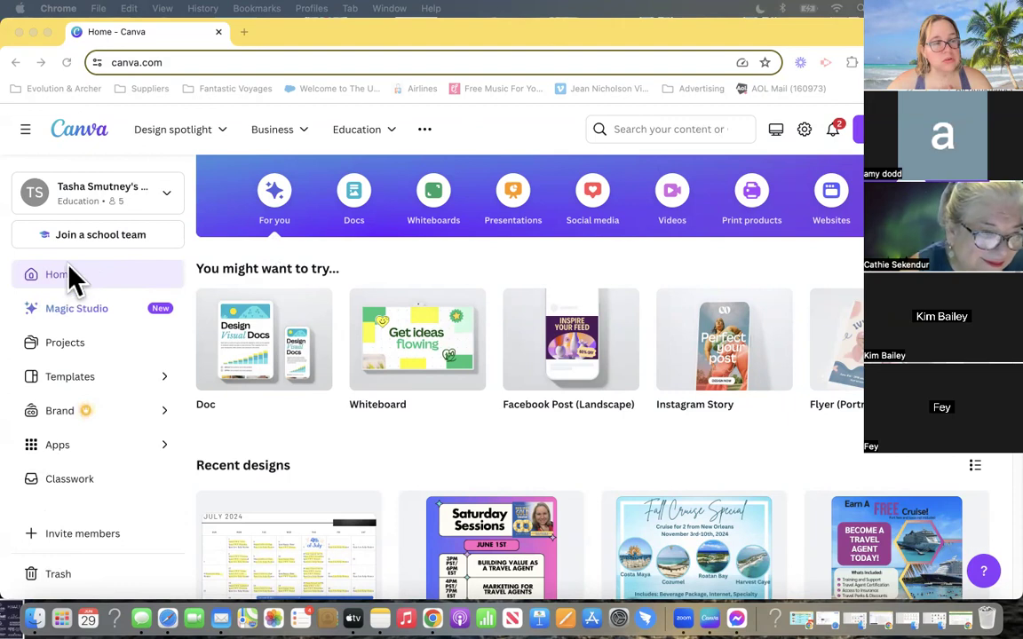
- Switch to another member's five-person Teams workspace to view its home page, and return to the Education team
click(124, 202)
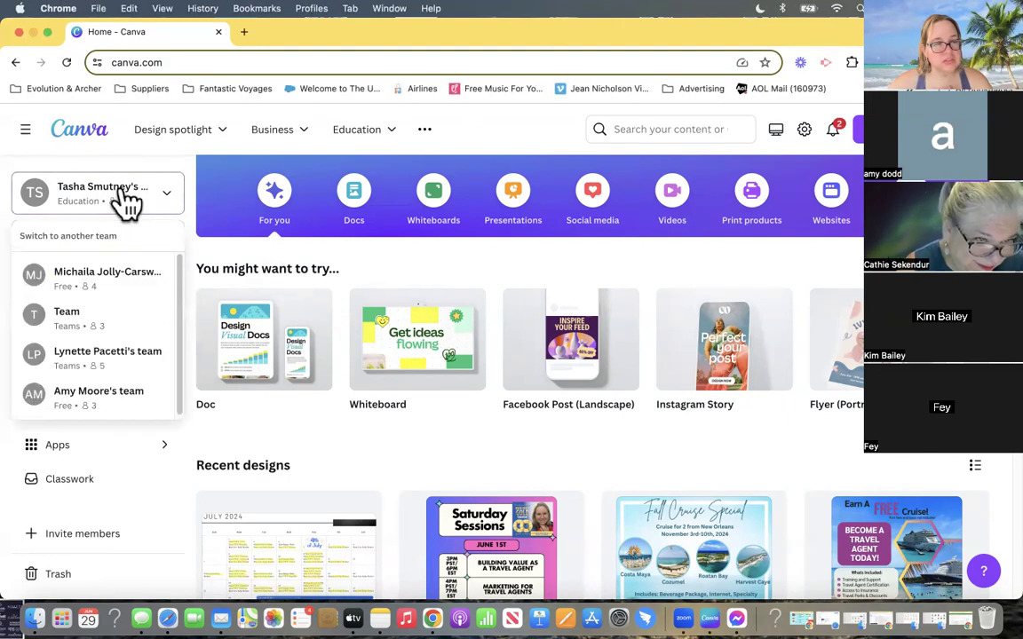
click(80, 366)
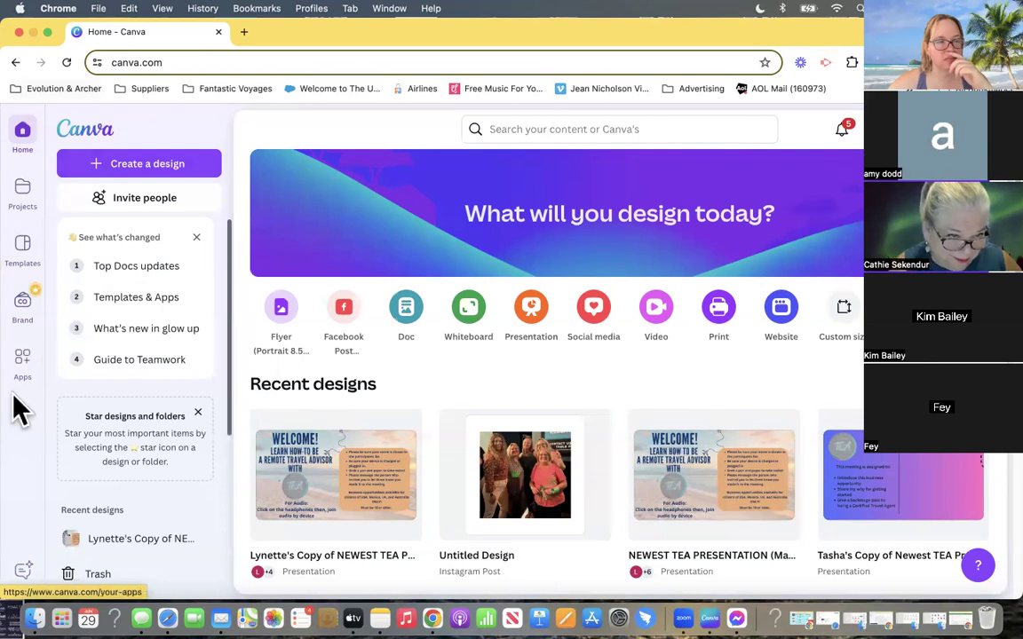
click(932, 130)
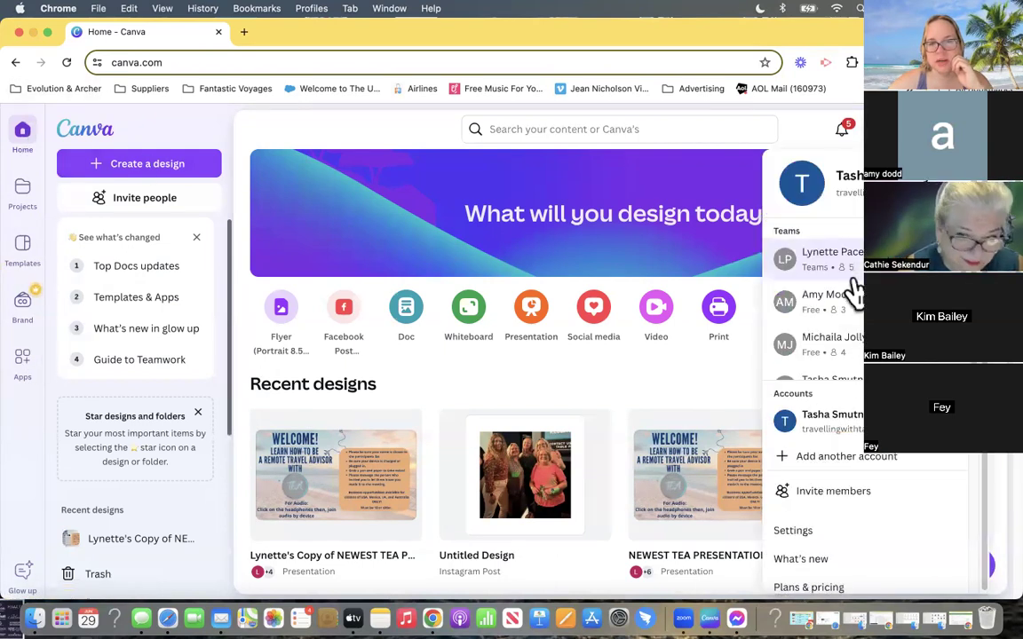
scroll(852, 338, down, 2)
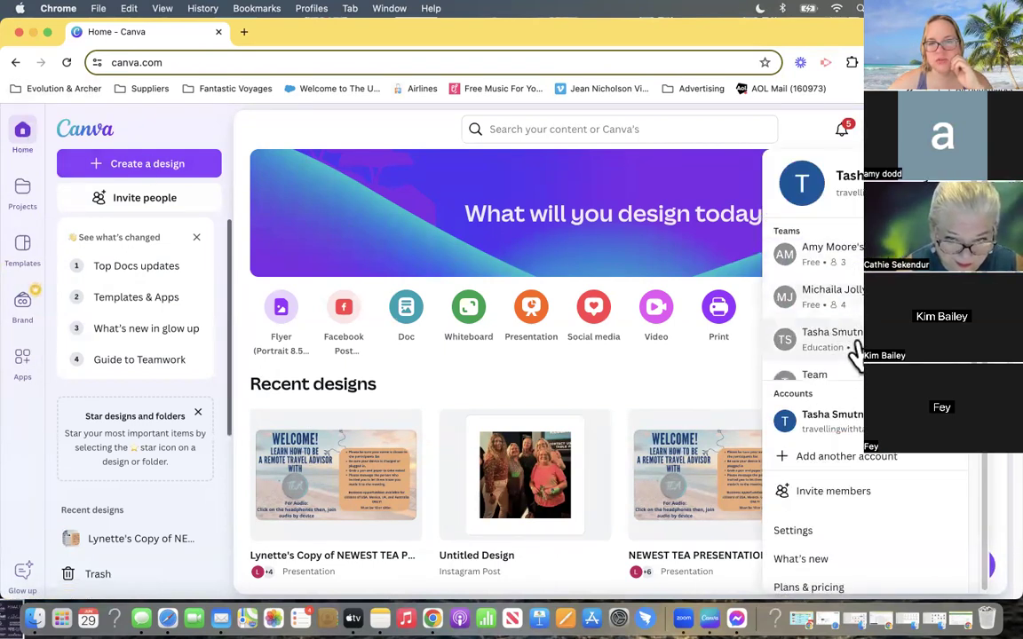
click(852, 345)
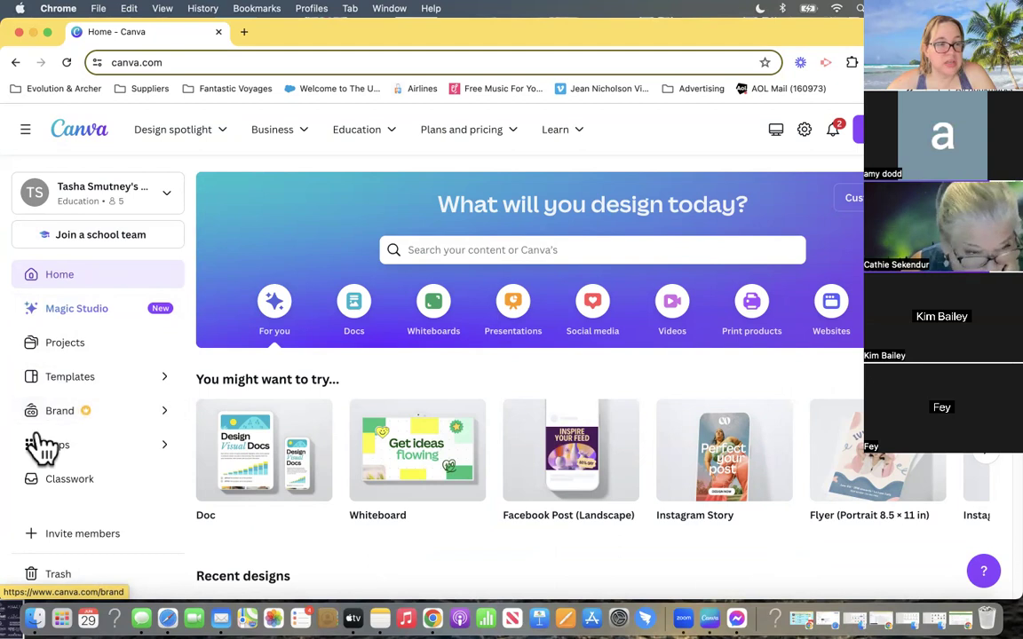
- Look over the apps on the Discover apps page and return to the home page
click(175, 460)
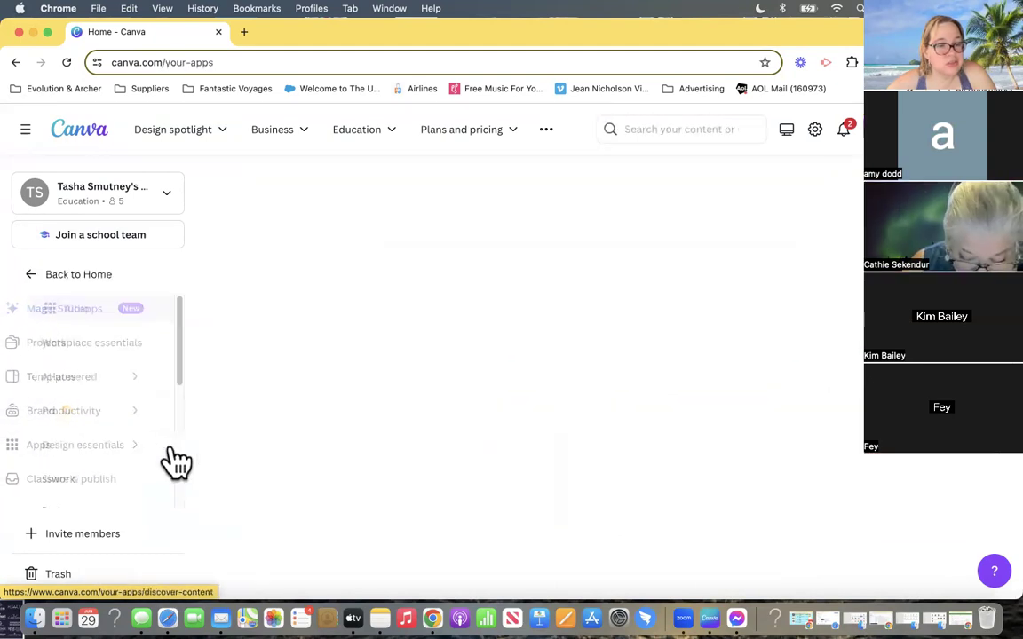
scroll(279, 515, down, 2)
scroll(280, 515, down, 5)
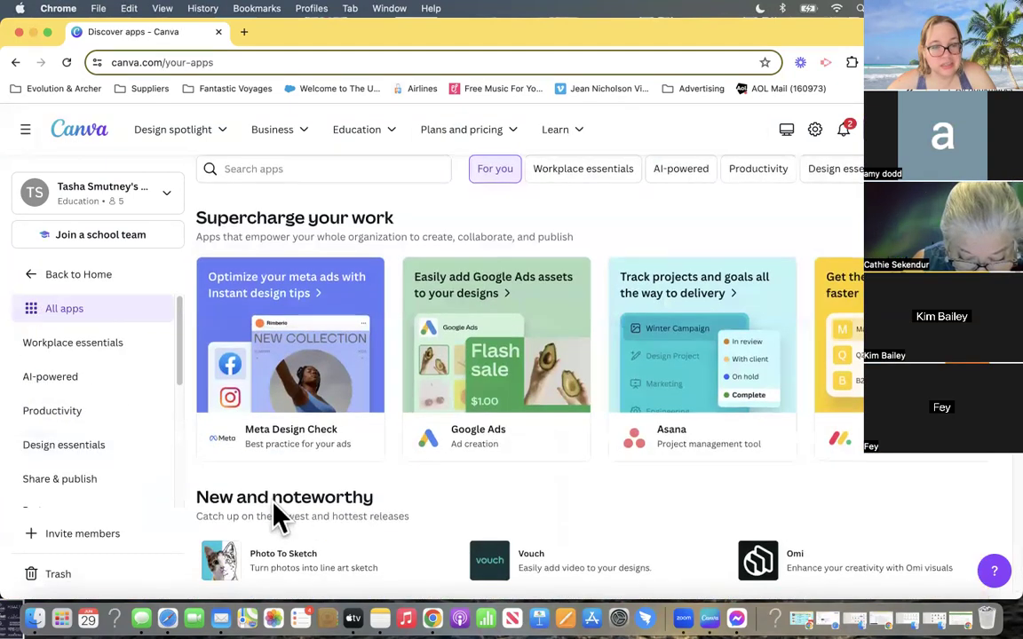
click(40, 278)
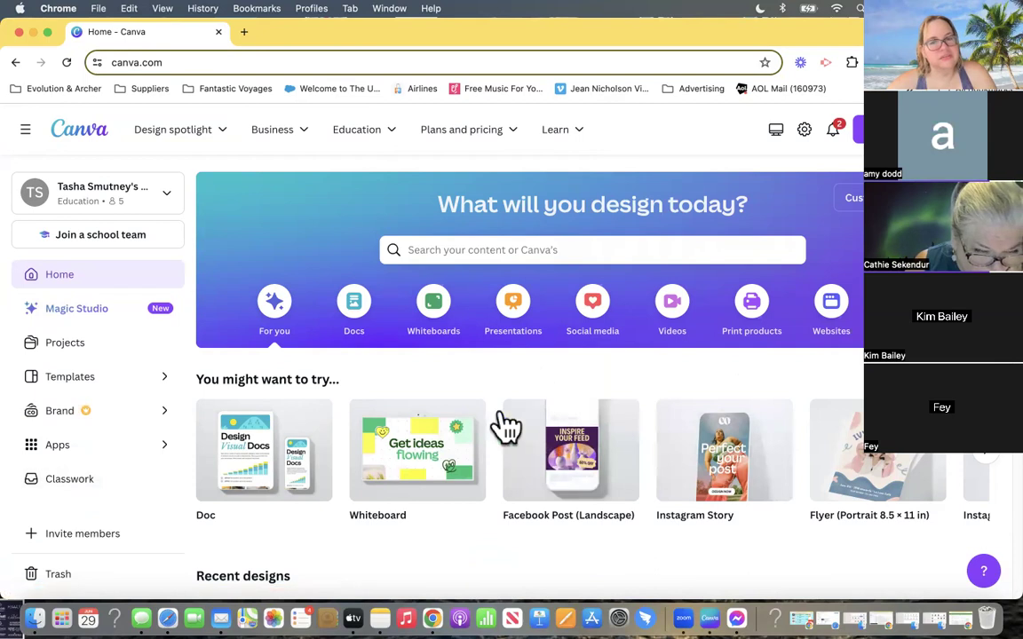
- Look over the home page and review the list of teams available for switching
scroll(221, 418, down, 1)
scroll(89, 500, up, 1)
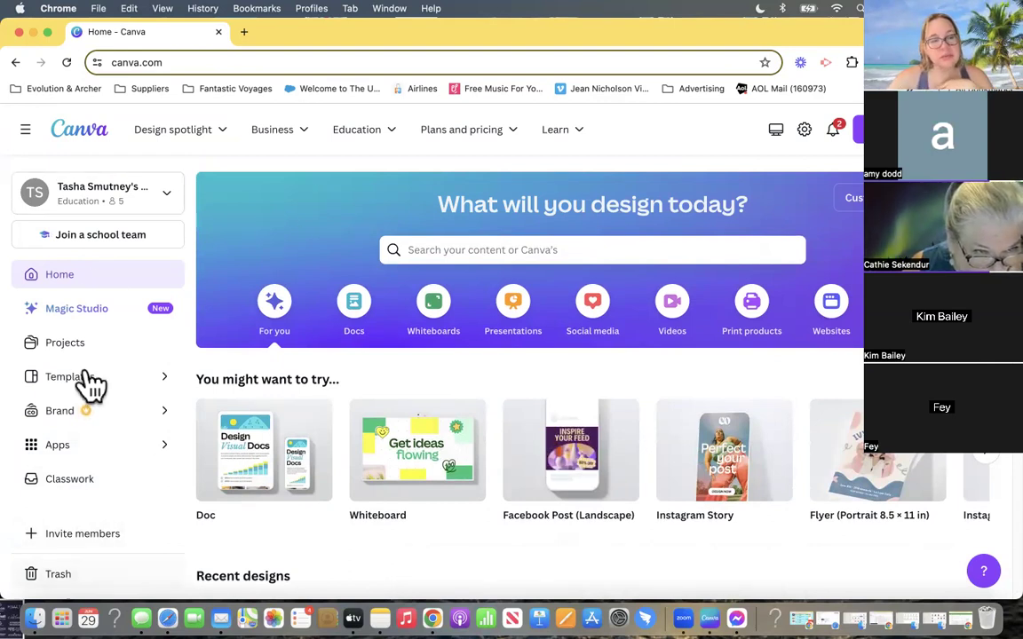
click(107, 217)
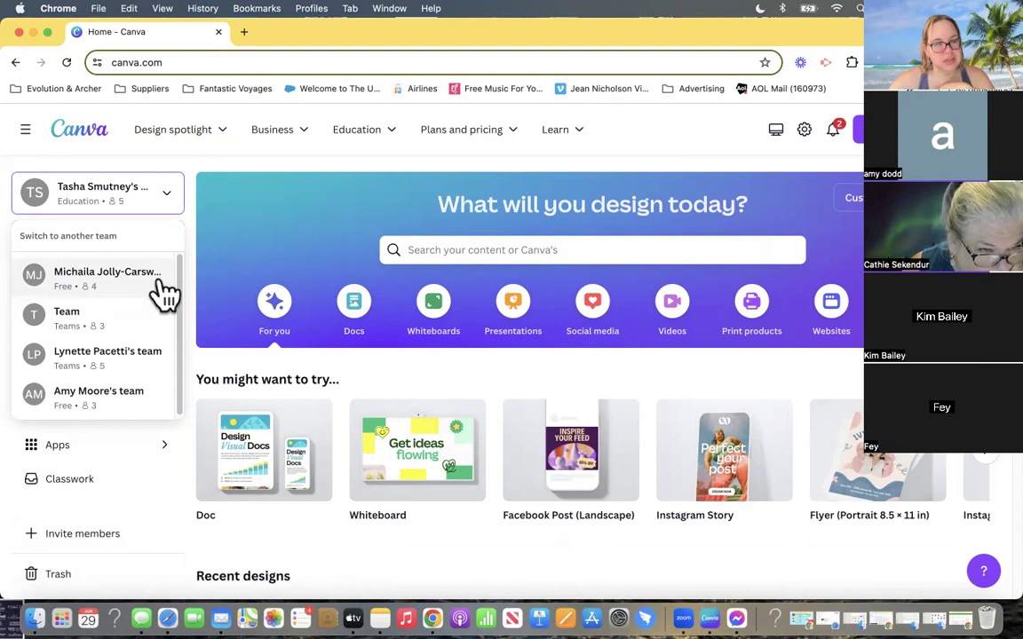
click(150, 201)
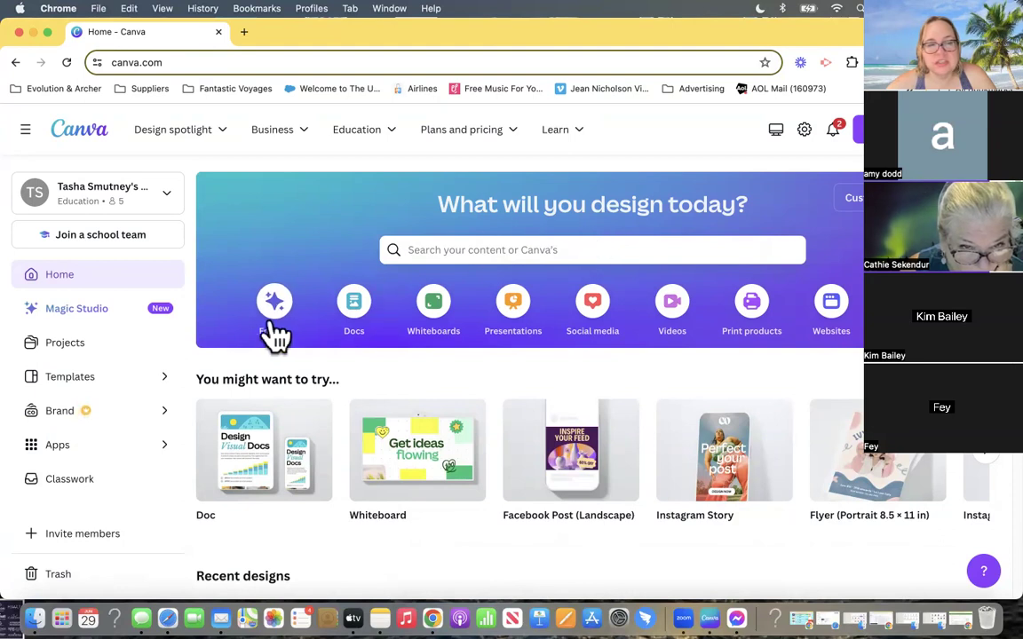
- Show the Docs category and examine its document types and templates
click(353, 315)
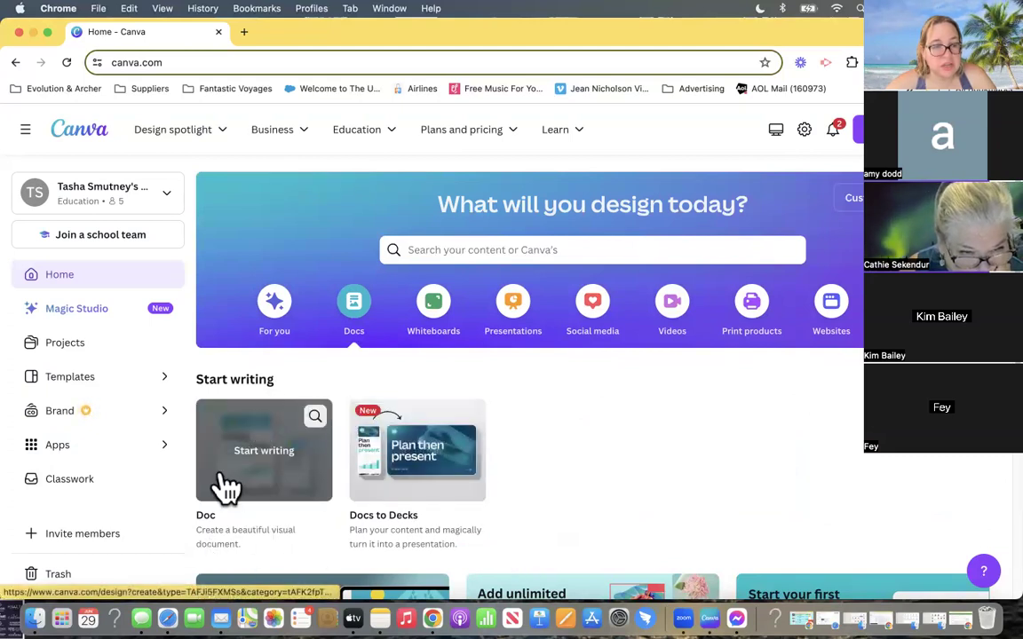
scroll(385, 356, down, 1)
scroll(372, 391, down, 5)
scroll(251, 473, down, 3)
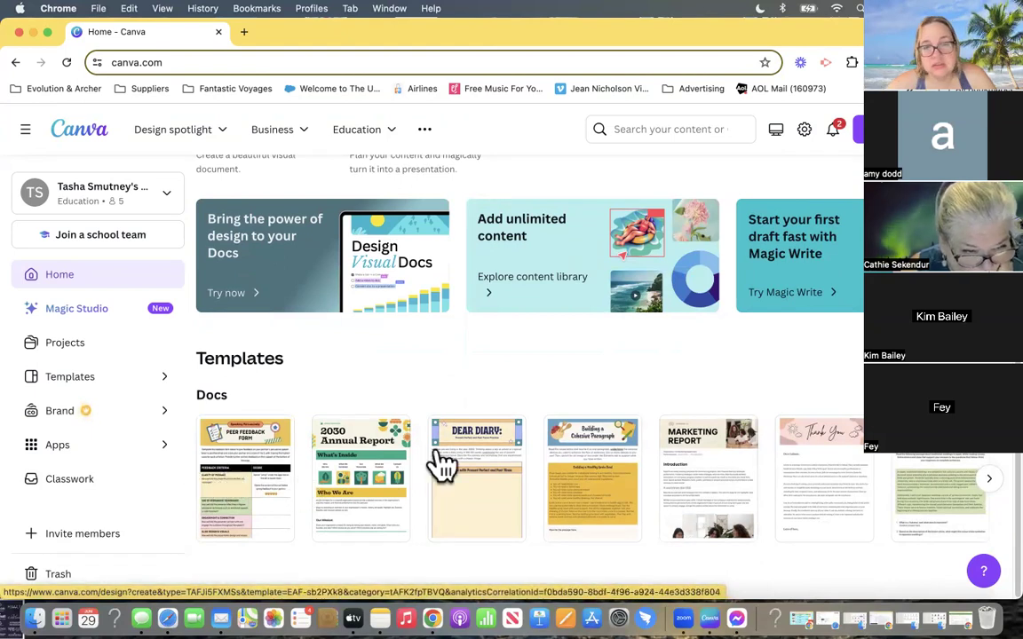
scroll(324, 369, up, 10)
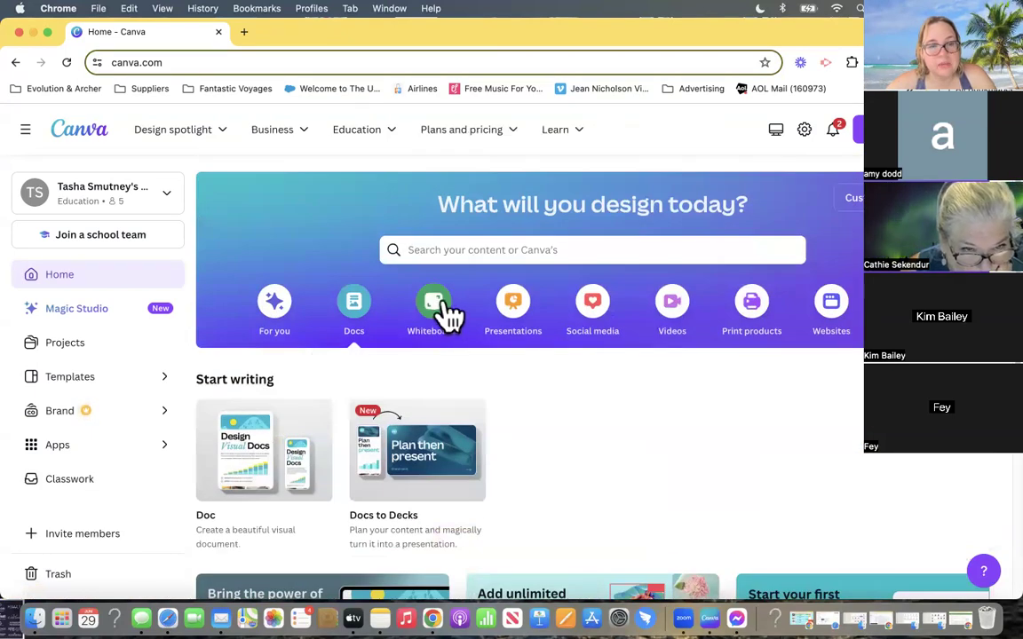
- Show the Whiteboards category and examine its whiteboard types and the brainstorm, flowchart and team templates
click(447, 306)
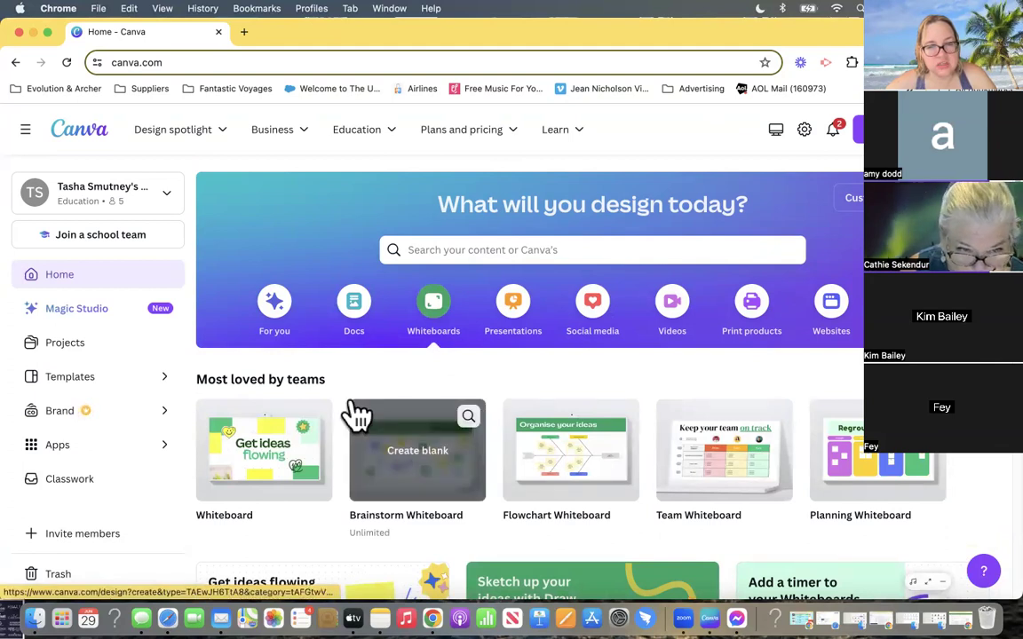
scroll(355, 413, down, 3)
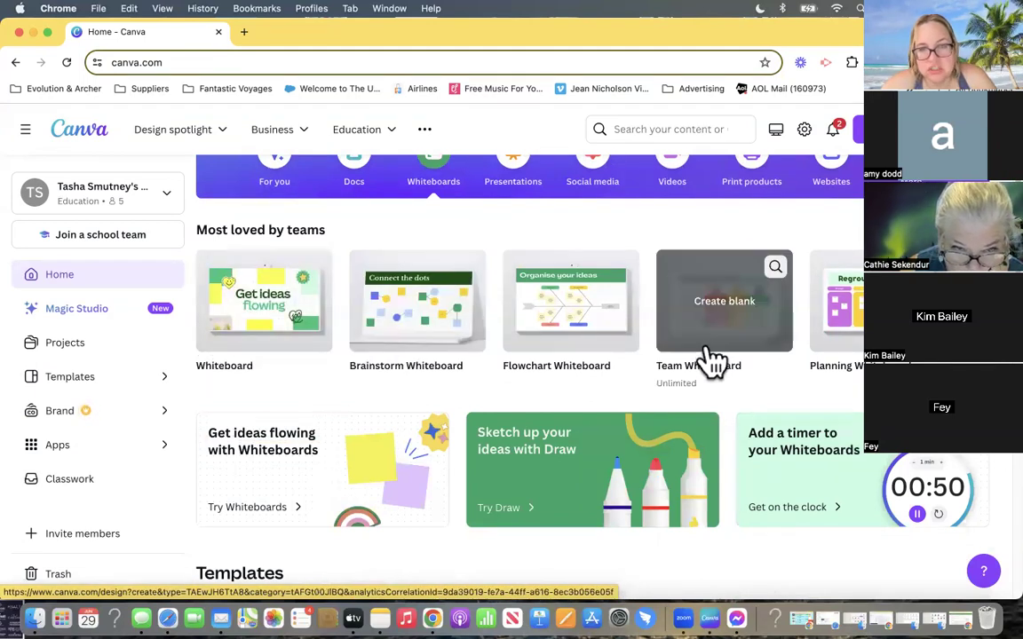
scroll(548, 381, down, 4)
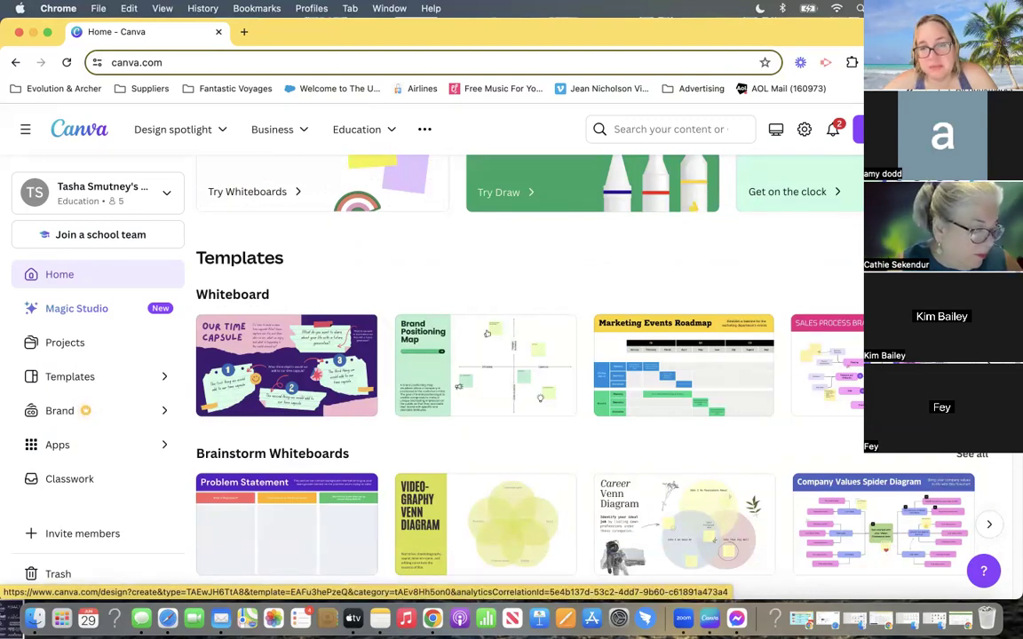
scroll(507, 541, down, 3)
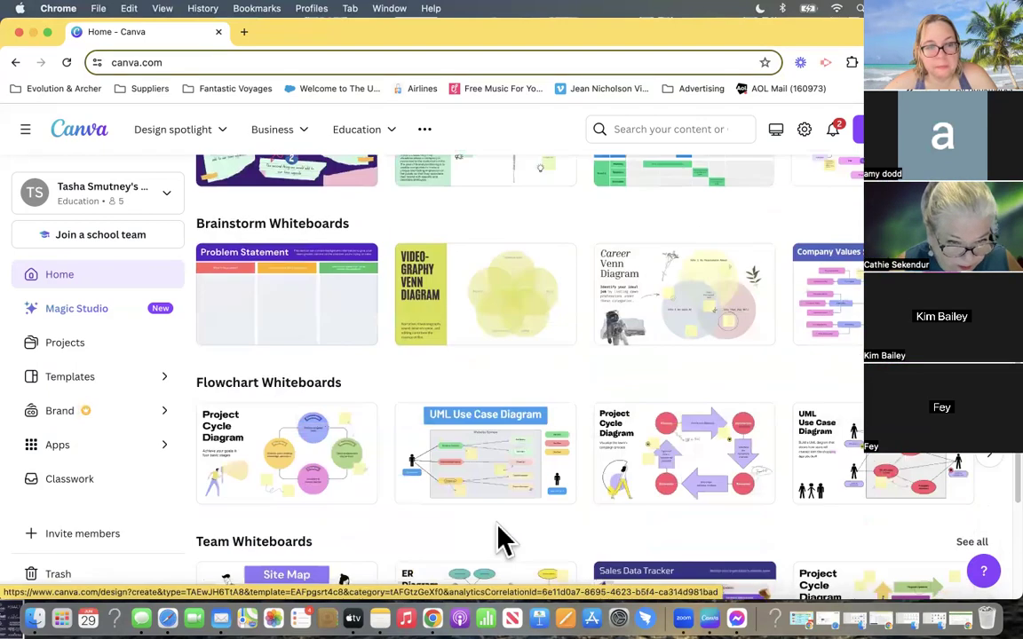
scroll(499, 539, down, 3)
scroll(423, 539, up, 15)
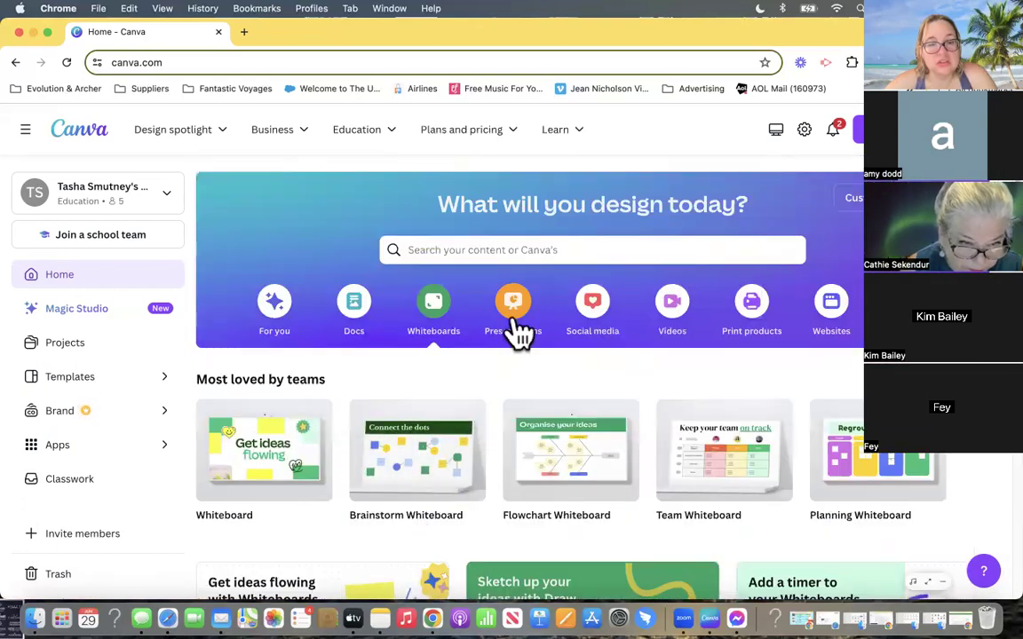
- Show the Presentations category and examine its formats and the brainstorm and game presentation templates
click(515, 331)
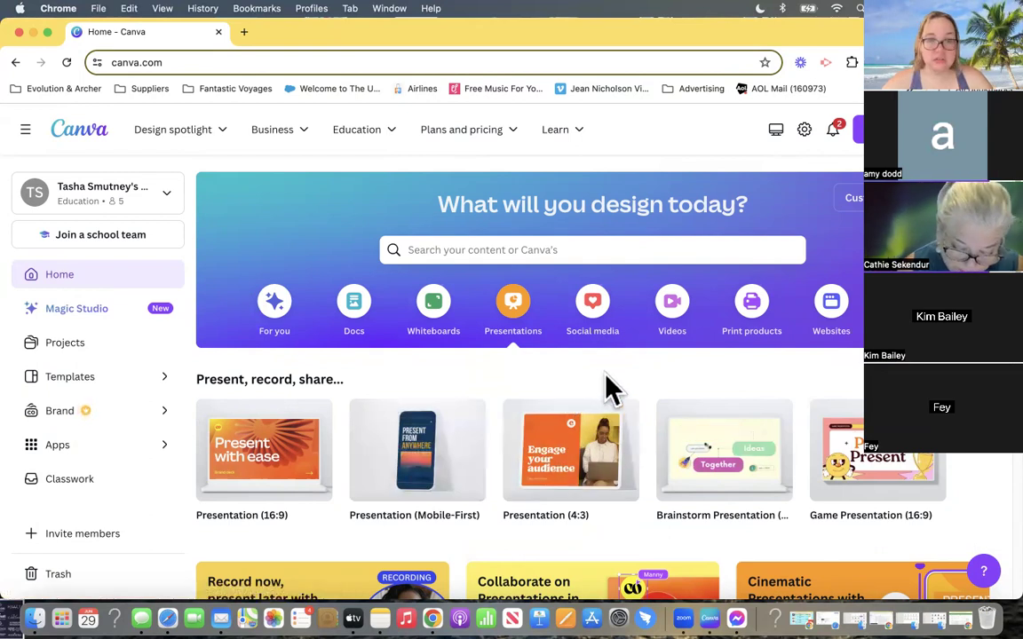
scroll(566, 377, down, 3)
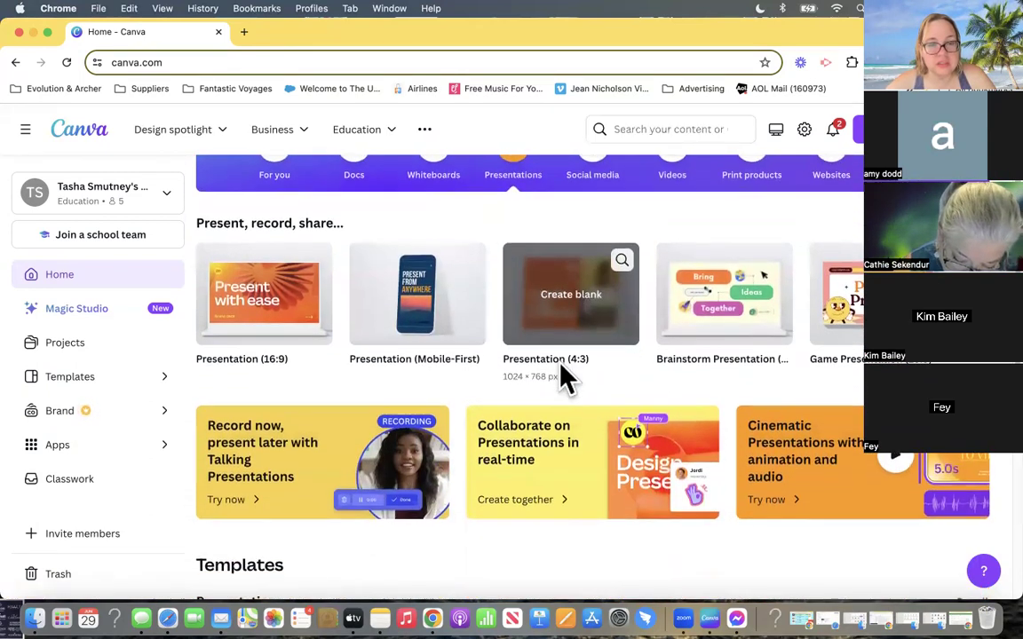
scroll(565, 377, down, 1)
scroll(566, 378, down, 1)
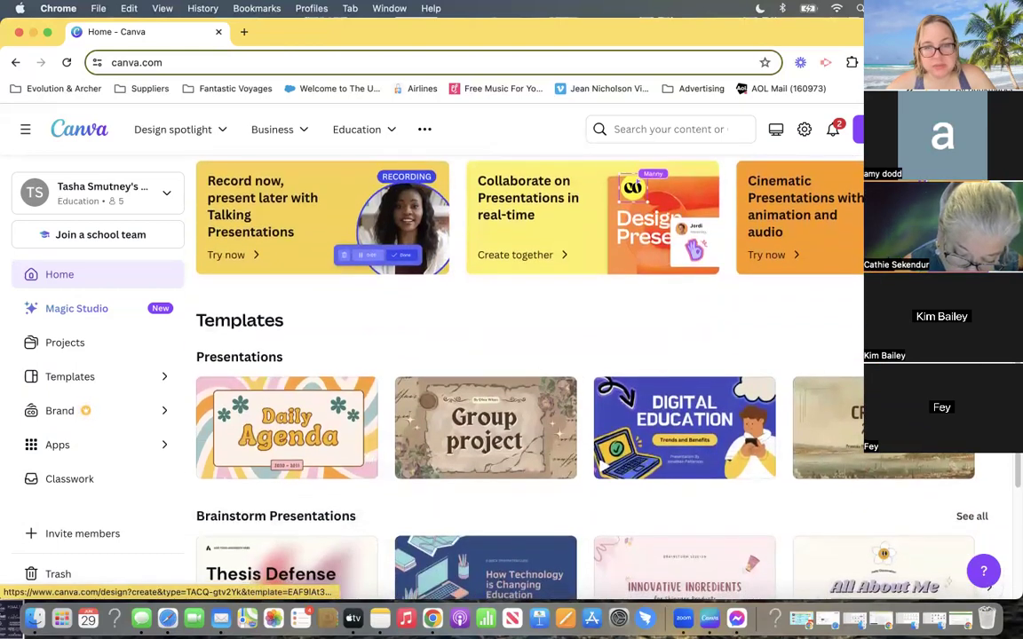
scroll(289, 381, down, 2)
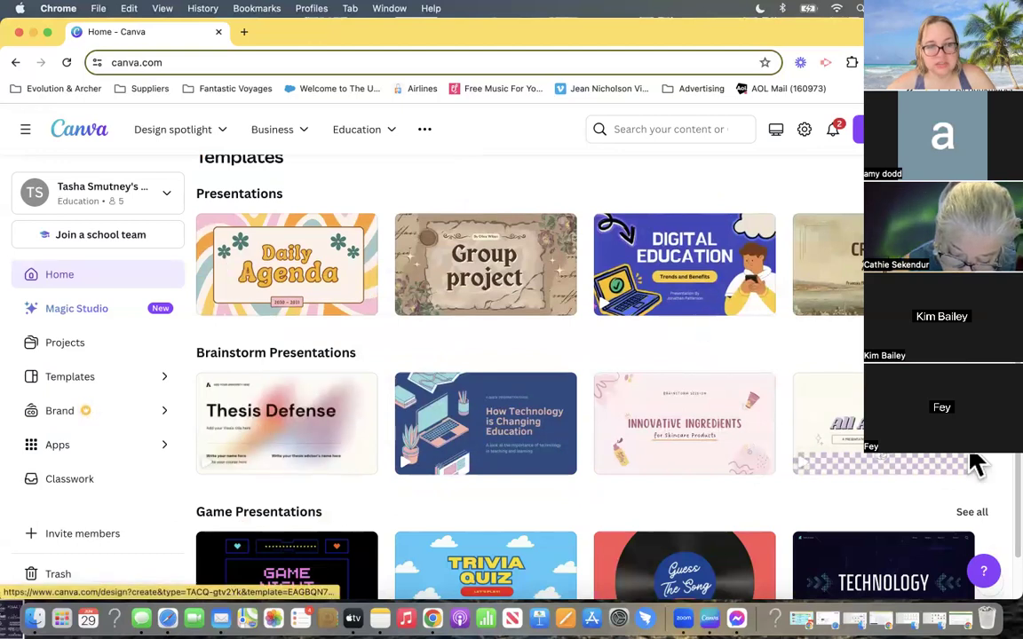
scroll(306, 475, down, 1)
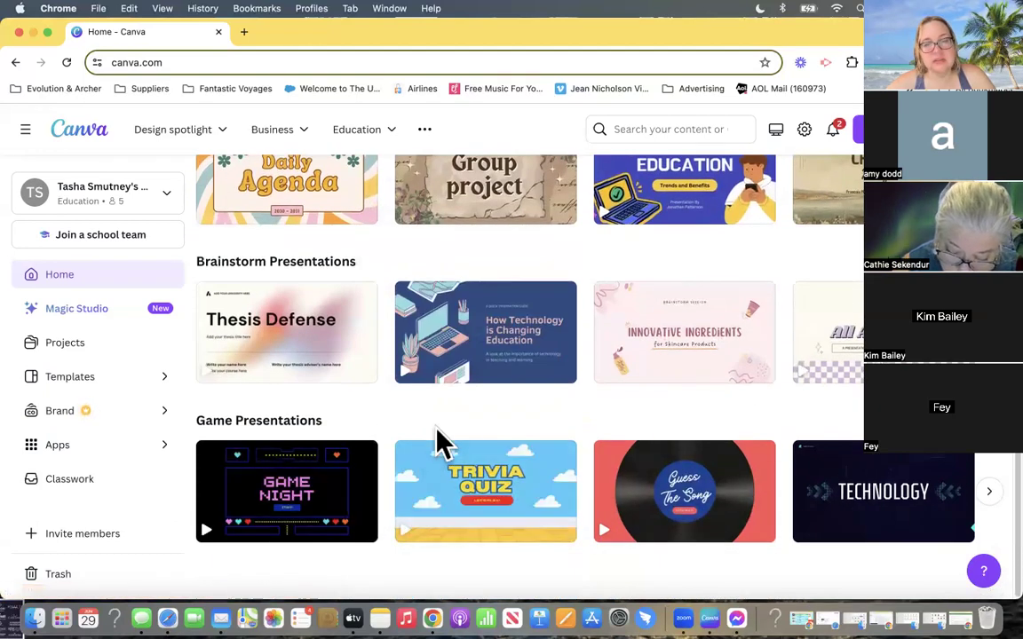
scroll(439, 450, up, 10)
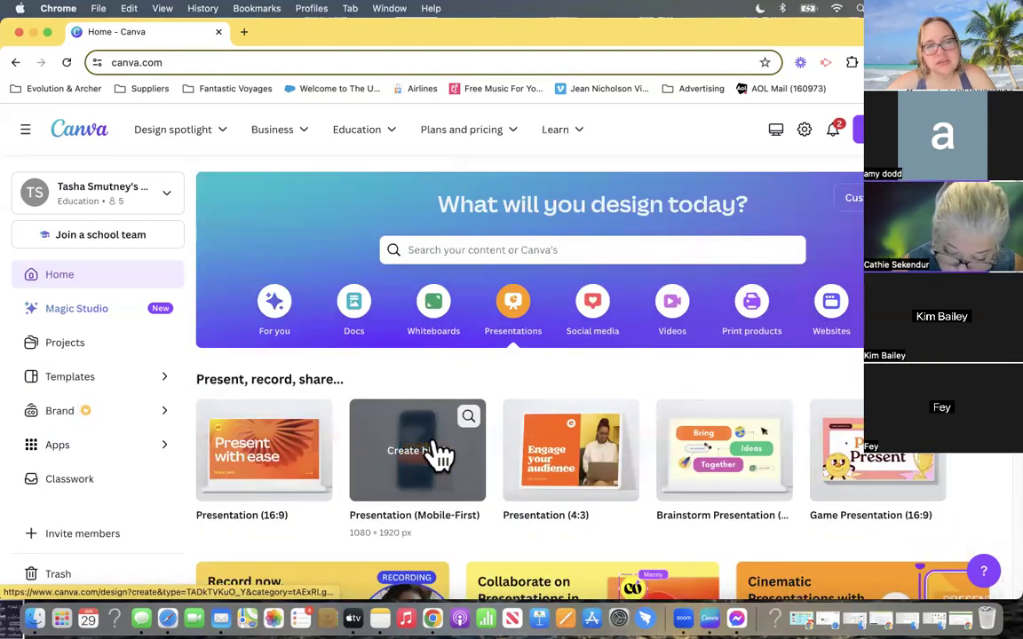
- Show the Social media category and look through the whole row of popular post, story, cover and video formats
click(593, 311)
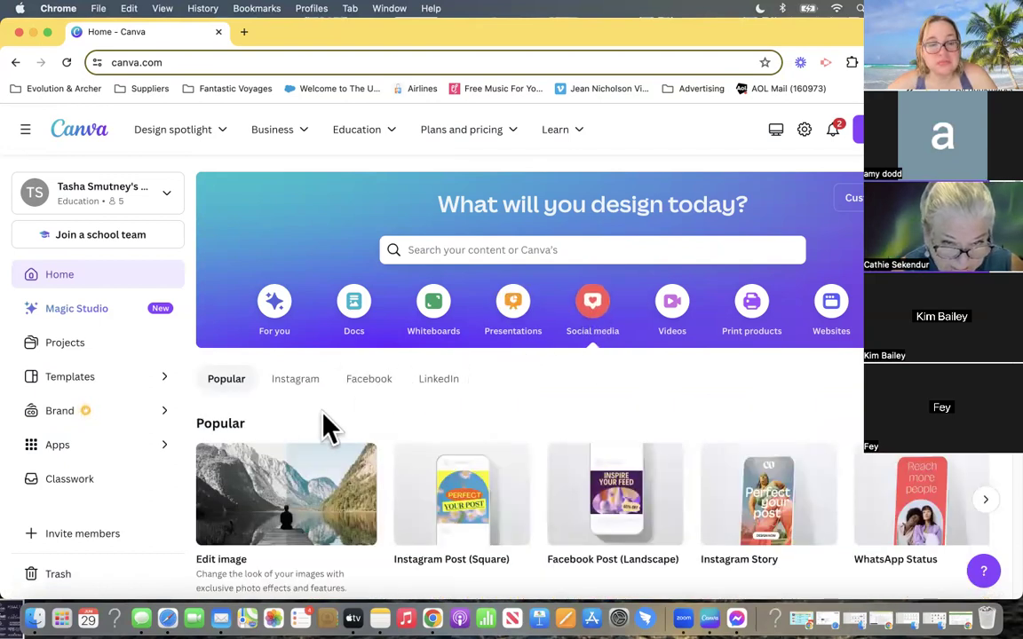
scroll(310, 427, down, 3)
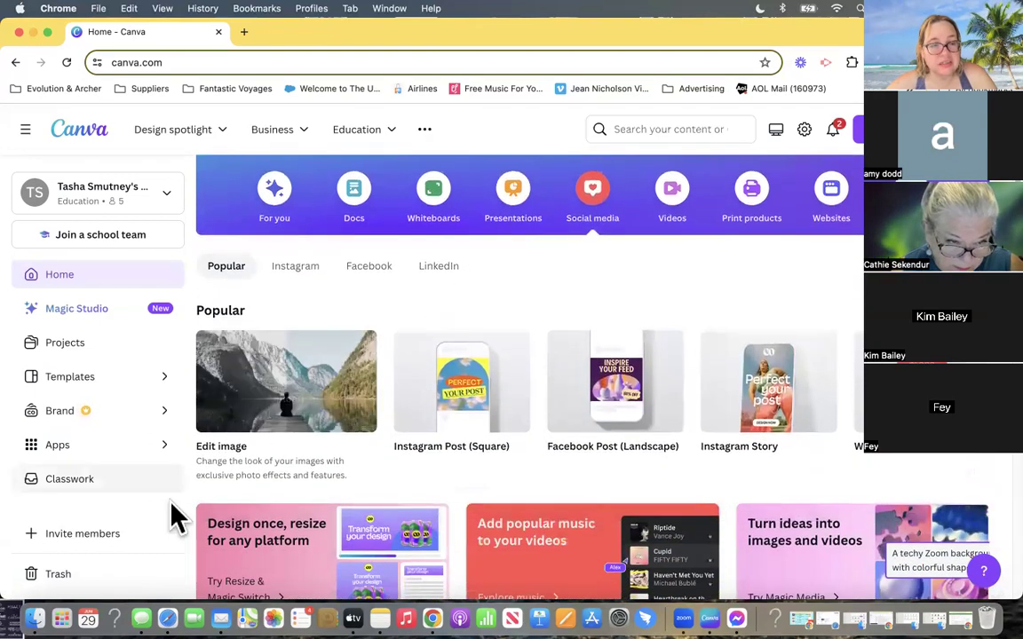
mouse_move(280, 377)
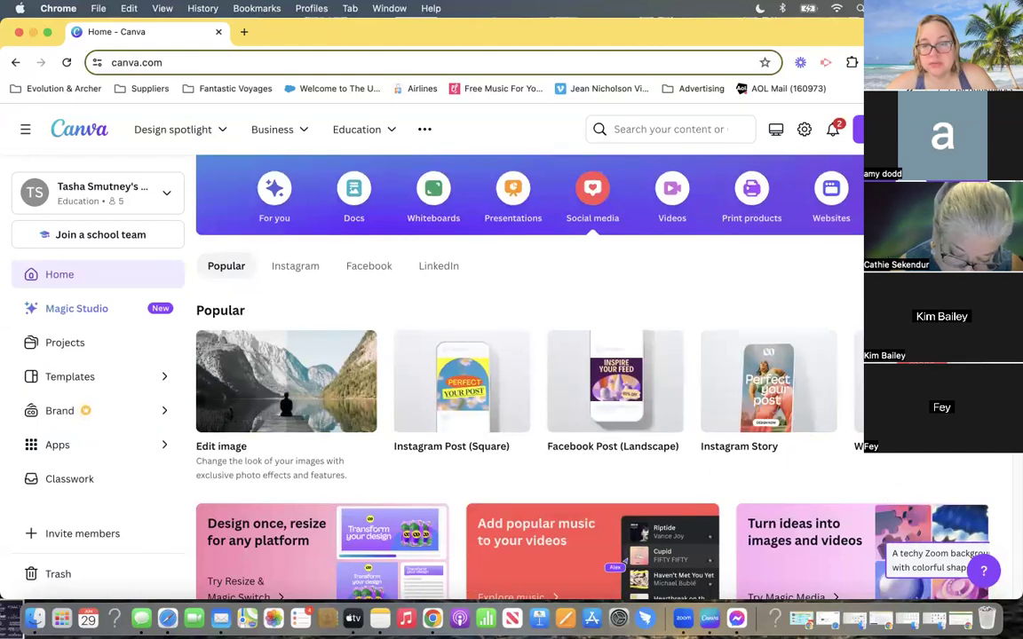
click(985, 381)
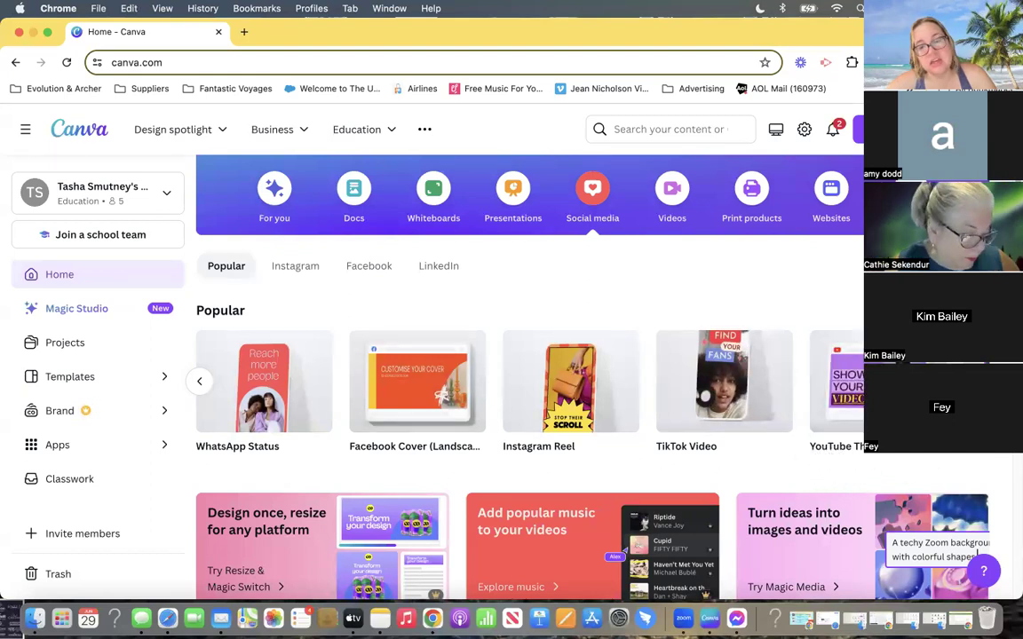
click(987, 381)
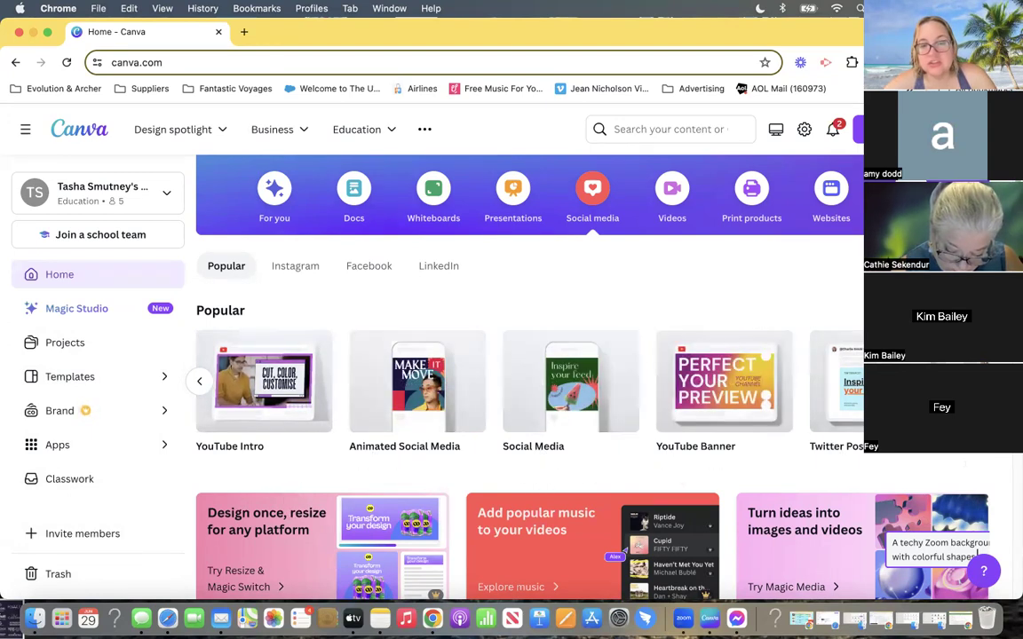
scroll(590, 448, right, 5)
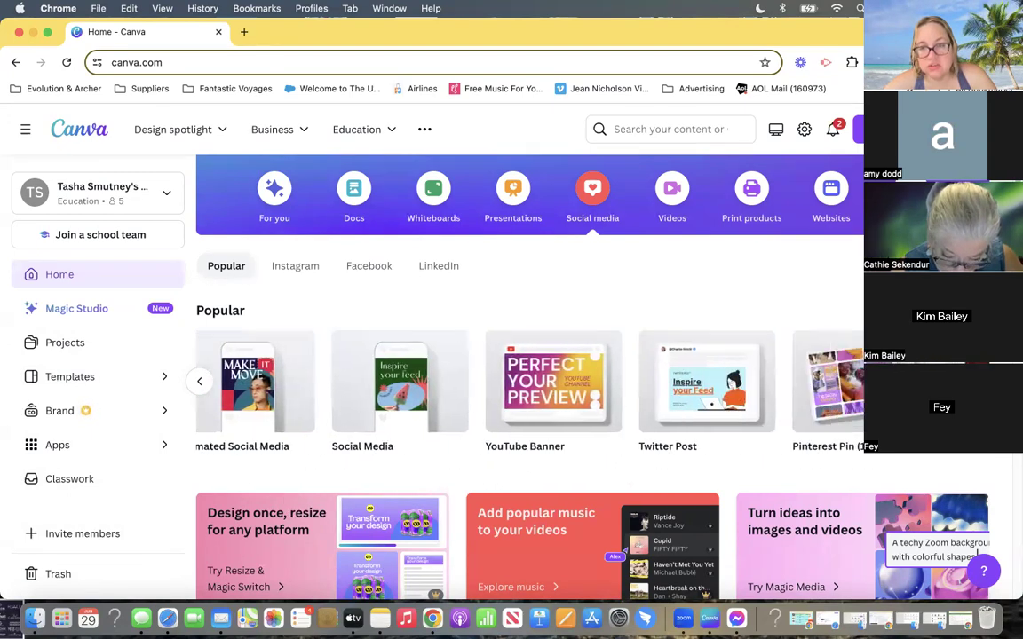
- Examine the Instagram, Facebook and LinkedIn formats and the social media templates listed below them
scroll(511, 454, down, 5)
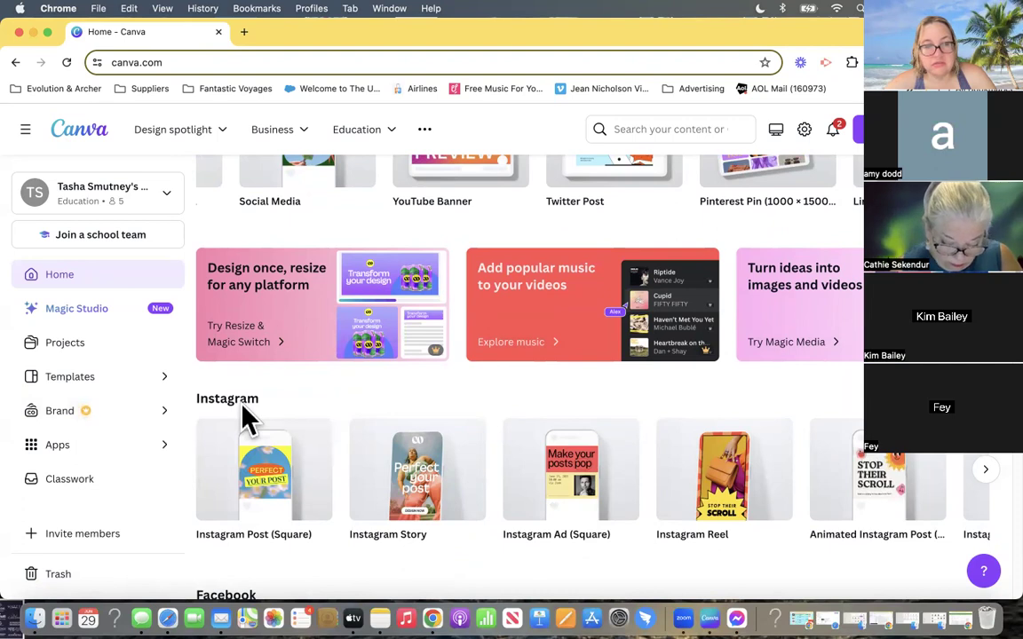
scroll(217, 423, down, 10)
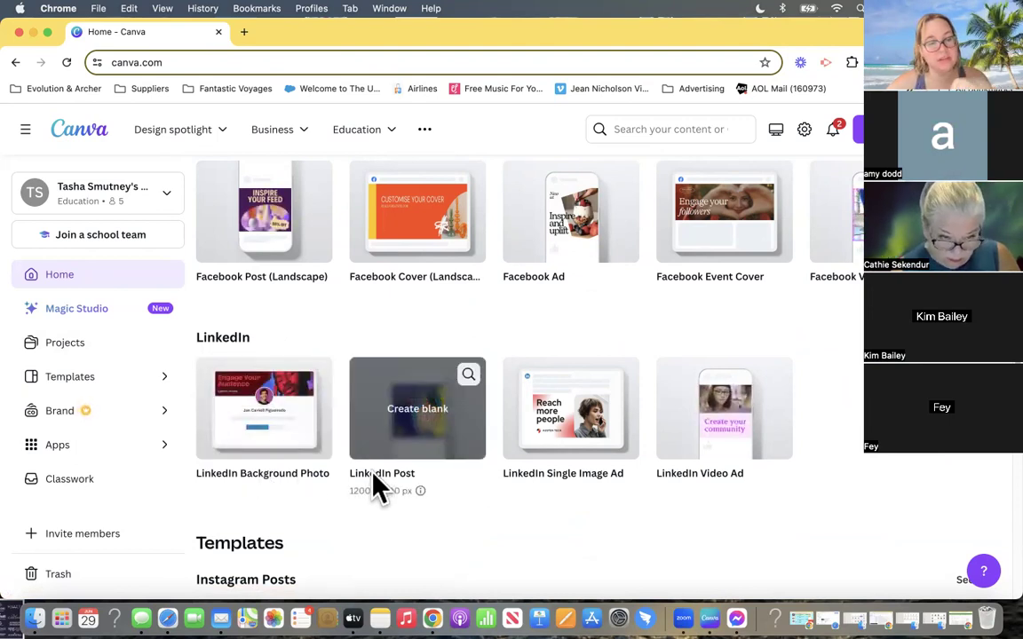
scroll(378, 486, down, 5)
scroll(373, 490, down, 5)
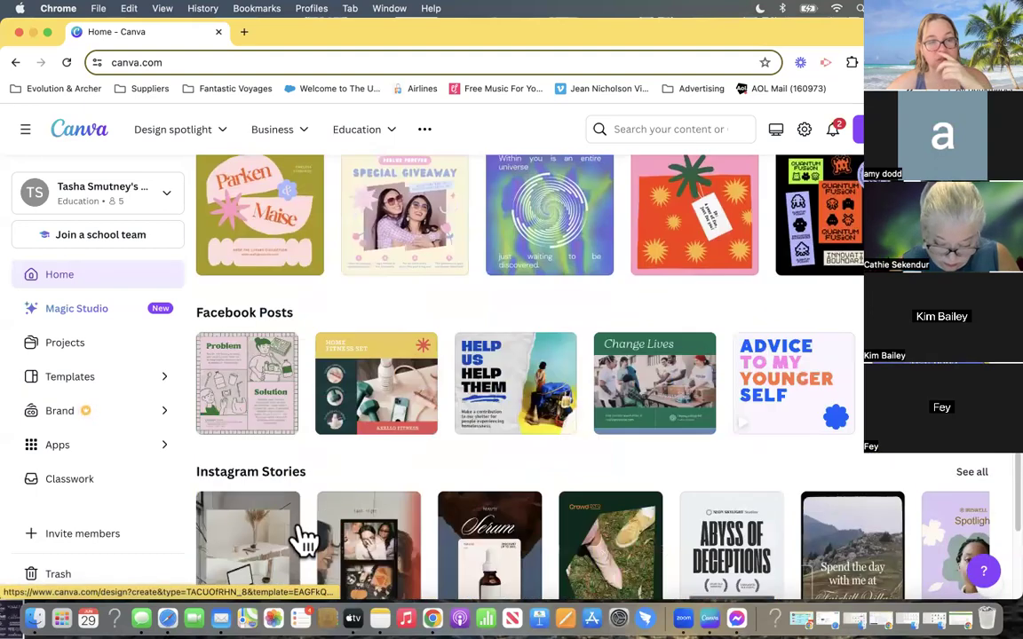
scroll(204, 515, down, 5)
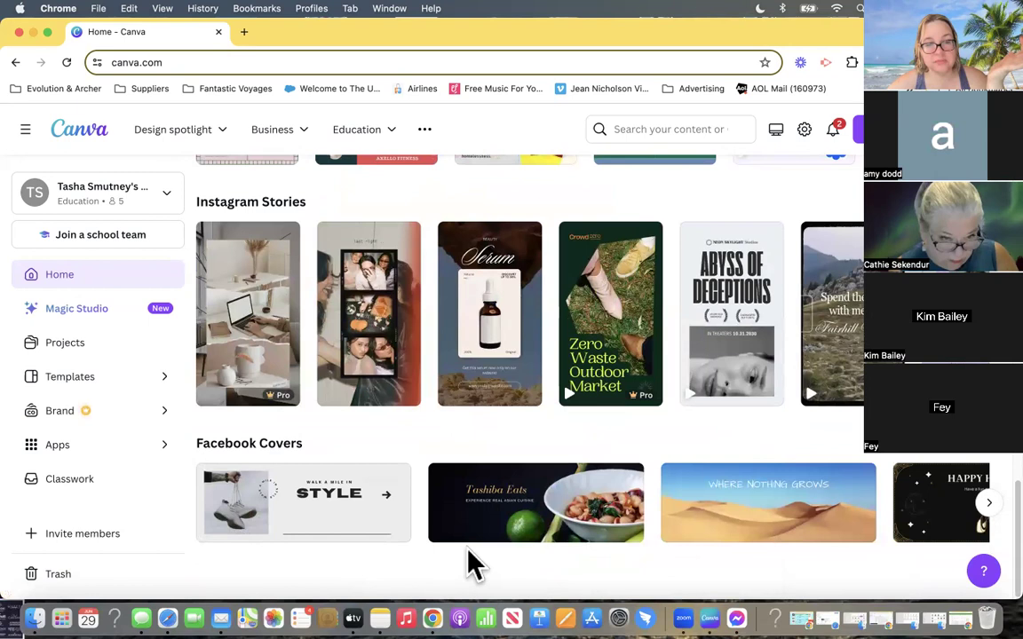
- Show the Videos category and examine its video formats and the row of Videos templates
scroll(468, 548, up, 10)
scroll(469, 559, up, 10)
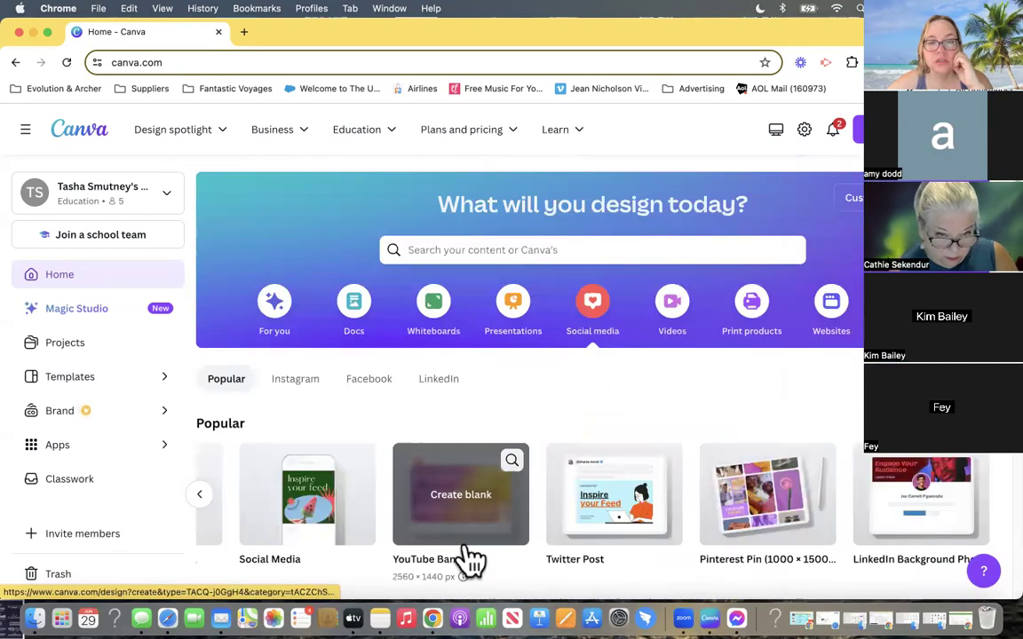
click(690, 318)
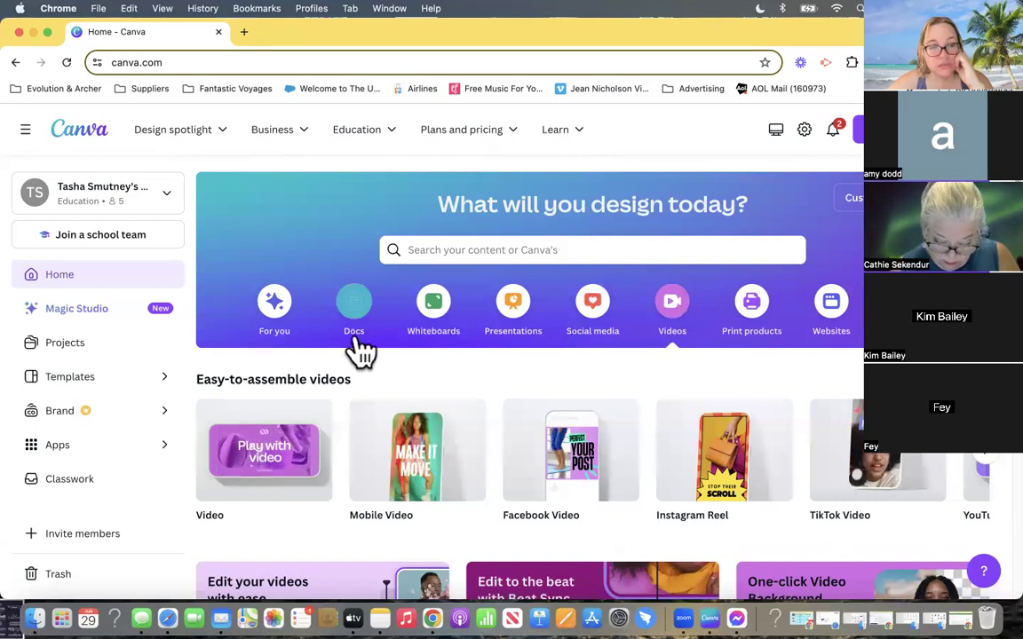
mouse_move(241, 424)
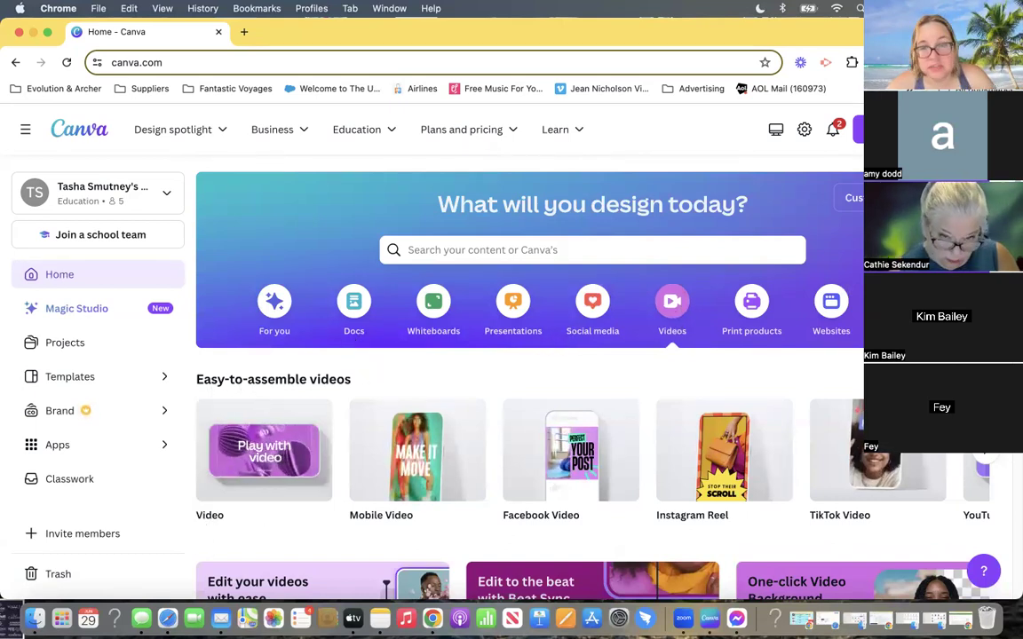
mouse_move(473, 453)
scroll(474, 453, down, 5)
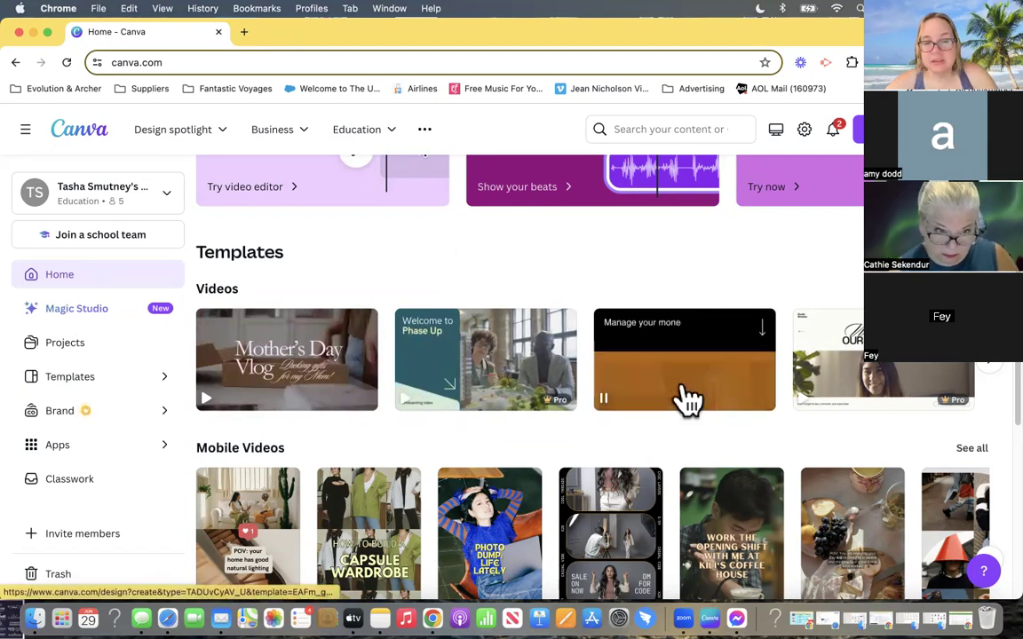
click(985, 366)
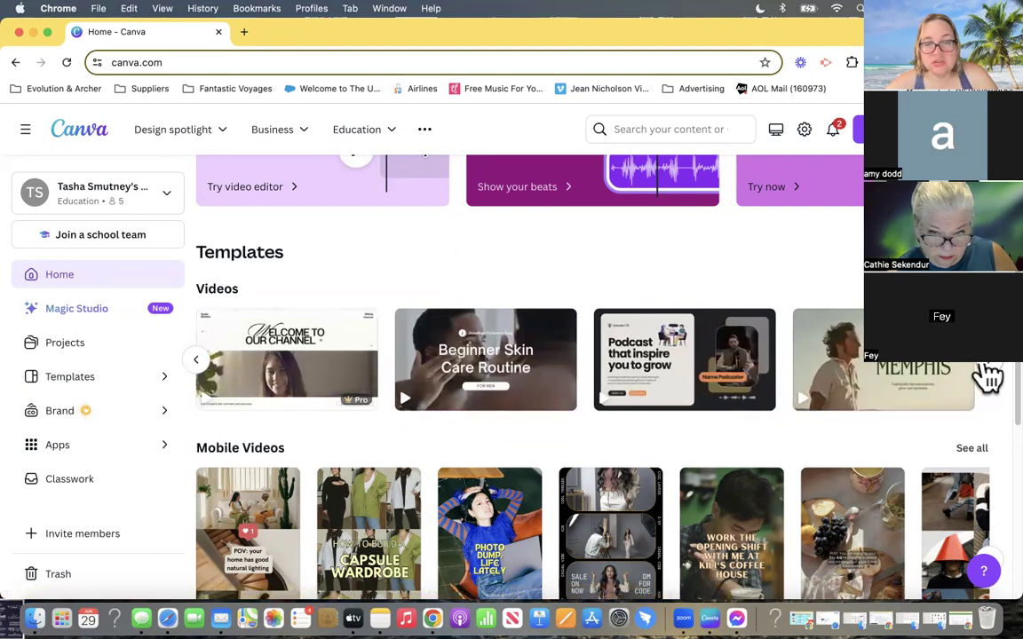
click(988, 378)
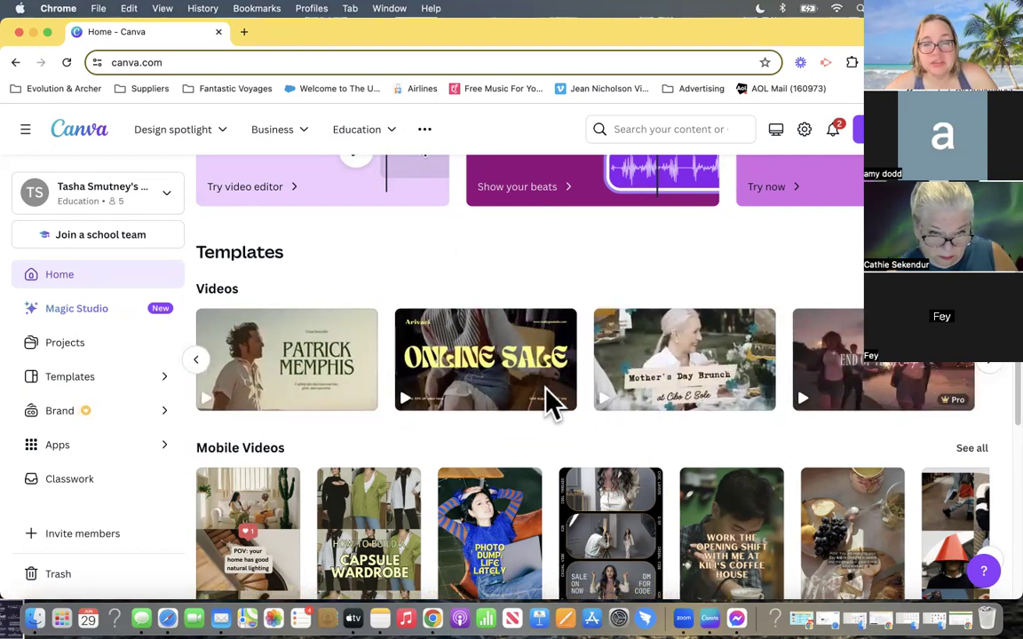
- Look over the Mobile Videos, Facebook Videos and TikTok Videos templates further down the category
scroll(500, 402, down, 2)
scroll(453, 413, down, 1)
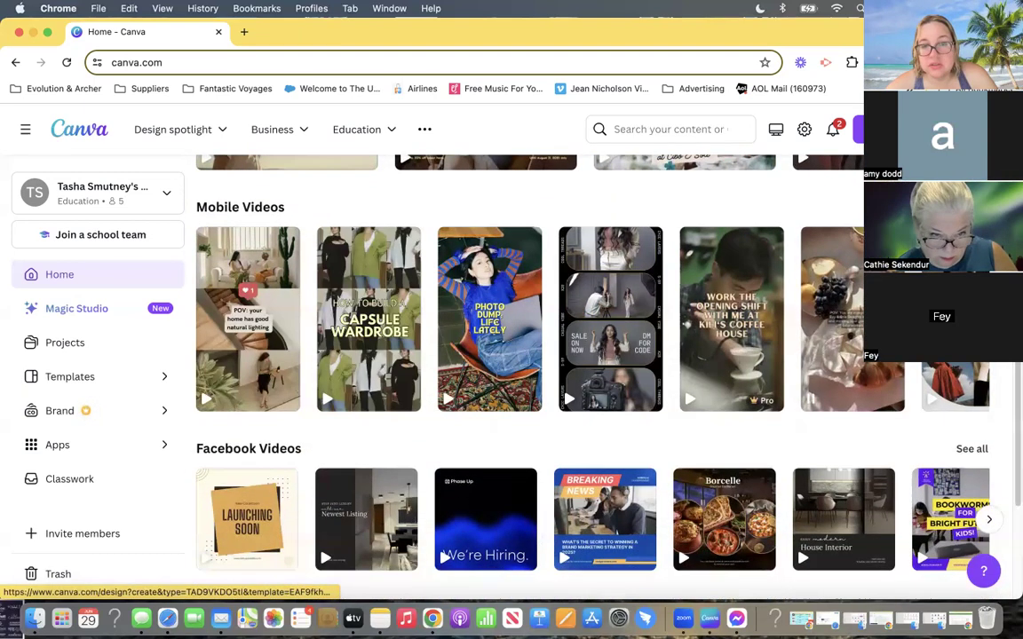
scroll(411, 387, down, 1)
scroll(411, 387, down, 1)
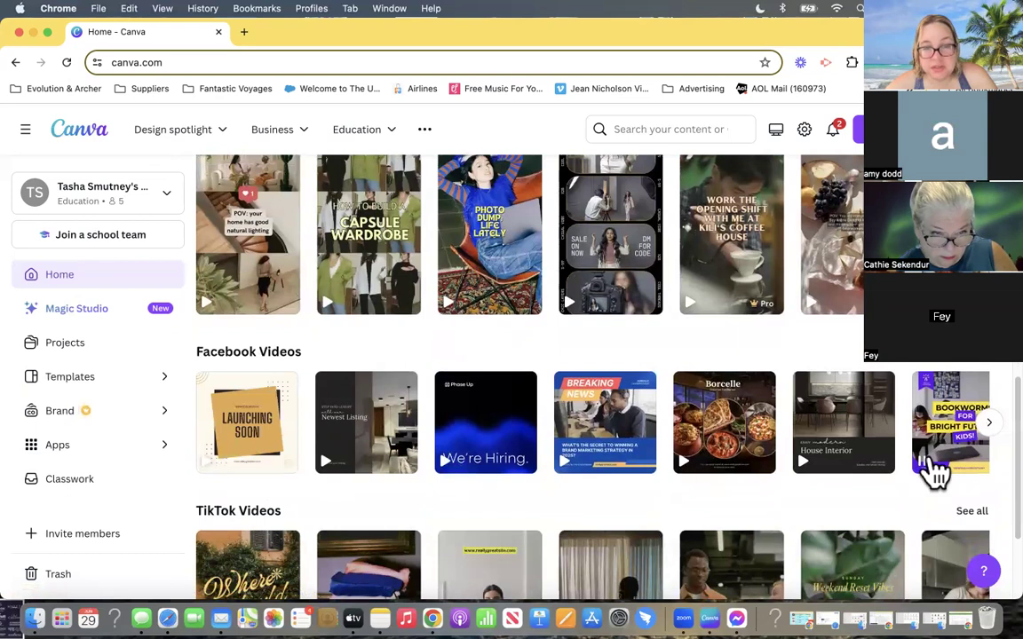
scroll(486, 468, down, 3)
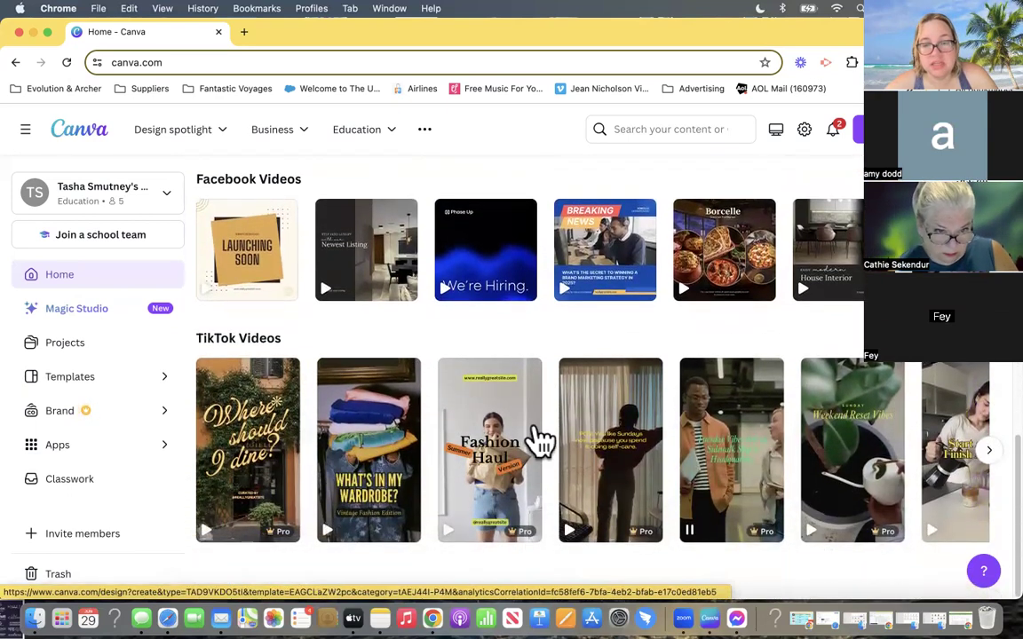
- Show the Print products category and look through the row of Marketing products, from magnets and postcards to business cards and banners
scroll(763, 335, up, 10)
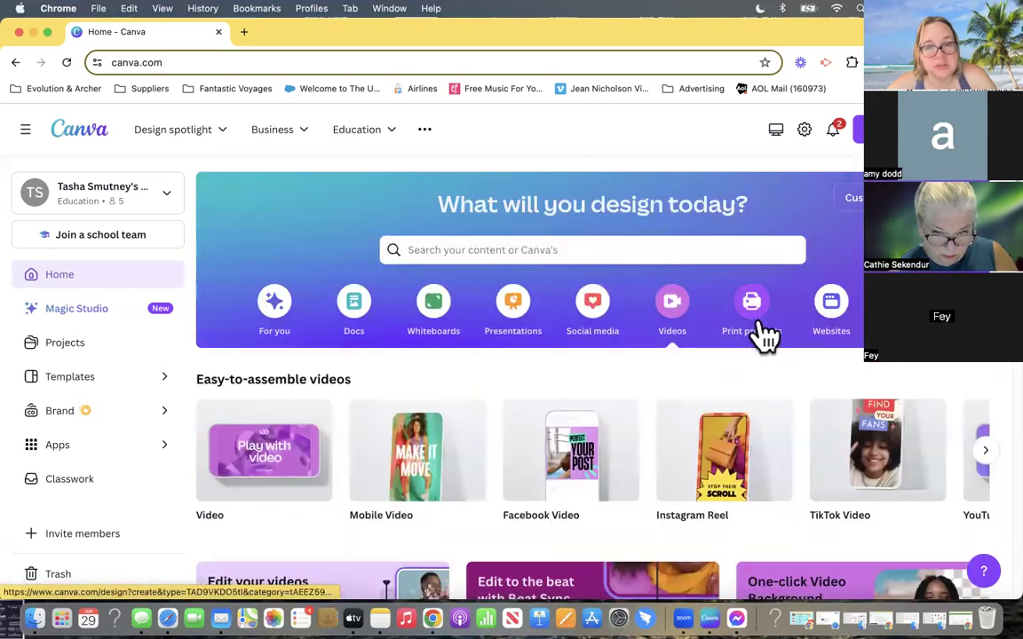
click(753, 306)
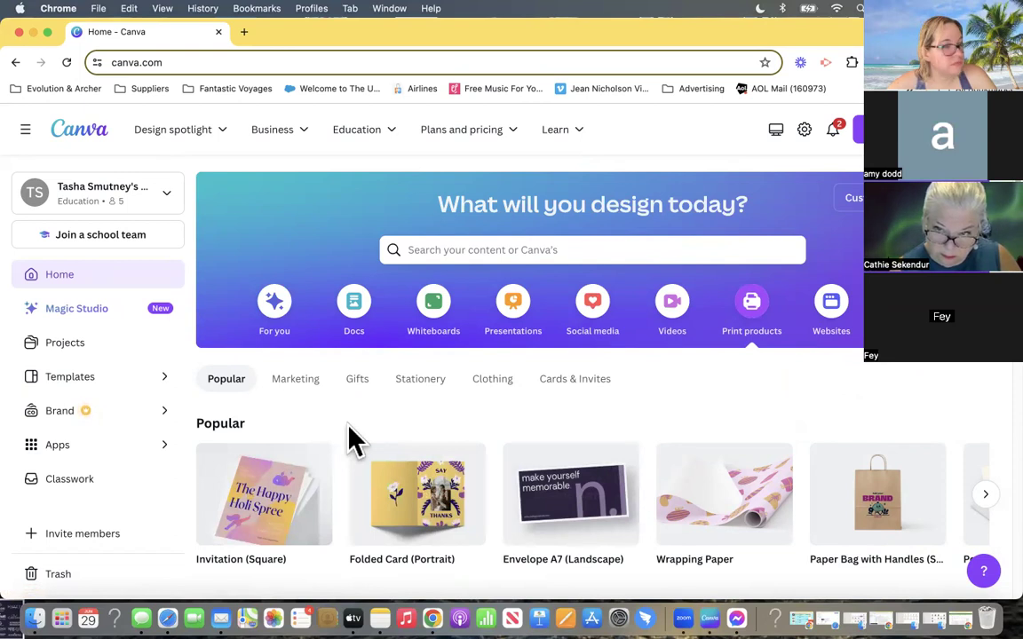
scroll(348, 430, down, 5)
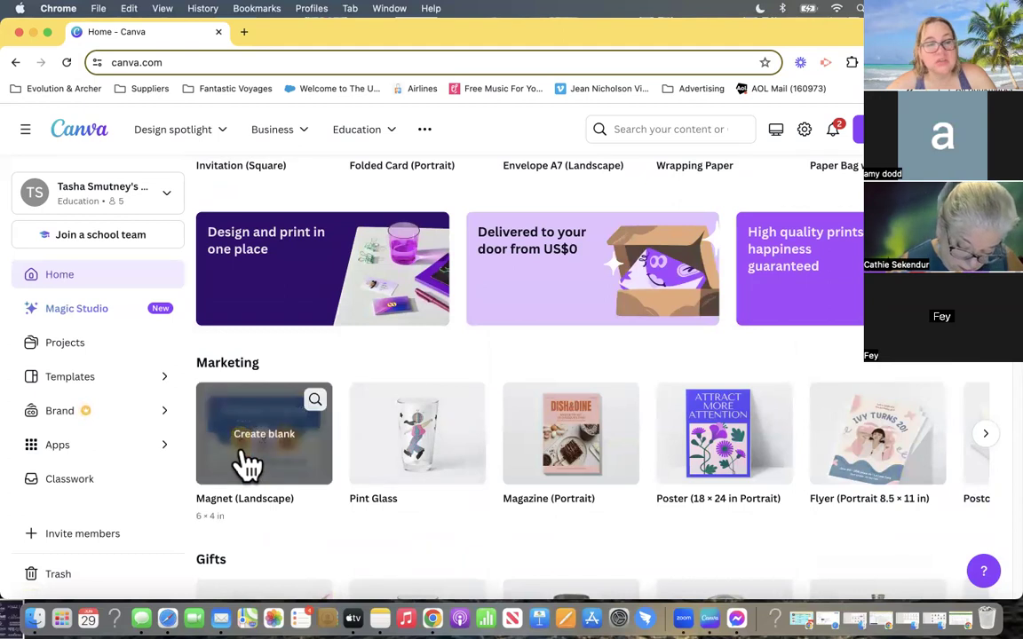
click(985, 437)
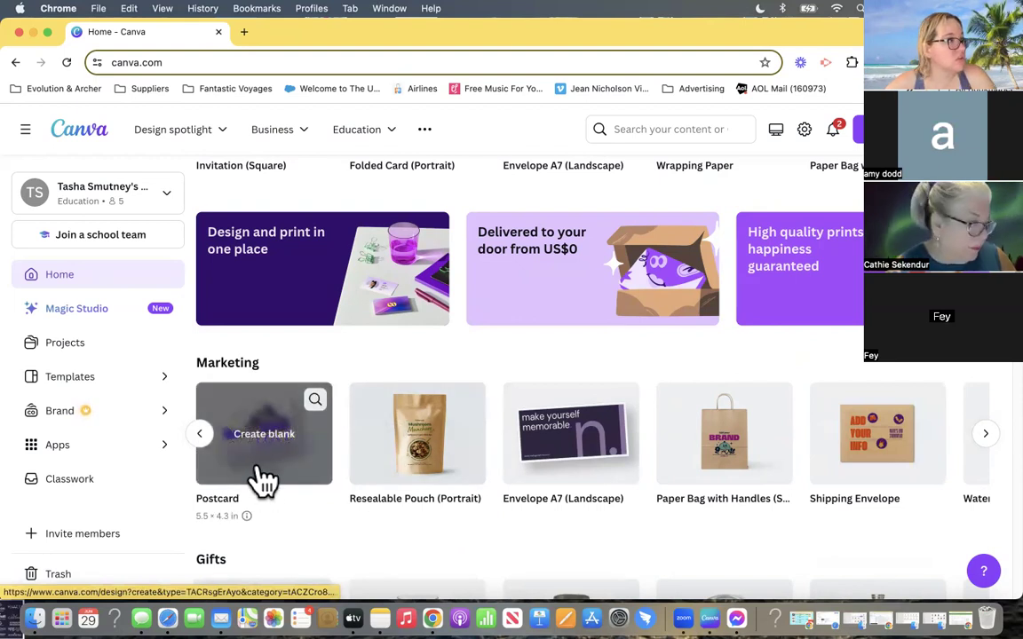
click(985, 435)
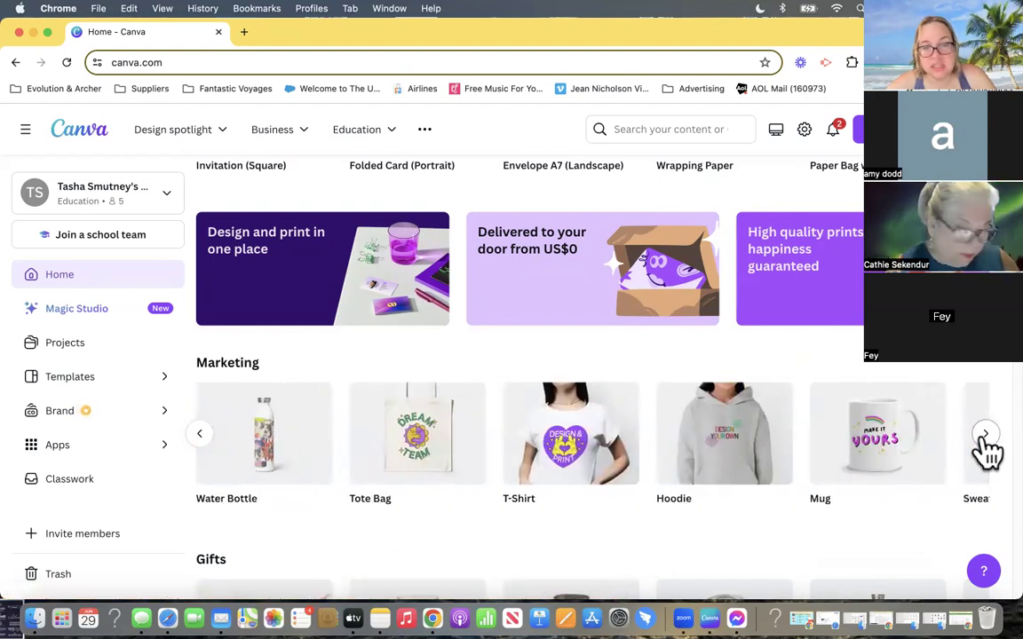
click(986, 437)
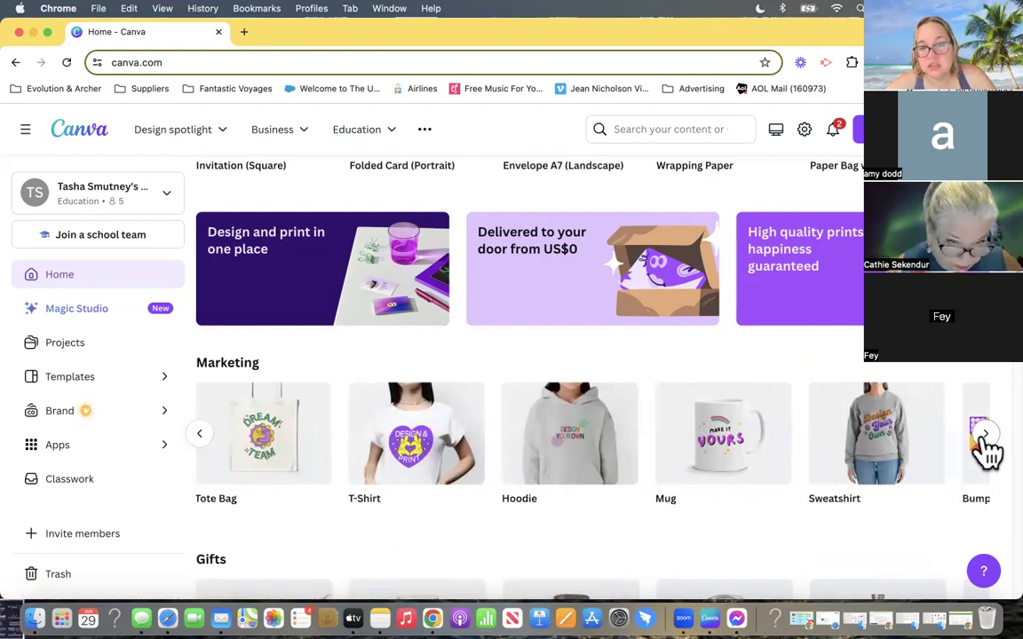
click(201, 435)
click(200, 437)
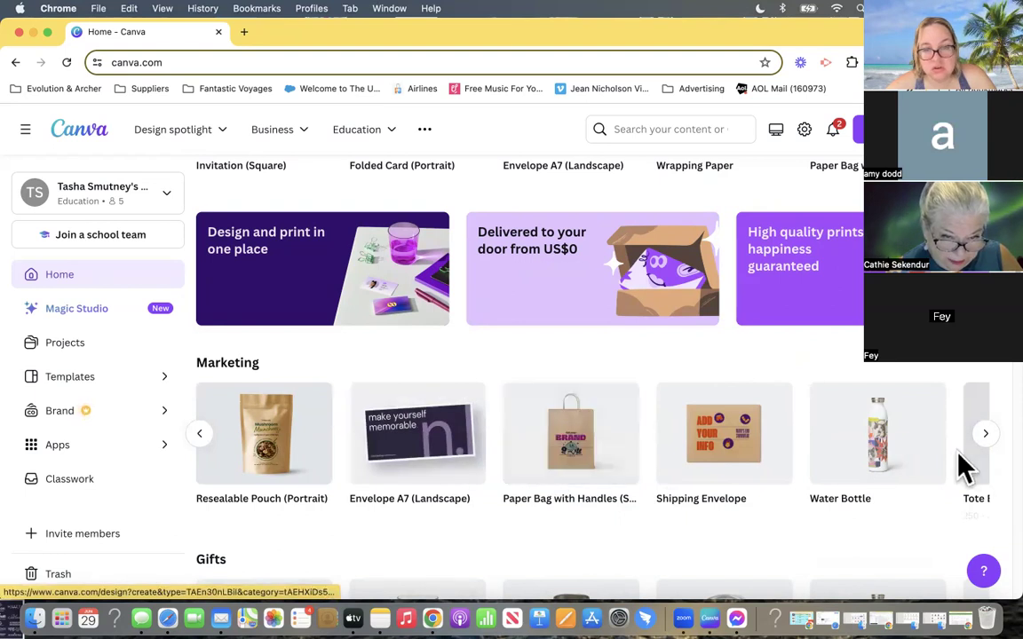
click(985, 436)
click(985, 436)
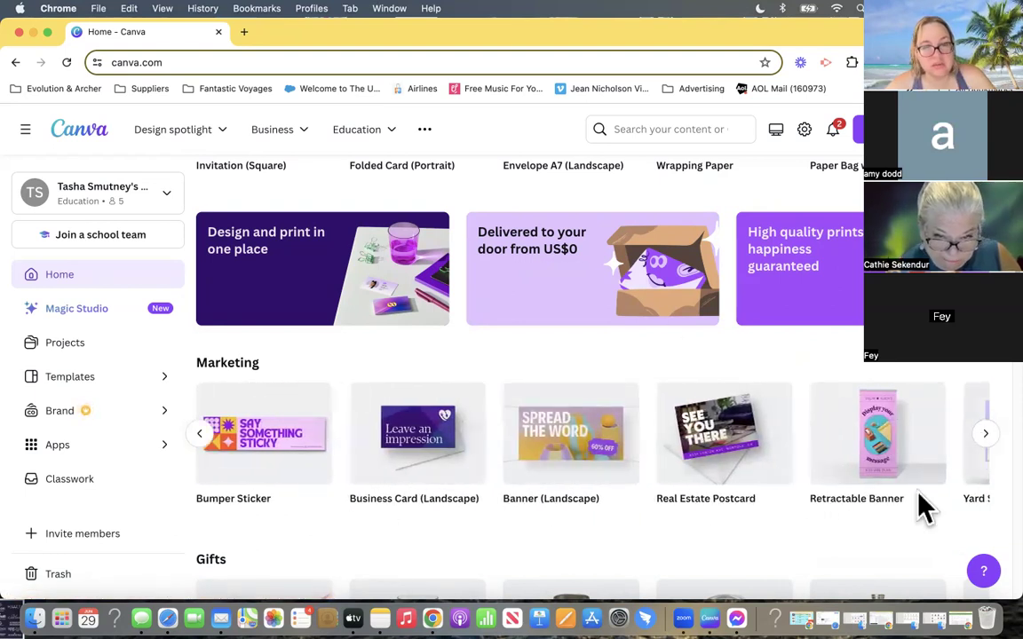
- Look through the row of Gifts products, including drinkware, calendars, photo books, gift tags and stickers
scroll(533, 448, down, 5)
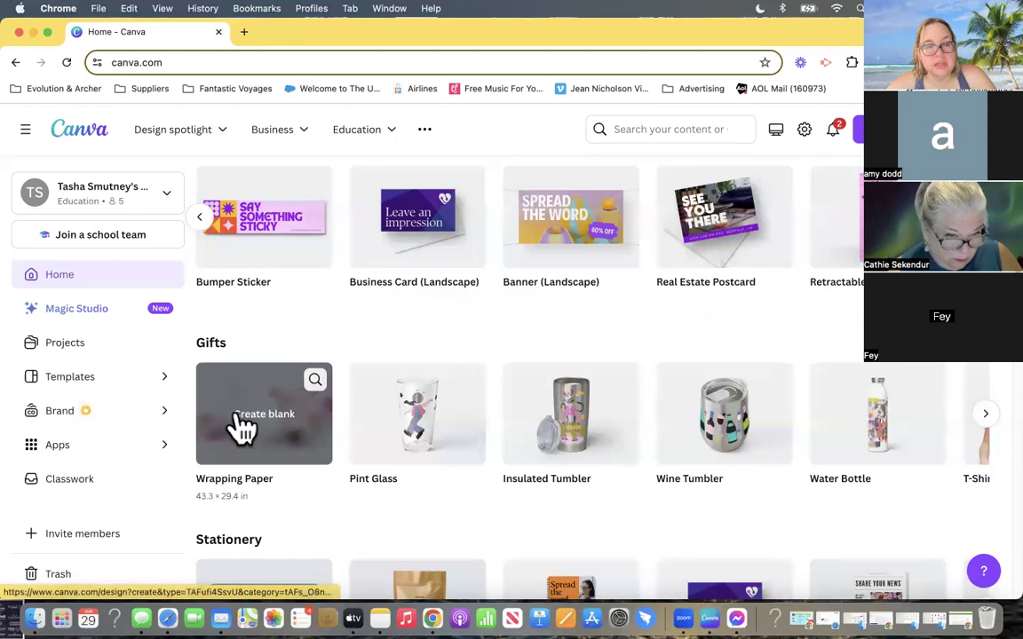
click(984, 417)
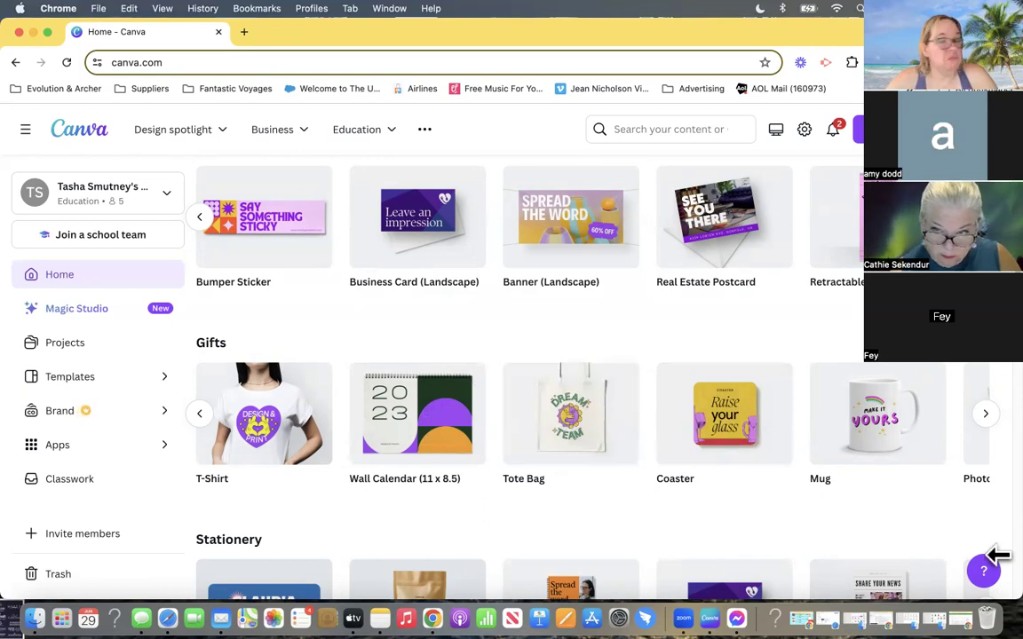
click(986, 418)
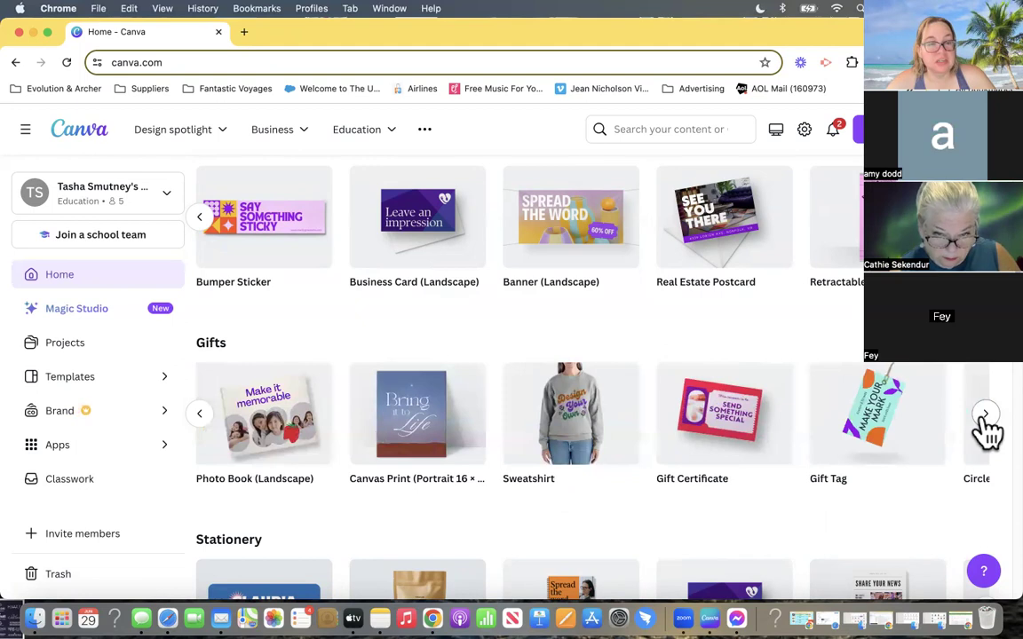
click(986, 417)
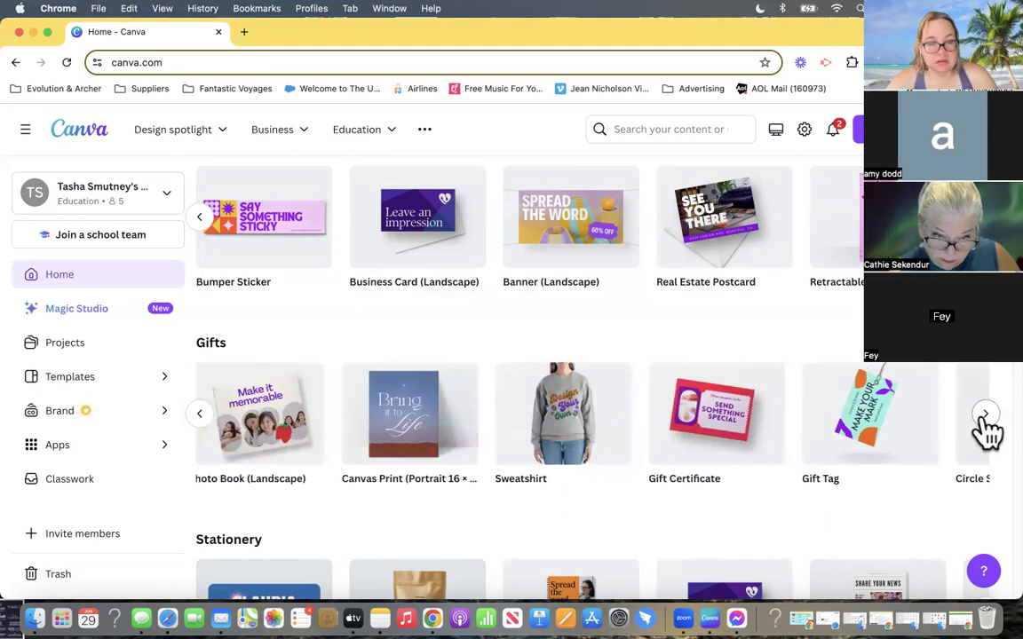
- Examine the Stationery, Clothing and Cards & Invites products and the print templates for cards, envelopes and paper bags
scroll(507, 468, down, 2)
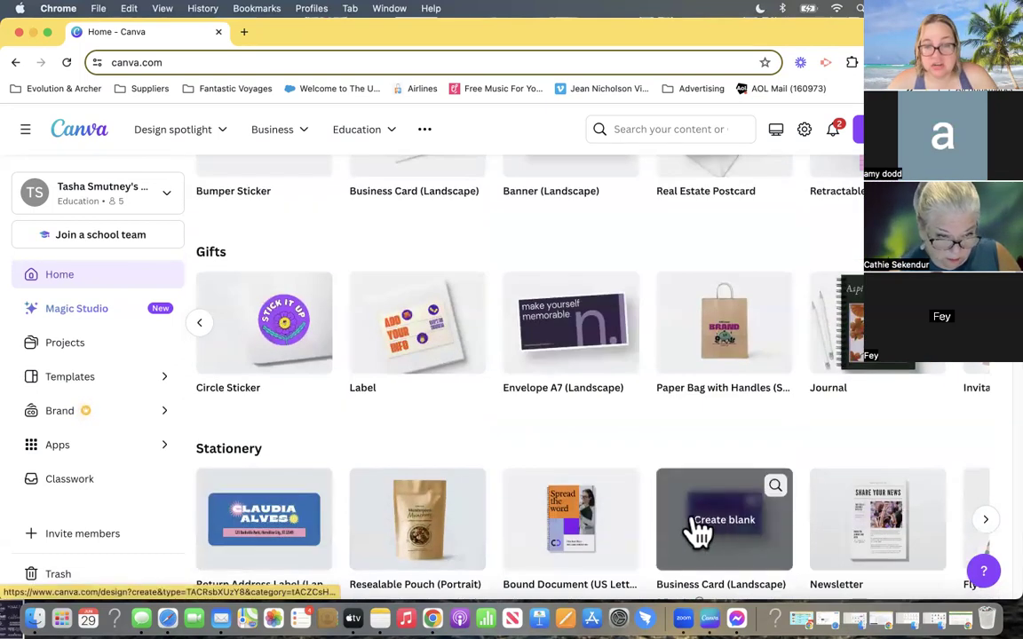
scroll(533, 510, down, 5)
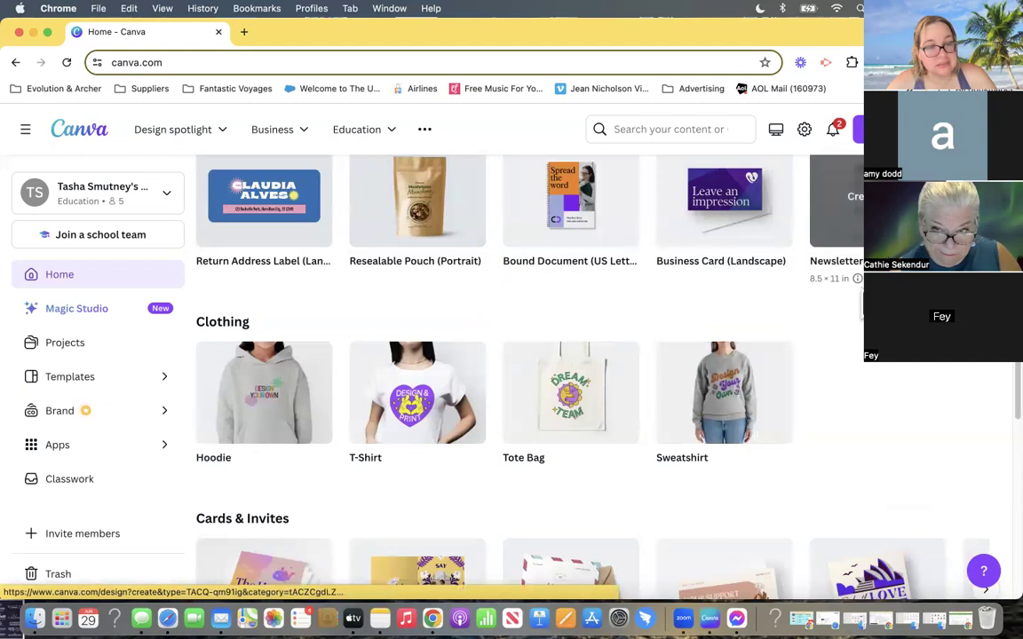
scroll(817, 424, down, 3)
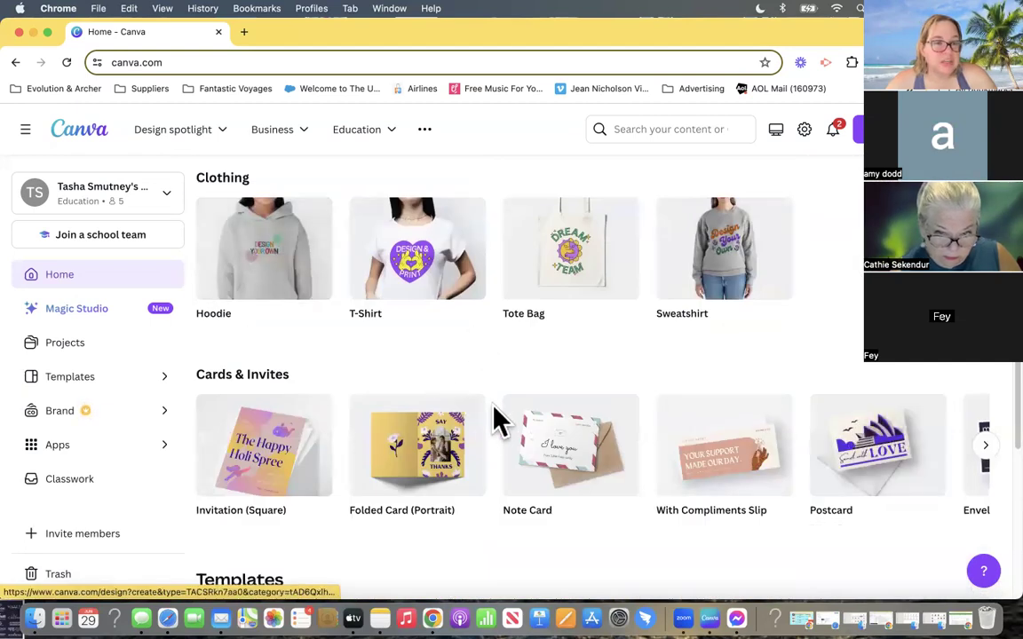
scroll(589, 427, up, 2)
scroll(850, 233, up, 2)
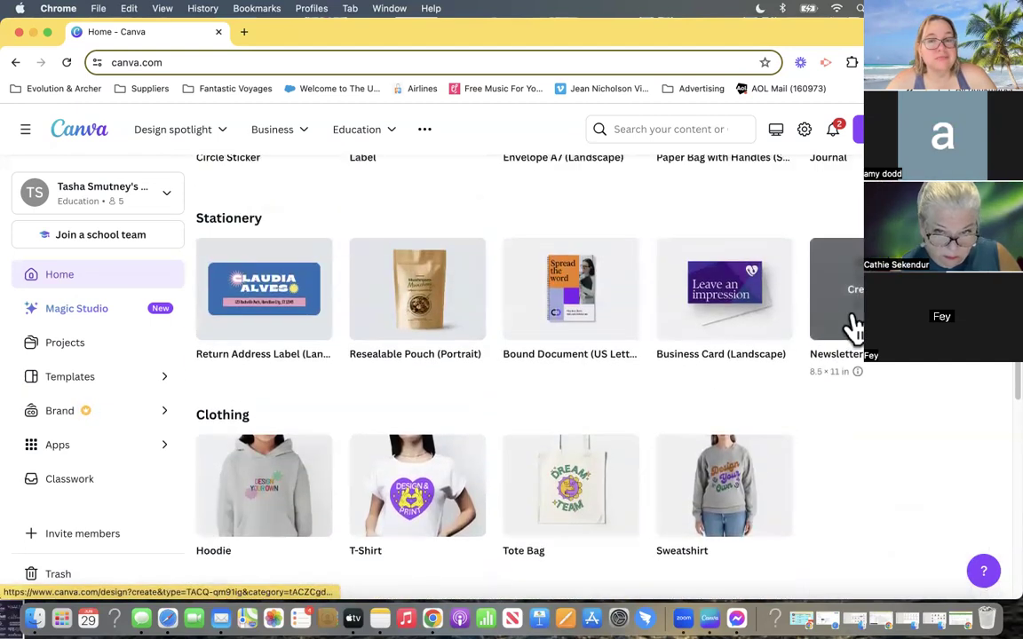
scroll(539, 395, down, 10)
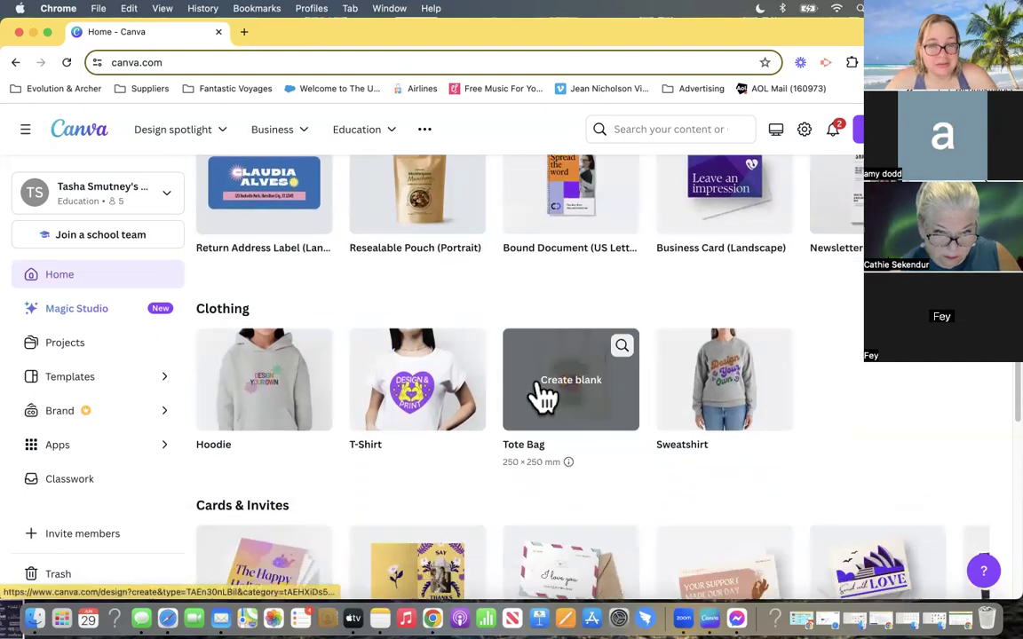
scroll(541, 396, down, 6)
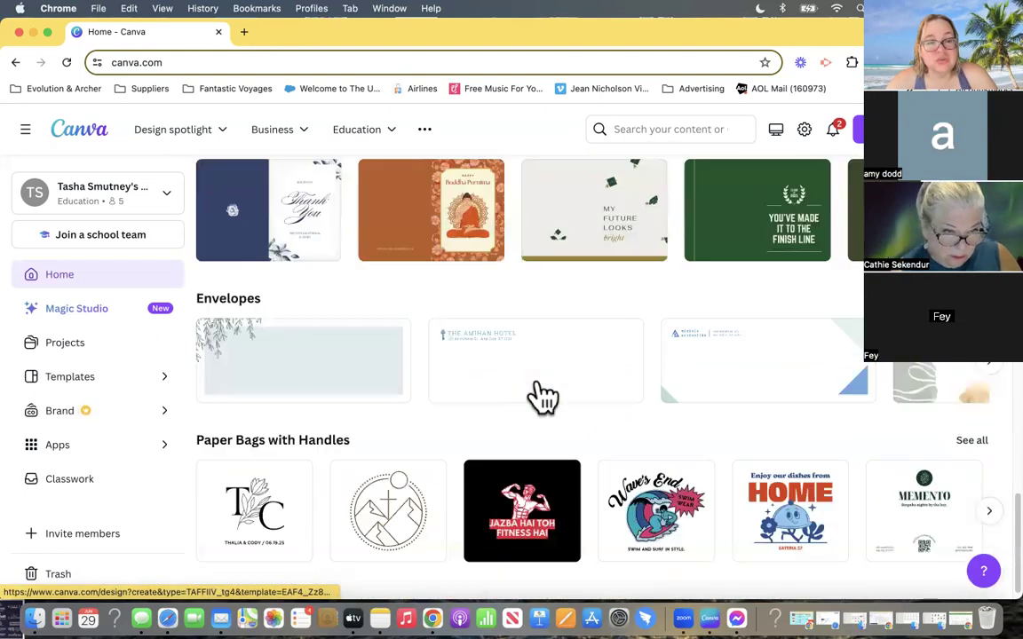
scroll(426, 444, down, 1)
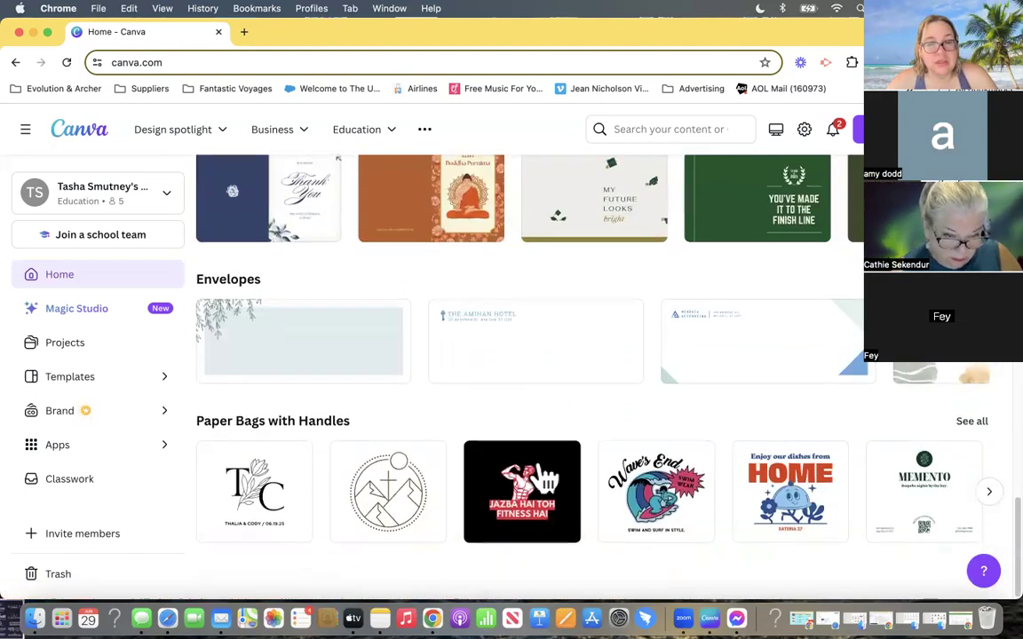
- Show the Websites category and examine its website types and the Canva Websites and custom domain options
scroll(541, 477, up, 15)
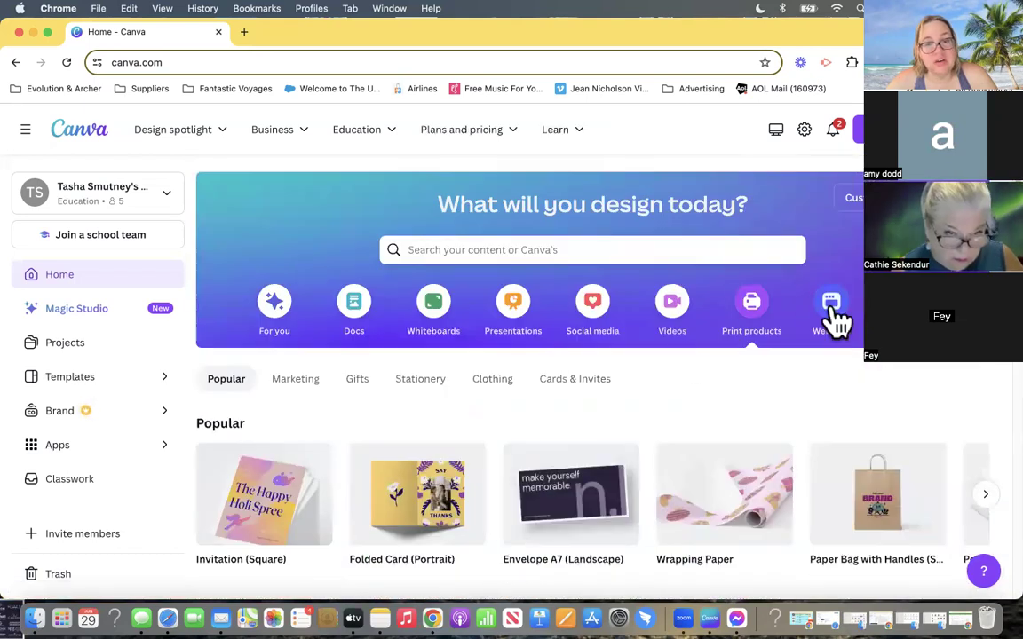
click(831, 315)
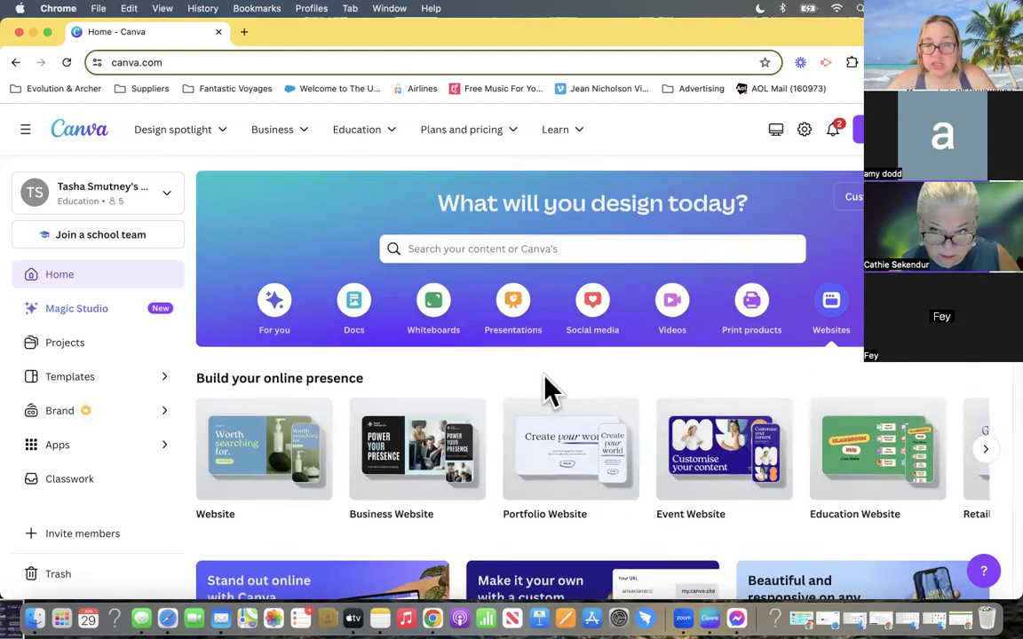
scroll(549, 392, down, 3)
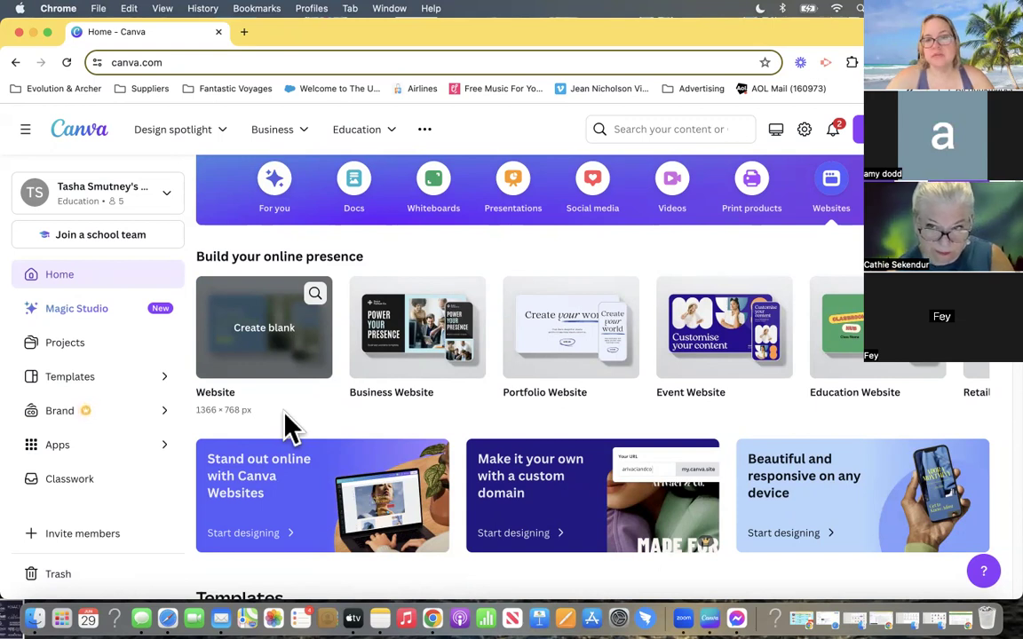
- Show the Try something new category and look through its infographic, photo collage, desktop wallpaper, graph and book cover templates
click(857, 183)
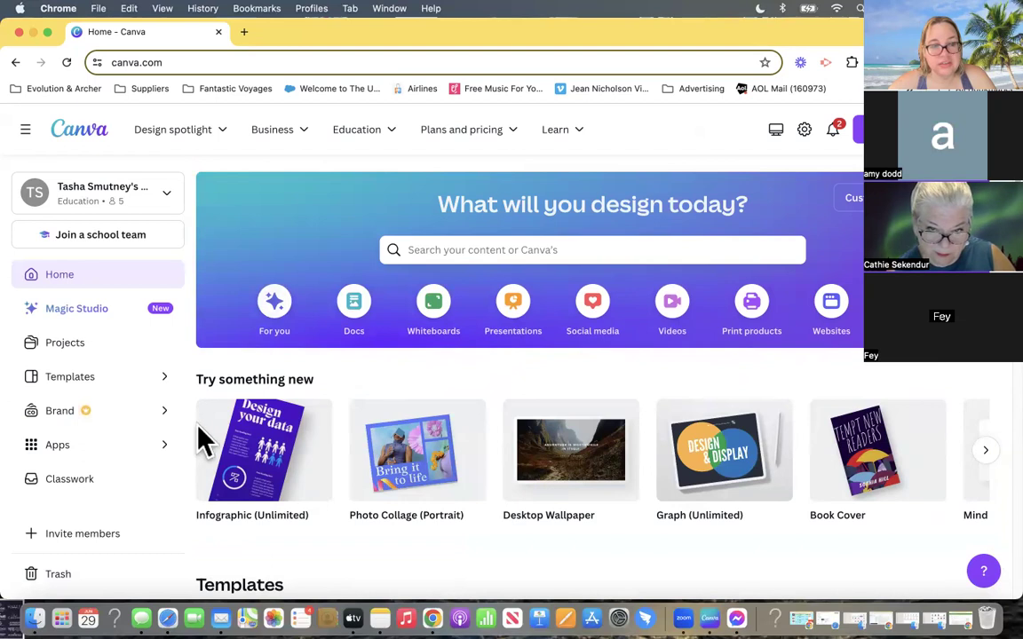
scroll(239, 407, down, 5)
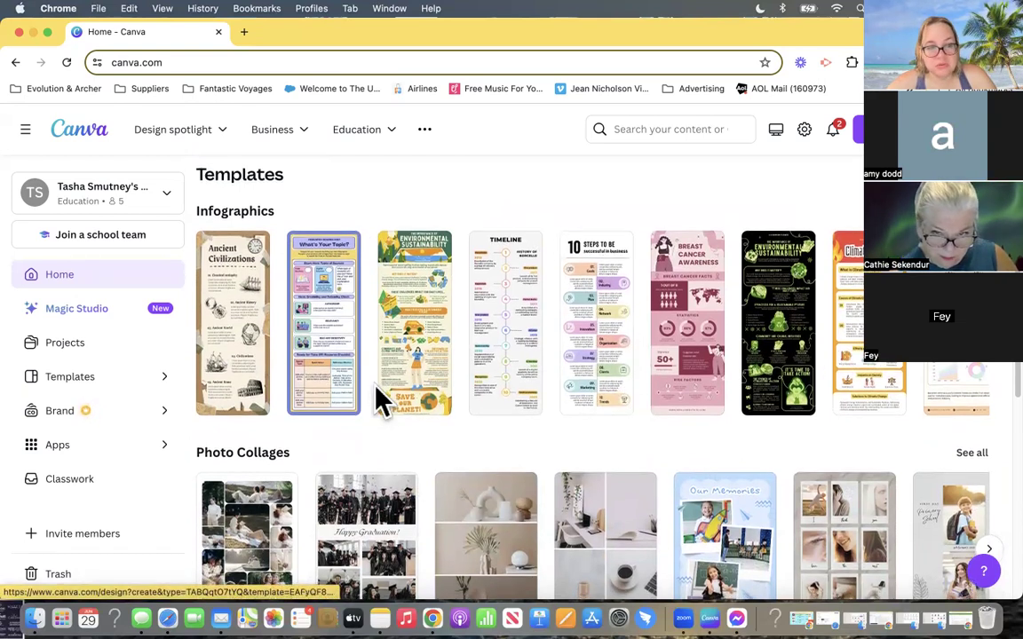
scroll(381, 399, down, 2)
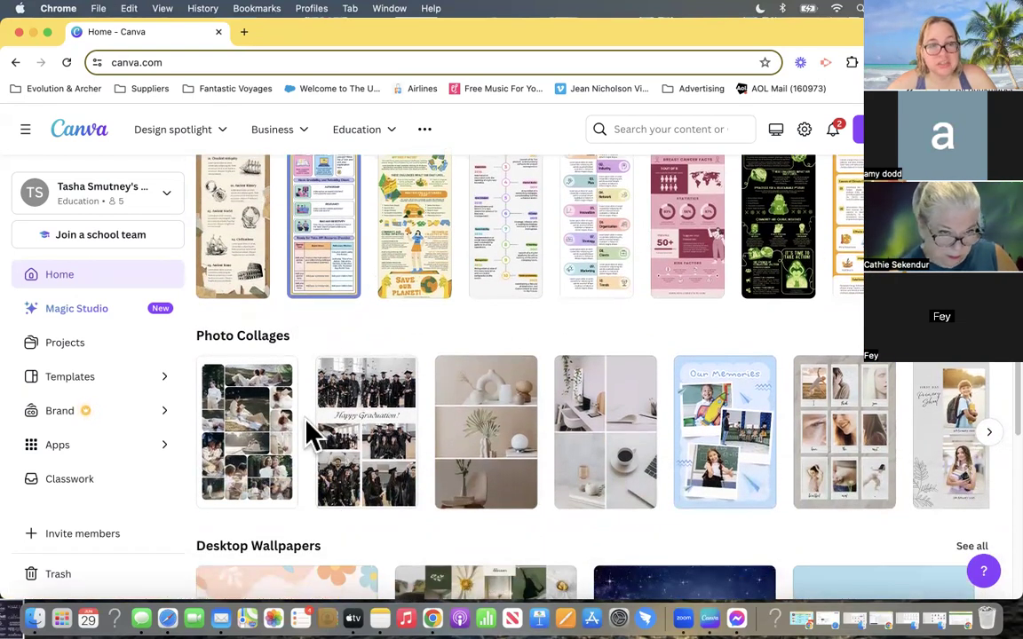
scroll(265, 453, down, 2)
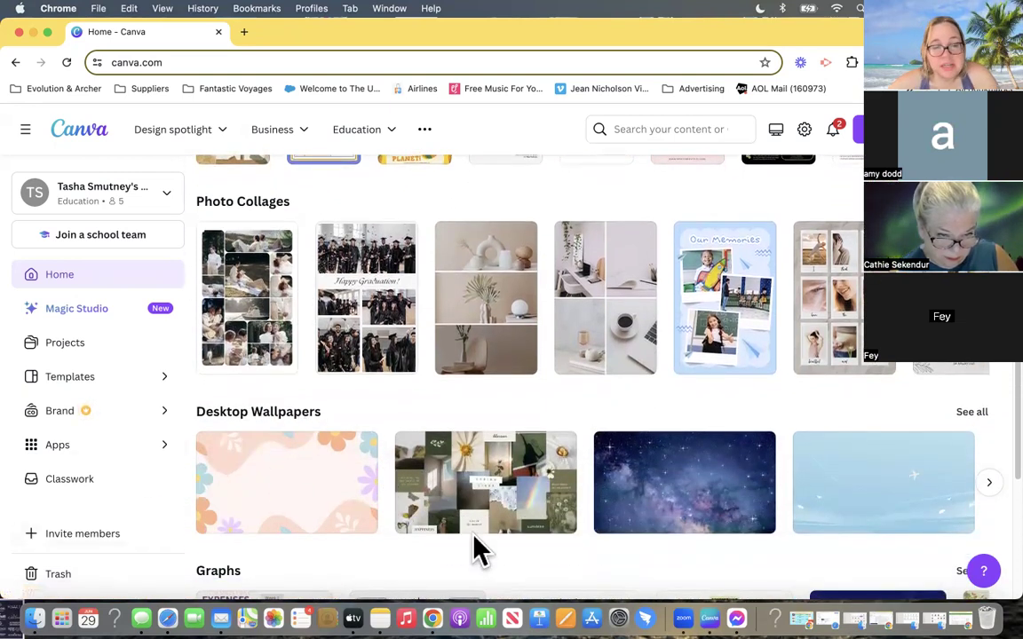
scroll(632, 429, down, 3)
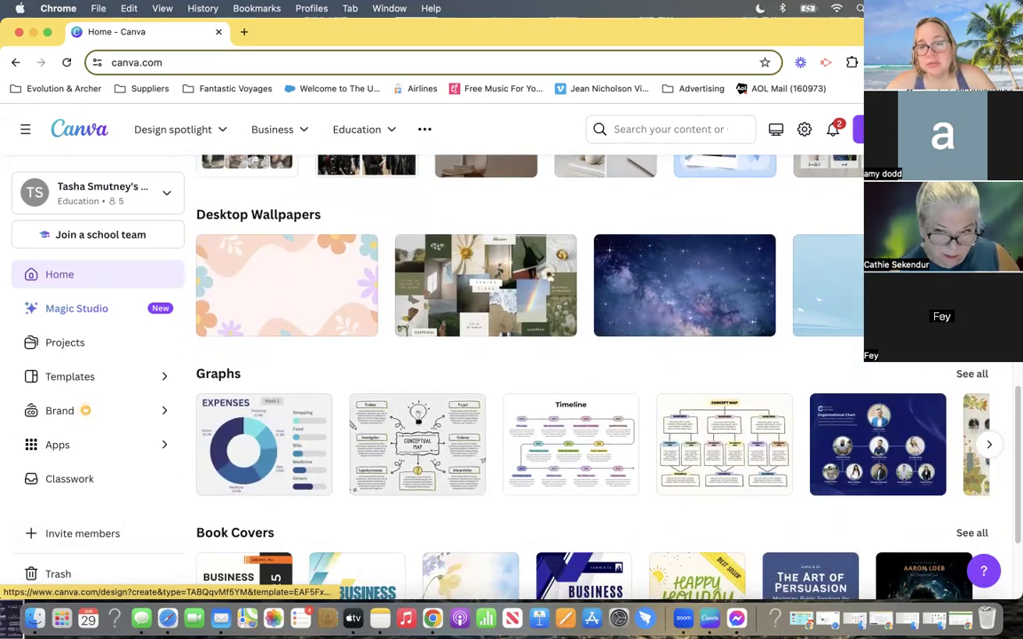
scroll(238, 435, down, 2)
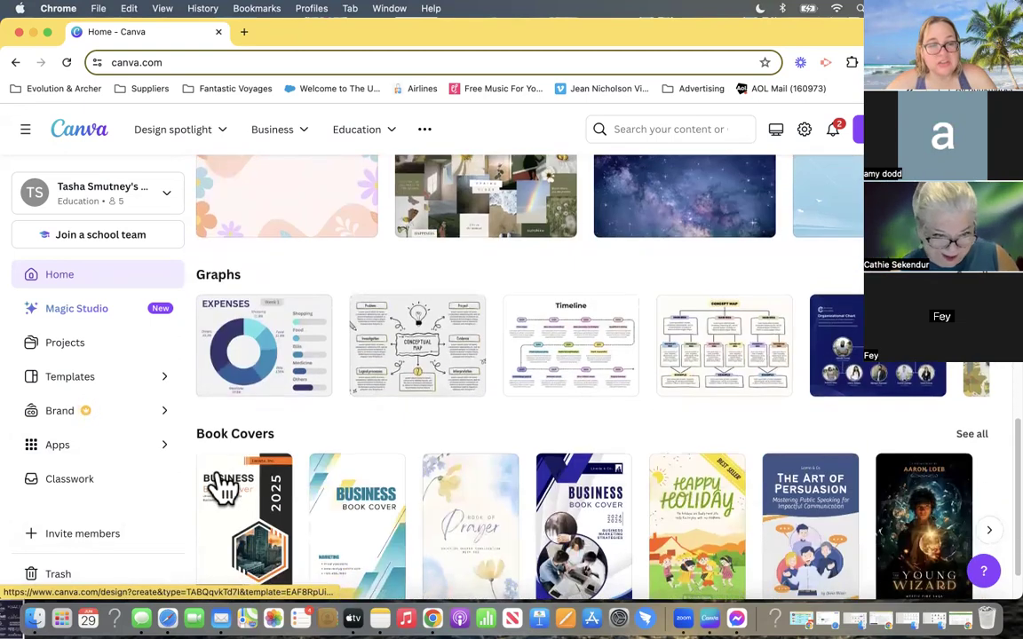
scroll(648, 484, up, 10)
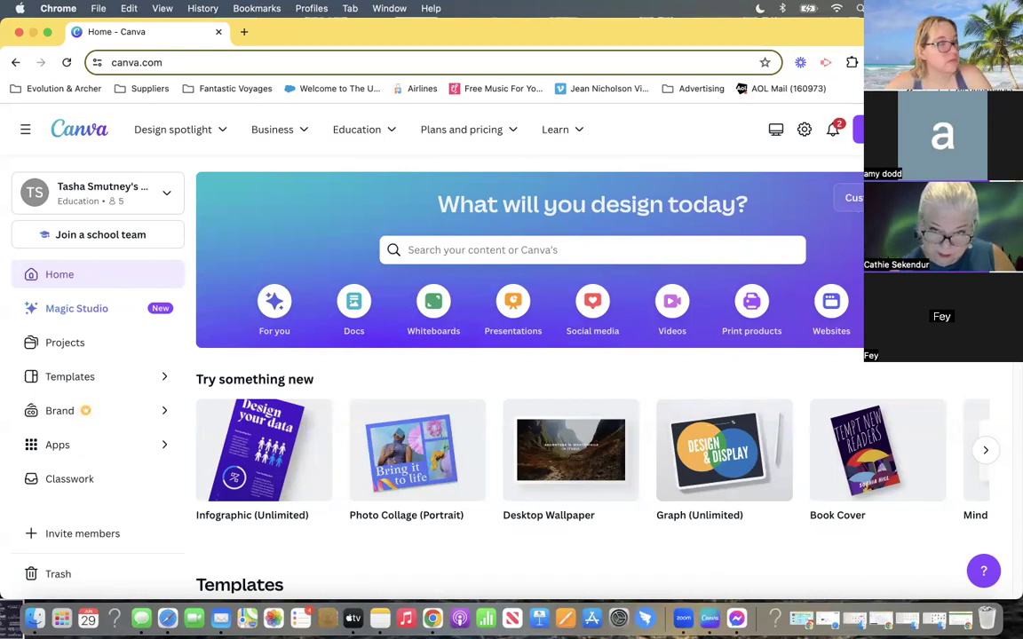
scroll(747, 407, down, 3)
scroll(746, 405, up, 3)
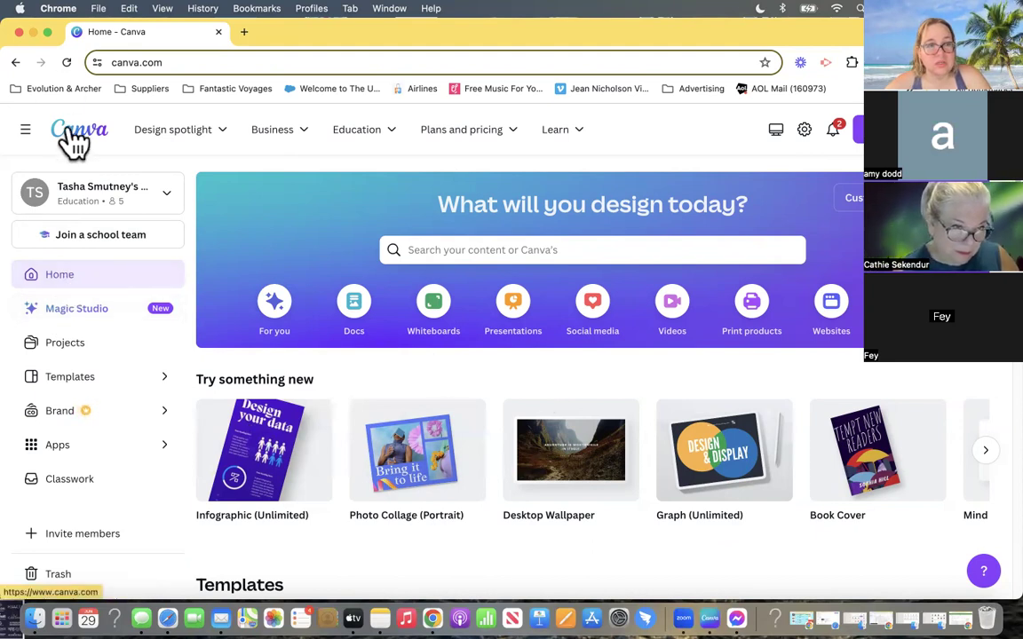
scroll(358, 310, down, 3)
scroll(358, 311, up, 3)
- Show the For you category and look through its suggested formats and the recent designs
click(277, 303)
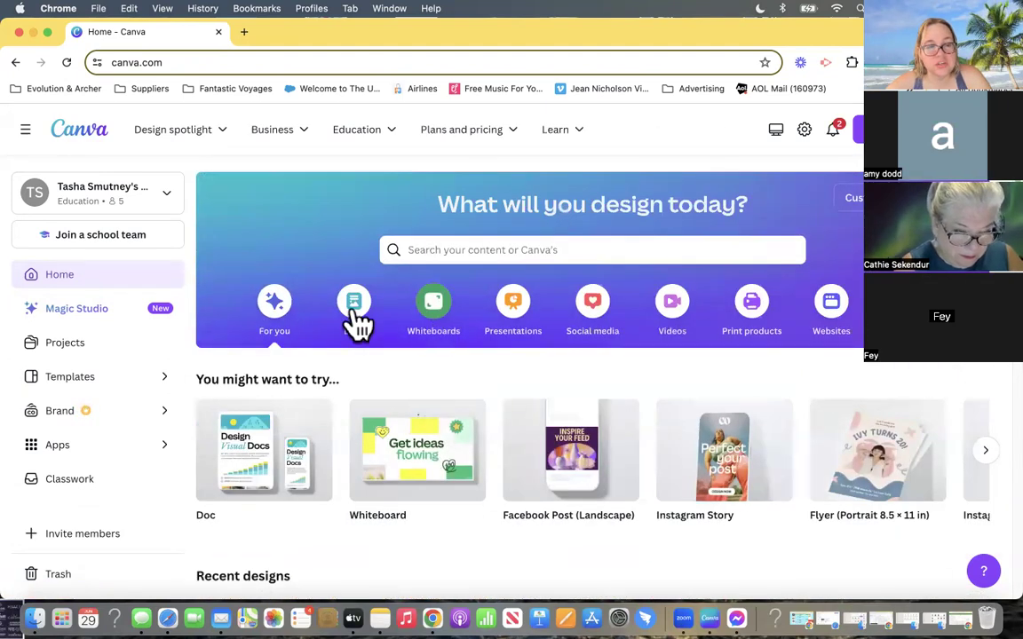
scroll(271, 326, down, 1)
scroll(262, 426, down, 2)
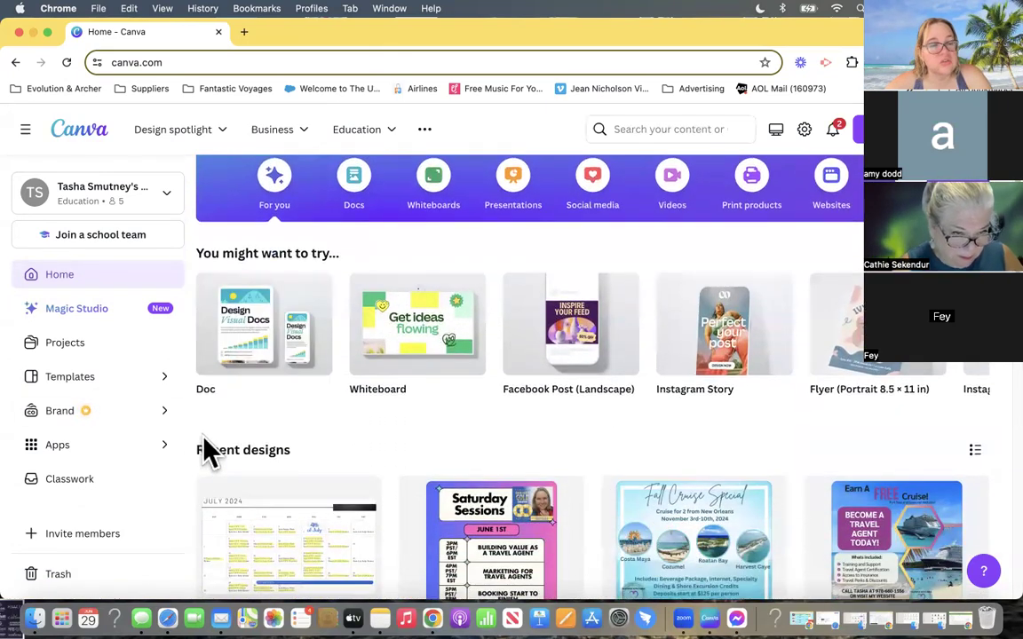
scroll(317, 454, down, 5)
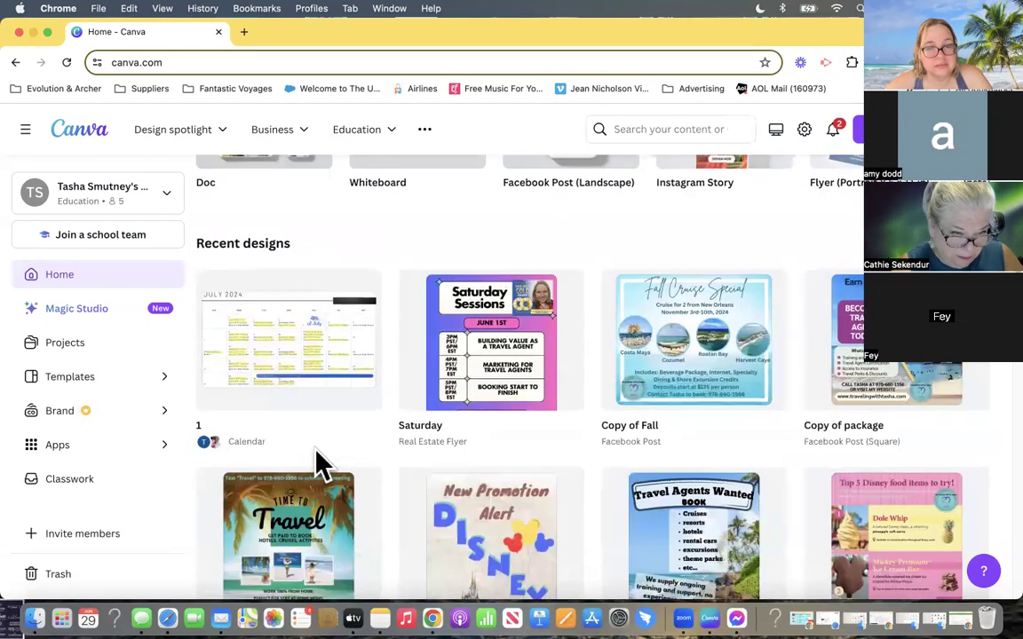
scroll(322, 462, down, 4)
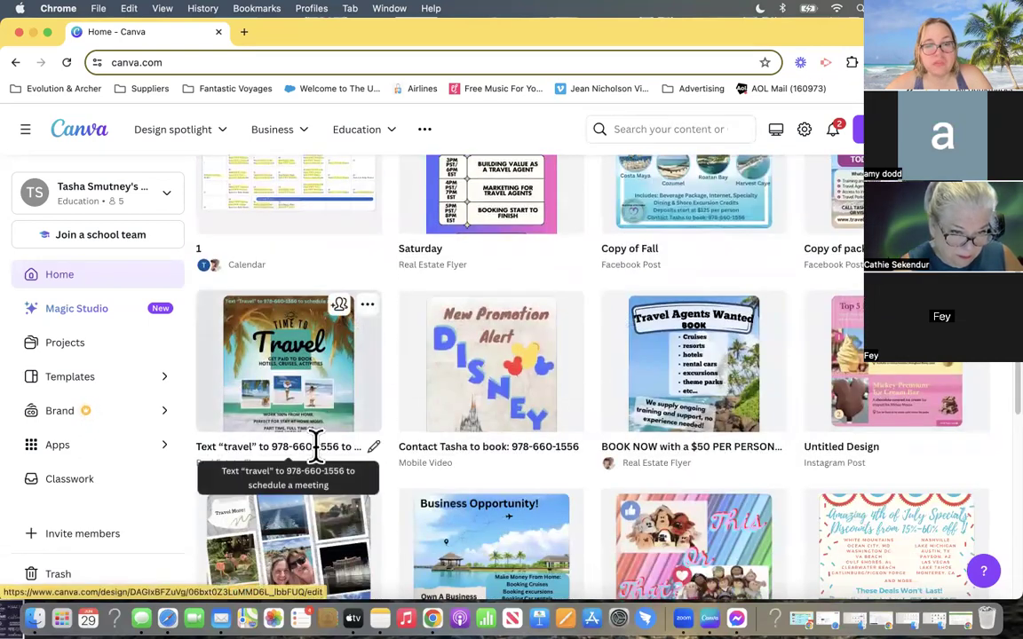
scroll(321, 461, down, 4)
scroll(322, 461, down, 2)
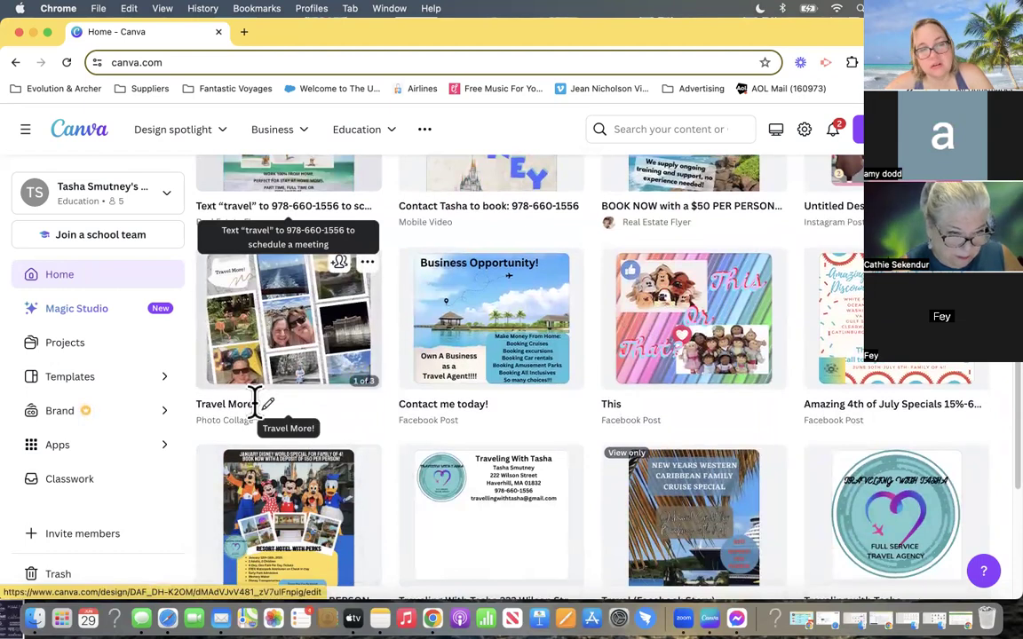
scroll(255, 404, up, 10)
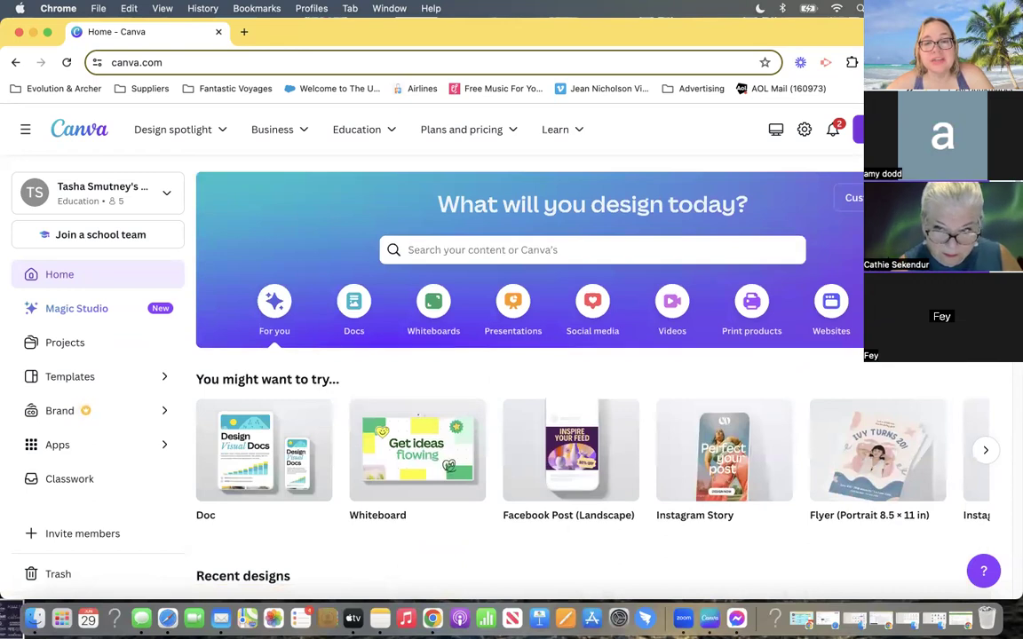
- Open the list of design types for a new design and look through the suggested formats
click(857, 129)
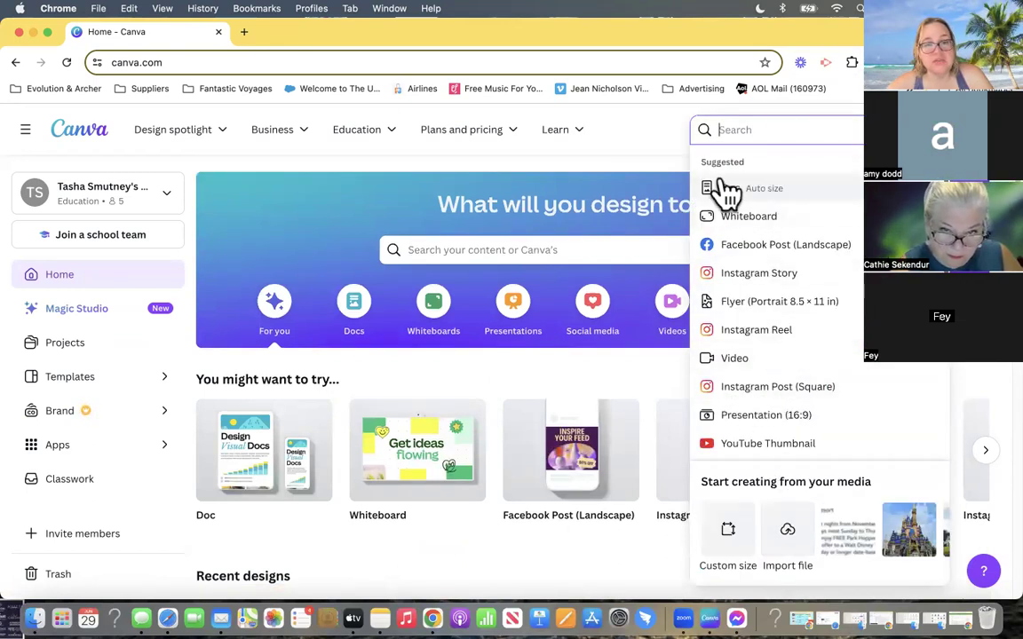
scroll(793, 293, down, 10)
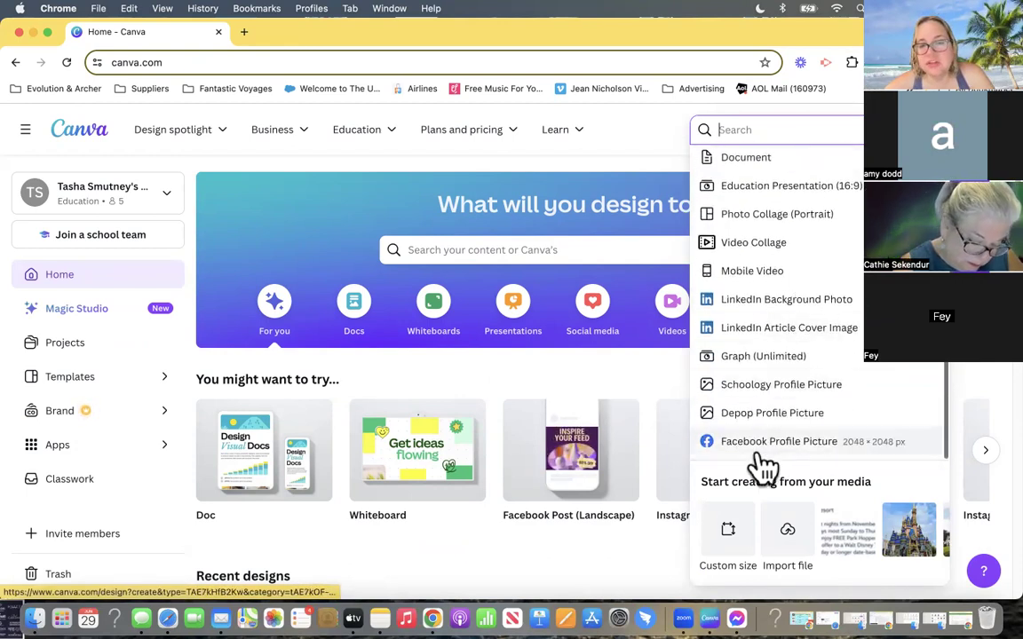
scroll(744, 459, down, 3)
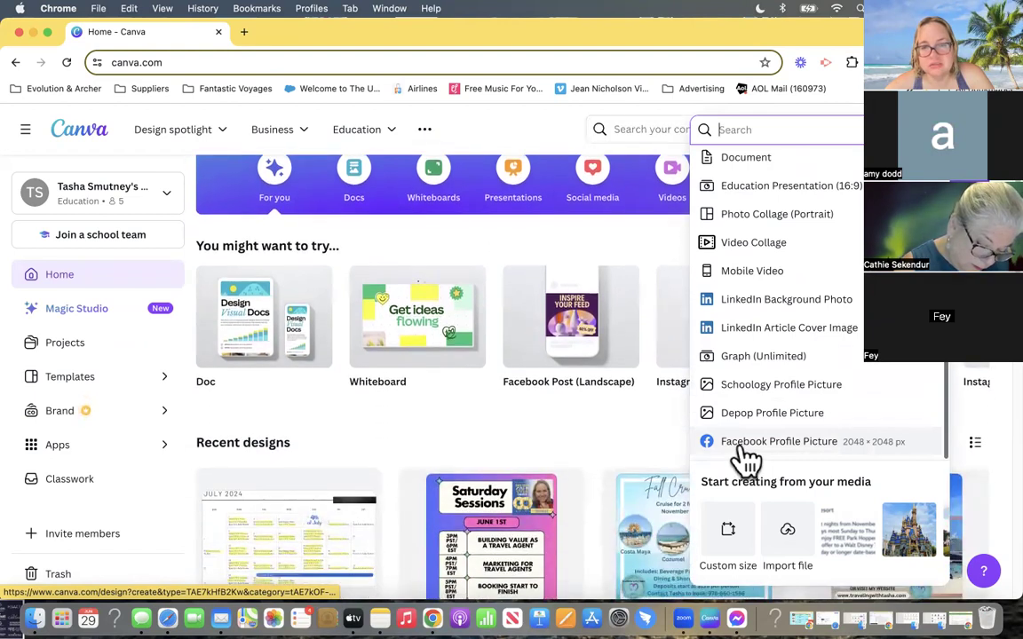
scroll(745, 457, up, 10)
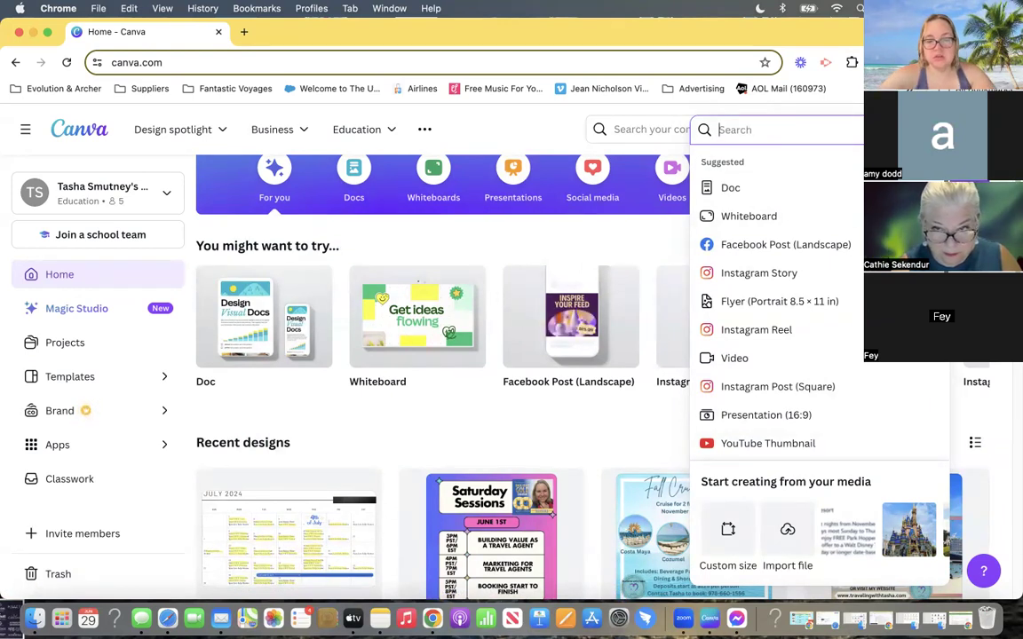
- Search the design types for "logo", then clear the search to return to the suggested formats
text(logo)
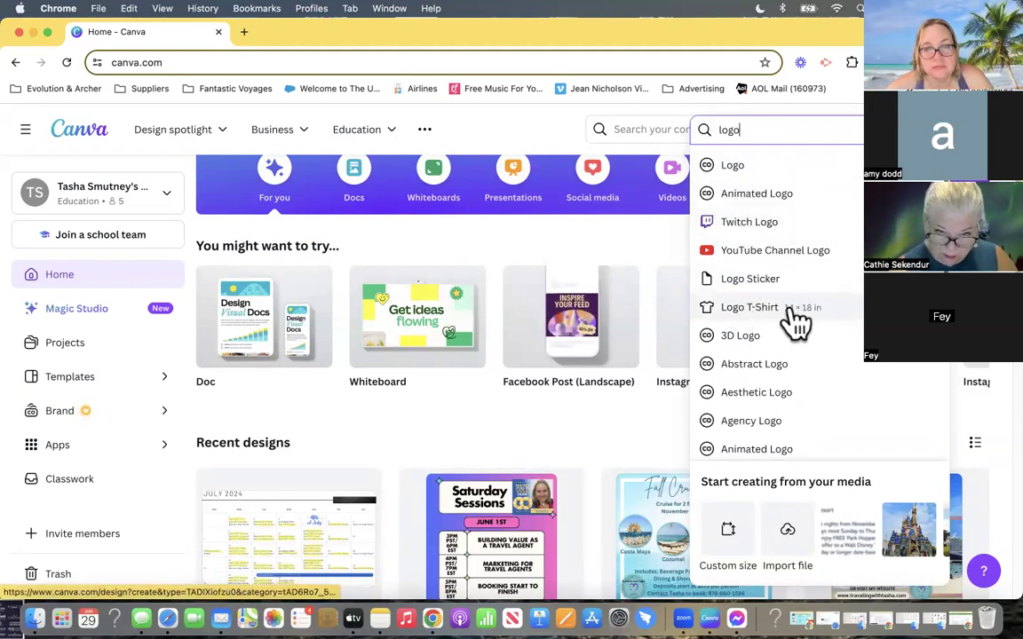
drag(755, 131, 692, 129)
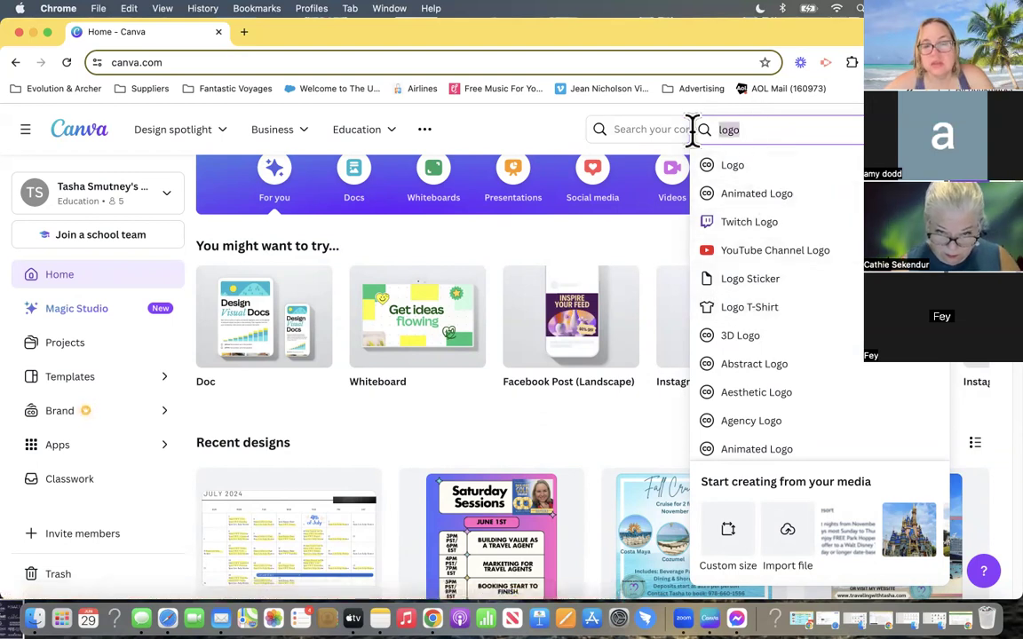
key(BackSpace)
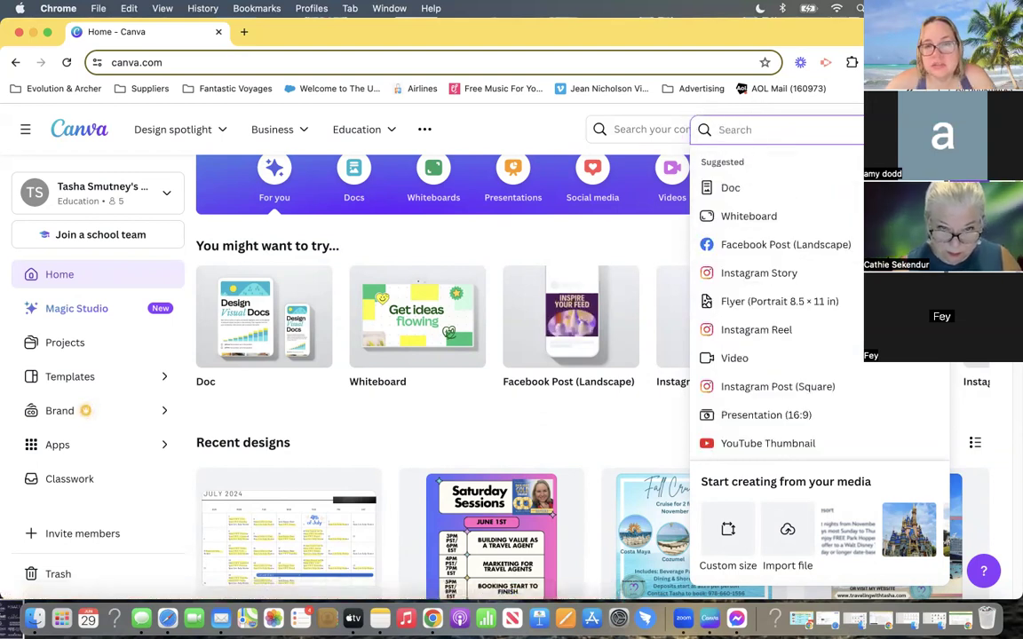
- Create a blank Facebook Post (Landscape) design and search its templates for "travel"
click(793, 257)
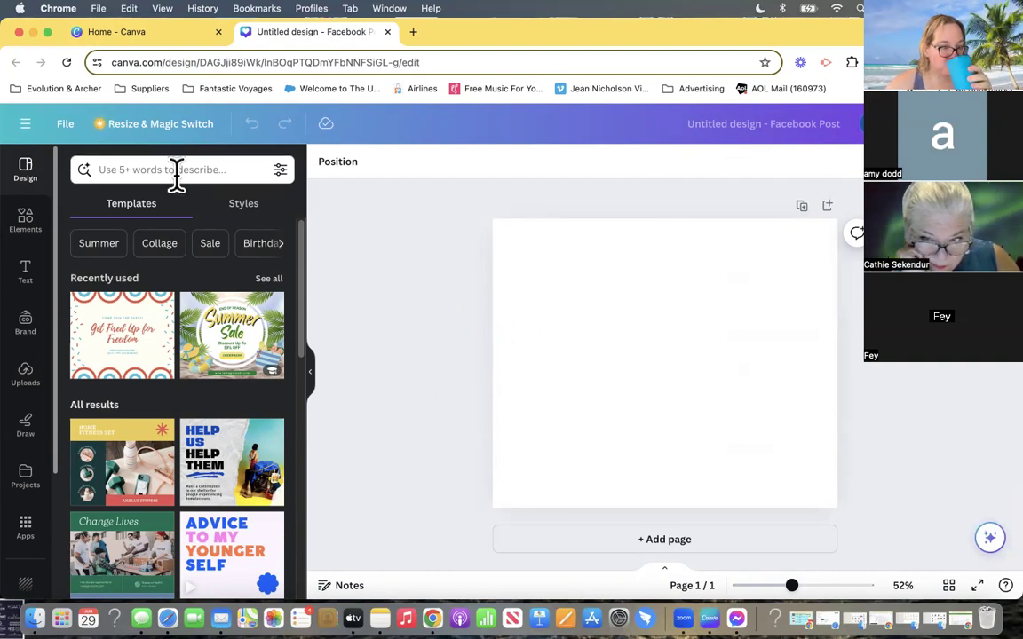
click(100, 169)
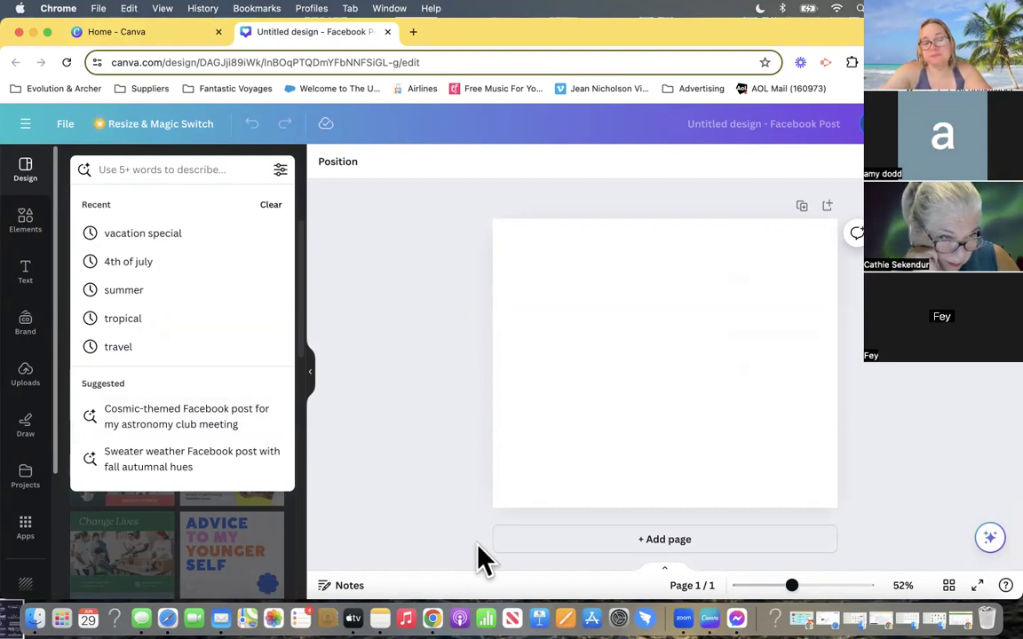
text(travel)
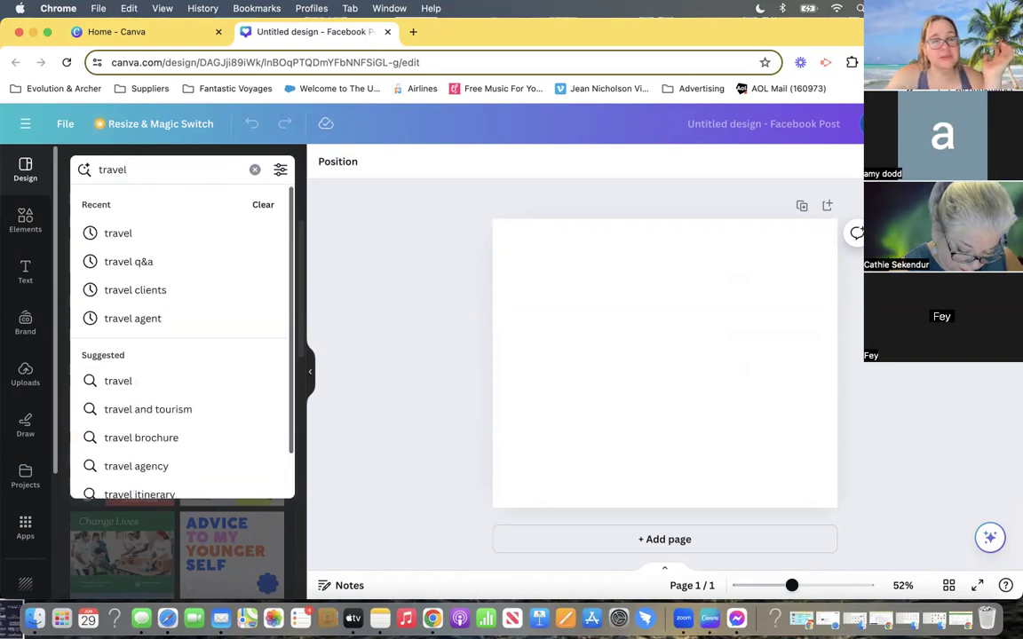
key(Return)
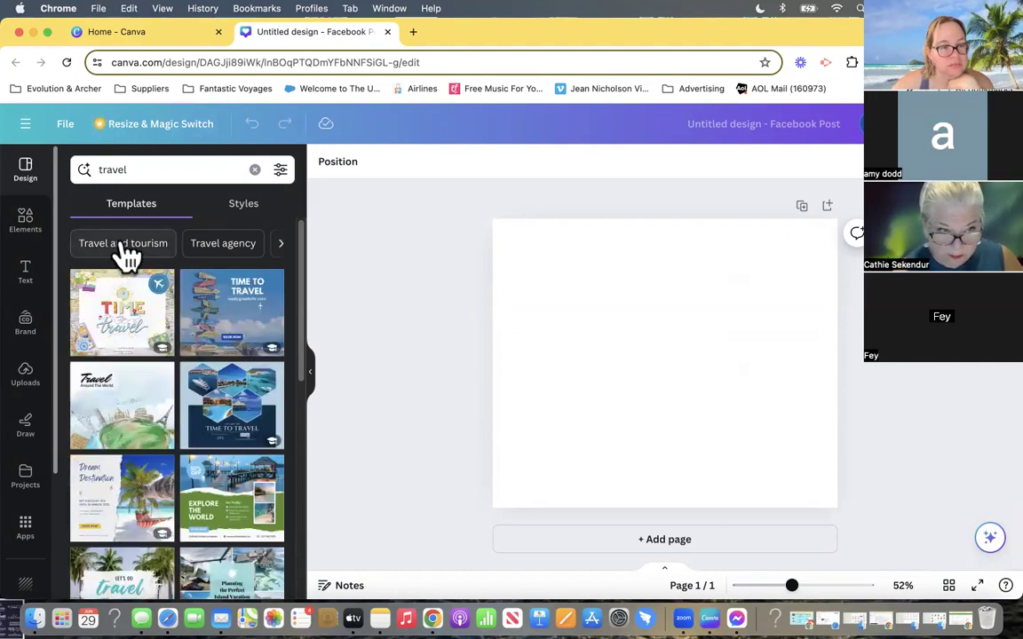
- Look through the related topic filters for the travel templates, from Travel and tourism to Adventure
click(282, 246)
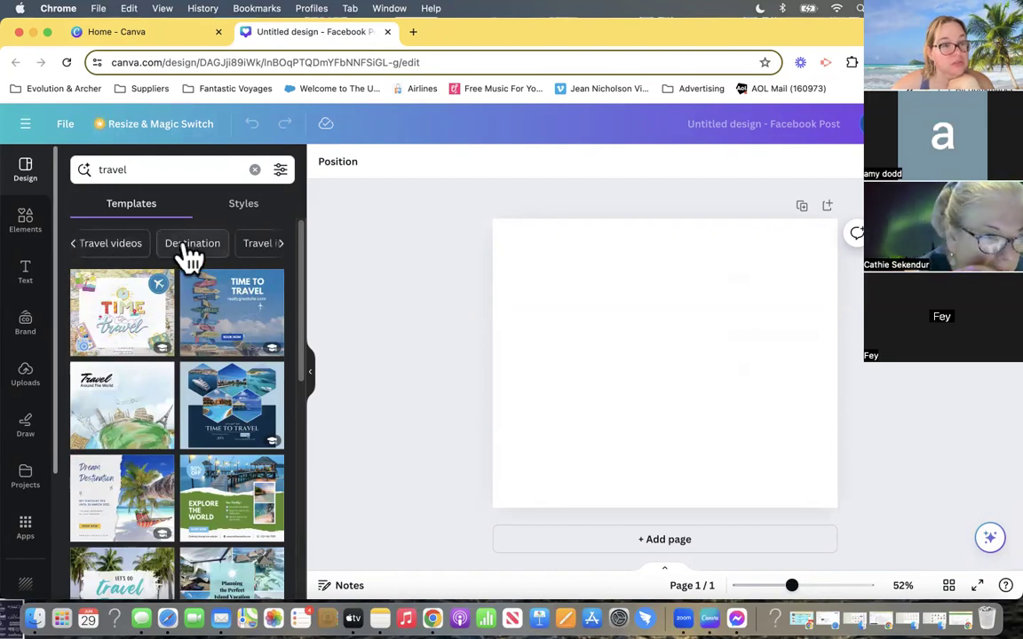
click(282, 245)
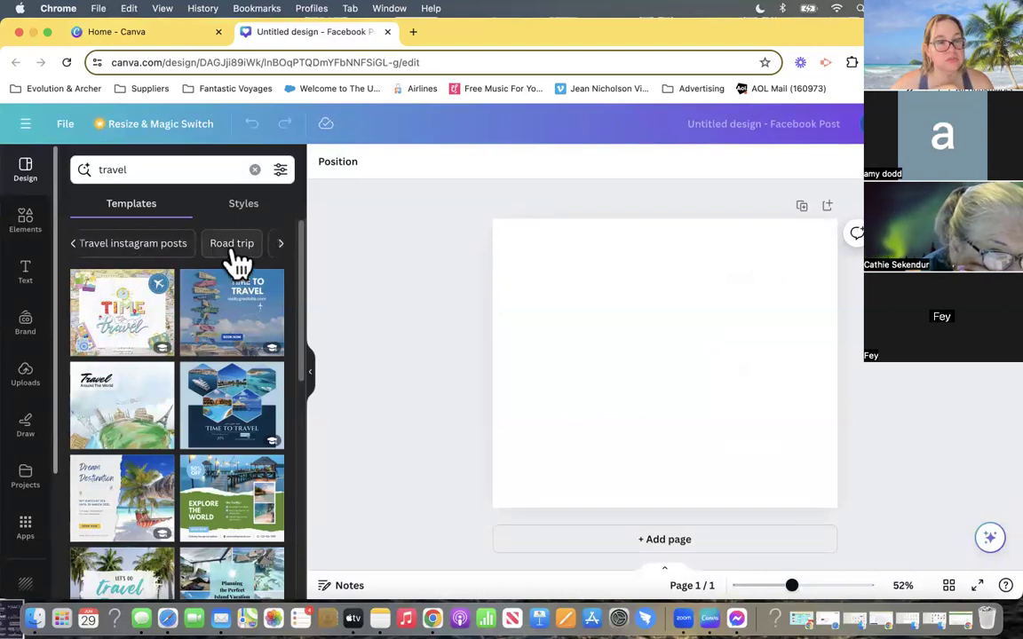
click(282, 246)
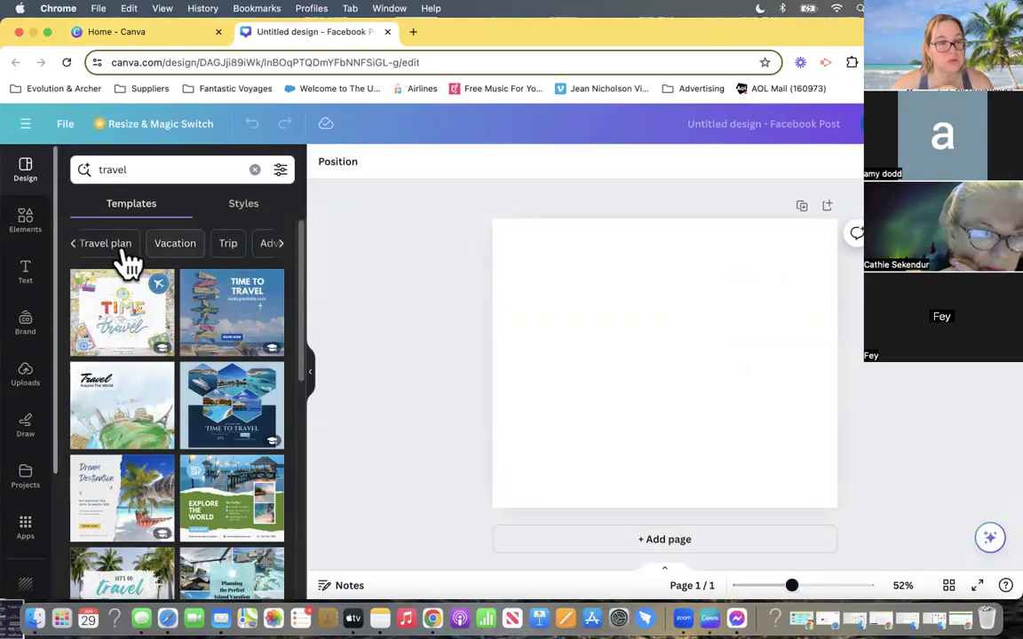
click(286, 253)
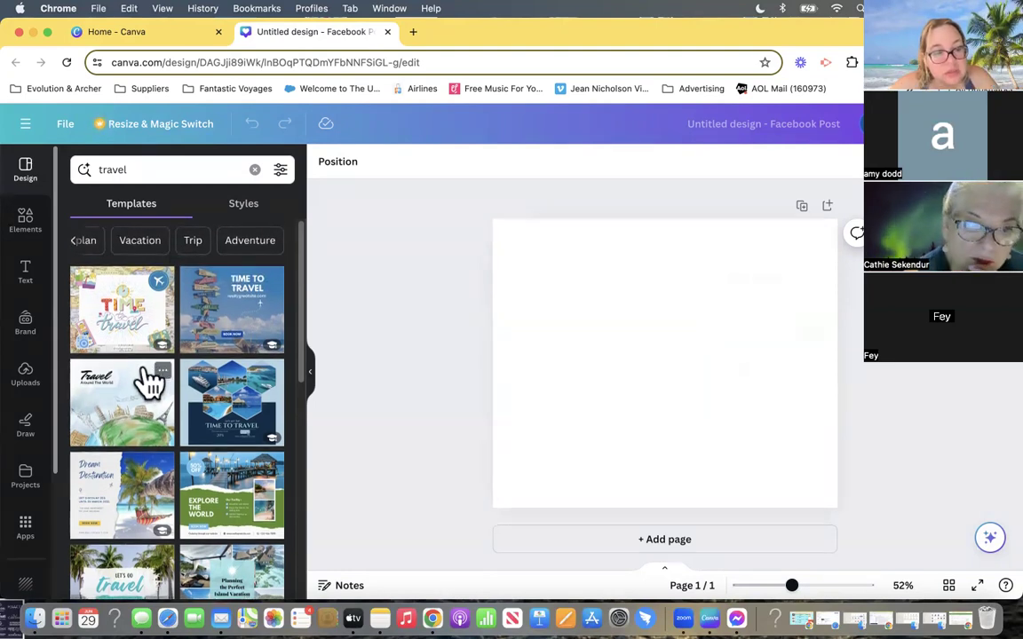
- Browse the travel templates for a suitable Facebook post design
scroll(153, 381, down, 2)
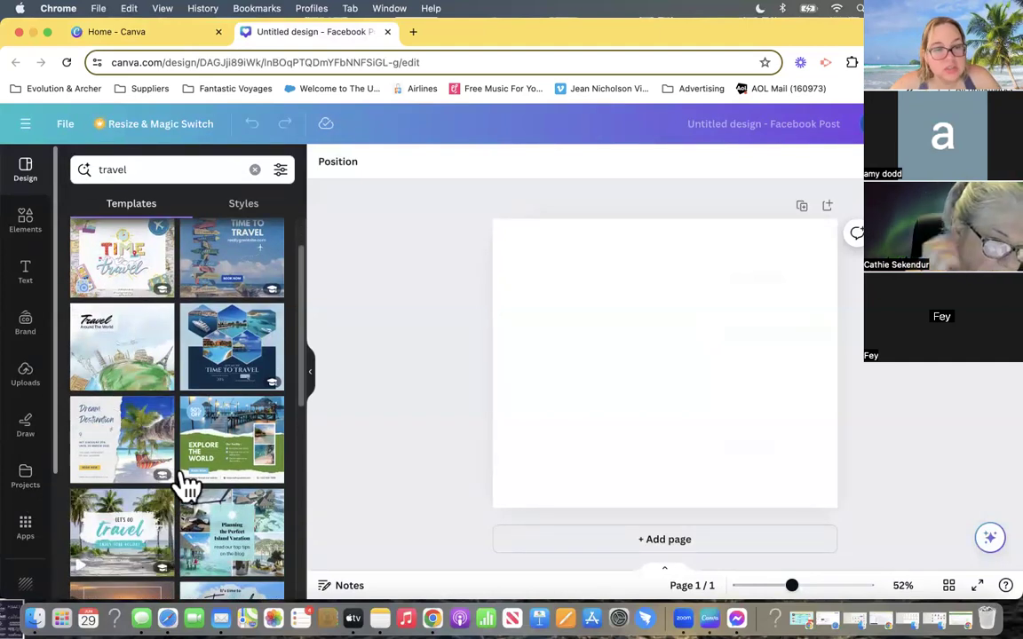
scroll(183, 480, down, 5)
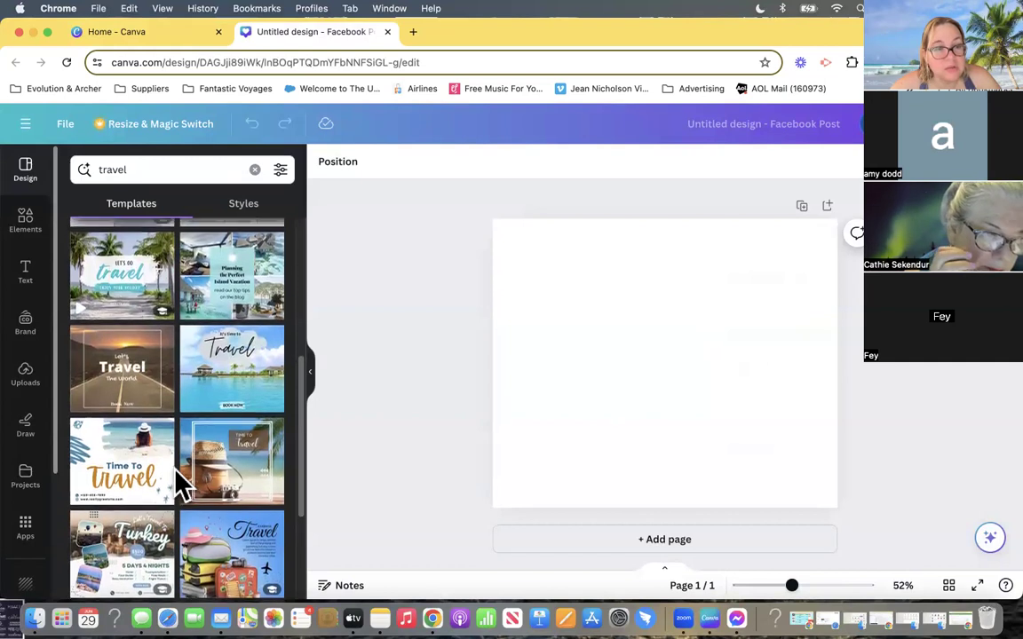
scroll(174, 469, up, 1)
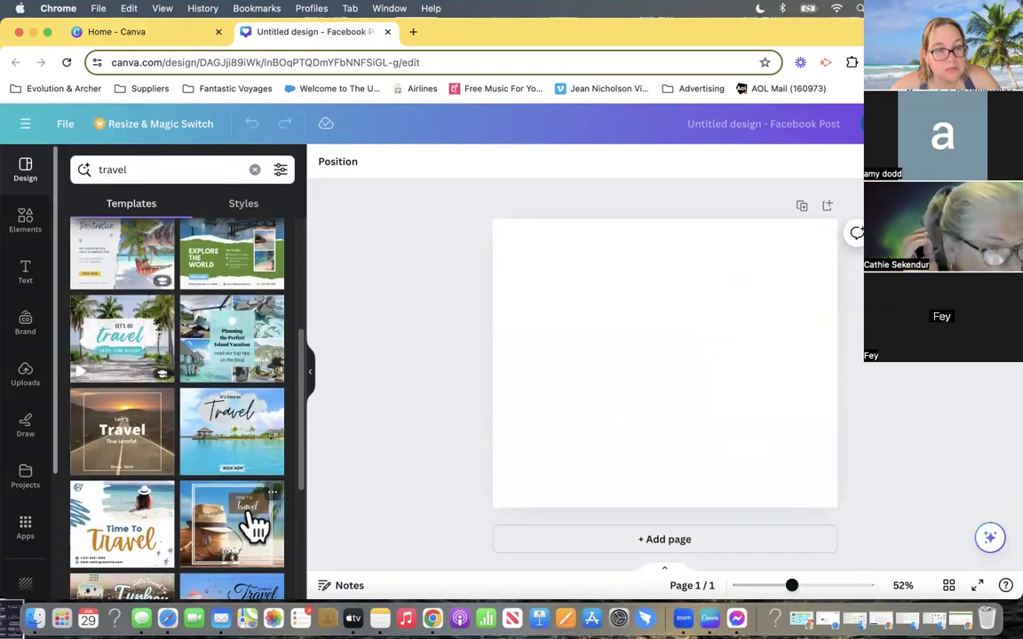
scroll(191, 502, down, 1)
scroll(188, 497, down, 5)
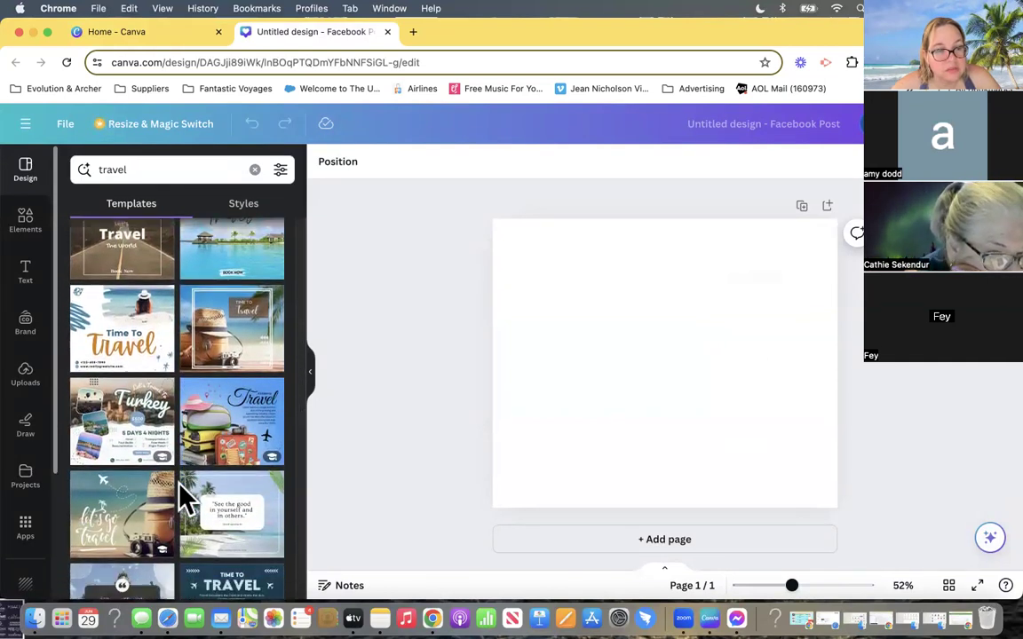
scroll(185, 499, down, 2)
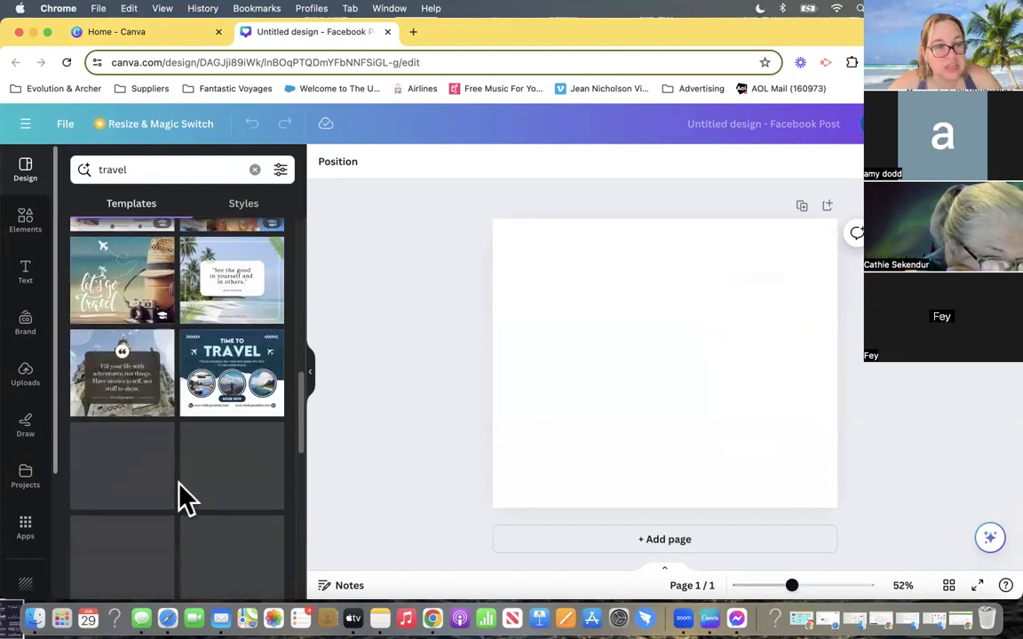
scroll(180, 484, down, 5)
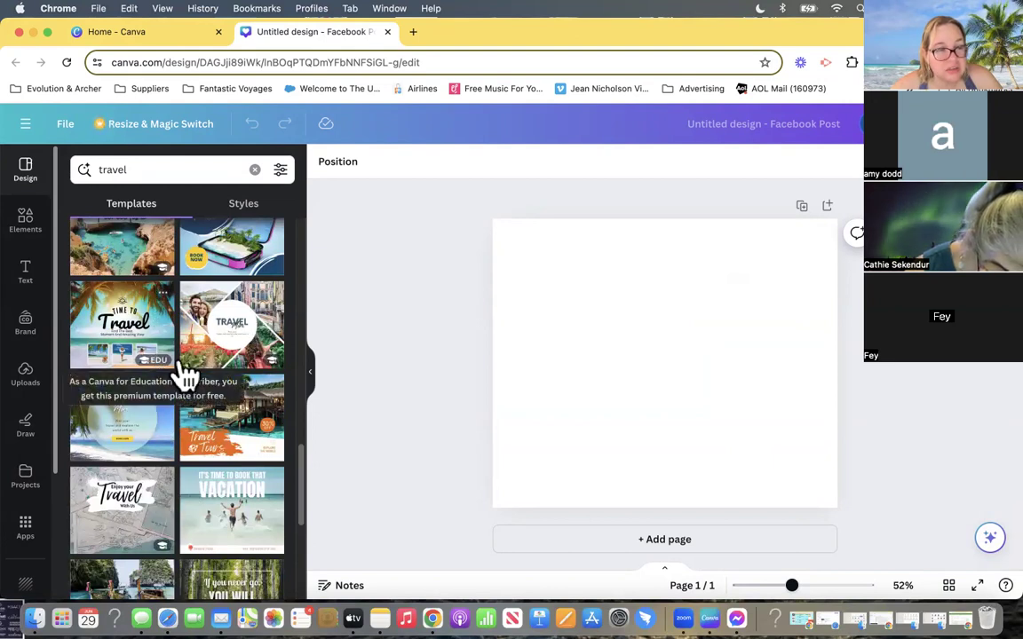
- Find the green and blue "Explore the World" template among the travel results and apply it to the blank Facebook post
scroll(182, 433, down, 2)
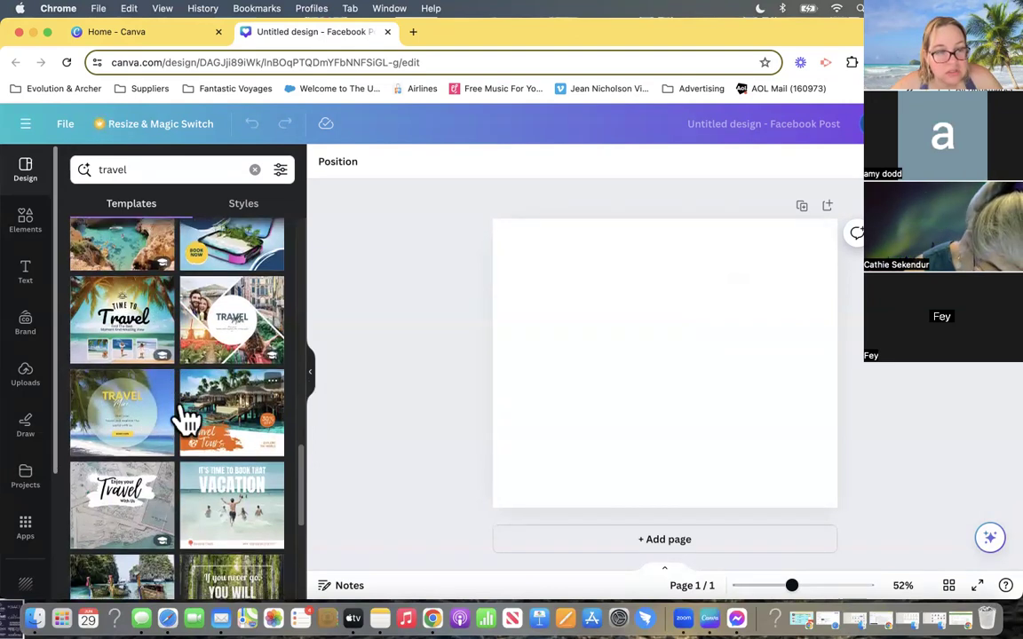
scroll(183, 423, down, 4)
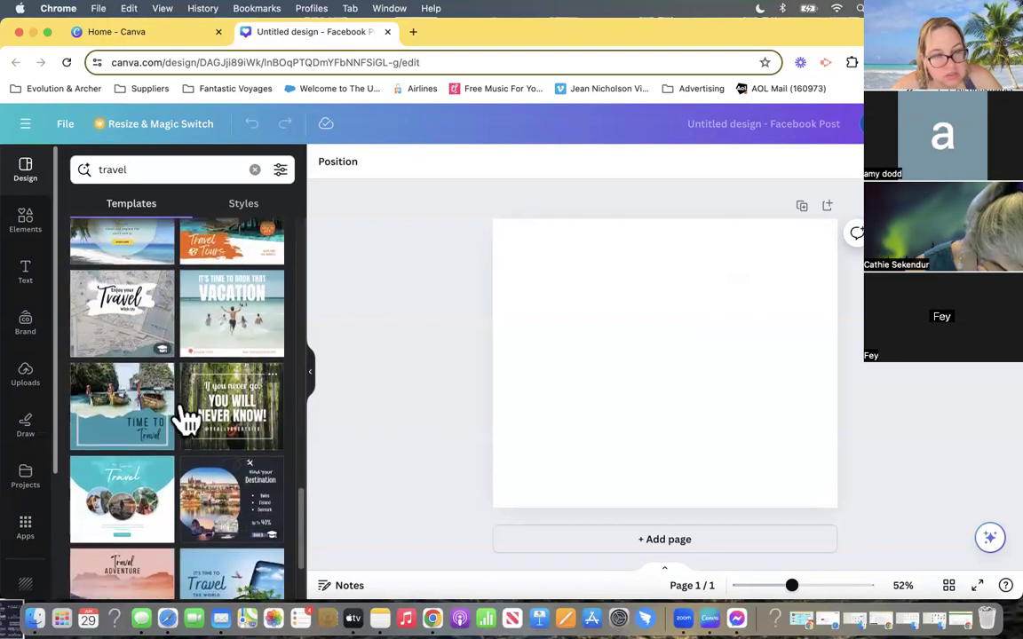
scroll(101, 539, down, 4)
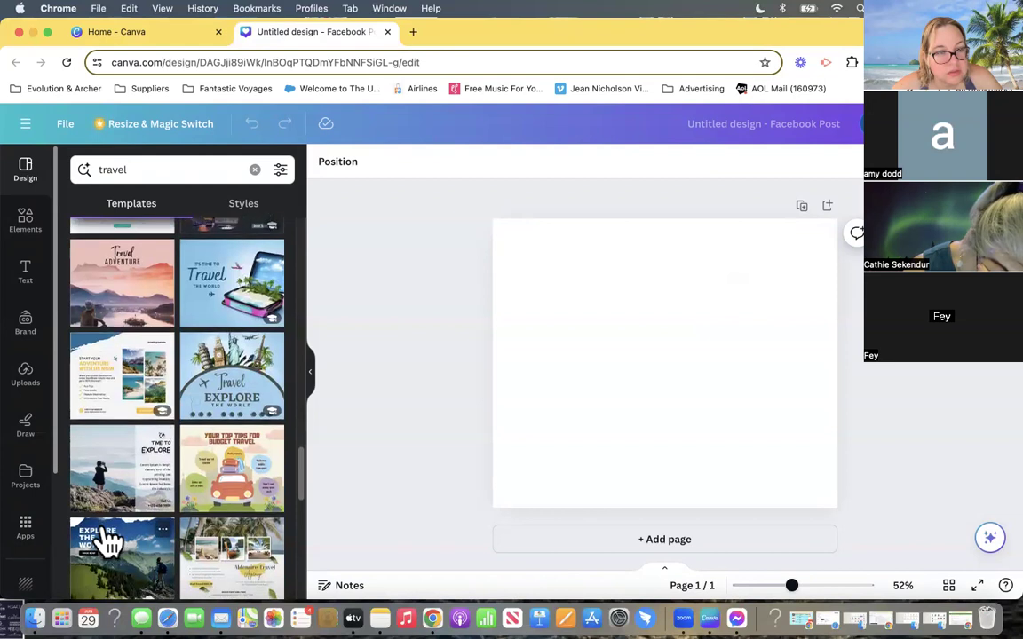
scroll(104, 539, down, 8)
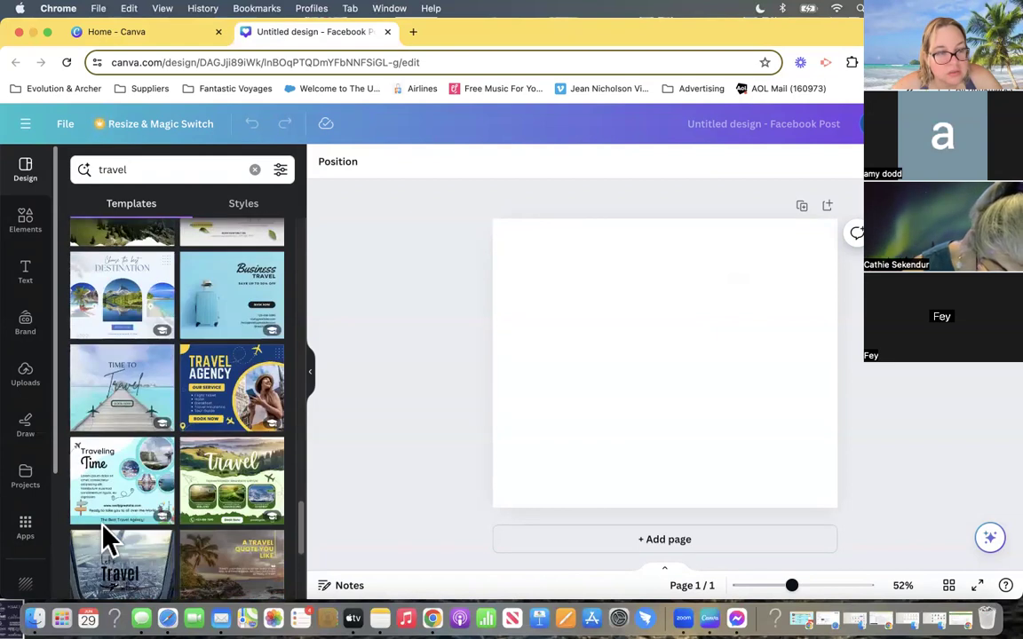
scroll(103, 536, down, 2)
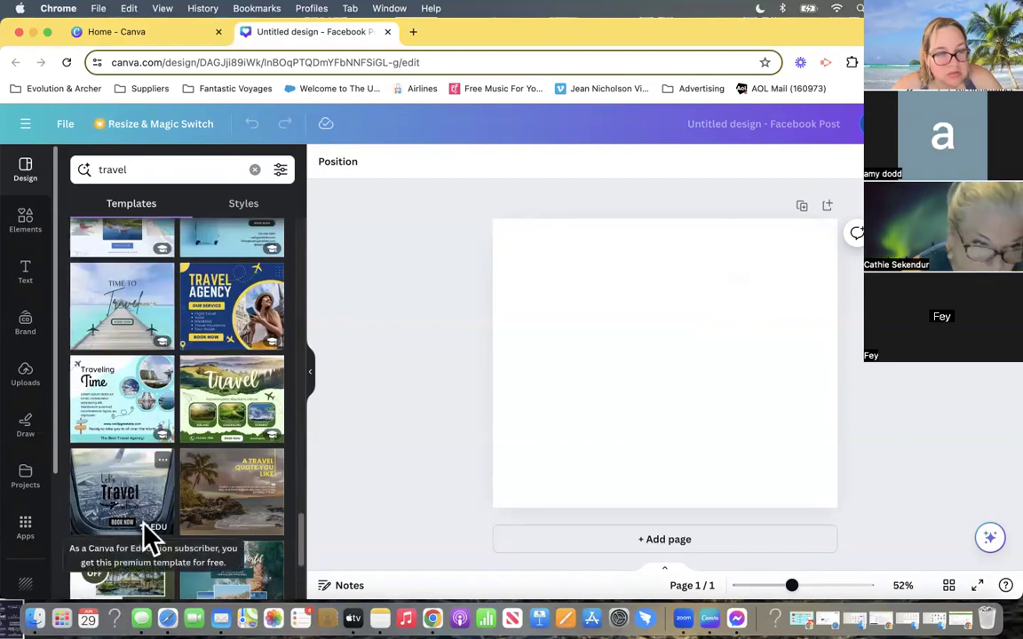
scroll(144, 520, up, 20)
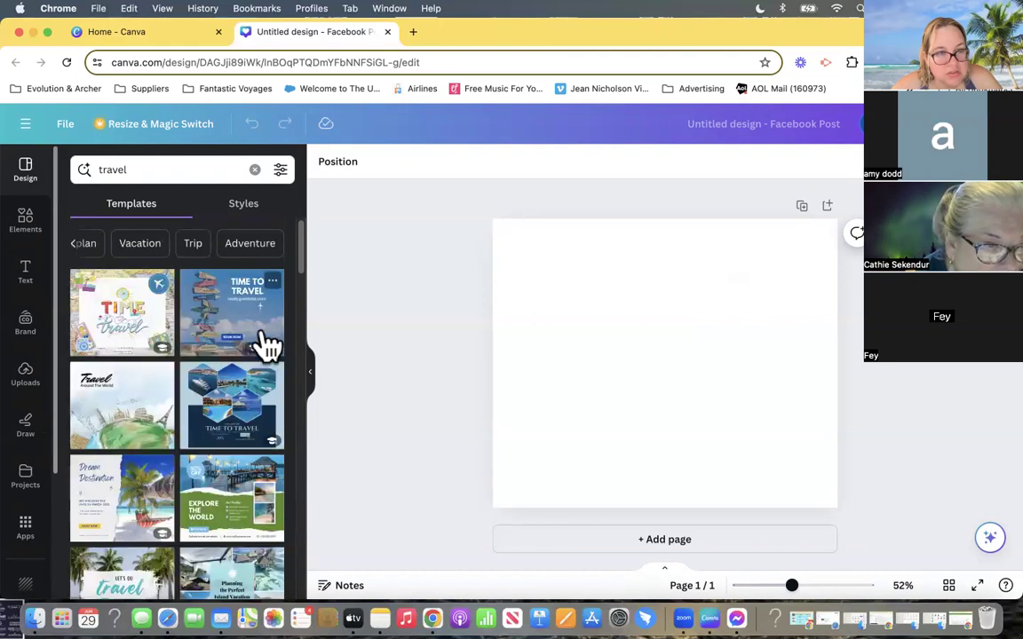
scroll(236, 444, down, 5)
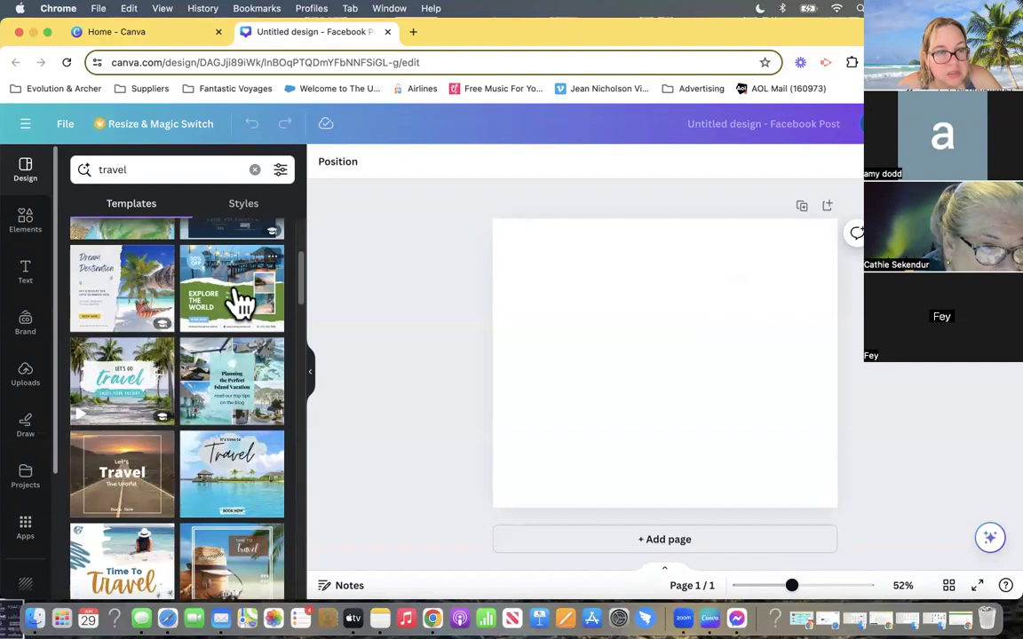
click(238, 302)
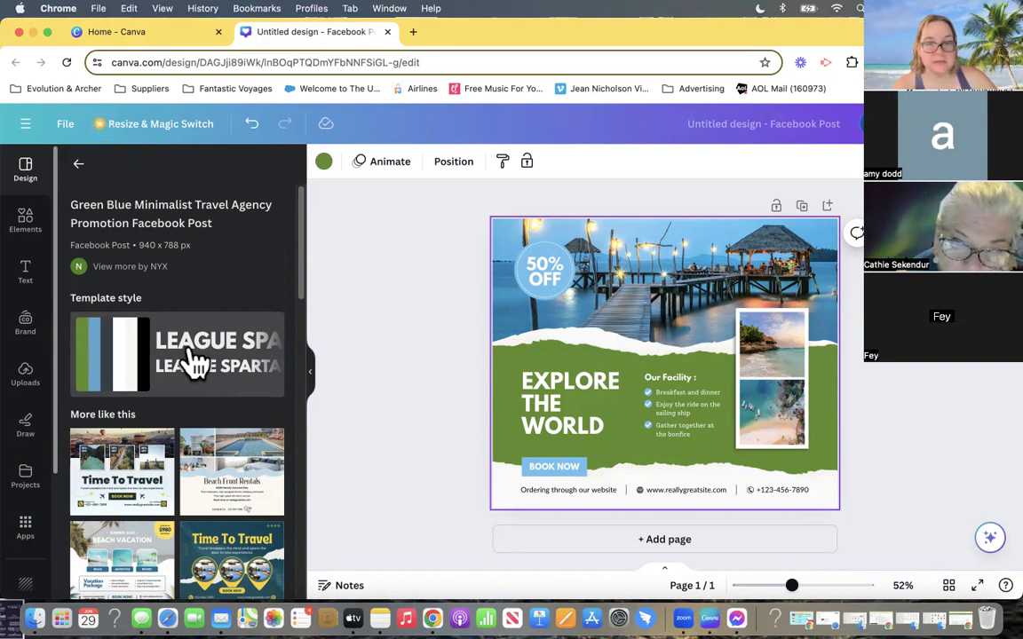
- Create a blank Presentation (16:9) design from the home page and search its templates for "hawaii"
click(133, 31)
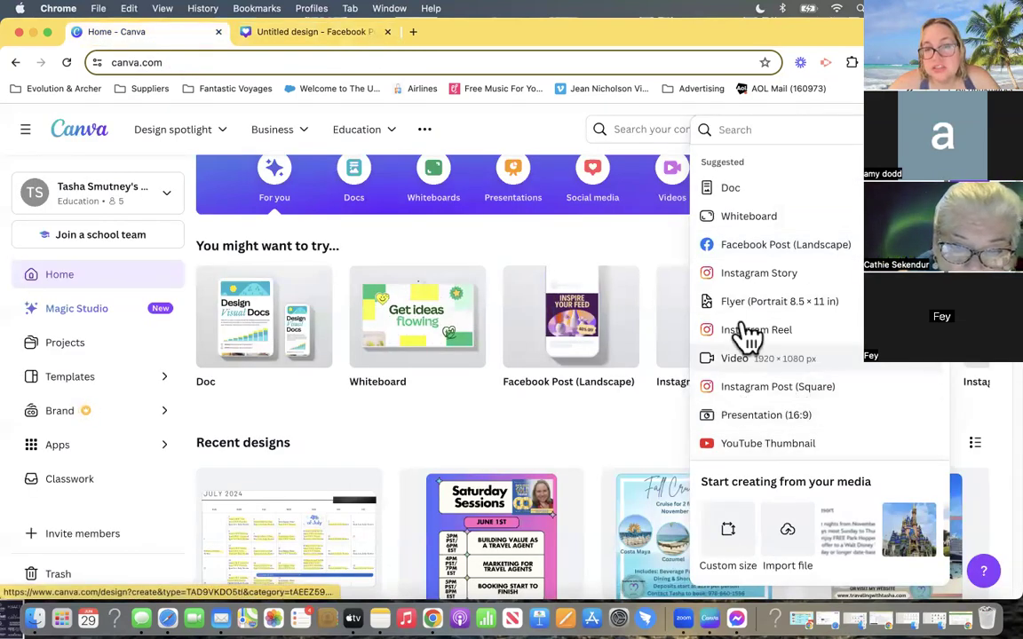
click(778, 417)
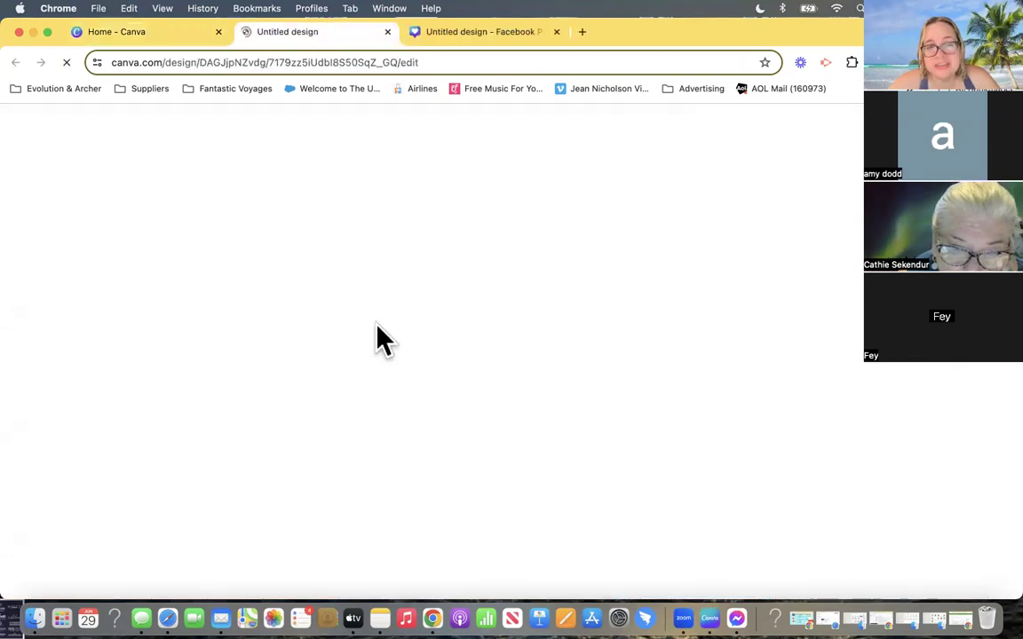
click(166, 170)
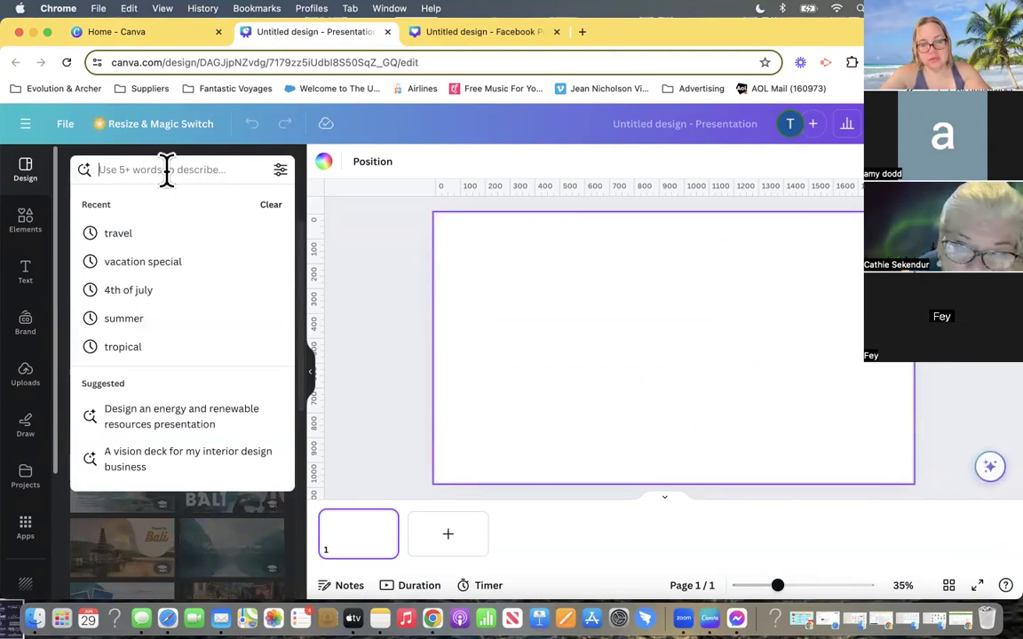
text(hawaii)
key(Return)
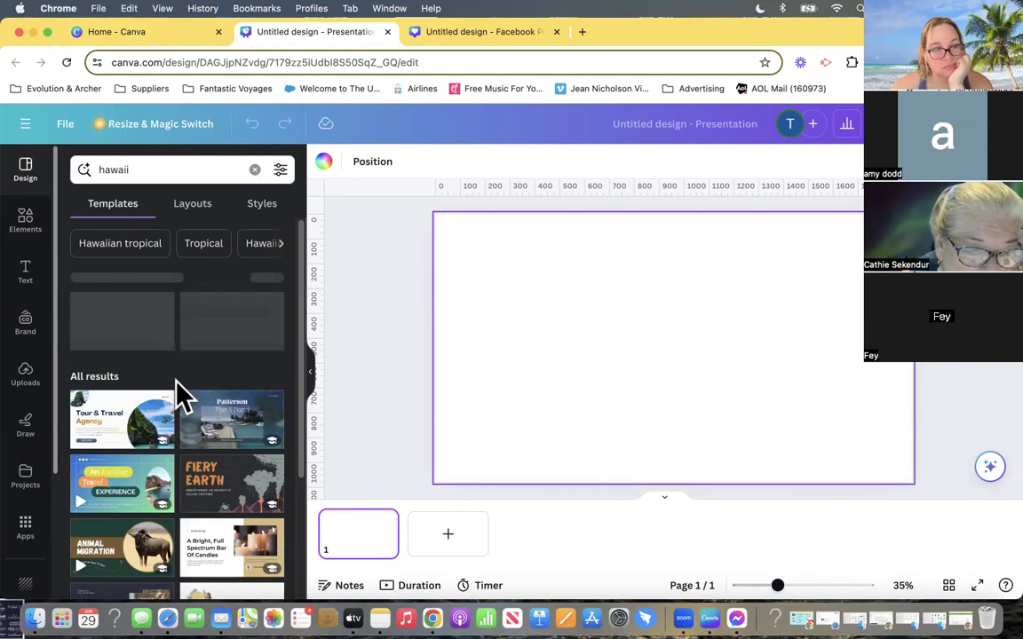
- Look through the hawaii presentation templates and switch to the related topic Hawaiian tropical
scroll(175, 382, down, 1)
scroll(178, 391, down, 2)
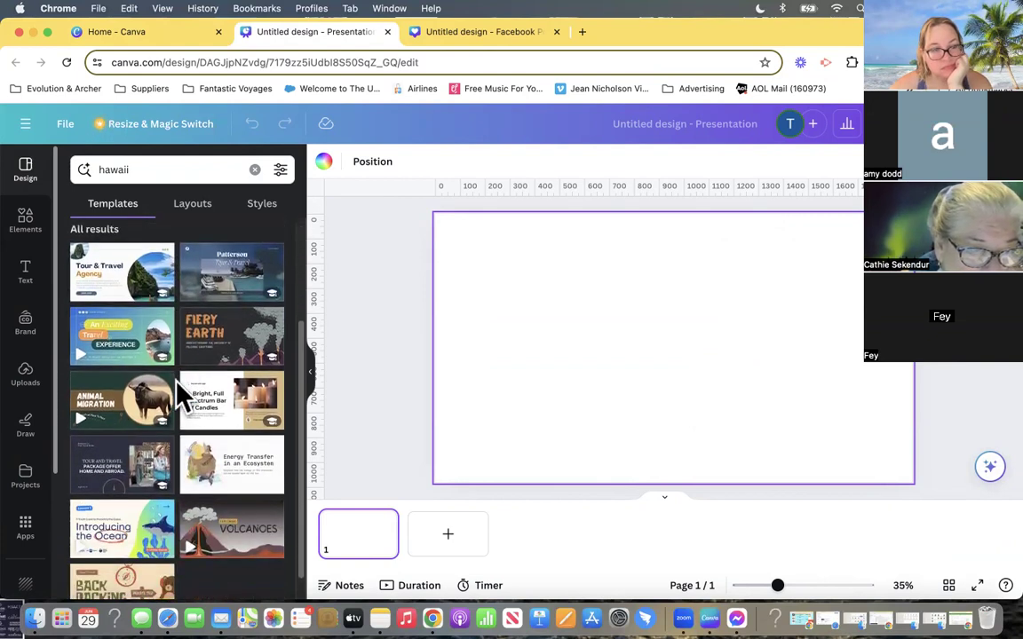
scroll(178, 384, down, 1)
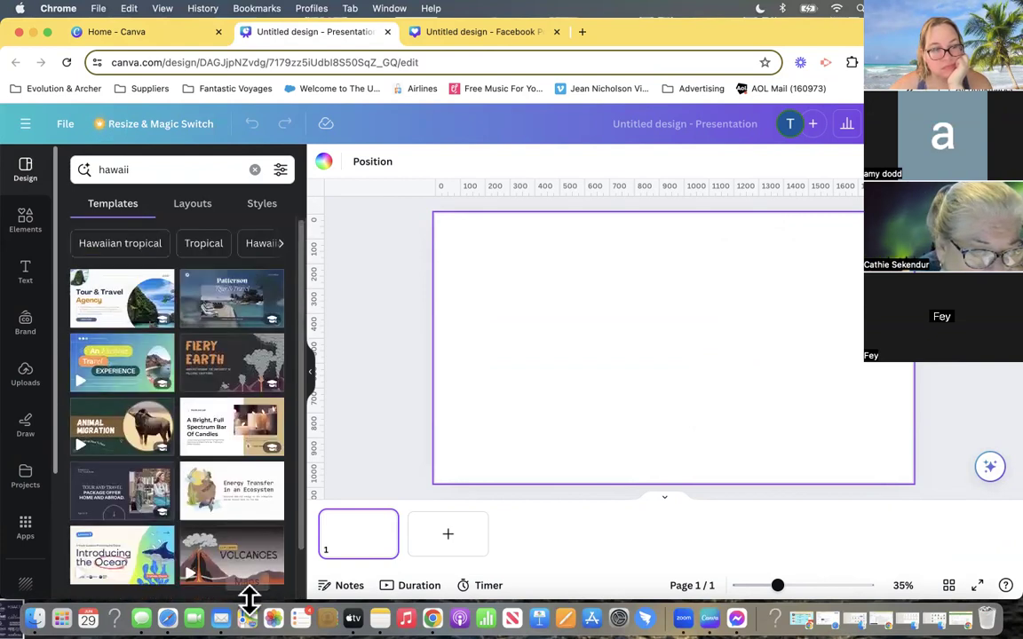
scroll(168, 555, down, 1)
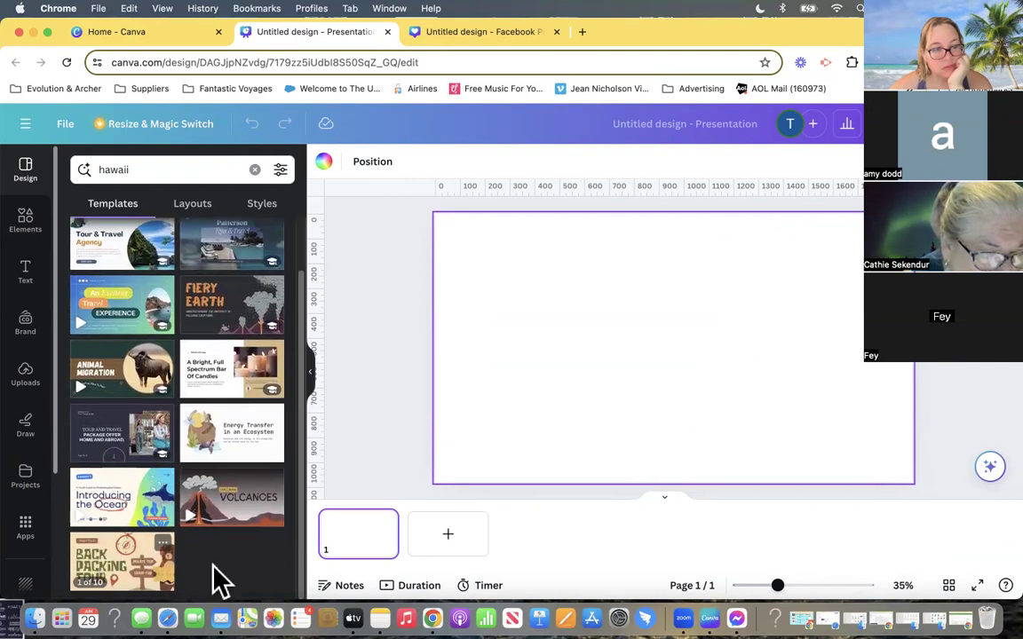
scroll(131, 557, up, 1)
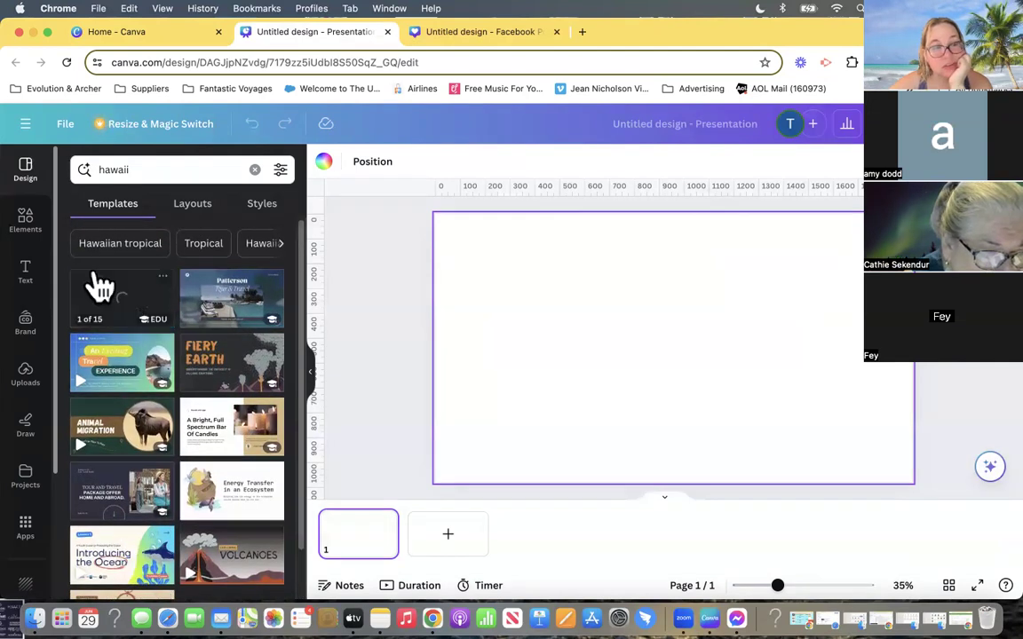
click(103, 243)
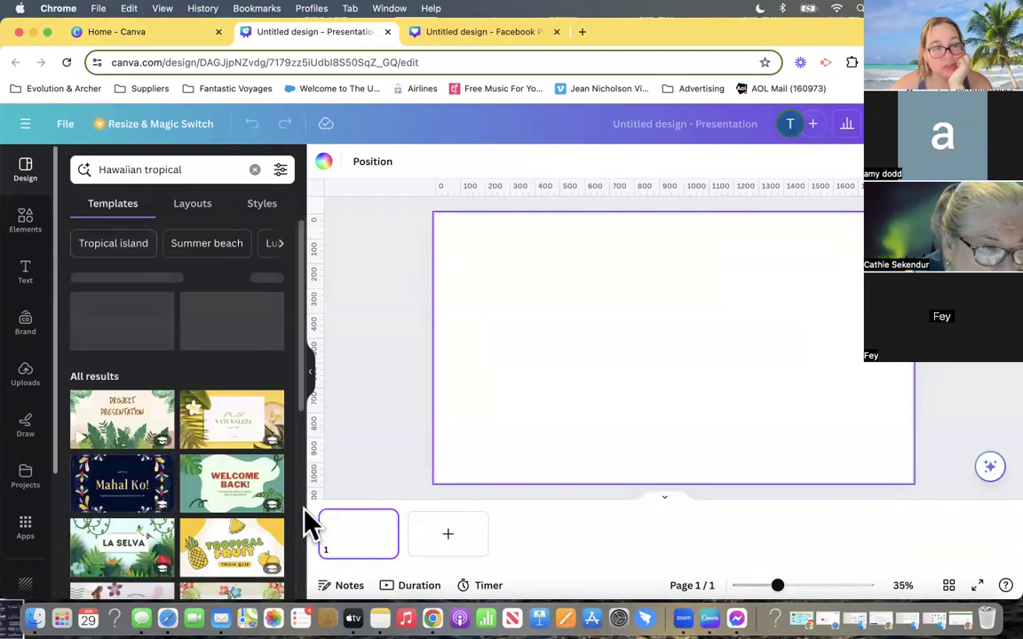
- Browse the Hawaiian tropical templates, open "The World Butterfly Day" presentation and look through its pages without applying them
scroll(133, 501, down, 5)
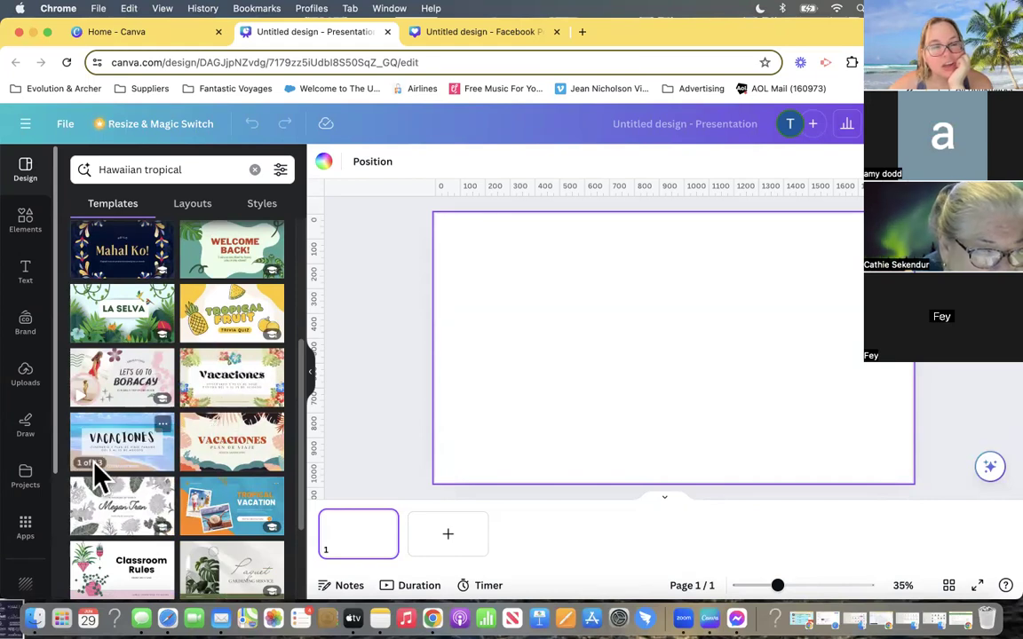
scroll(93, 479, up, 3)
scroll(299, 502, down, 1)
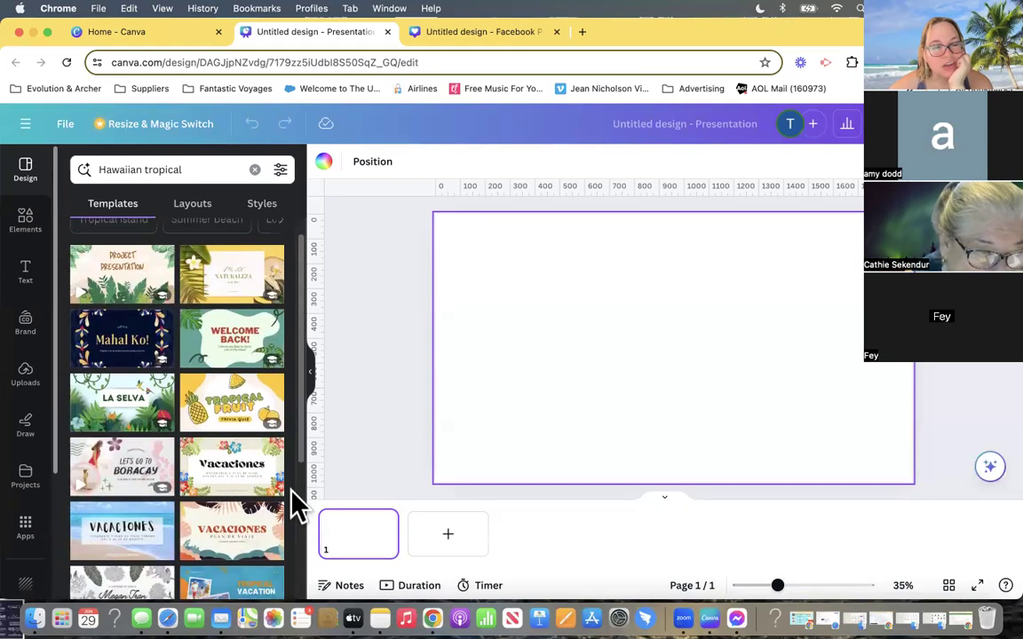
scroll(266, 515, down, 2)
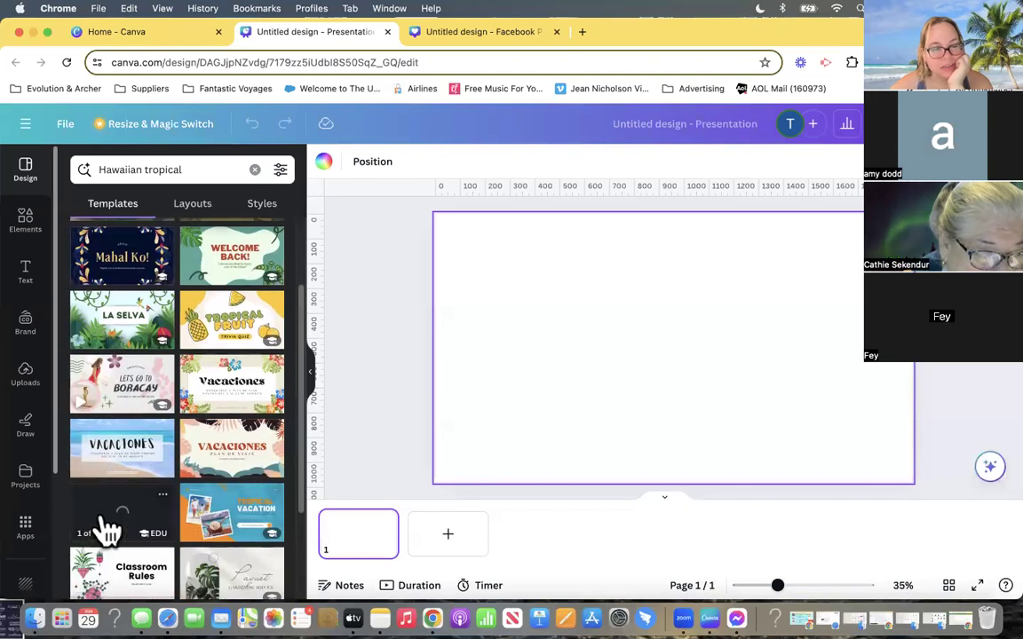
scroll(255, 475, down, 5)
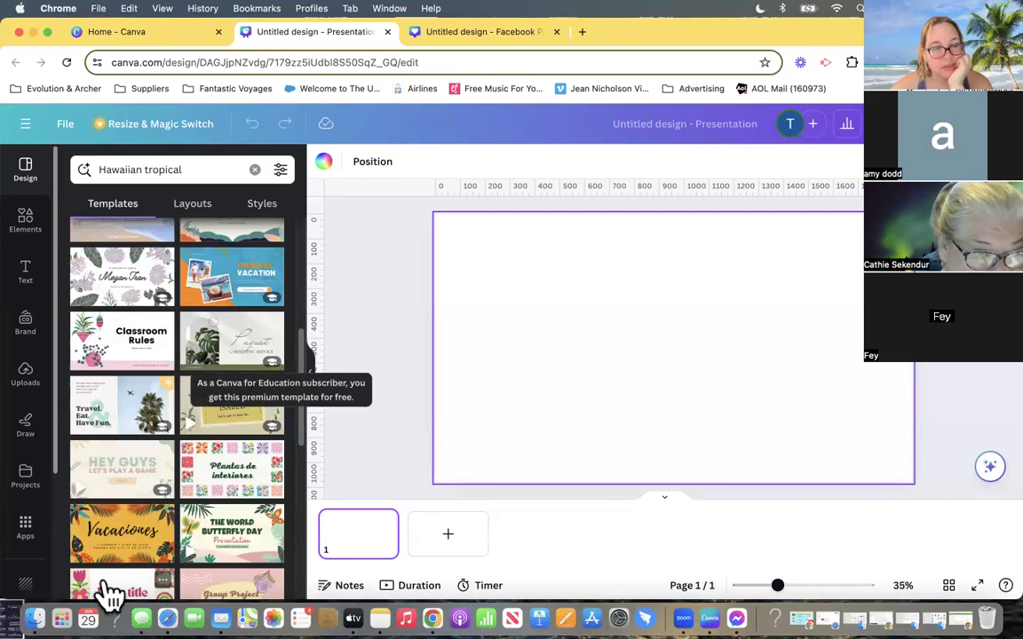
scroll(120, 528, down, 2)
scroll(119, 528, down, 2)
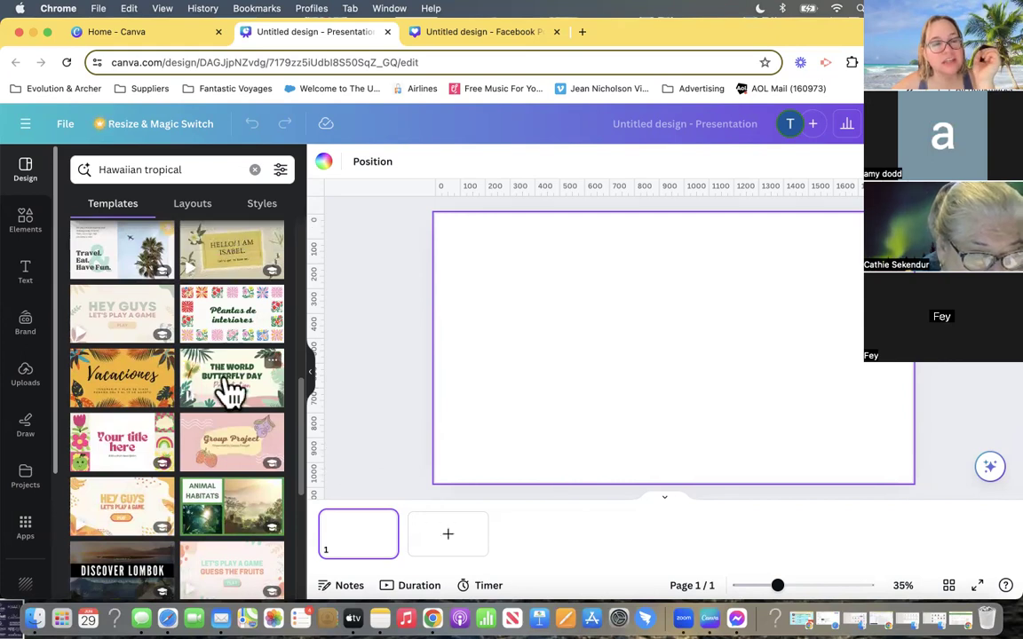
click(232, 391)
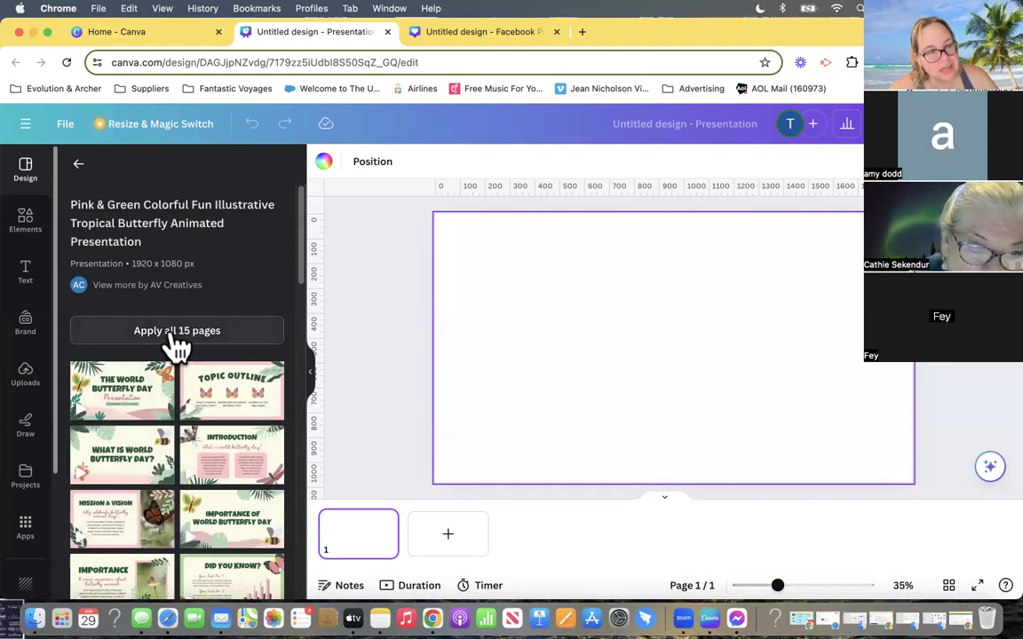
scroll(156, 475, down, 10)
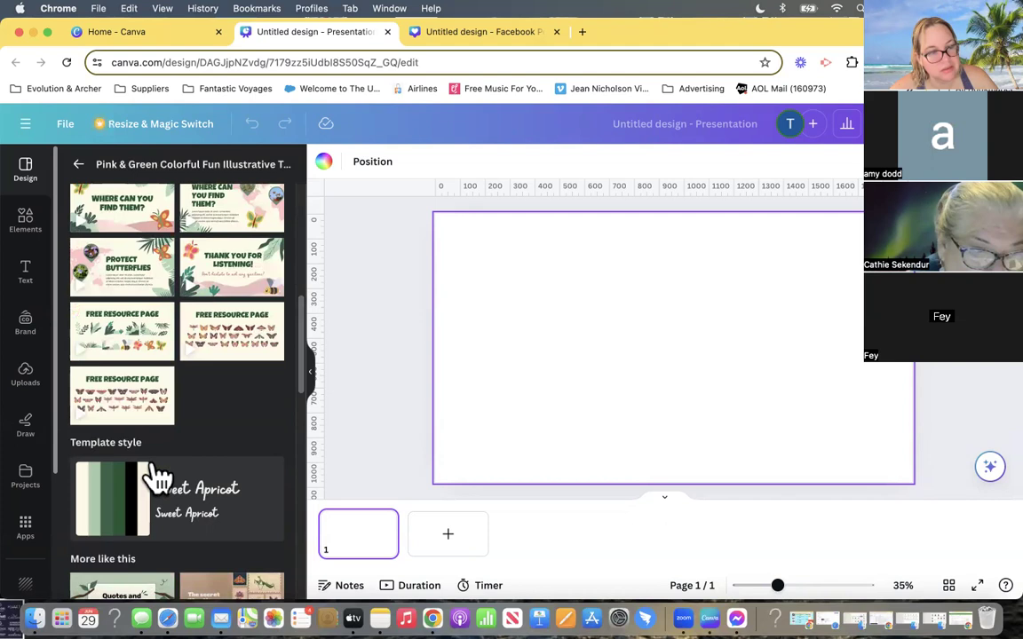
scroll(155, 475, up, 10)
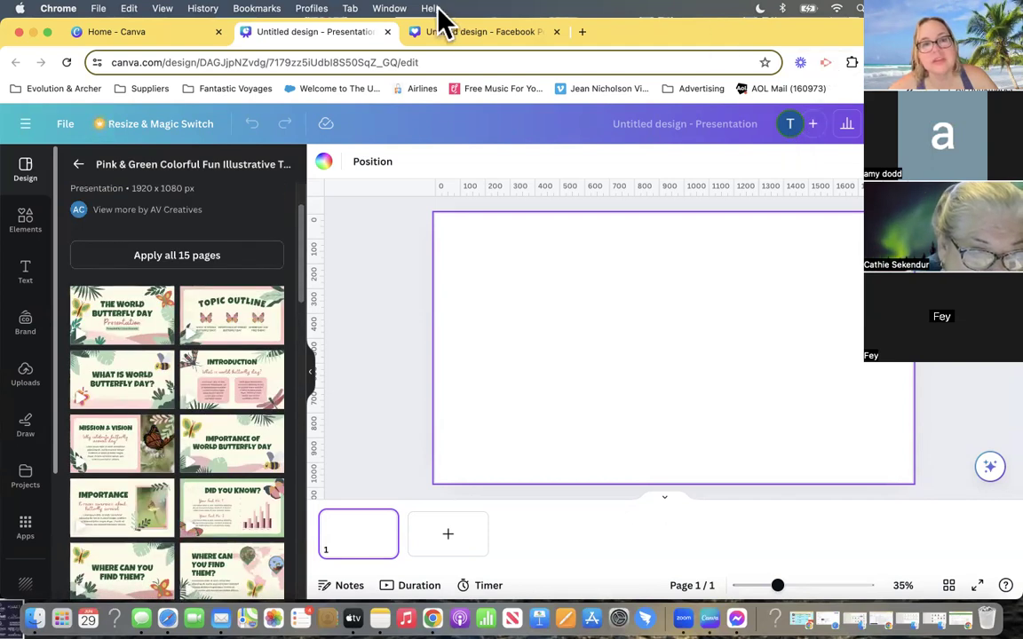
- Return to the Facebook post design and open its background color choices at the default gradients
click(449, 37)
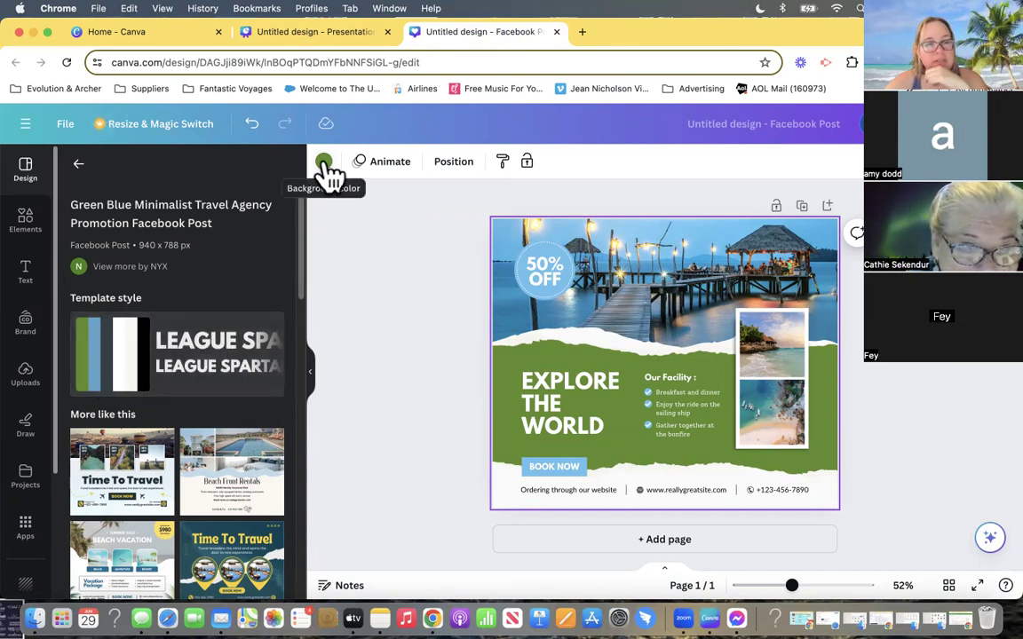
click(312, 373)
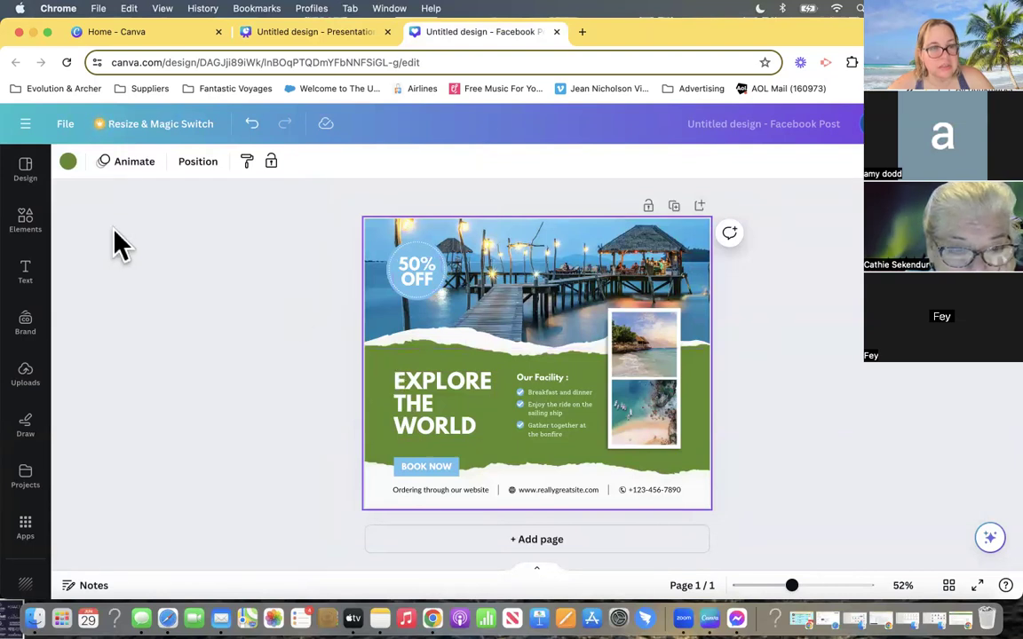
click(68, 162)
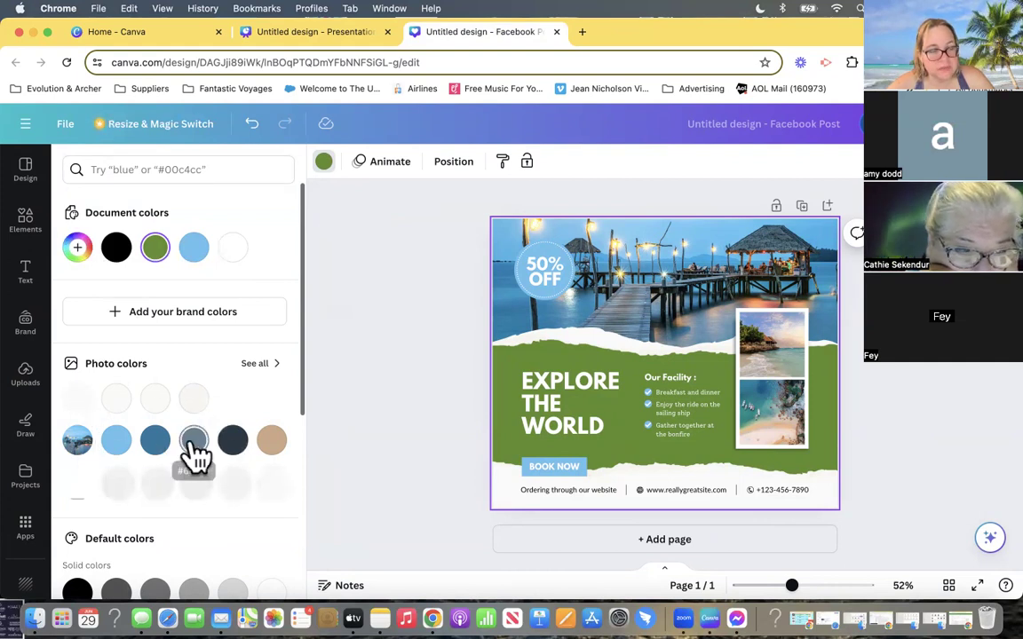
scroll(194, 456, down, 5)
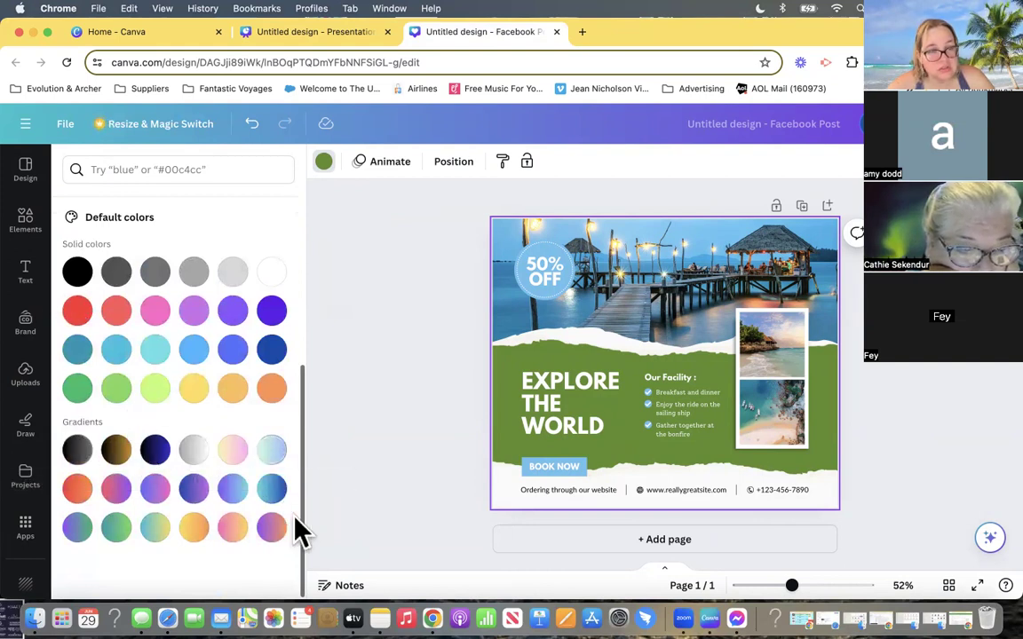
- Try purple-green, teal-green, turquoise-yellow, purple-orange and purple-turquoise gradients on the post's background, then apply the purple-to-pink one
click(80, 531)
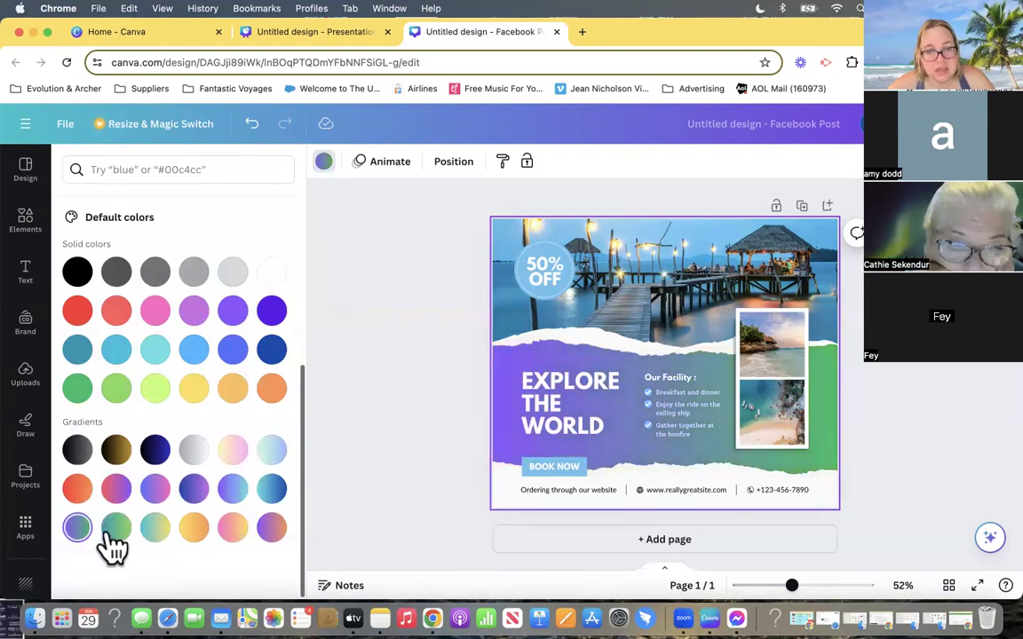
click(118, 531)
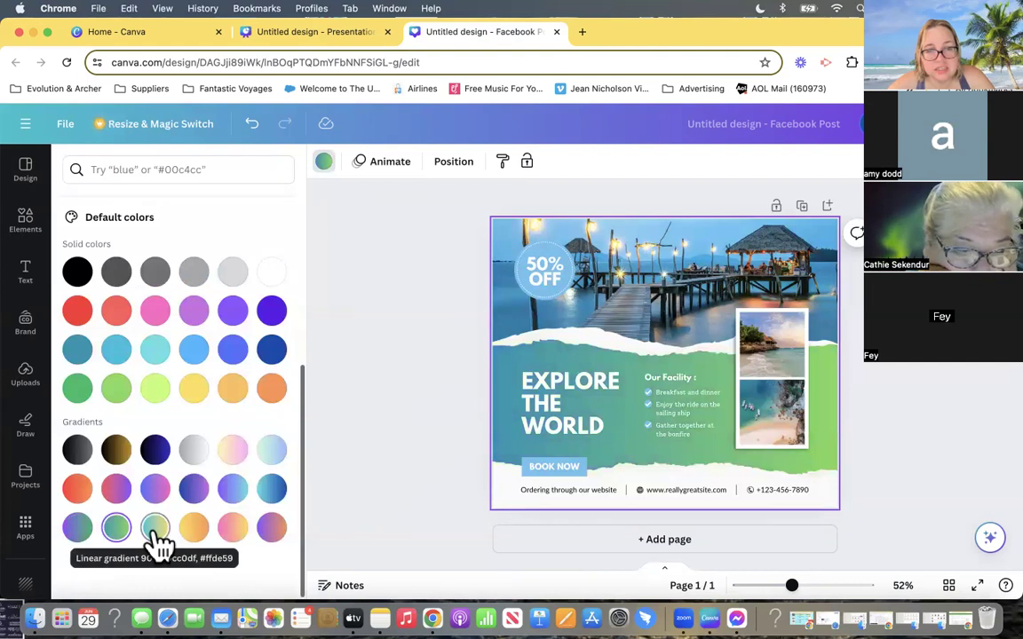
click(156, 531)
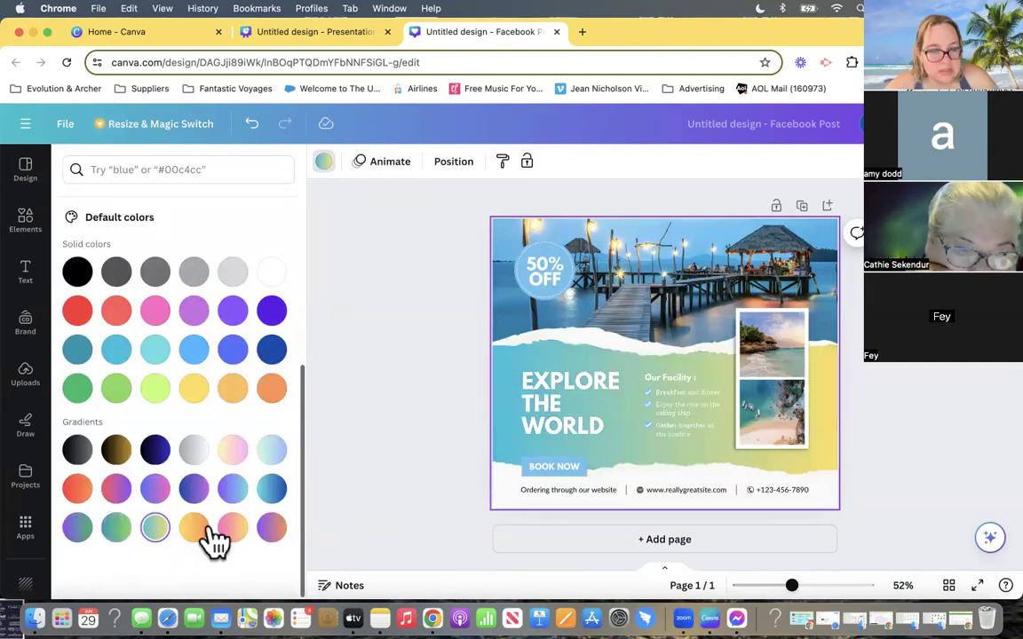
click(273, 529)
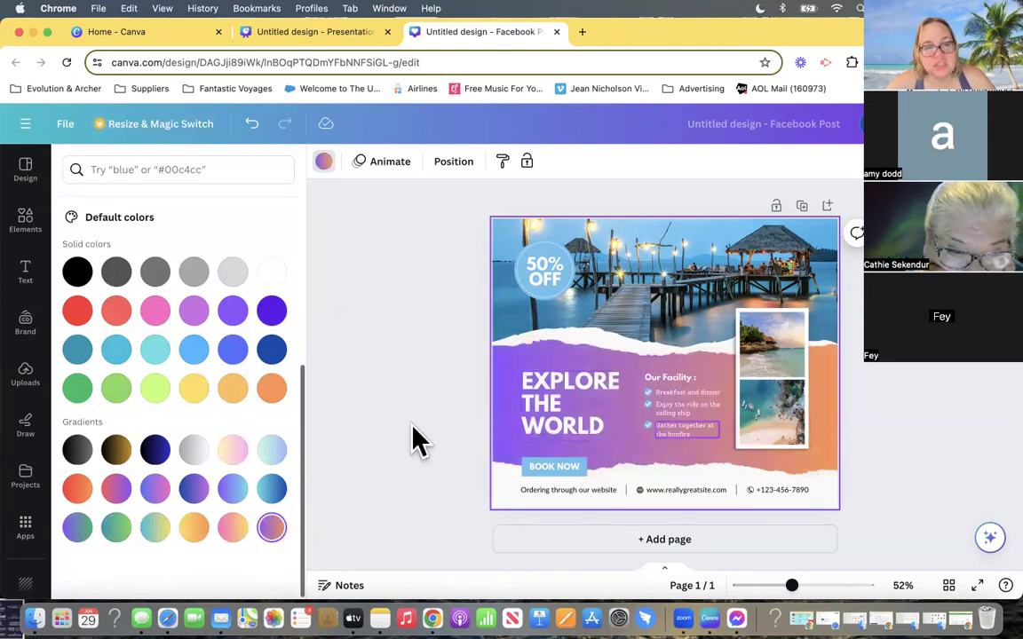
click(228, 493)
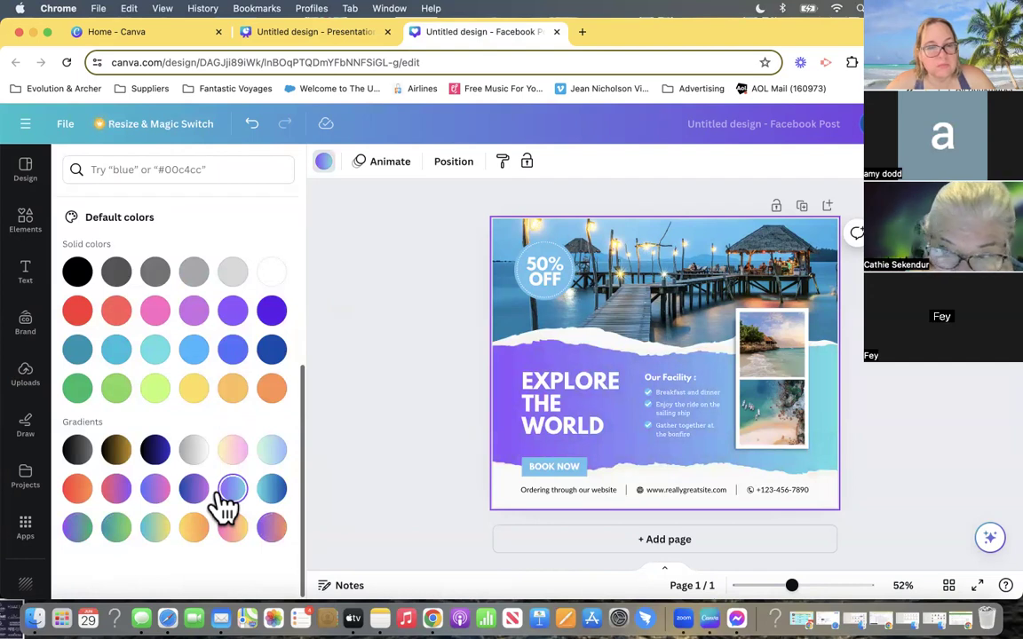
click(157, 491)
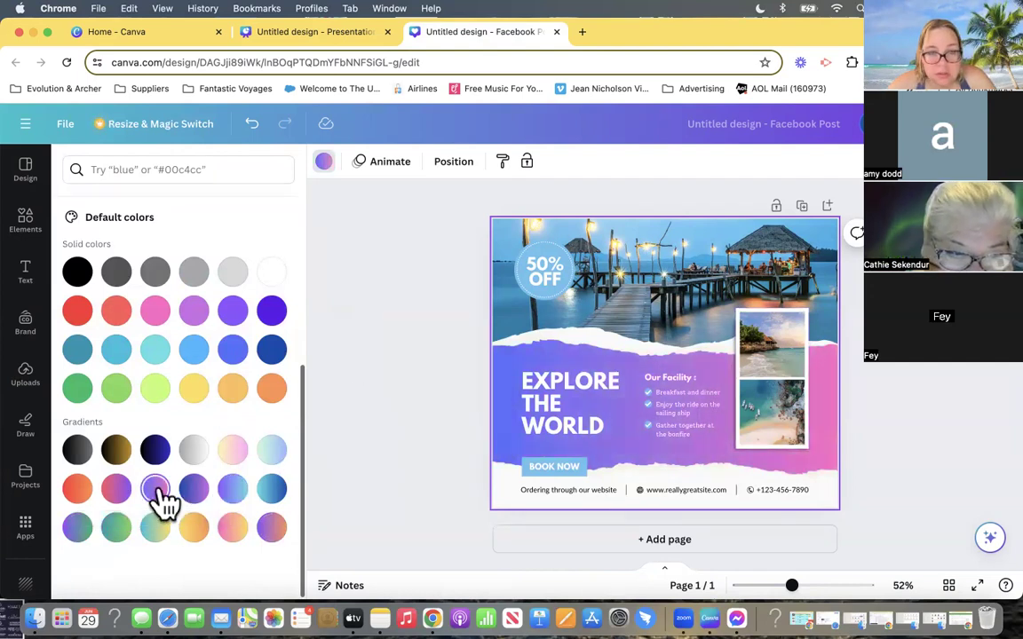
- Apply the purple-to-light-blue gradient to the post's background
click(268, 495)
click(229, 499)
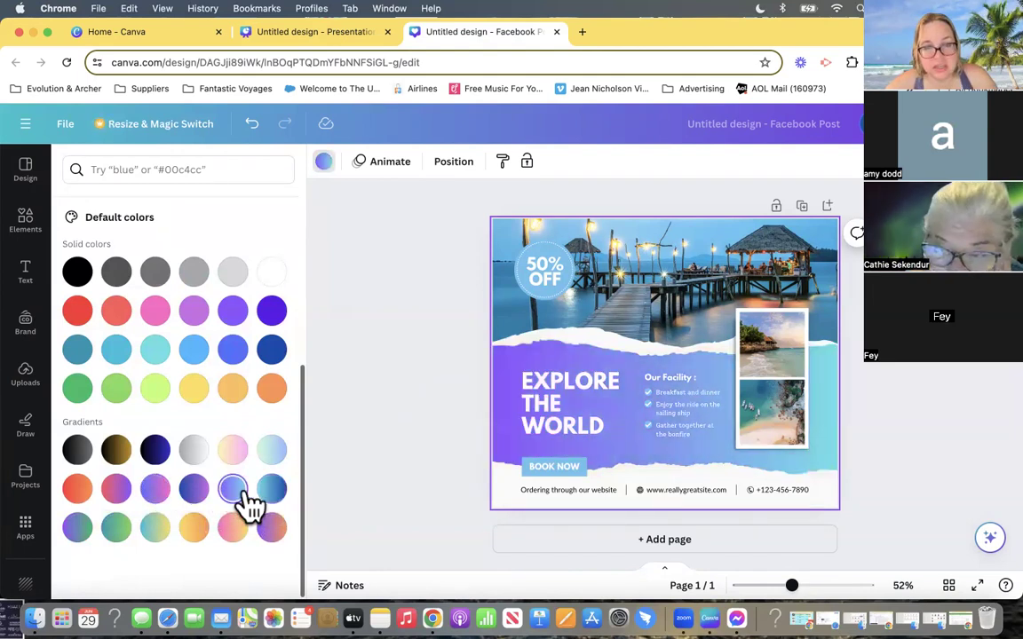
- Recolor the facility list's check mark with the default teal and apply the change to every element sharing its light blue
click(648, 405)
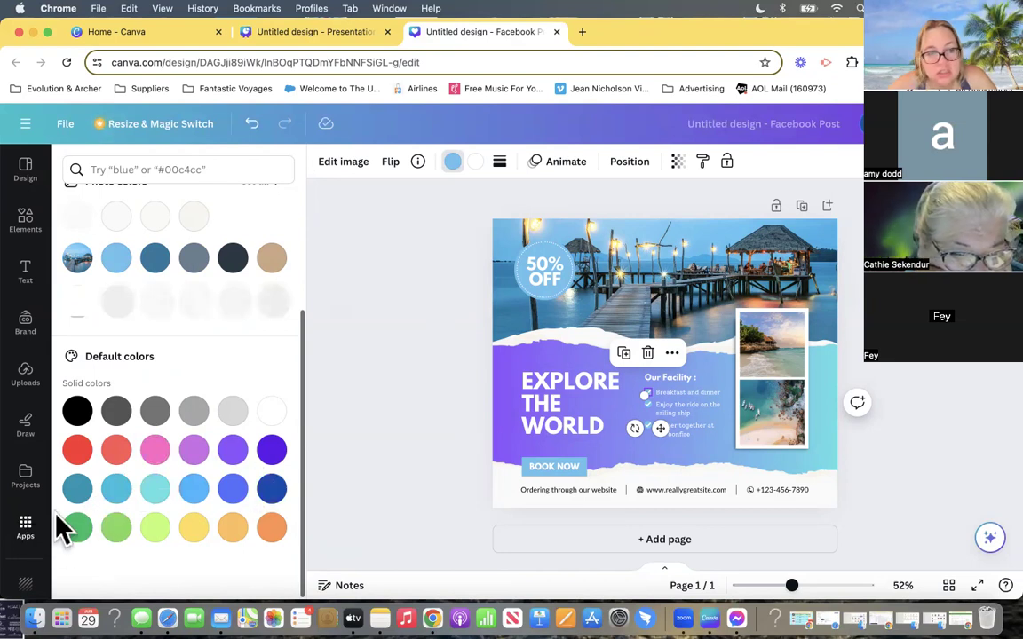
click(78, 490)
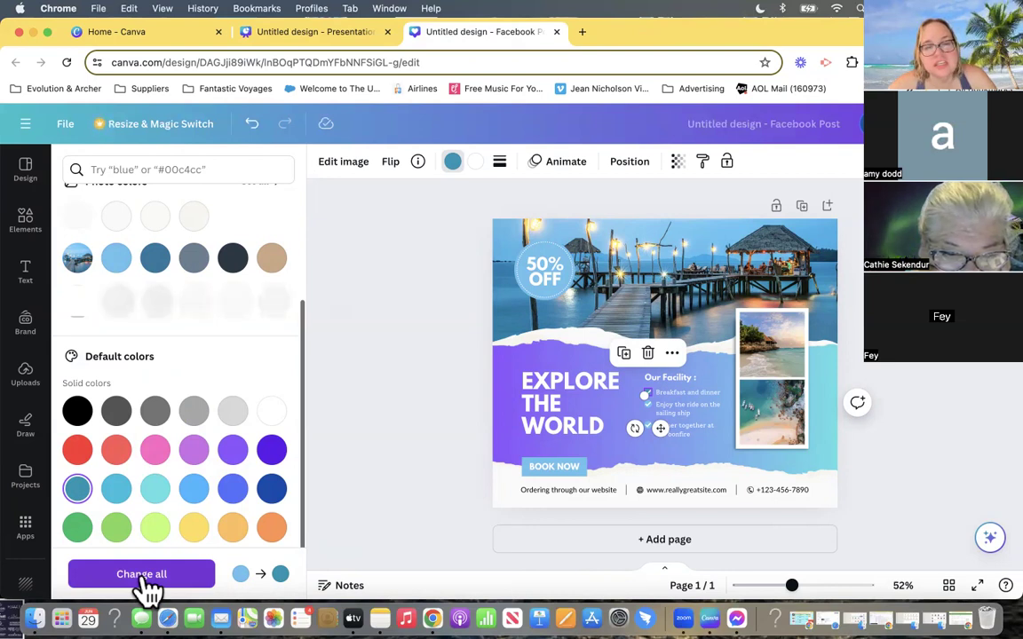
click(142, 574)
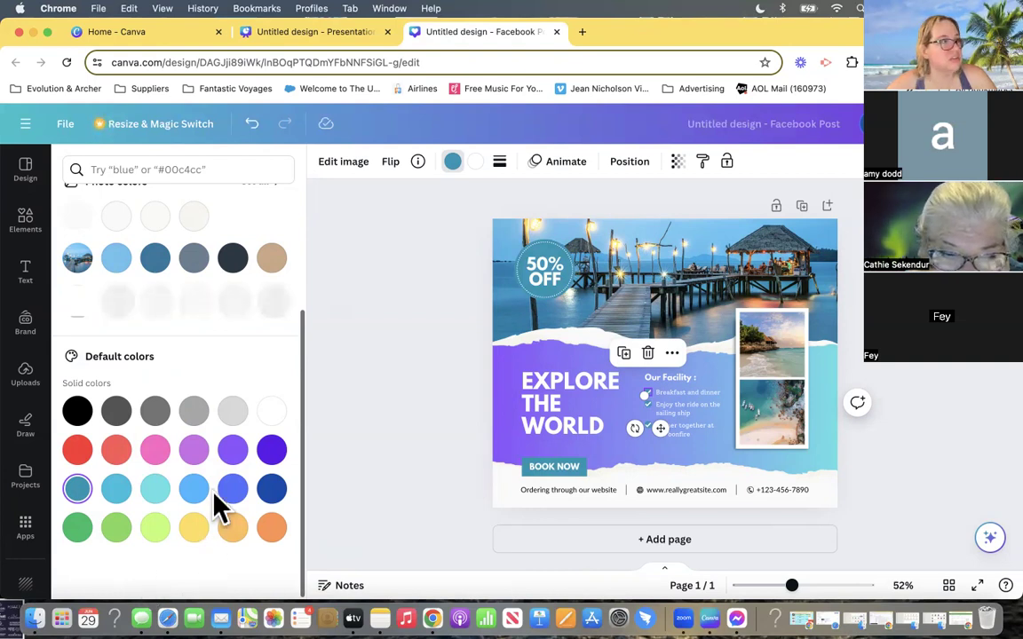
click(399, 344)
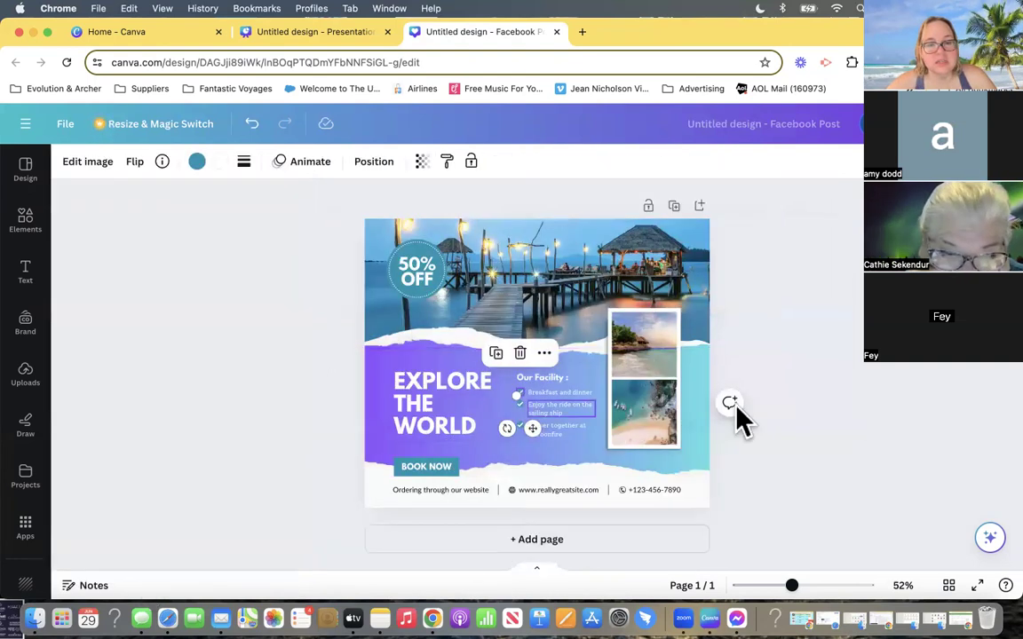
click(883, 425)
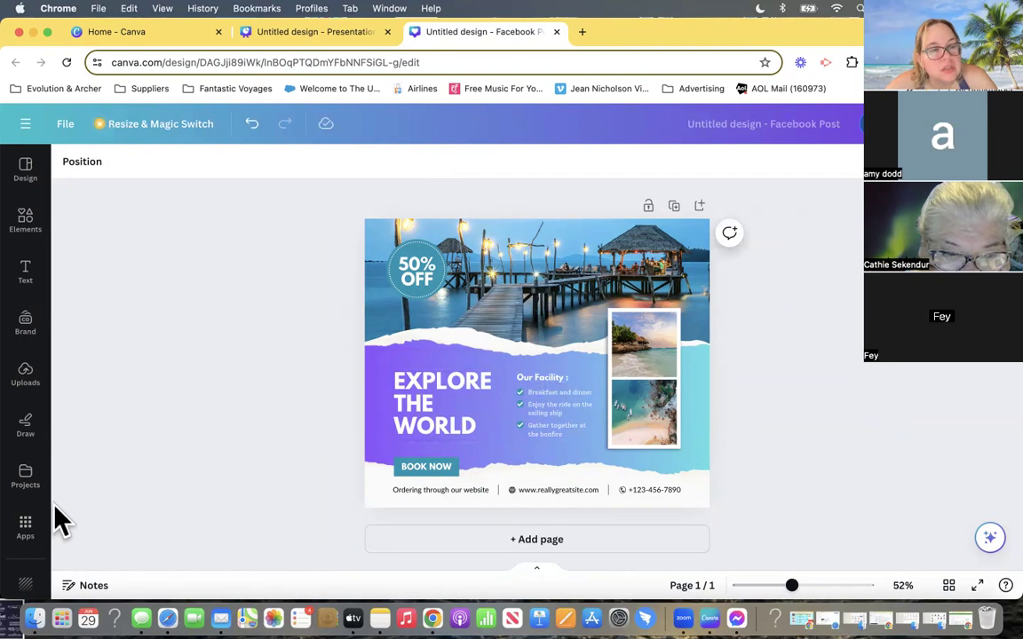
- Search the design elements for "cruise" and show all matching photos
click(29, 224)
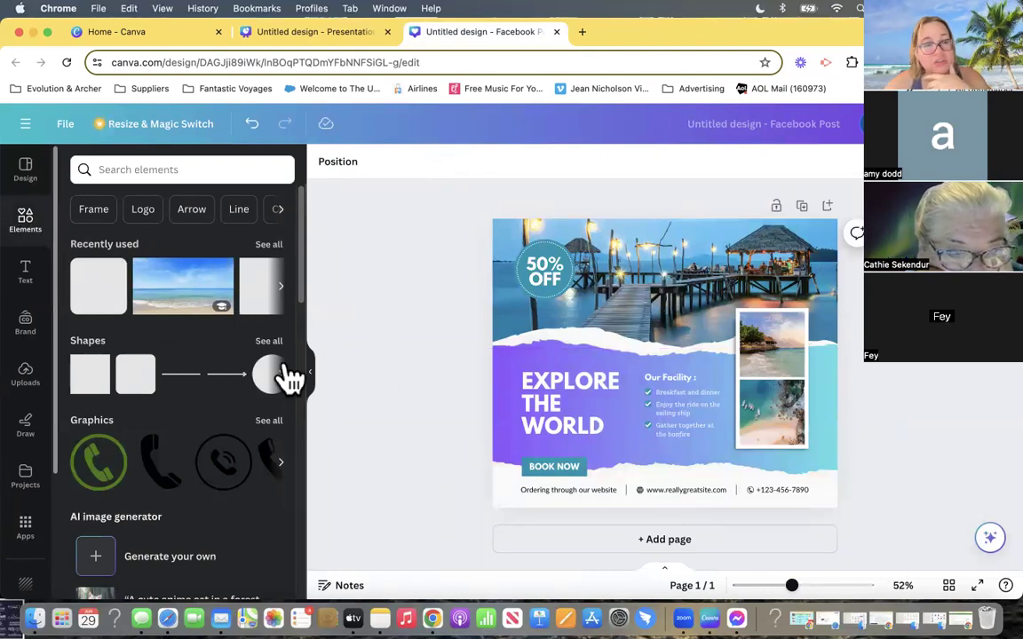
click(125, 169)
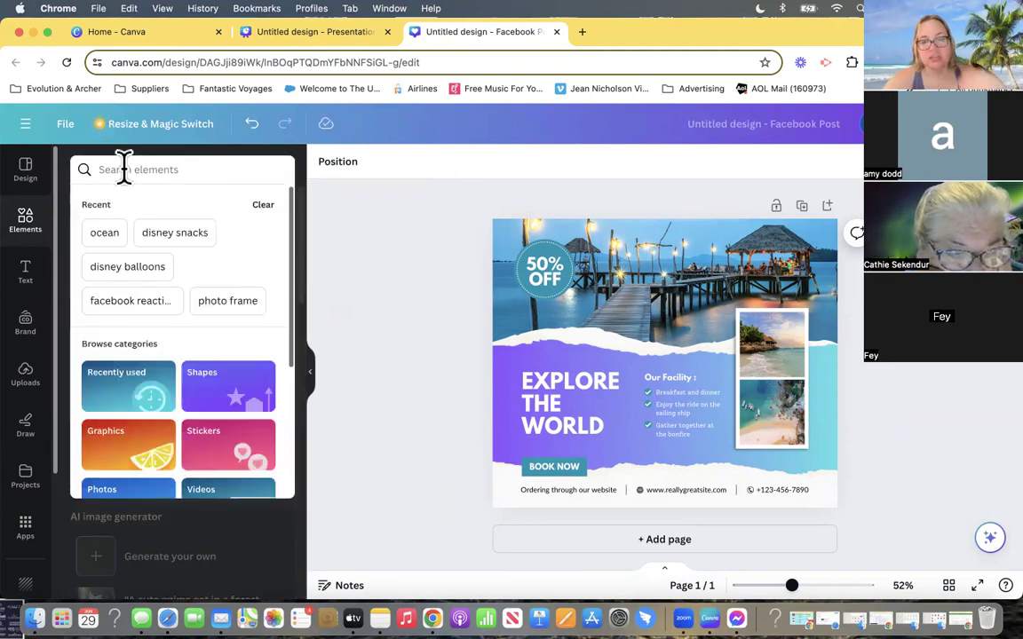
text(b)
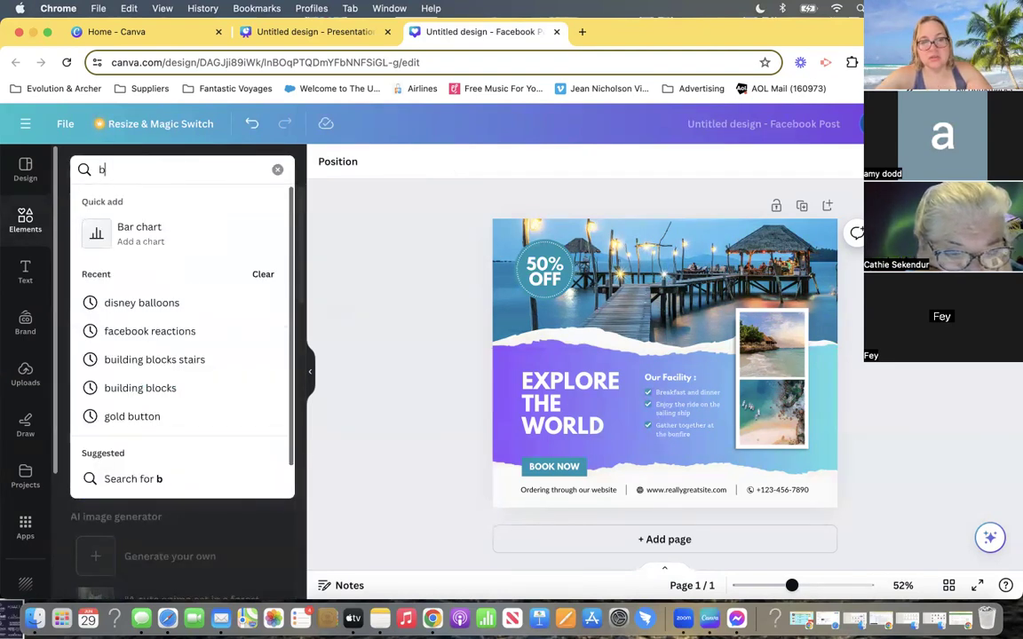
key(BackSpace)
text(cruise)
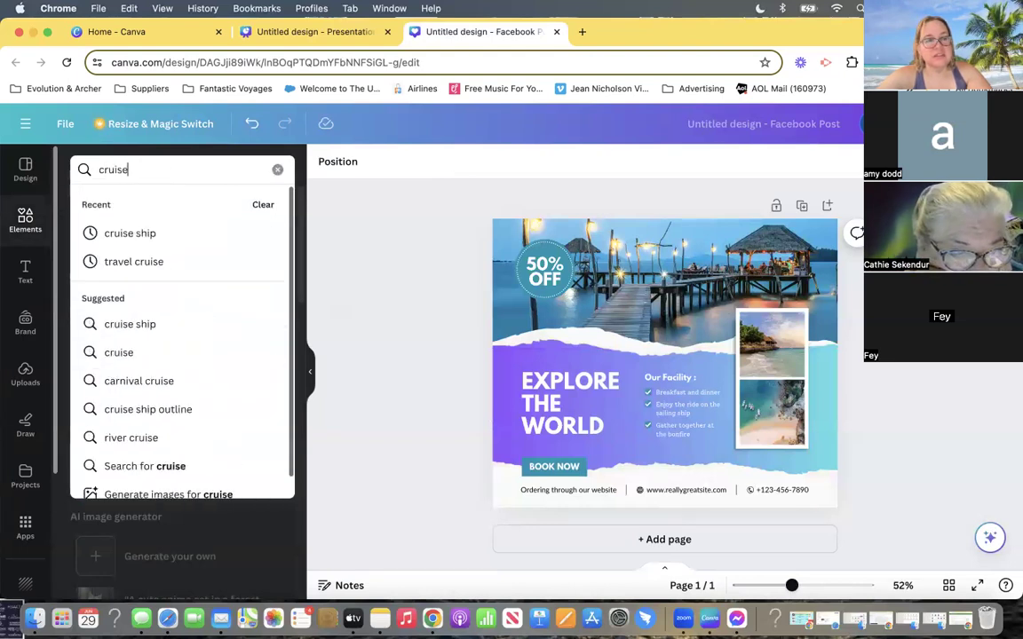
key(Return)
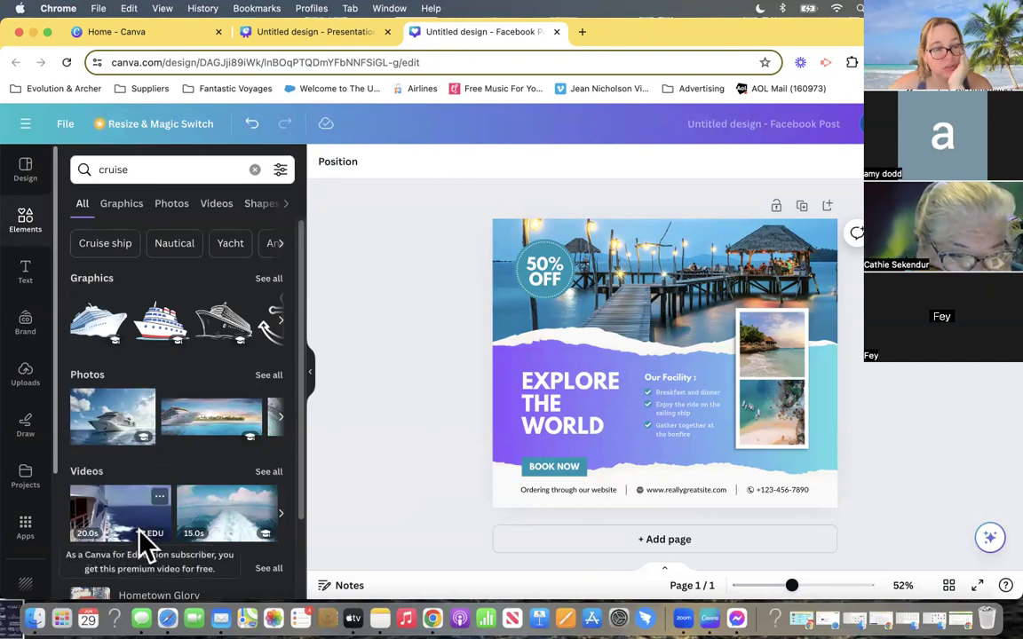
click(269, 375)
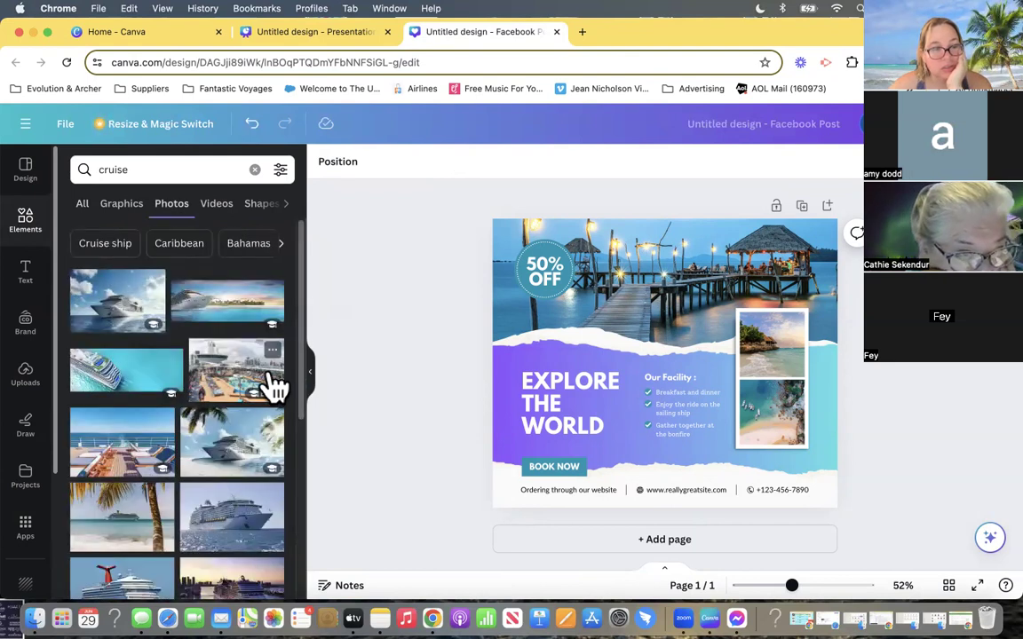
- Look through the cruise photos for a ship picture suited to the post's header
scroll(191, 496, down, 2)
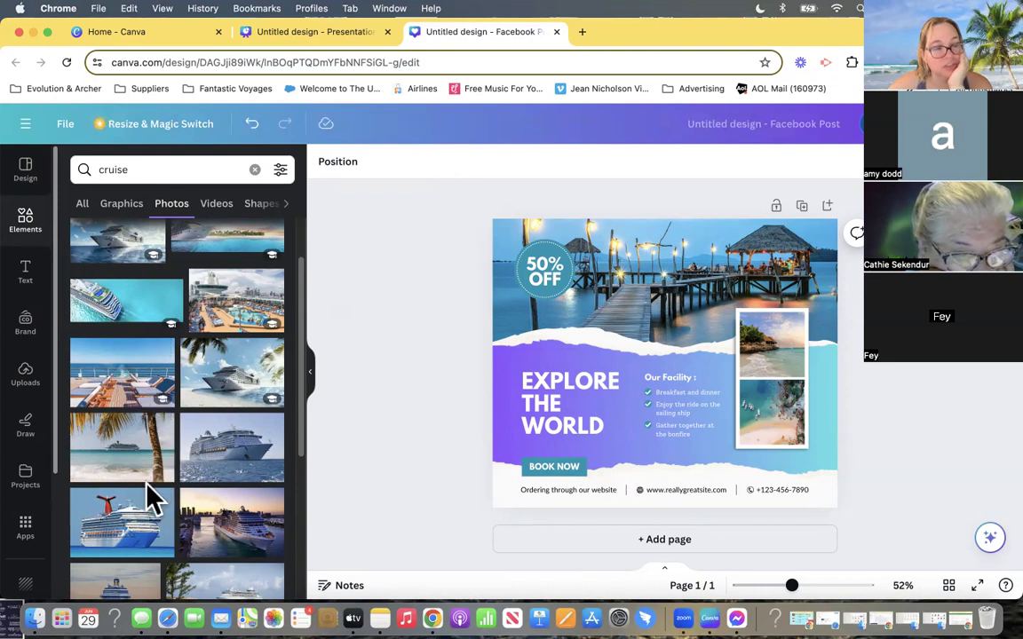
scroll(142, 501, down, 3)
scroll(141, 502, down, 3)
scroll(149, 491, down, 2)
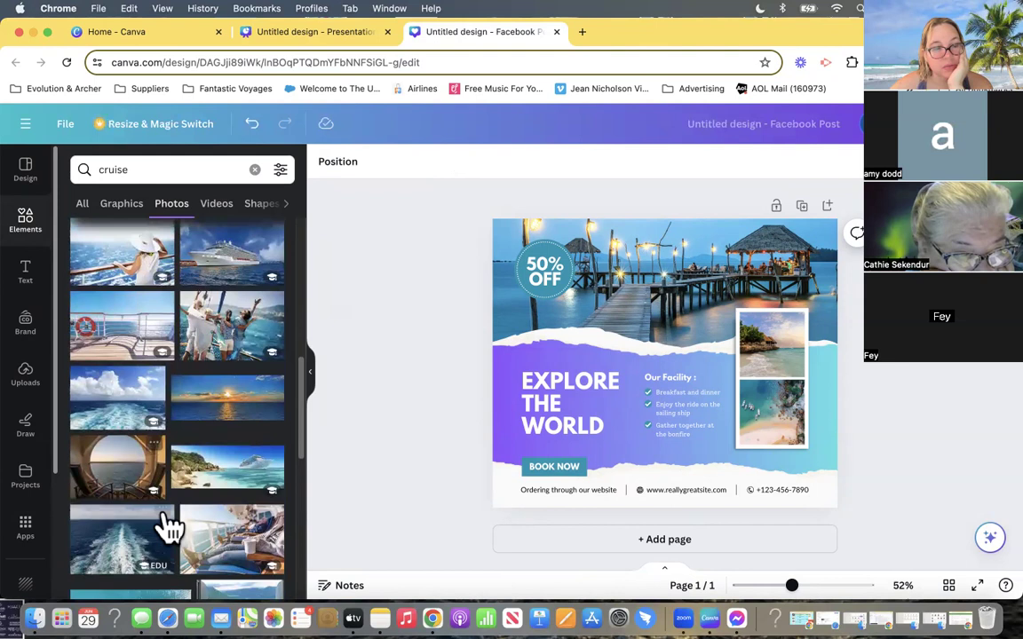
scroll(168, 526, down, 6)
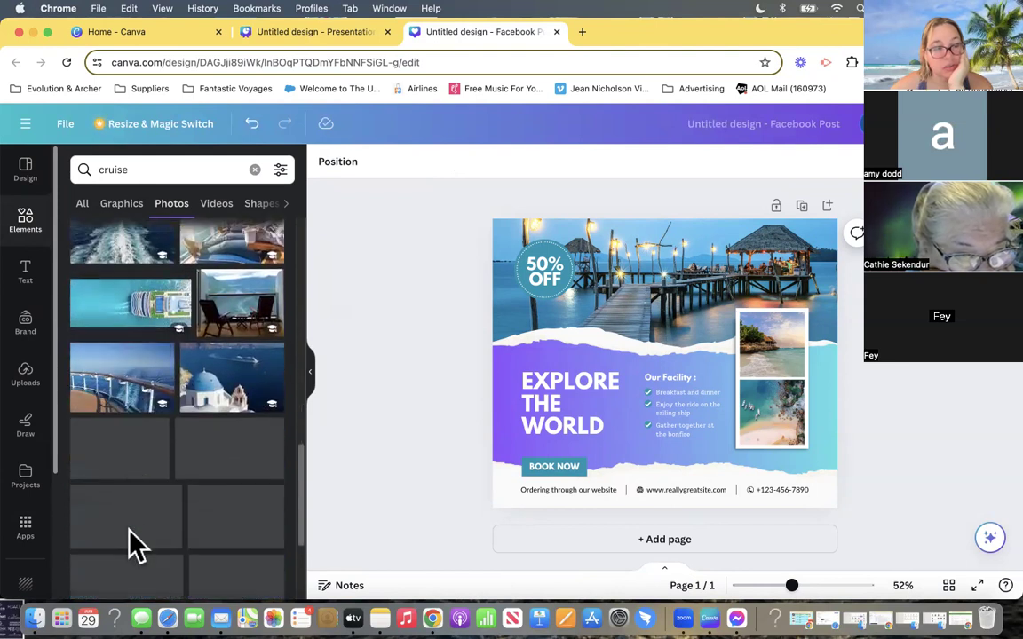
scroll(94, 513, down, 4)
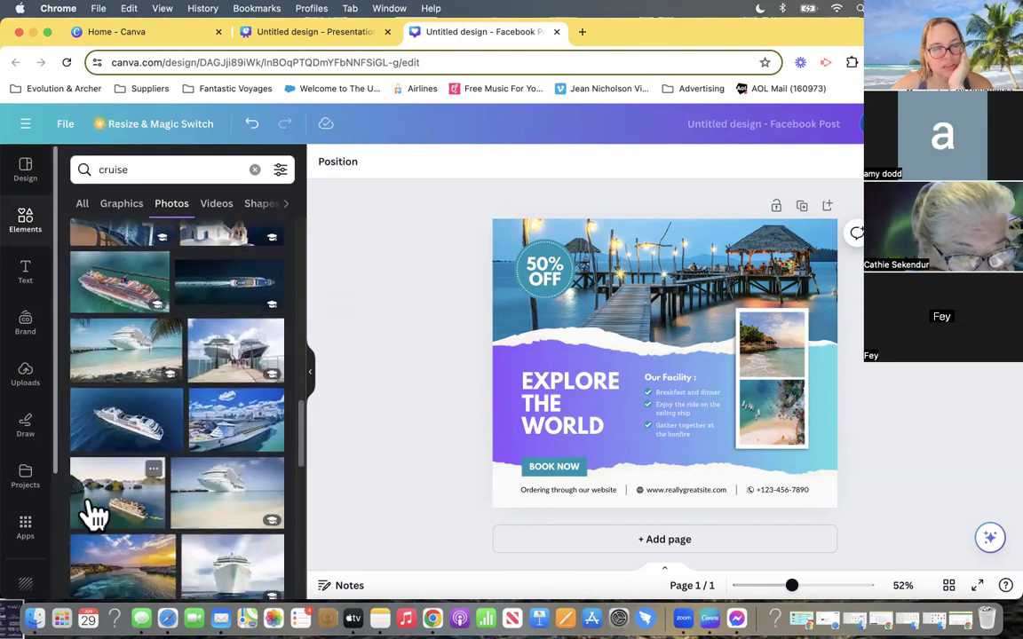
scroll(133, 533, down, 3)
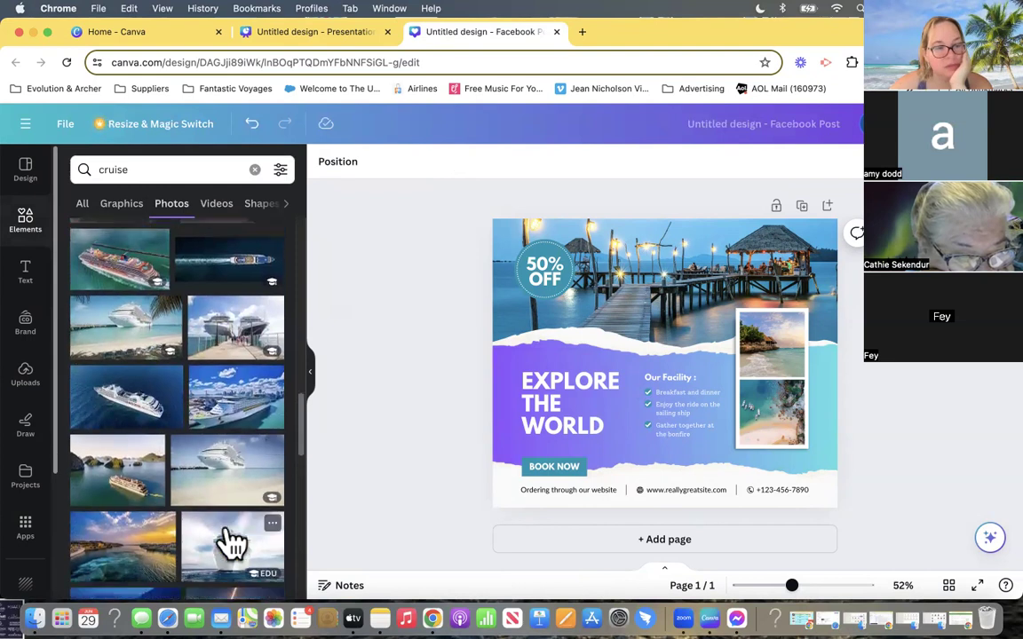
scroll(89, 529, down, 2)
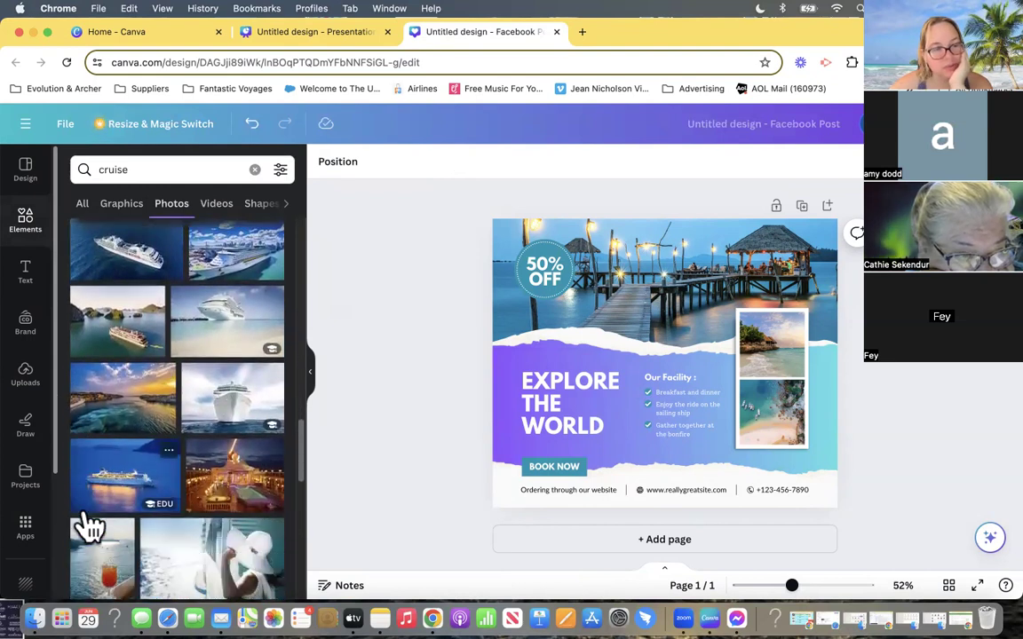
scroll(173, 546, down, 1)
scroll(175, 543, down, 10)
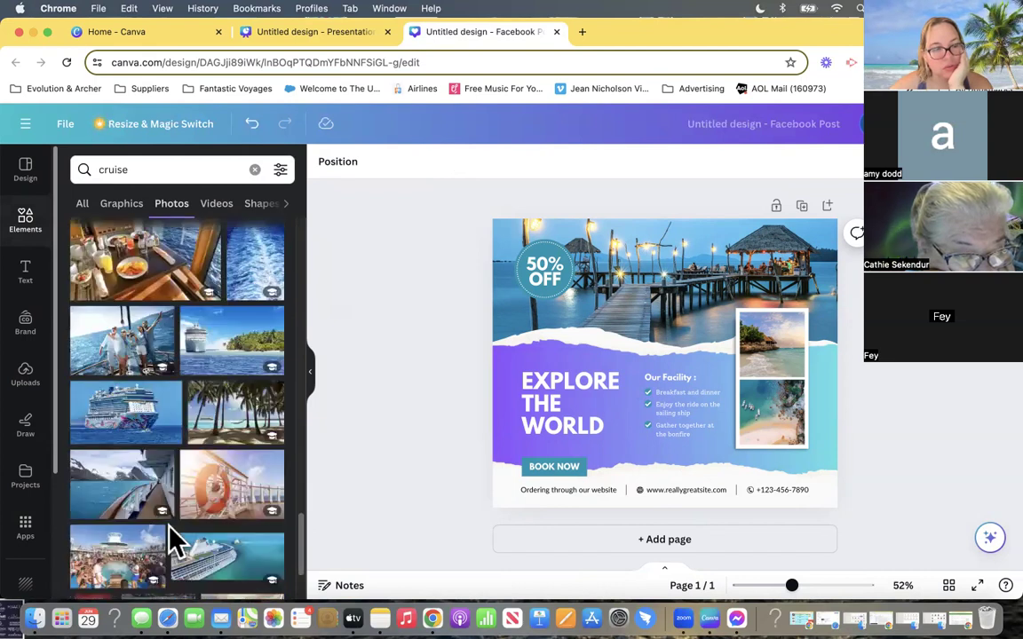
scroll(171, 540, down, 3)
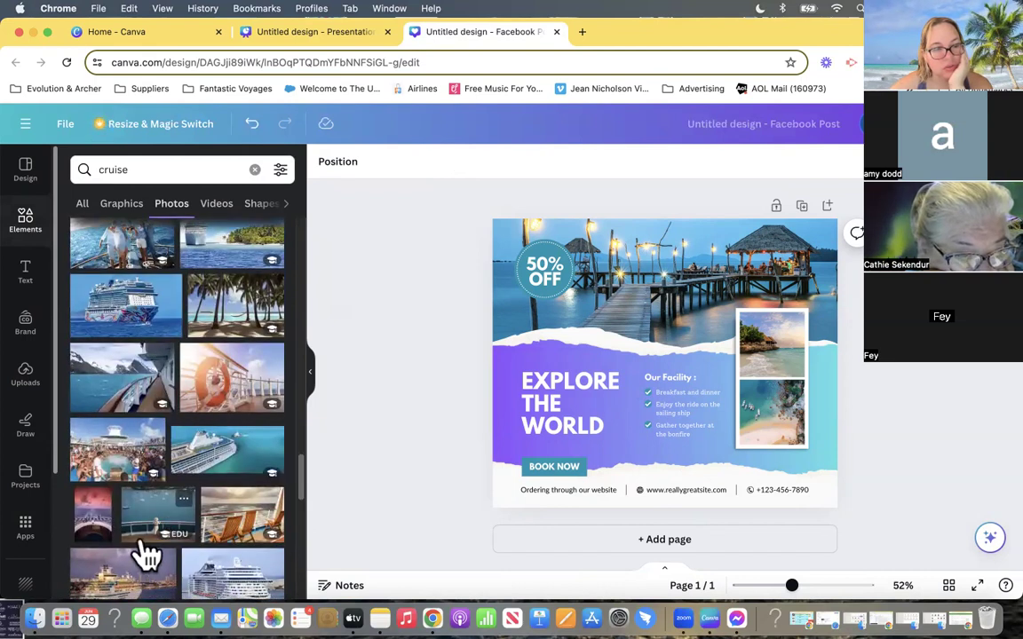
scroll(151, 560, down, 8)
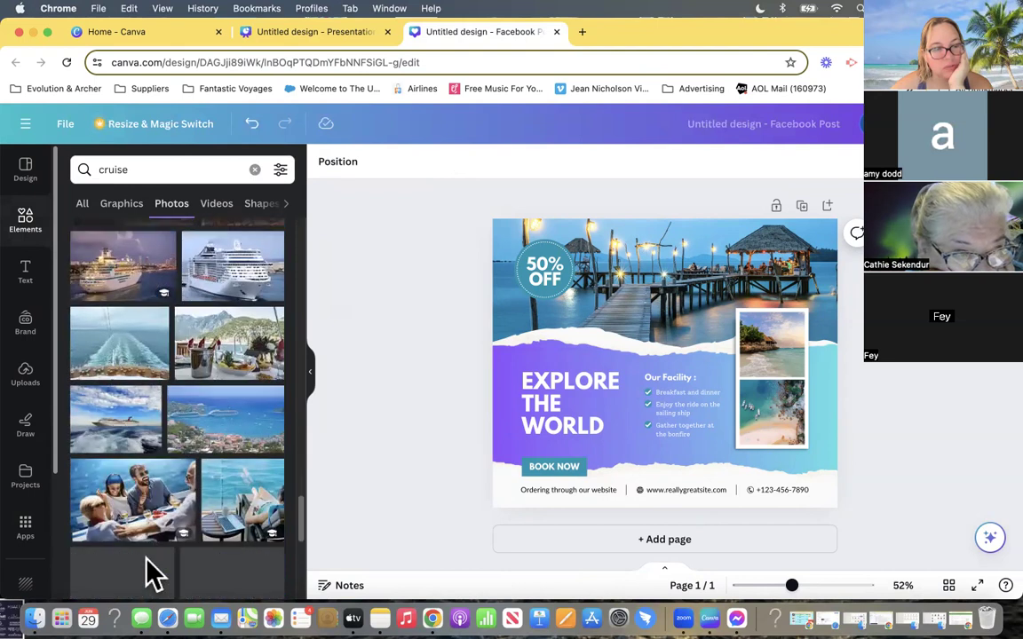
scroll(148, 555, down, 5)
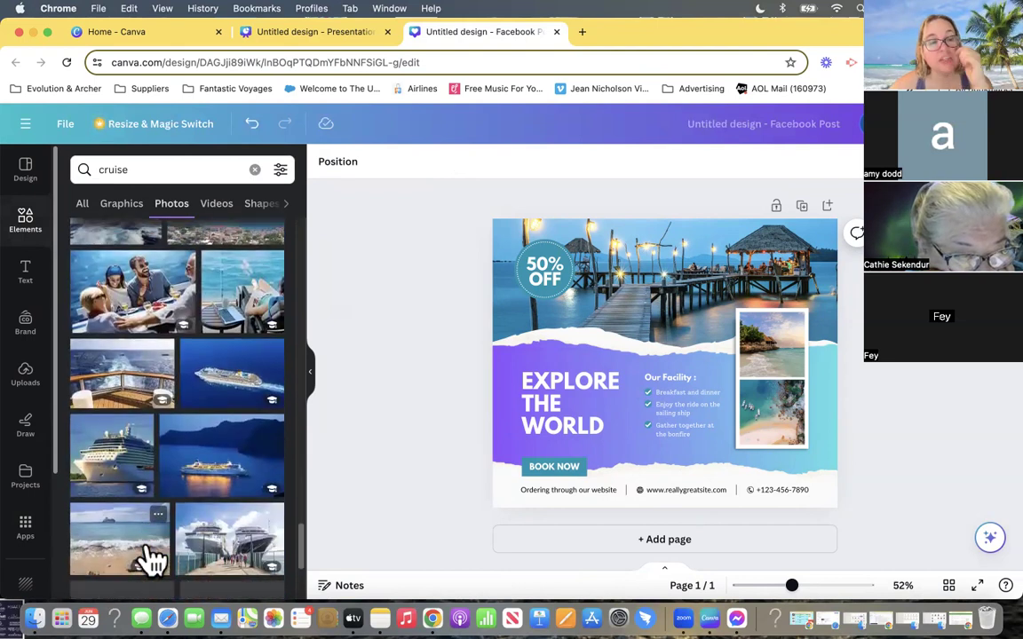
scroll(151, 560, down, 7)
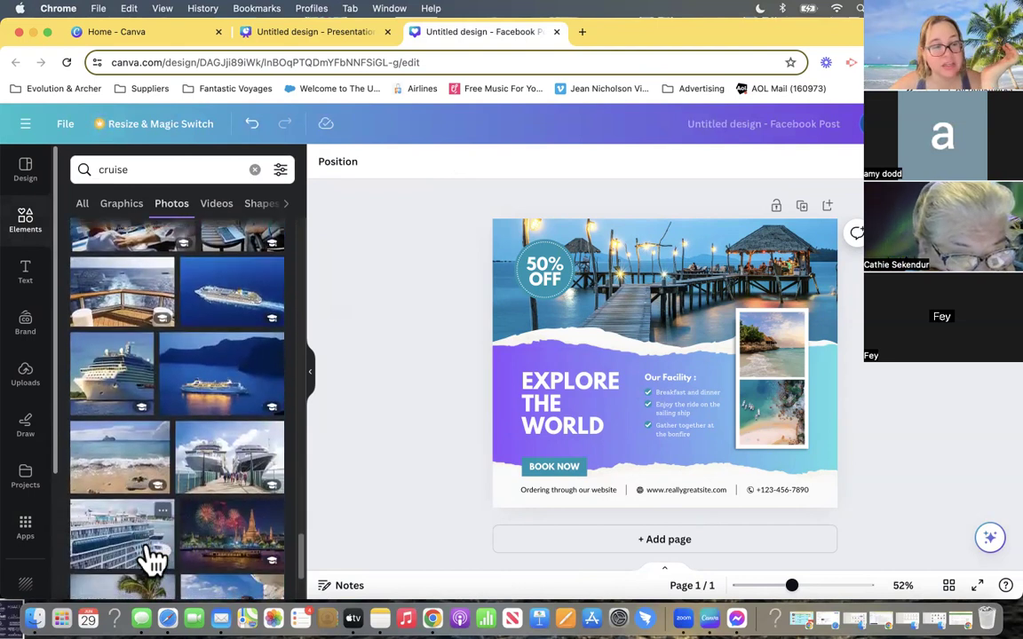
scroll(149, 558, down, 4)
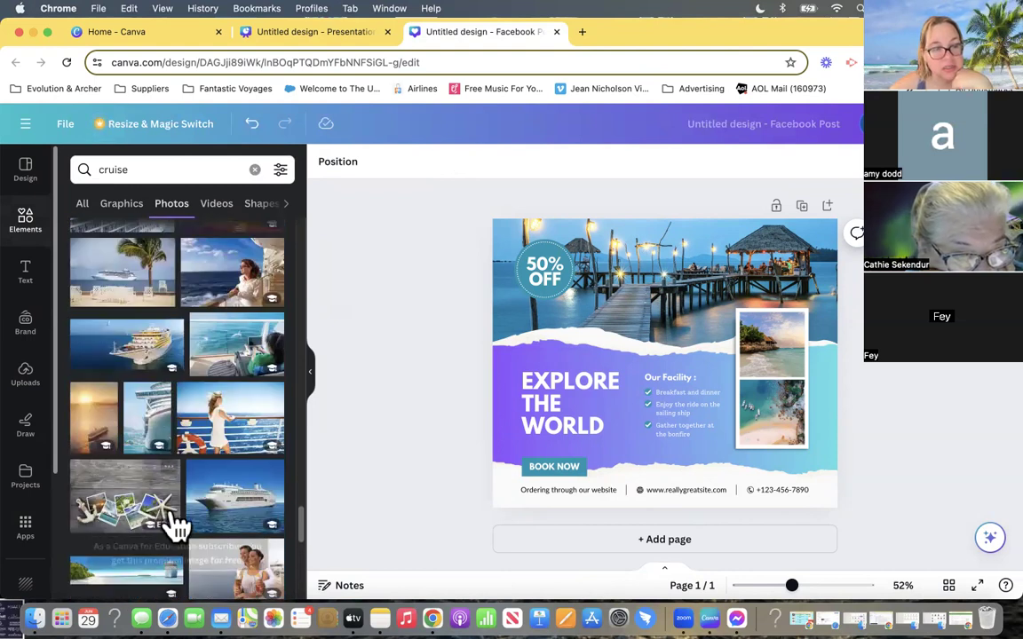
scroll(123, 559, down, 5)
scroll(120, 551, down, 10)
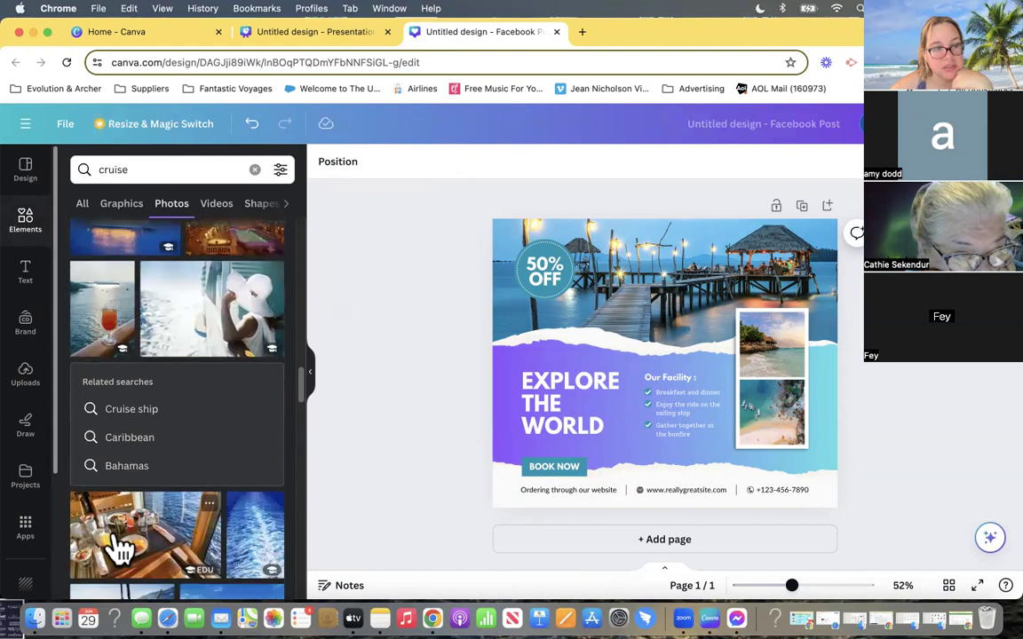
scroll(119, 549, down, 10)
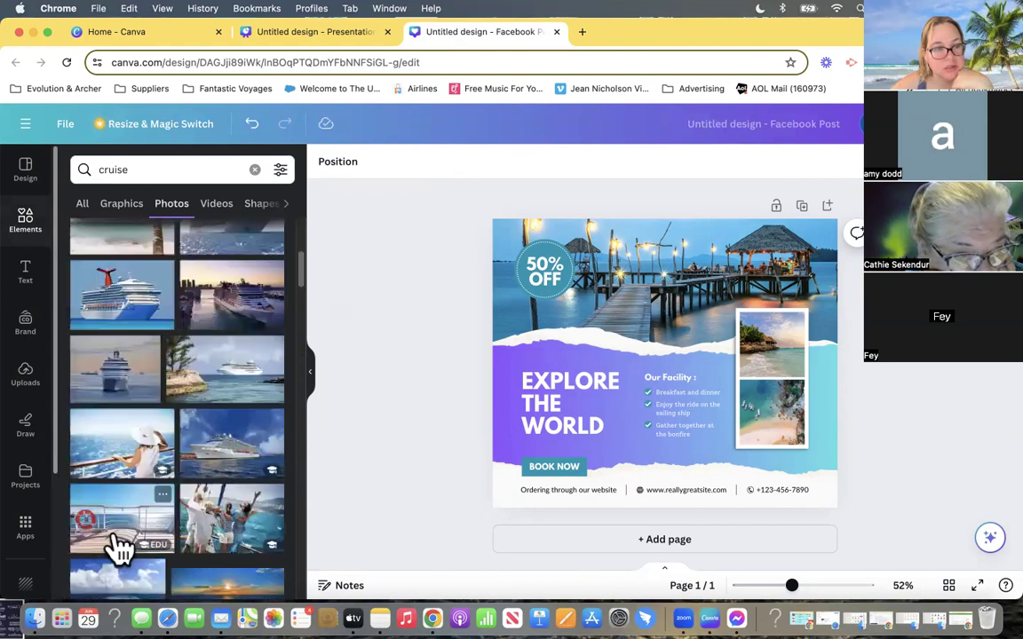
scroll(120, 549, up, 3)
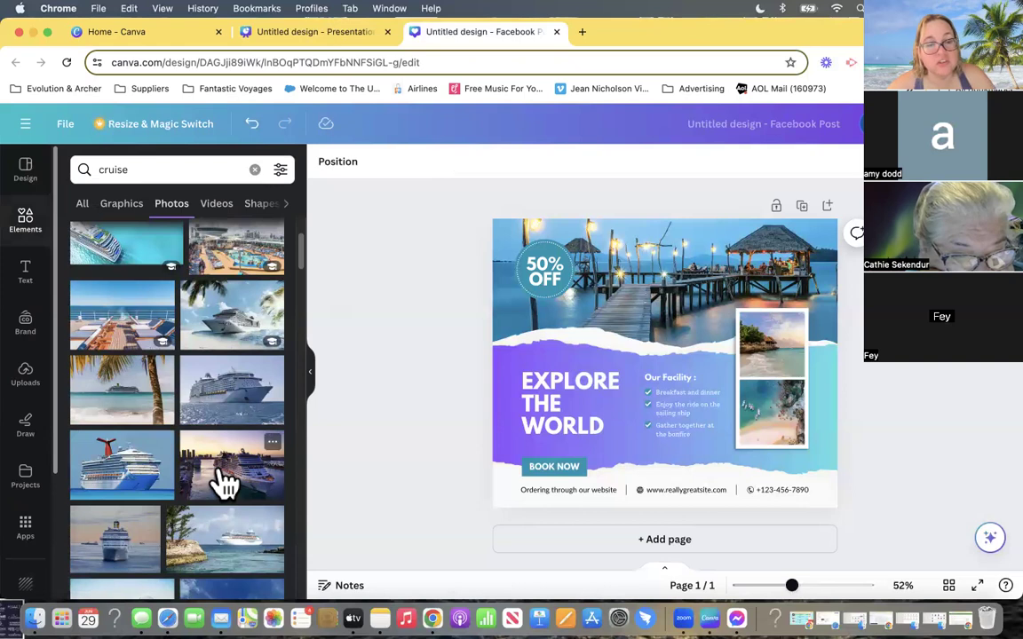
- Replace the header's pier photo with the cruise ship at sunset and reposition the picture within its crop frame
drag(238, 480, 503, 271)
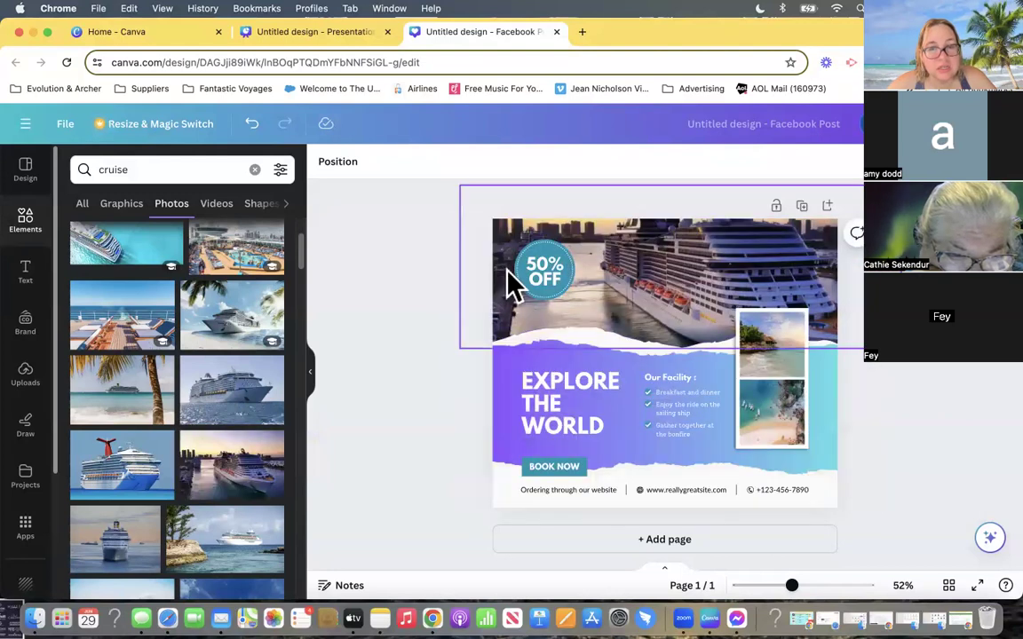
click(696, 313)
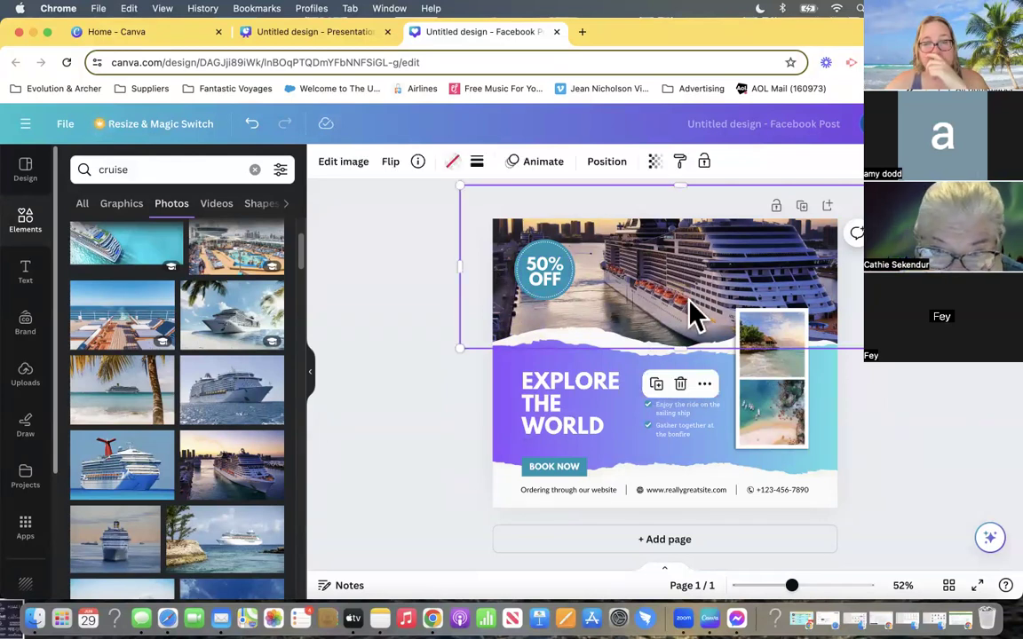
double_click(695, 313)
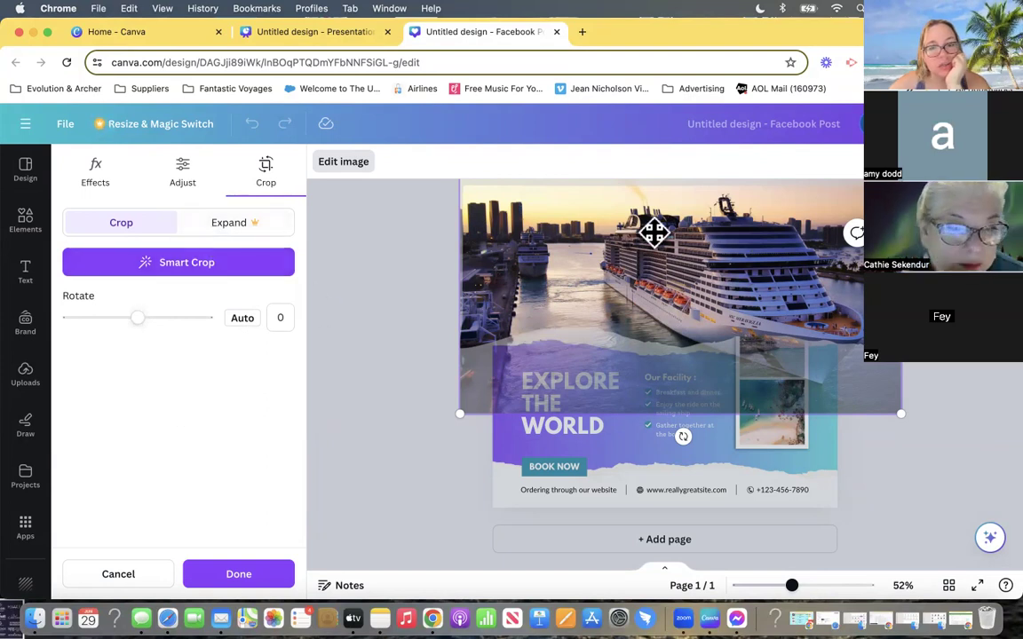
drag(778, 283, 653, 285)
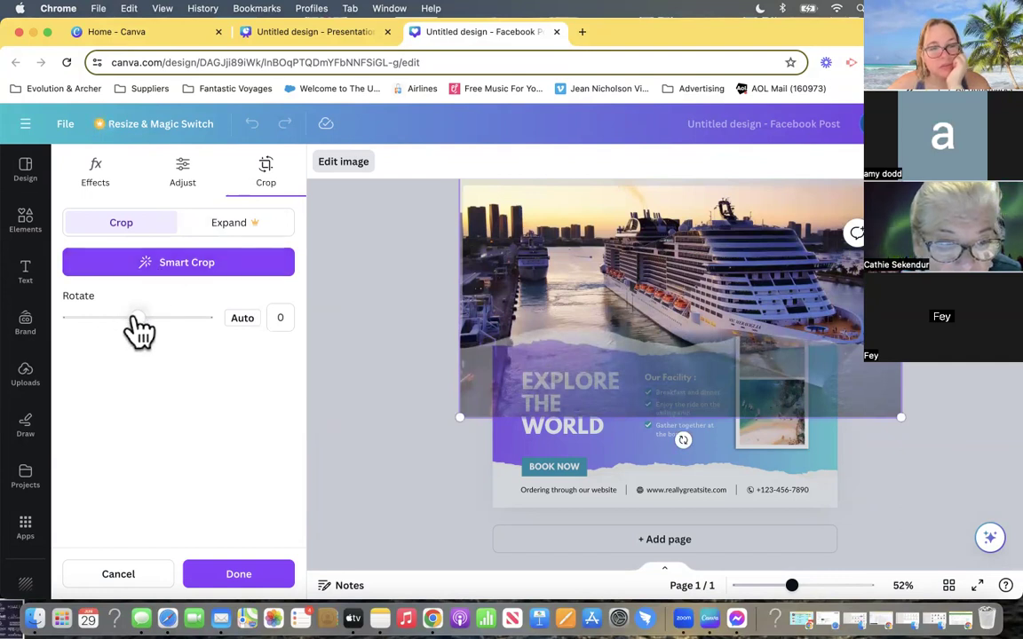
- Examine the cruise photo's white balance, light, color and texture adjustments and return to its crop settings
click(180, 173)
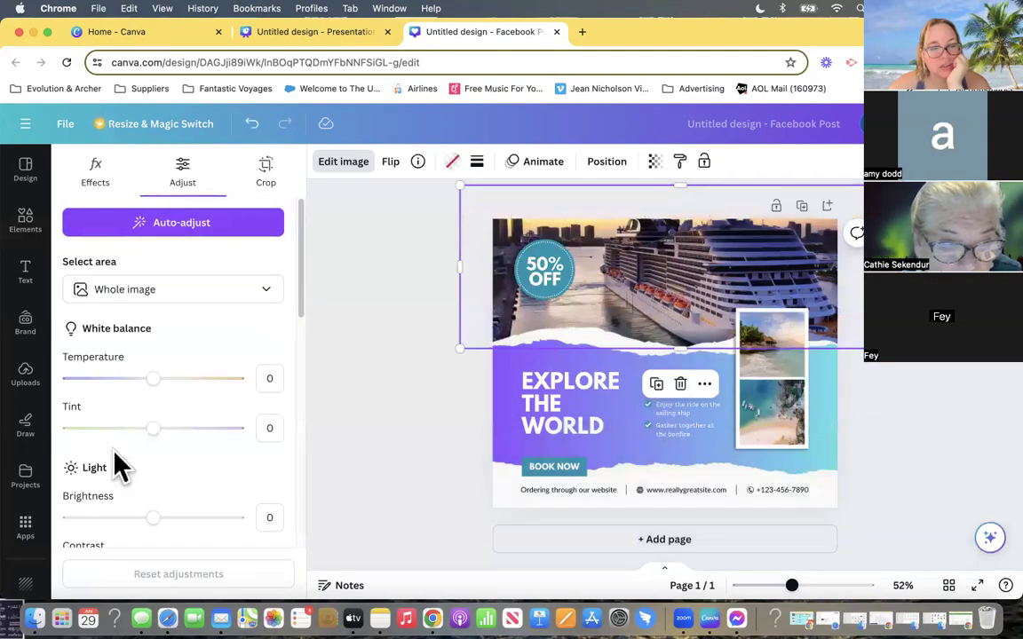
scroll(199, 331, down, 5)
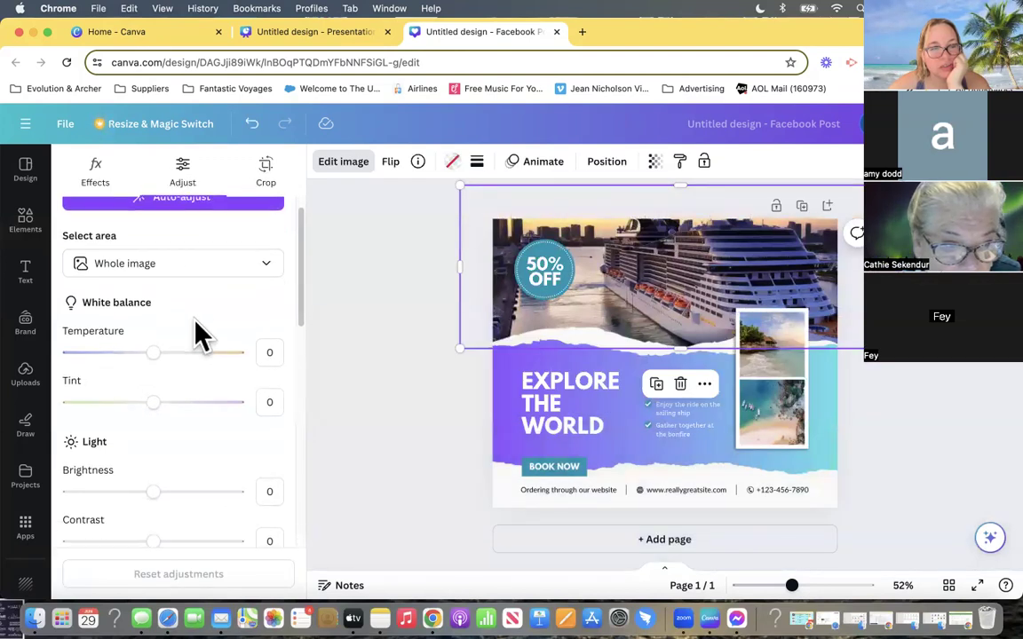
scroll(194, 484, down, 5)
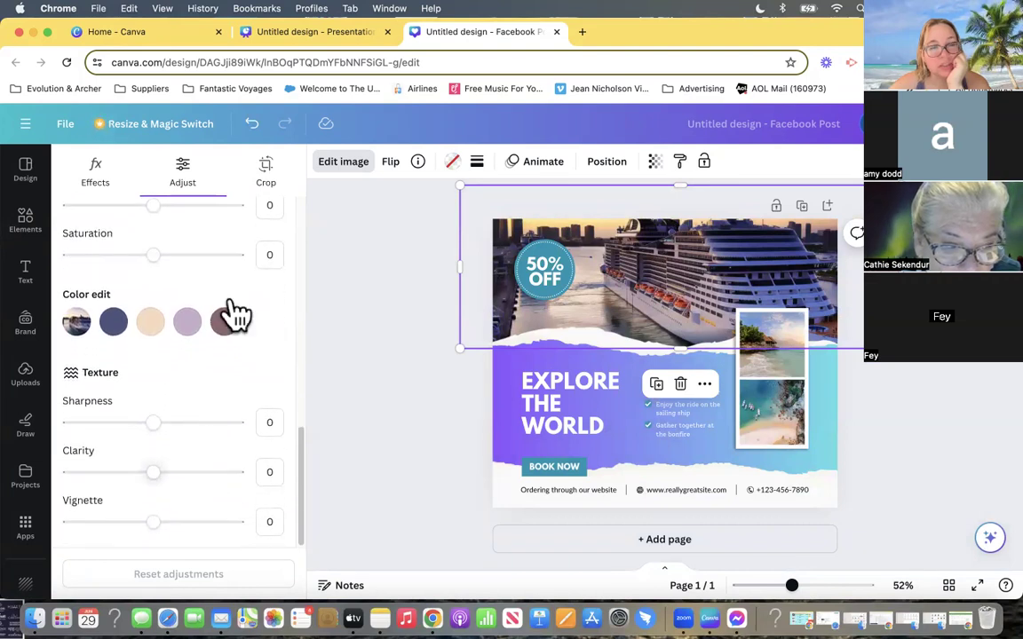
click(267, 173)
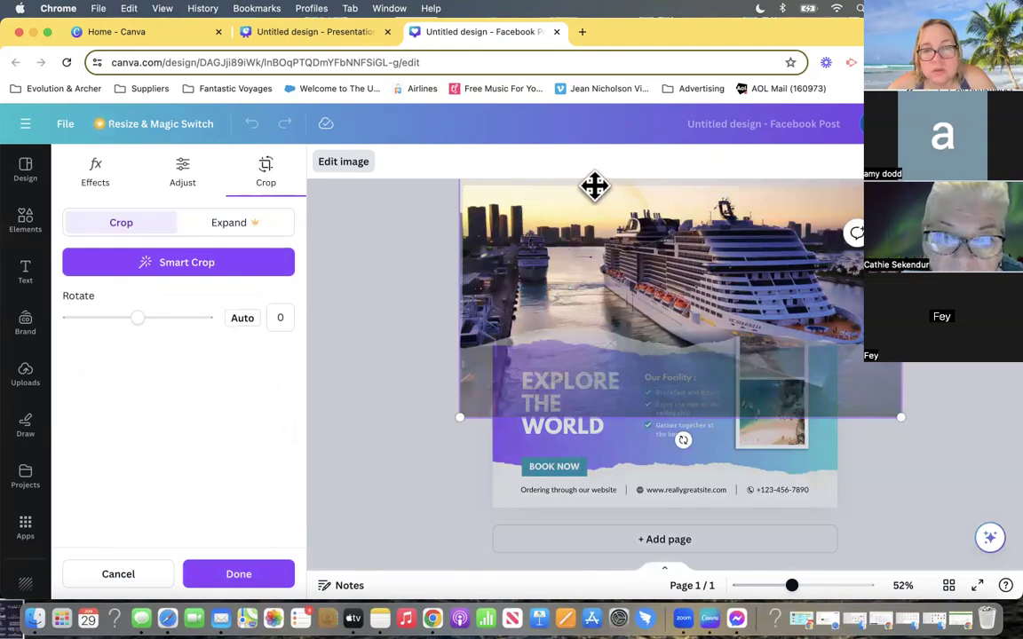
mouse_move(702, 189)
mouse_down()
mouse_move(703, 199)
mouse_move(683, 185)
mouse_up()
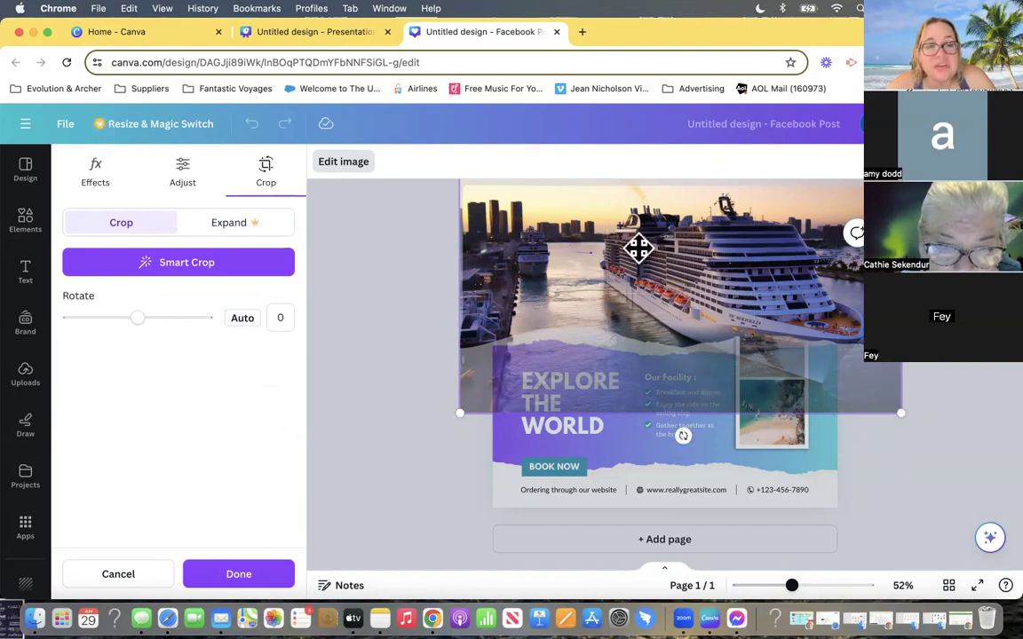
drag(738, 267, 691, 259)
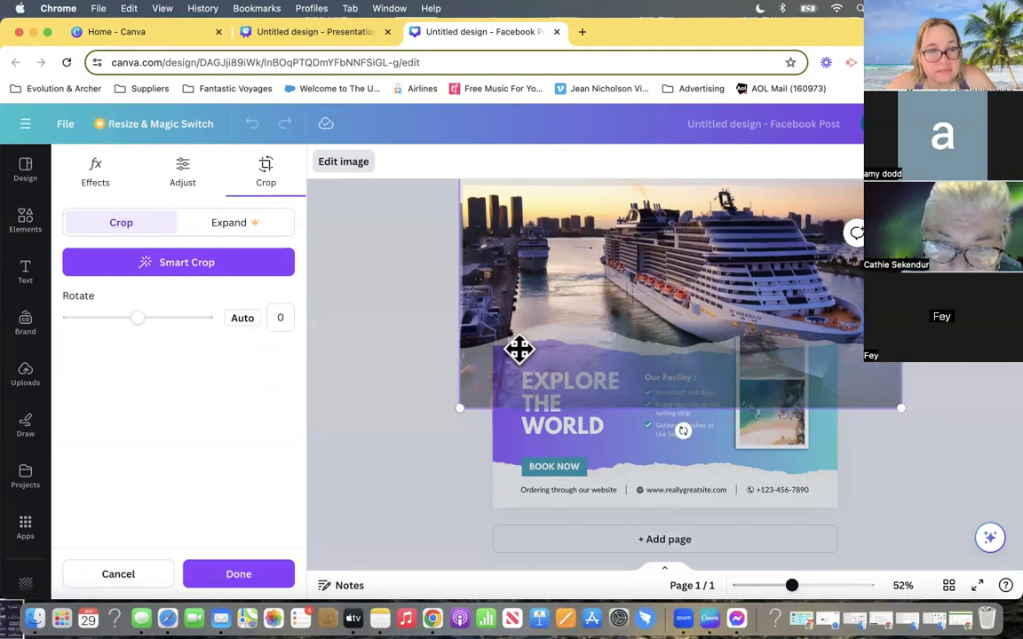
mouse_move(140, 322)
mouse_down()
mouse_move(82, 321)
mouse_move(166, 313)
mouse_move(144, 317)
mouse_move(157, 313)
mouse_up()
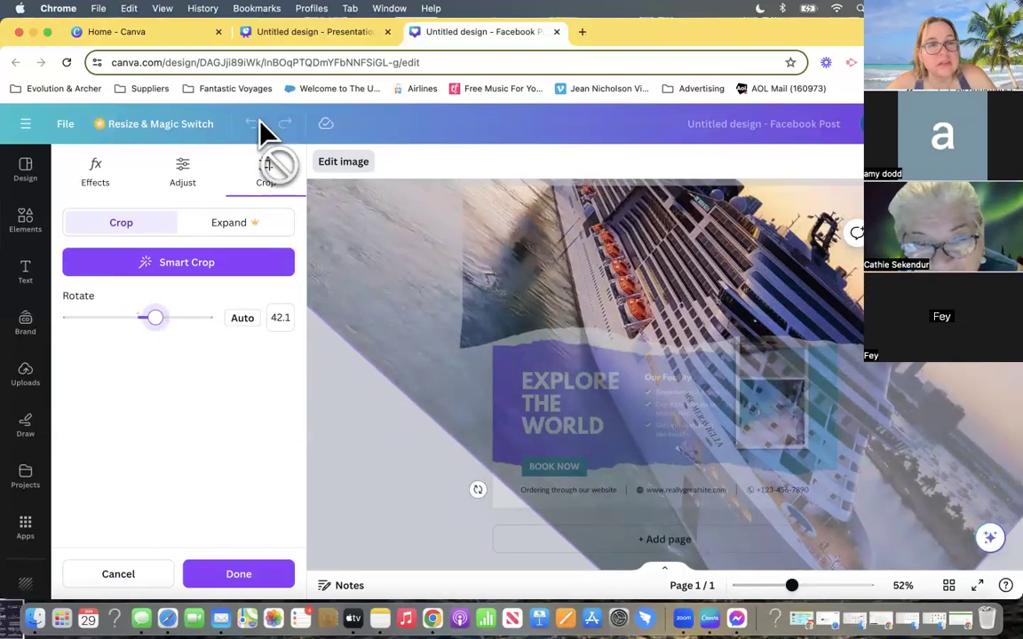
click(133, 574)
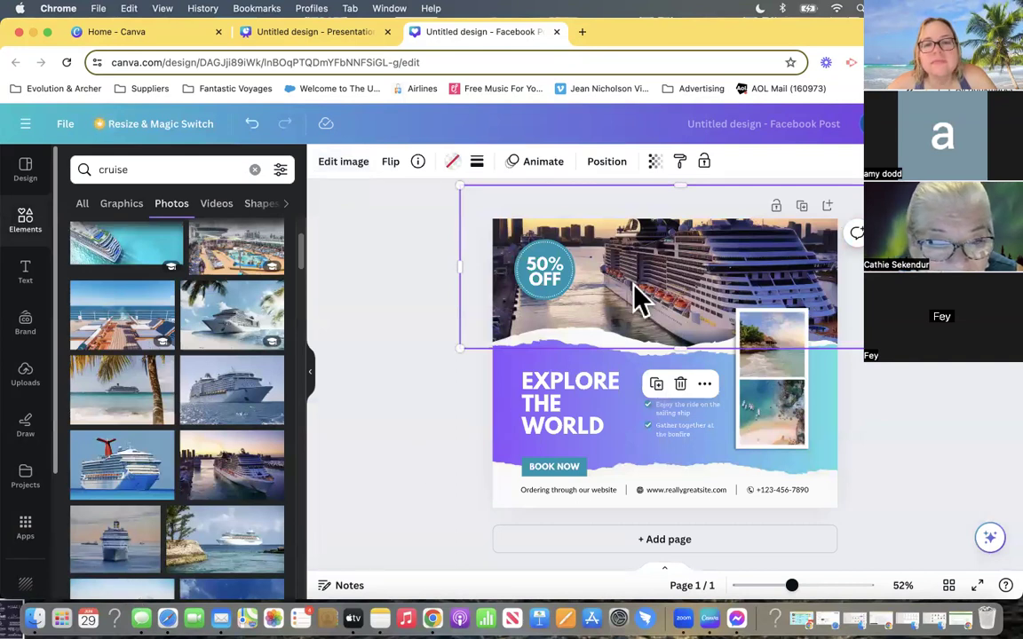
- Apply Smart Crop to the header's cruise ship photo, then shrink and reposition the picture within its crop frame
double_click(662, 279)
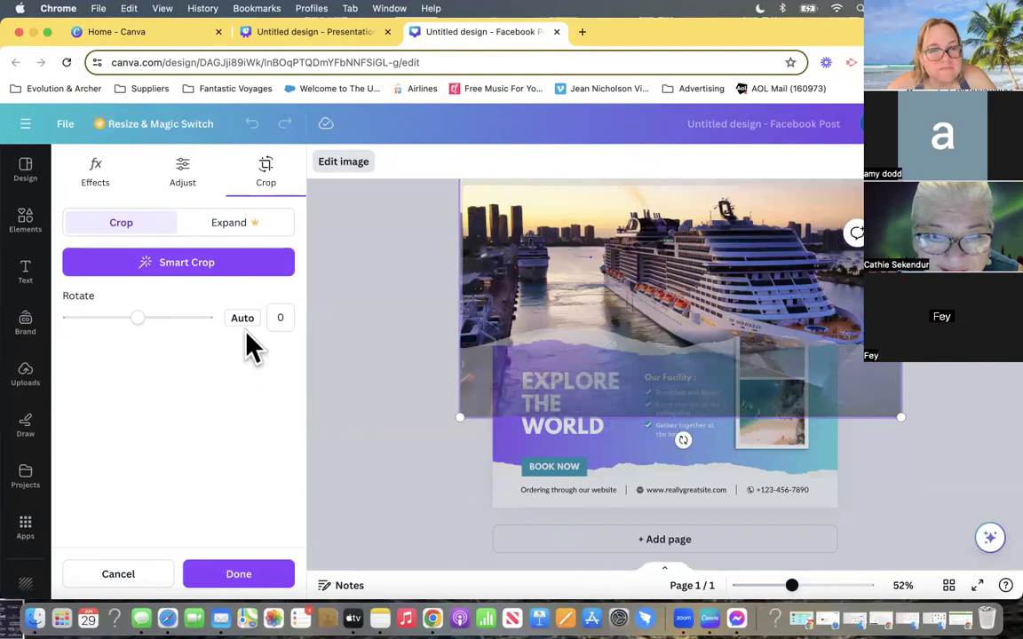
click(149, 264)
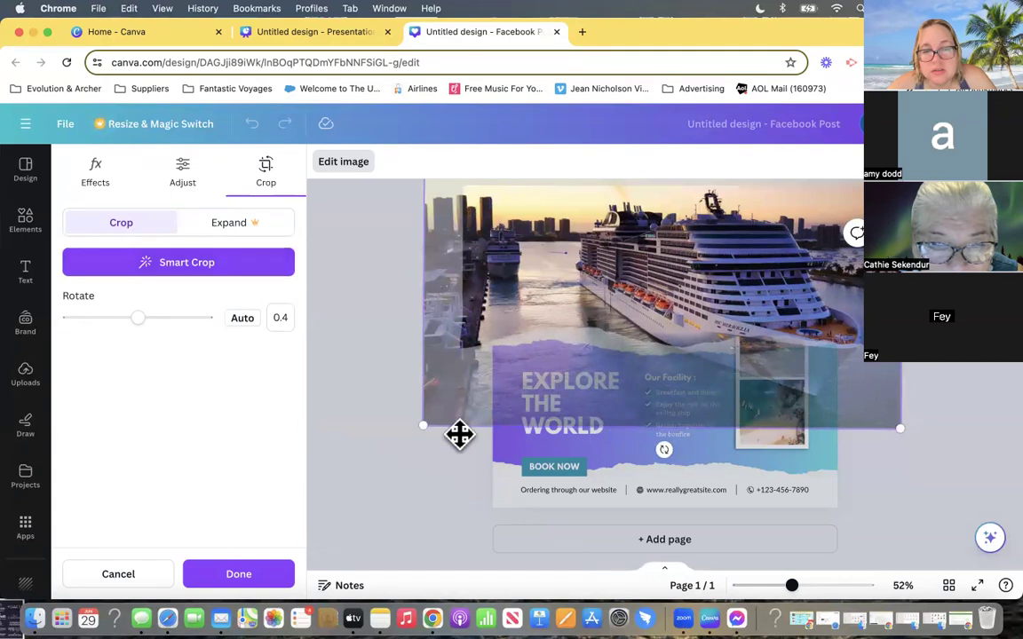
drag(421, 424, 459, 401)
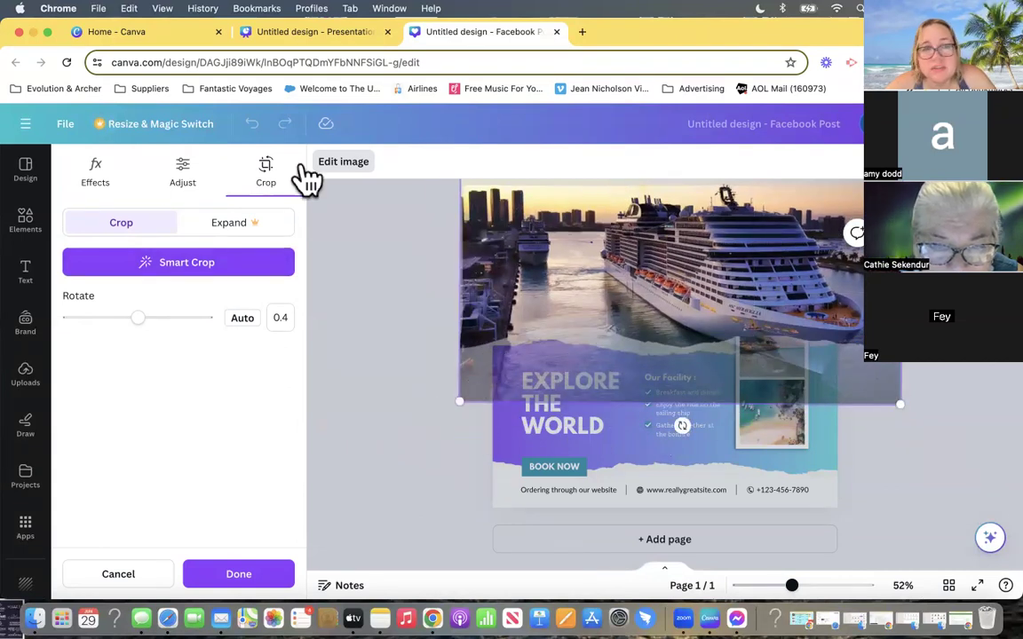
click(46, 31)
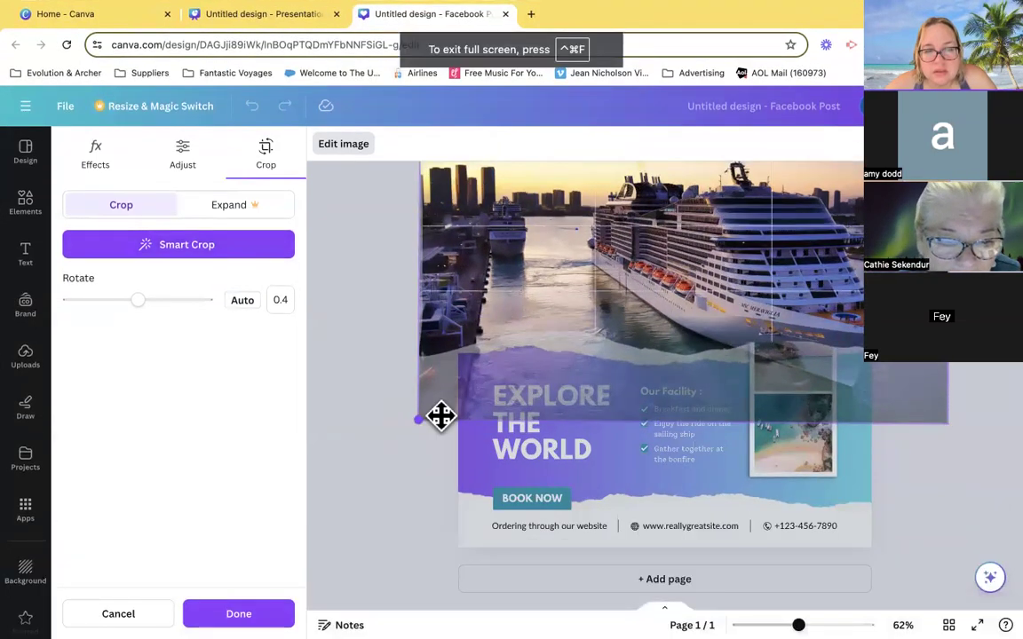
drag(624, 262, 622, 259)
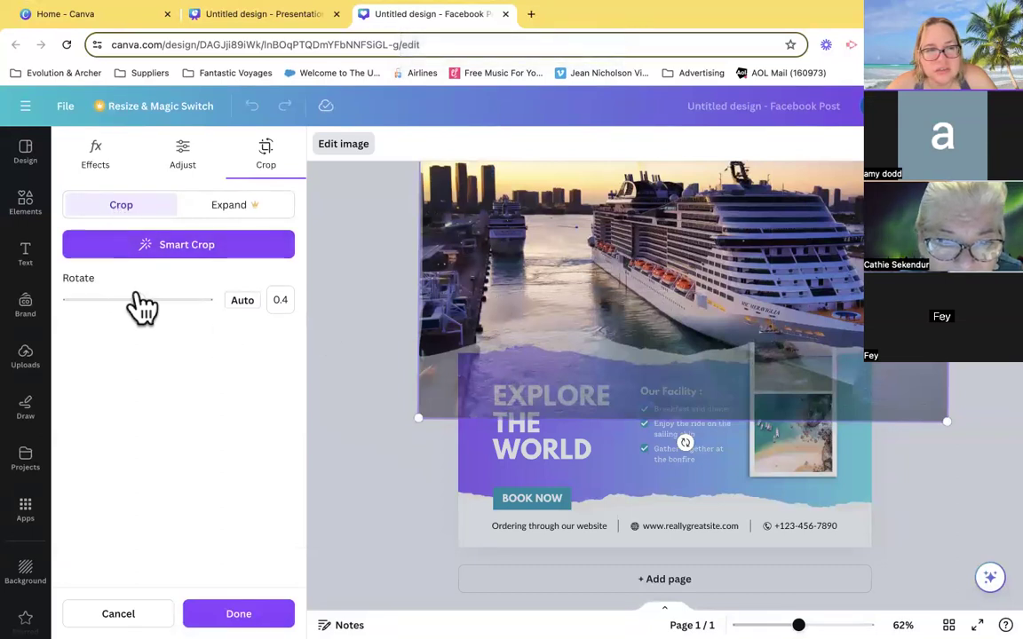
click(238, 614)
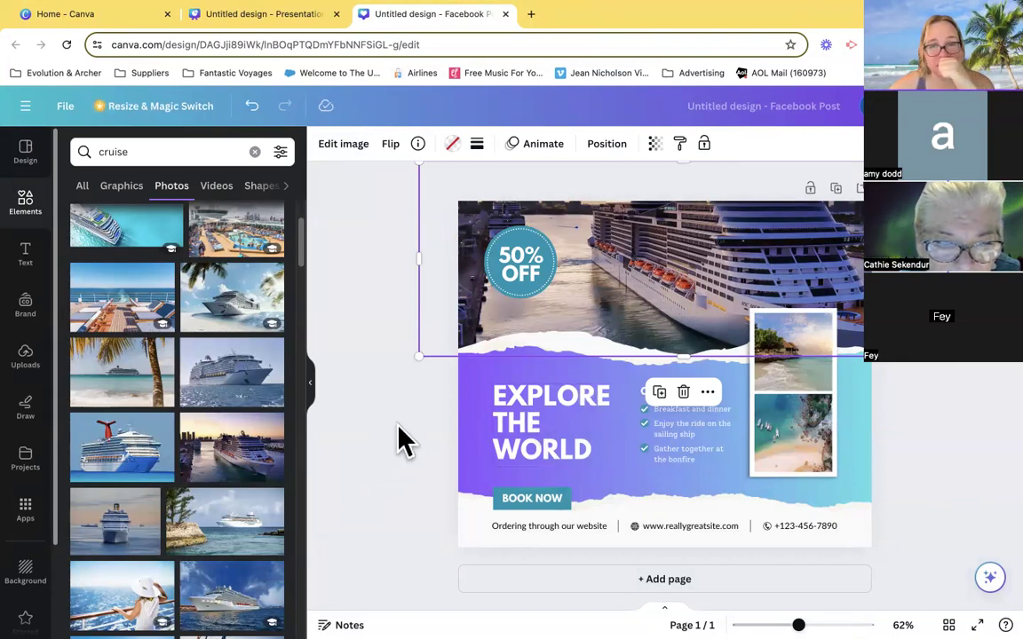
- Resize the cropped cruise photo and move it to span the full width of the post's header
drag(951, 361, 859, 308)
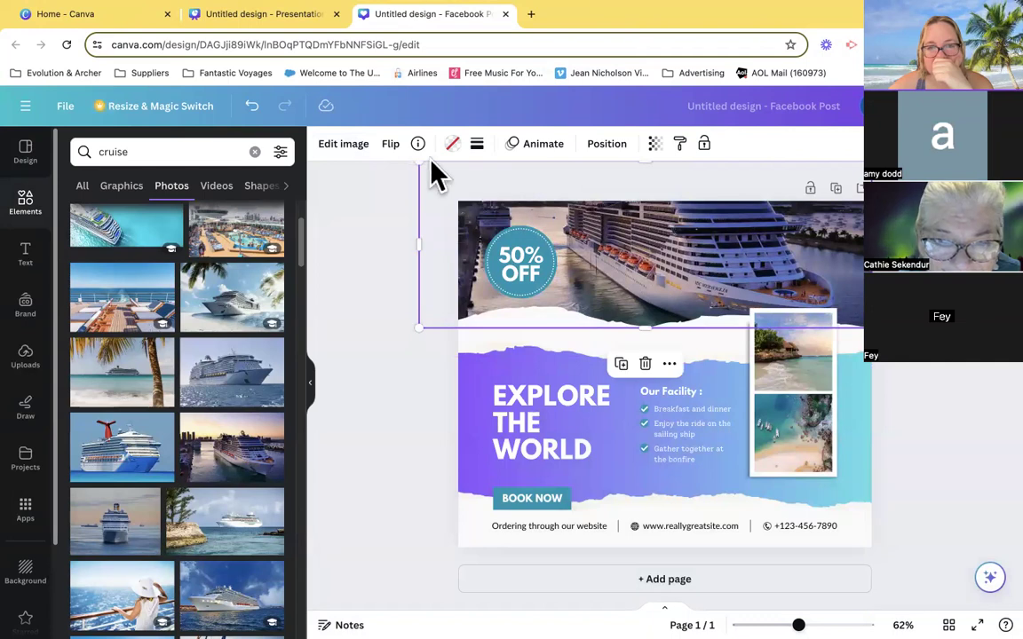
drag(422, 169, 509, 210)
drag(680, 274, 611, 267)
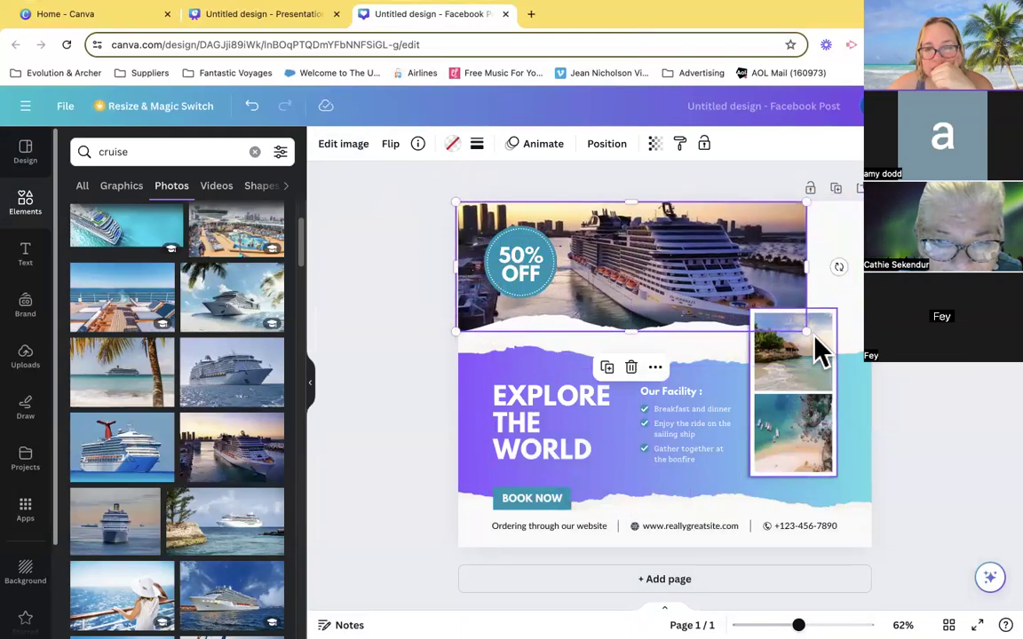
drag(807, 331, 860, 356)
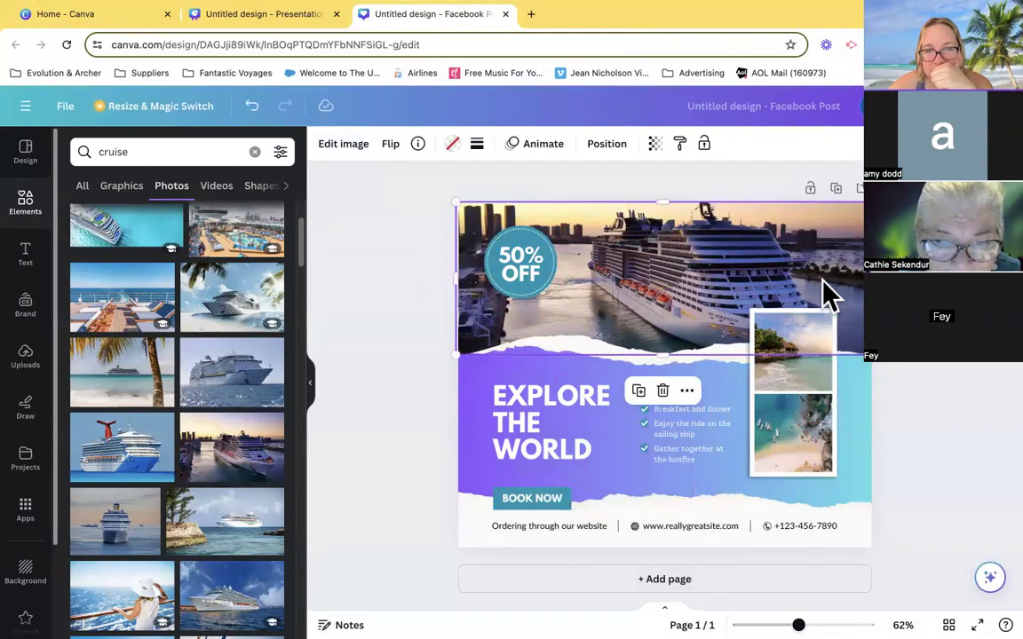
drag(817, 276, 820, 277)
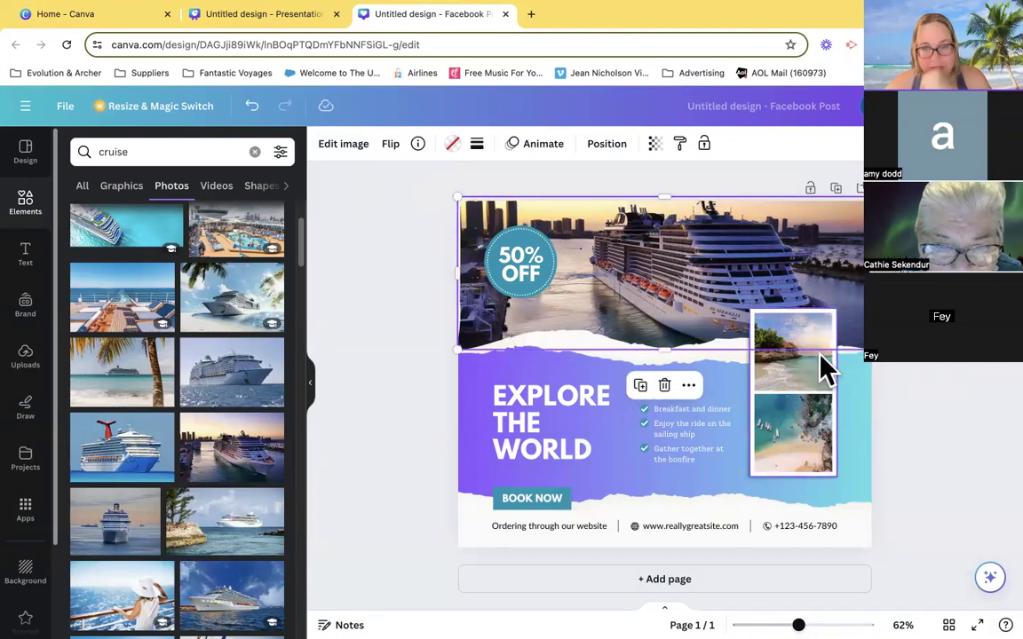
click(959, 429)
- Move the two-photo frame to the post's left edge and delete the shadow rectangle left behind it
drag(813, 339, 521, 315)
click(803, 395)
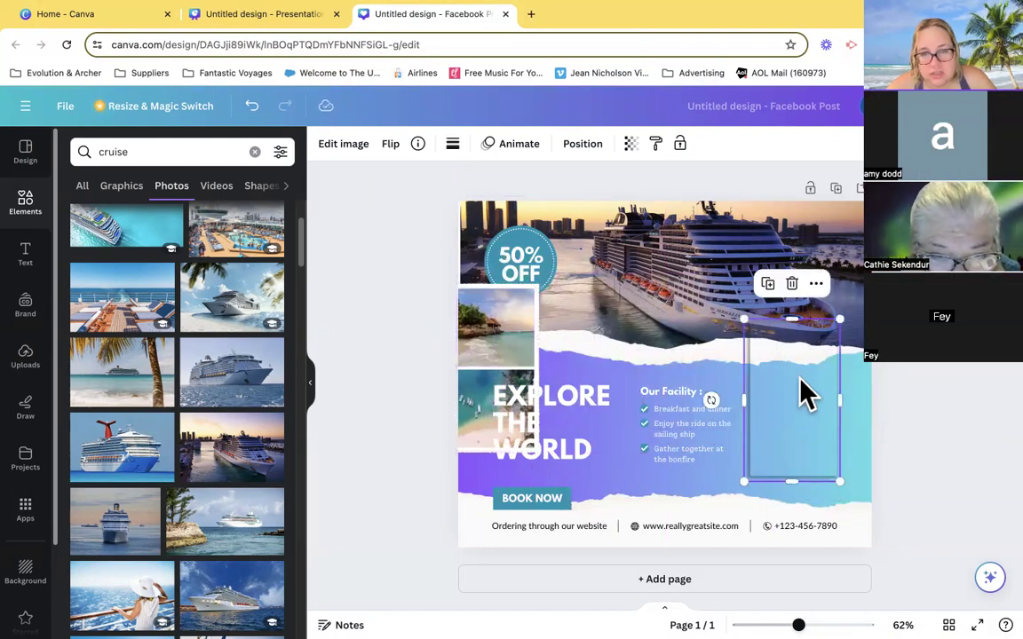
key(Delete)
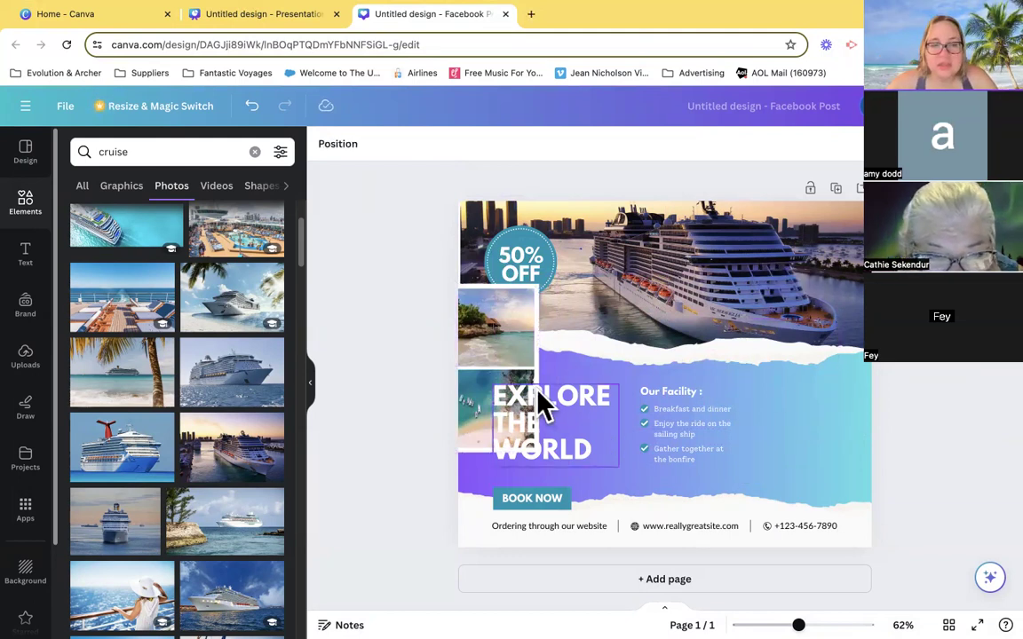
- Move the EXPLORE THE WORLD heading to the right of the facility list and place the photo frame above BOOK NOW
drag(544, 418, 788, 401)
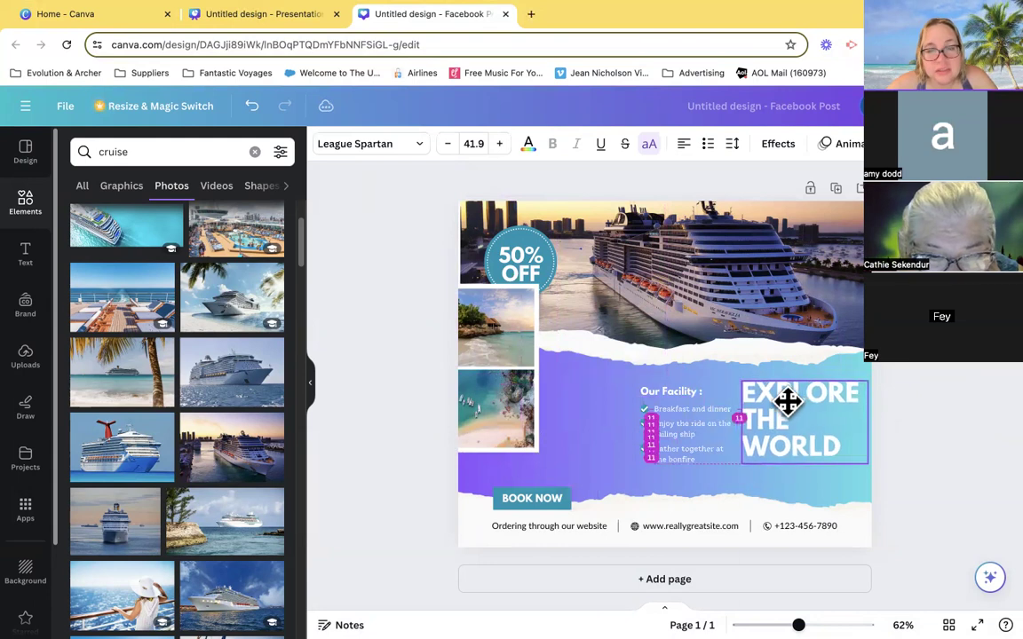
drag(520, 354, 552, 371)
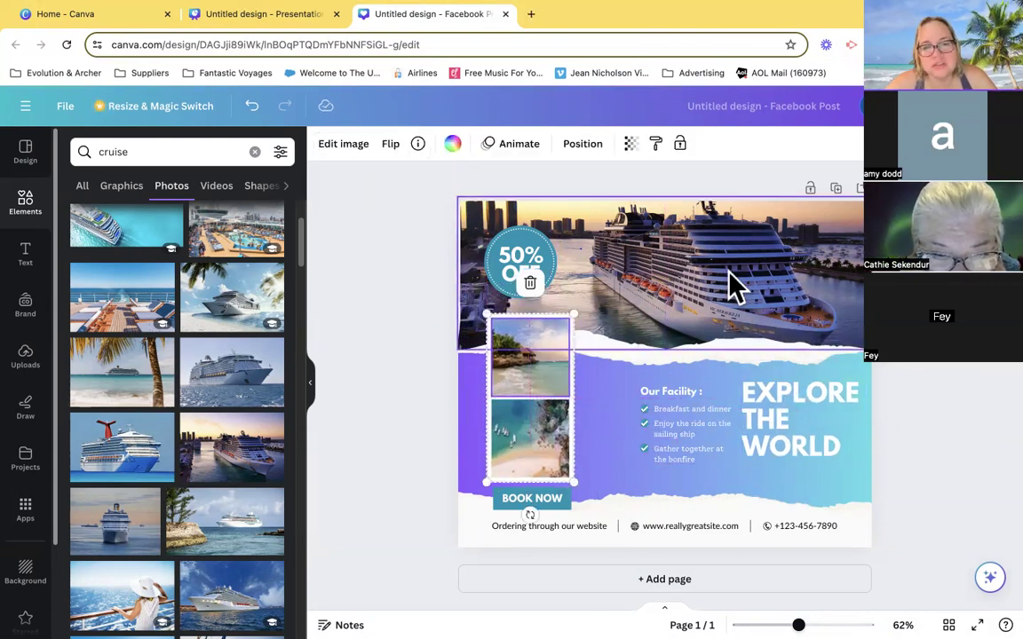
click(983, 384)
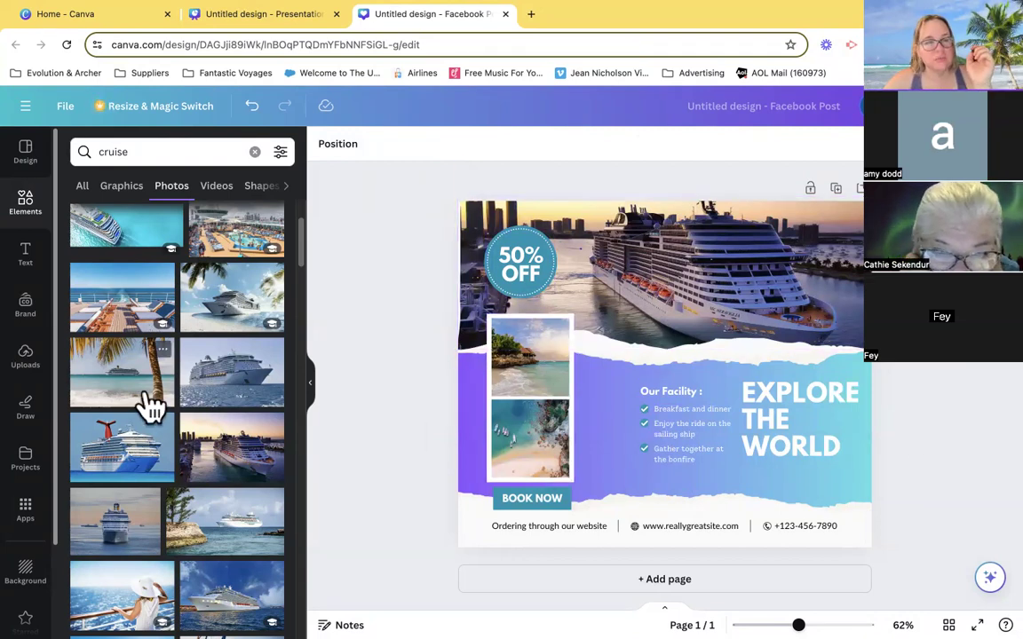
- Search the photos for "bahamas" and replace the frame's upper picture with the pig swimming in turquoise water
double_click(129, 147)
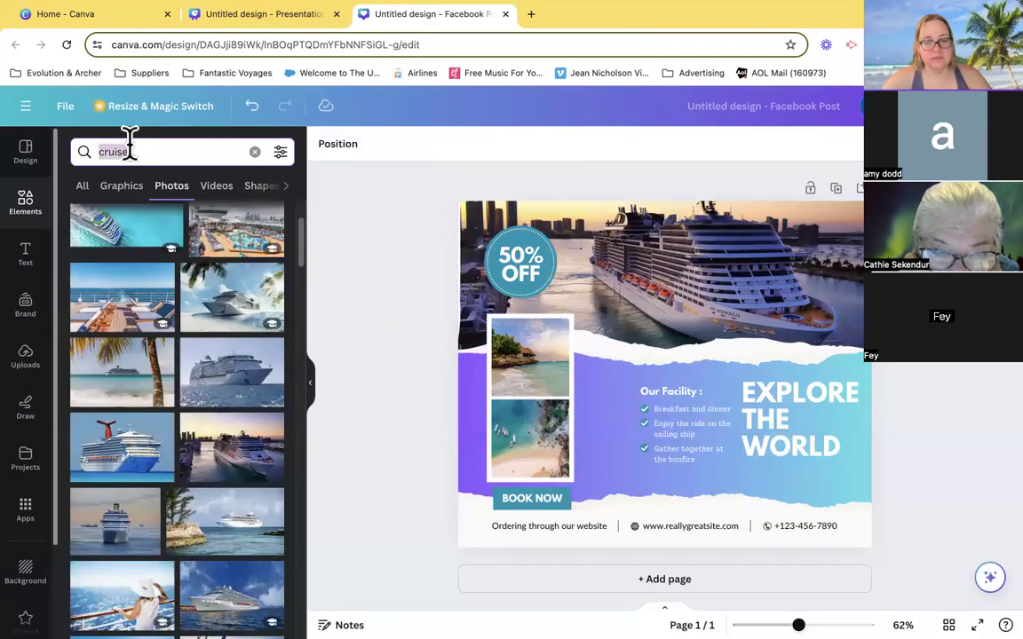
text(bahan)
key(BackSpace)
text(mas)
key(Return)
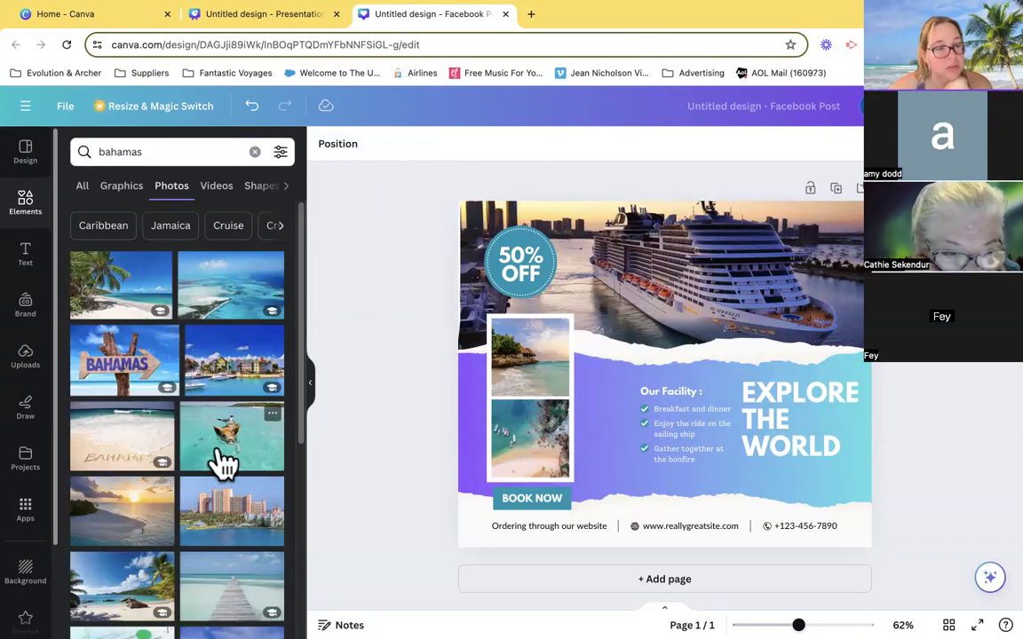
drag(229, 458, 511, 373)
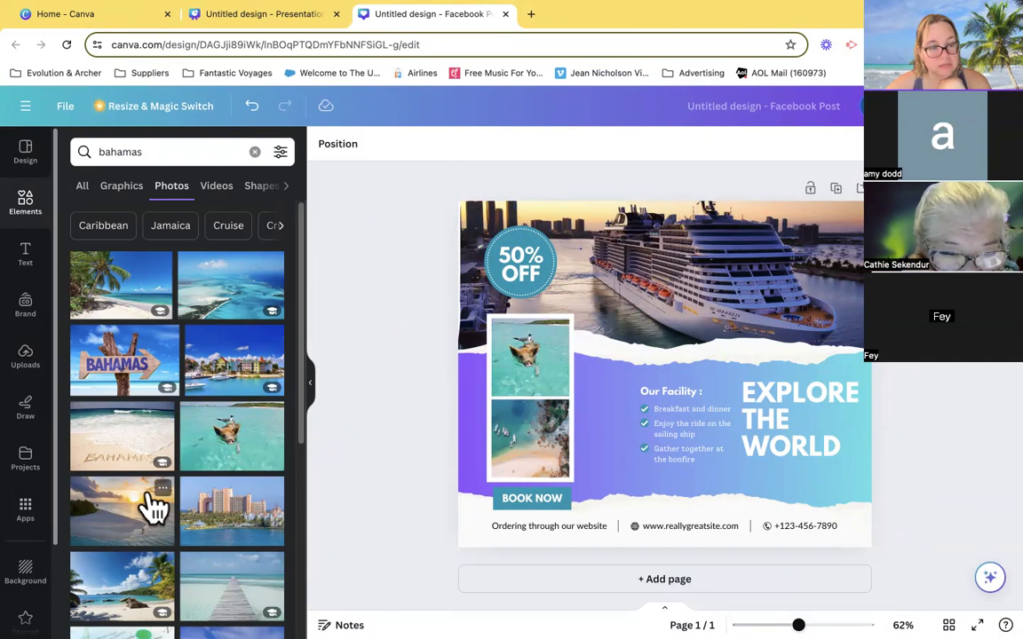
- Look through the "bahamas" photos and replace the frame's lower picture with the white lighthouse beside the tree on the shore
scroll(194, 503, down, 1)
scroll(194, 503, down, 4)
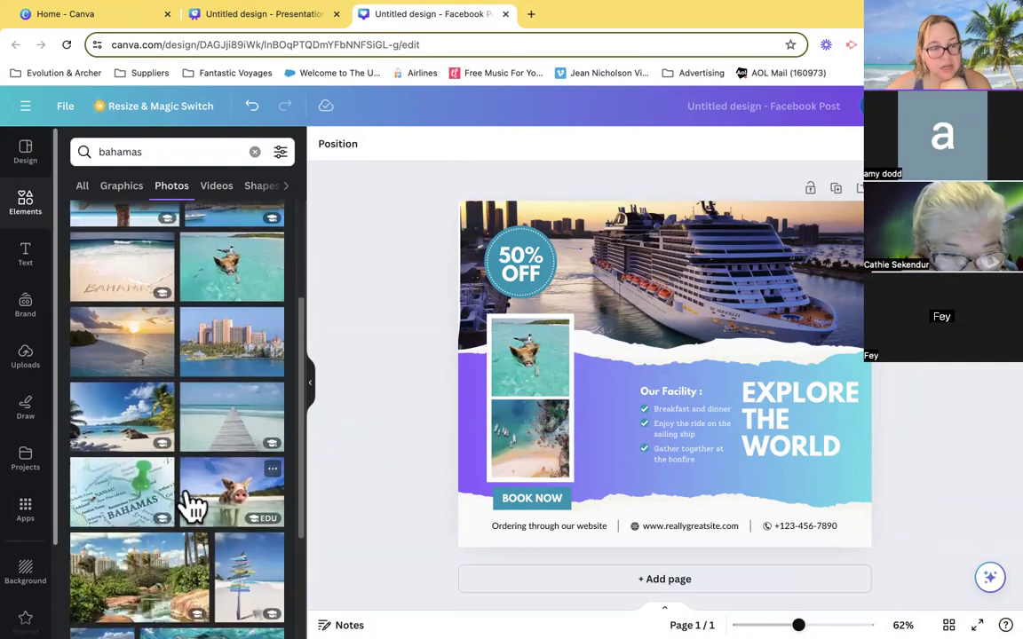
scroll(220, 582, down, 8)
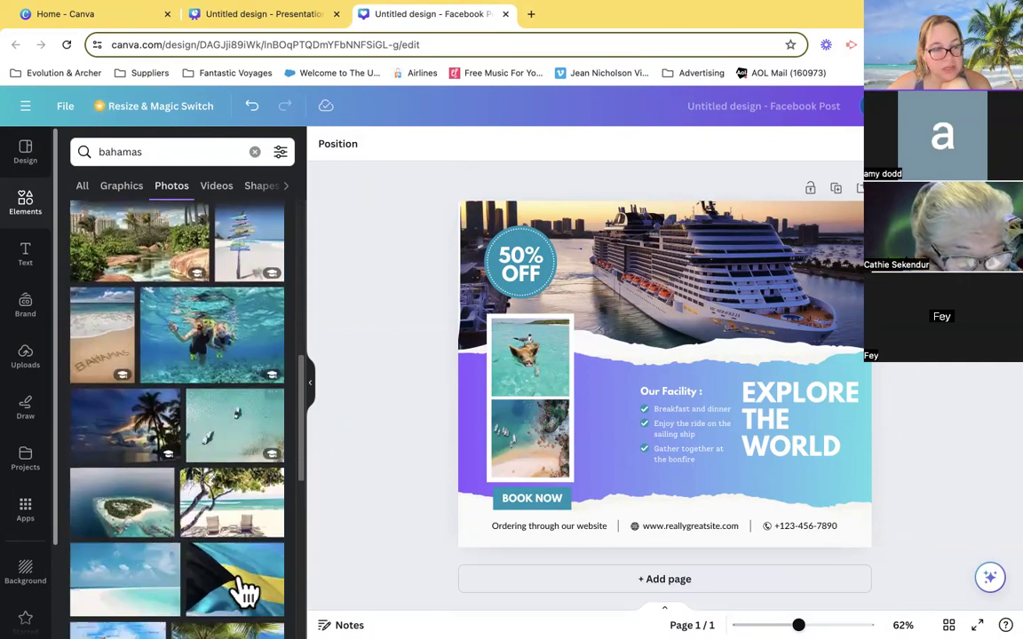
scroll(244, 589, down, 3)
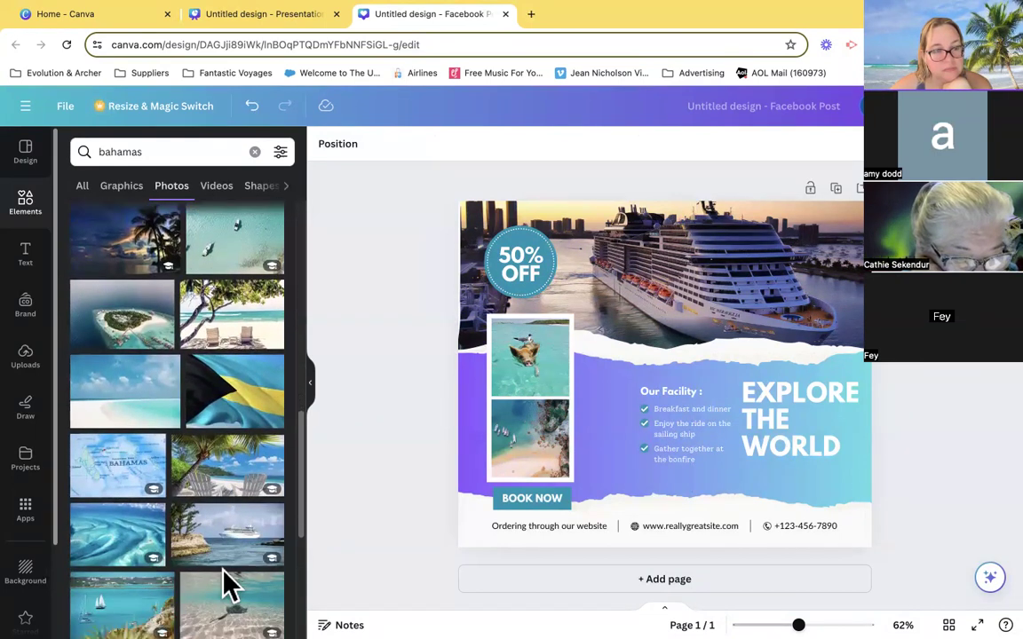
scroll(227, 586, down, 1)
scroll(228, 586, down, 4)
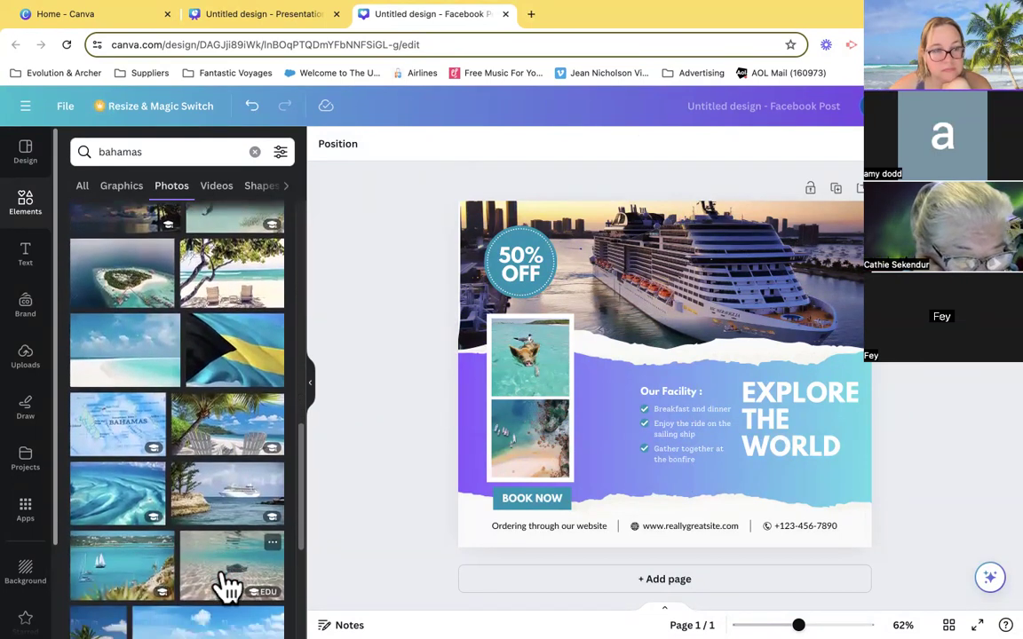
scroll(227, 586, down, 3)
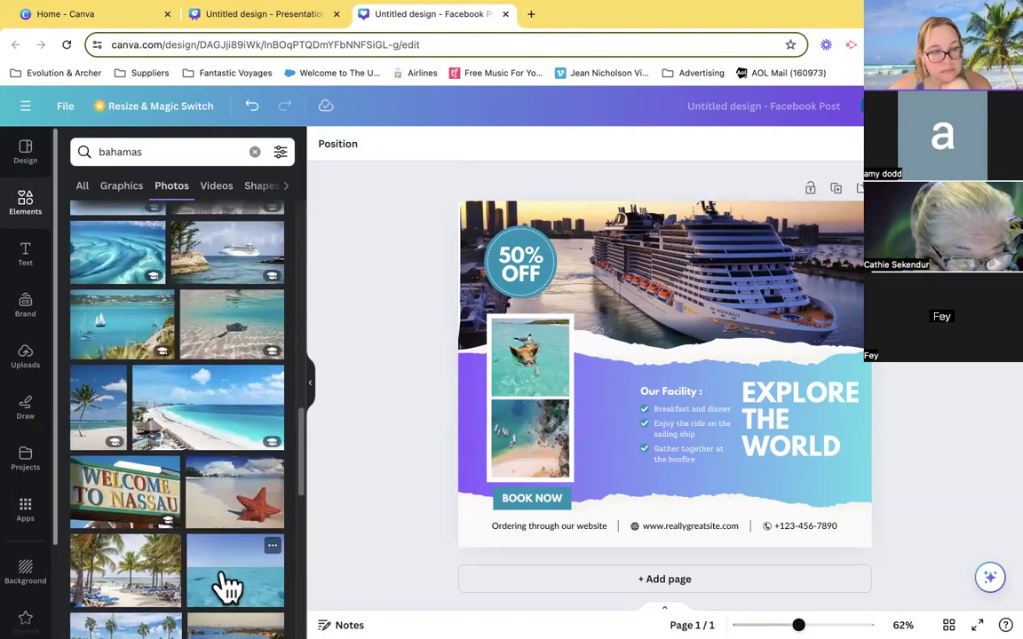
scroll(224, 585, down, 1)
scroll(177, 547, down, 4)
scroll(173, 546, down, 3)
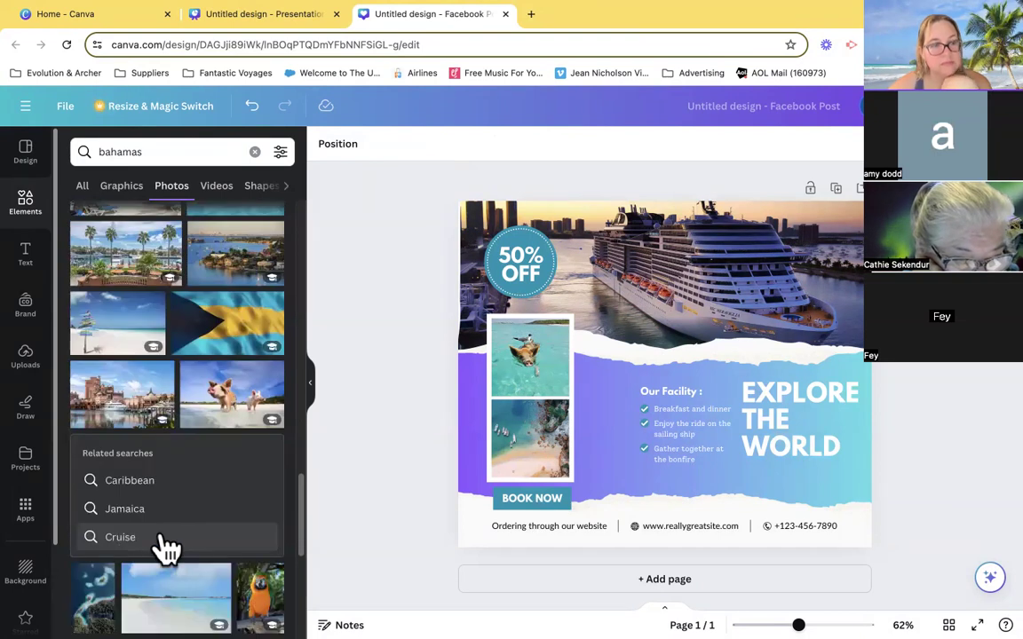
scroll(165, 543, down, 1)
scroll(164, 547, down, 5)
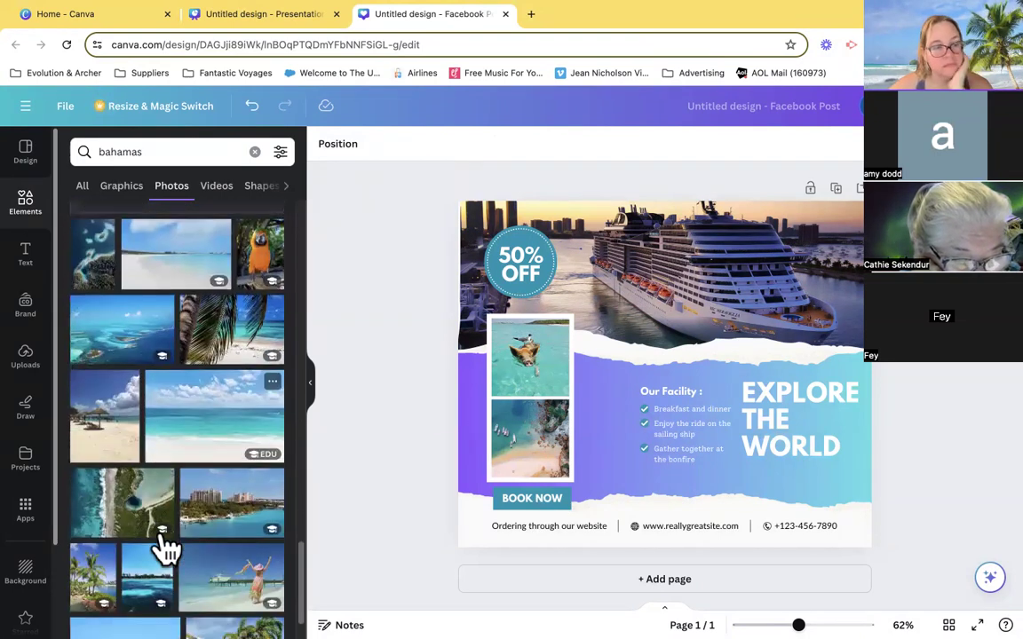
scroll(103, 537, down, 3)
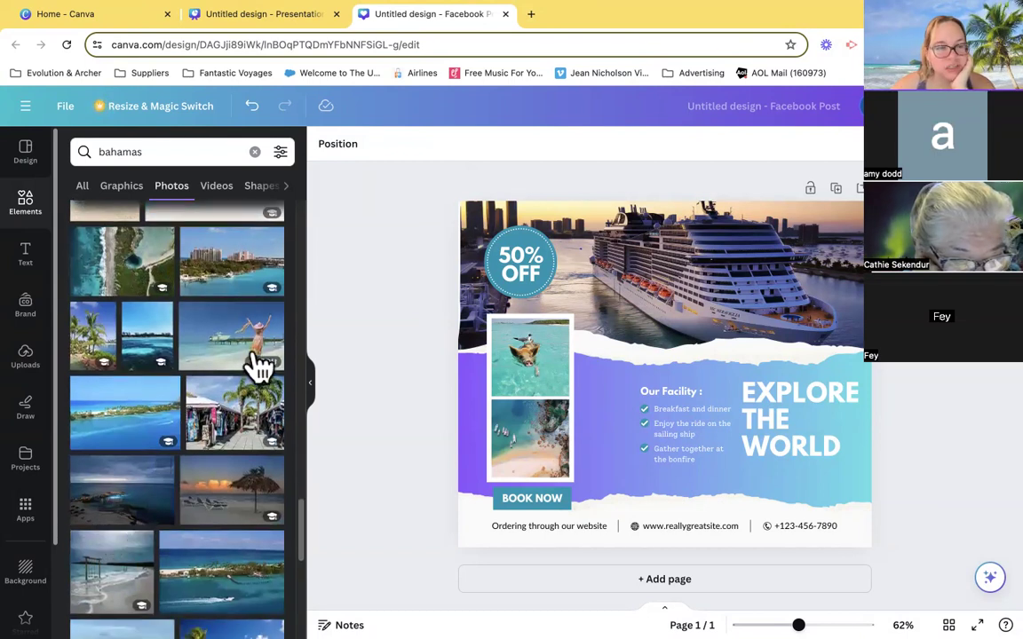
mouse_move(262, 371)
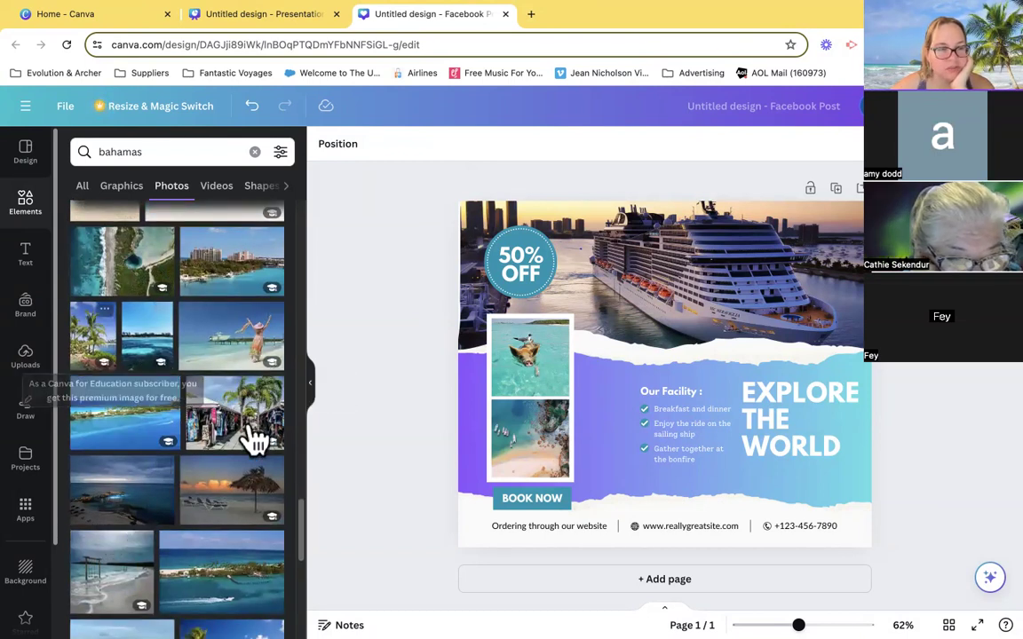
scroll(219, 492, down, 1)
scroll(216, 492, down, 5)
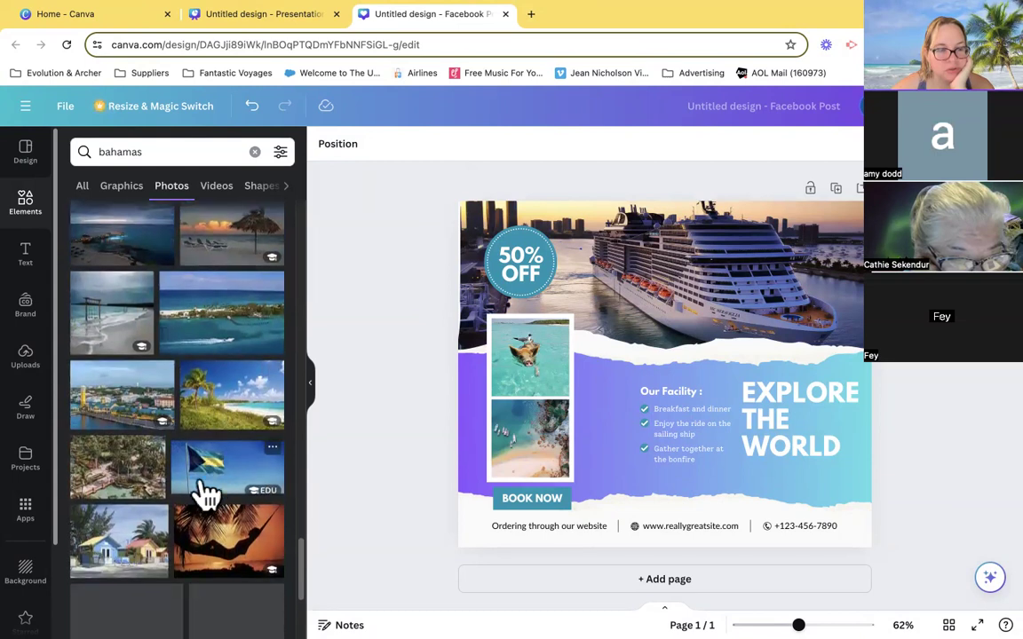
scroll(106, 551, down, 2)
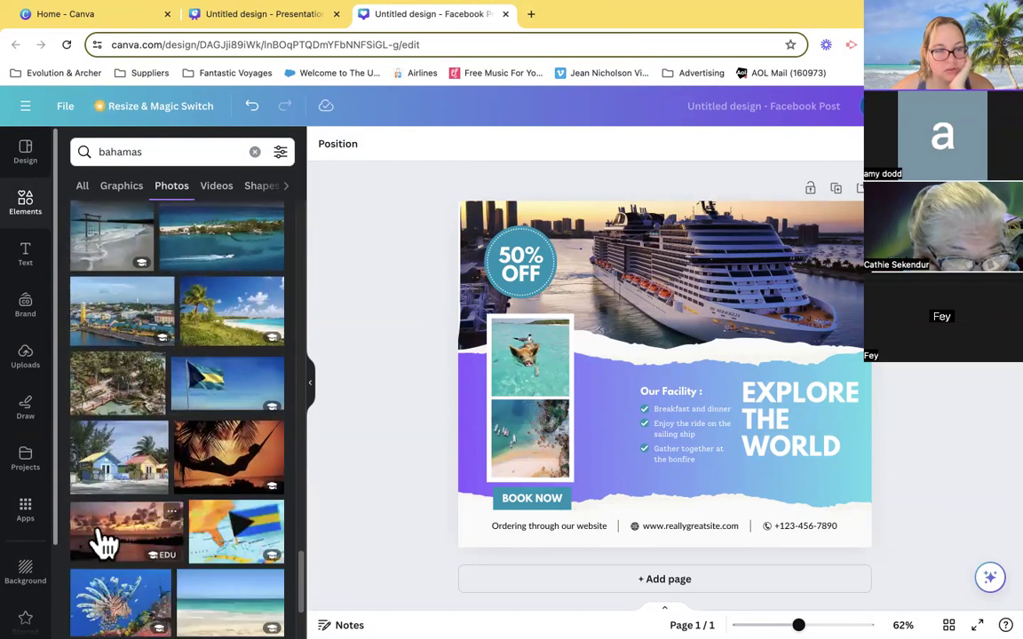
scroll(142, 575, down, 6)
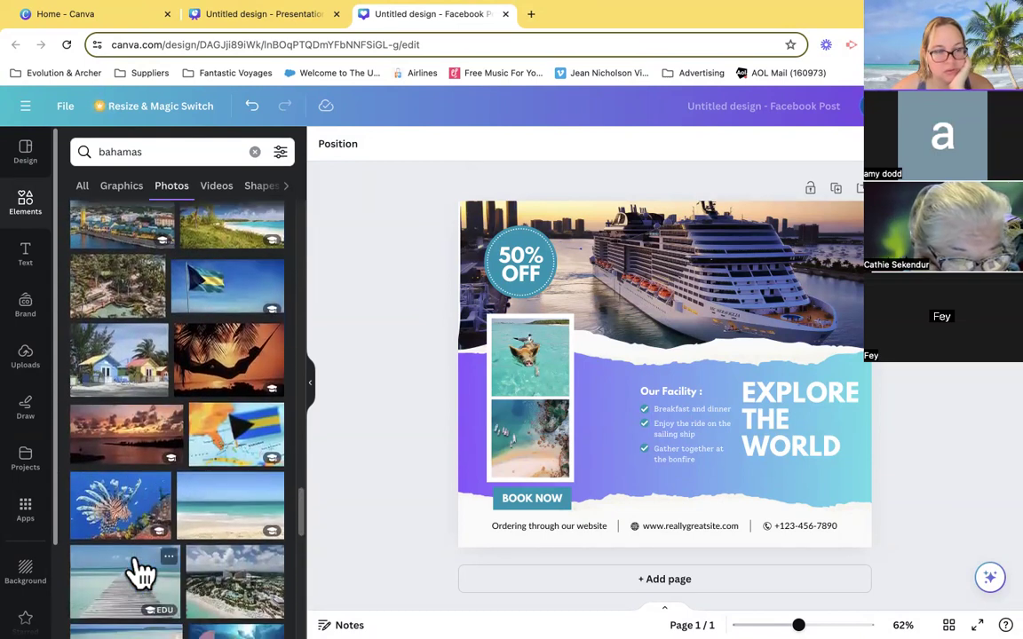
scroll(142, 575, down, 5)
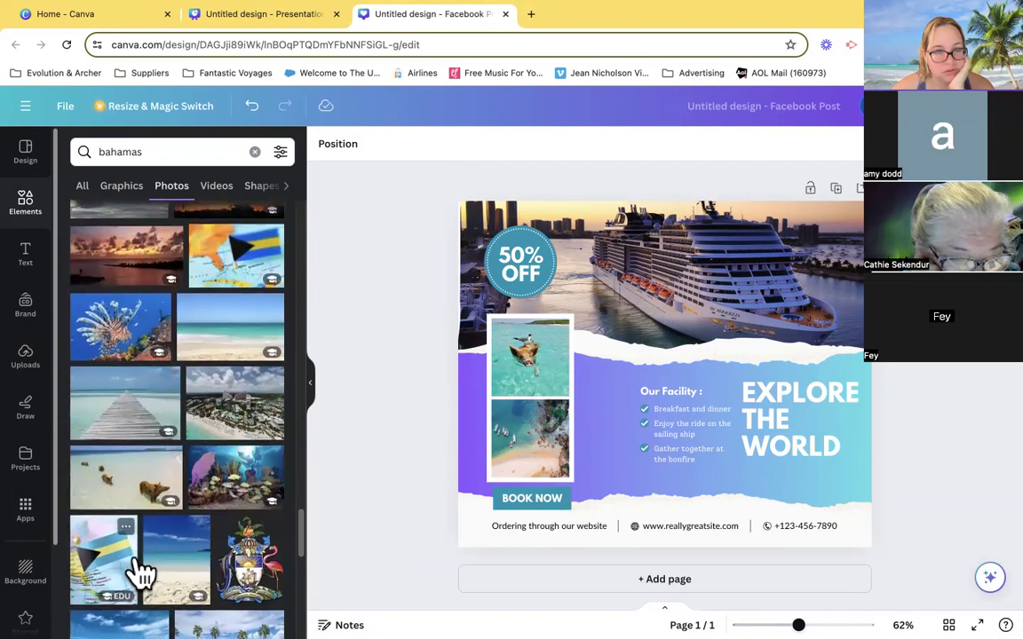
scroll(142, 575, down, 4)
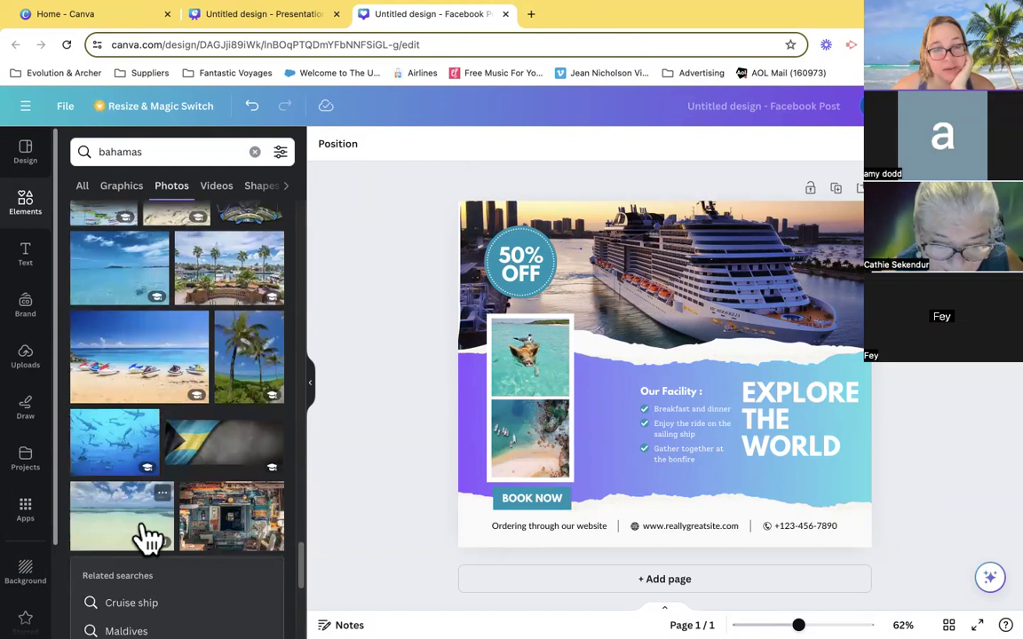
scroll(142, 555, down, 5)
scroll(160, 544, down, 5)
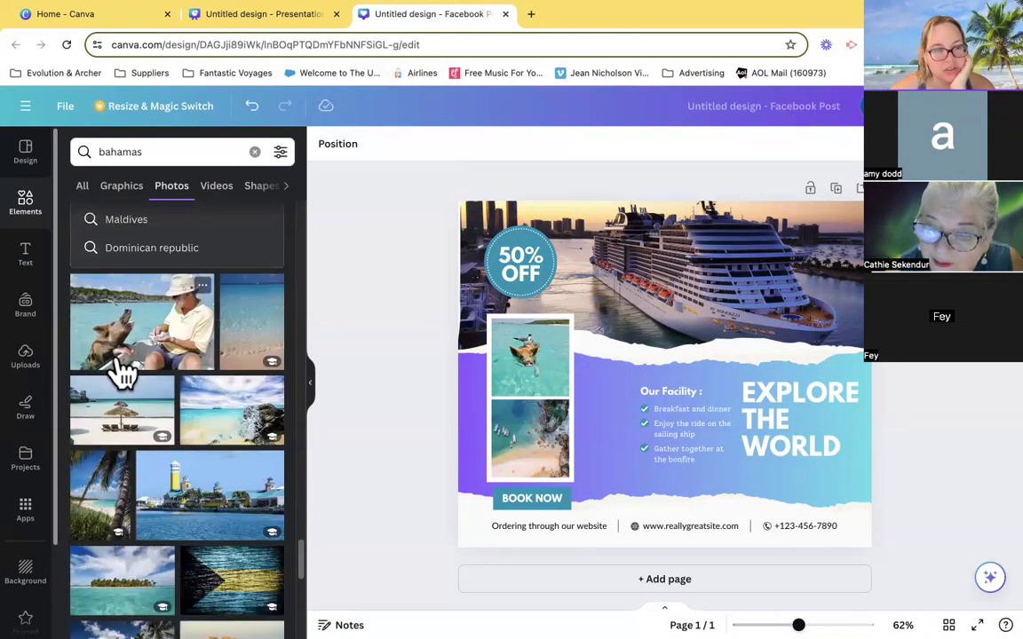
scroll(231, 457, down, 6)
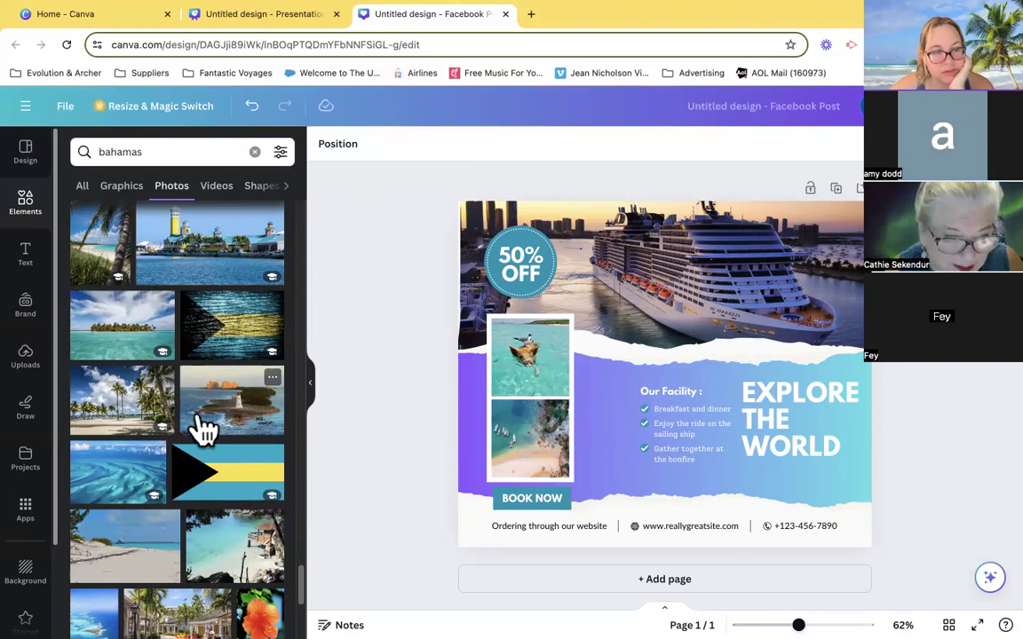
scroll(206, 428, down, 4)
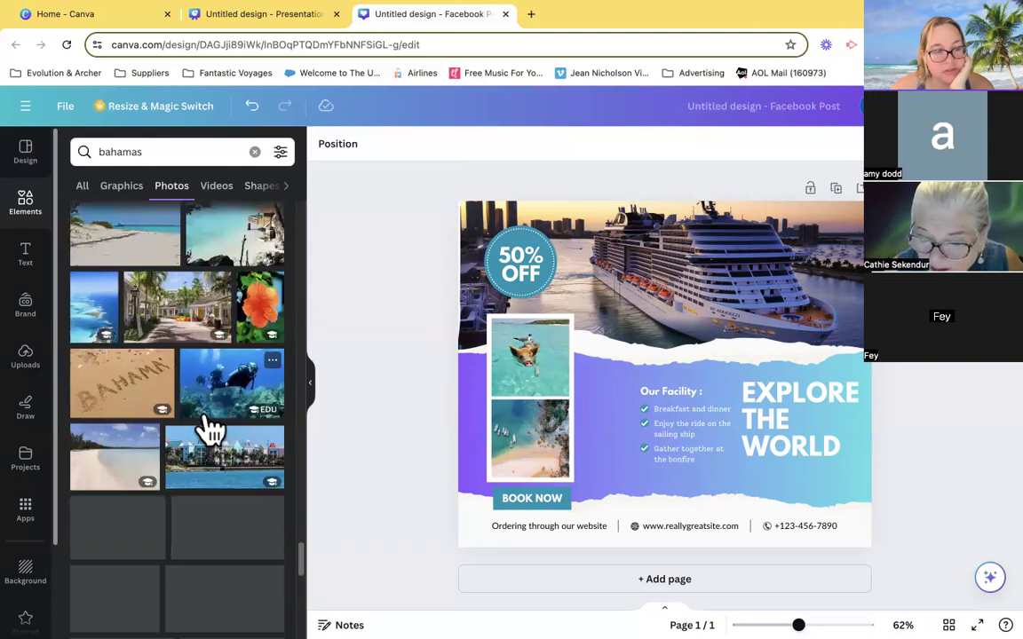
scroll(222, 544, down, 1)
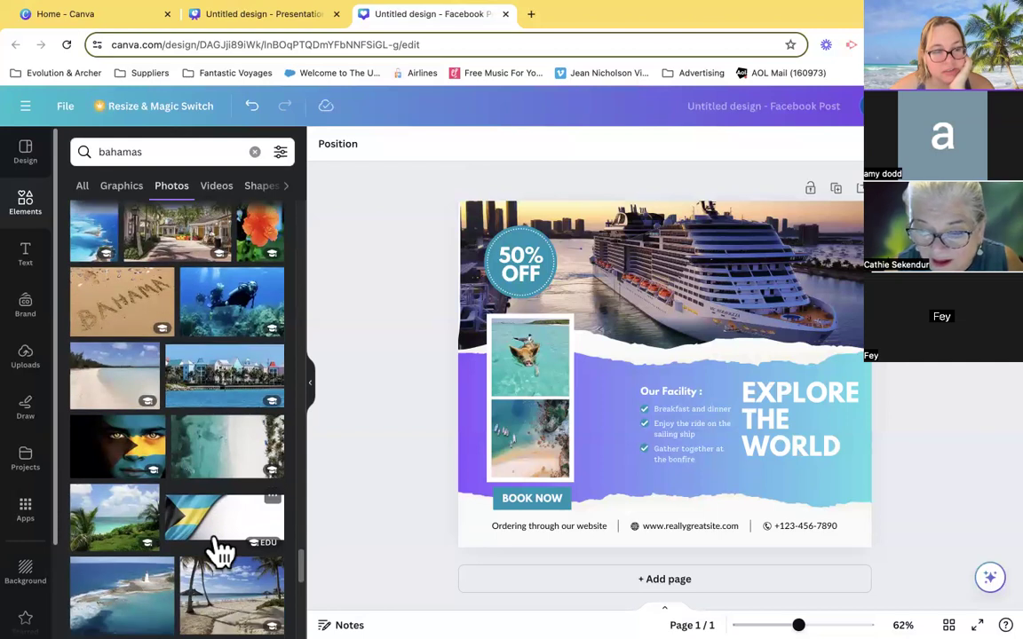
scroll(220, 548, down, 3)
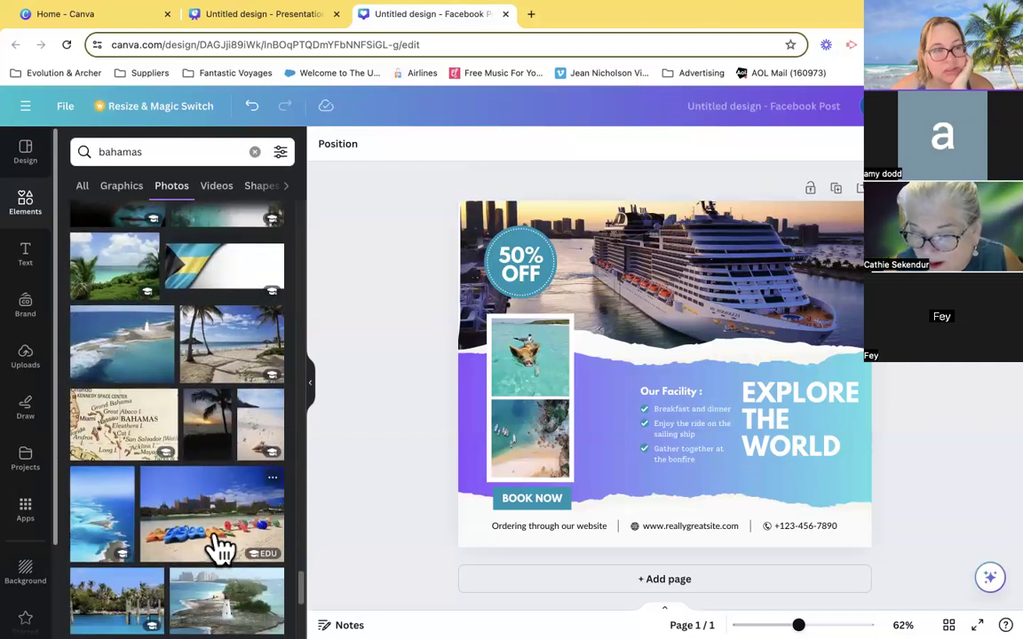
scroll(247, 473, down, 1)
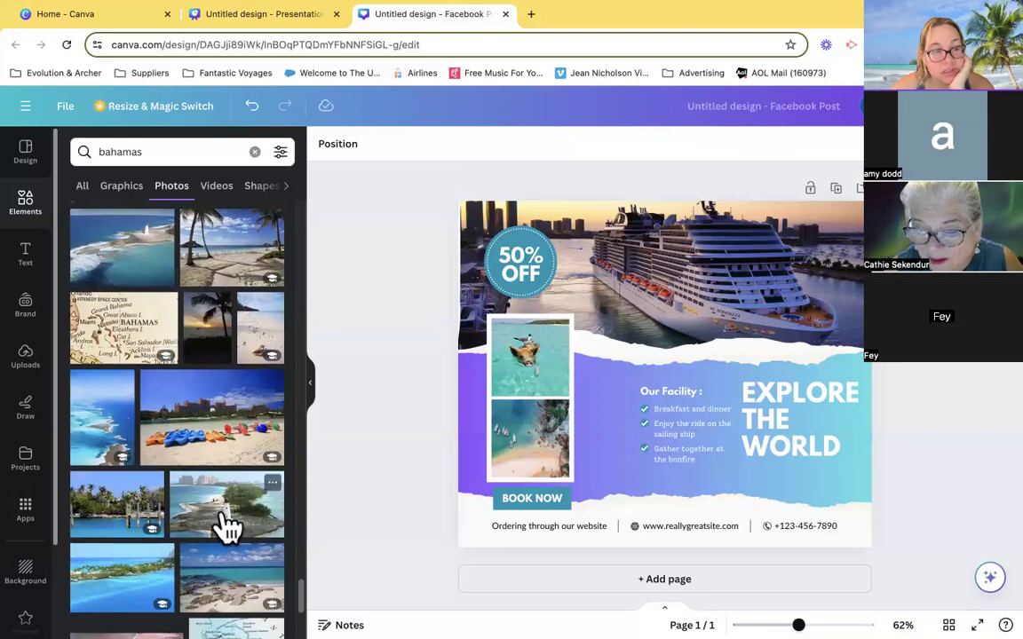
drag(217, 522, 508, 458)
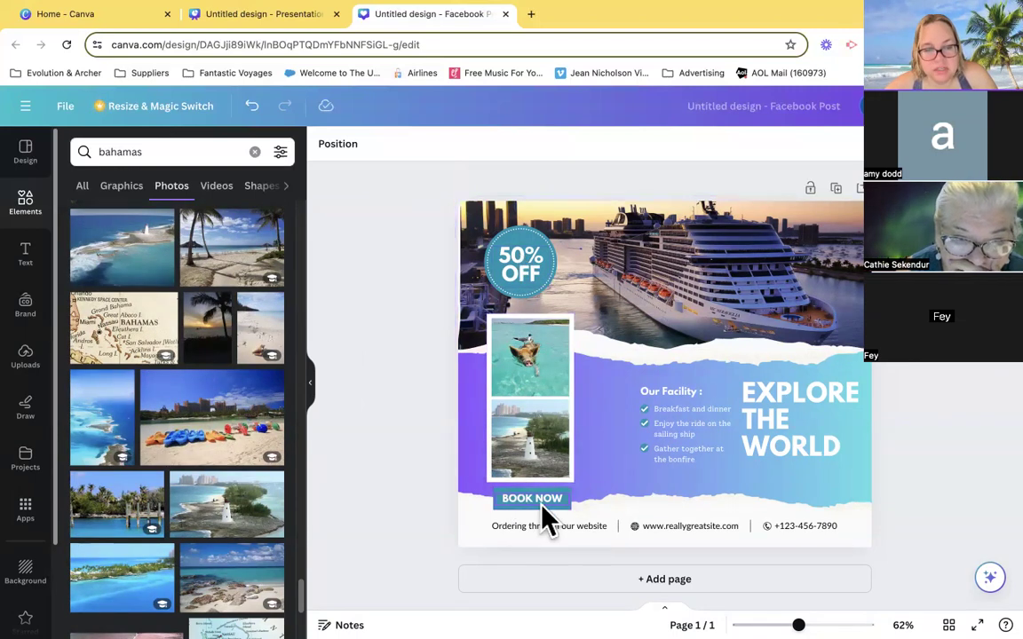
- Replace the EXPLORE THE WORLD heading text with "CRUISE SPECIAL"
double_click(660, 391)
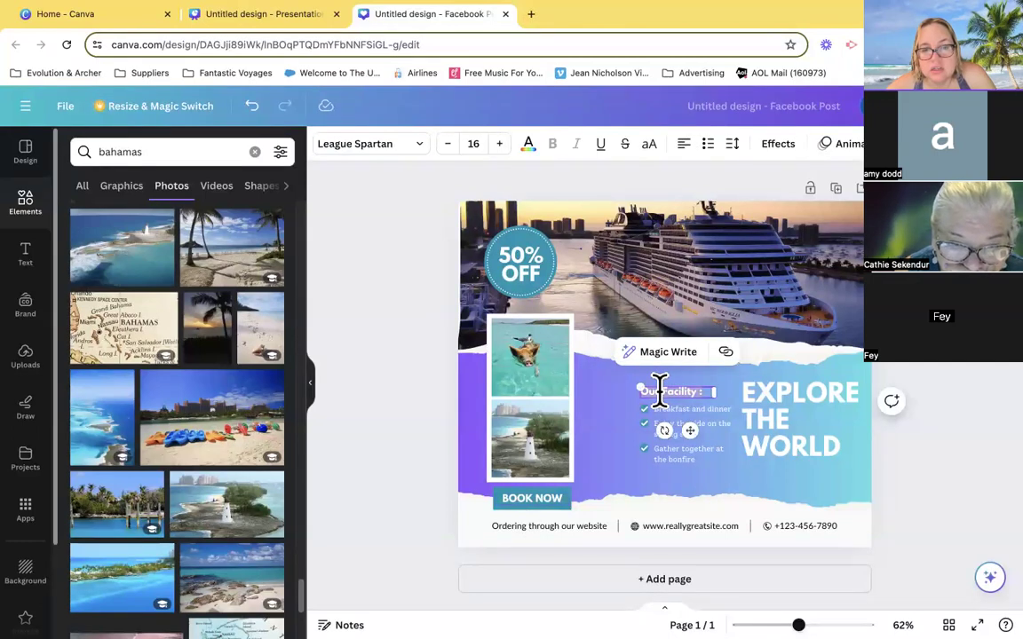
double_click(823, 434)
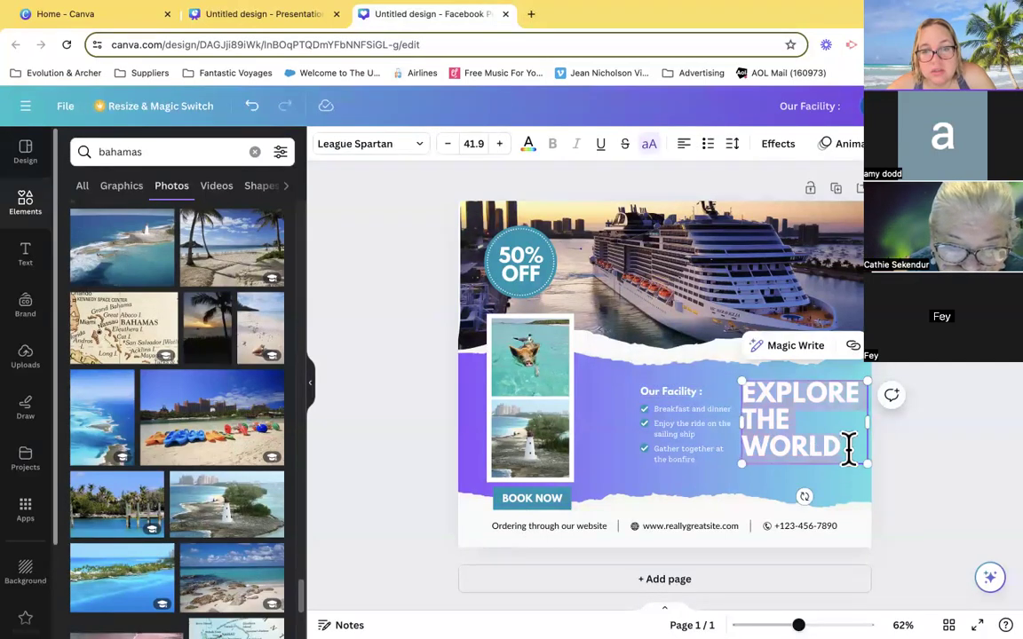
text(C)
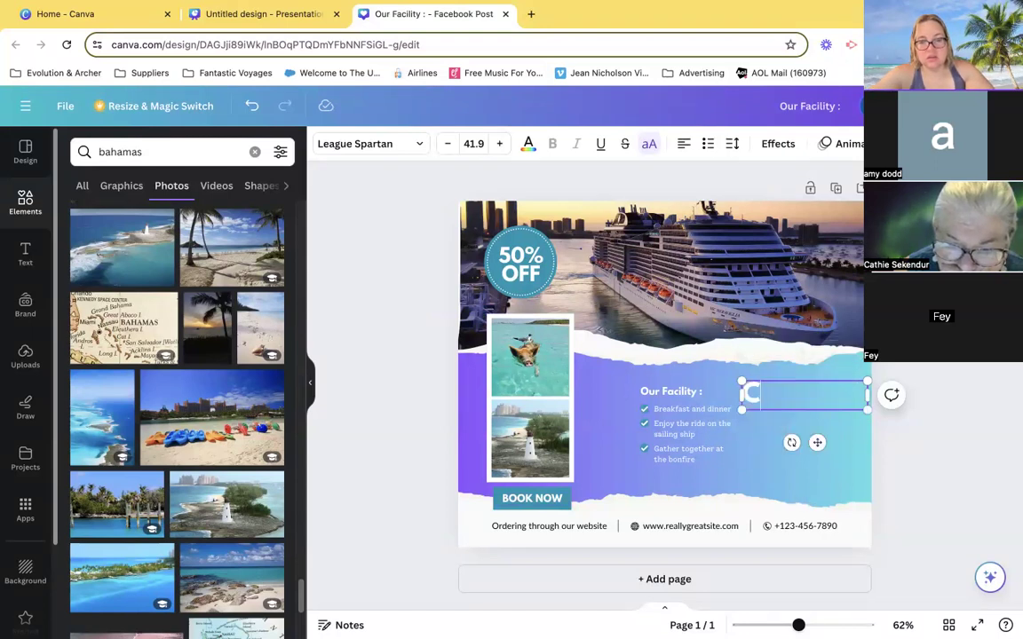
text(RUISE)
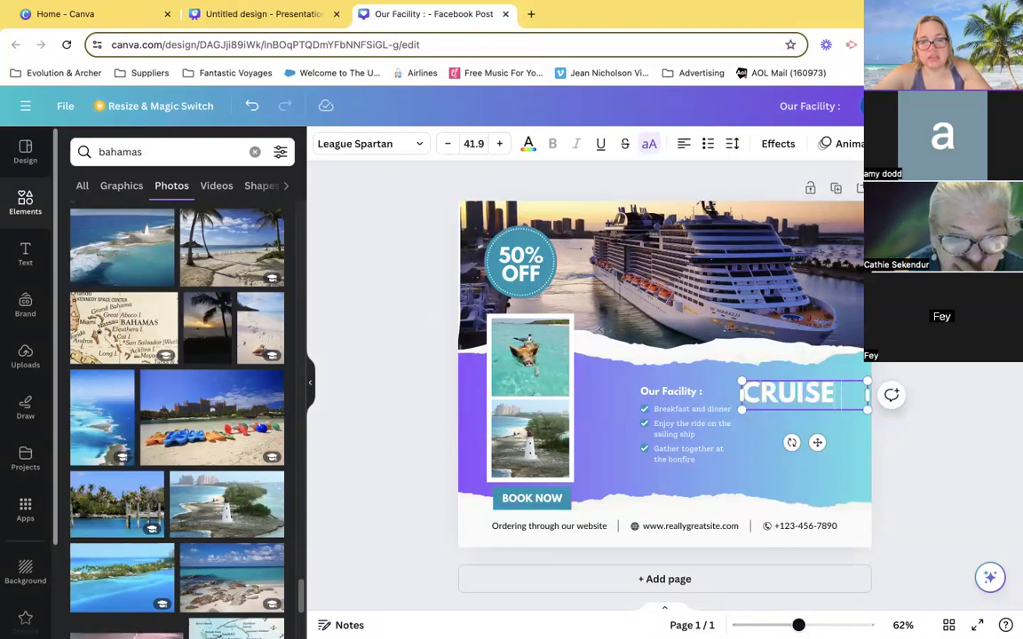
text( SPECIAL)
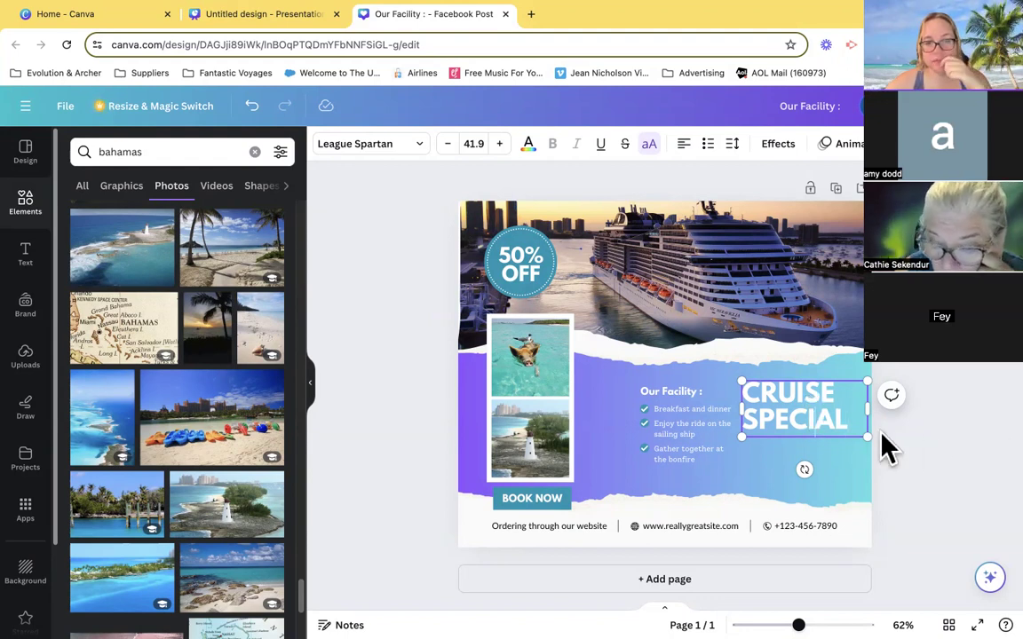
- Center-align the whole CRUISE SPECIAL heading within its text box
drag(857, 418, 743, 404)
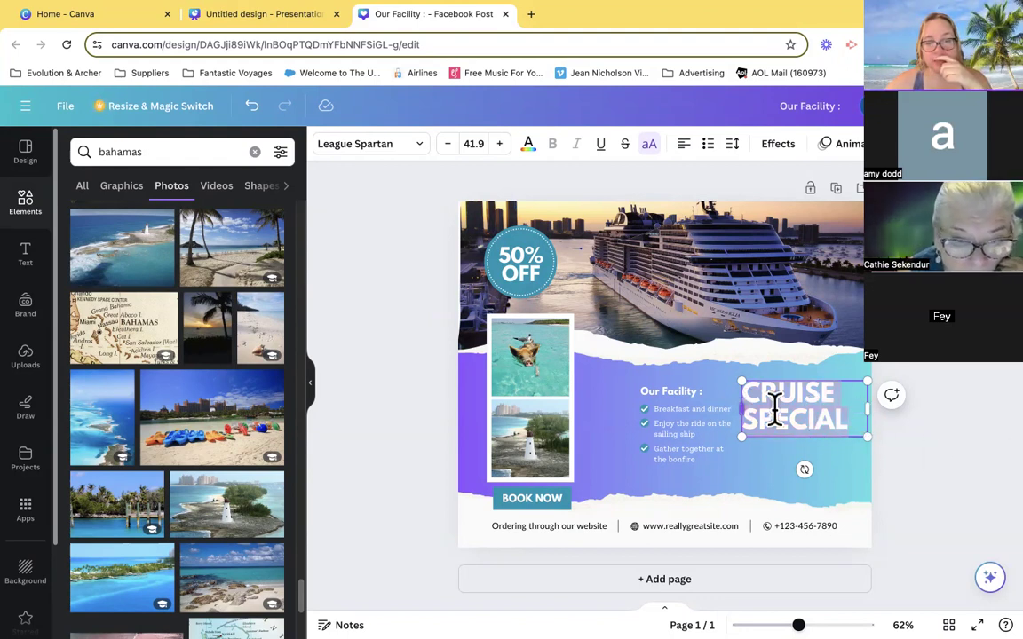
double_click(851, 415)
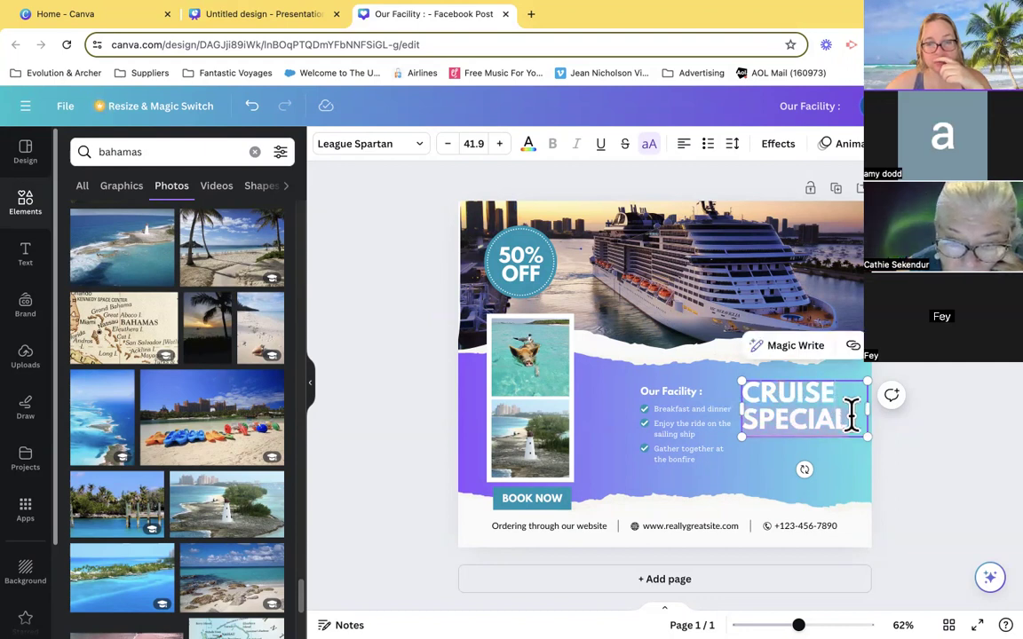
click(855, 415)
triple_click(855, 417)
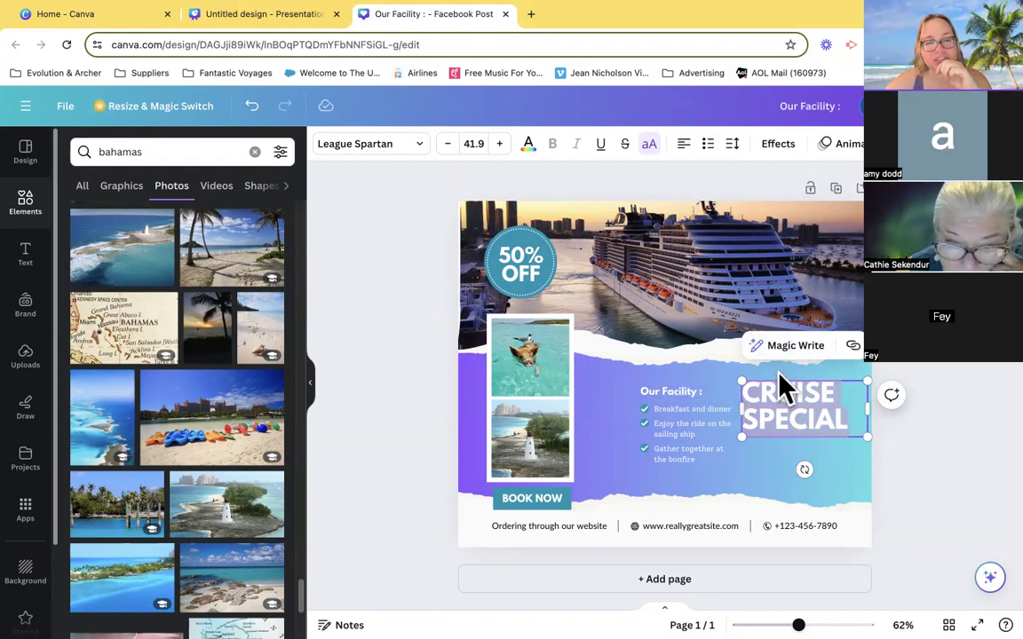
click(686, 148)
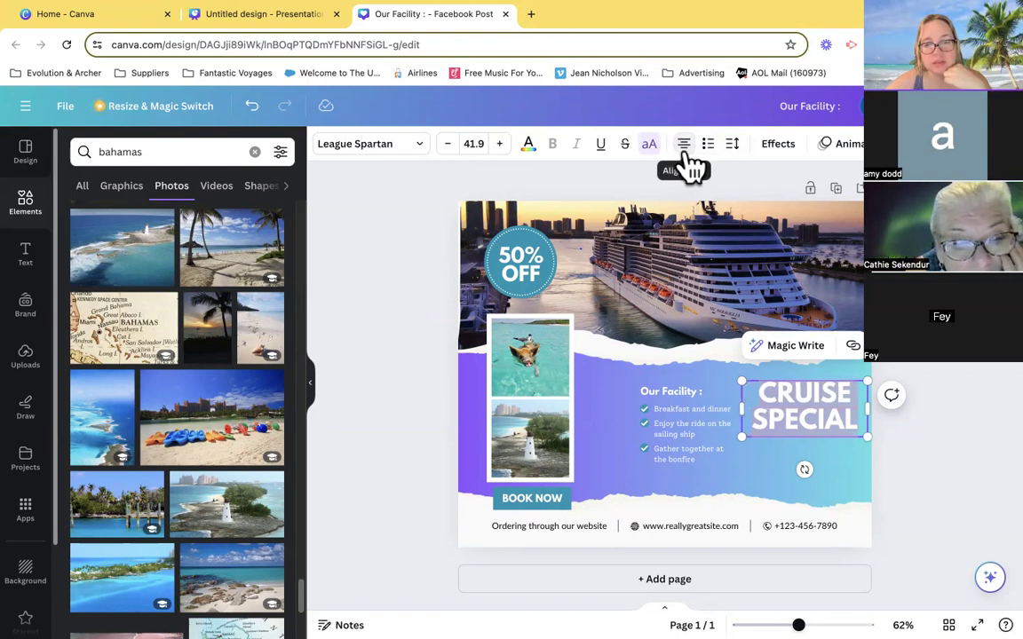
- Look through the font style categories and the document text styles available for the CRUISE SPECIAL heading
click(367, 151)
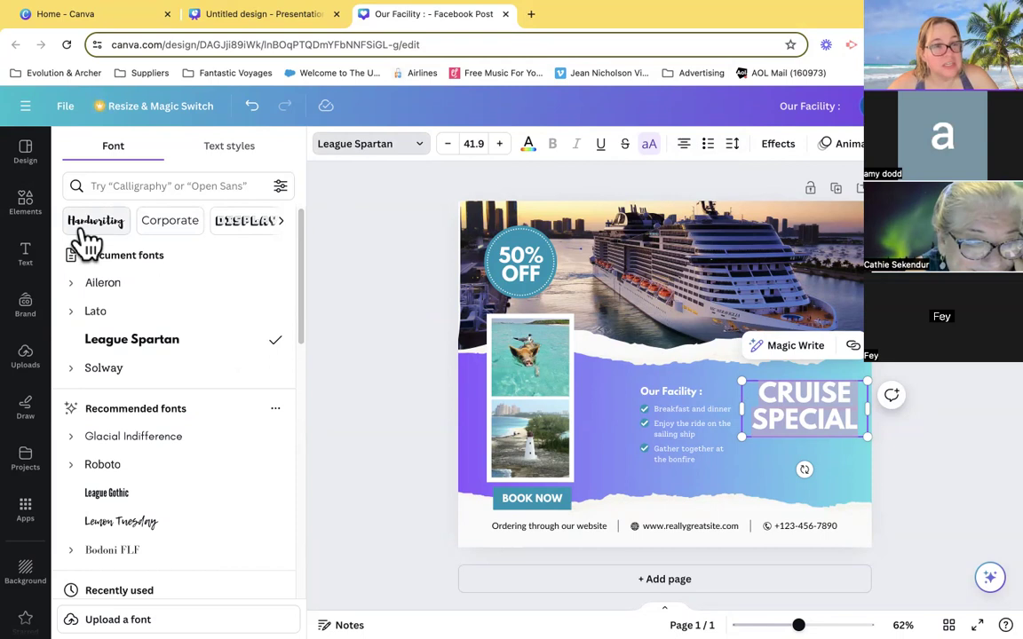
click(280, 222)
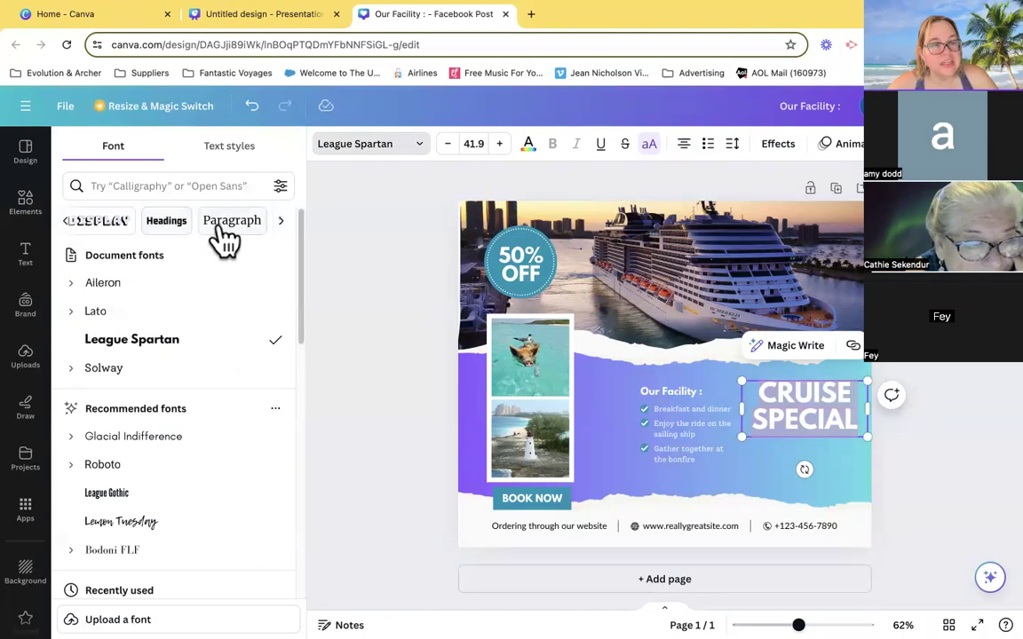
click(283, 222)
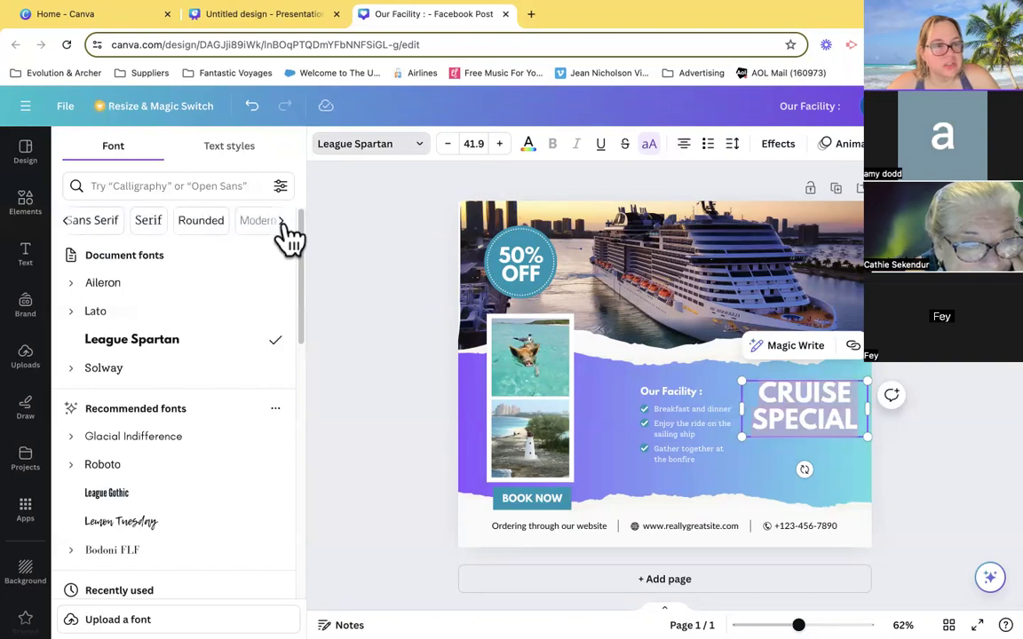
click(282, 222)
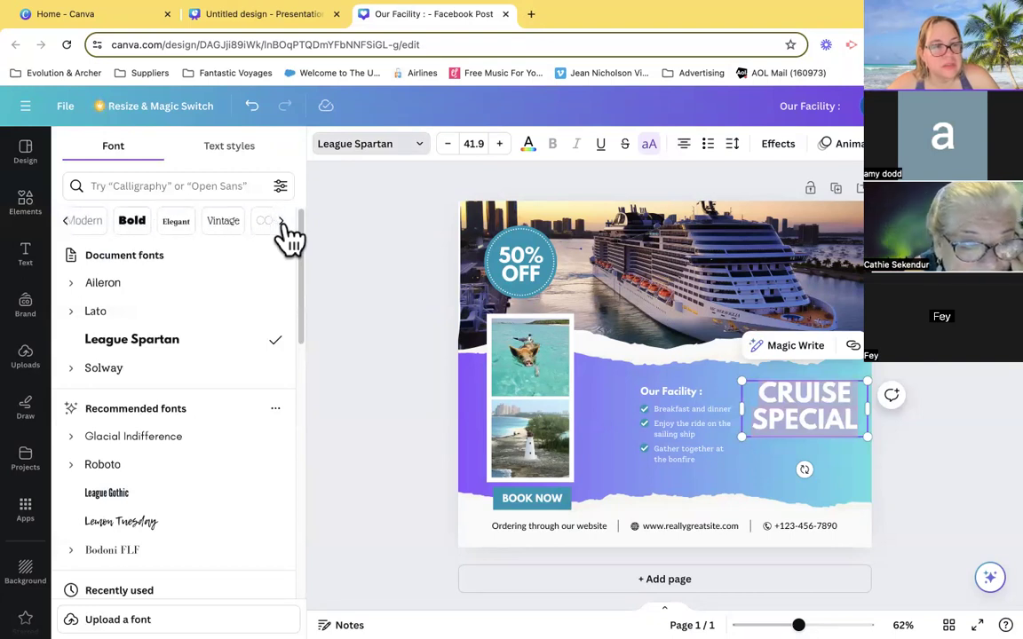
click(67, 223)
click(67, 223)
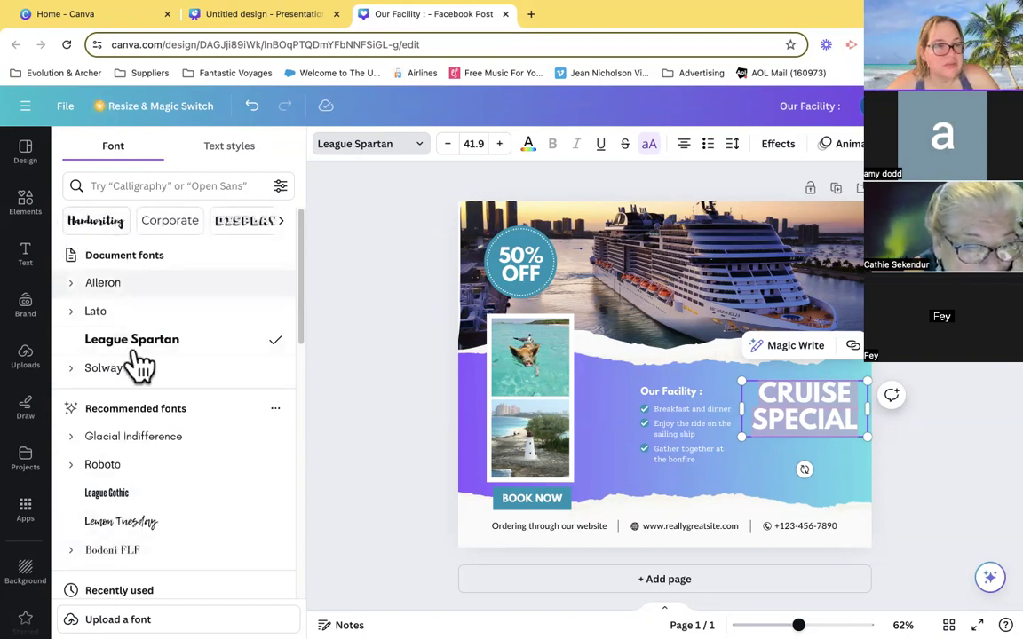
click(235, 155)
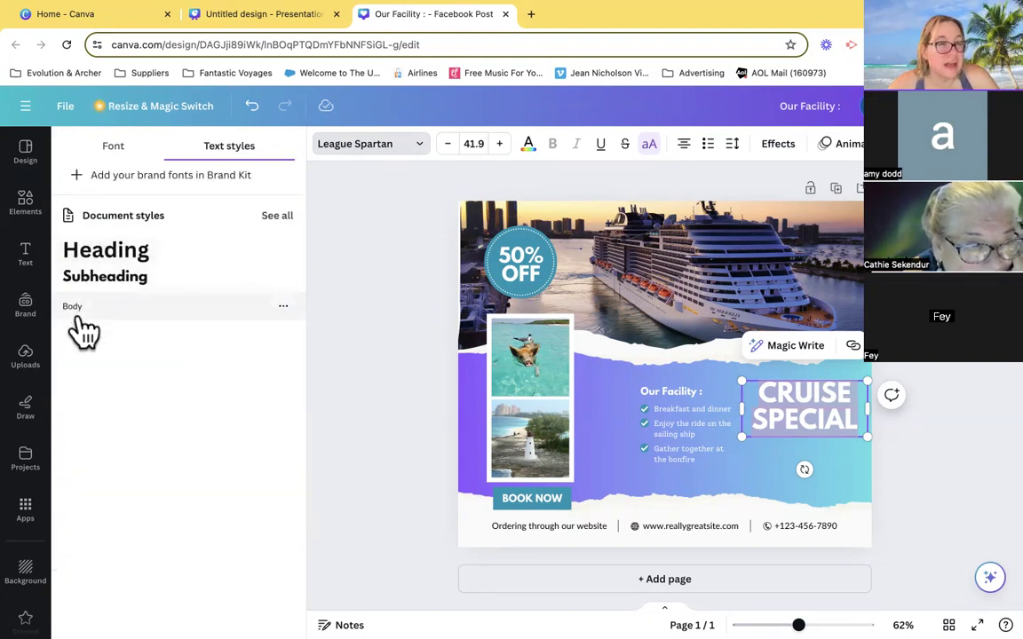
click(114, 150)
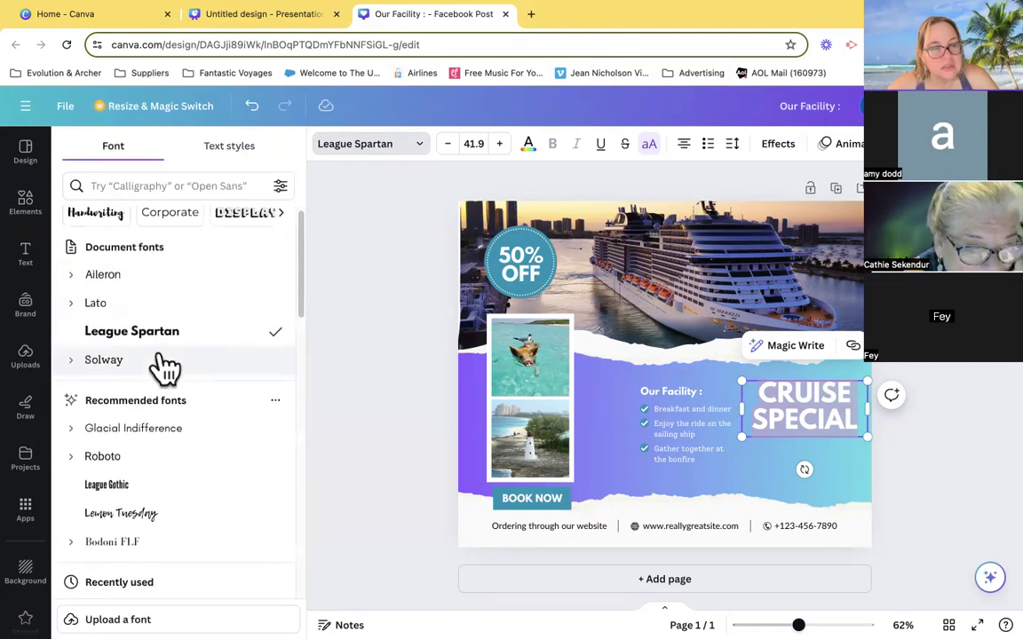
- Set the CRUISE SPECIAL heading's font to More Sugar from the recently used fonts
scroll(196, 409, down, 3)
scroll(224, 460, down, 3)
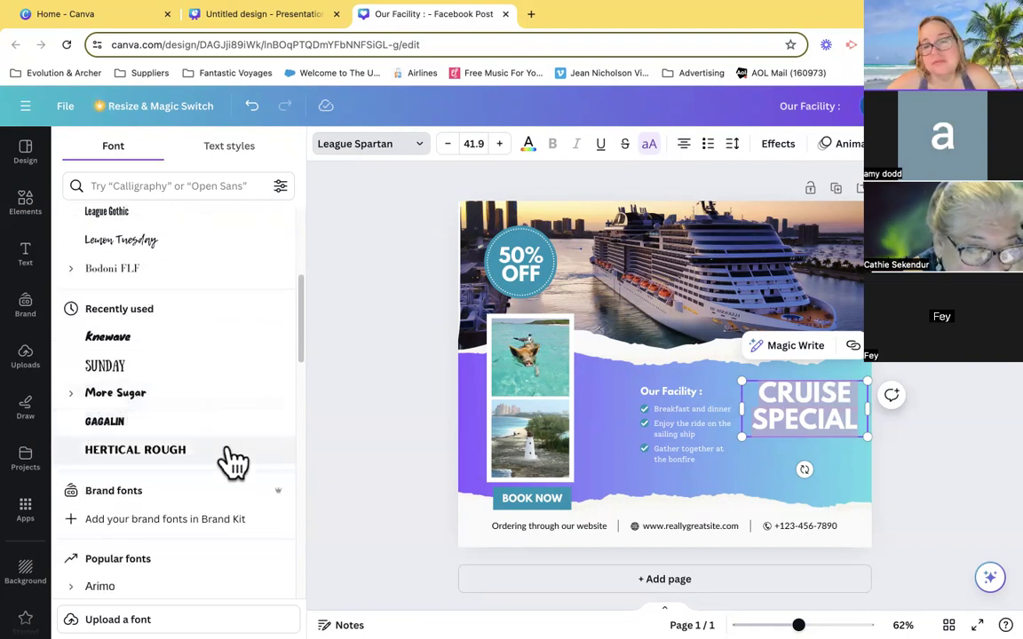
scroll(203, 458, down, 1)
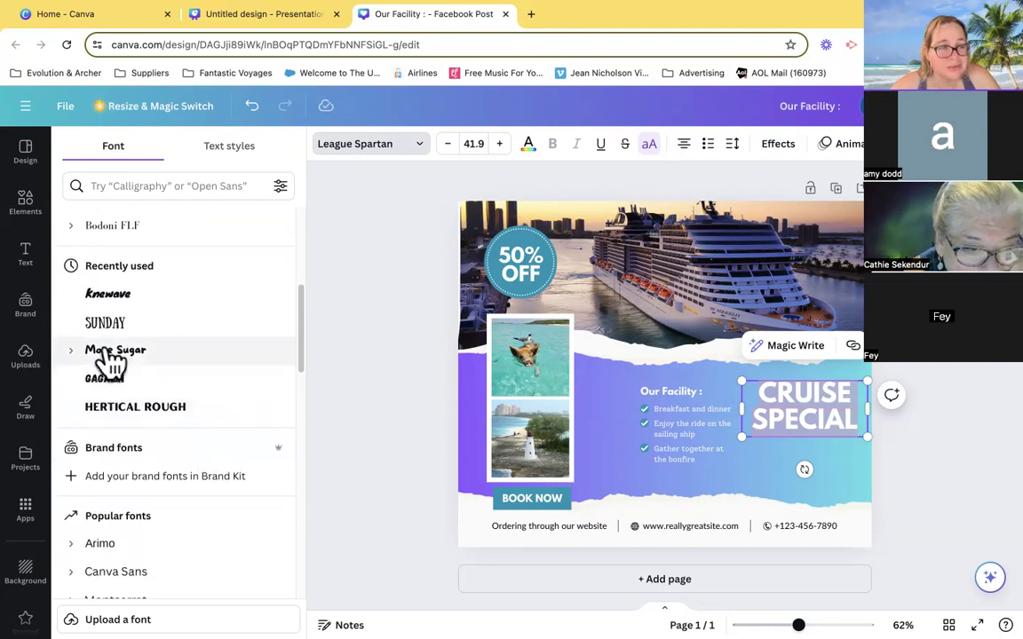
click(111, 351)
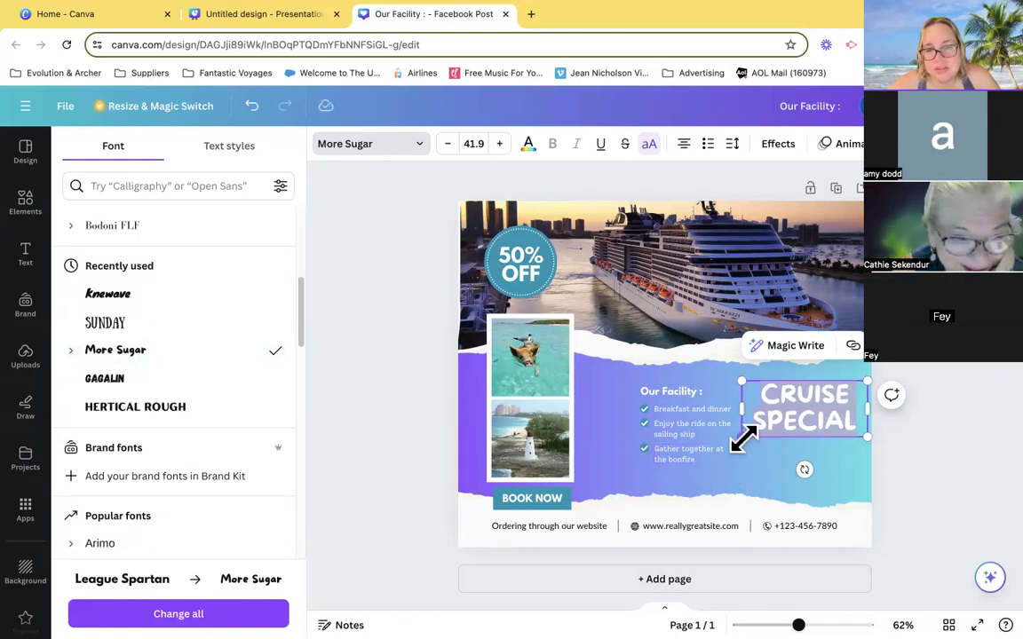
- Enlarge the CRUISE SPECIAL heading to font size 53.7 and shift it right, clear of the facility list
drag(743, 436, 708, 454)
click(955, 460)
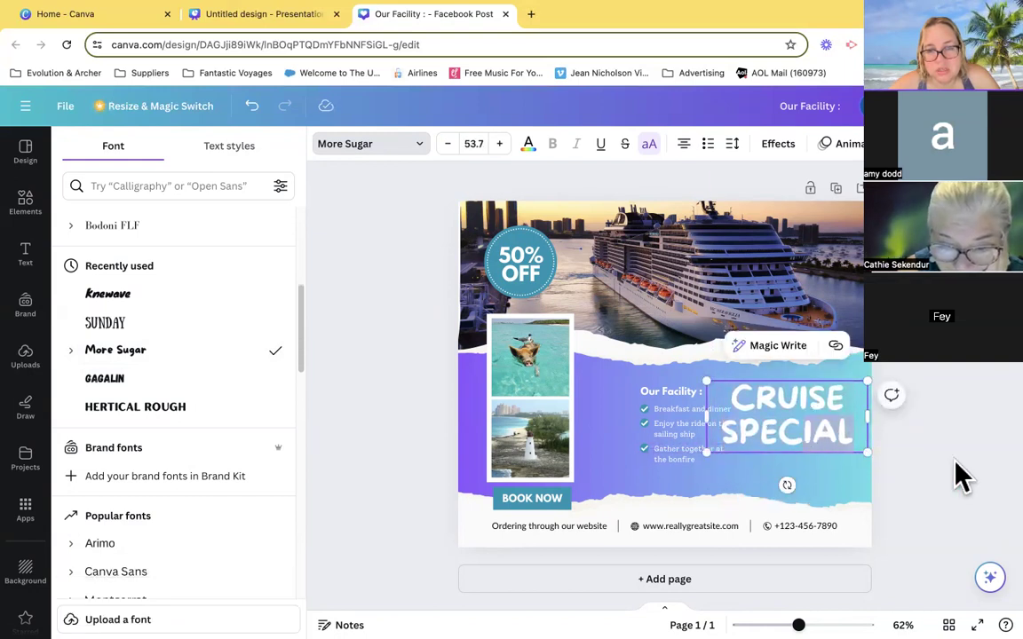
click(978, 478)
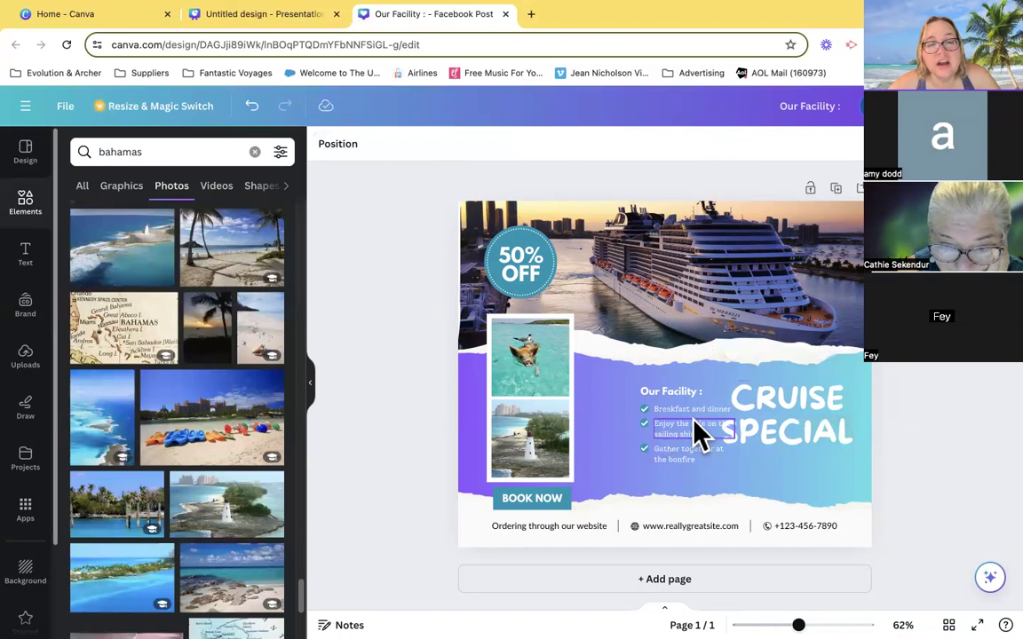
click(802, 442)
drag(802, 442, 828, 449)
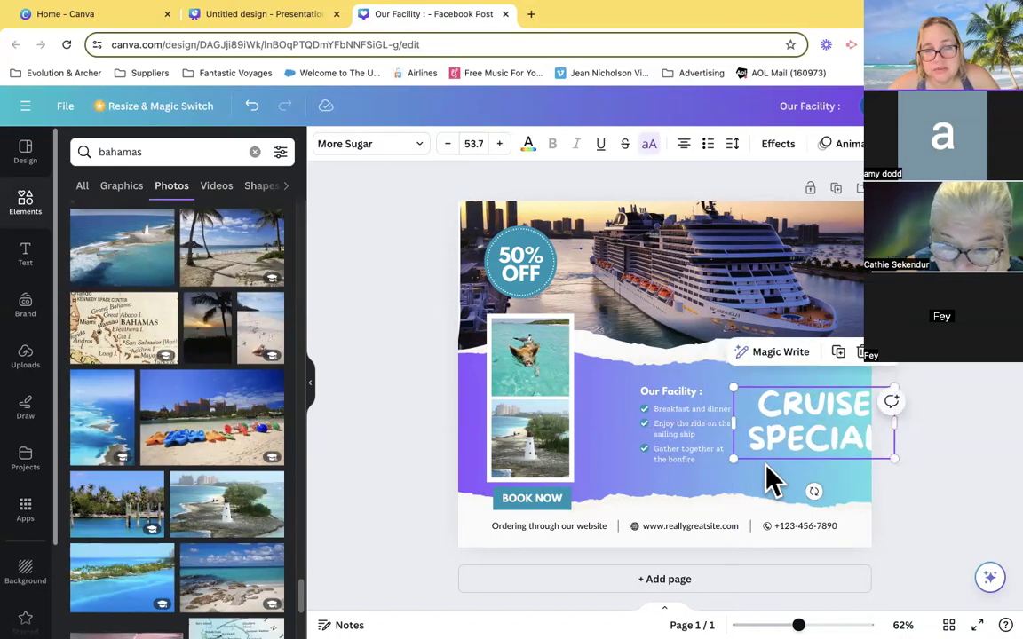
- Group the Our Facility heading with its checklist and enlarge the group up and to the left, toward the photo frame
click(673, 492)
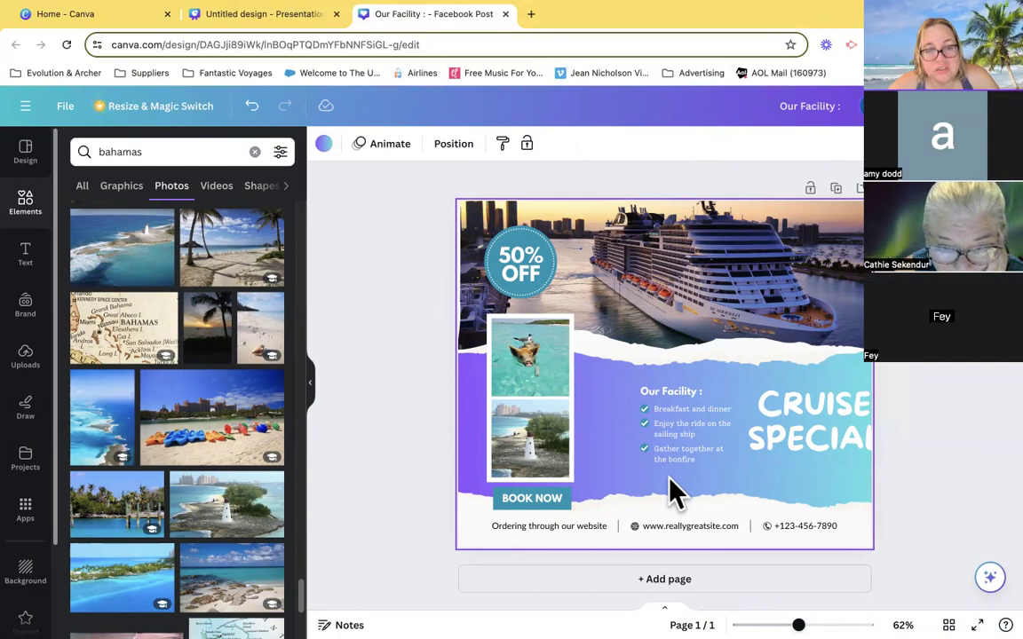
click(645, 400)
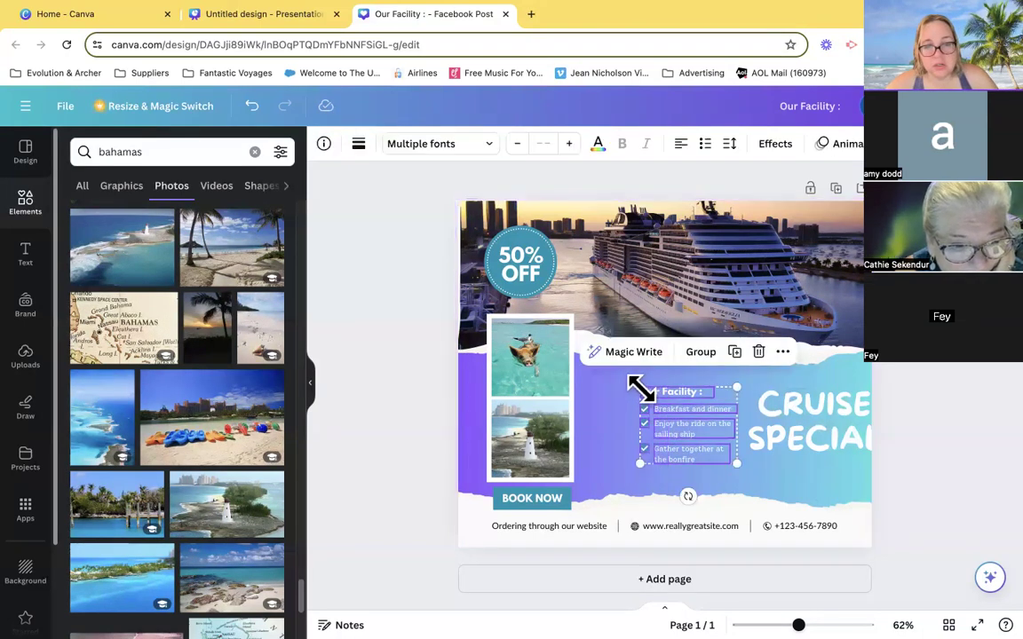
click(700, 353)
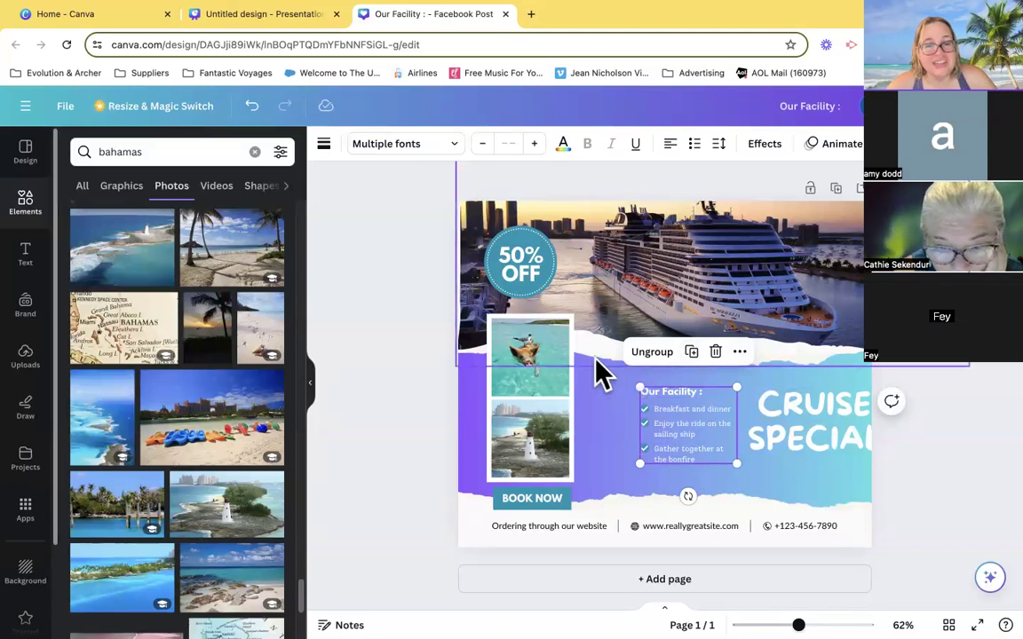
drag(634, 384, 598, 354)
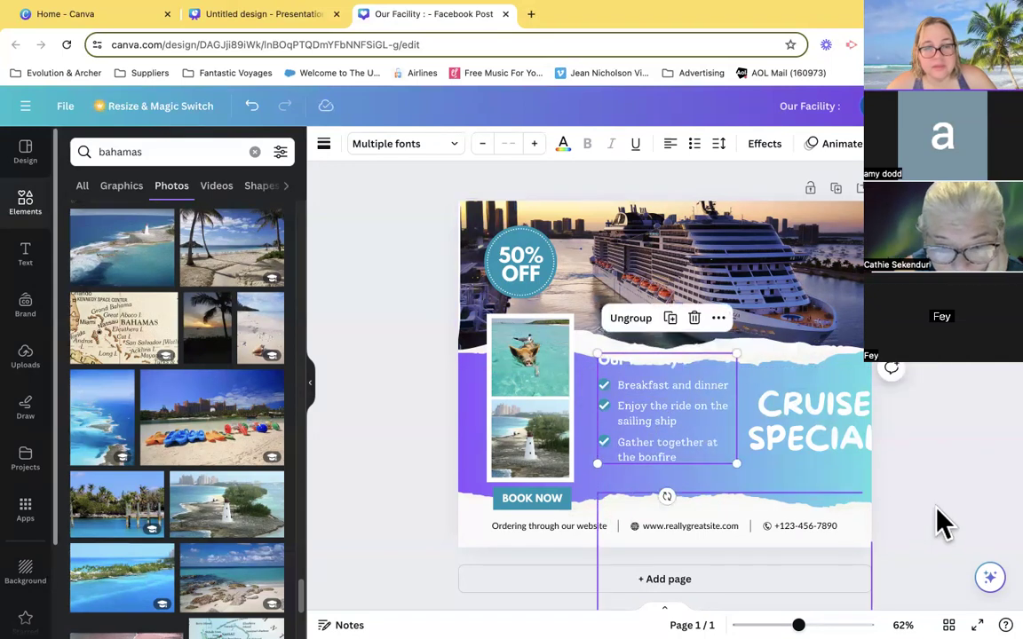
- Move the facility group slightly left and down within the gradient band, and ungroup it
click(935, 465)
mouse_move(672, 440)
mouse_down()
mouse_move(660, 439)
mouse_move(663, 448)
mouse_up()
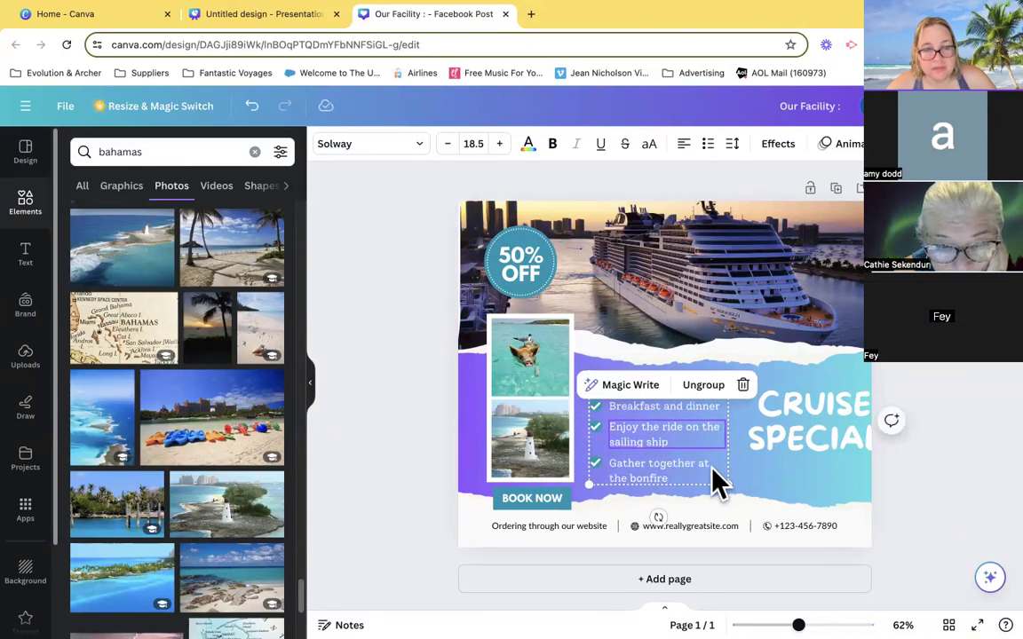
click(716, 389)
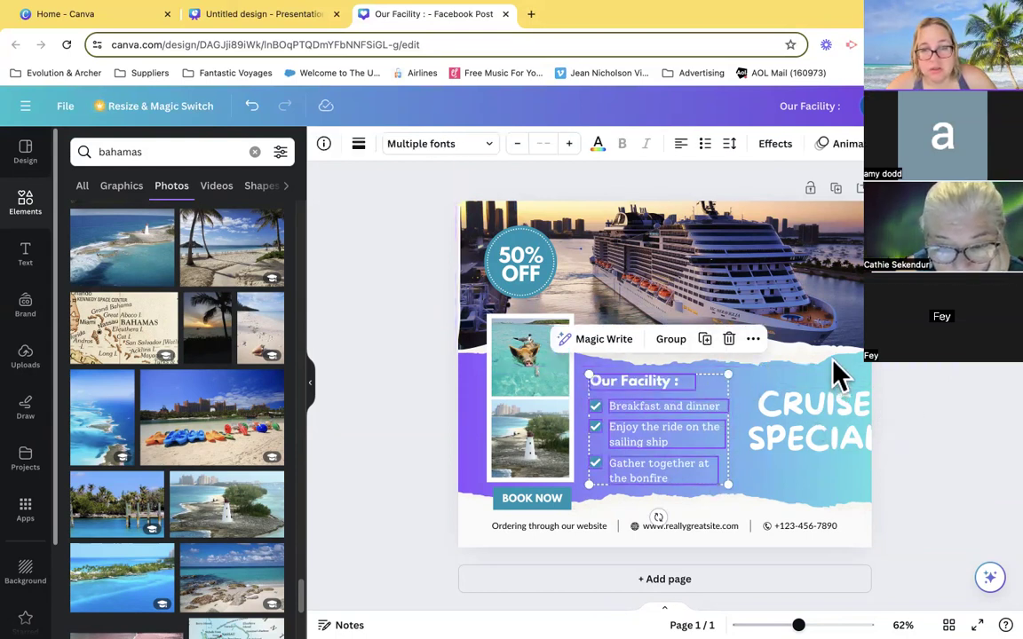
- Move the CRUISE SPECIAL heading back left so its text box ends at the page's right edge
drag(844, 404, 823, 410)
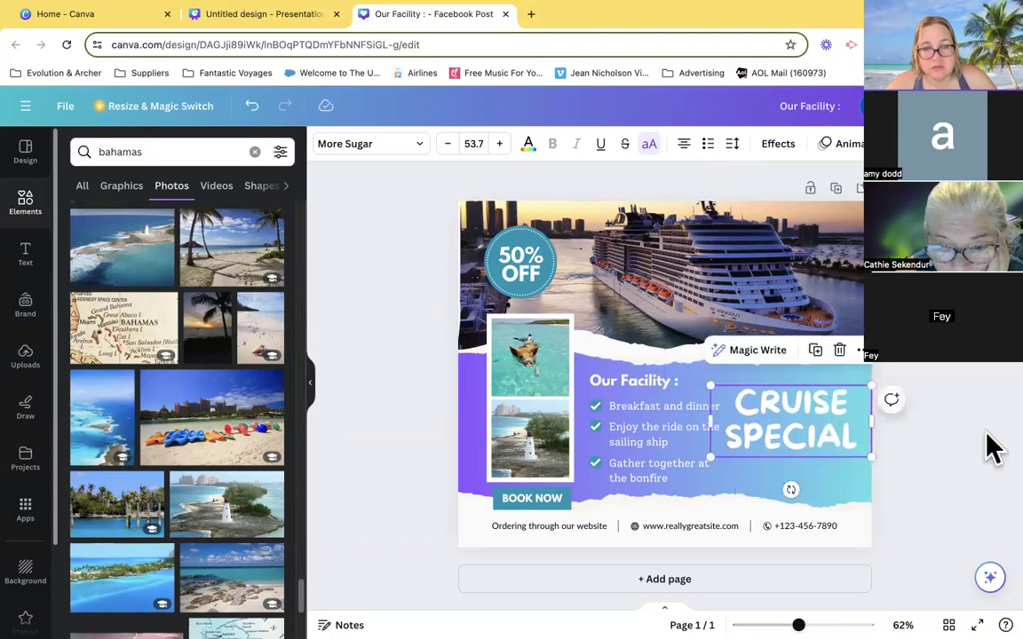
click(932, 448)
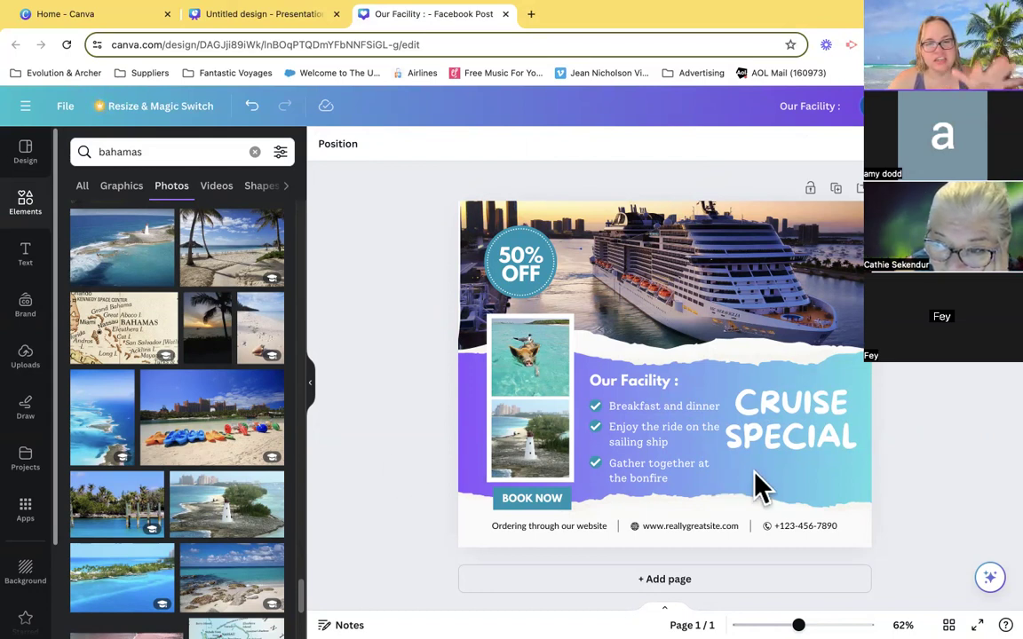
- Re-enter the line break before SPECIAL in the heading and nudge the heading slightly right, away from the checklist
click(772, 435)
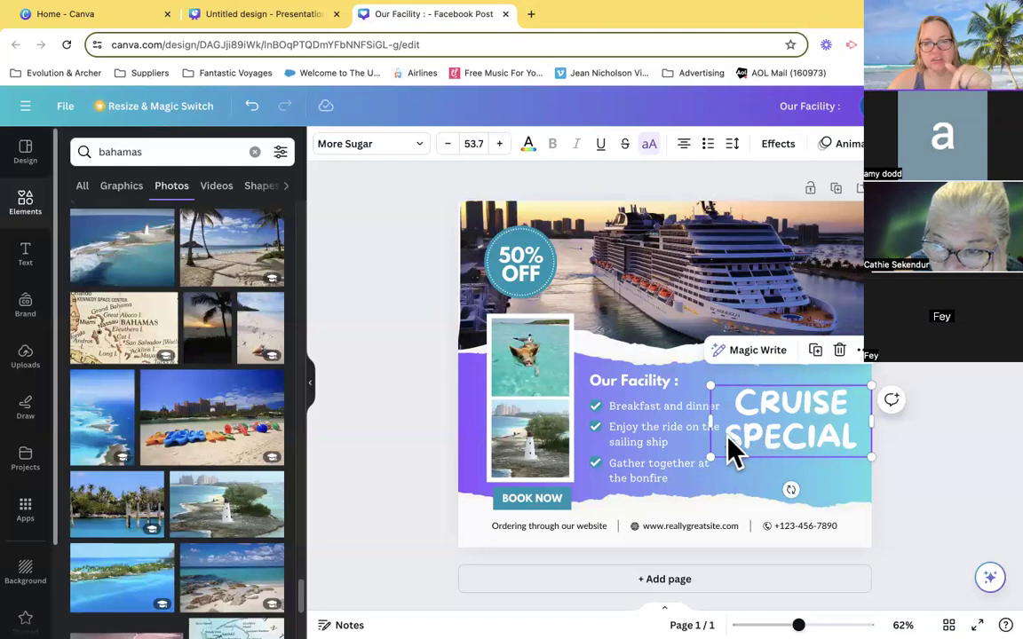
click(726, 449)
click(744, 451)
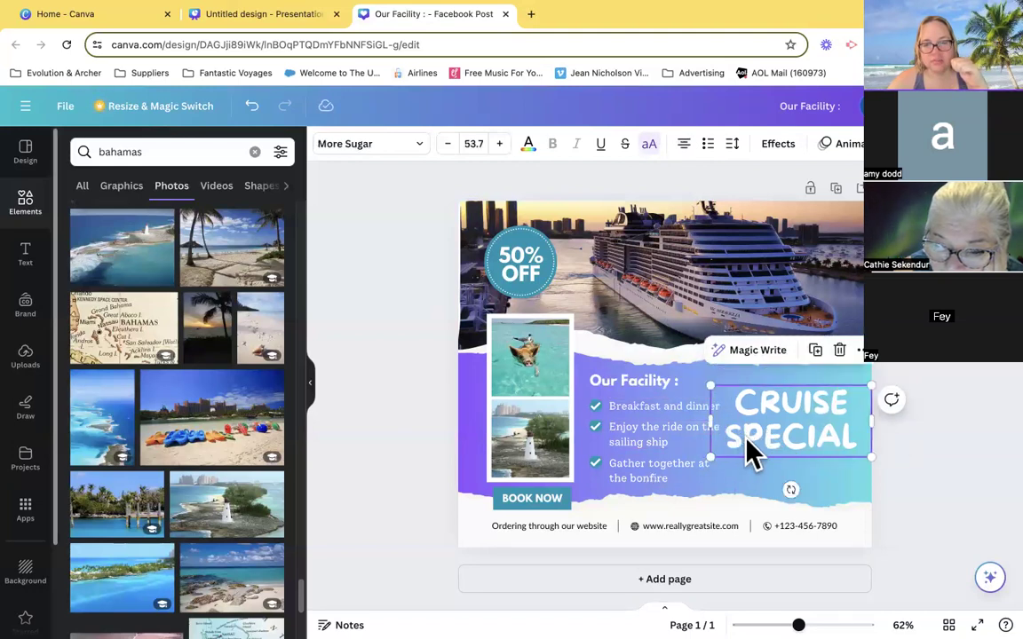
click(725, 440)
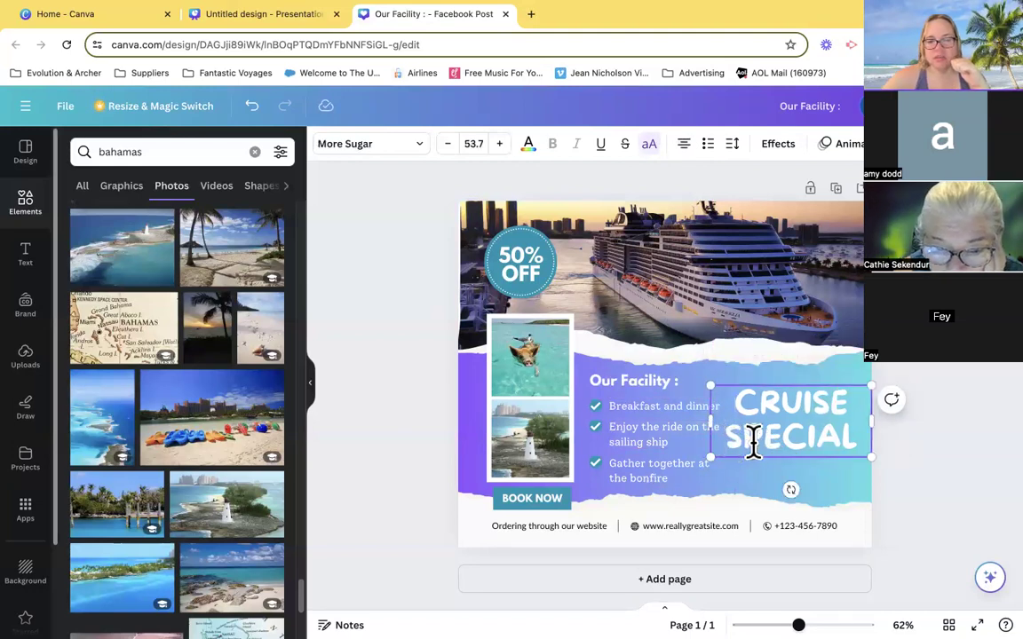
key(BackSpace)
key(Return)
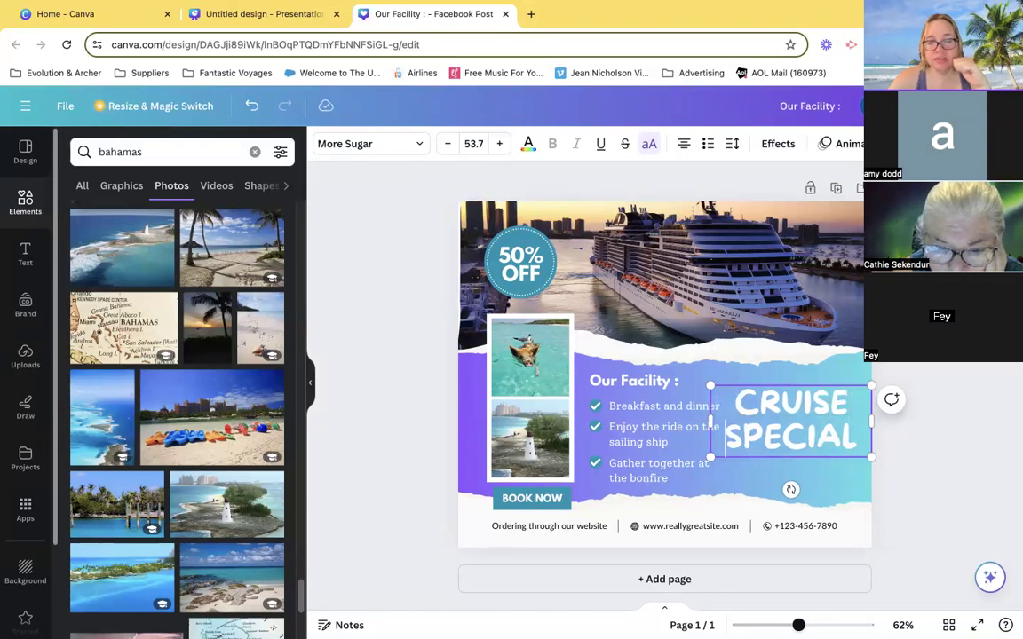
click(951, 467)
drag(804, 444, 812, 449)
- Replace the Our Facility heading with "Details:" and the first checklist item with "Cruise from NYC"
click(625, 382)
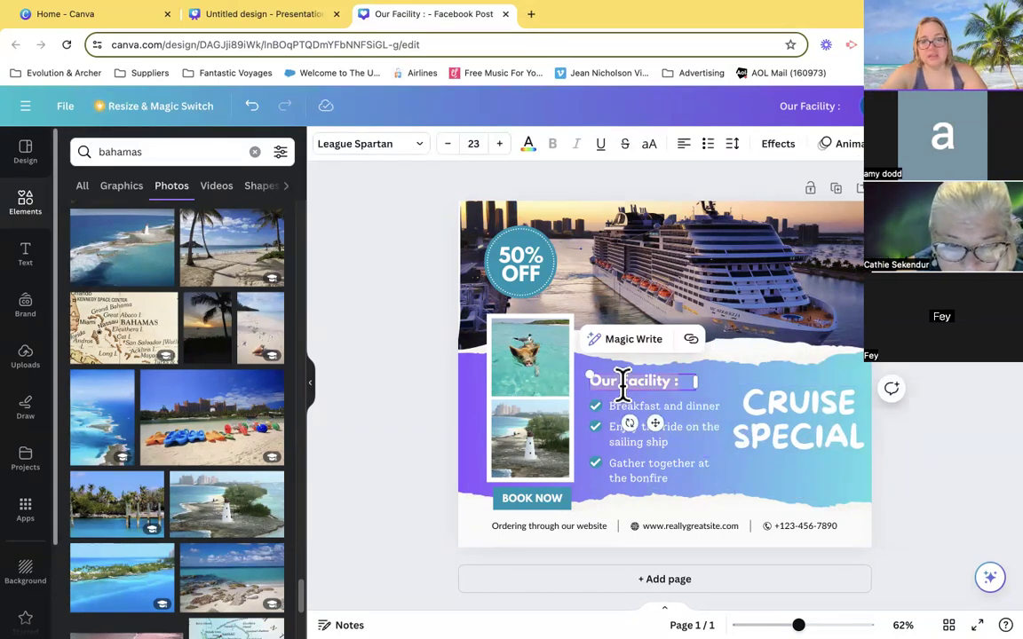
text(Details:)
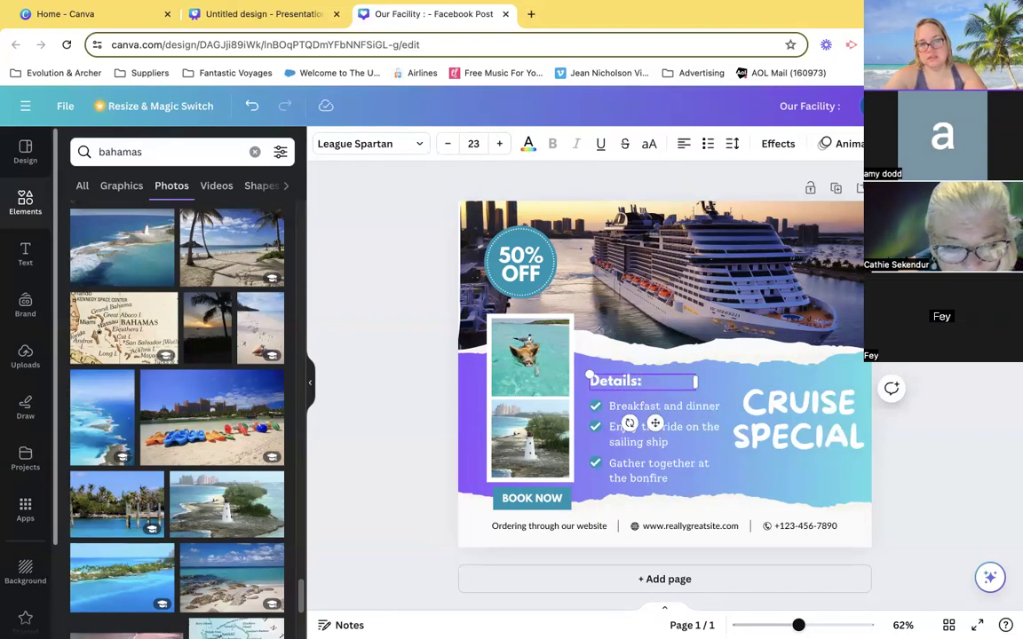
click(621, 411)
click(621, 410)
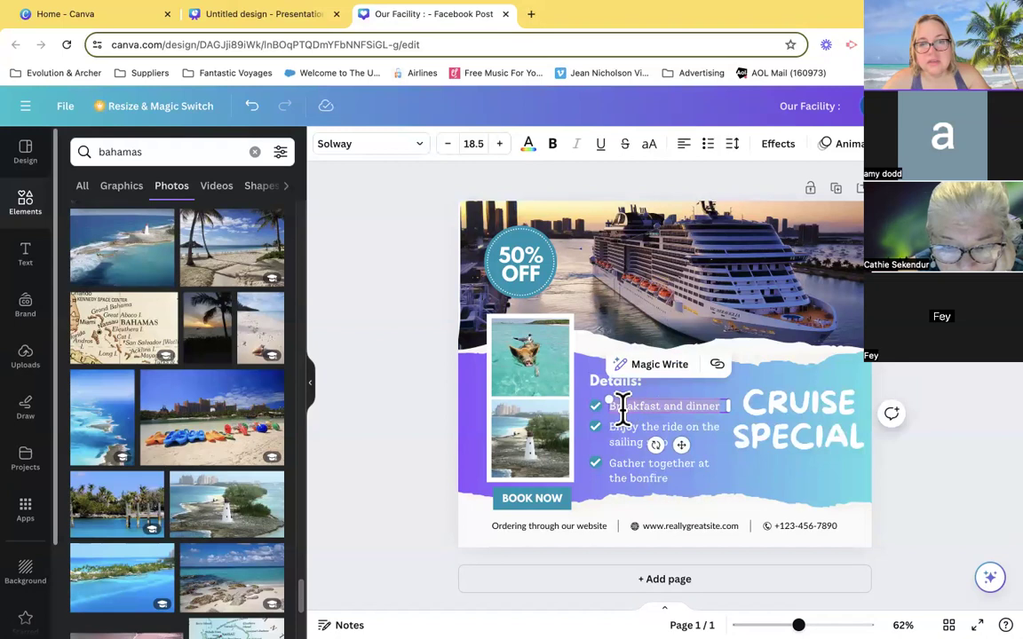
key(BackSpace)
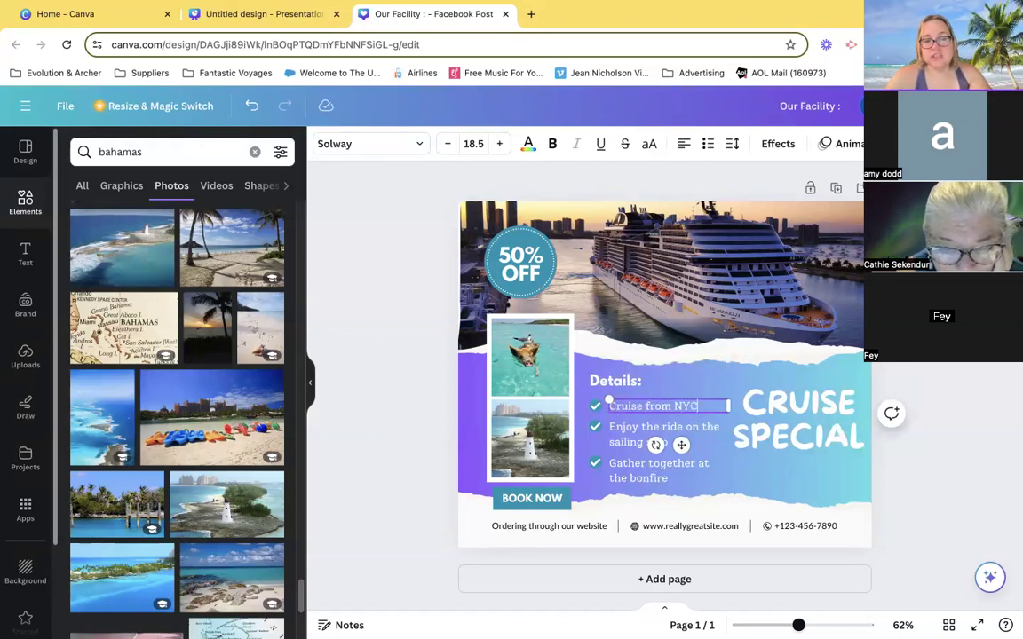
- Replace the second checklist item with "Enjoy the Bahamas", and undo that text change
click(612, 427)
click(615, 428)
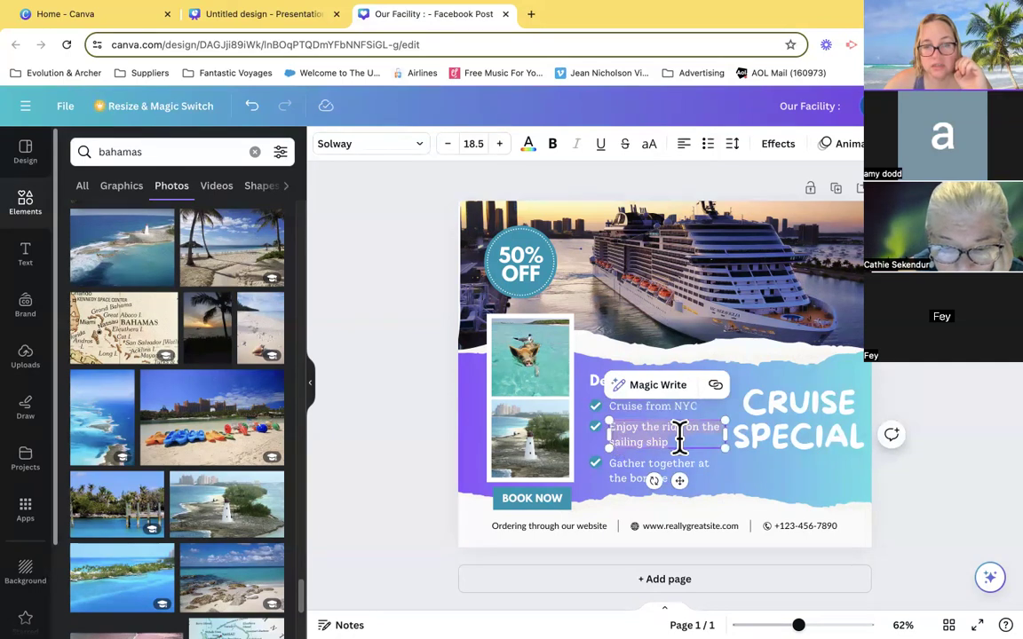
text(W)
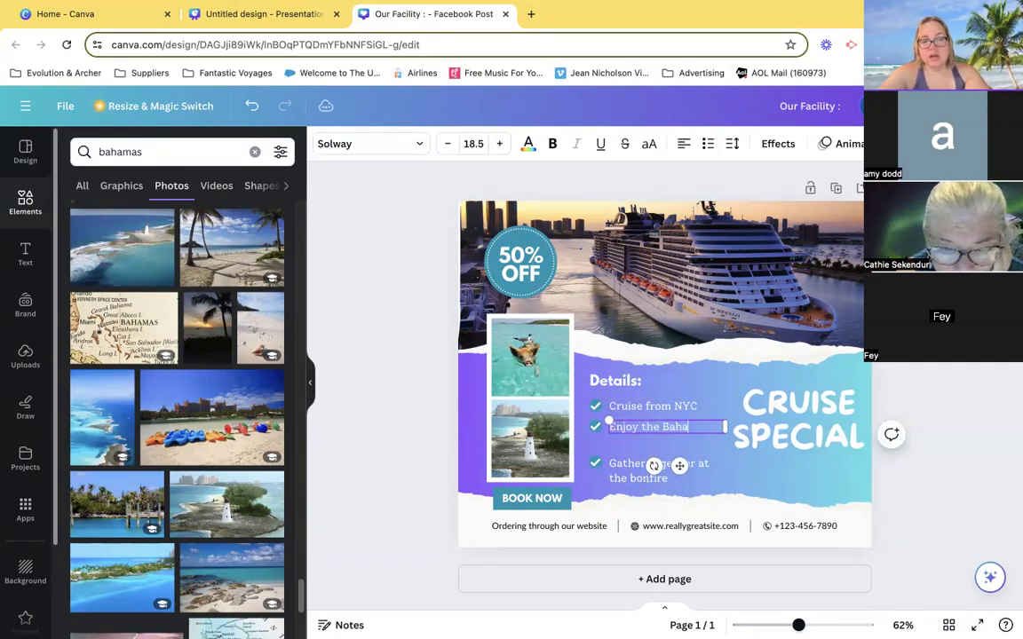
click(646, 455)
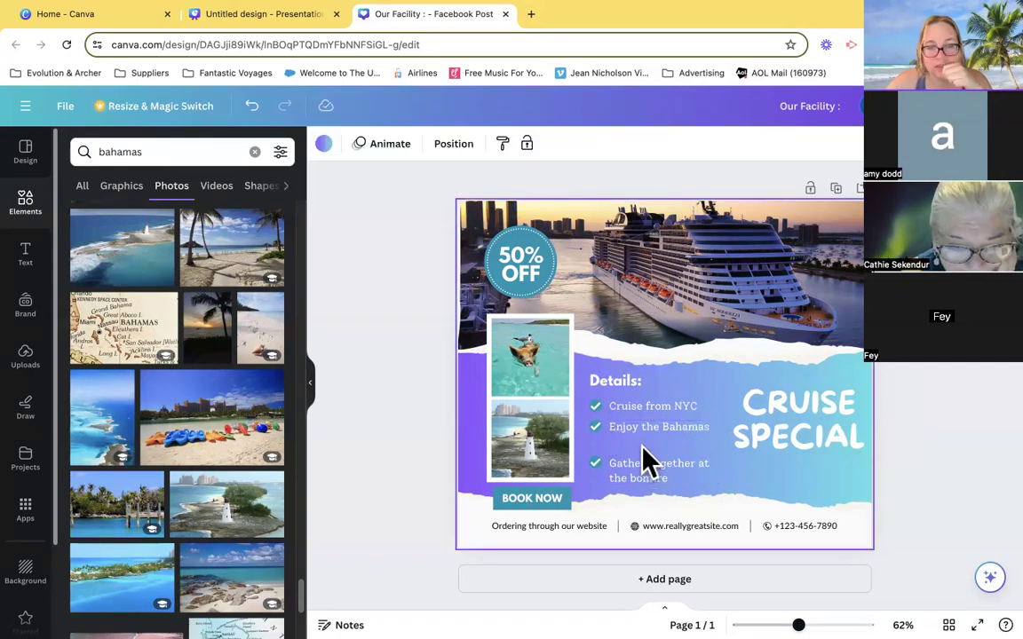
click(254, 108)
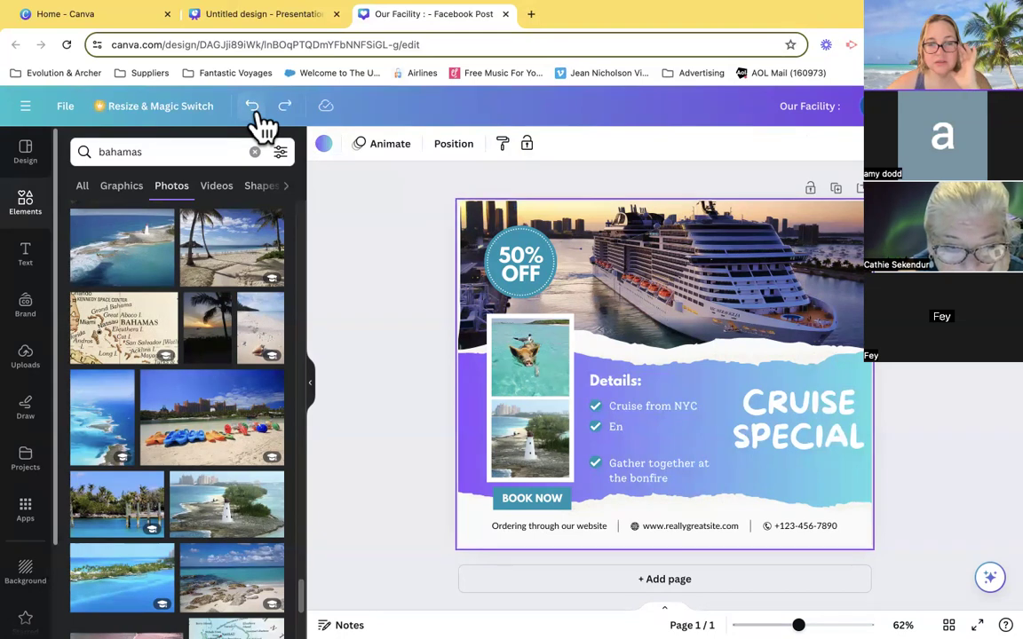
click(256, 113)
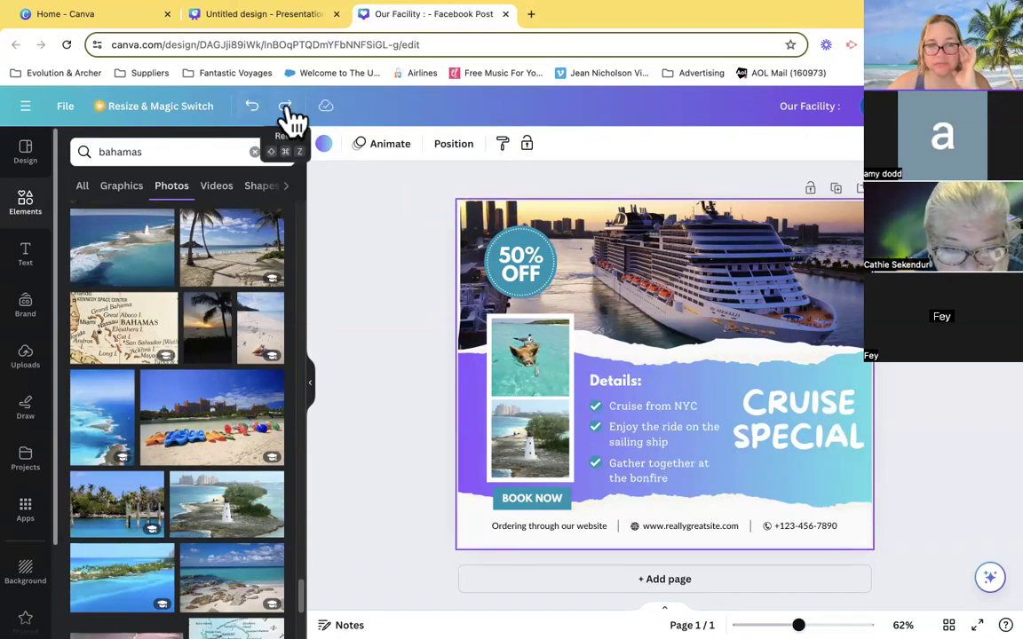
- Replace the second checklist item with "Enjoy the Bahamas"
click(657, 444)
click(690, 444)
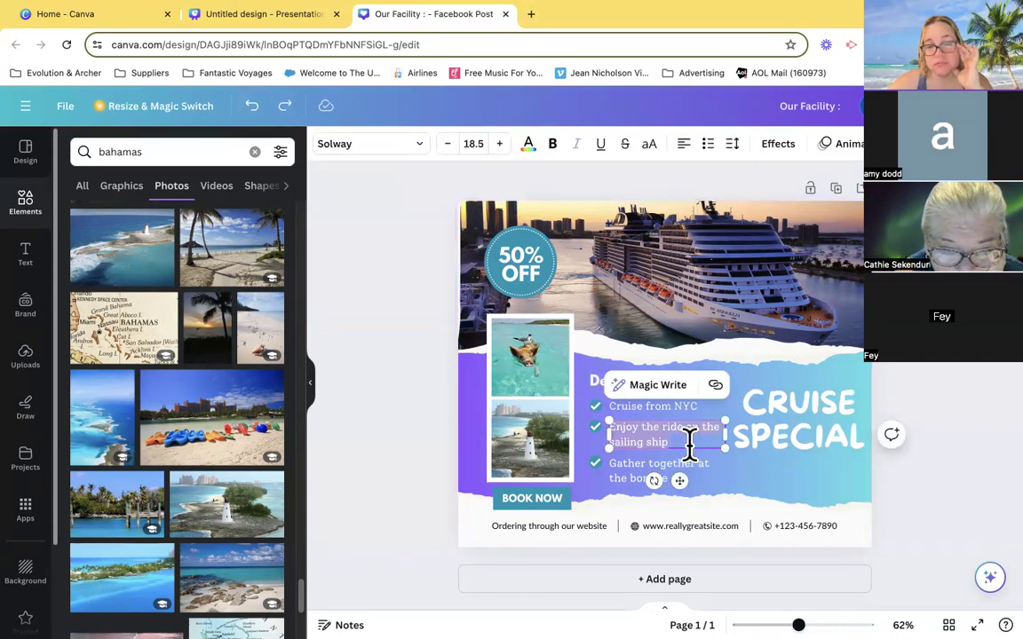
text(Enjoy the BVh)
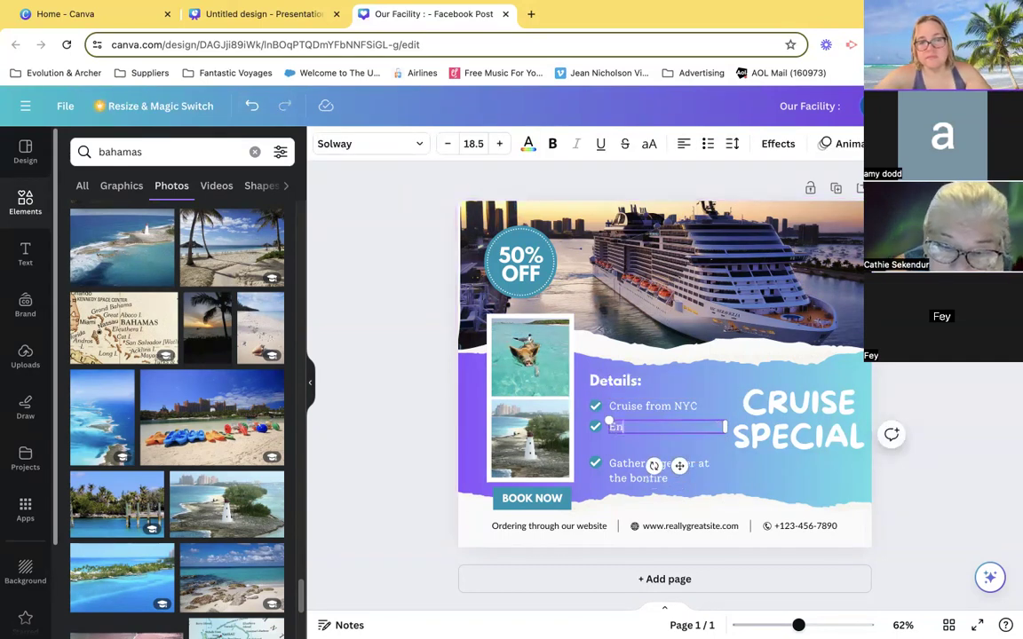
key(BackSpace)
key(BackSpace)
key(BackSpace)
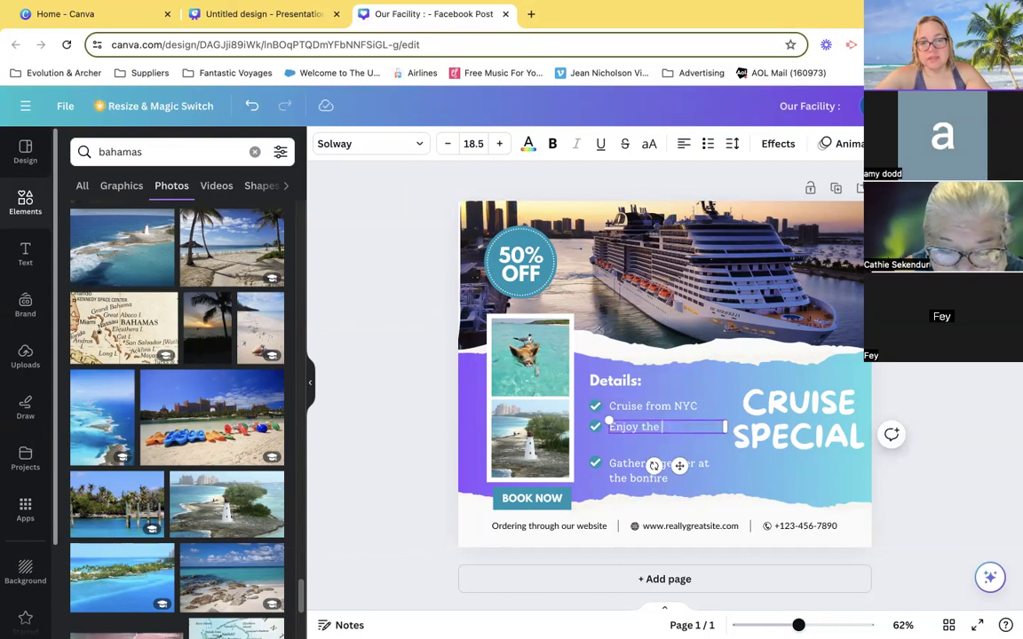
text(Bahams)
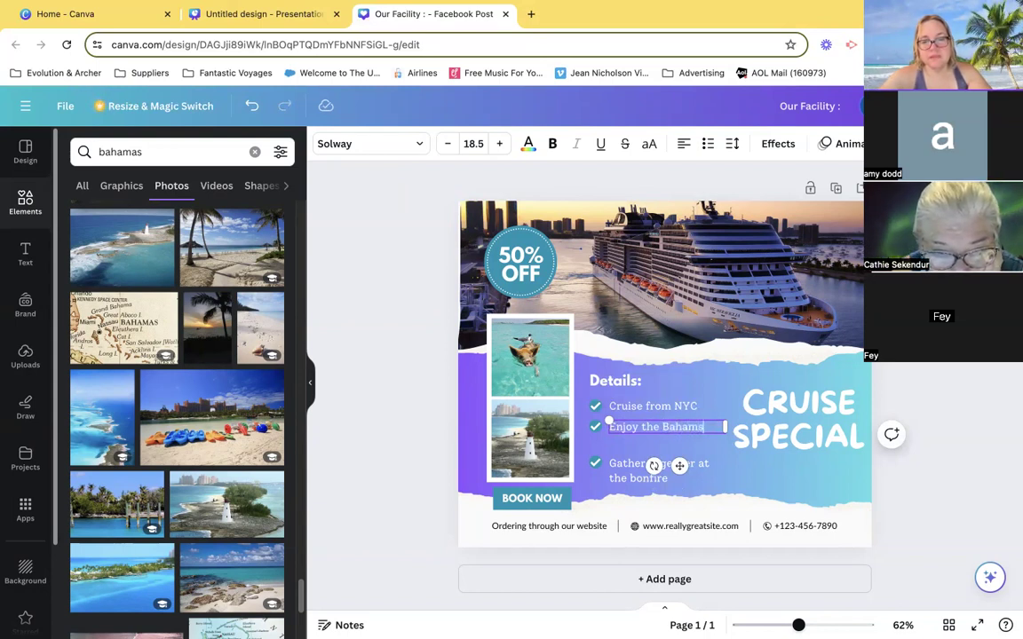
key(BackSpace)
text(A)
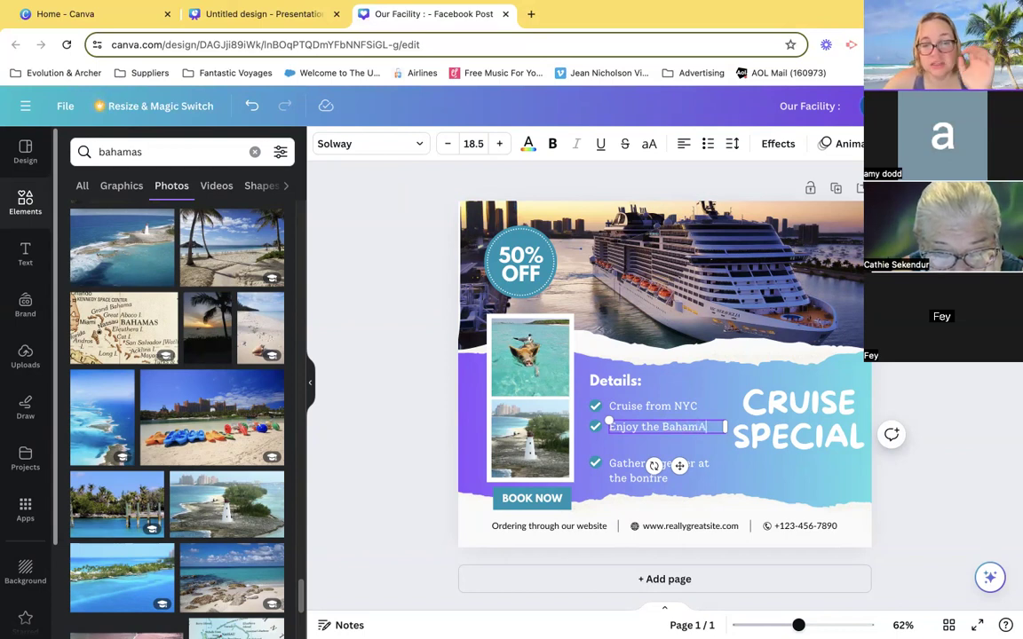
text(A)
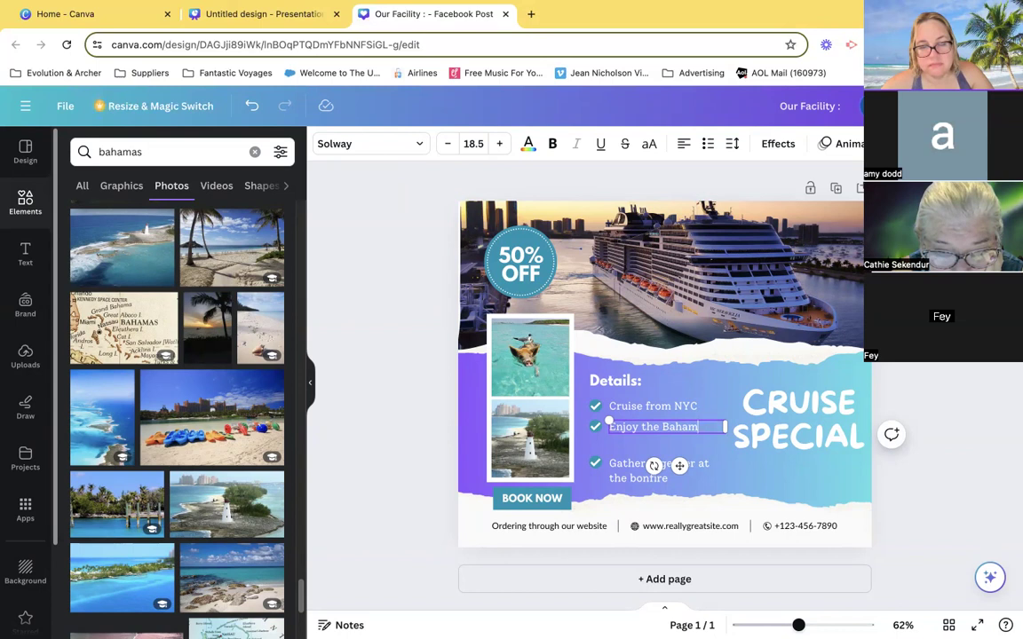
text(as)
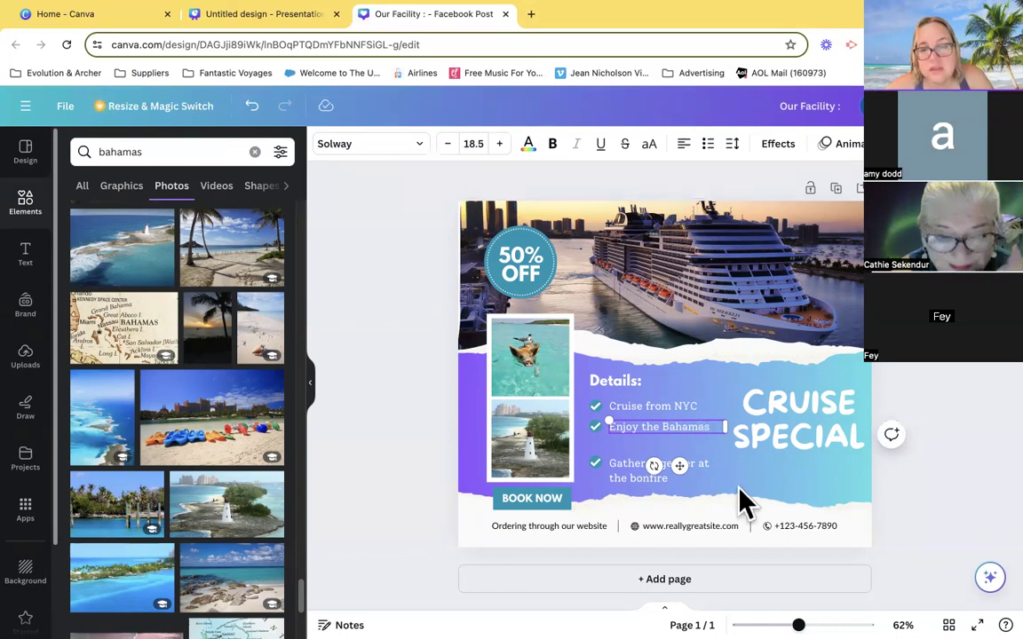
- Move the third checklist item and its check mark up together, closing the gap below "Enjoy the Bahamas"
click(736, 499)
click(625, 480)
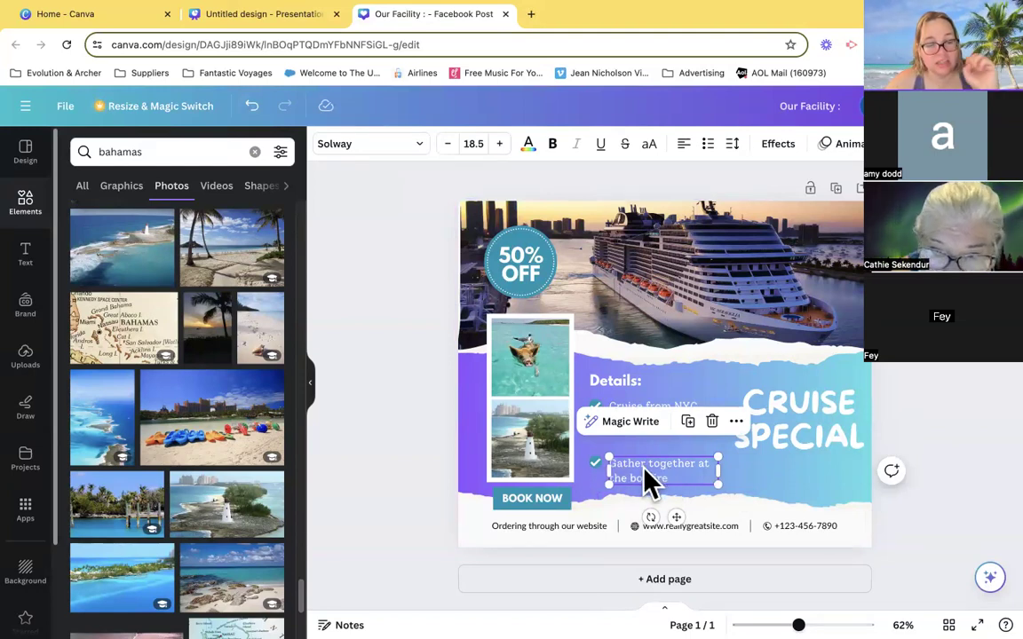
shift+click(597, 463)
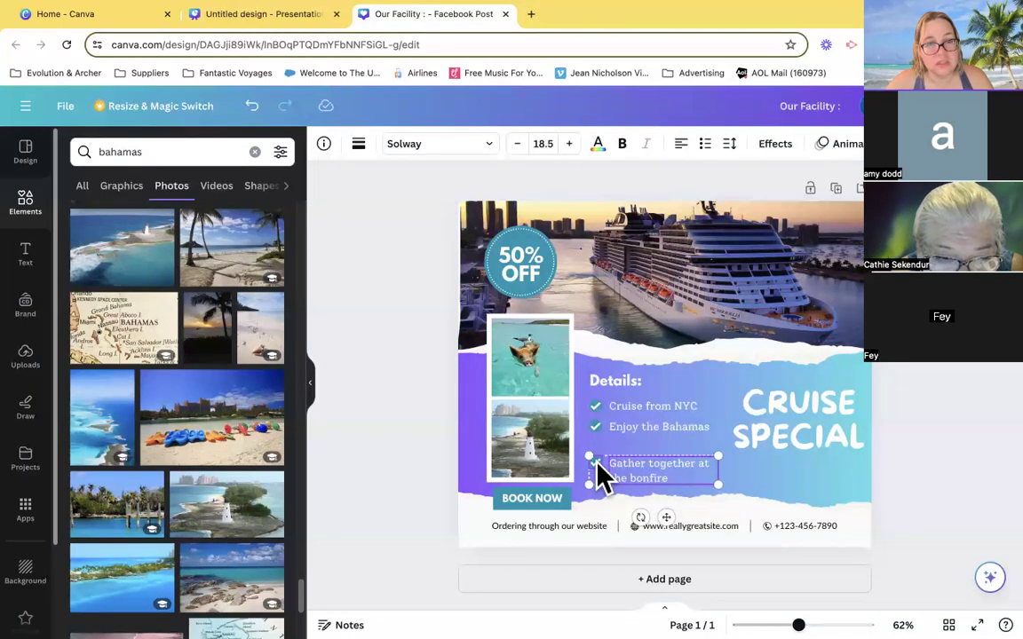
drag(597, 475, 601, 451)
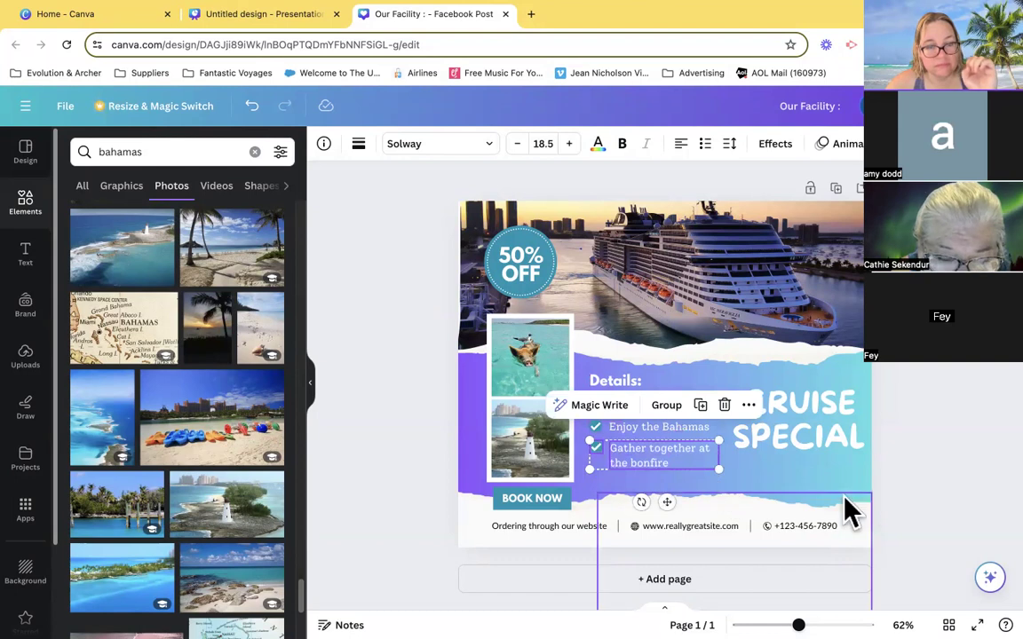
click(971, 486)
- Replace the third checklist item with "fREE Upgraded Cabin"
double_click(663, 460)
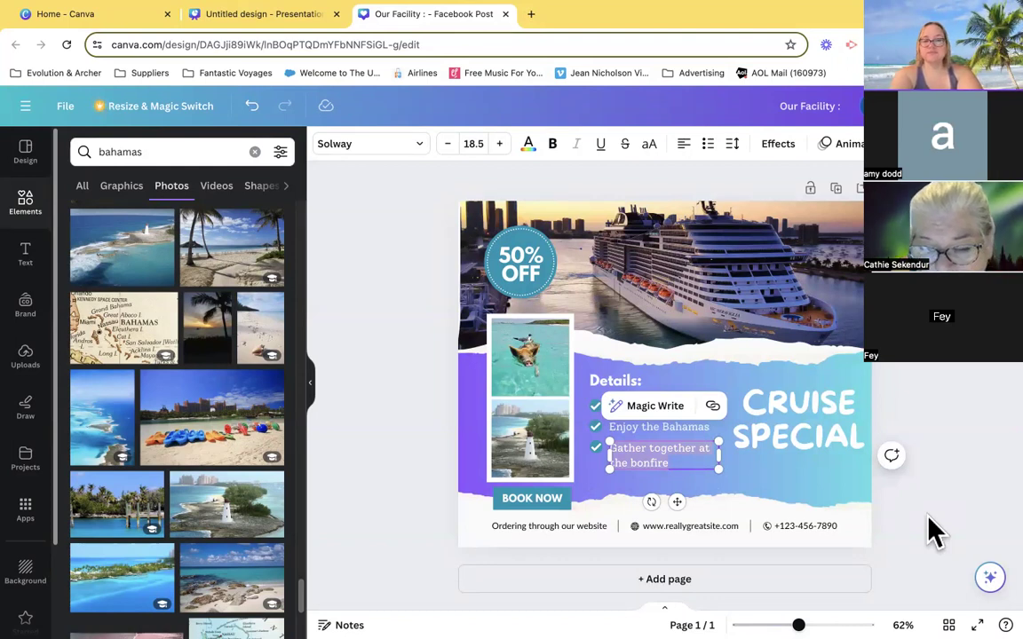
text(Up)
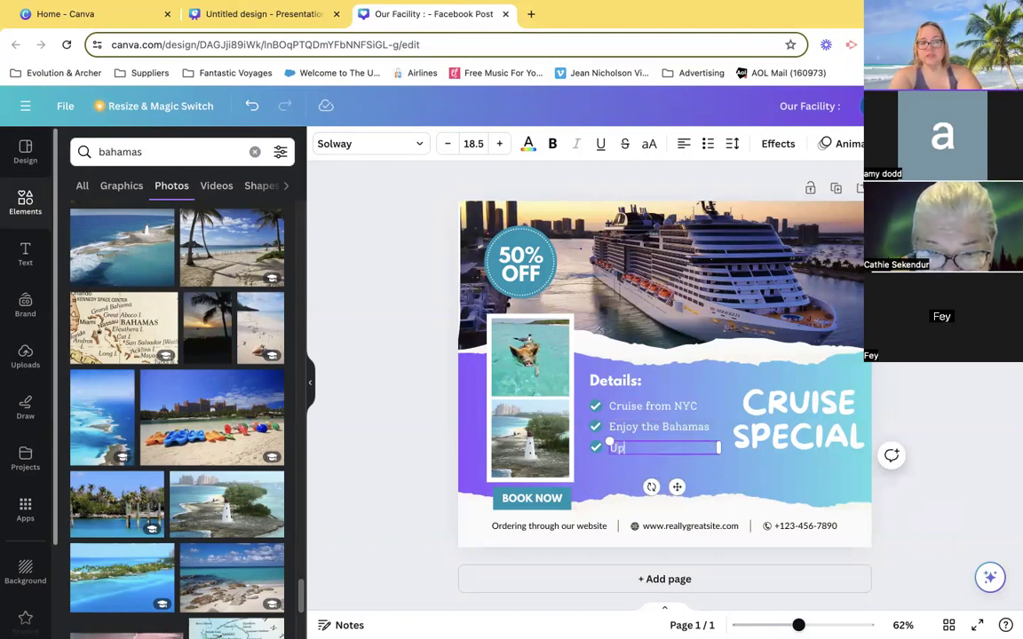
text(free)
key(BackSpace)
key(BackSpace)
text(FREE)
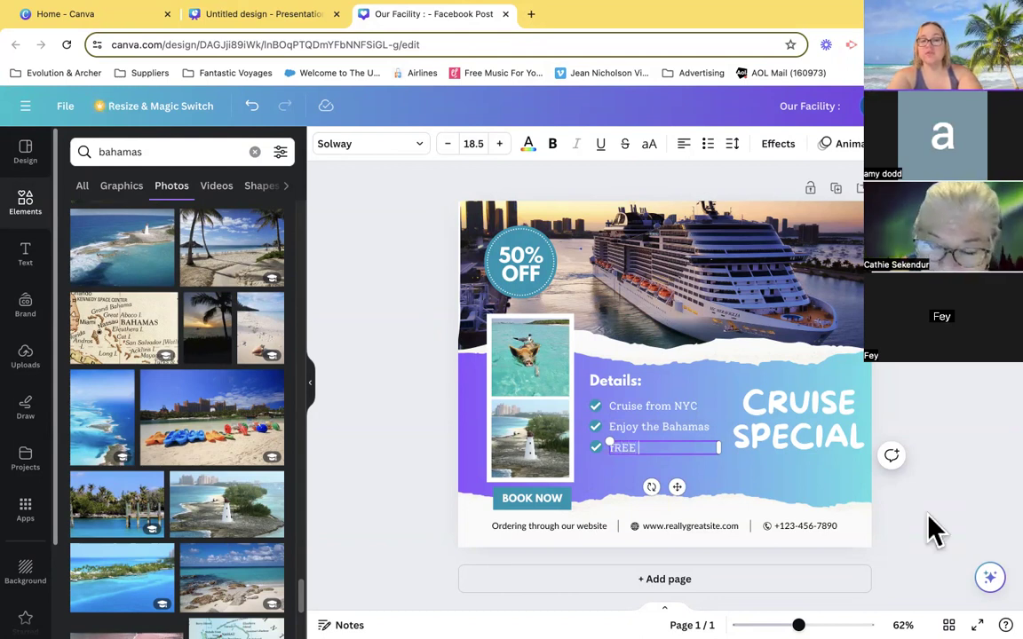
text( Up)
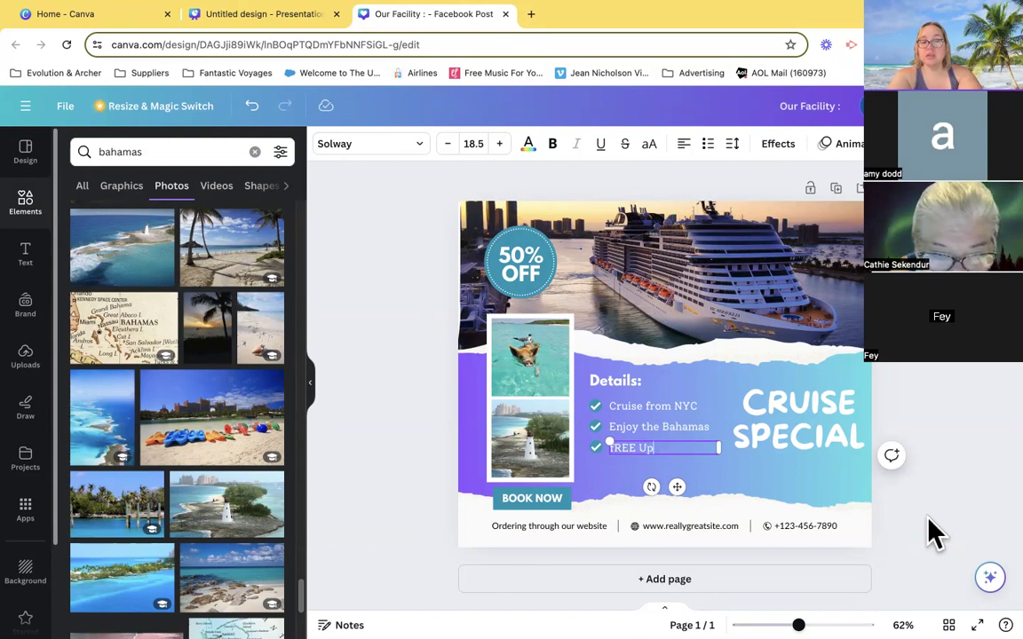
text(graded)
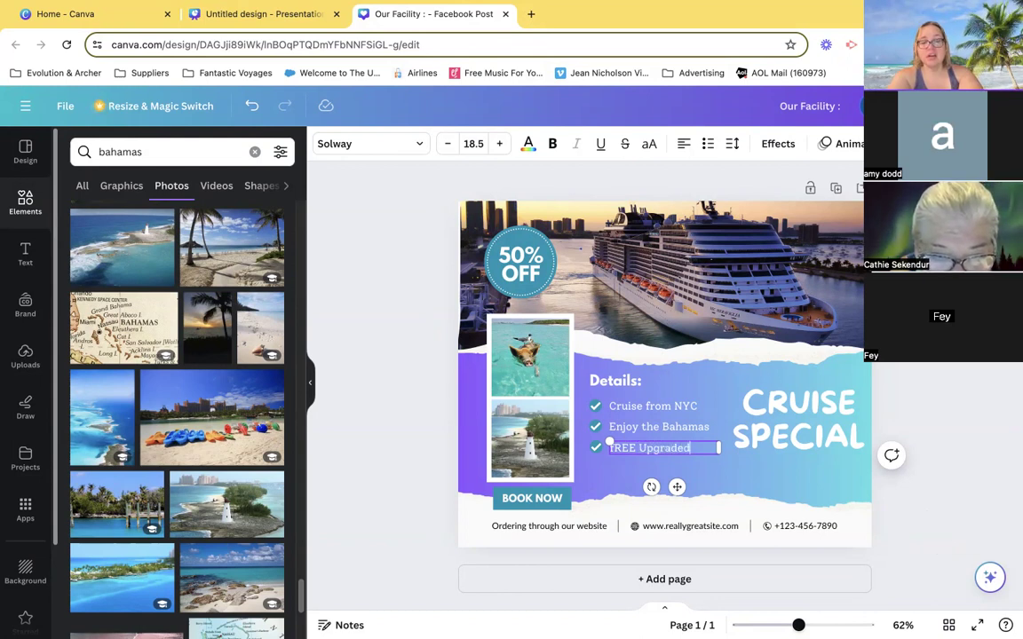
text( Cabin)
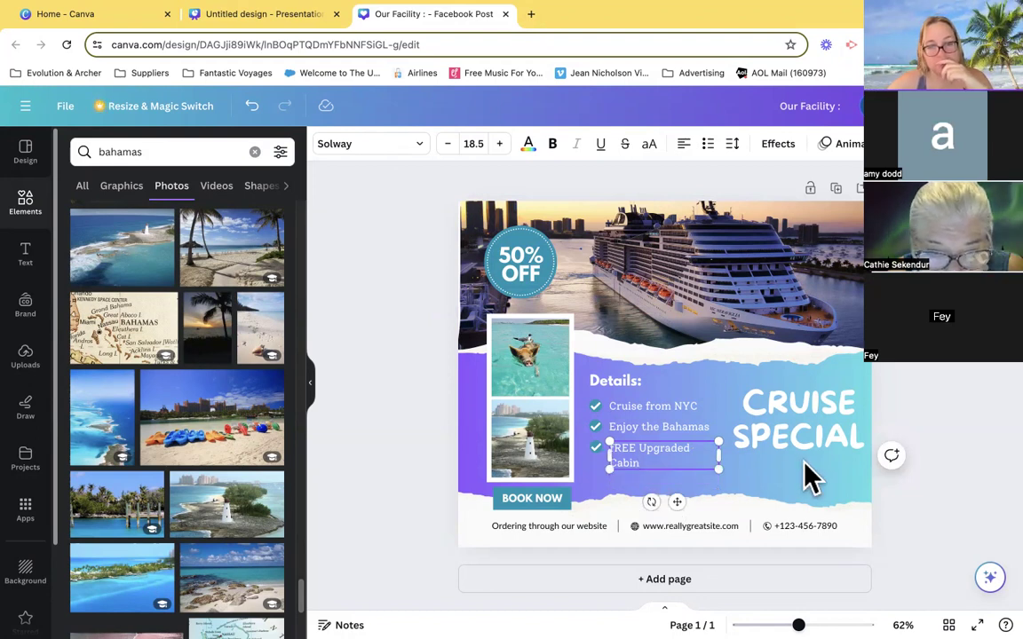
click(793, 495)
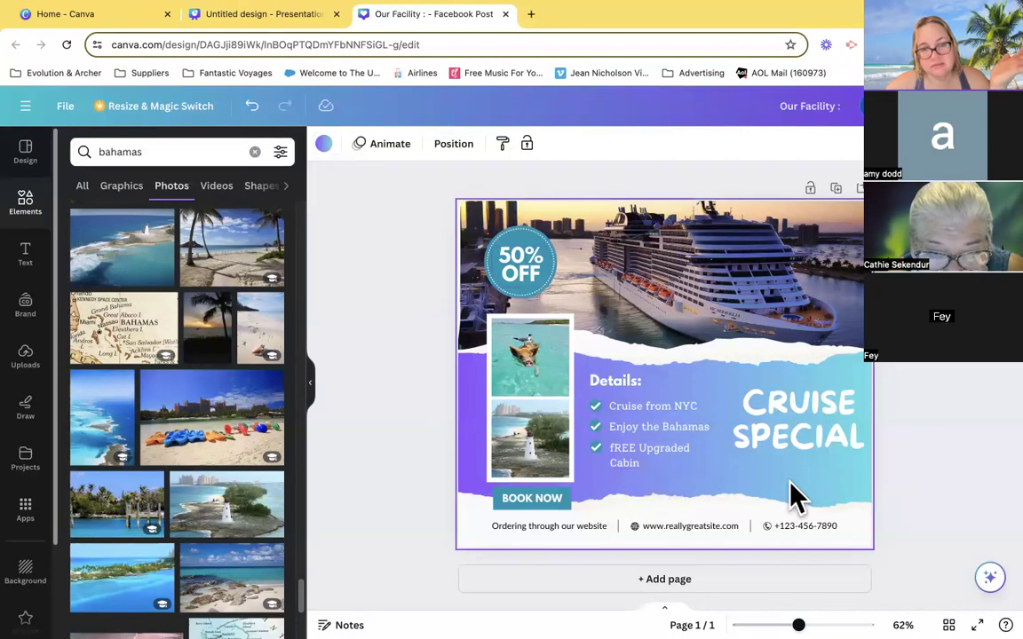
- Insert "LABOR DAY" before CRUISE in the heading and move the heading up and slightly left to fit the gradient band
click(514, 275)
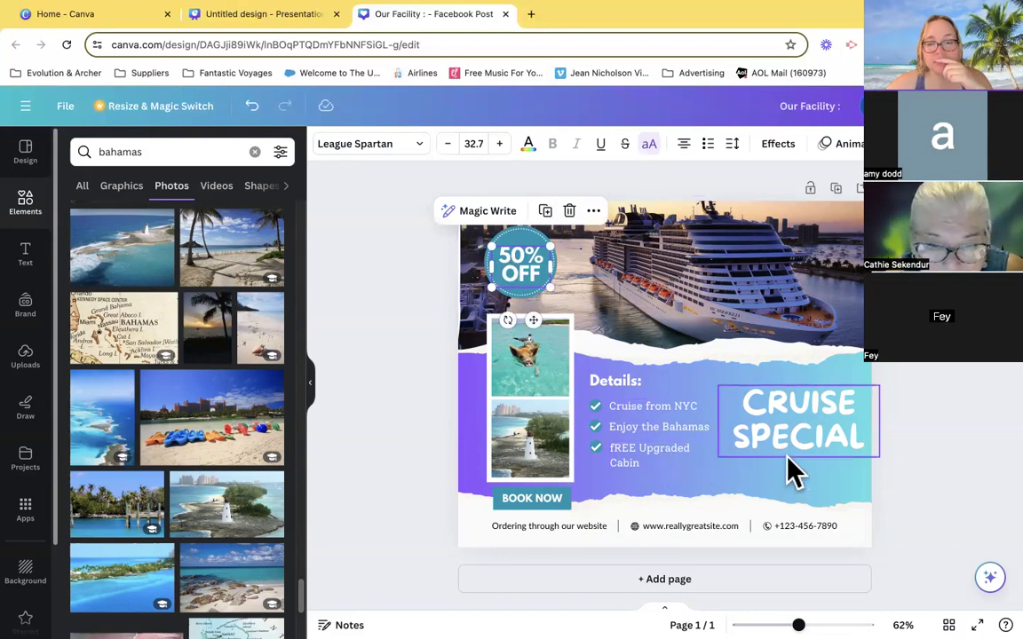
click(749, 420)
click(745, 405)
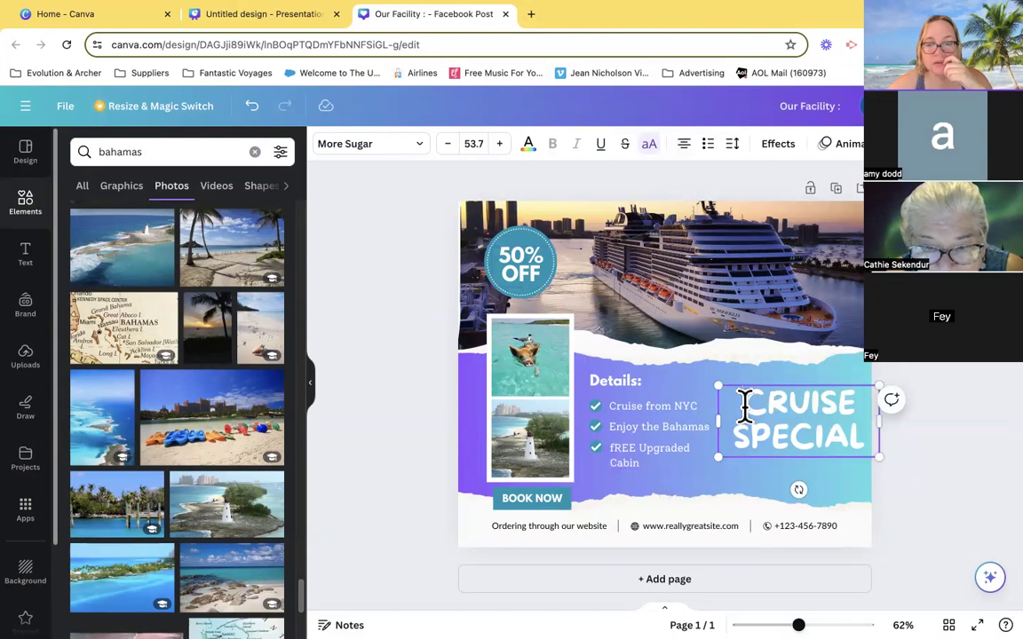
text(LABOR DAY)
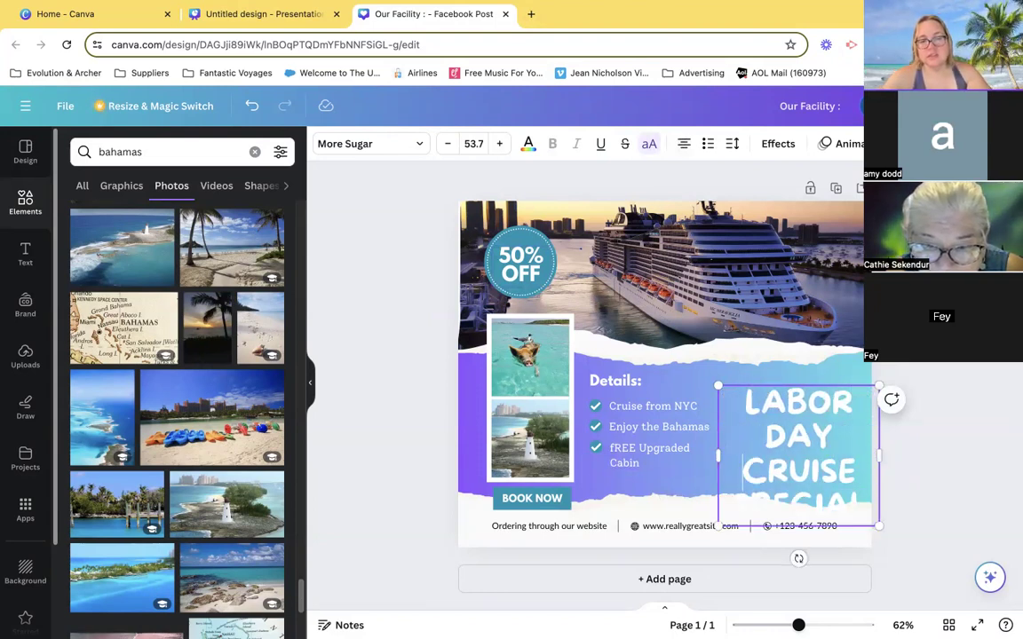
drag(811, 450, 802, 414)
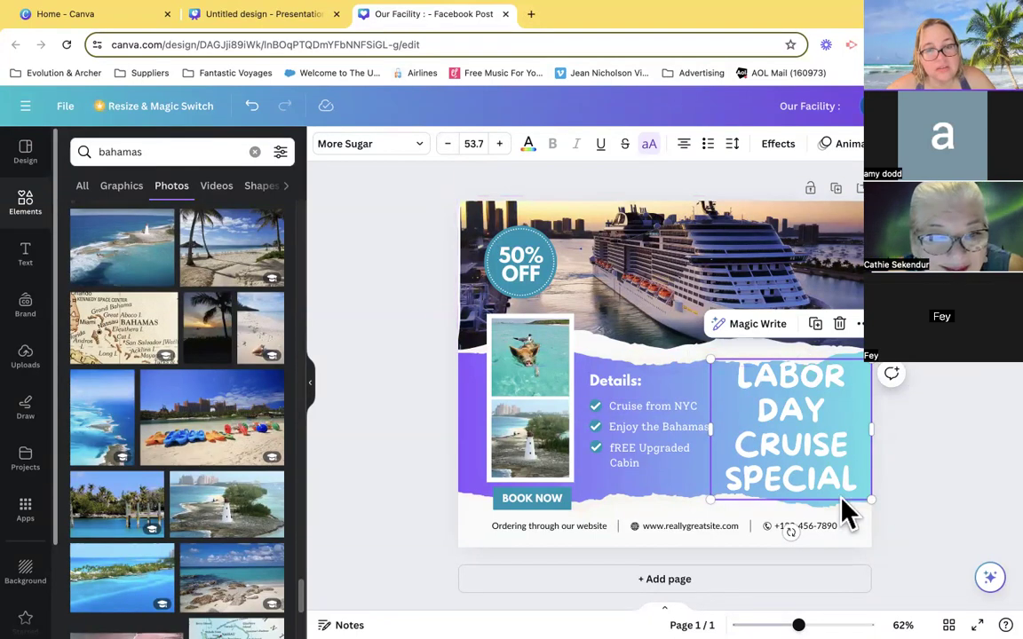
- Reduce the LABOR DAY CRUISE SPECIAL heading's font size to 45.7 so LABOR DAY fits on one line
click(448, 148)
click(449, 148)
click(448, 147)
click(449, 148)
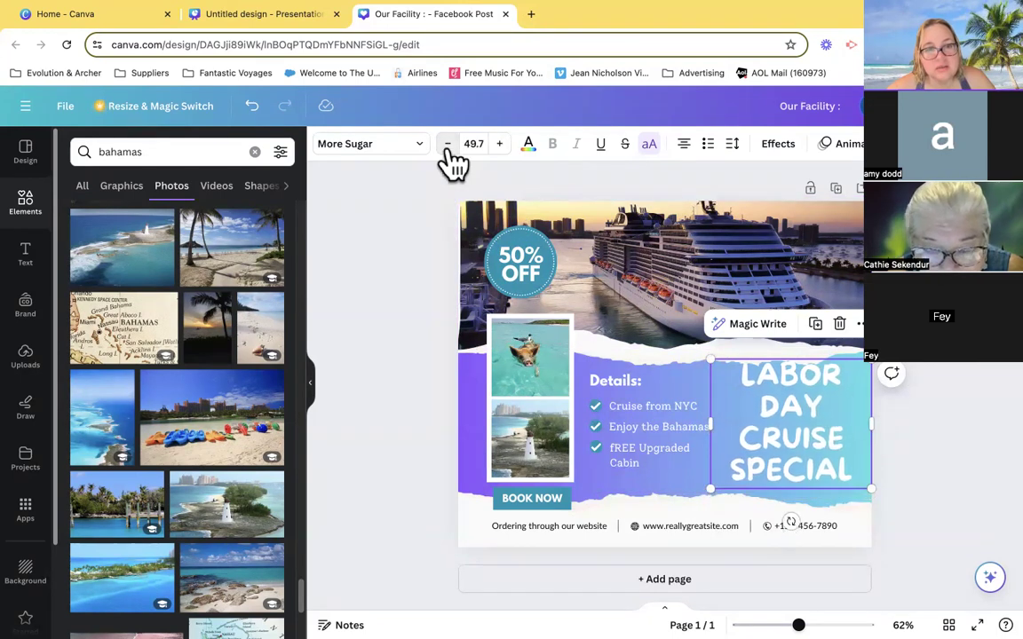
click(449, 147)
click(448, 148)
click(449, 147)
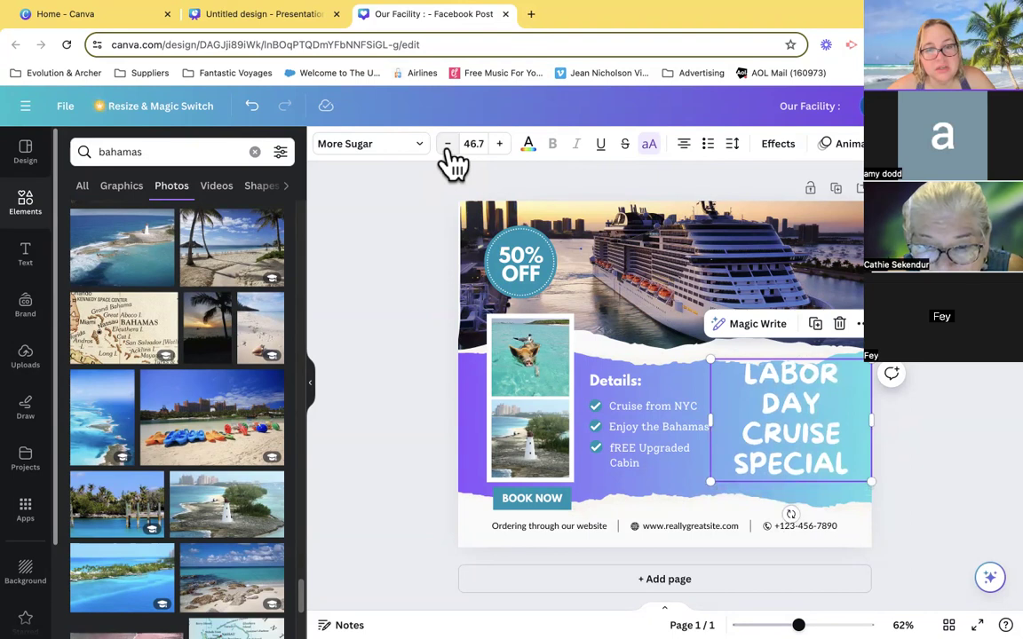
click(449, 147)
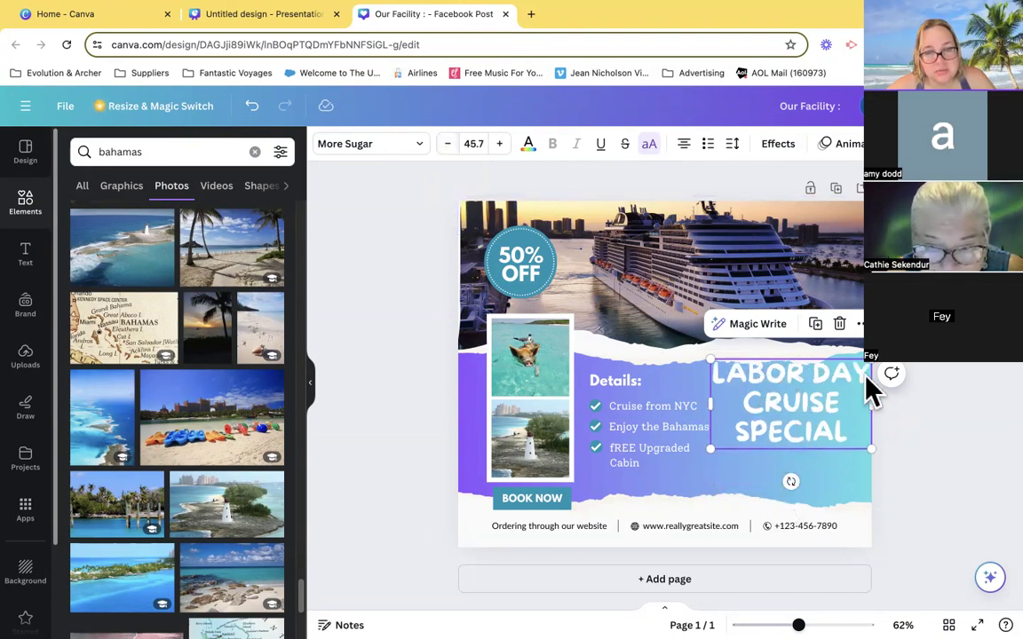
- Move the LABOR DAY CRUISE SPECIAL heading slightly down and left within the gradient band
click(978, 449)
click(815, 428)
drag(815, 428, 809, 438)
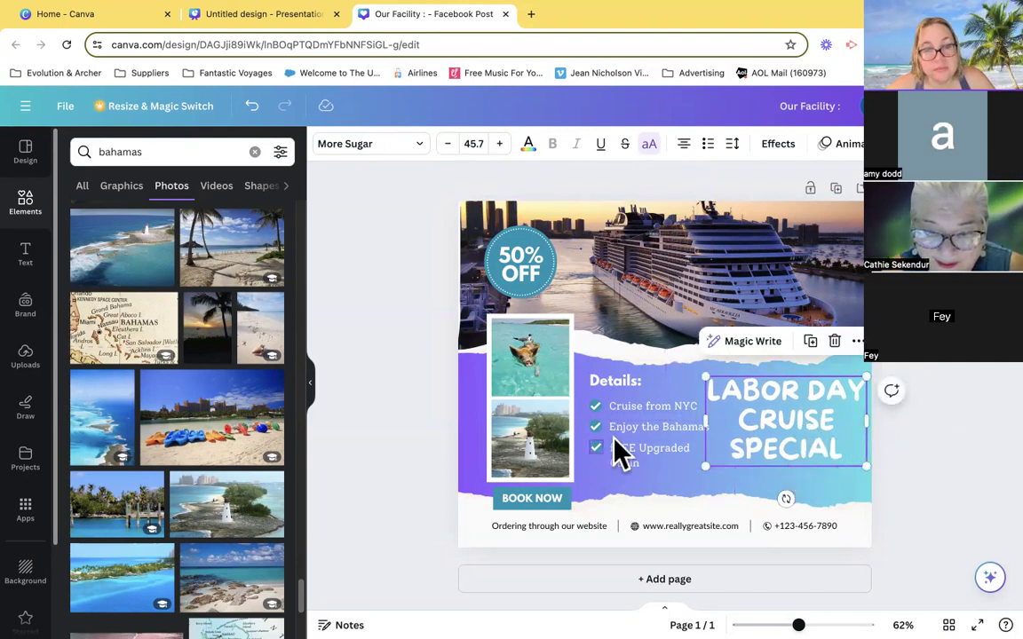
- Delete the 50% OFF text from the round badge, keeping the circle
click(528, 280)
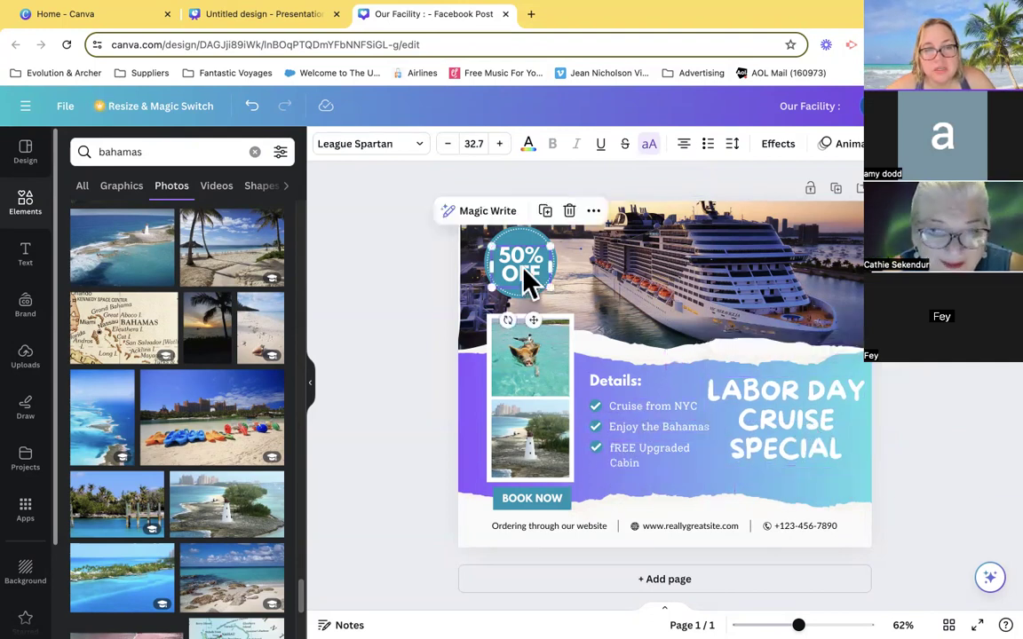
click(525, 269)
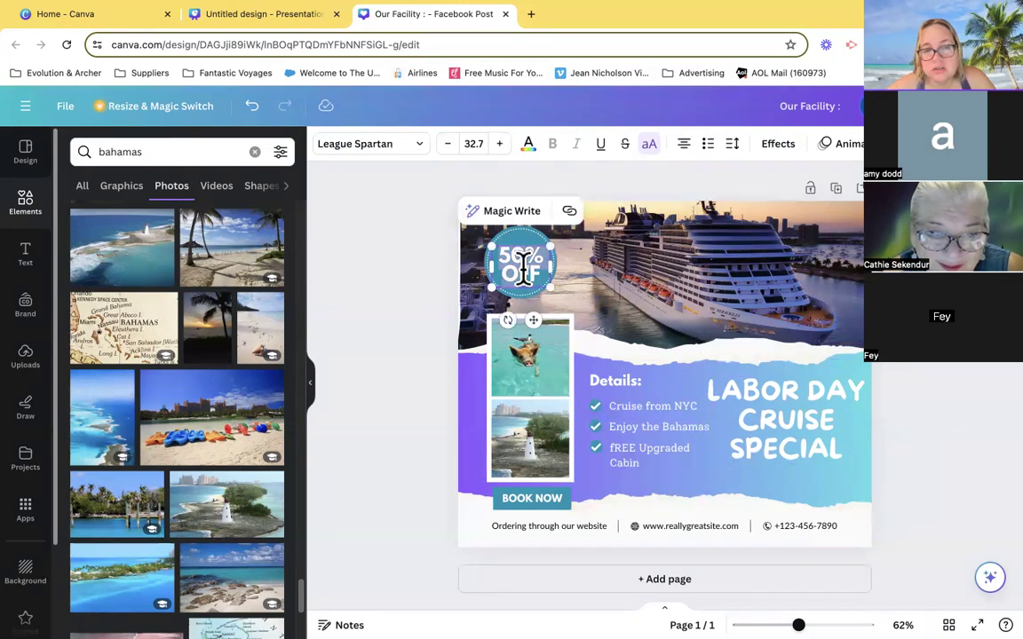
click(541, 275)
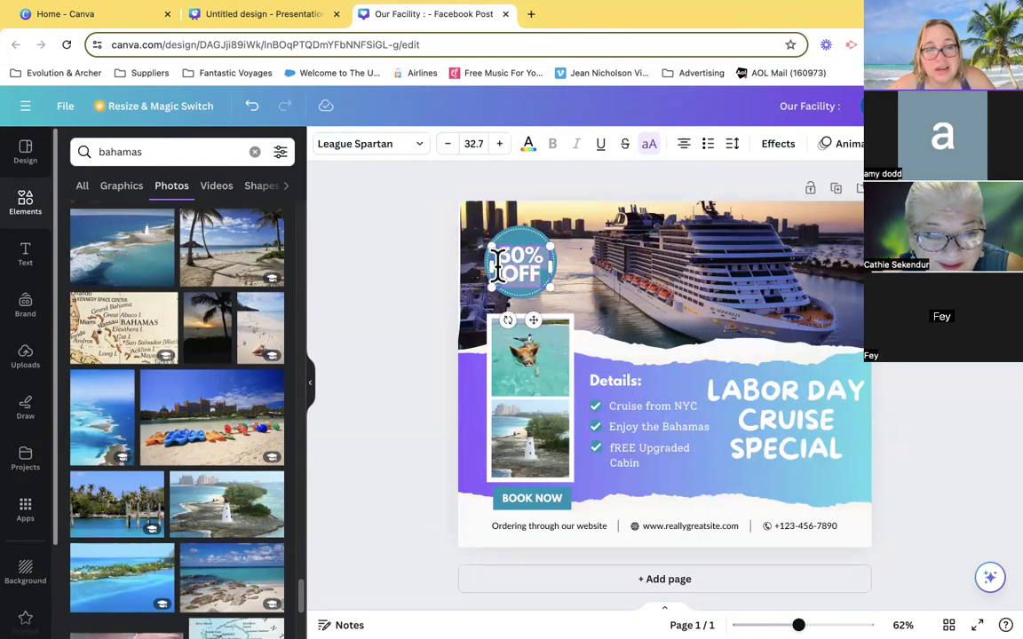
click(615, 276)
click(538, 264)
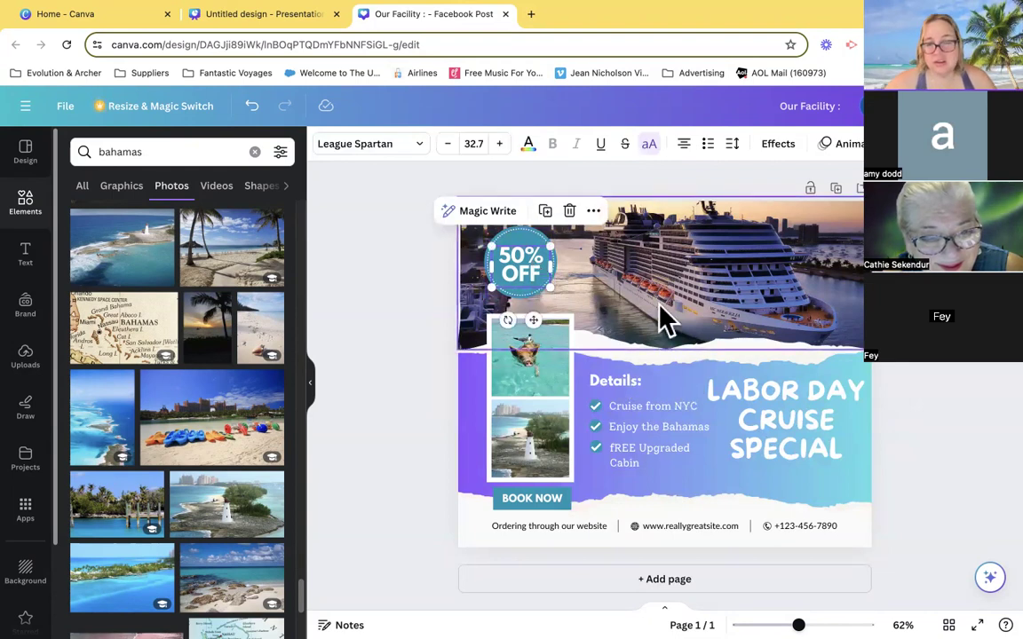
key(Delete)
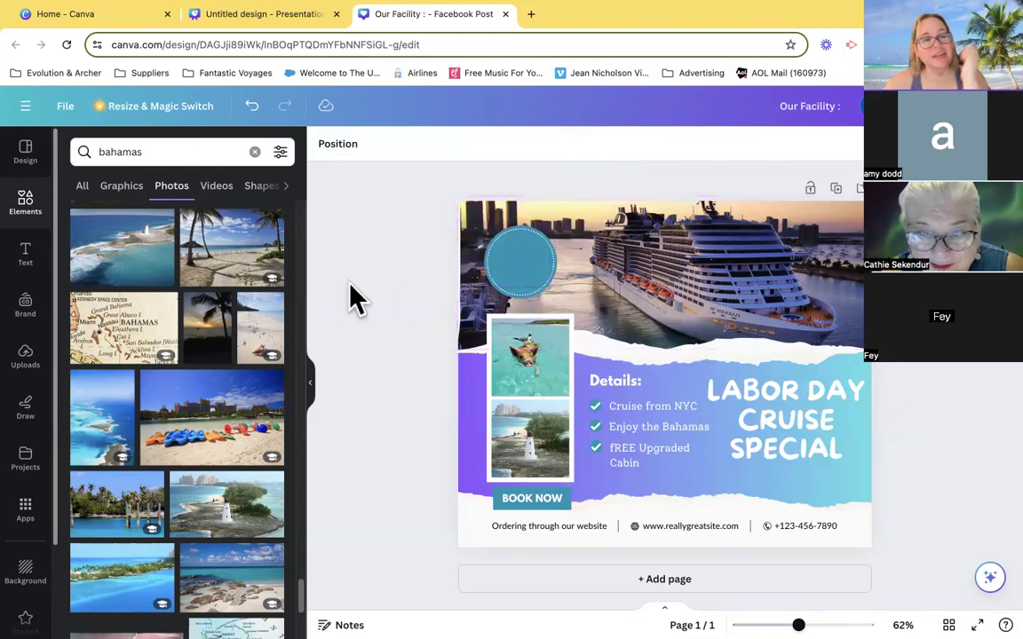
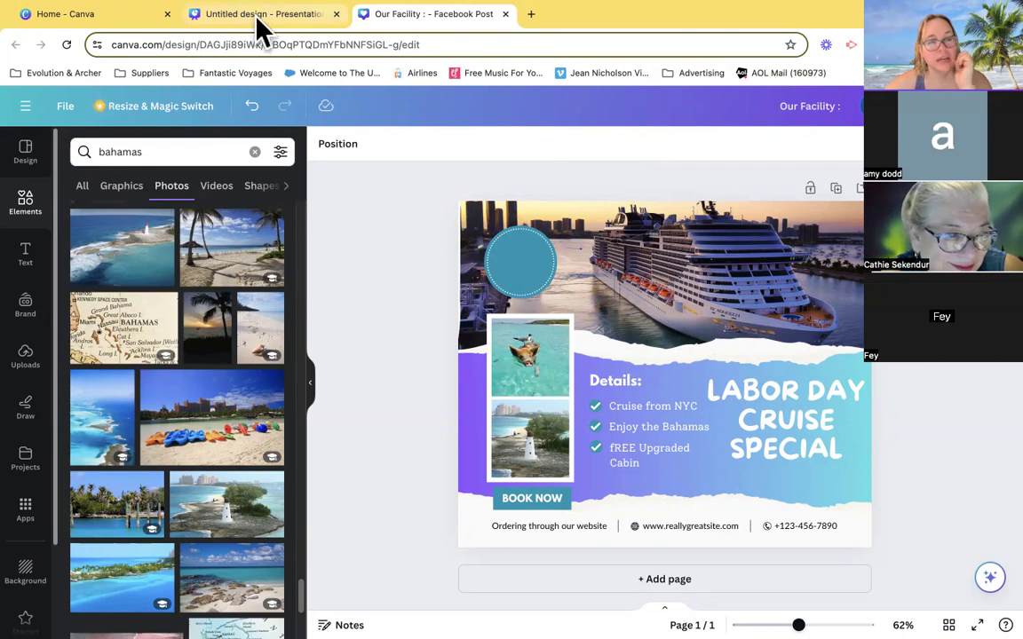
- Return to the Canva home page and open the Copy of Fall Facebook post from the recent designs
click(92, 21)
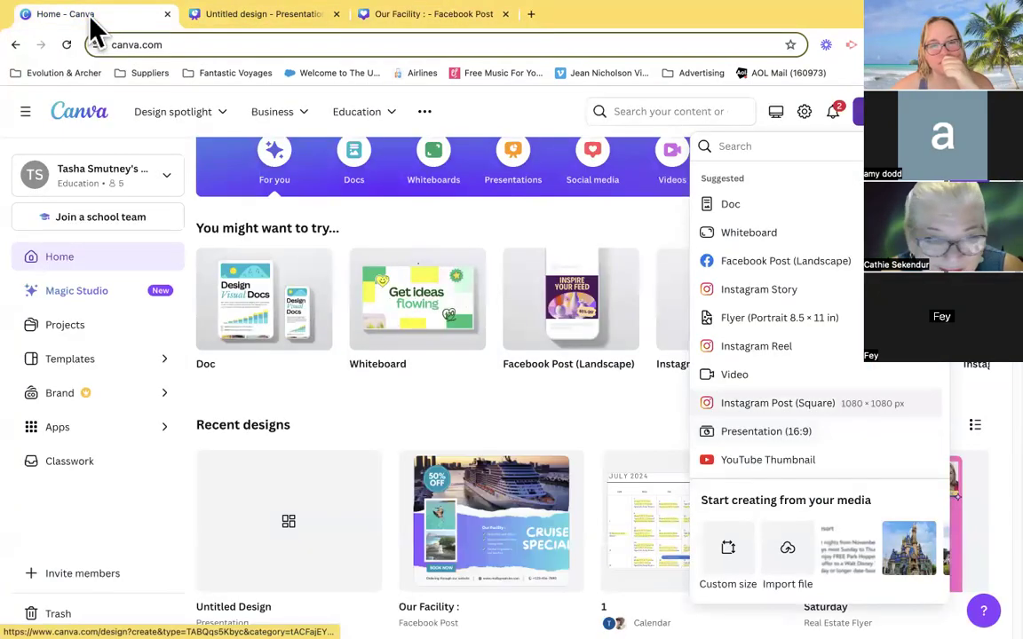
click(599, 413)
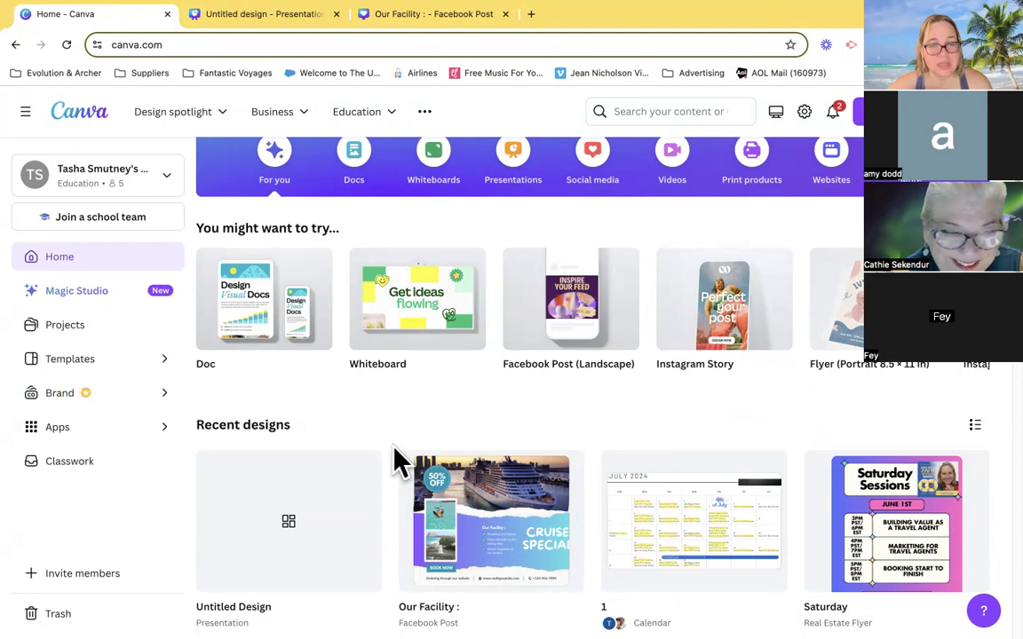
scroll(393, 448, down, 2)
scroll(392, 446, down, 4)
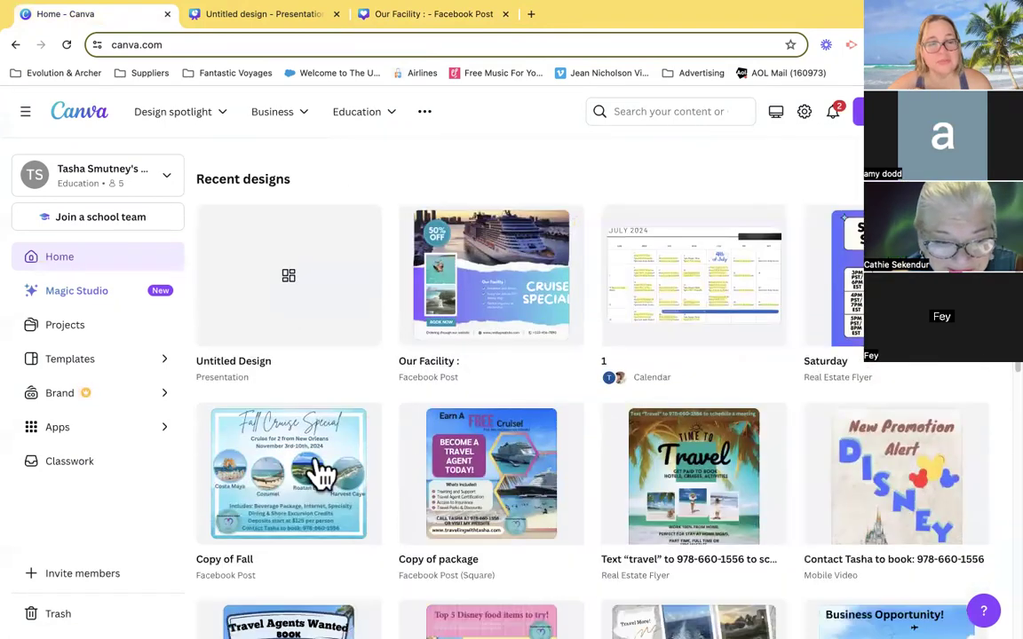
click(287, 502)
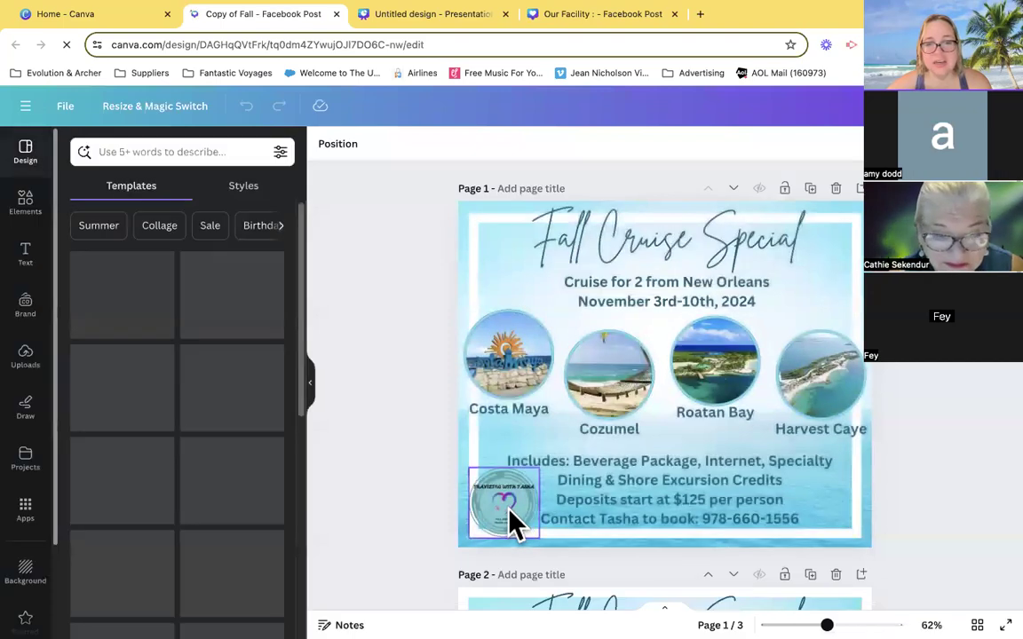
- Copy the round travel agency logo from the fall cruise post into the Our Facility design and place it over the teal badge
click(514, 523)
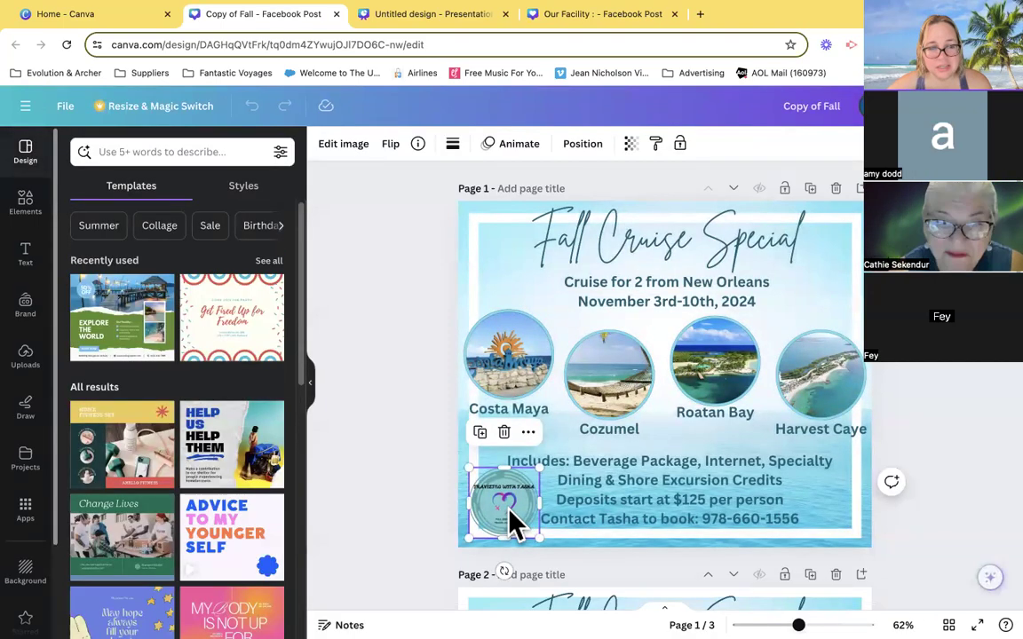
right_click(511, 523)
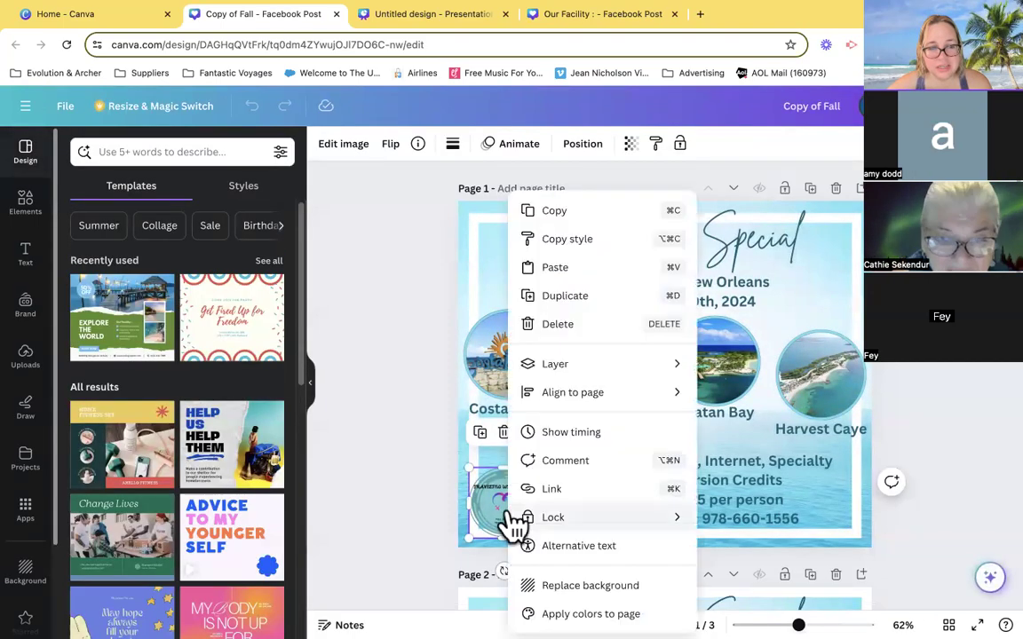
click(566, 218)
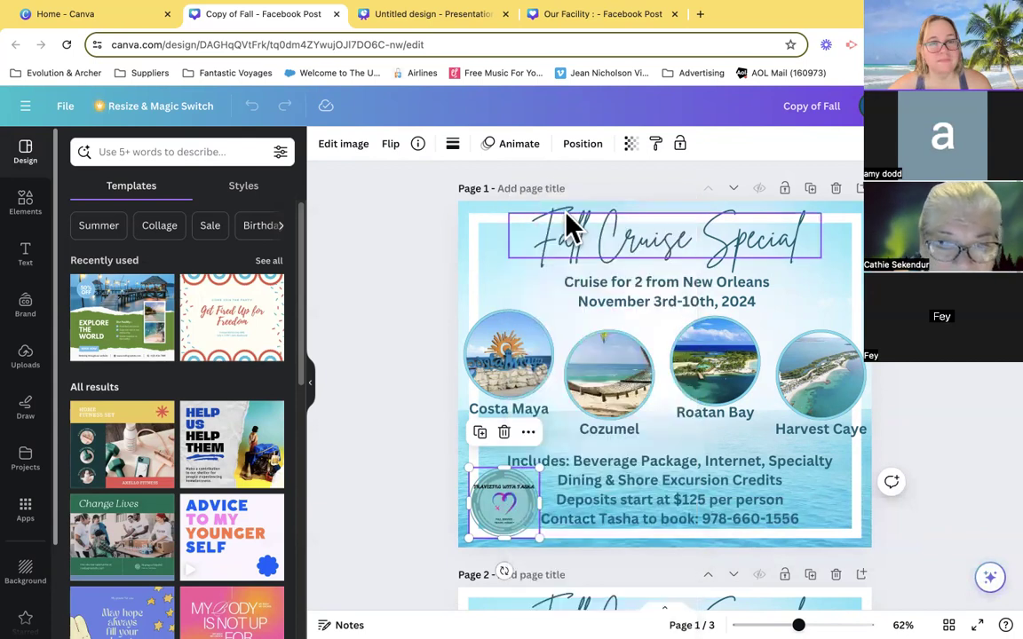
click(612, 14)
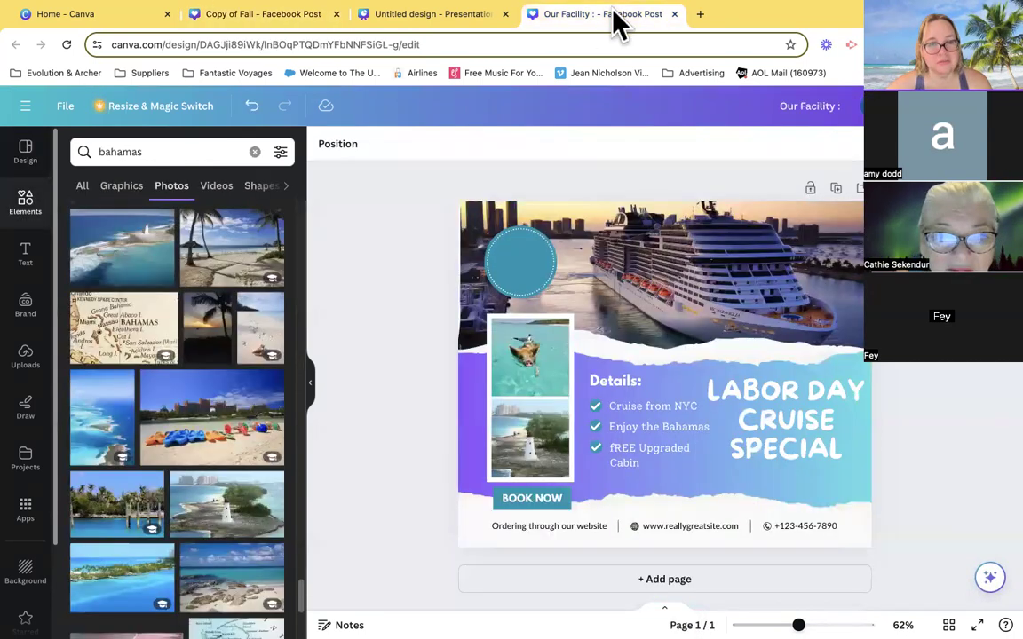
right_click(561, 218)
click(606, 266)
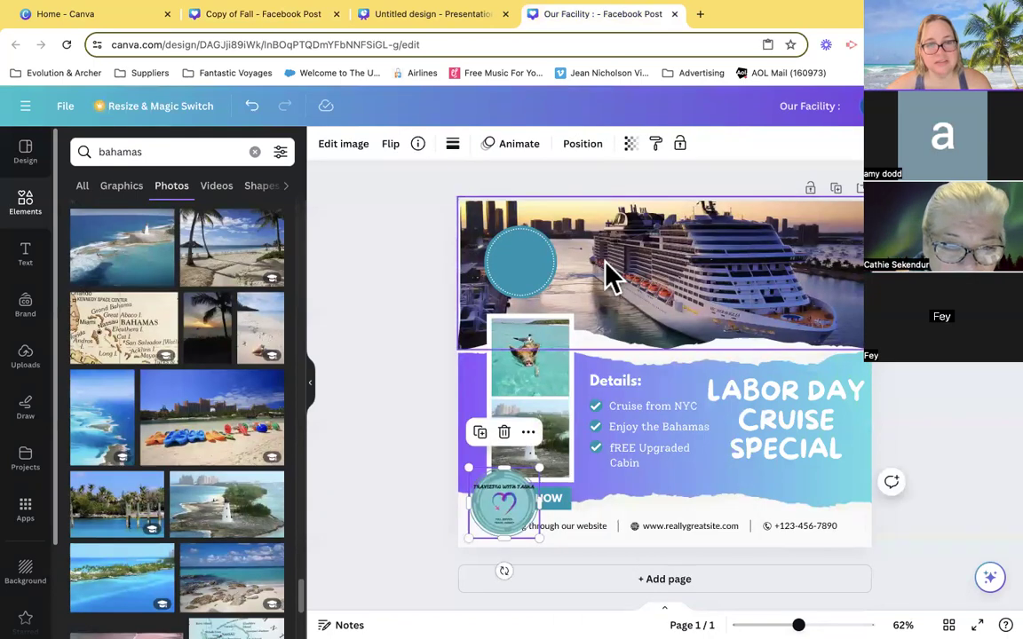
drag(512, 500, 529, 250)
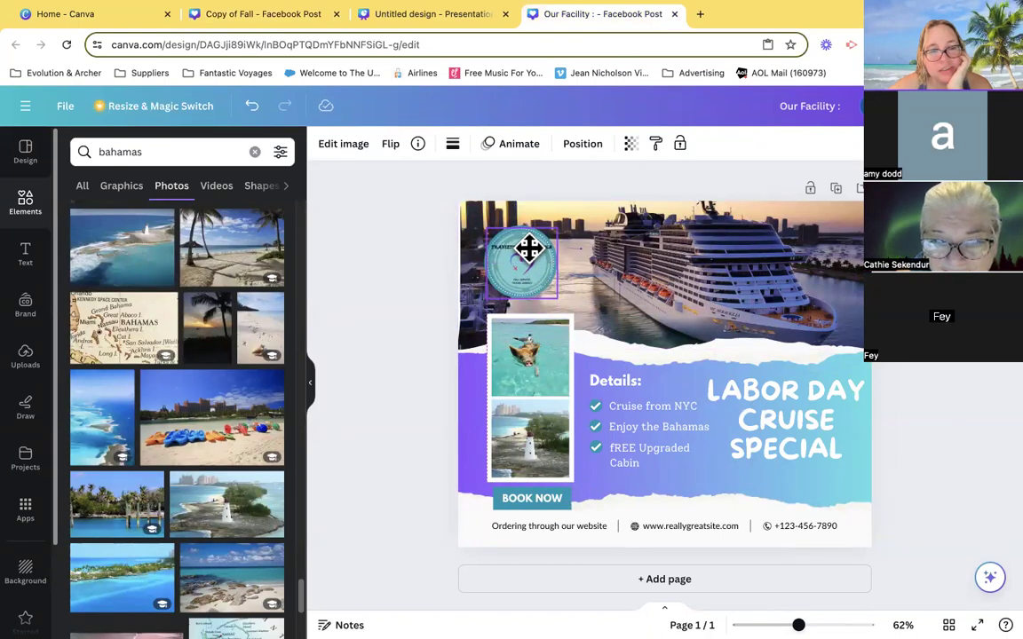
- Move the logo off the teal badge and enlarge the badge circle slightly so it can frame the logo
drag(529, 249, 557, 282)
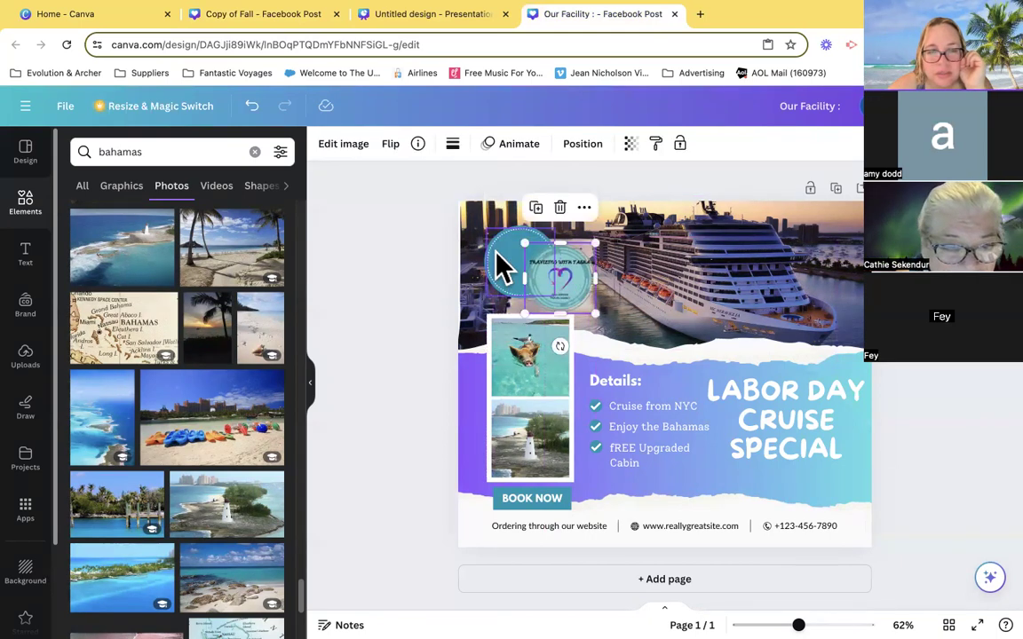
click(496, 252)
mouse_move(483, 229)
mouse_down()
mouse_move(476, 223)
mouse_move(484, 231)
mouse_up()
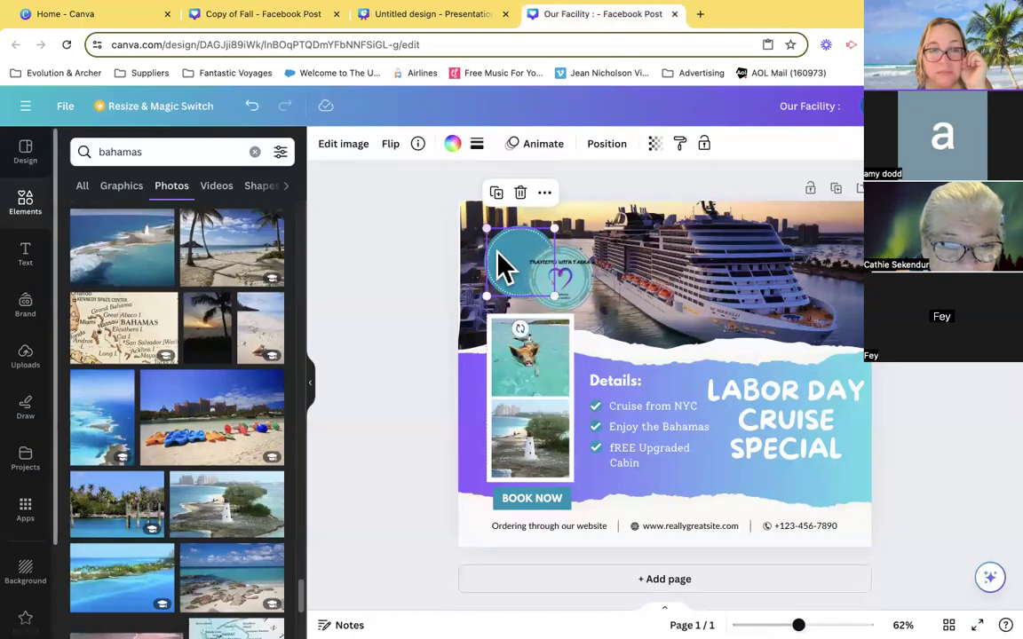
click(555, 333)
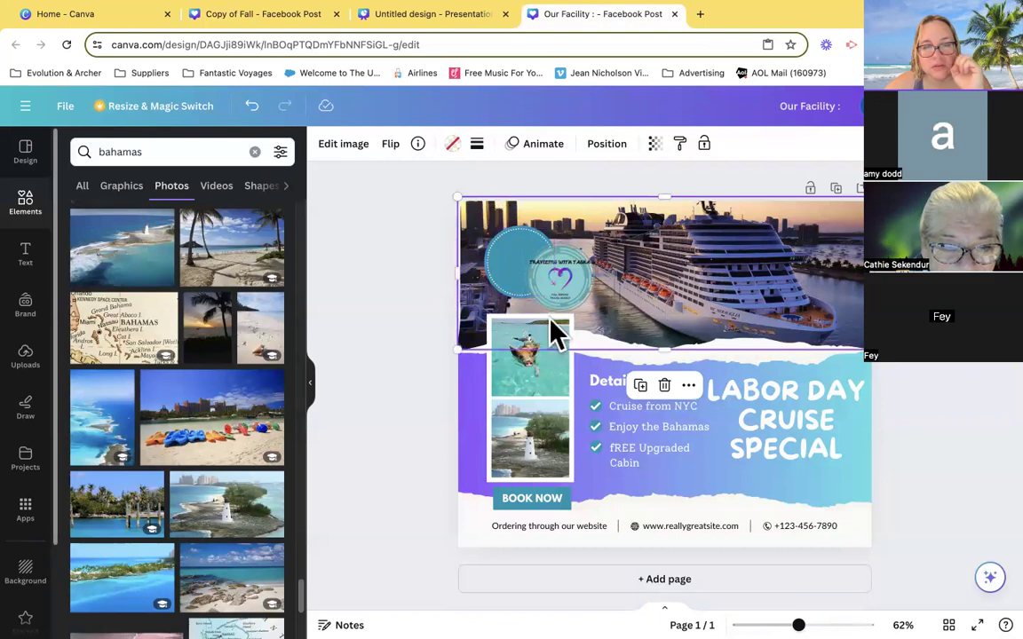
mouse_move(471, 258)
mouse_down()
mouse_move(489, 258)
mouse_move(474, 258)
mouse_up()
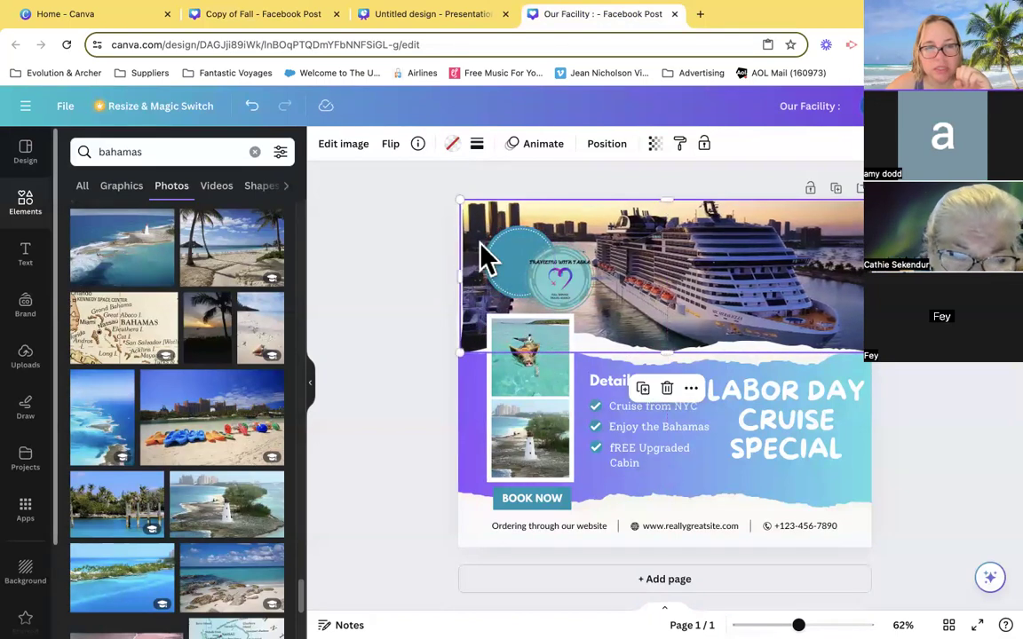
click(506, 284)
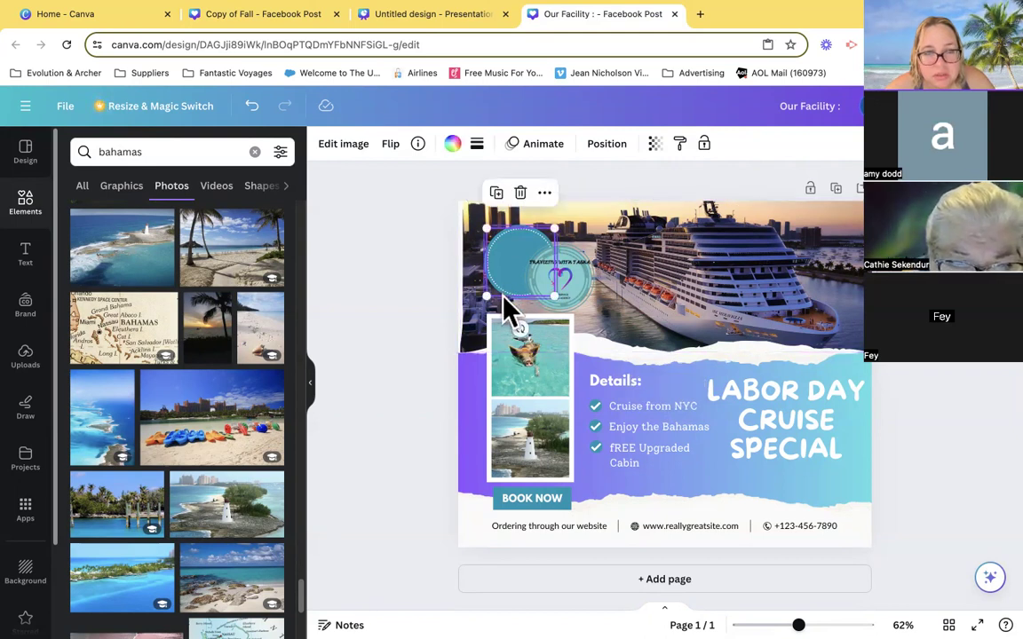
click(503, 295)
click(502, 304)
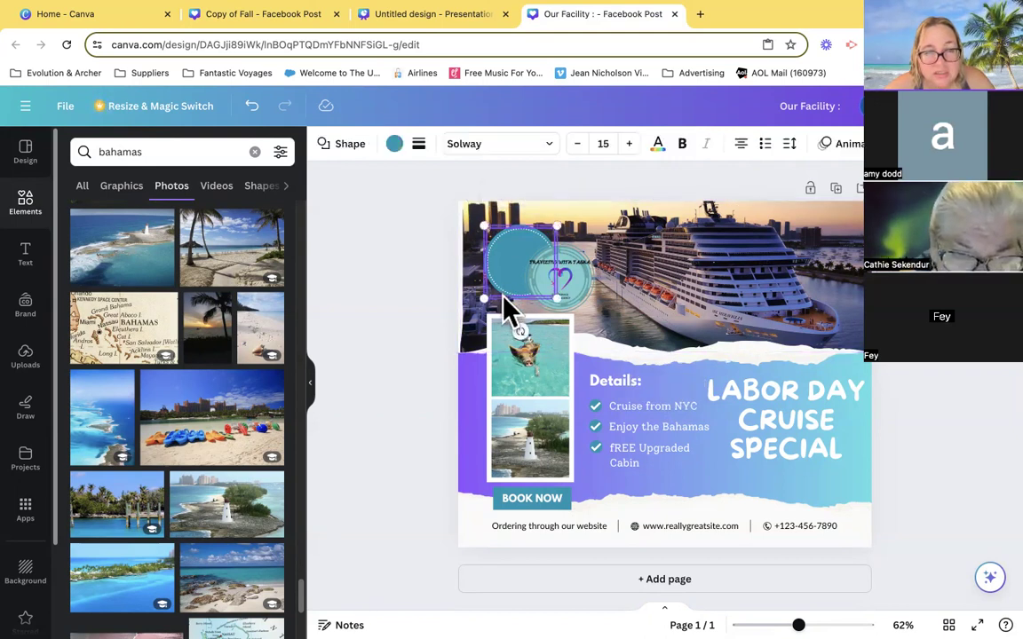
drag(480, 224, 475, 221)
- Center the round agency logo on the enlarged teal circle
click(423, 294)
drag(571, 292, 530, 262)
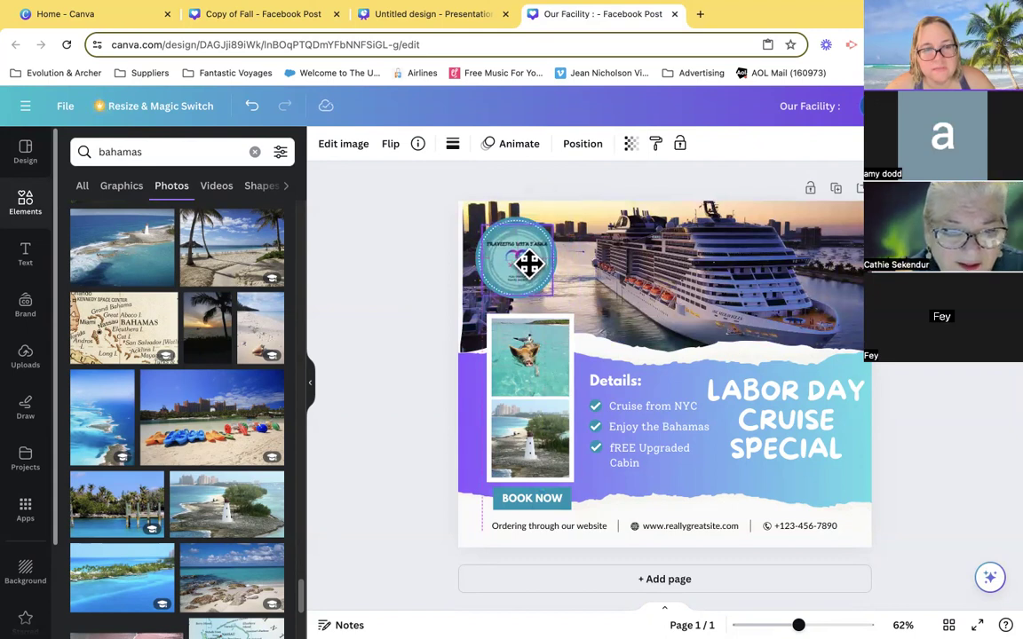
click(414, 300)
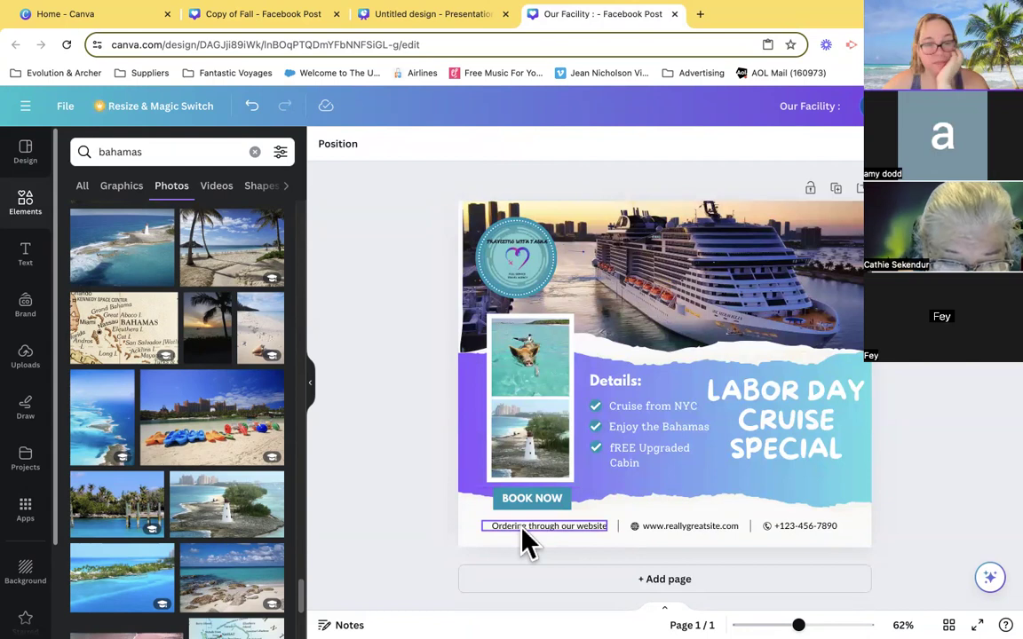
- Replace BOOK with CALL in the label below the small photos so it reads CALL NOW
click(544, 501)
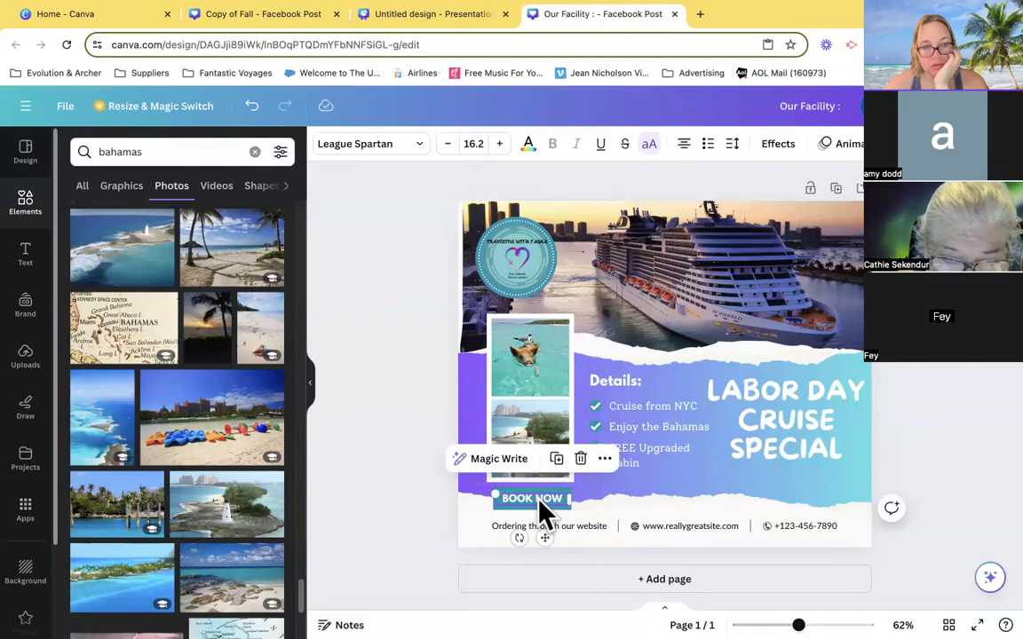
click(516, 499)
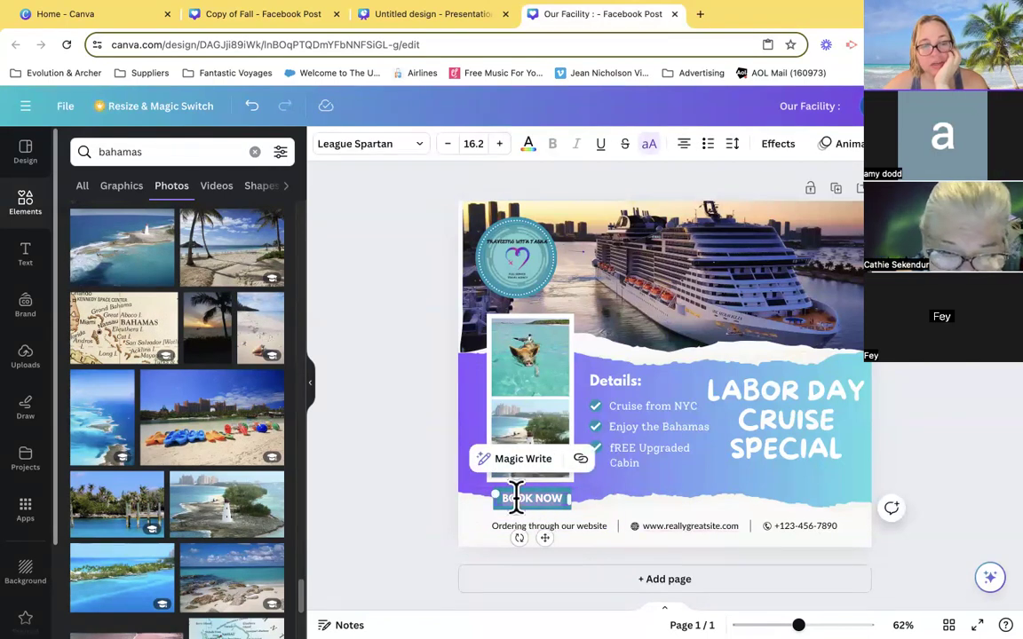
double_click(516, 499)
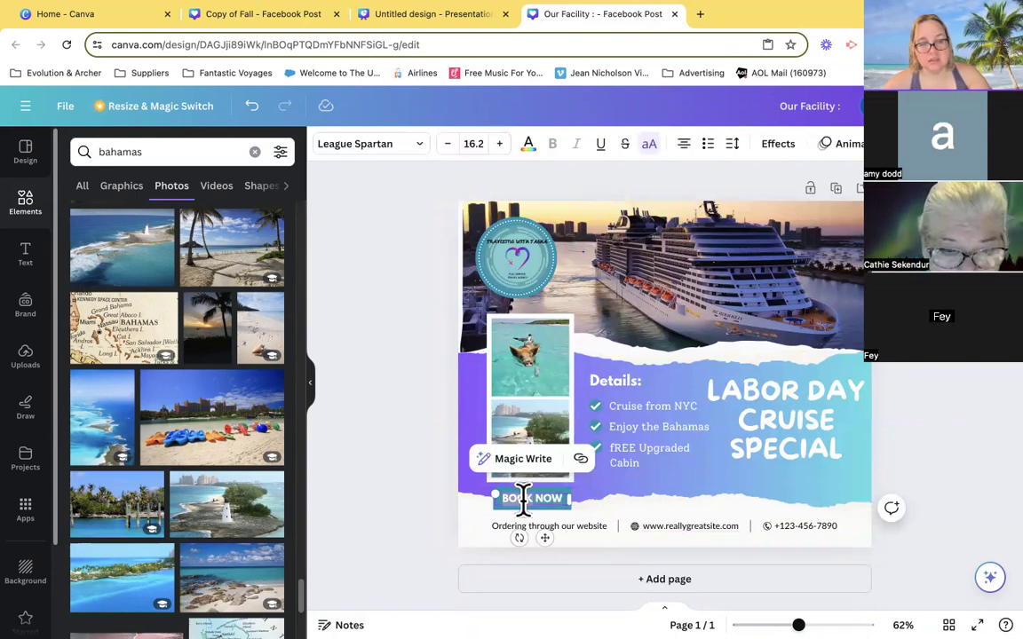
text(CALL)
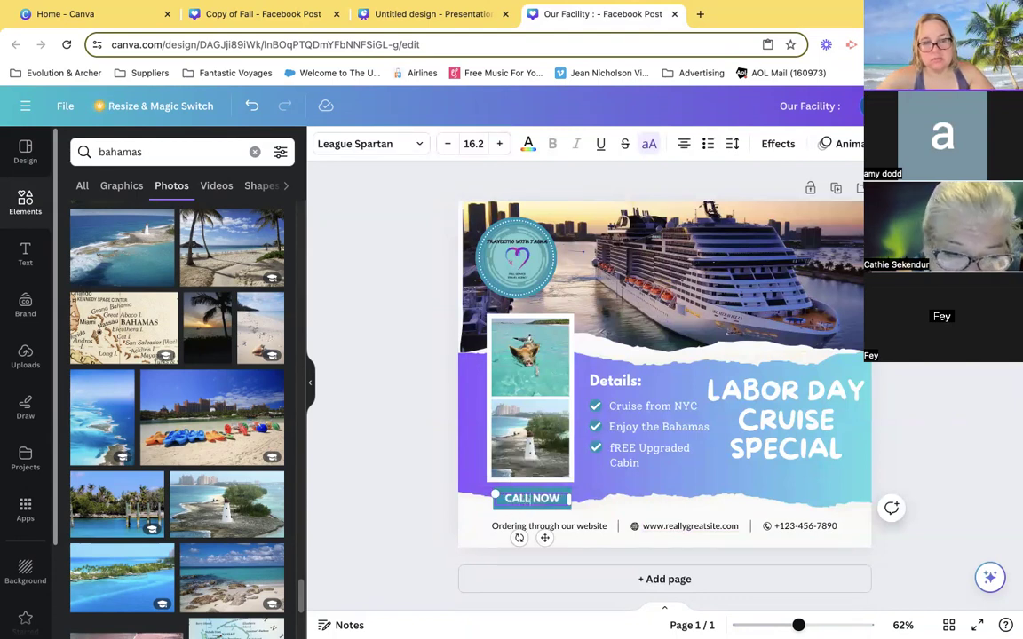
- Delete the website ordering text, web address, globe icon and both divider lines from the footer, keeping the phone icon and number
click(551, 533)
click(704, 539)
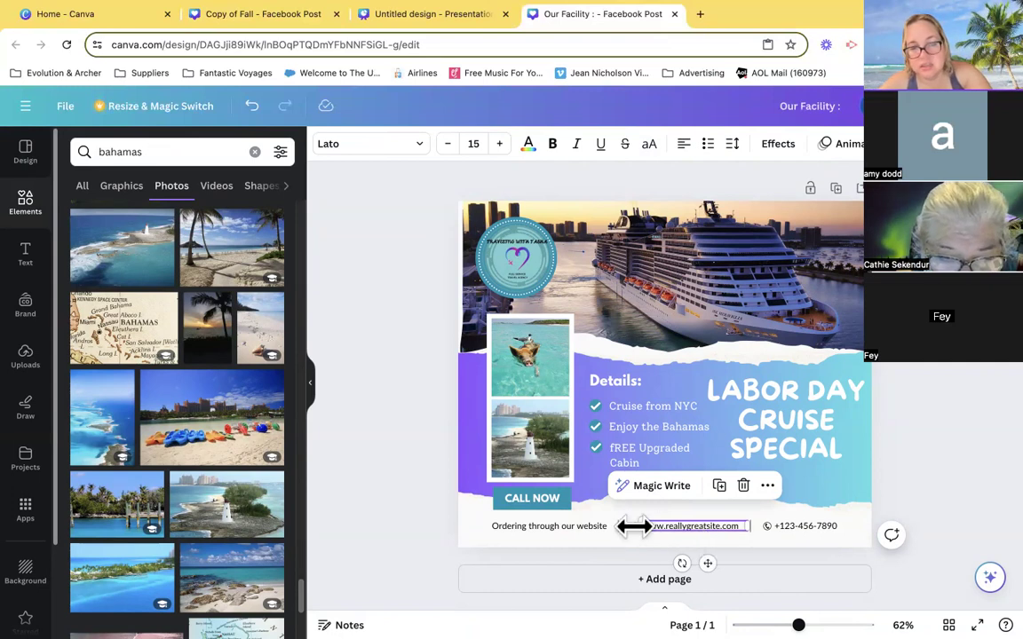
click(579, 529)
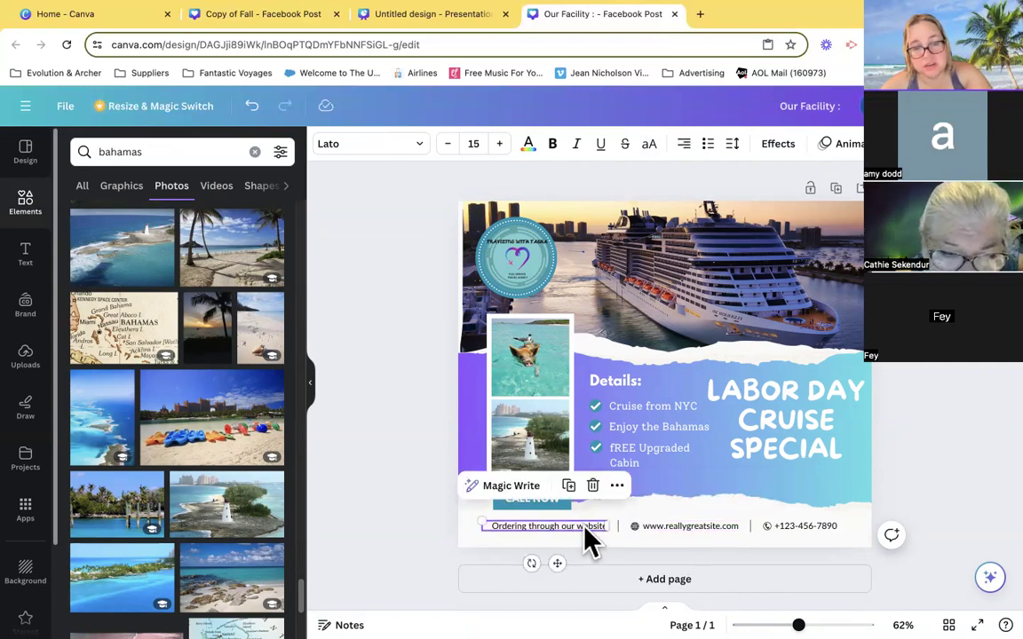
key(Delete)
click(685, 526)
key(Delete)
click(634, 526)
key(Delete)
click(618, 528)
key(Delete)
click(749, 527)
key(Delete)
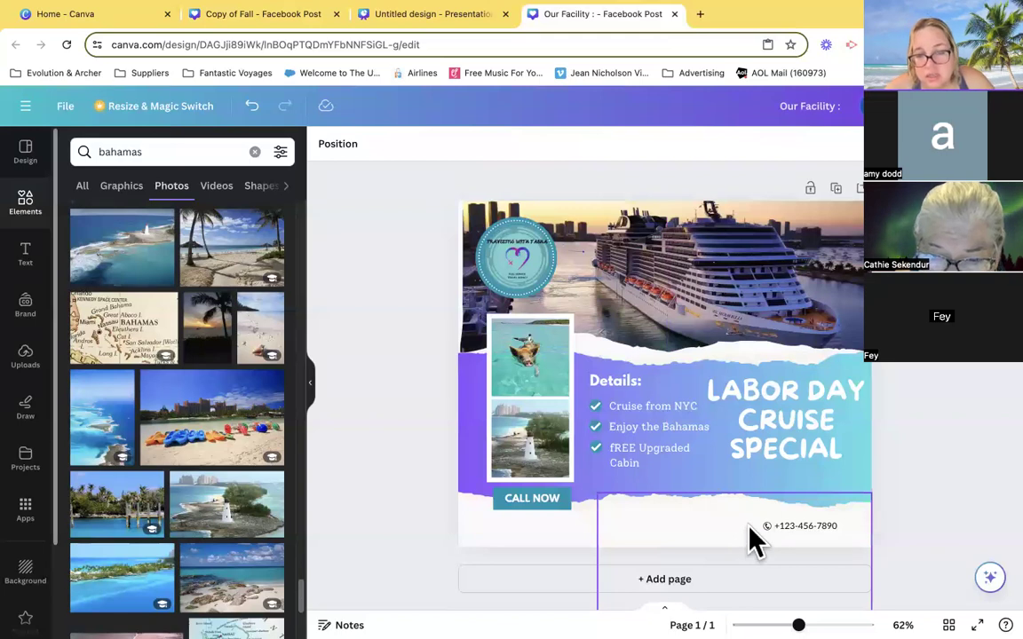
- Move the phone icon and number together under the CALL NOW label and enlarge them until the text size is 40
click(840, 533)
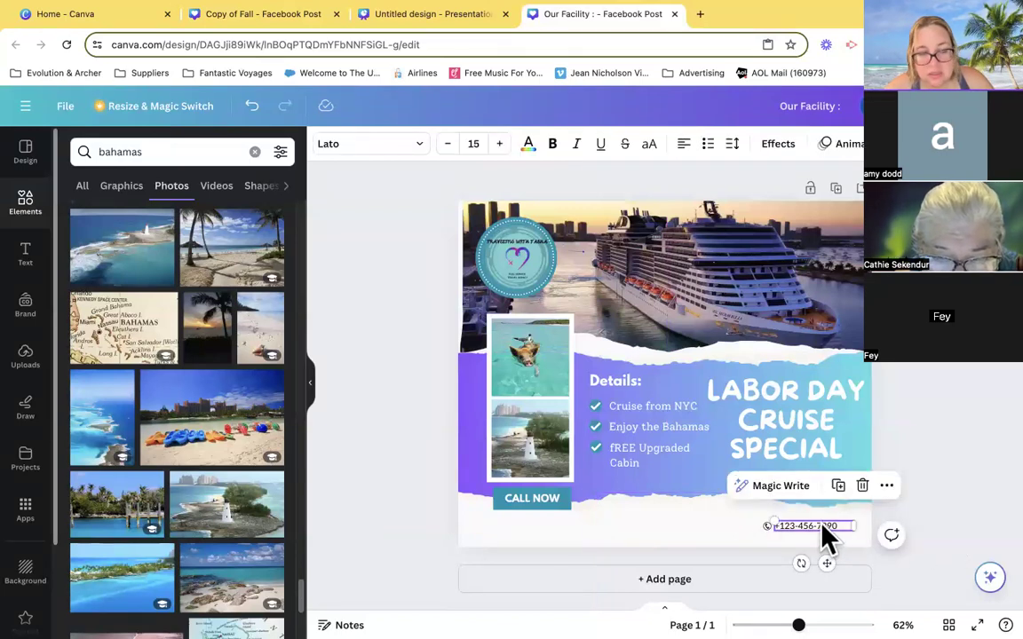
click(822, 527)
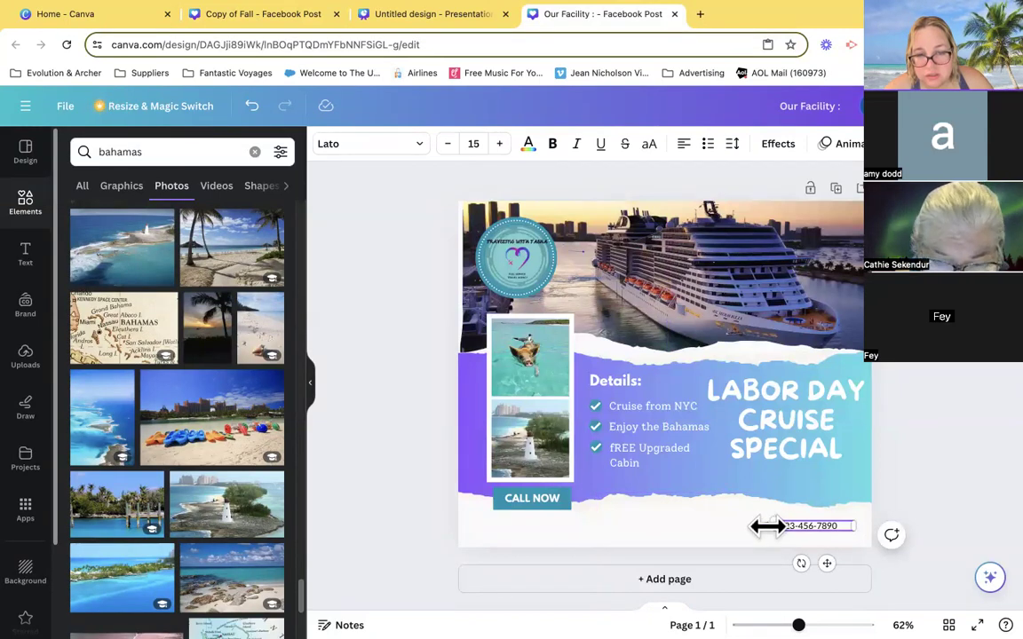
click(922, 534)
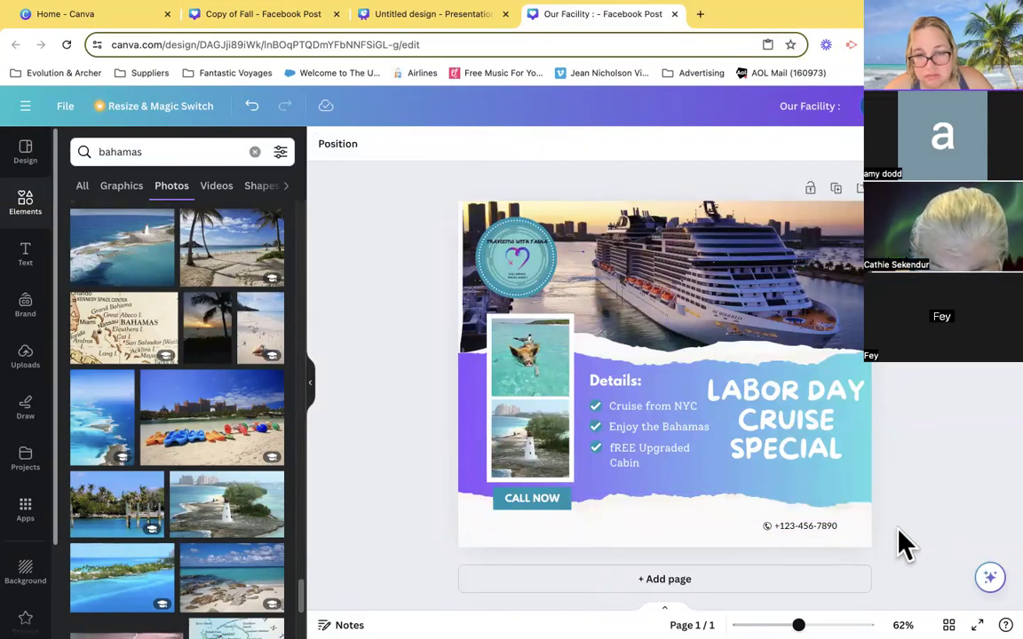
click(768, 527)
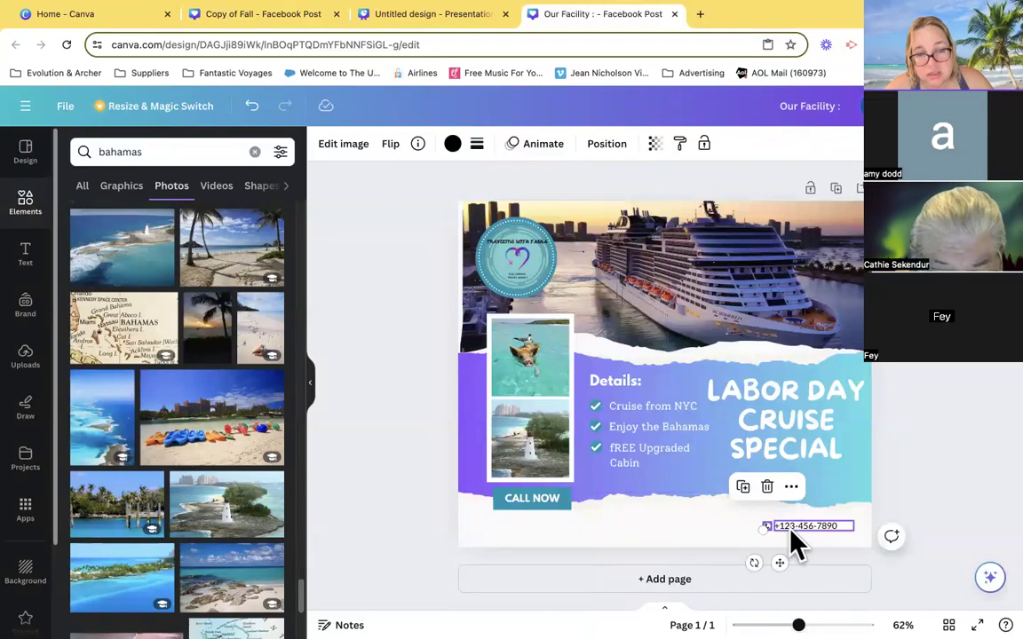
click(791, 530)
drag(785, 530, 520, 527)
drag(587, 523, 738, 562)
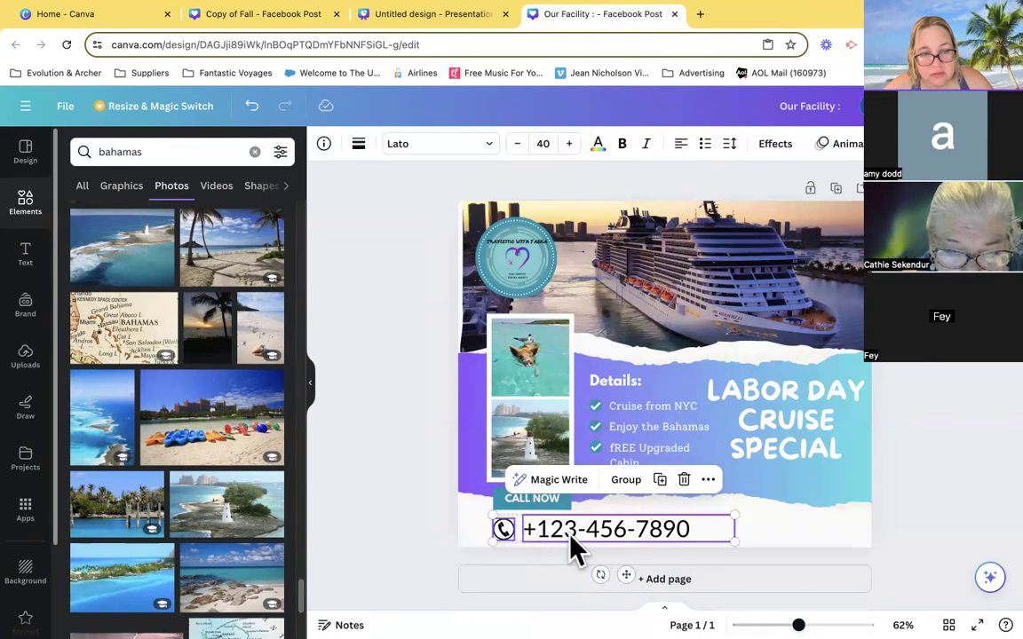
click(927, 476)
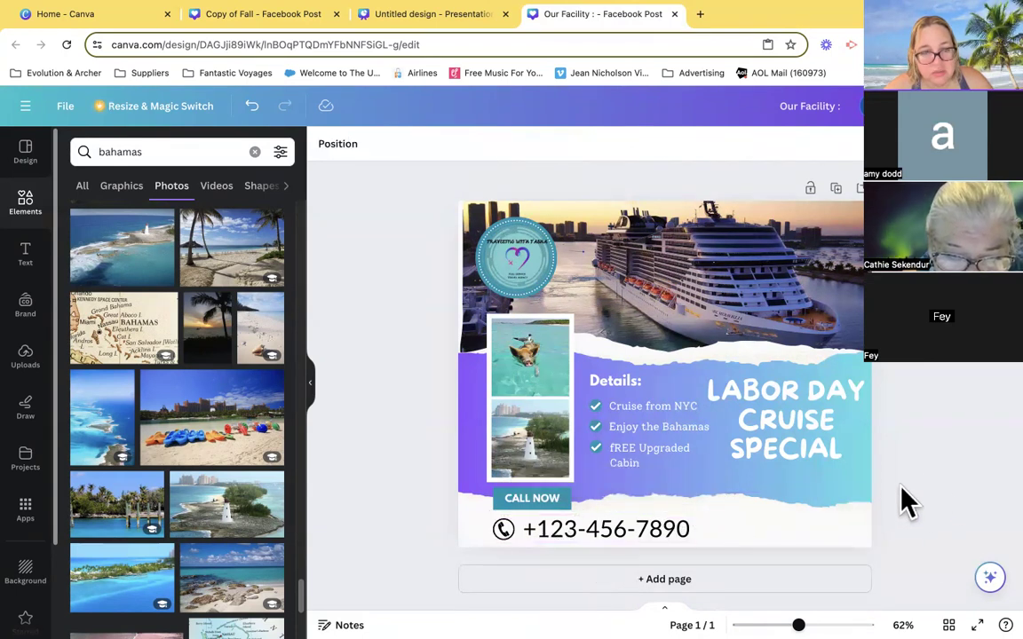
- Replace the placeholder phone number in the footer with the travel agent's own phone number
double_click(557, 527)
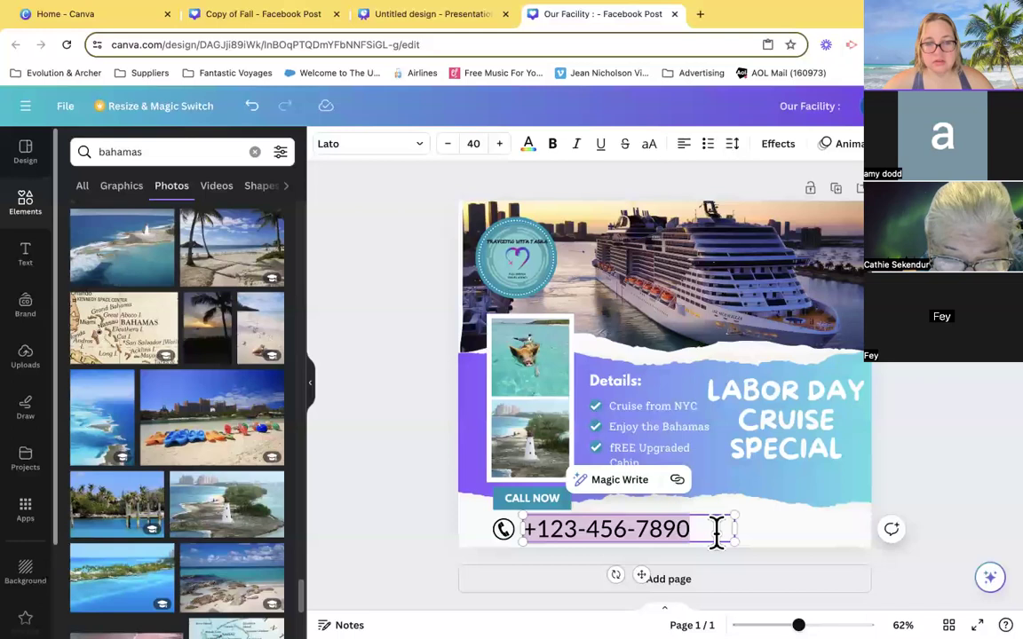
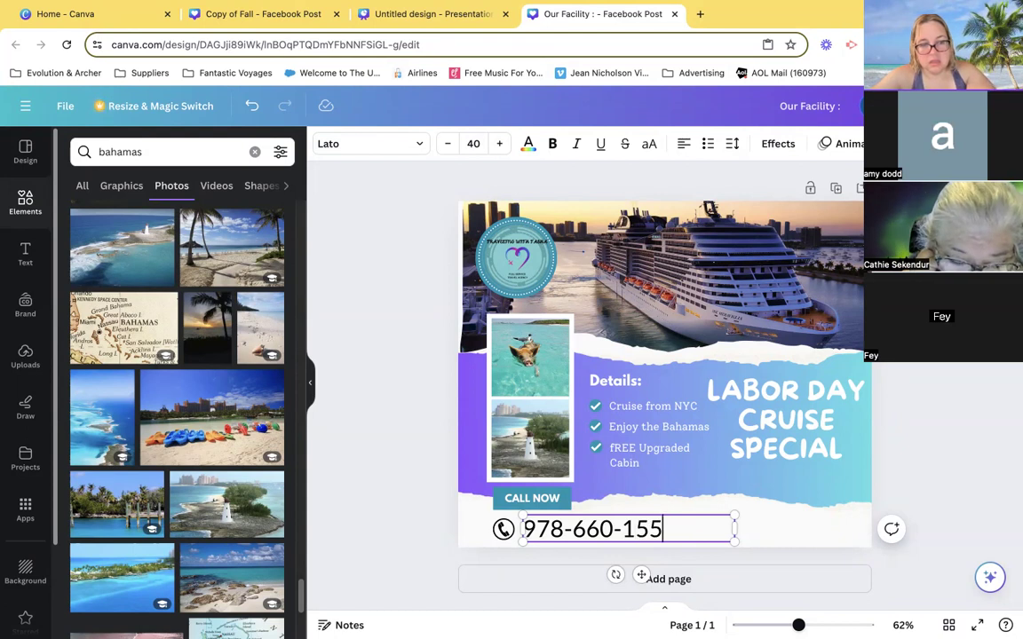
- Widen the teal CALL NOW label until it spans the full width of the phone icon and number below it
click(545, 503)
click(562, 502)
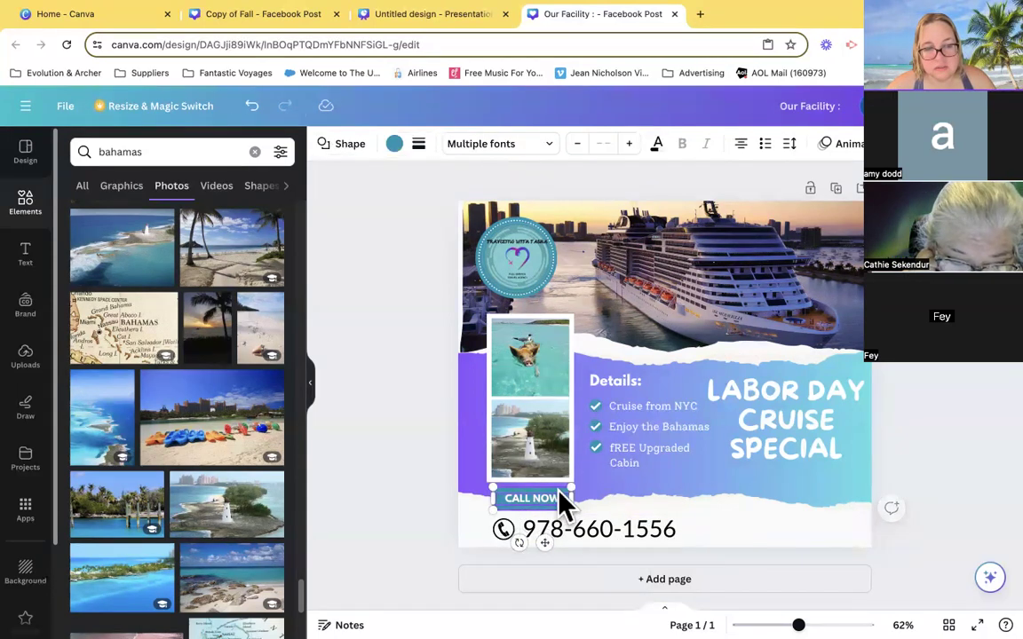
drag(572, 497, 676, 500)
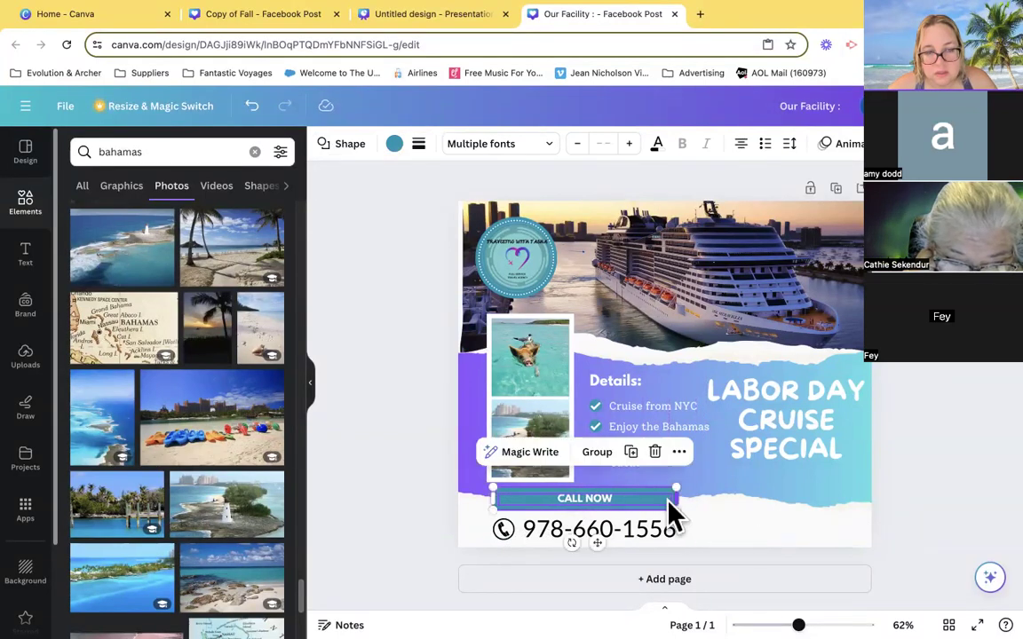
click(758, 521)
- Replace the CALL NOW text in the teal label with an uppercase line telling readers to call the agent, by first name, to book
click(564, 501)
click(577, 500)
drag(617, 500, 545, 500)
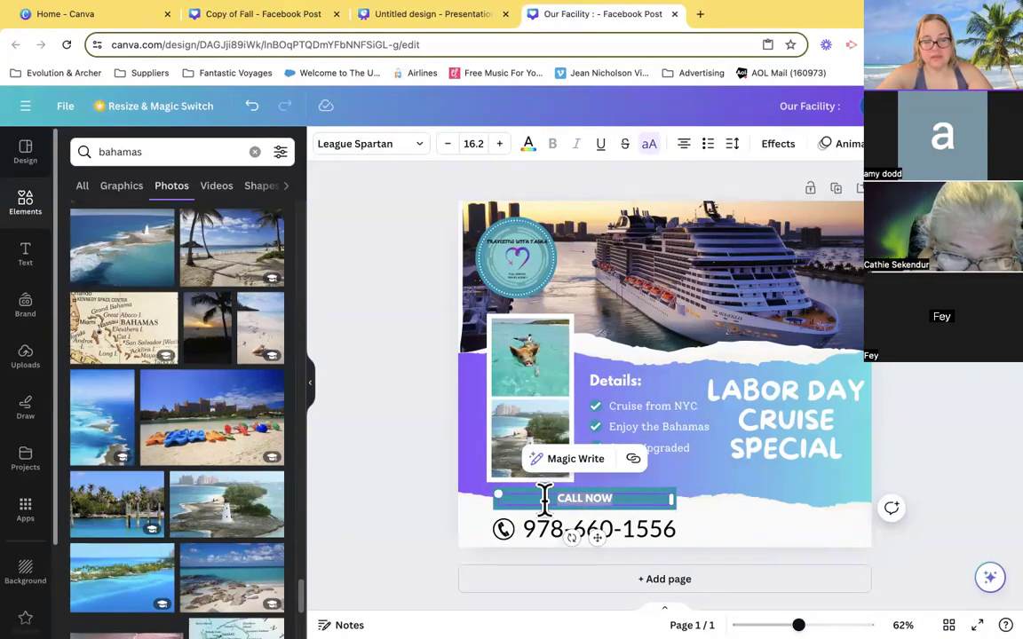
text(CALL TASHA)
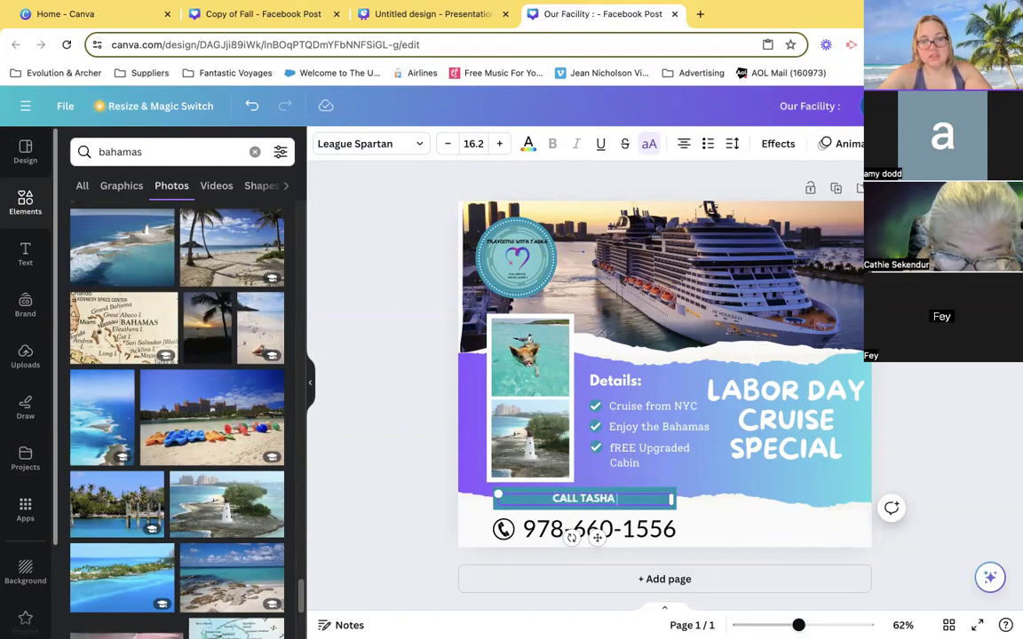
text( TO BOOK)
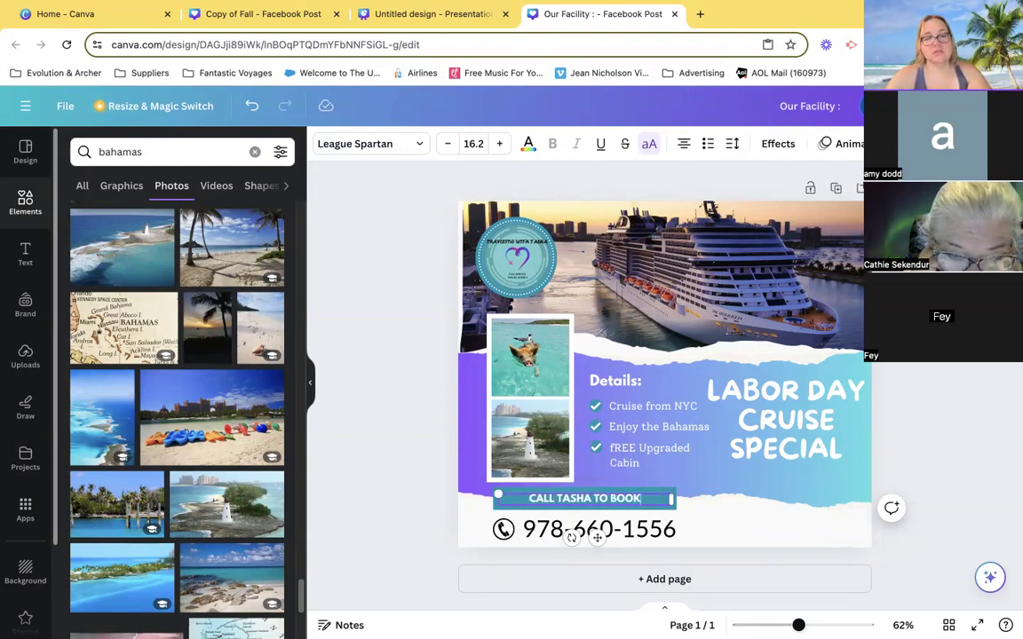
click(946, 448)
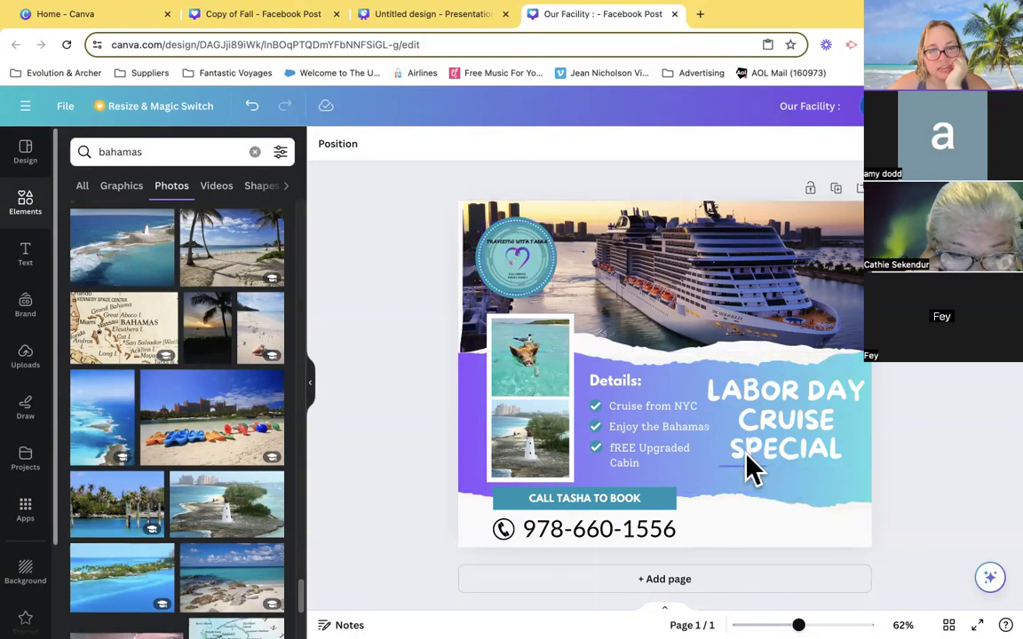
- Move the round agency logo and its teal dotted circle off the cruise photo to the area below the LABOR DAY CRUISE SPECIAL headline
click(541, 296)
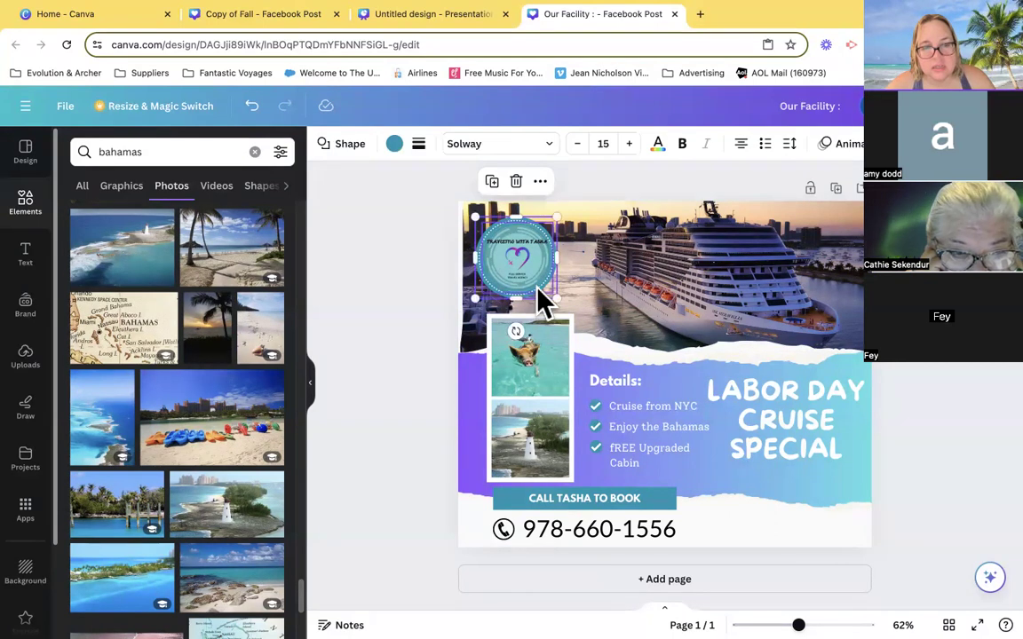
click(534, 284)
drag(552, 294, 696, 427)
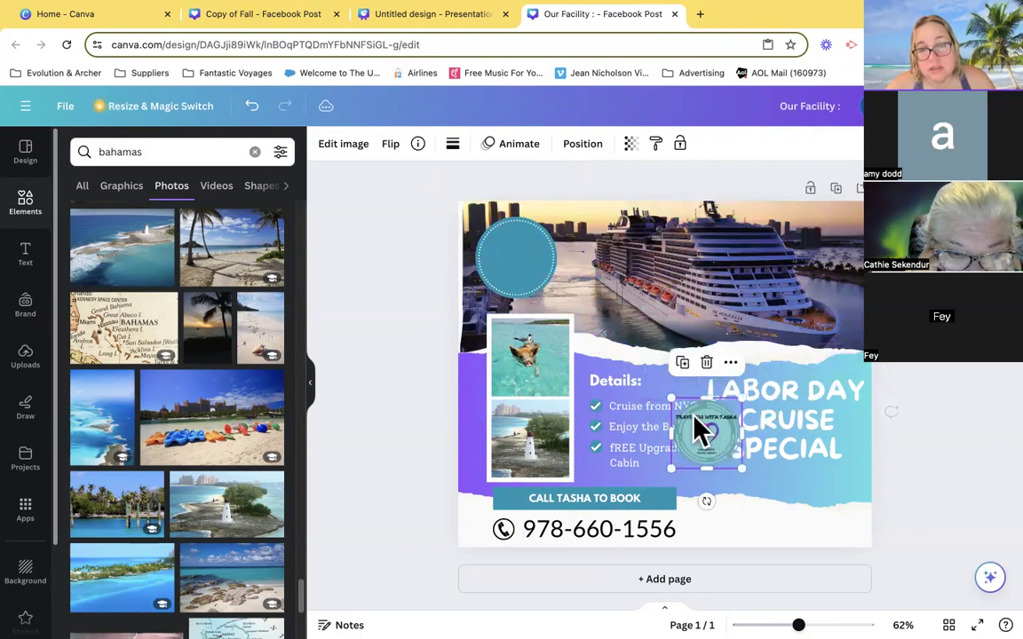
click(521, 296)
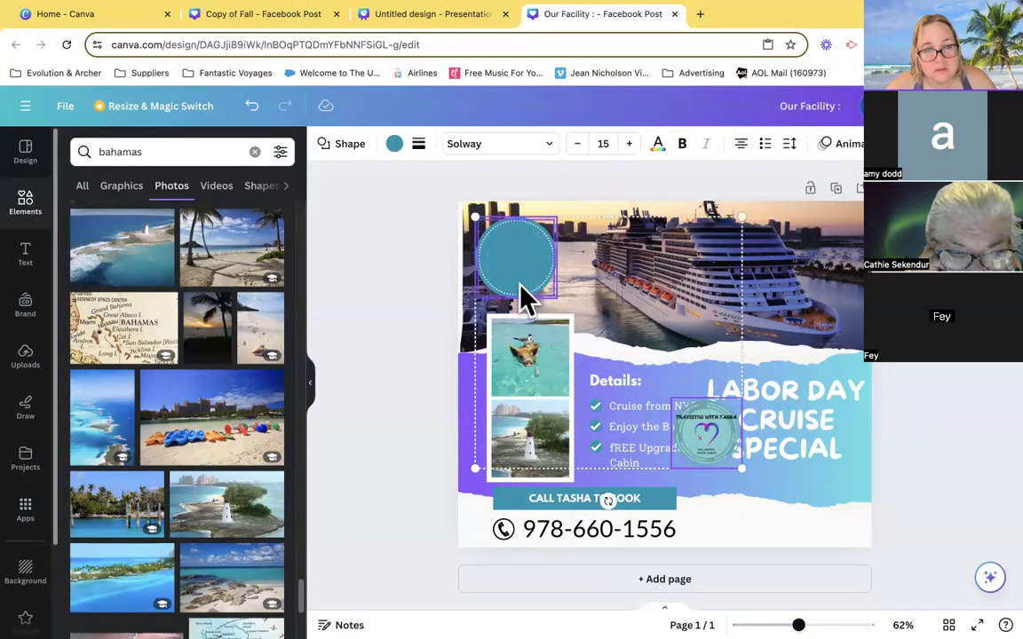
drag(523, 292, 617, 331)
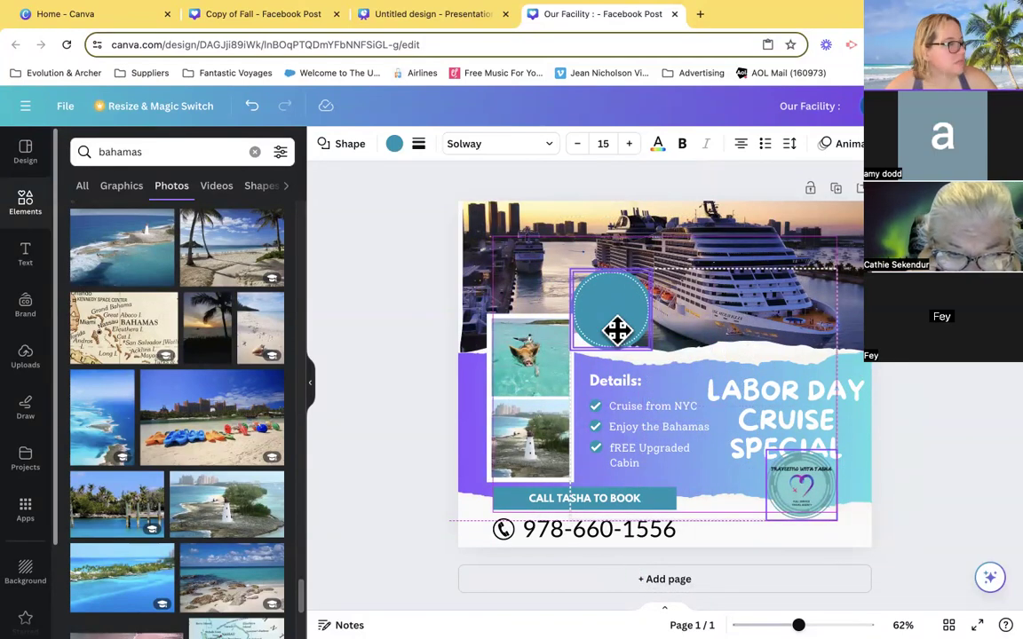
click(875, 480)
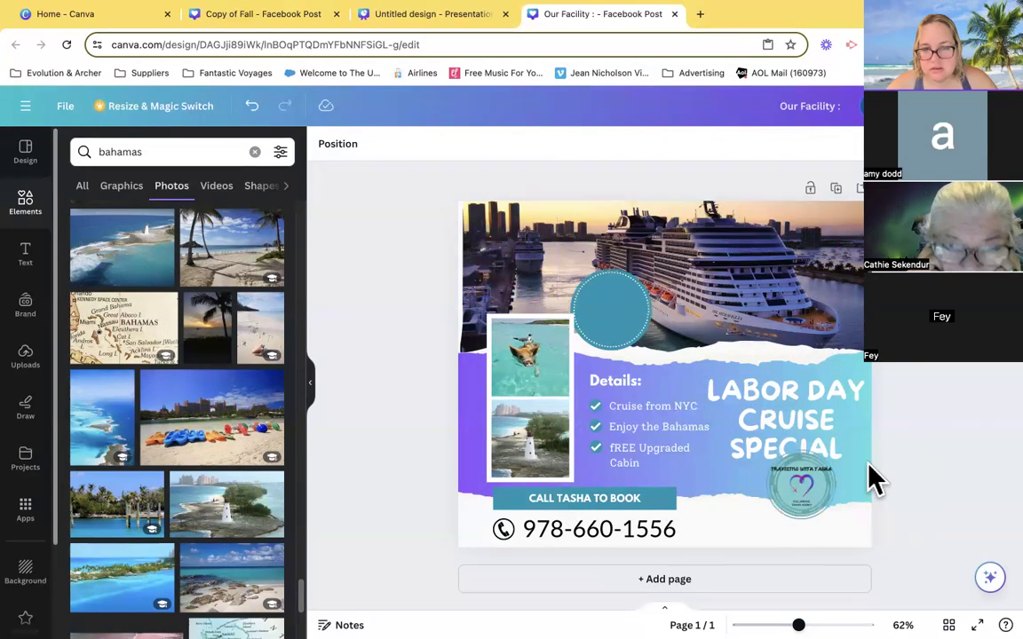
click(631, 351)
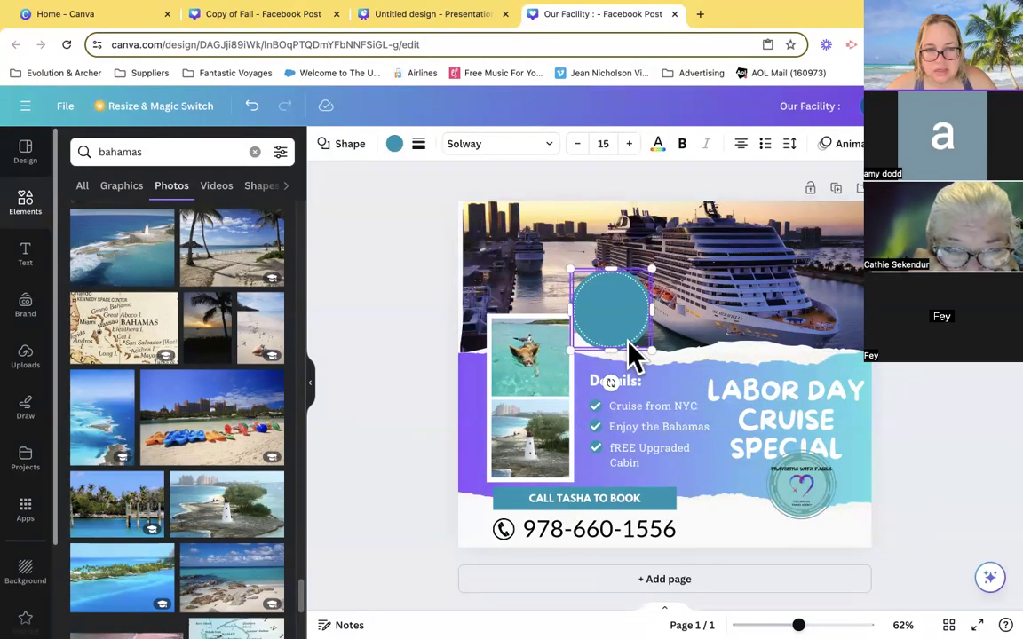
drag(631, 346, 803, 526)
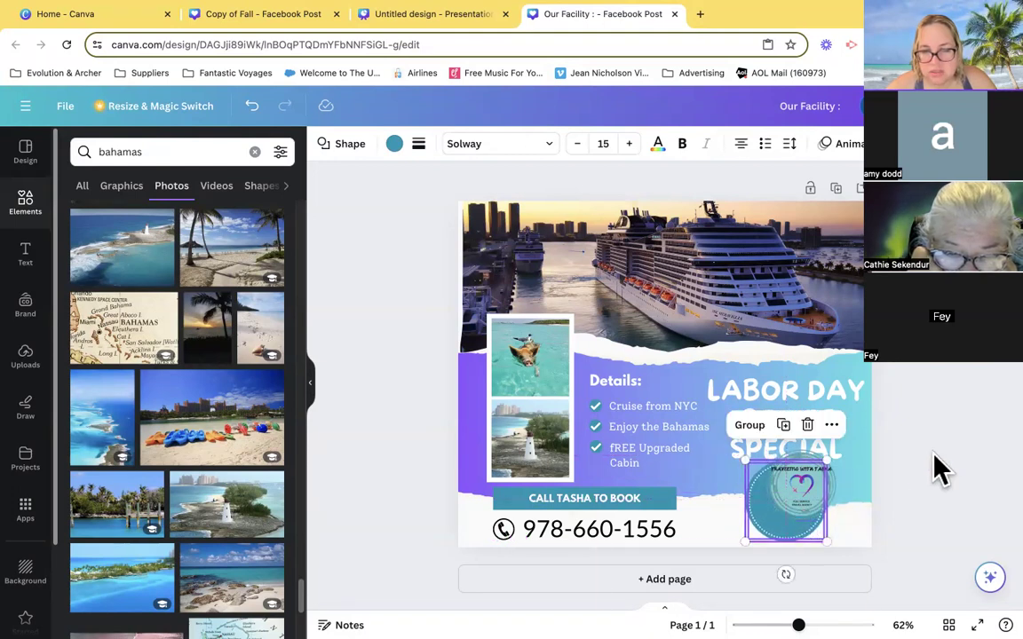
- Center the agency logo inside the teal dotted circle below the headline
click(932, 453)
drag(804, 483, 793, 495)
click(949, 431)
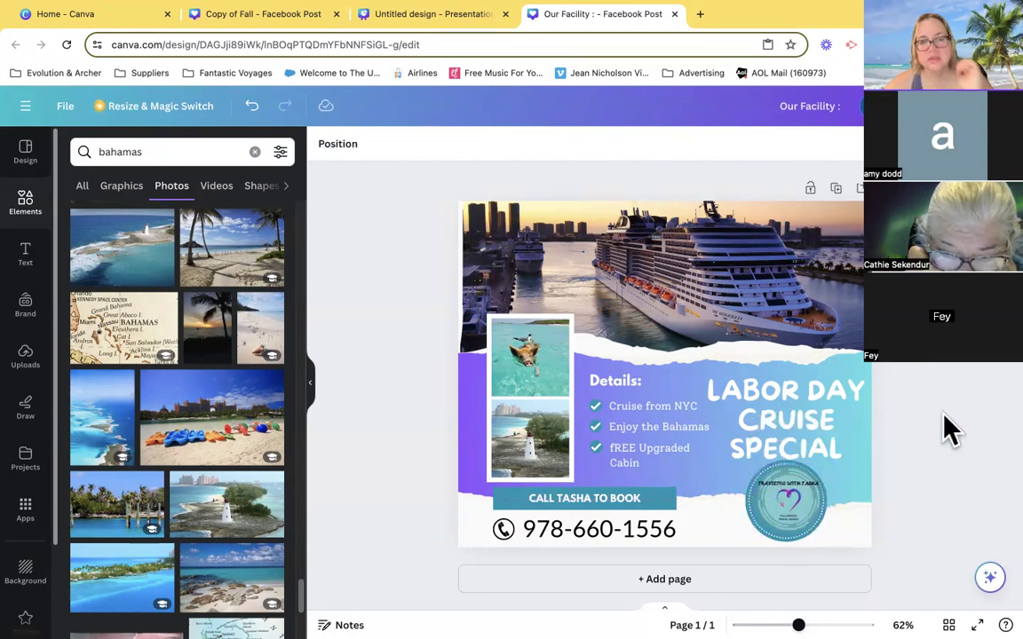
drag(783, 502, 784, 490)
click(946, 443)
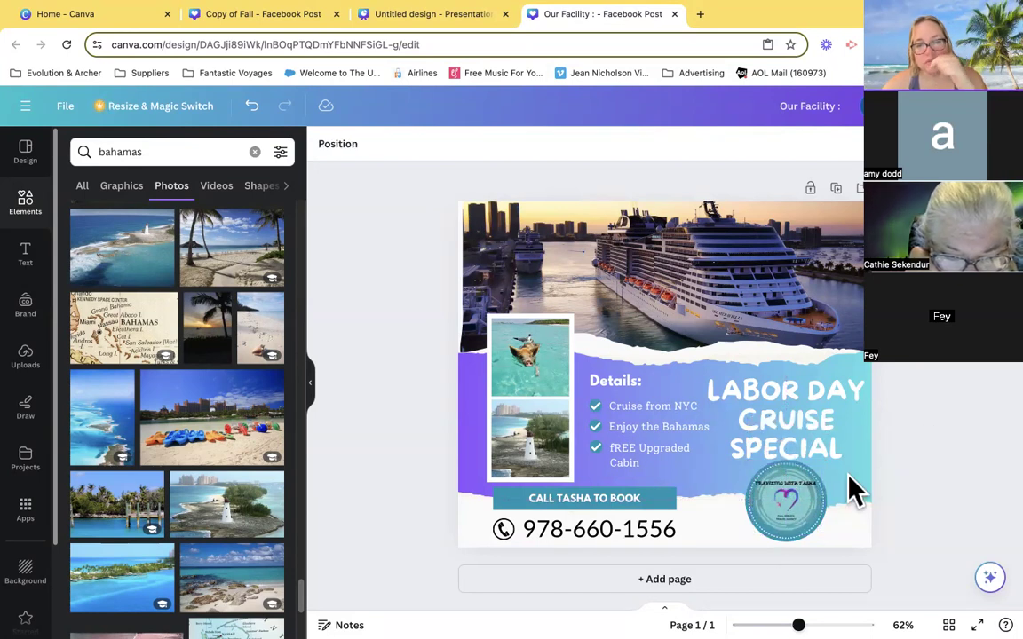
click(799, 504)
drag(799, 505, 795, 493)
click(932, 409)
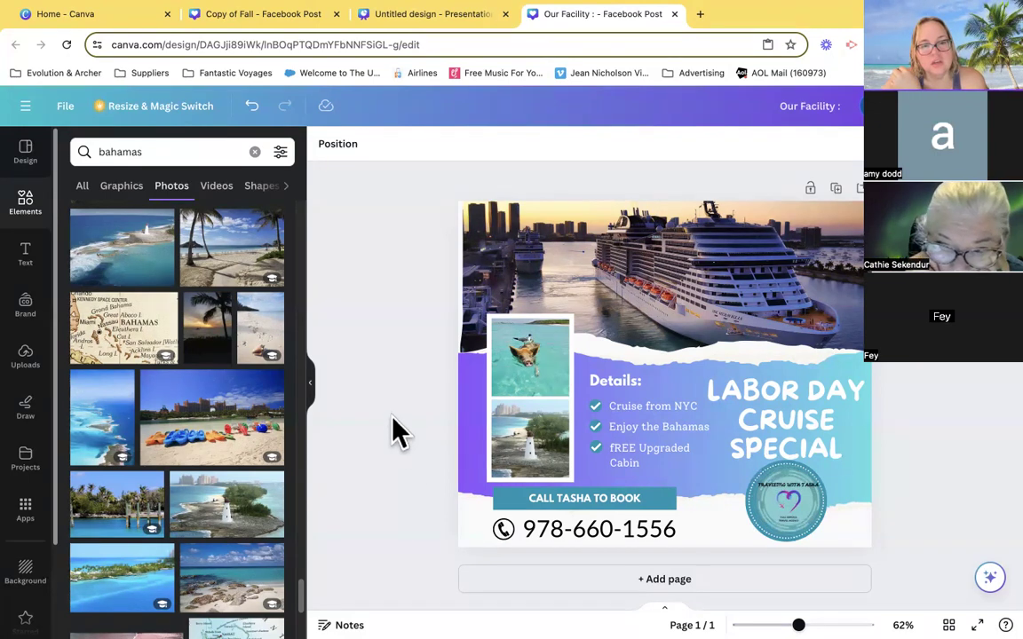
- Stretch the cruise ship photo sideways slightly past both side edges of the page
drag(612, 296, 609, 290)
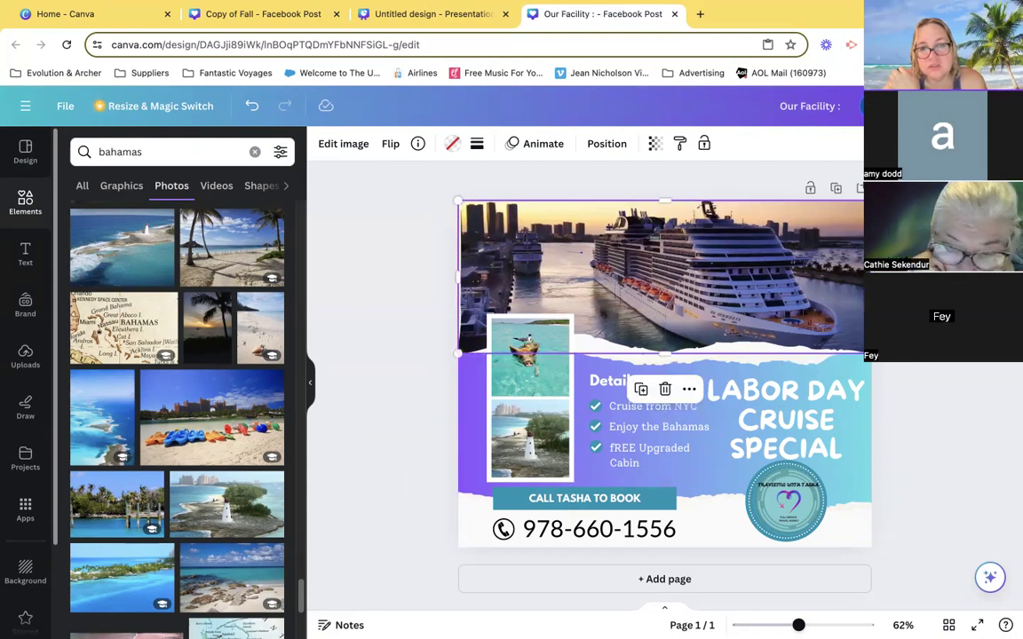
drag(869, 278, 876, 278)
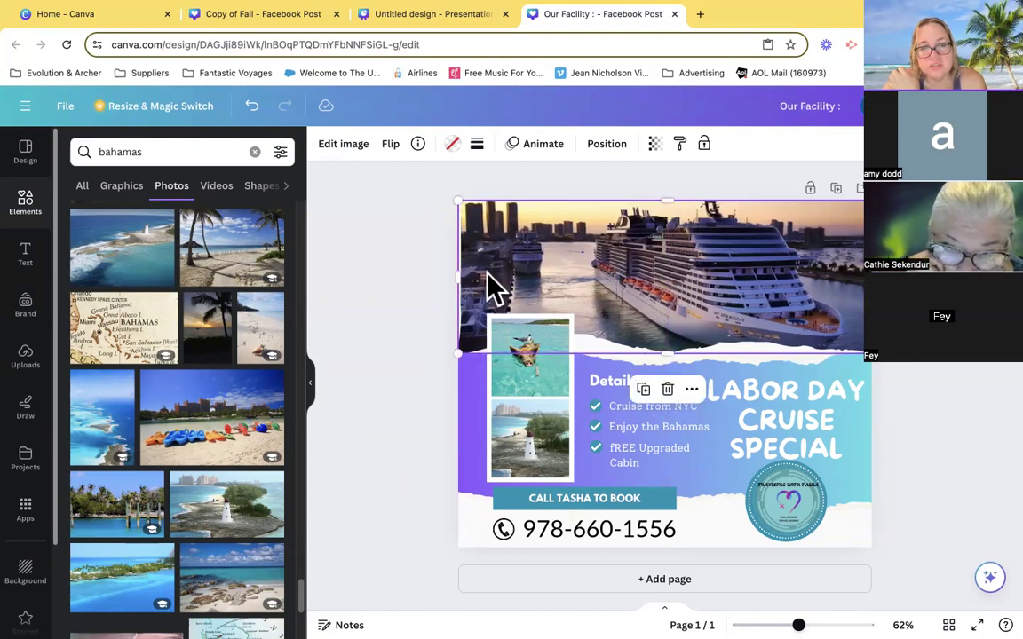
drag(454, 274, 453, 274)
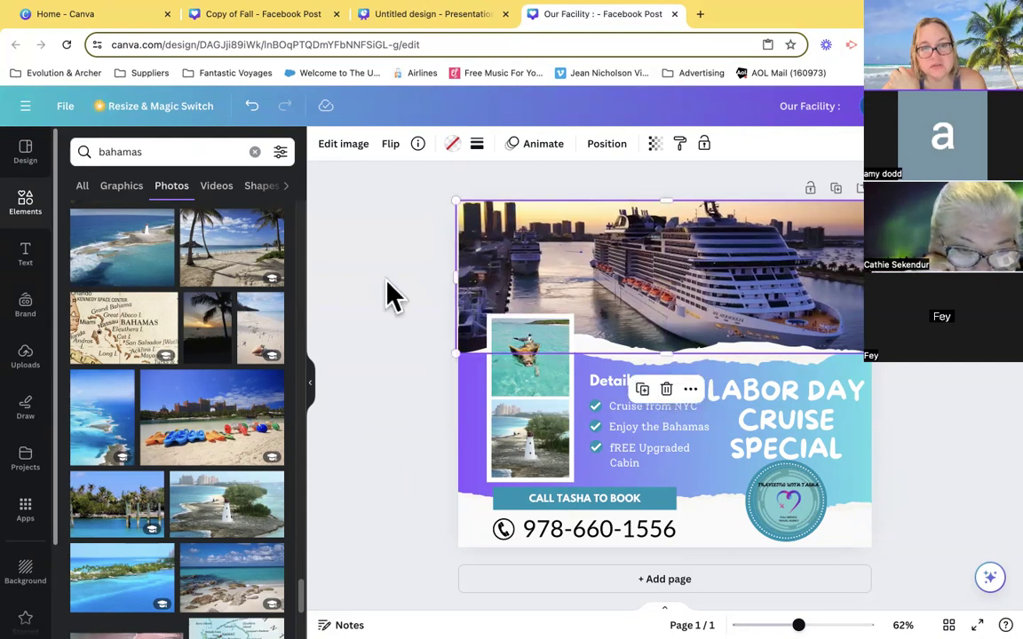
click(373, 391)
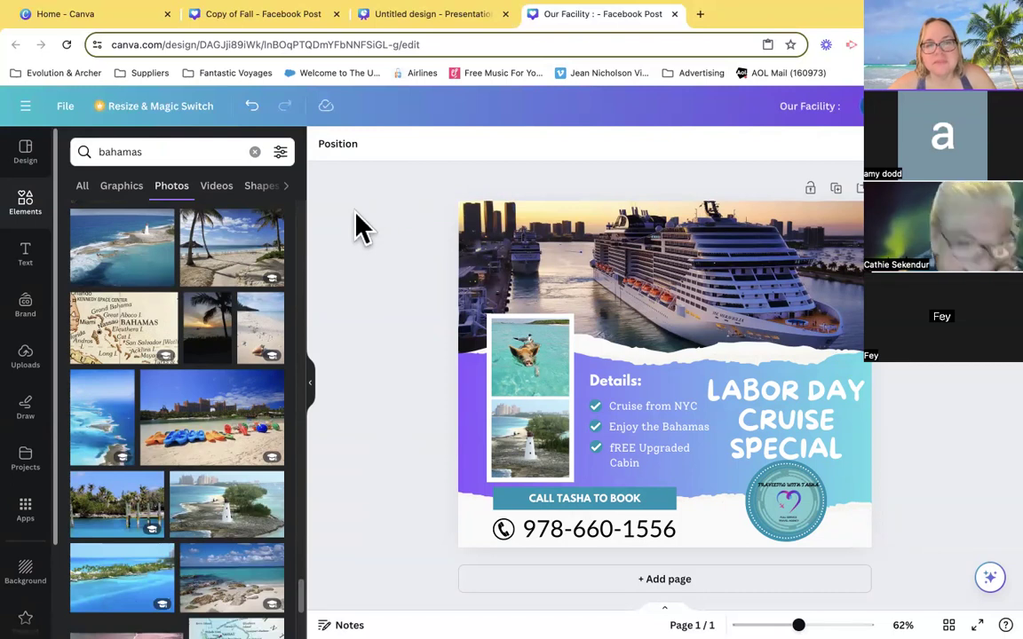
- Add a new page after the cruise special flyer and compare it with page 1
click(859, 190)
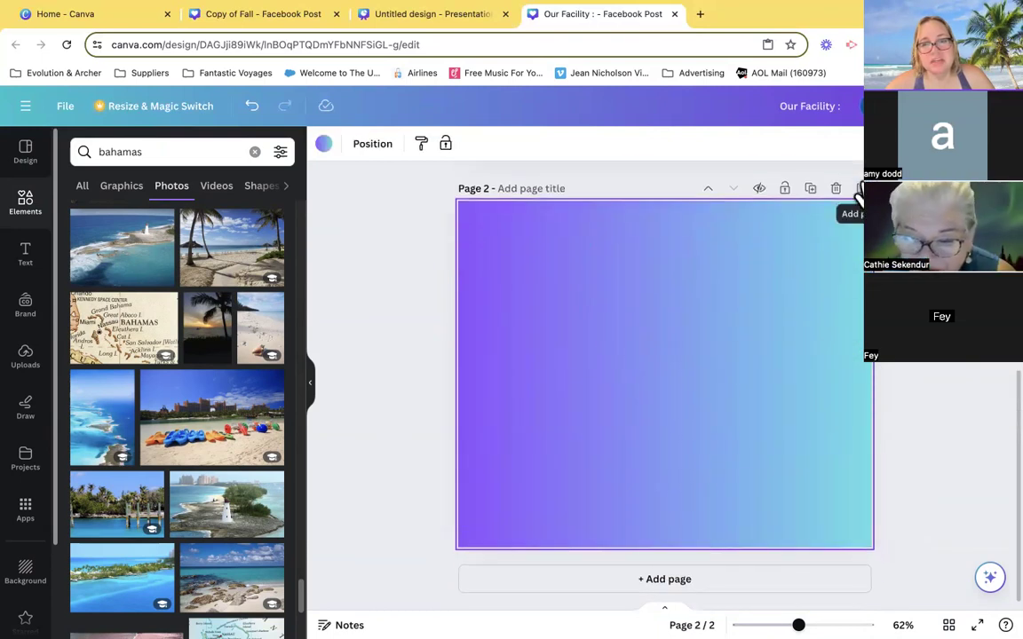
scroll(856, 205, up, 3)
scroll(855, 206, up, 2)
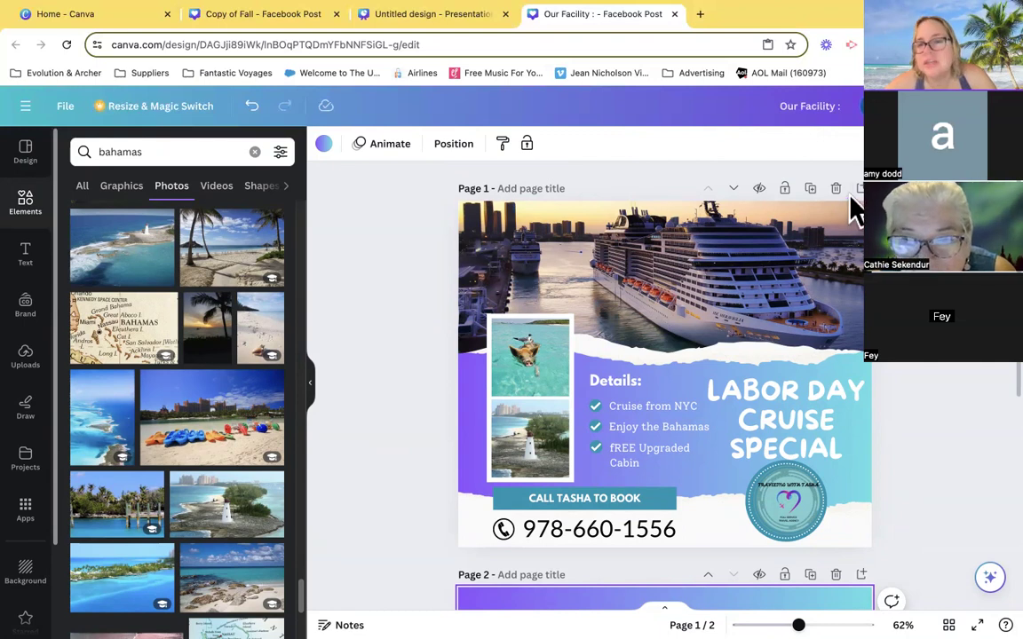
scroll(861, 208, down, 3)
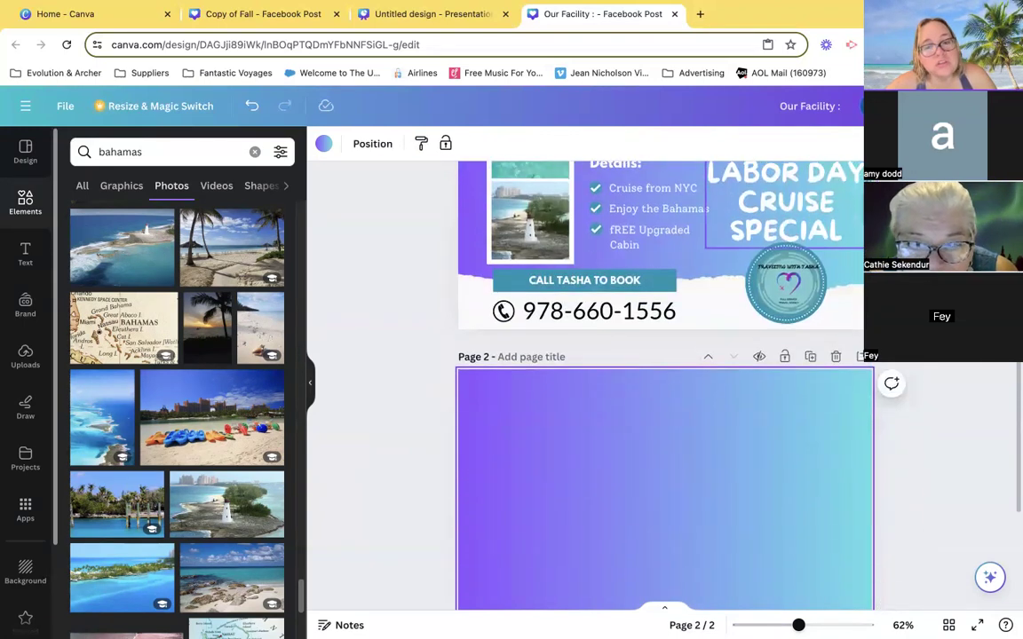
scroll(623, 299, down, 2)
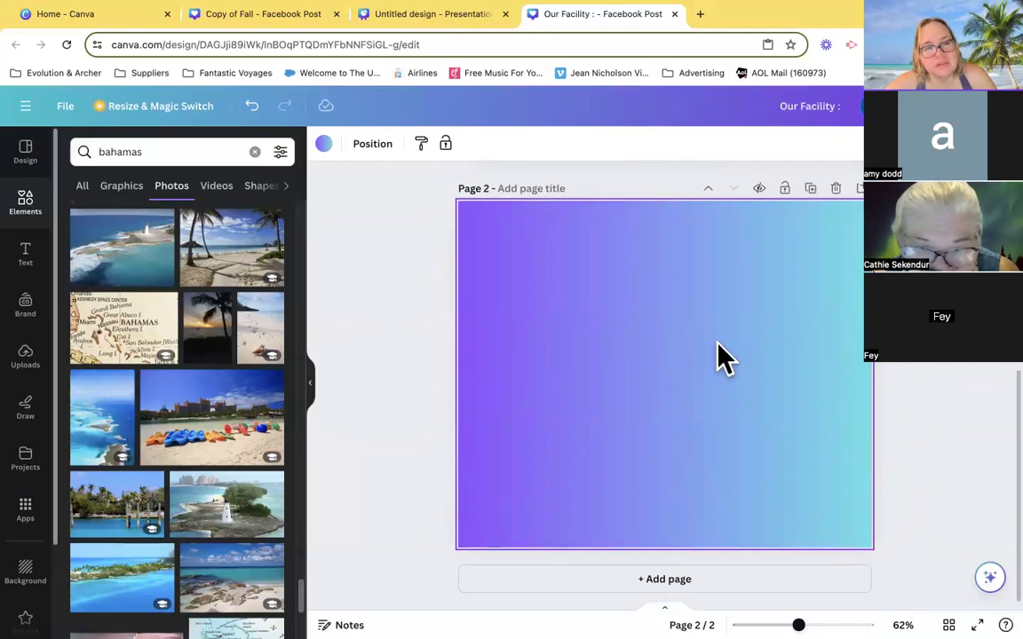
- Change the background of page 2 from the gradient to white using the document colors
click(324, 147)
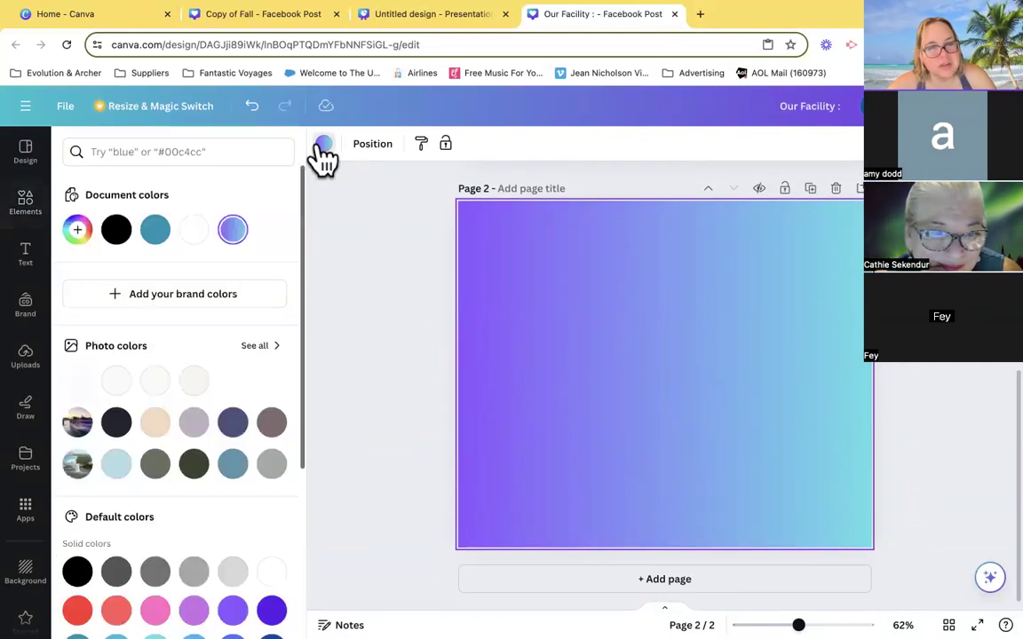
click(195, 231)
click(393, 319)
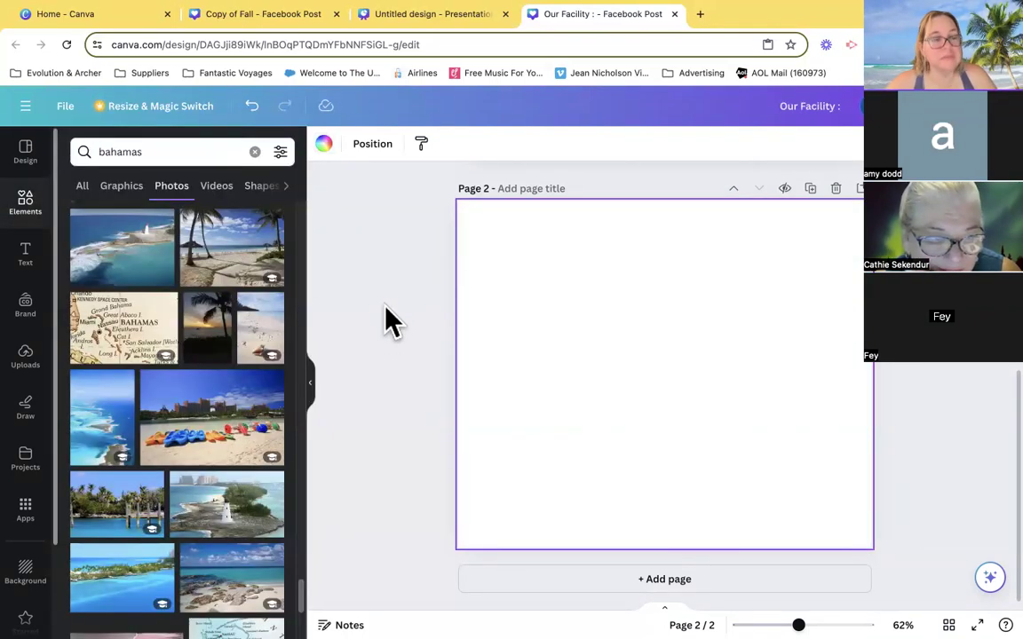
- Browse the uploaded images for travel photos and logos to use on the blank page
click(30, 359)
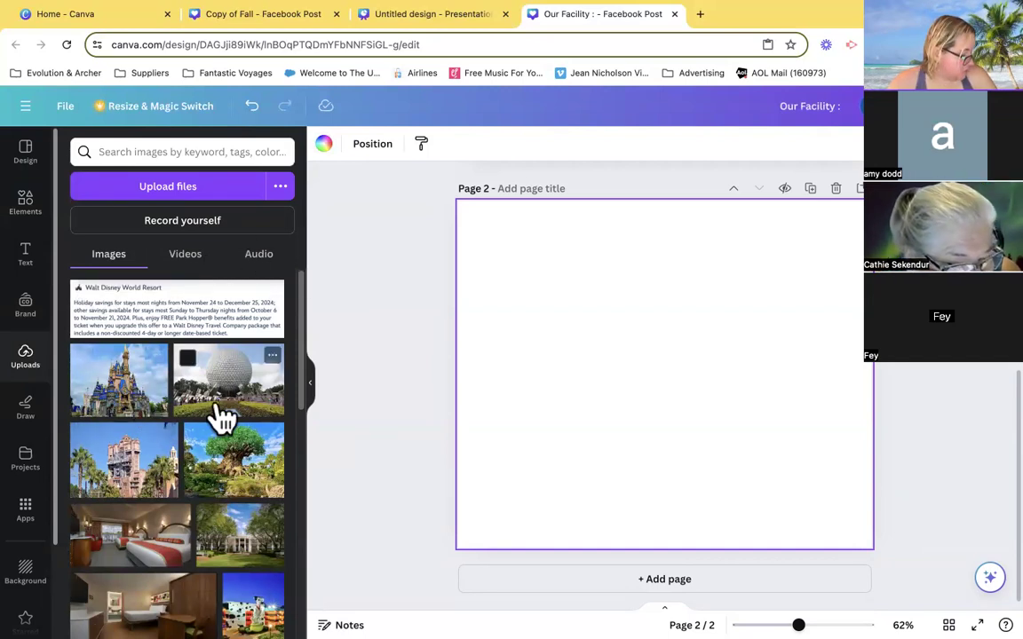
scroll(222, 418, down, 5)
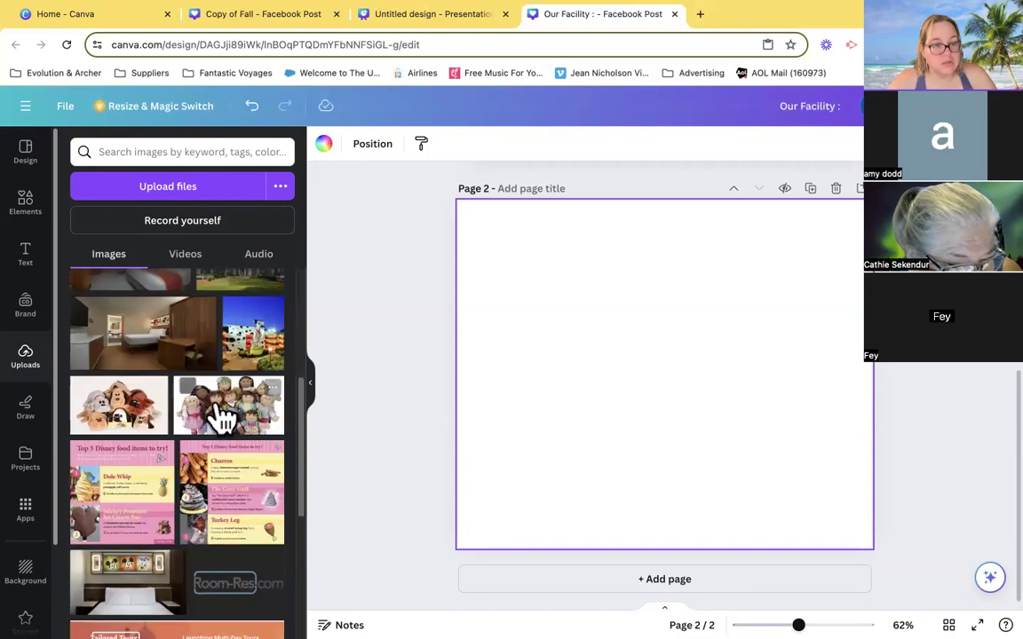
scroll(222, 416, down, 10)
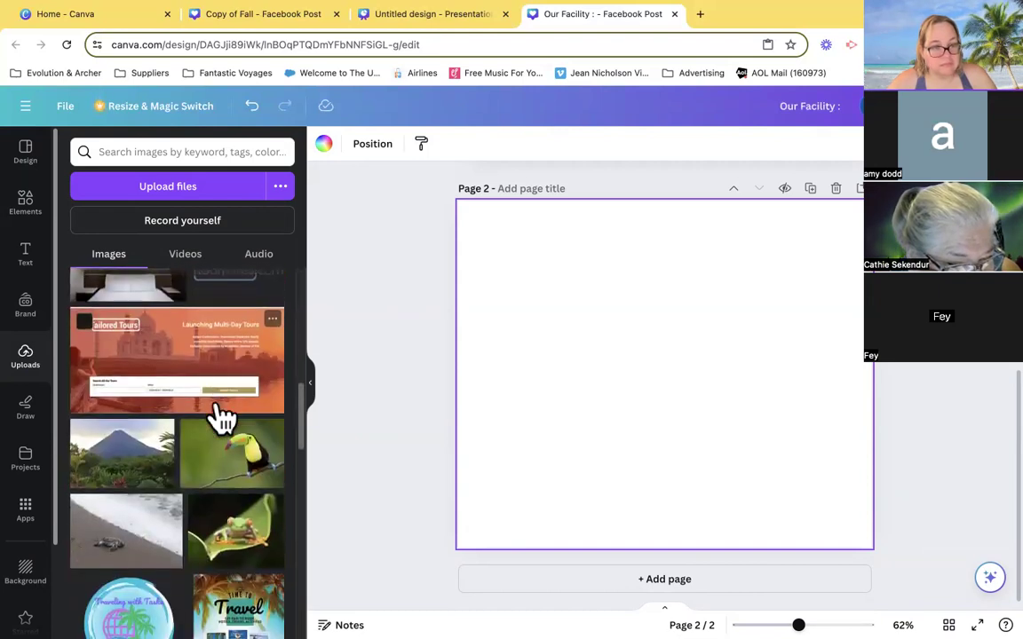
scroll(222, 416, down, 10)
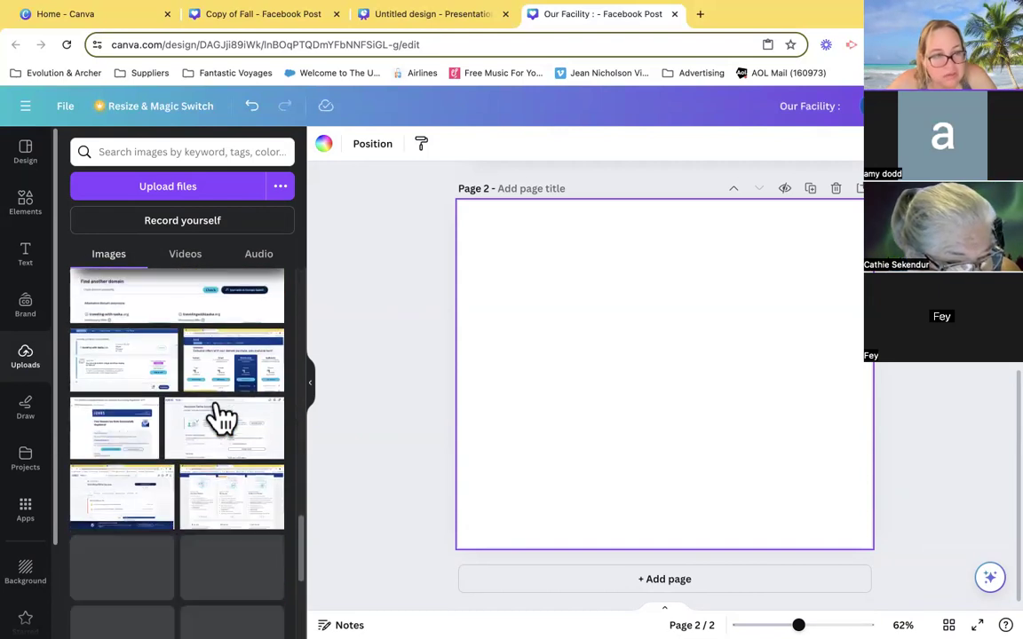
scroll(222, 415, down, 10)
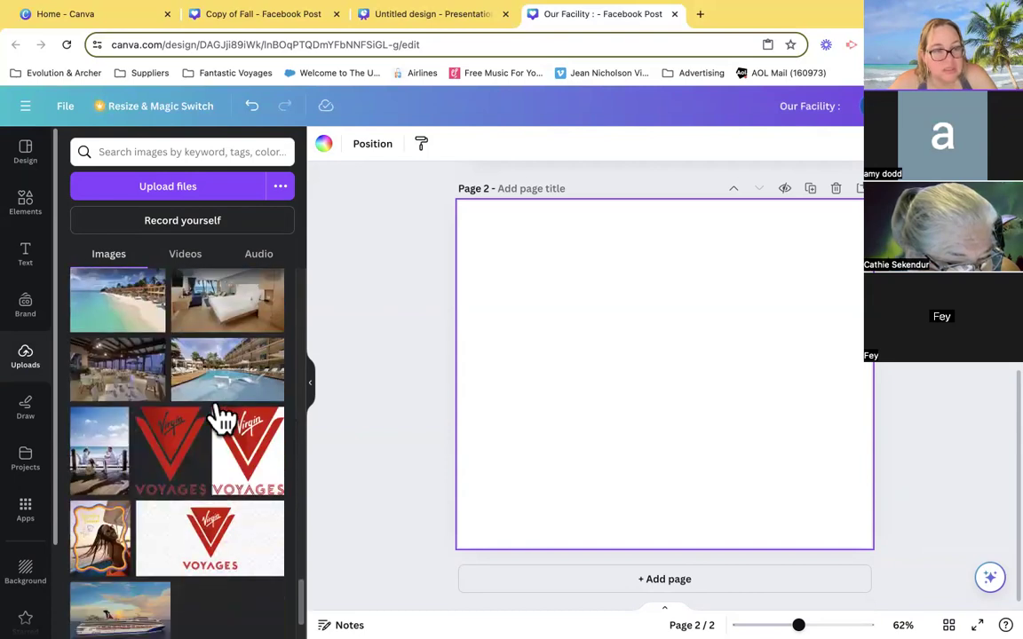
scroll(188, 533, down, 10)
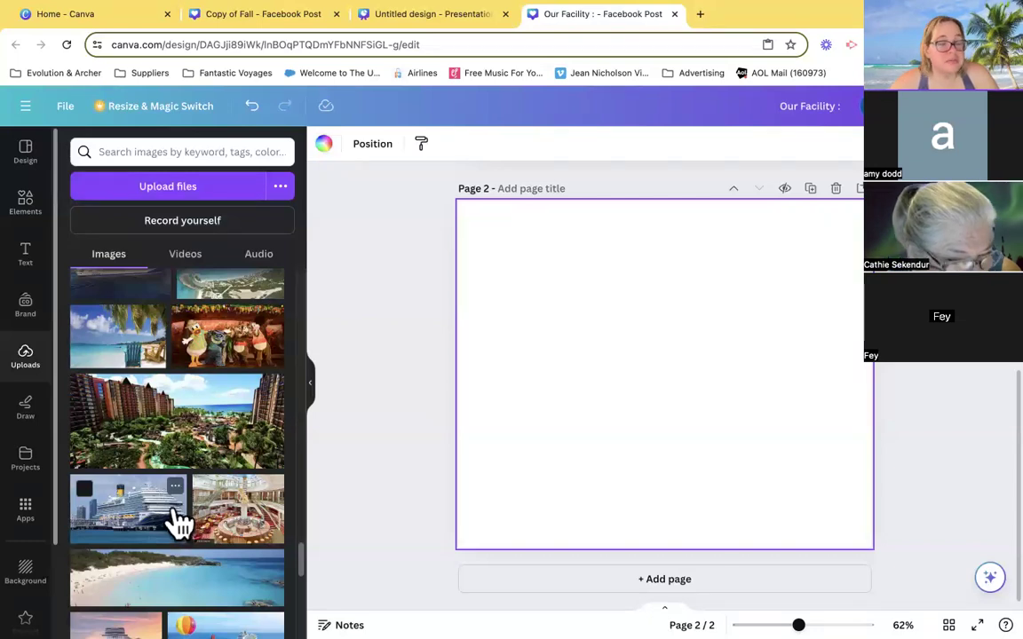
scroll(177, 522, up, 10)
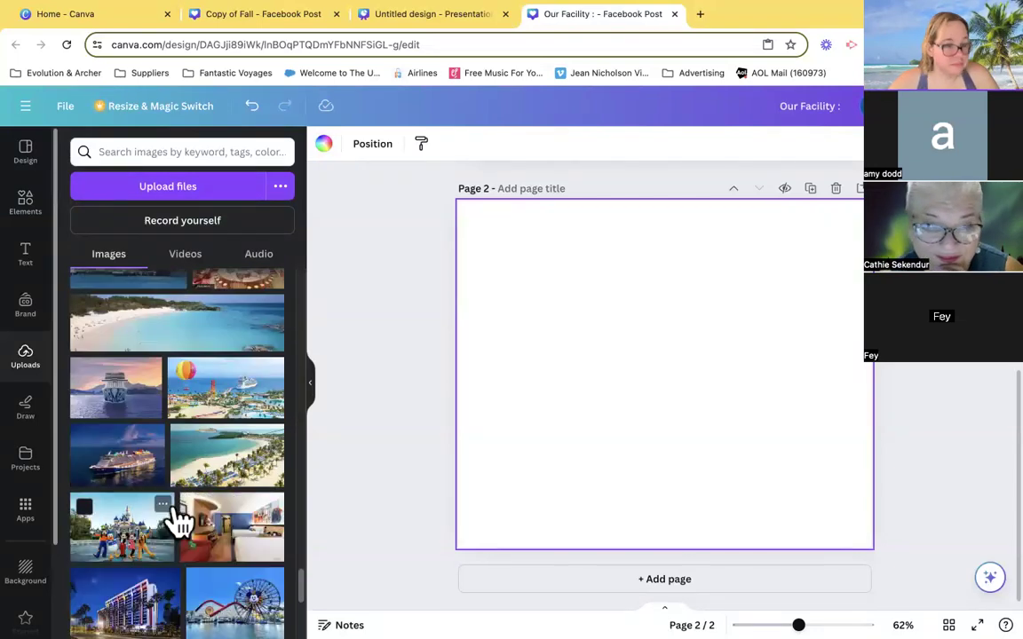
scroll(178, 522, up, 10)
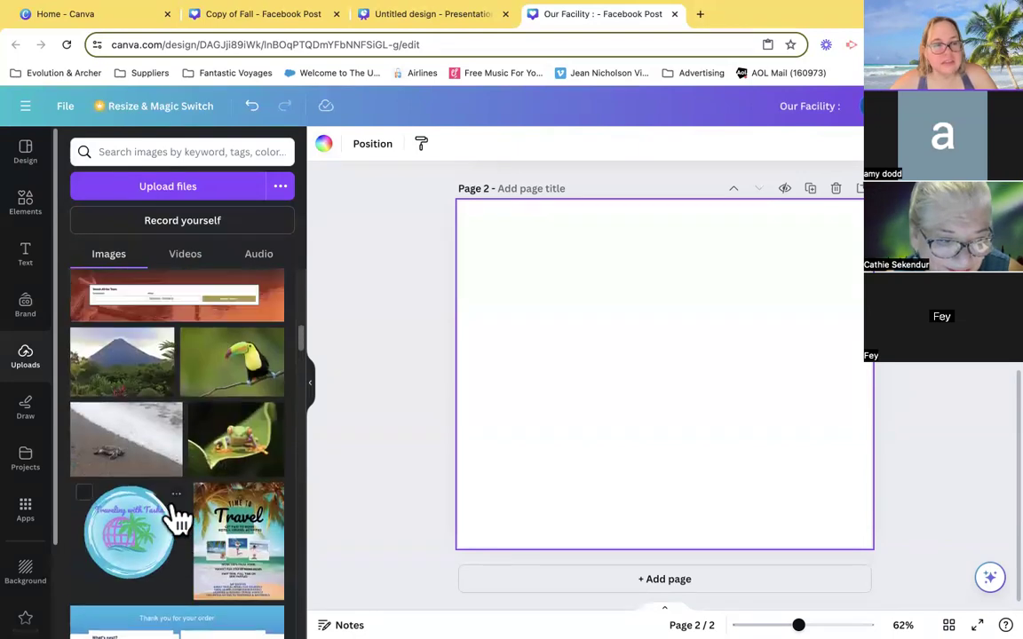
- Search Google for "disney world logo" in a new browser tab and show the transparent image results
click(698, 16)
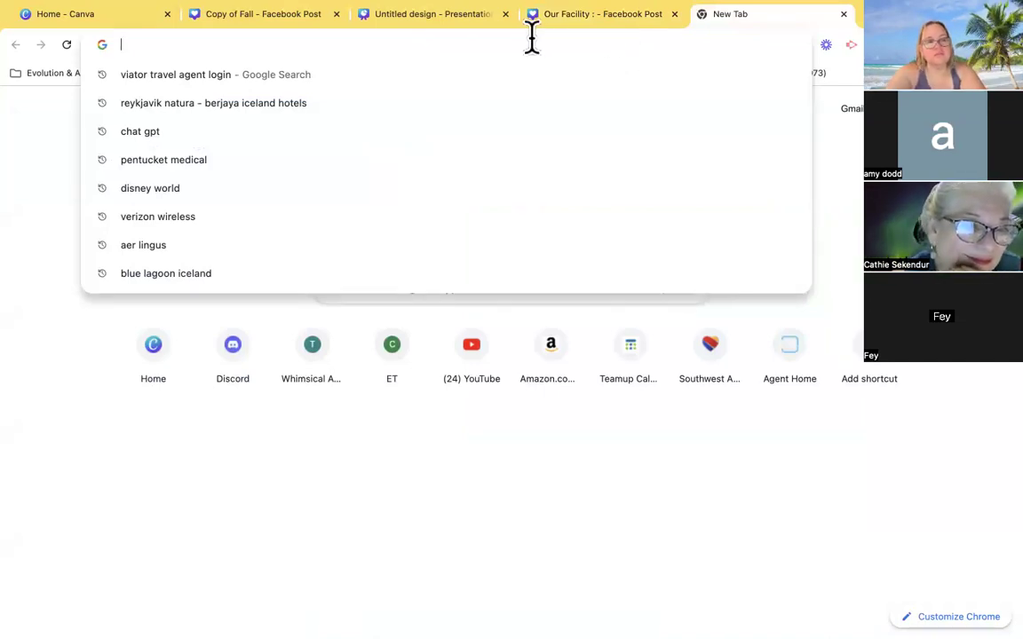
text(DISNEY)
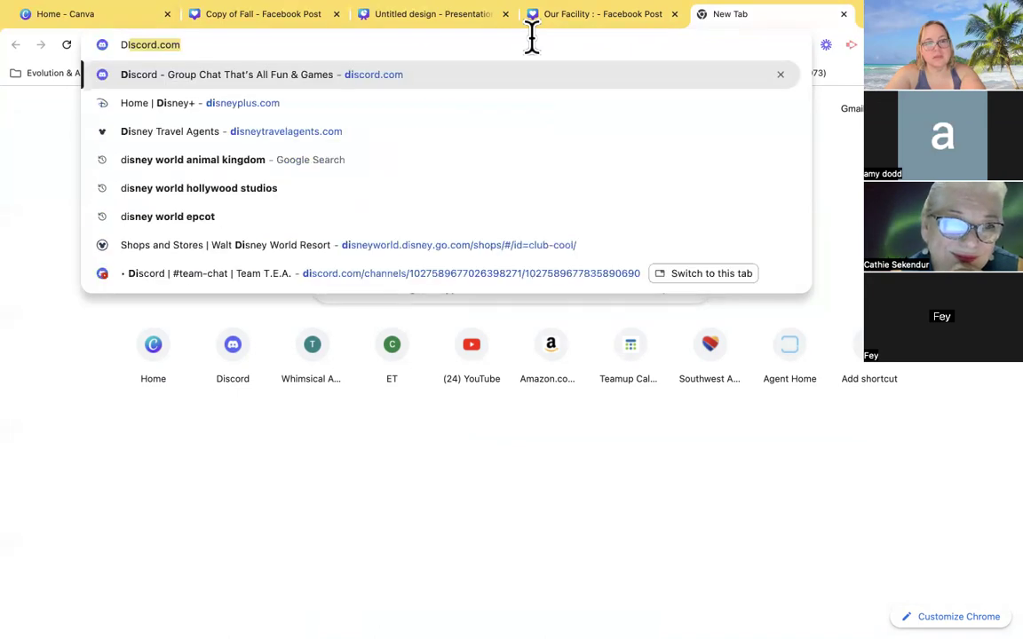
key(BackSpace)
key(BackSpace)
key(BackSpace)
key(BackSpace)
key(BackSpace)
key(BackSpace)
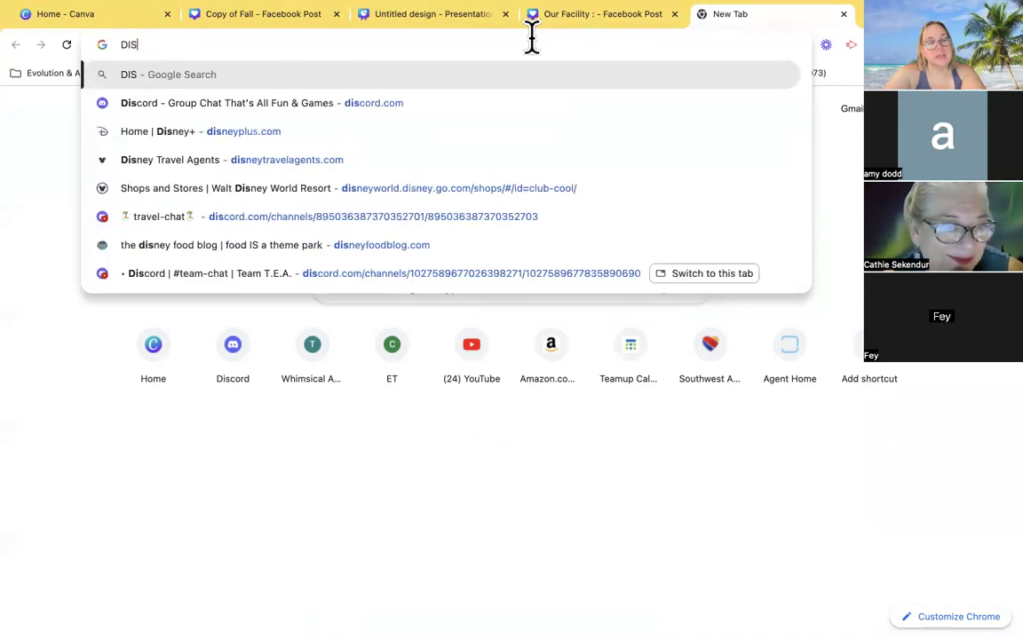
text(disney lo)
key(BackSpace)
key(BackSpace)
text(world logo)
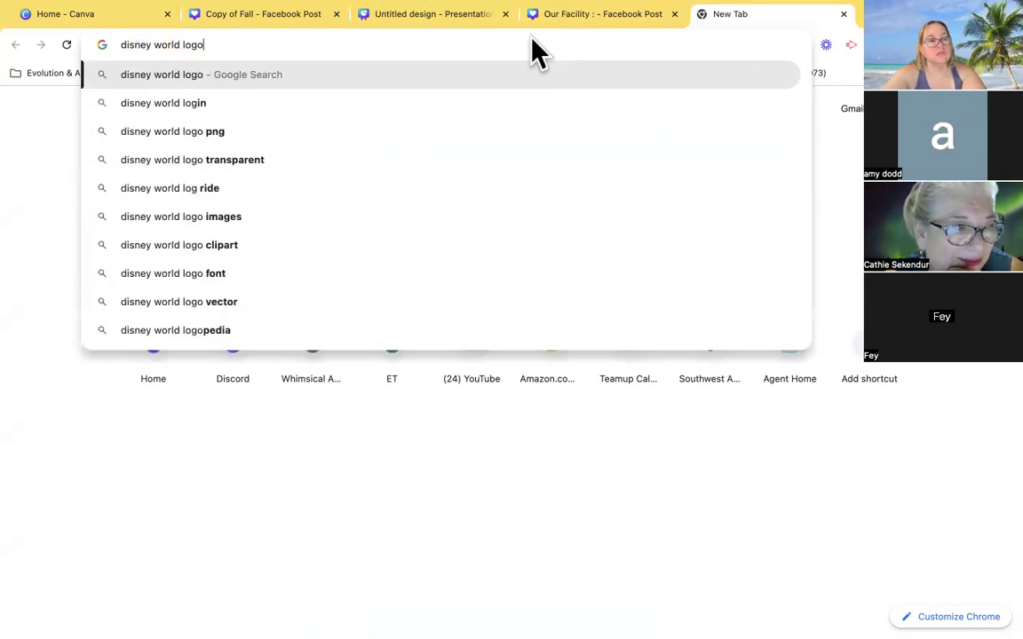
key(Return)
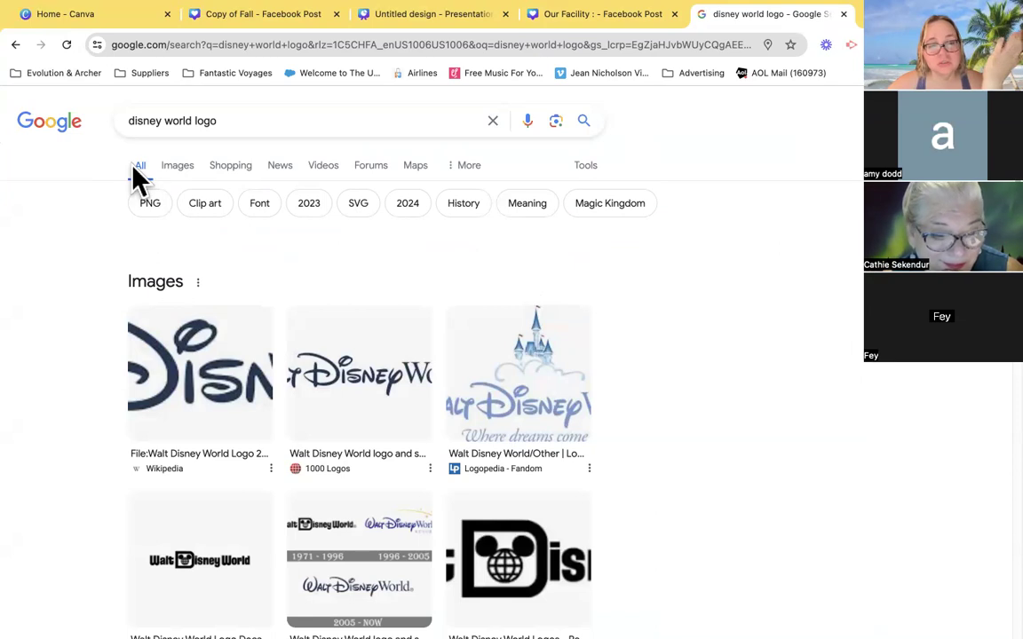
click(181, 169)
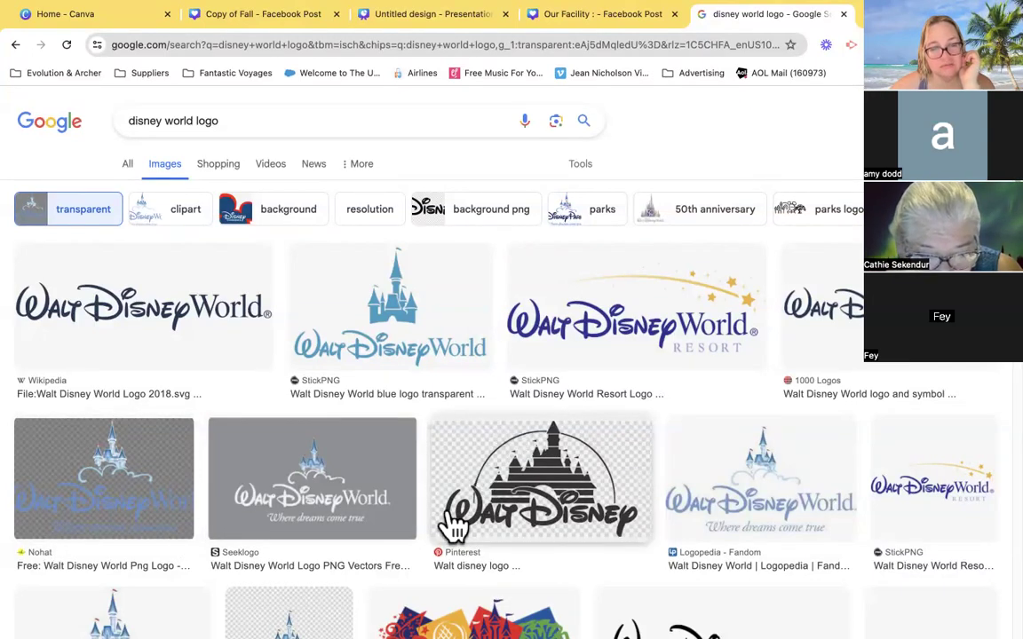
- Save the grey-background Walt Disney World castle logo from Seeklogo to the Desktop under its suggested file name
scroll(489, 471, down, 1)
scroll(489, 475, down, 5)
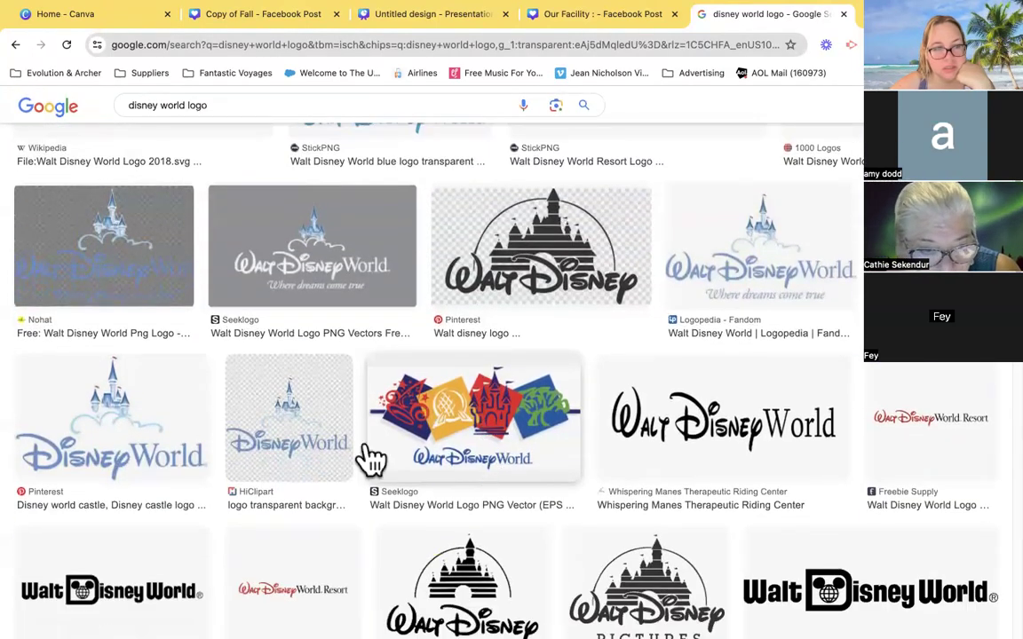
click(362, 282)
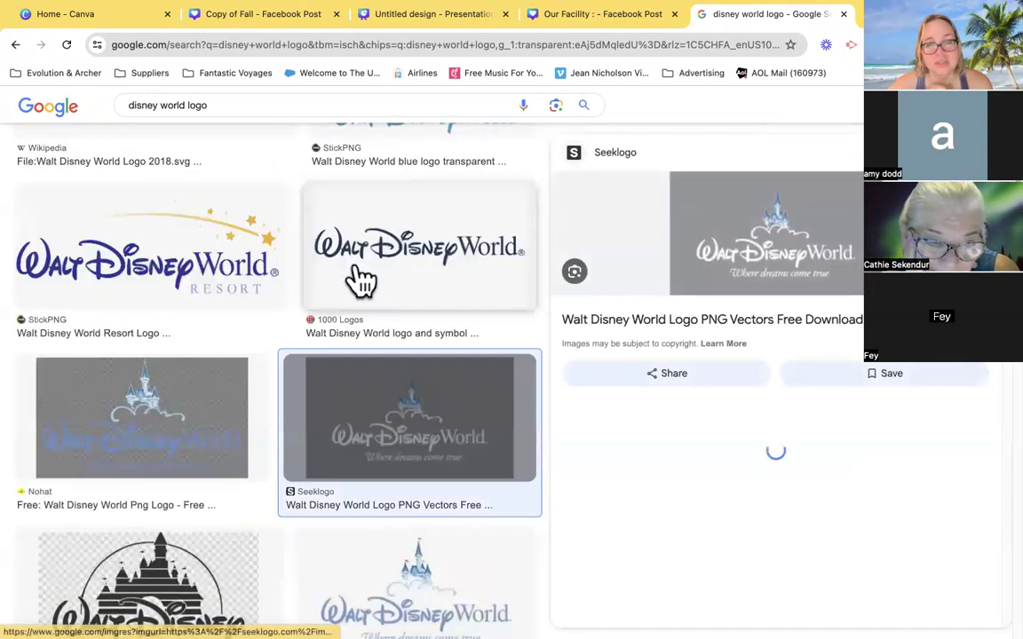
right_click(777, 229)
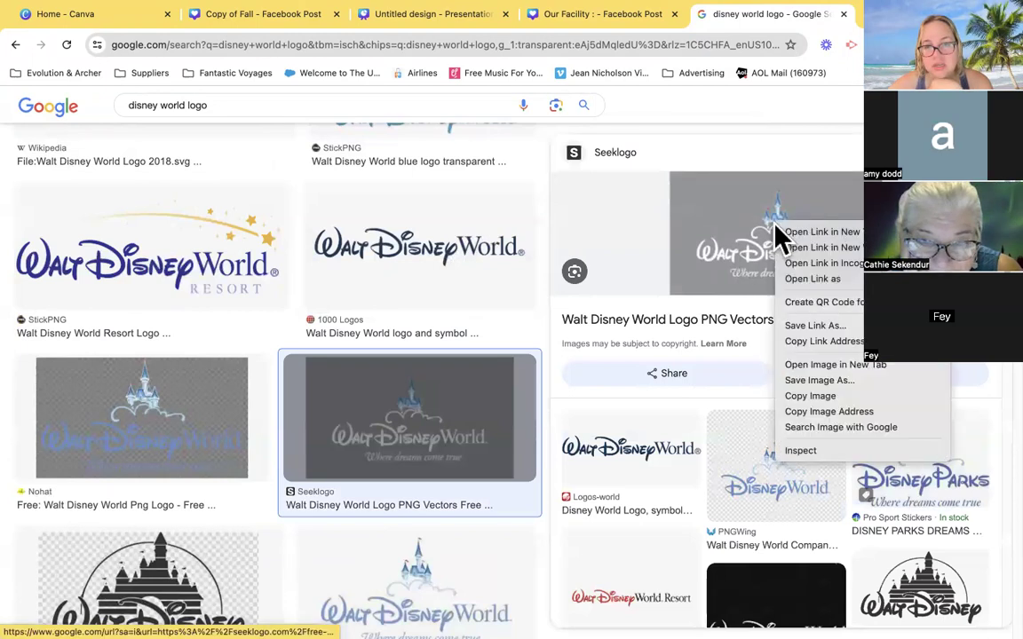
click(824, 382)
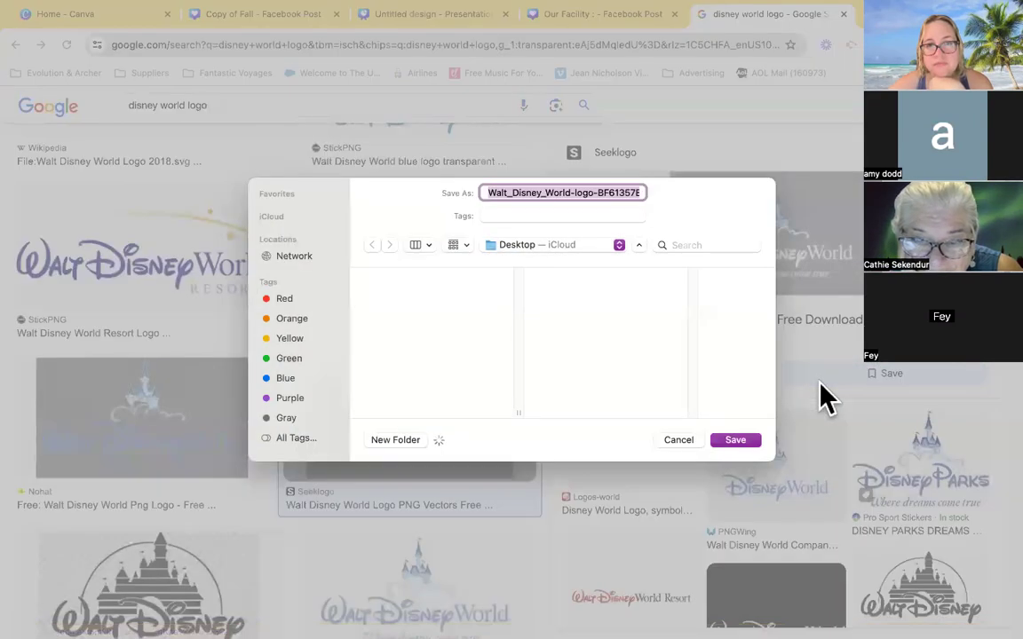
click(736, 441)
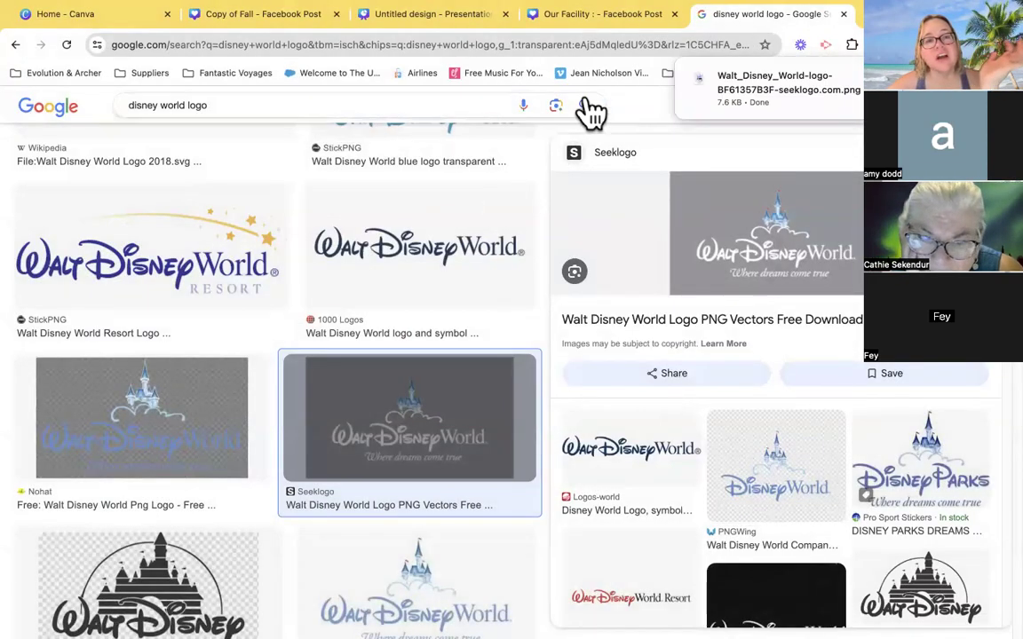
- Return to the Canva design and add the downloaded Disney logo and the photo IMG_4643 2.jpeg to the uploaded images
click(562, 18)
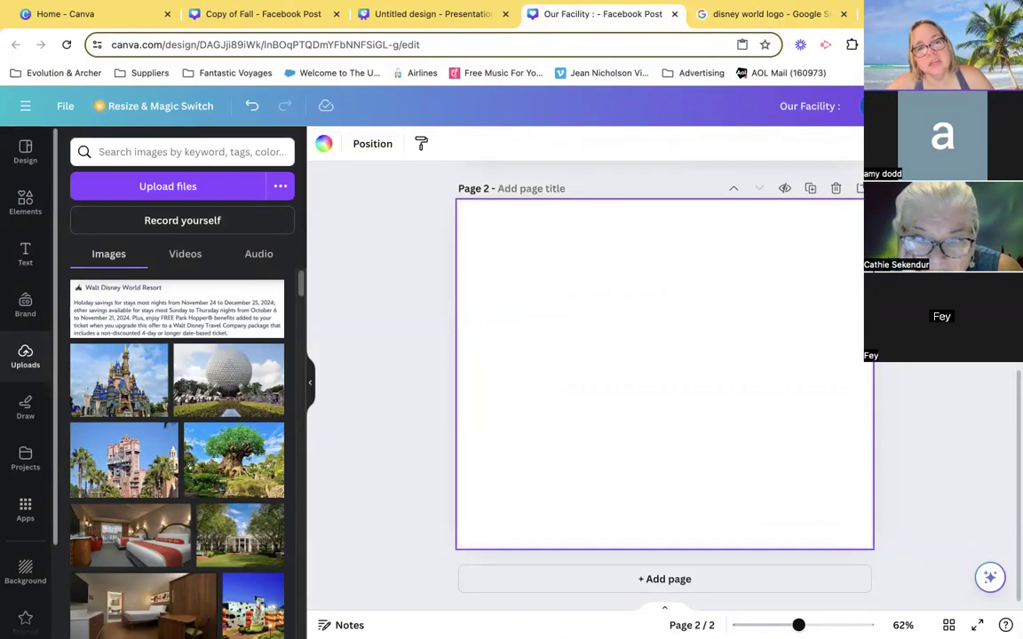
click(889, 44)
drag(800, 120, 210, 289)
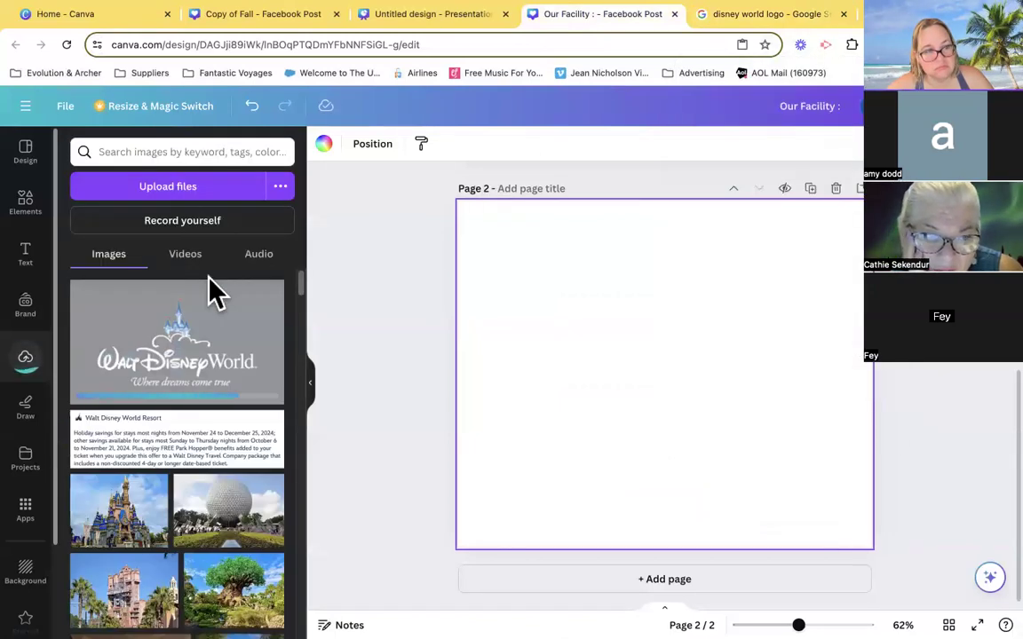
click(156, 190)
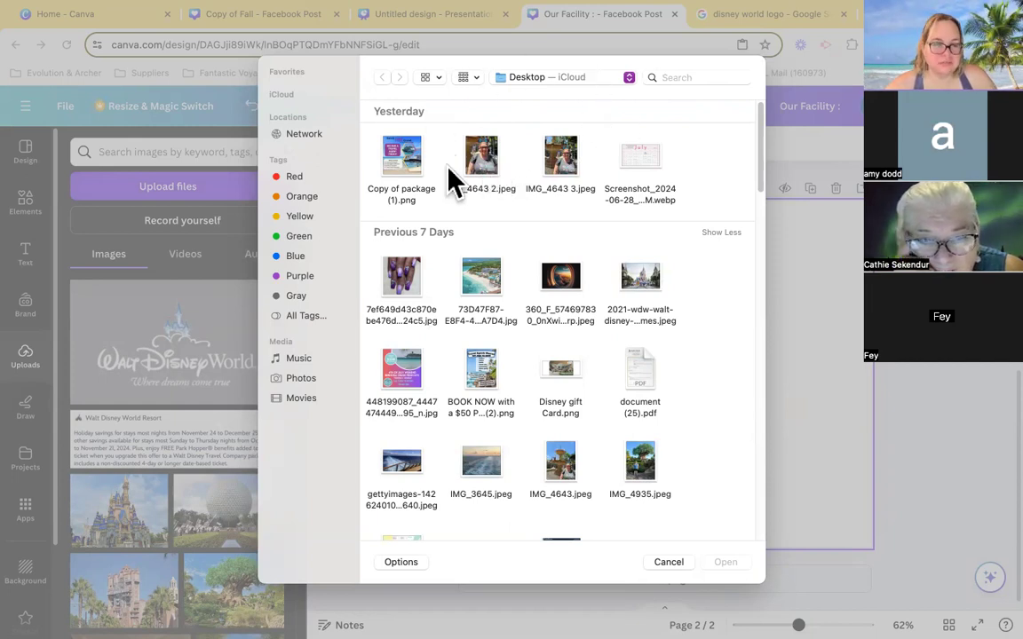
double_click(479, 164)
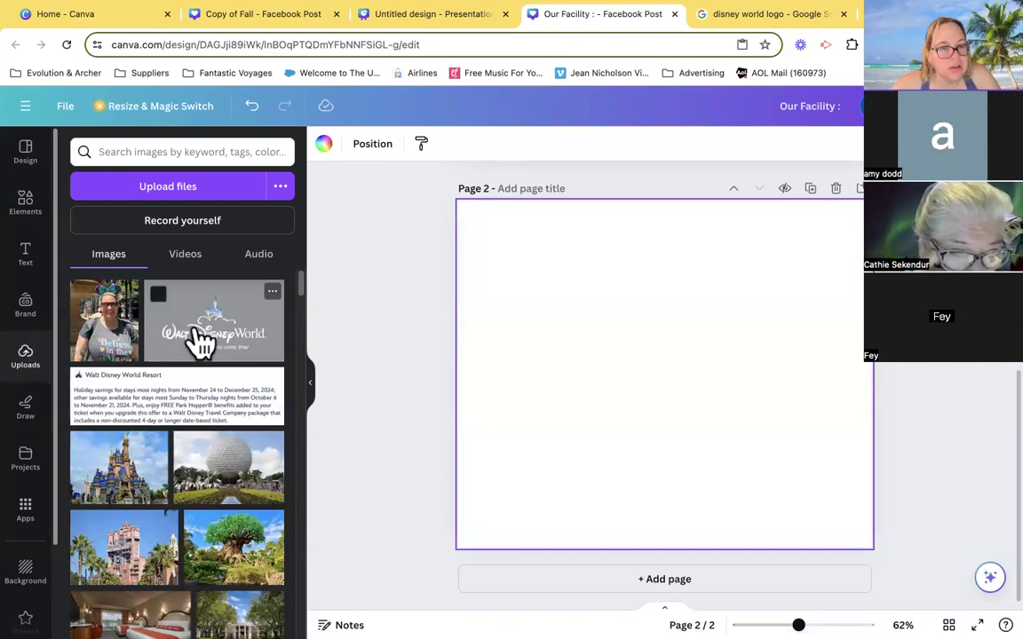
- Place the uploaded Disney World logo on page 2, delete it, and insert it again at the page centre
drag(200, 346, 544, 338)
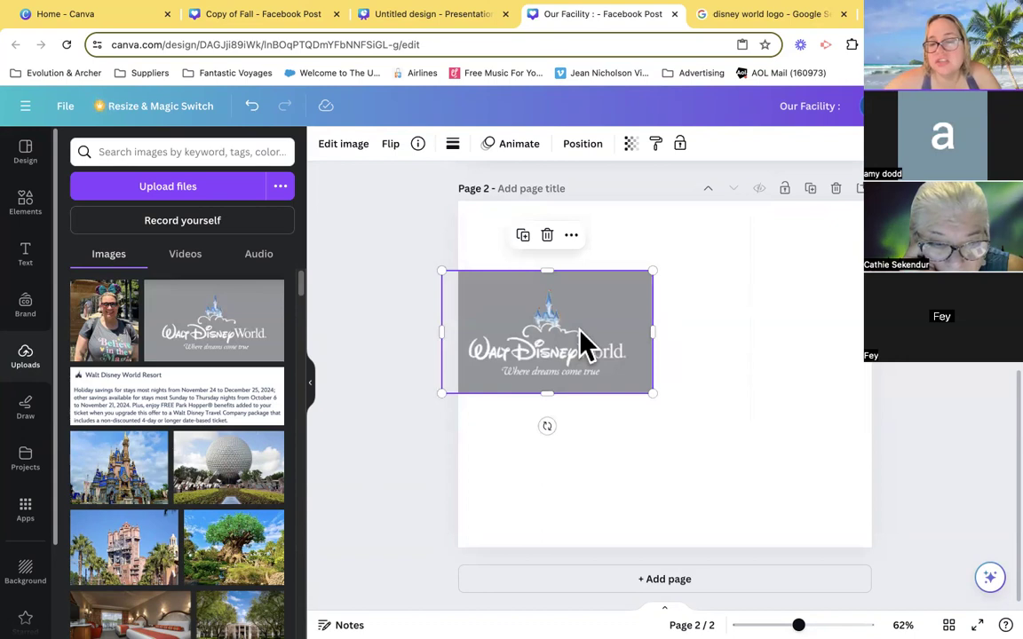
key(Delete)
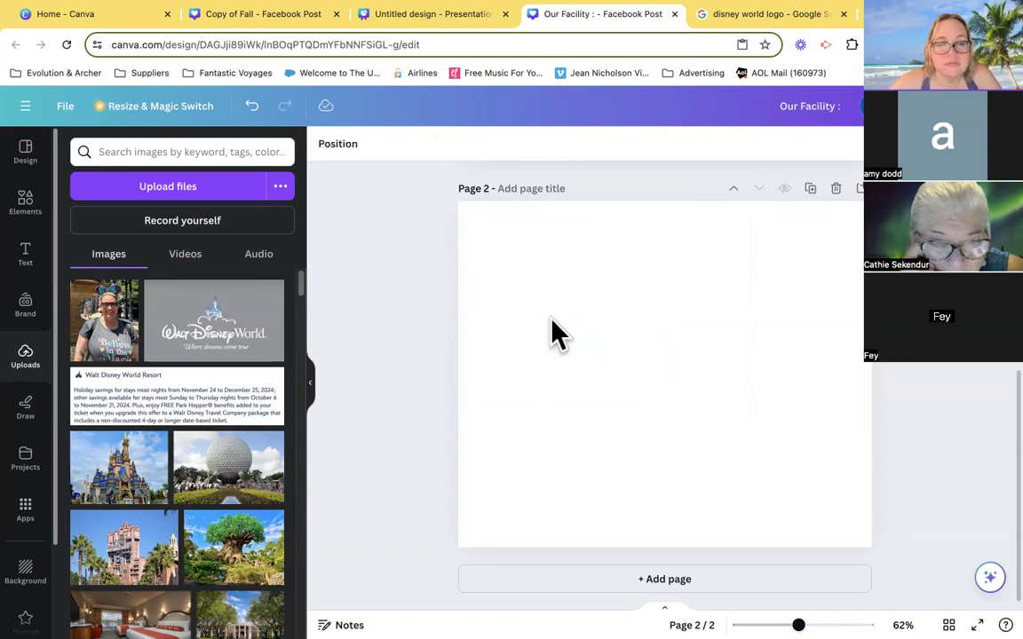
click(213, 331)
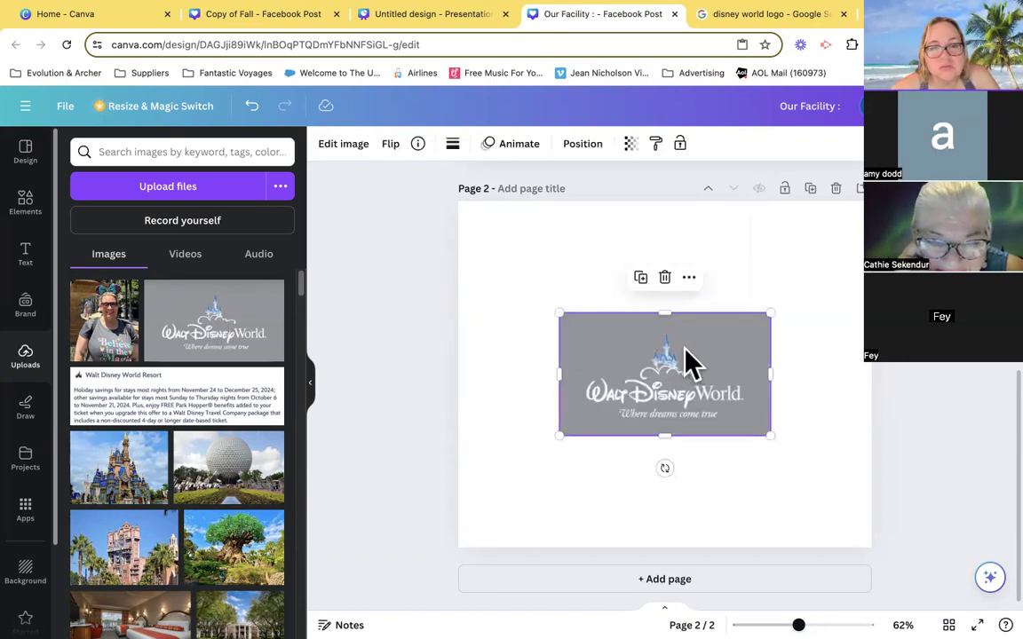
- Look at the image-editing effects available for the Disney World logo, and delete the logo from page 2
click(311, 383)
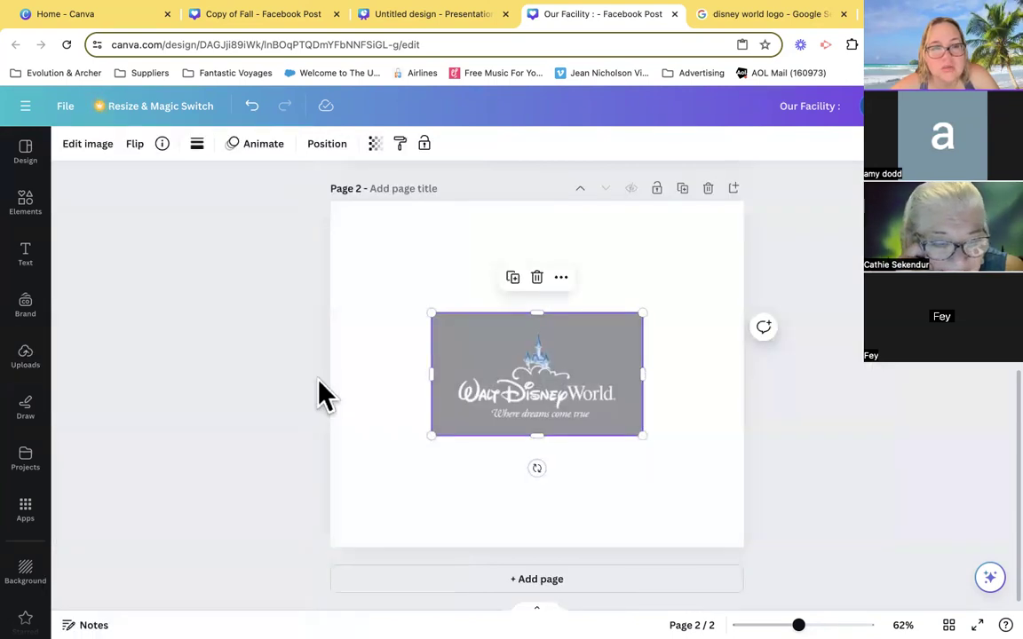
click(87, 145)
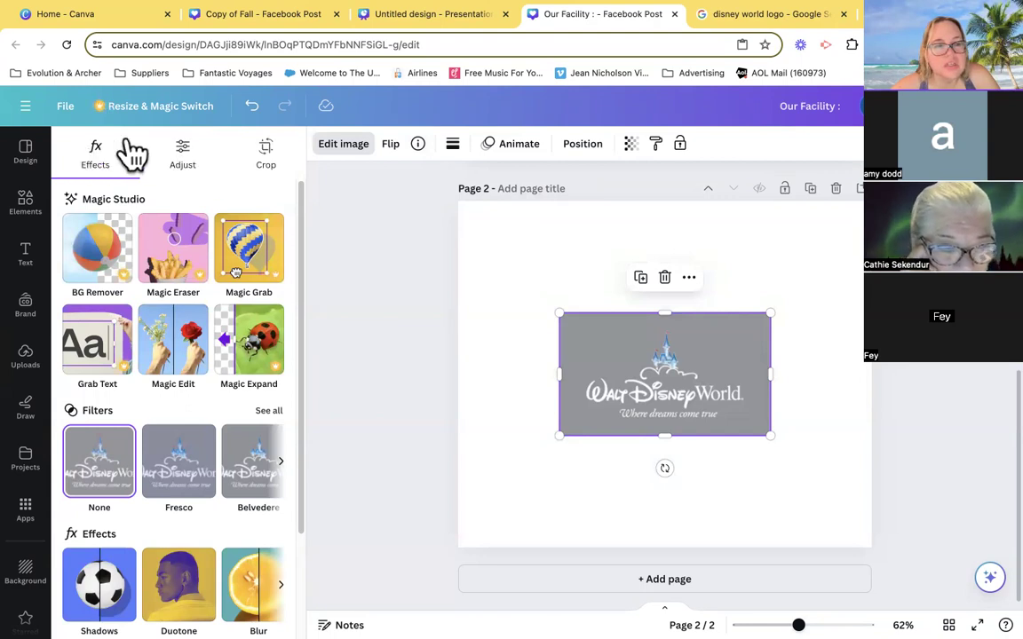
click(491, 245)
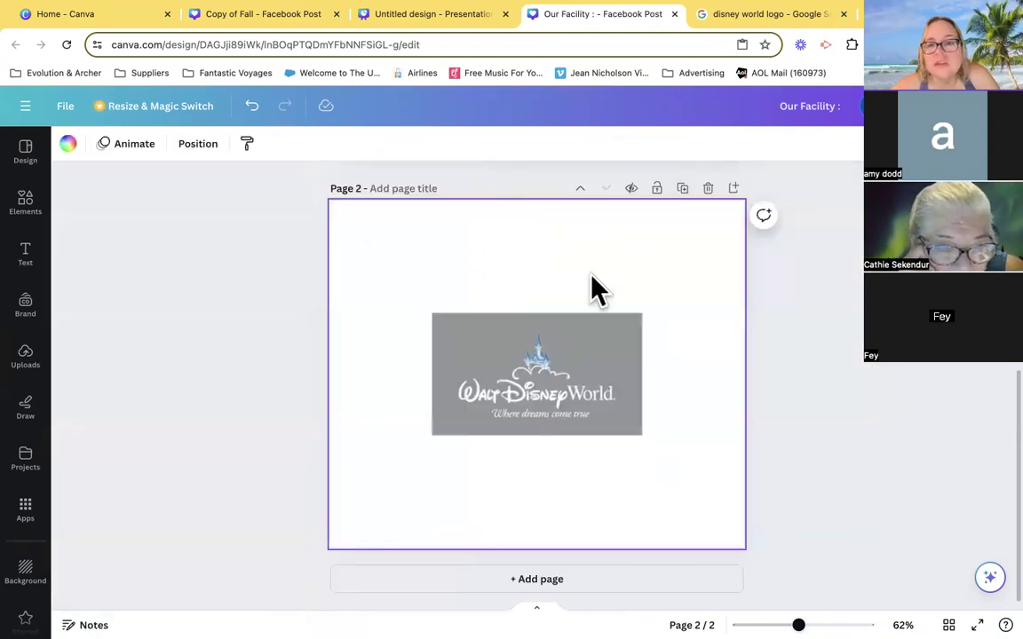
click(571, 364)
key(Delete)
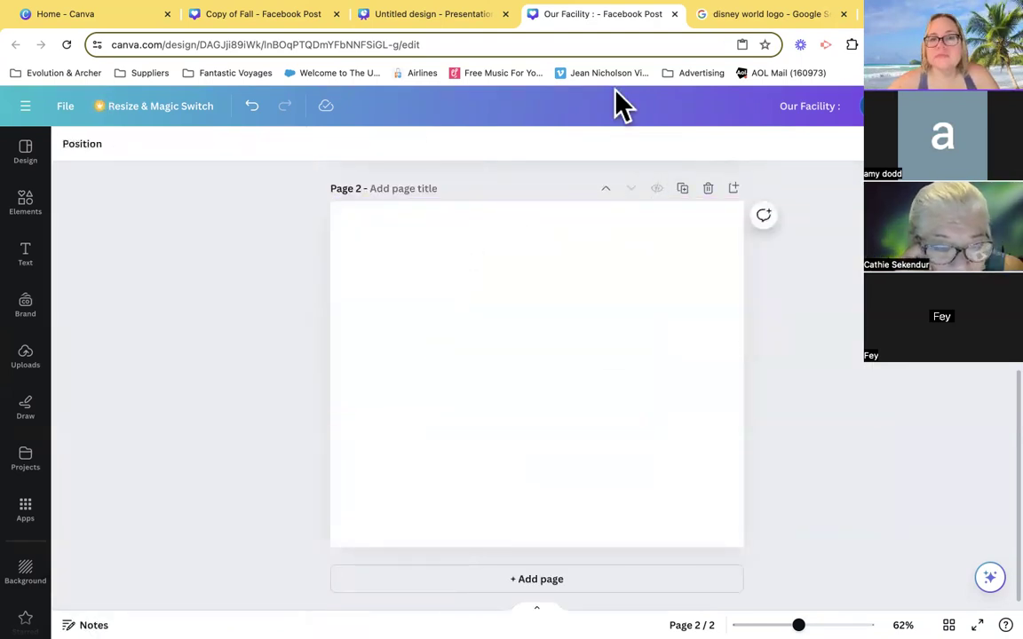
- Switch to the browser tab with the logo search results and open the remove.bg website there
click(762, 18)
click(556, 44)
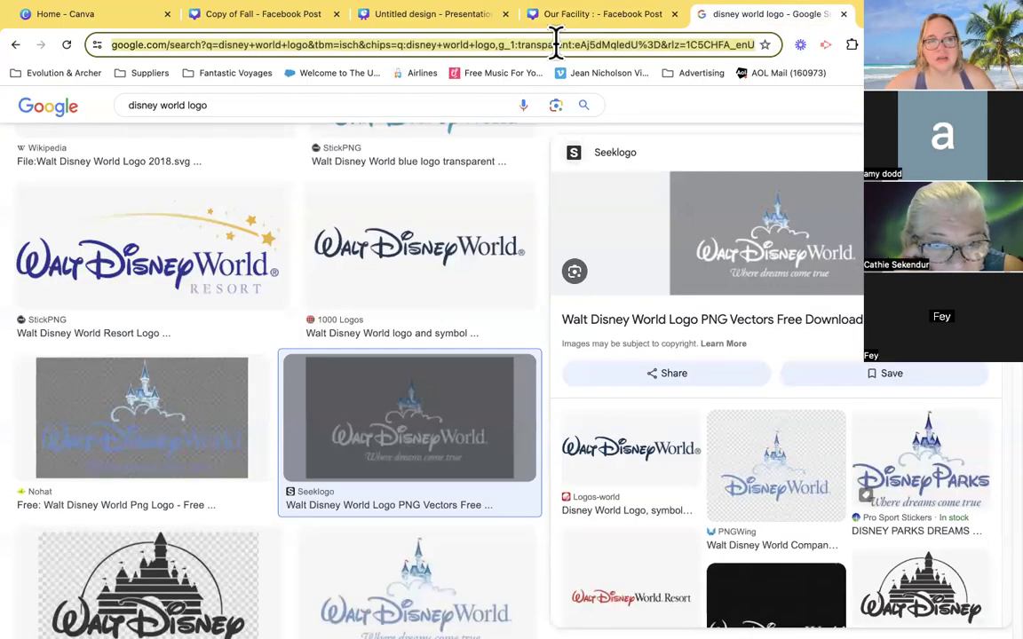
text(remove.bg)
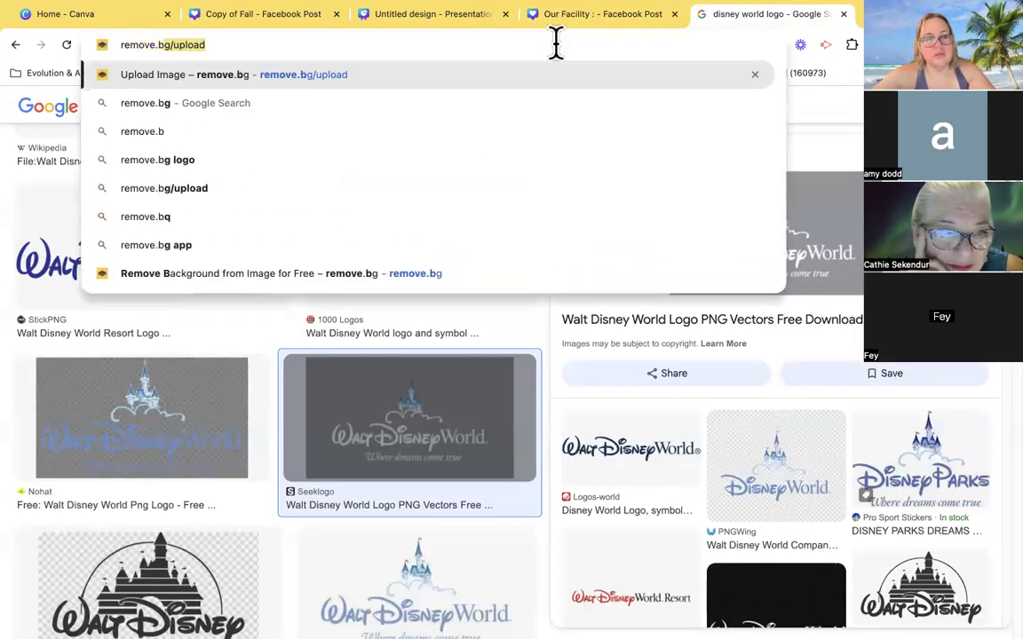
key(BackSpace)
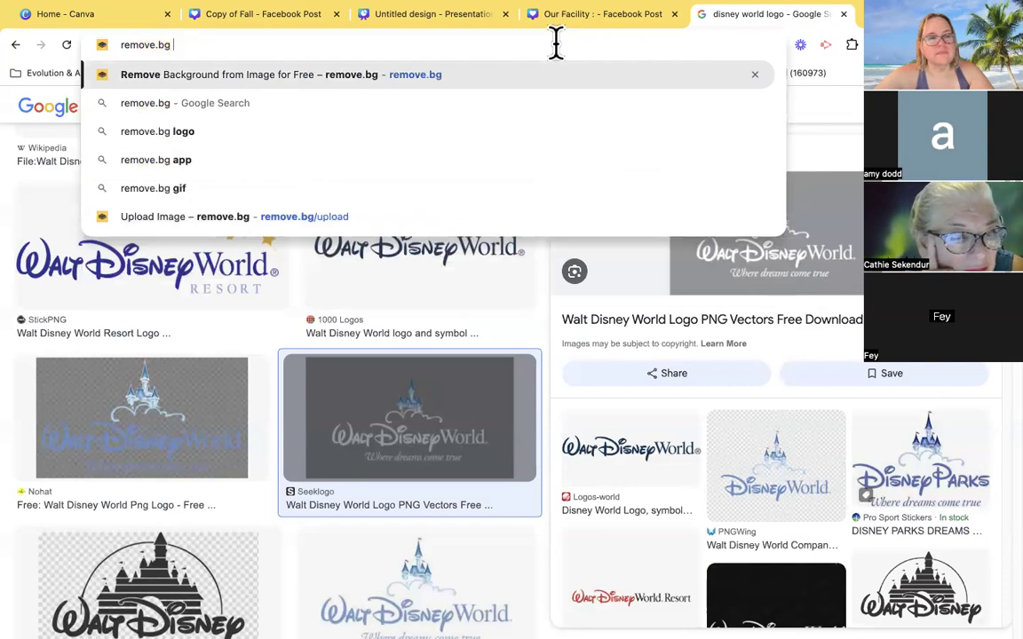
key(Return)
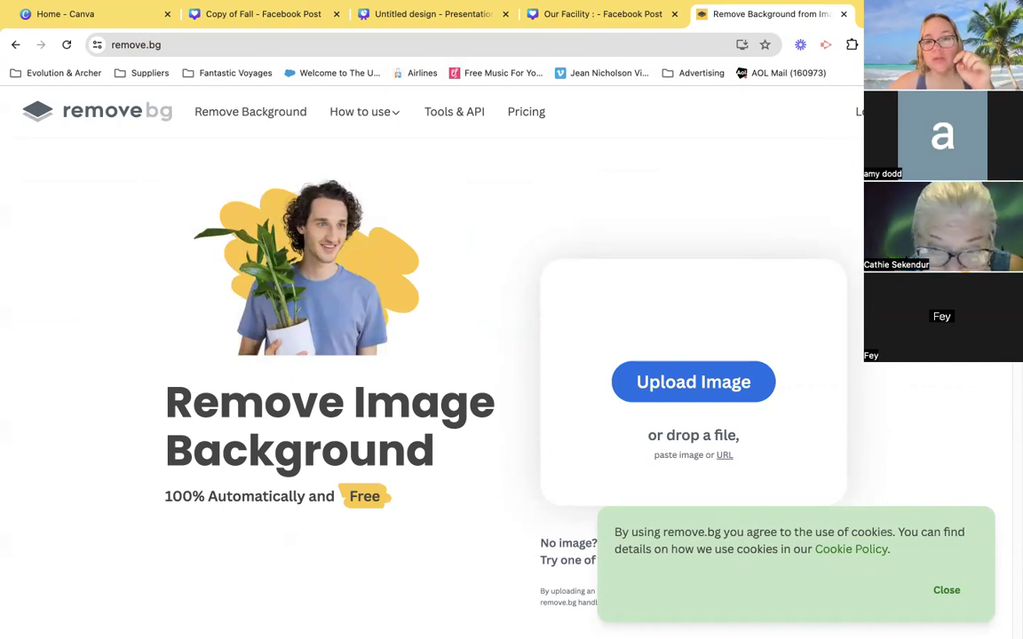
- Try to remove the background of the downloaded Disney World logo, dismiss the cookie notice, and return to the remove.bg start page
click(889, 45)
drag(686, 308, 639, 384)
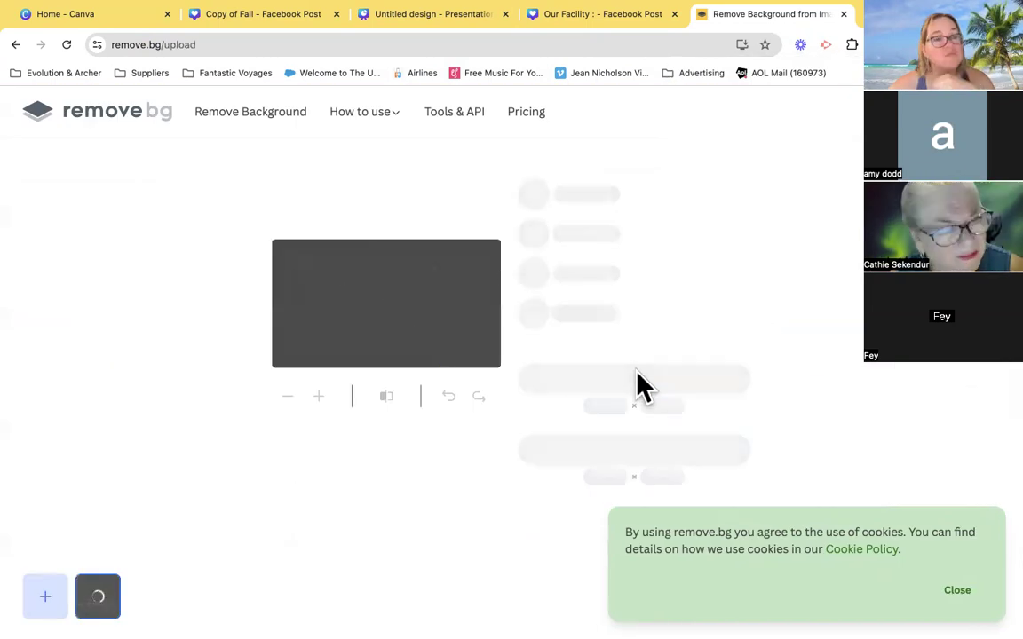
click(211, 46)
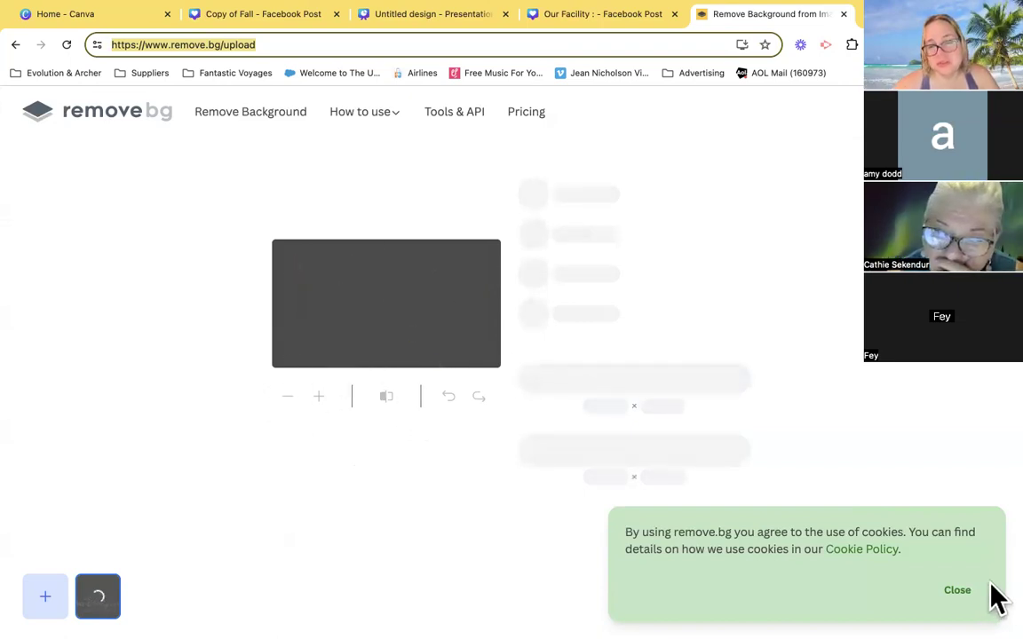
click(961, 593)
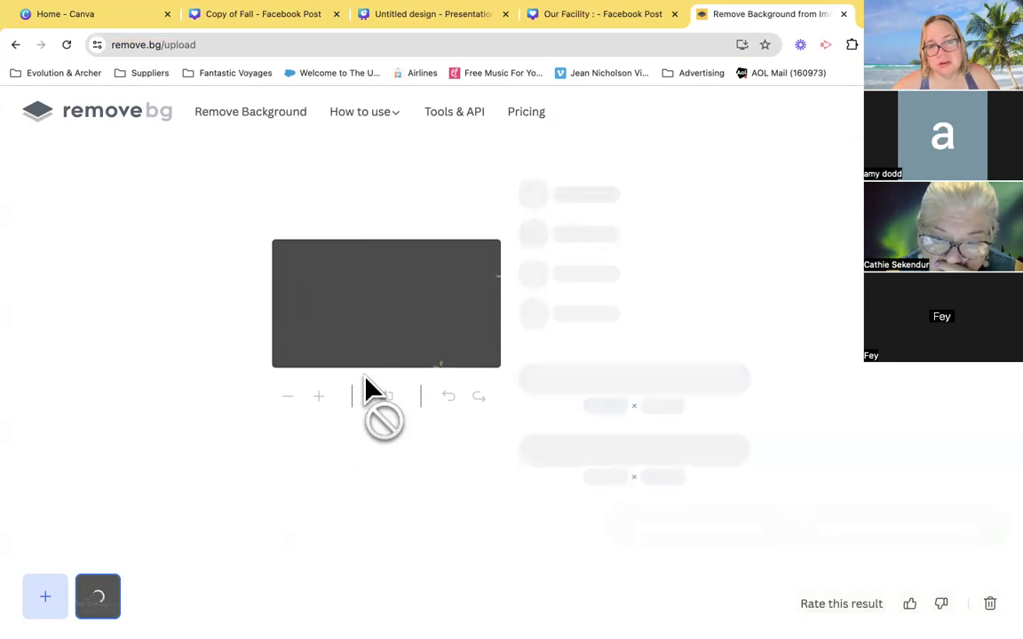
click(16, 45)
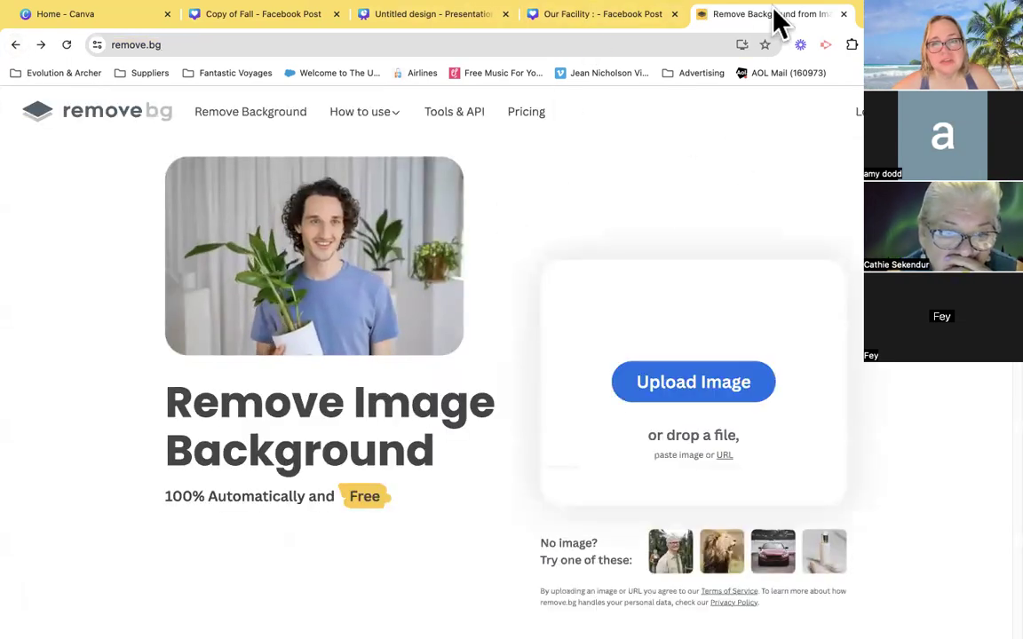
- Search Google Images for "disney world logo" in another new browser tab and browse the logos
key(ctrl+t)
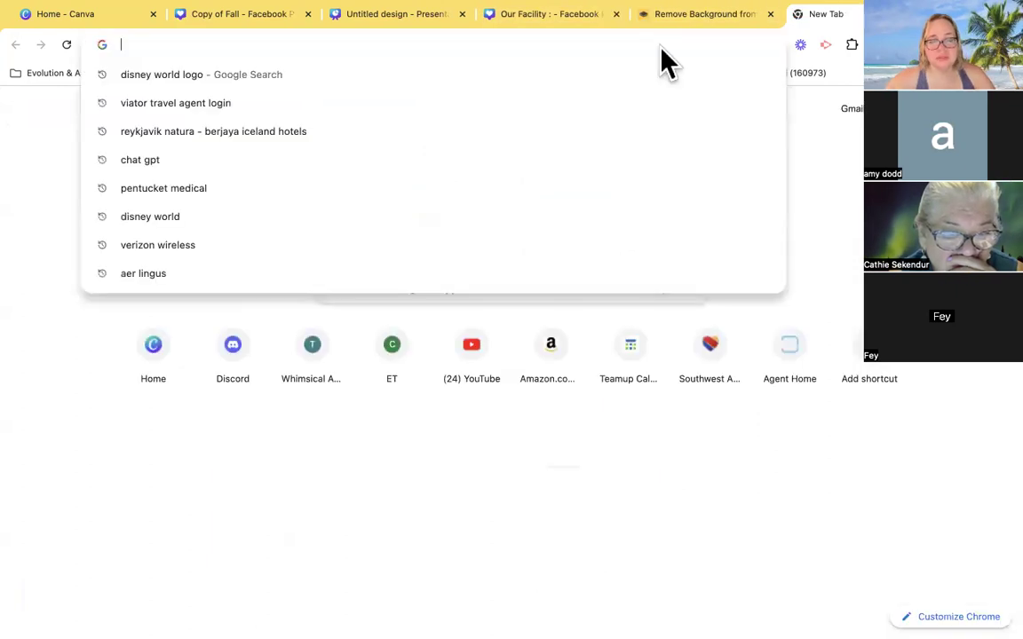
text(f)
key(BackSpace)
text(google.com)
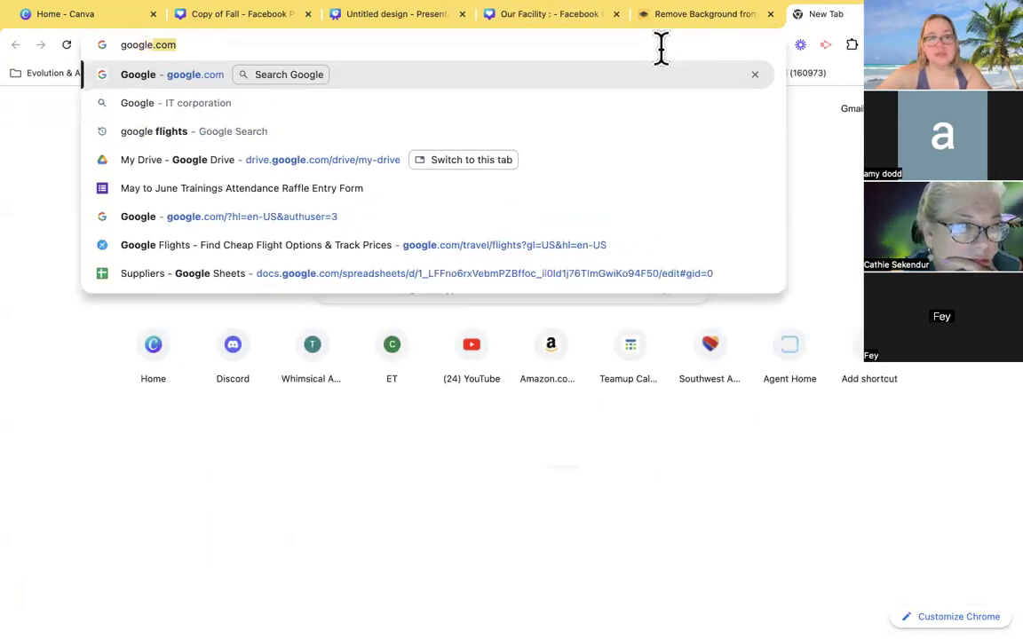
key(Return)
text(disney world logo)
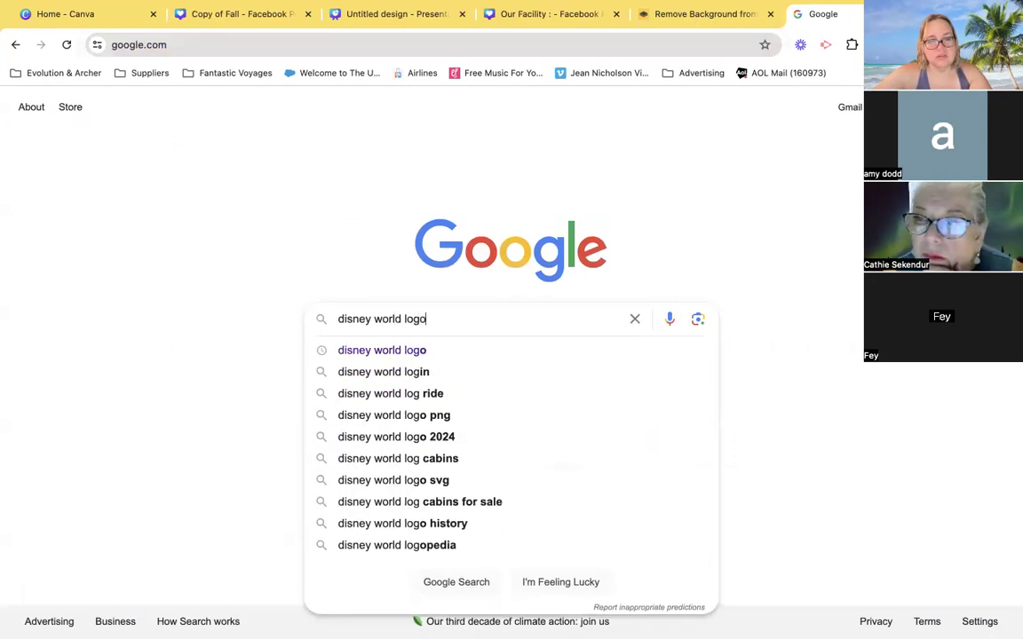
key(Return)
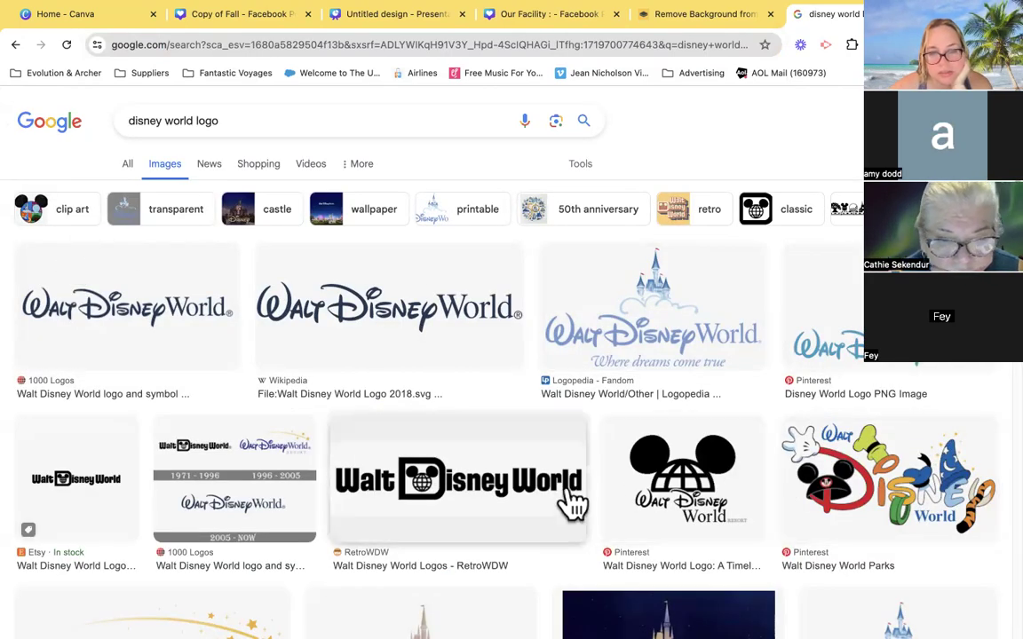
scroll(576, 504, down, 3)
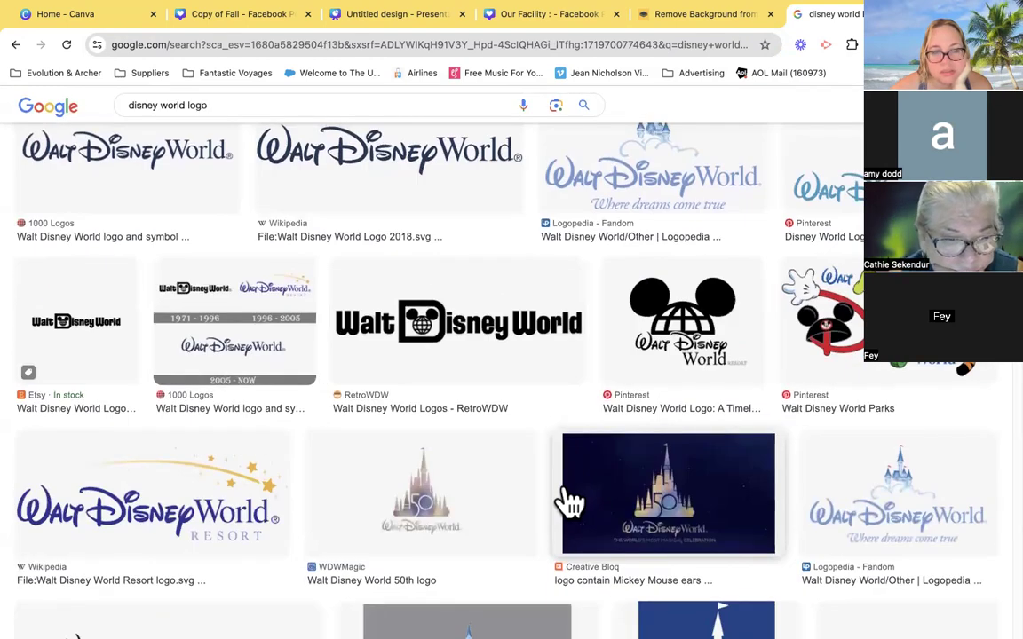
- Save the blue castle Disney World Logo PNG image from Pinterest to the computer
scroll(571, 504, up, 3)
click(875, 342)
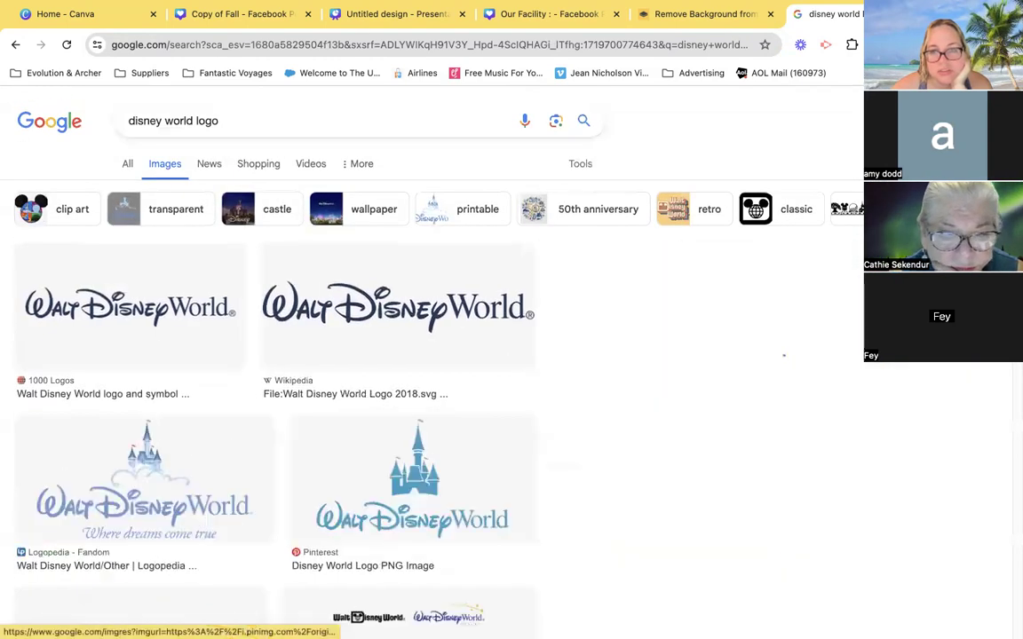
right_click(827, 288)
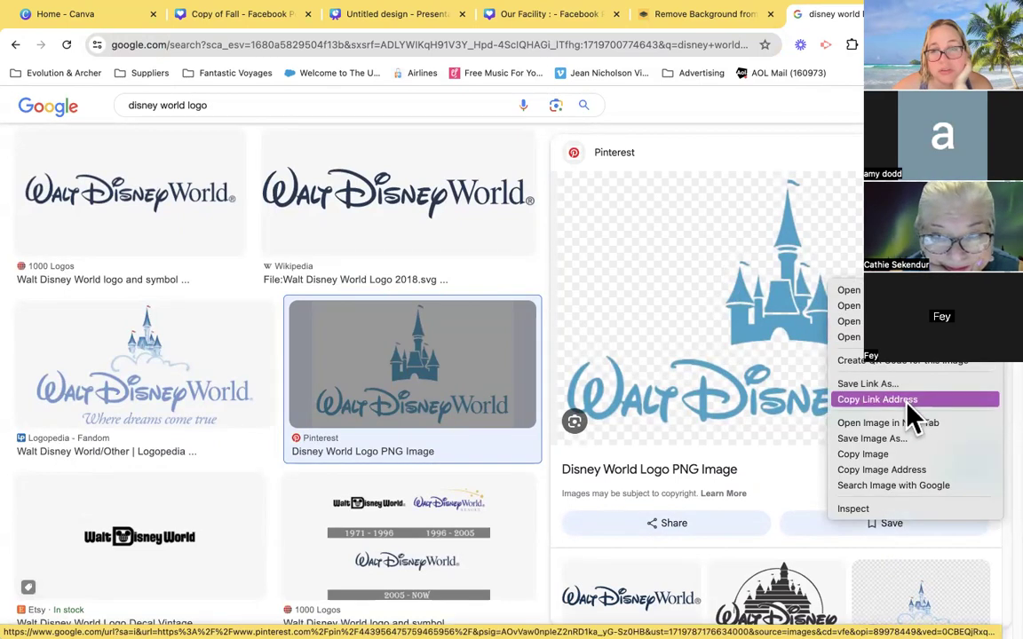
click(898, 441)
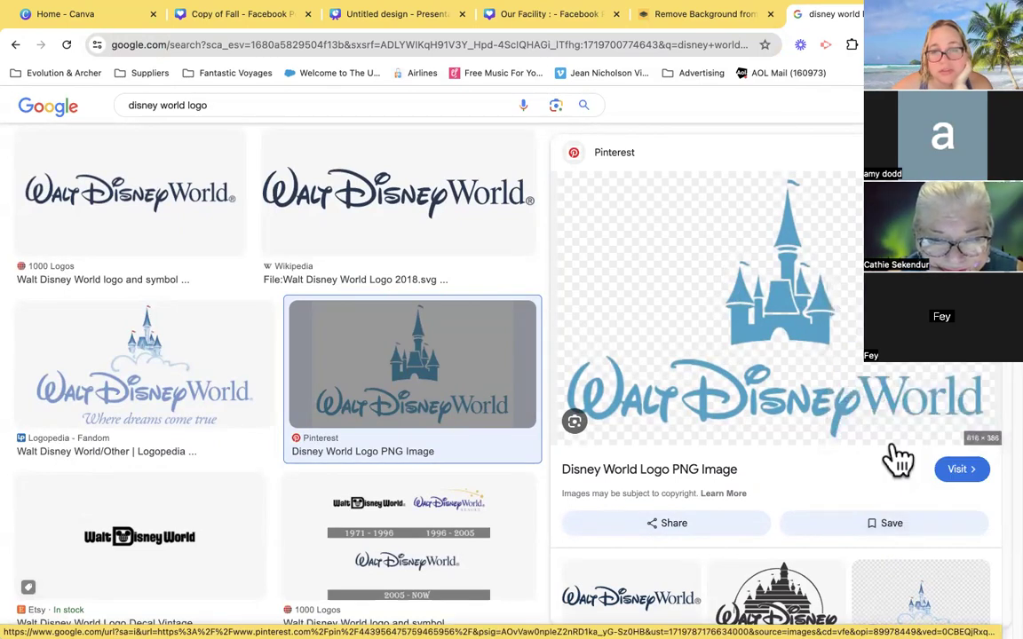
key(Return)
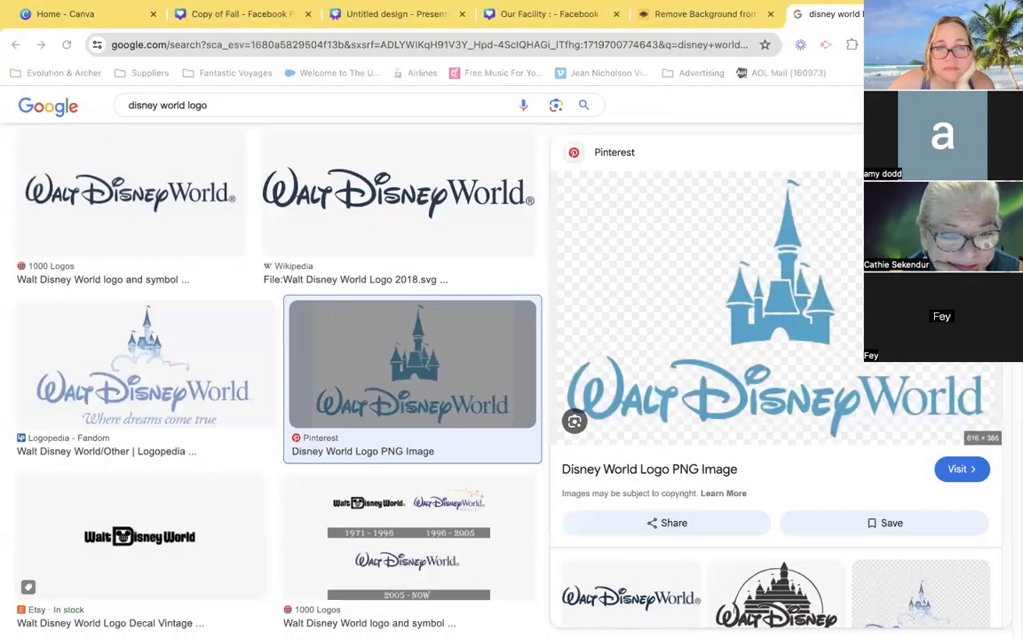
- Switch to the remove.bg tab and try to remove the background of the downloaded blue castle logo
click(657, 16)
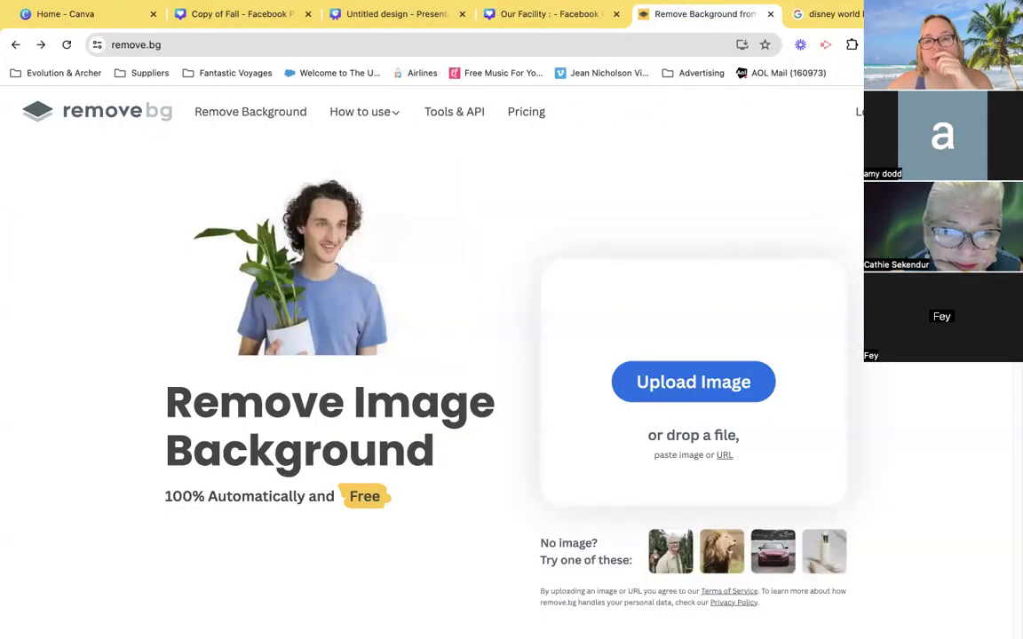
click(742, 44)
drag(835, 103, 640, 406)
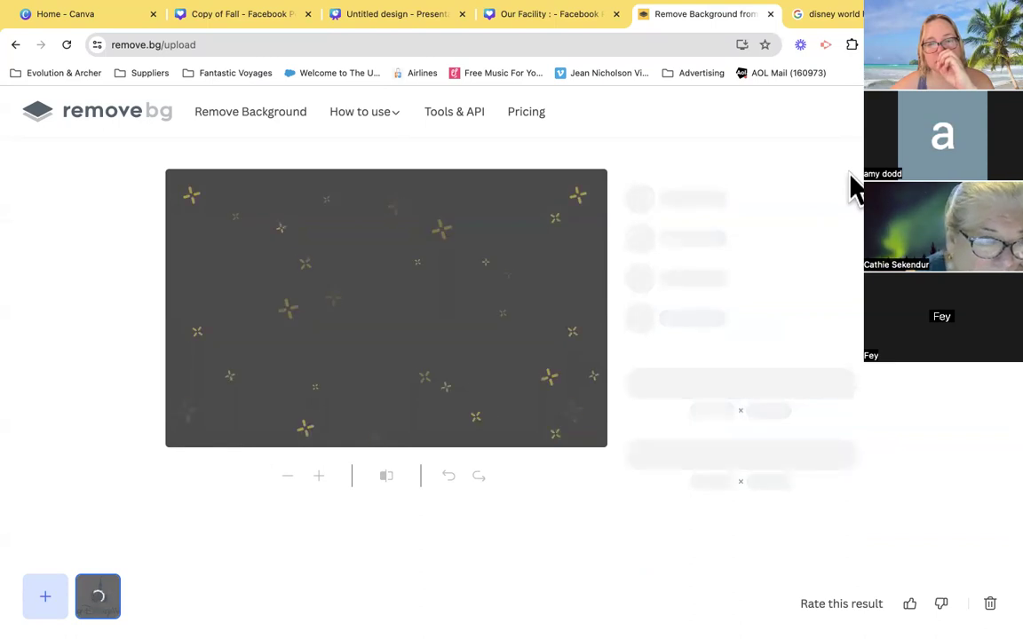
- Find the Creative Bloq Walt Disney World 50th anniversary logo on dark blue in the Google image results and save it to the computer
click(839, 16)
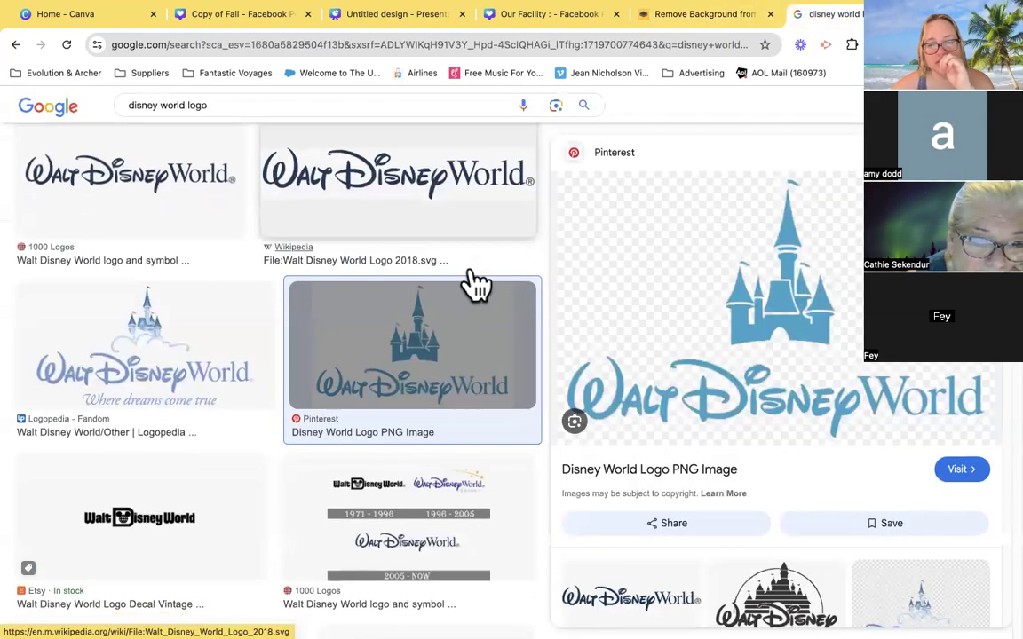
scroll(477, 284, down, 5)
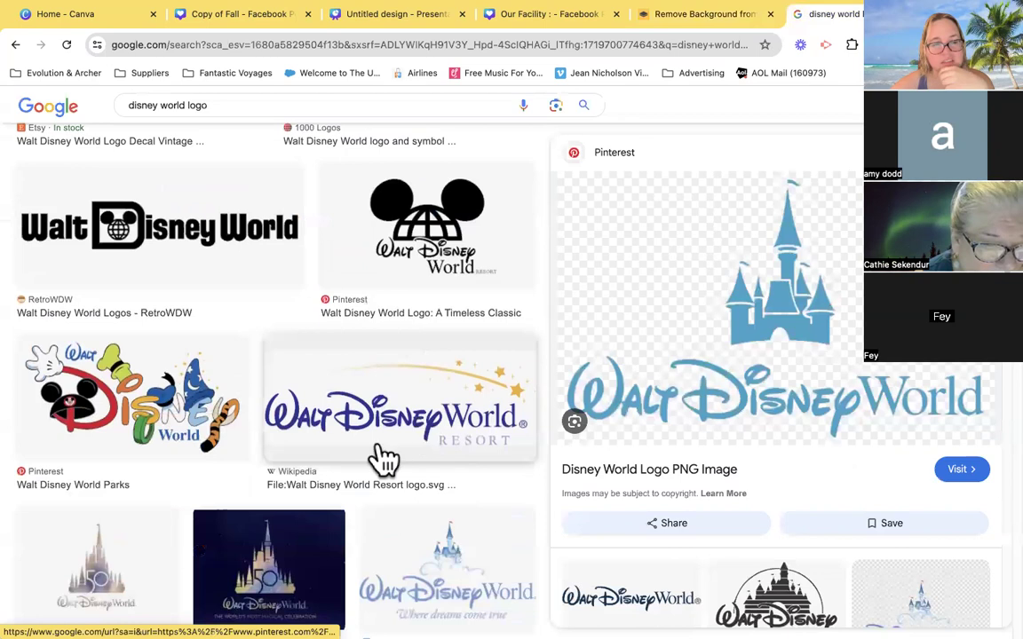
scroll(167, 468, down, 2)
scroll(169, 468, down, 1)
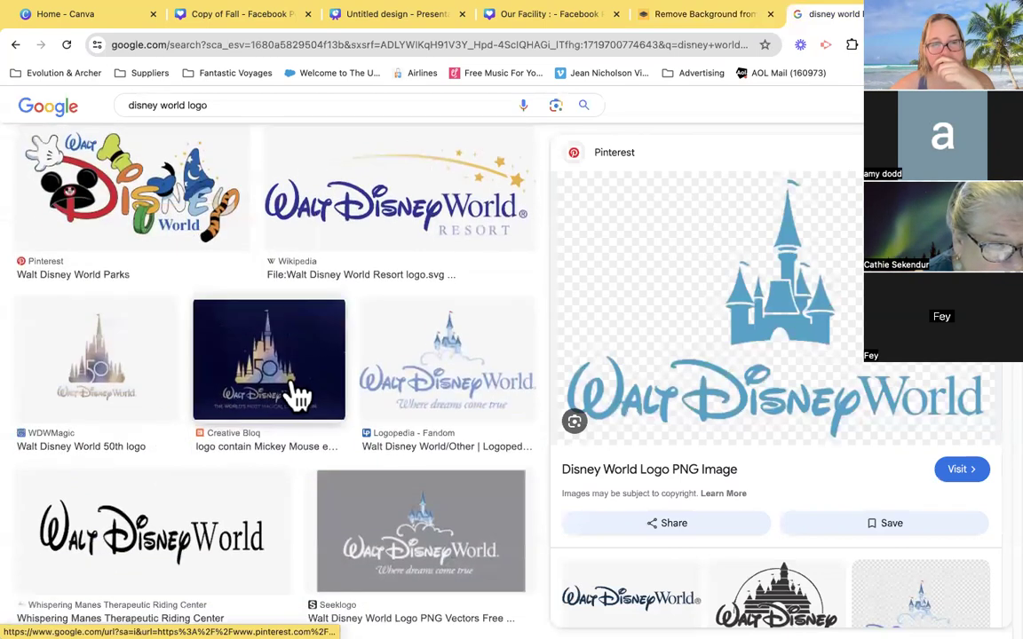
click(297, 395)
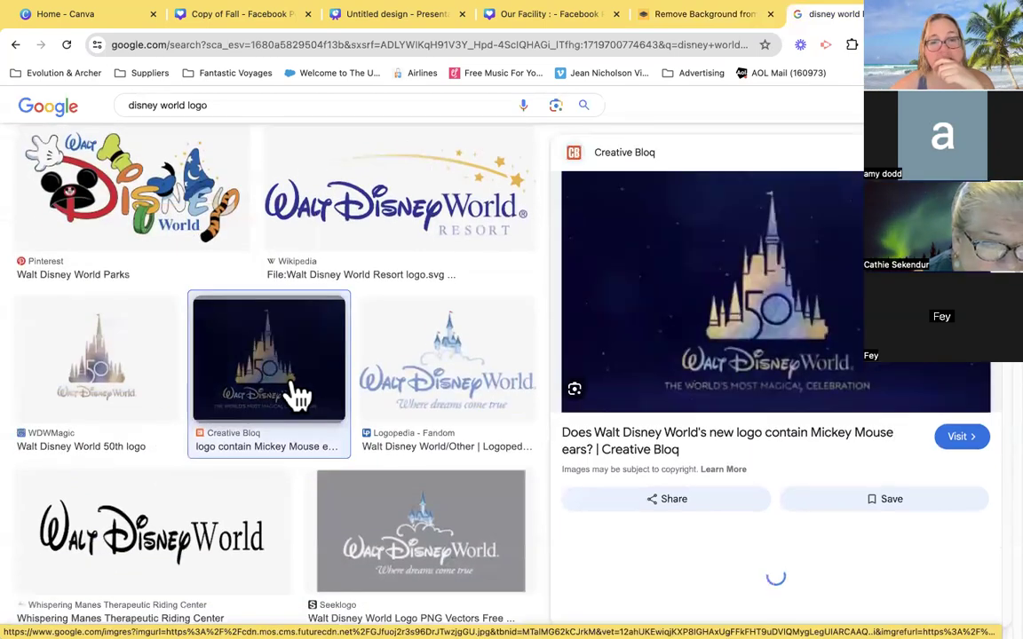
right_click(860, 307)
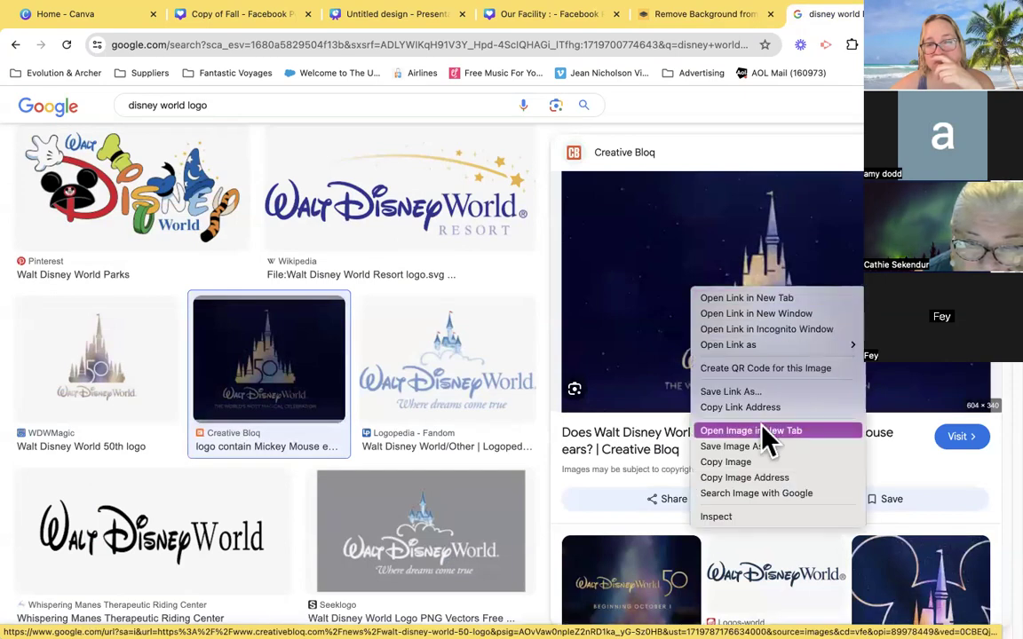
click(753, 448)
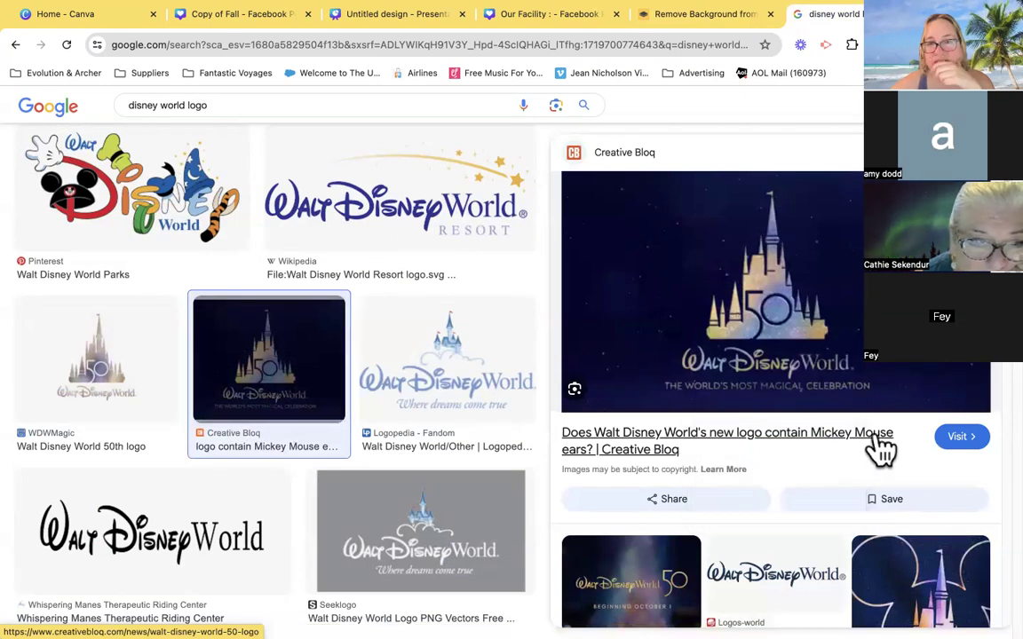
click(744, 441)
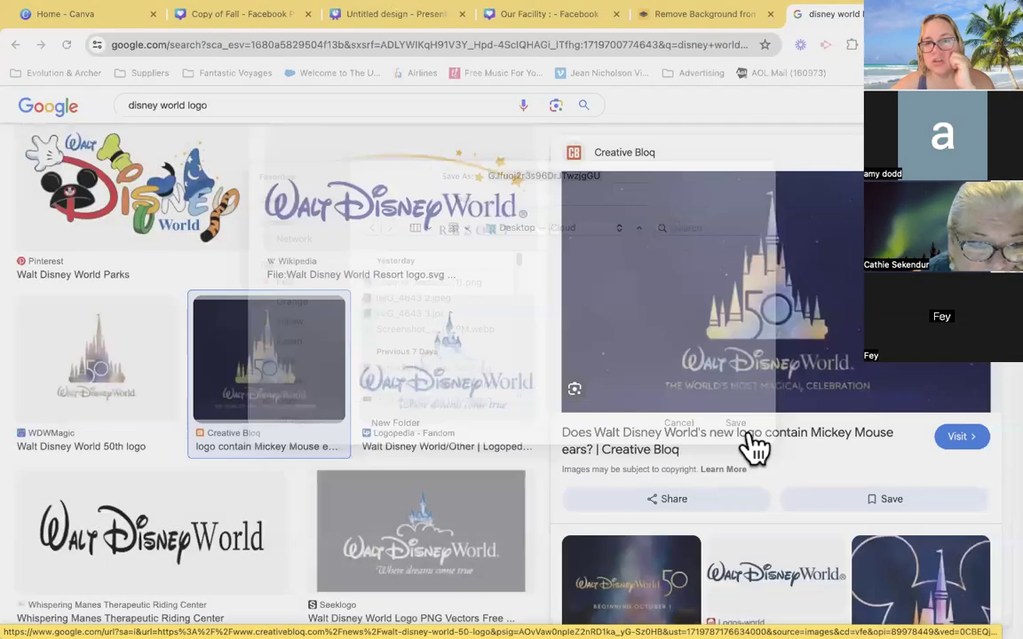
- Return to remove.bg, start a fresh upload and remove the background of the downloaded GJfuoj2r3s96DrJTwzjgGU.jpg
click(733, 21)
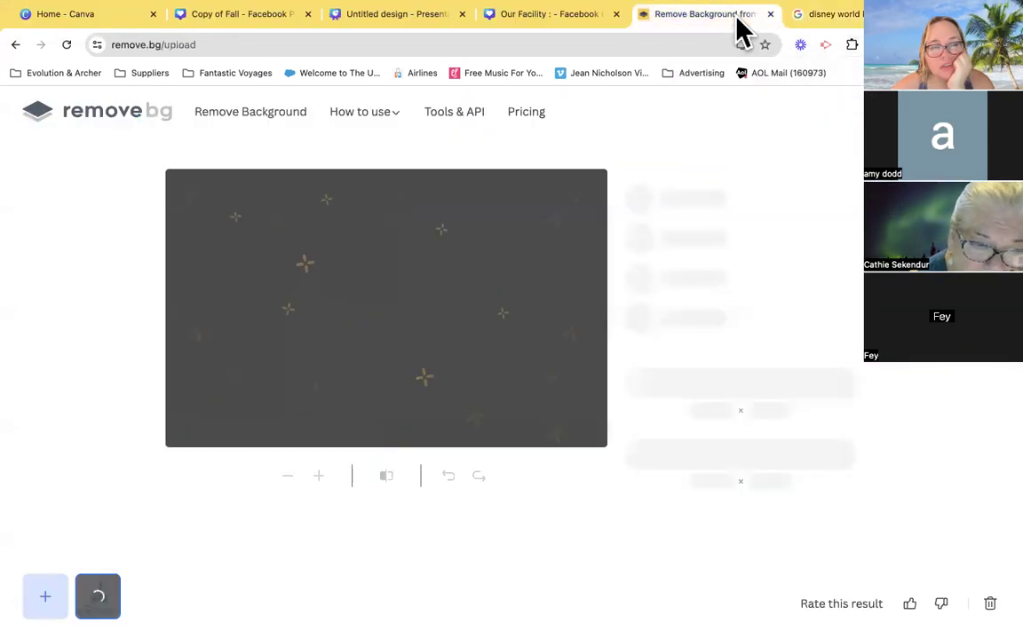
click(263, 113)
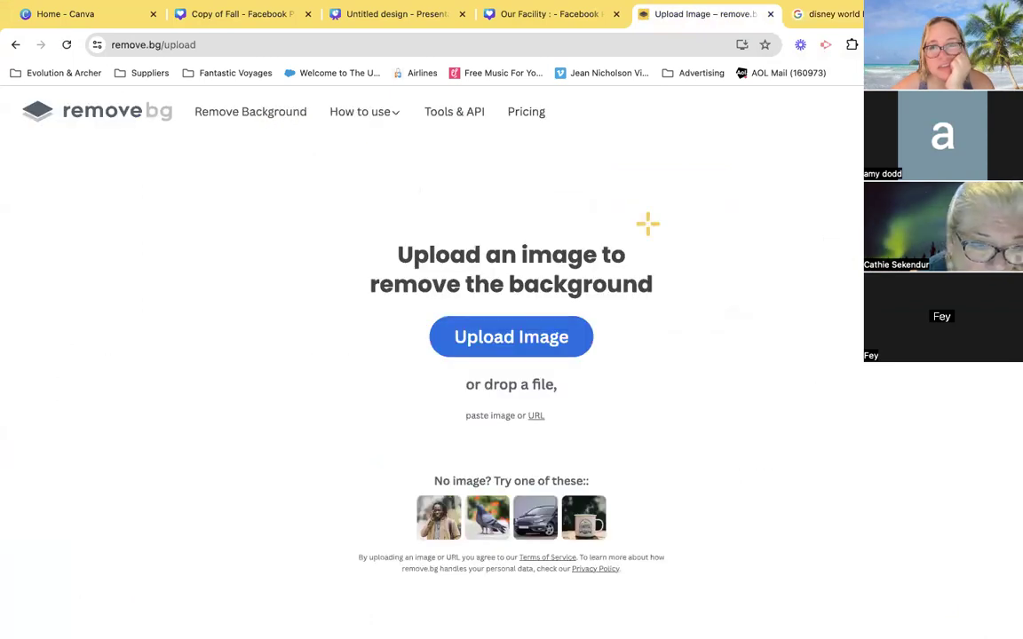
click(742, 44)
drag(799, 114, 445, 368)
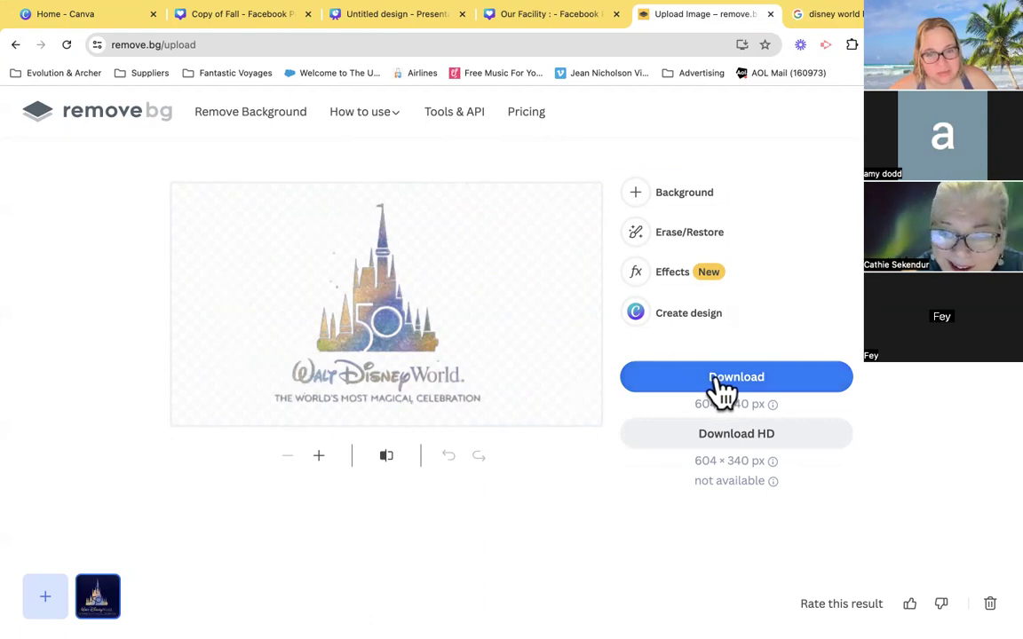
- Create a Canva design from the background-free logo, and download the standard 604 × 340 px cutout from remove.bg
click(646, 318)
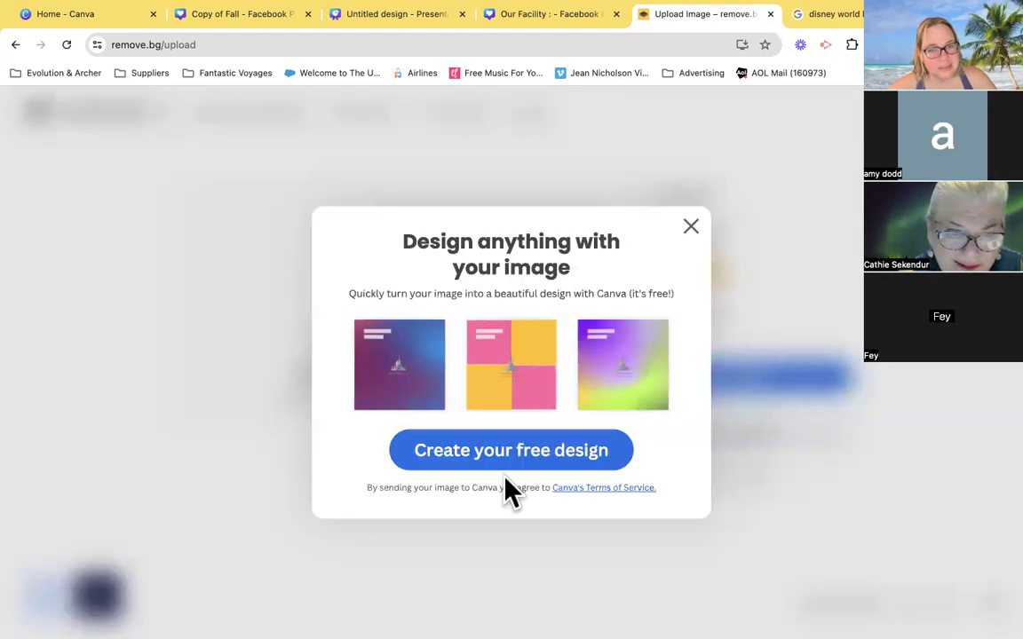
click(455, 471)
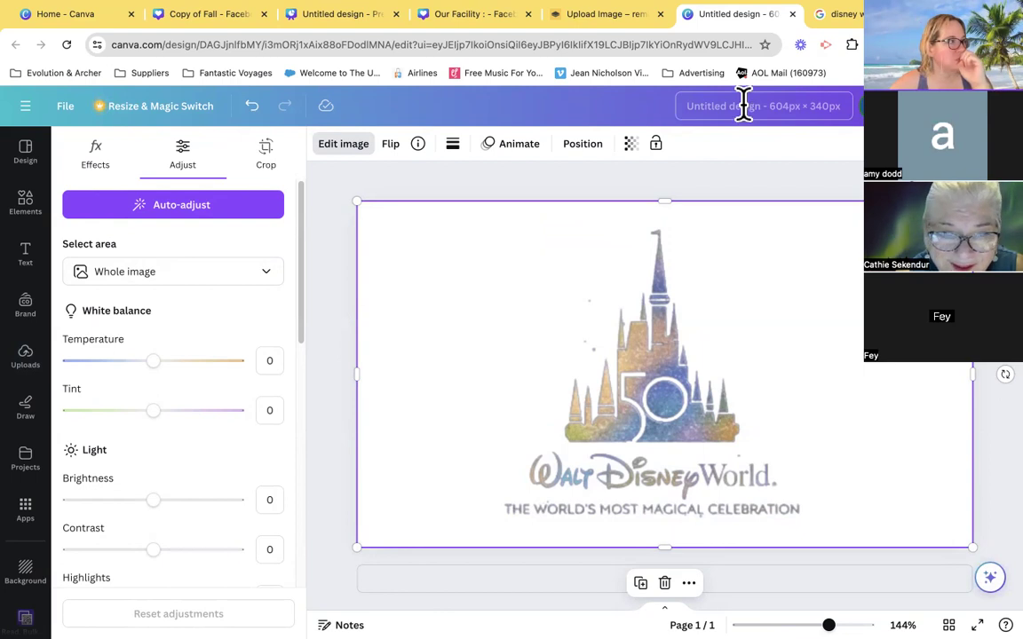
click(604, 26)
click(702, 383)
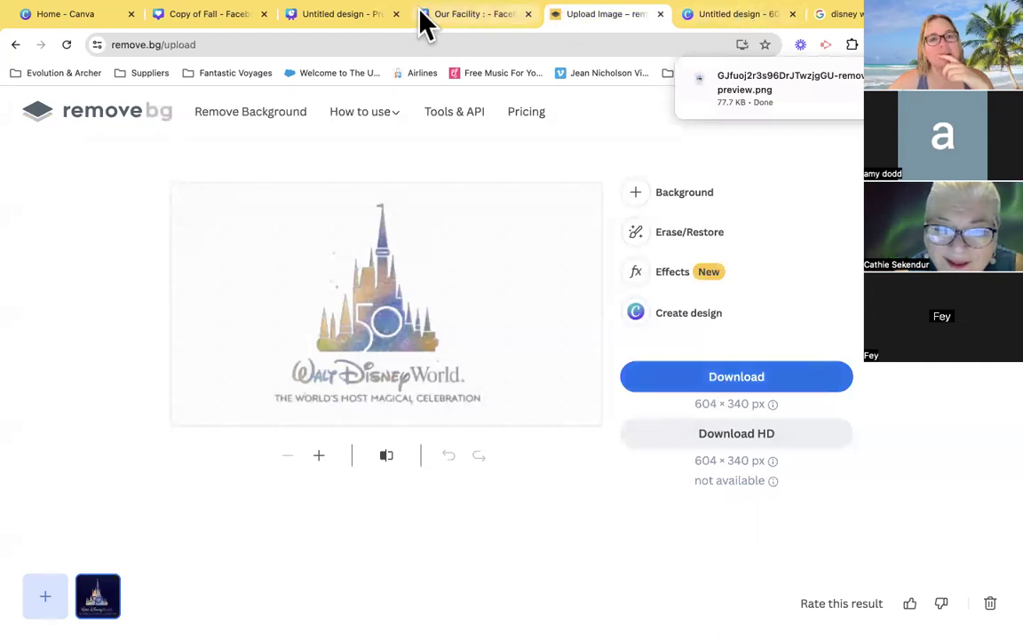
- Switch to the "Our Facility :" Canva design, upload the downloaded removebg-preview PNG and place it on page 2
click(491, 19)
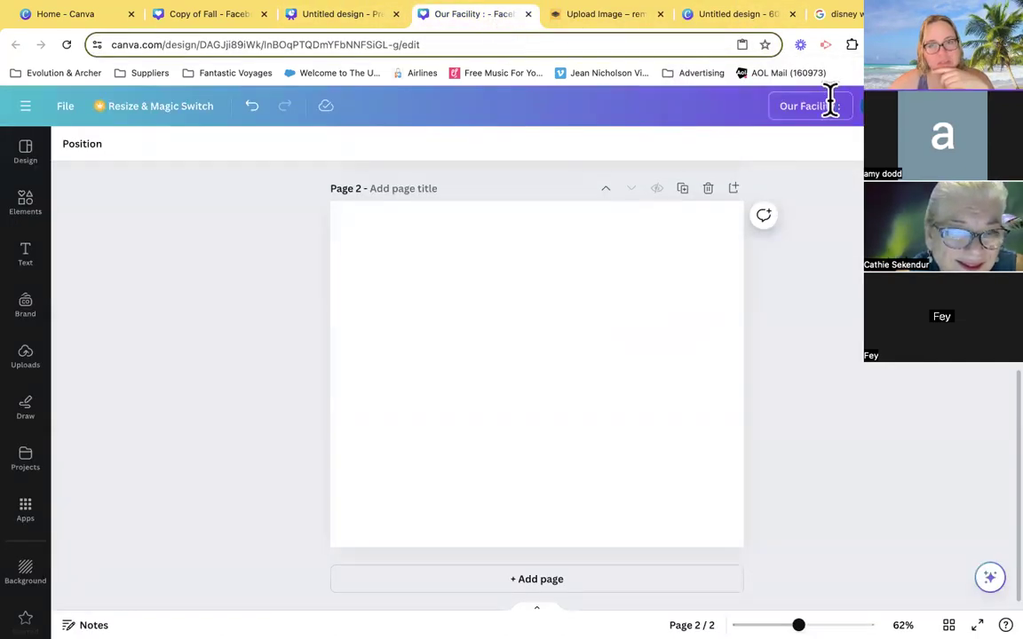
click(27, 360)
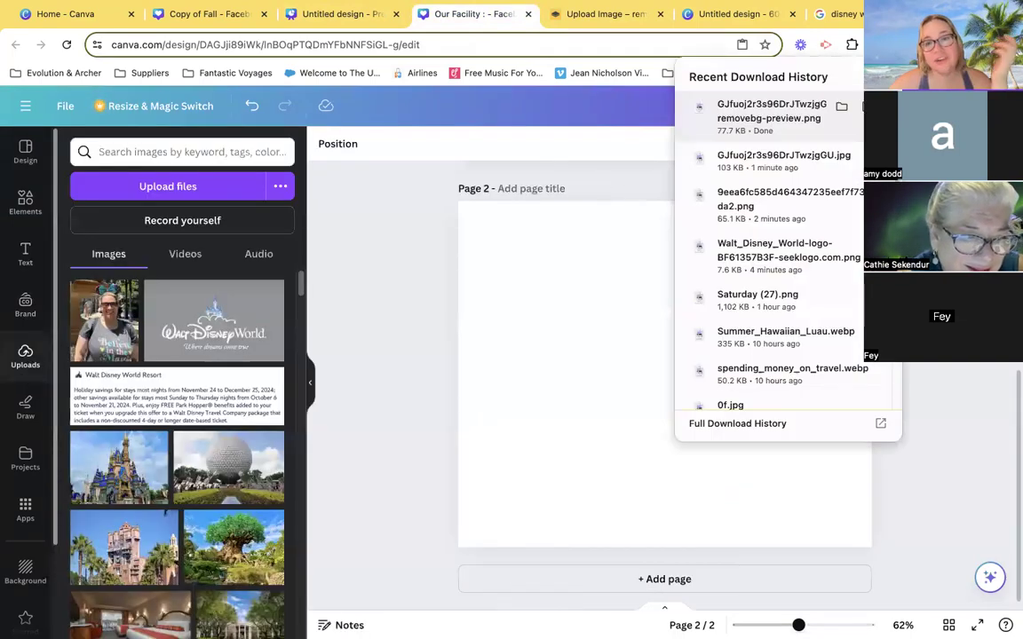
drag(778, 120, 239, 393)
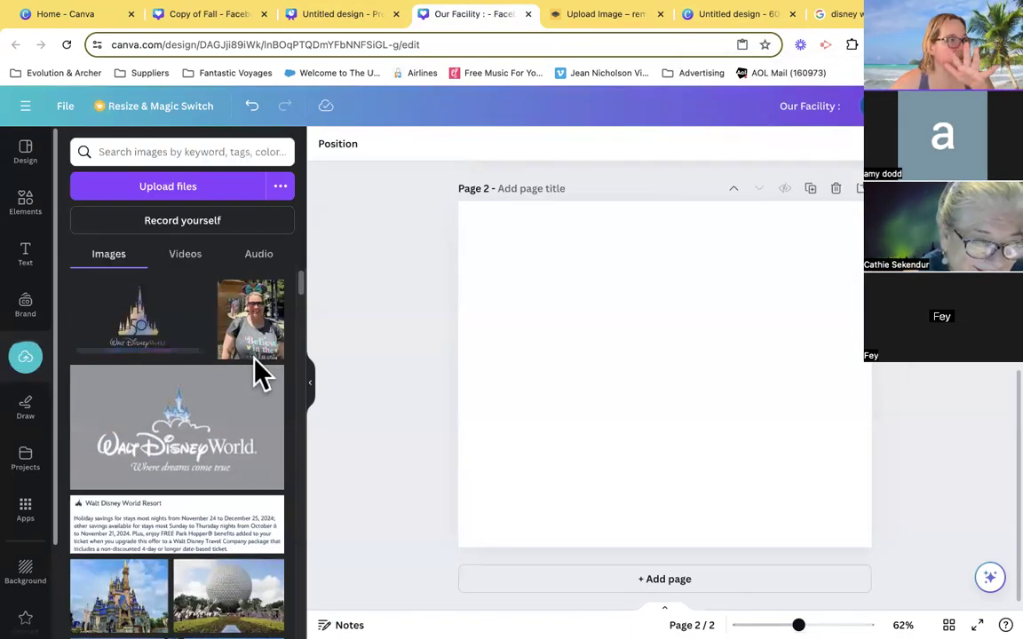
click(145, 330)
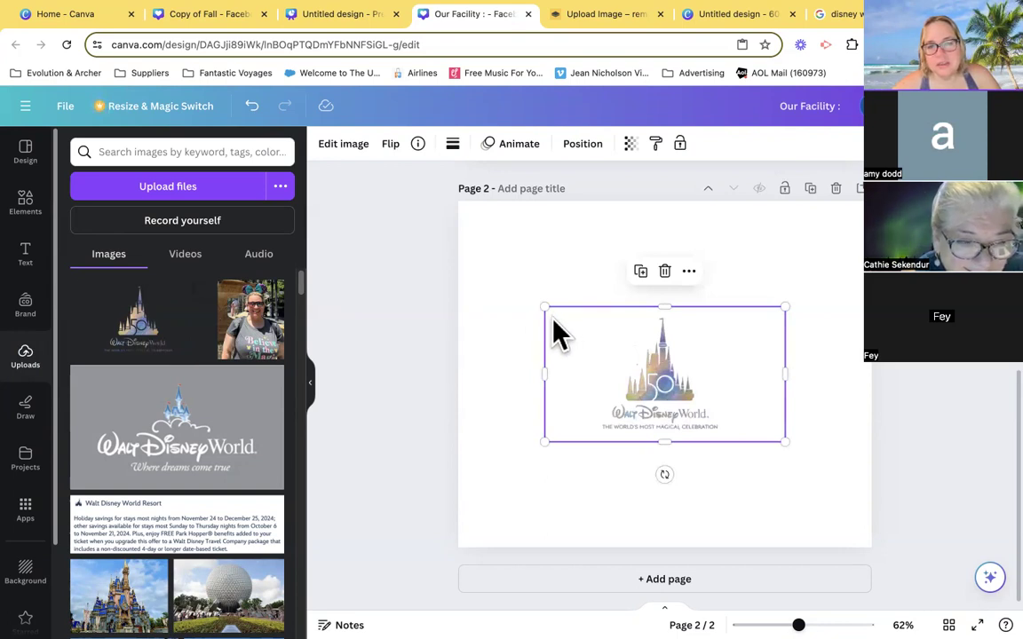
- Enlarge the 50th anniversary logo to about the full width of page 2 and deselect it
mouse_move(657, 377)
mouse_down()
mouse_move(646, 359)
mouse_move(685, 359)
mouse_move(657, 360)
mouse_move(659, 373)
mouse_up()
drag(541, 307, 458, 259)
drag(786, 442, 873, 485)
click(998, 432)
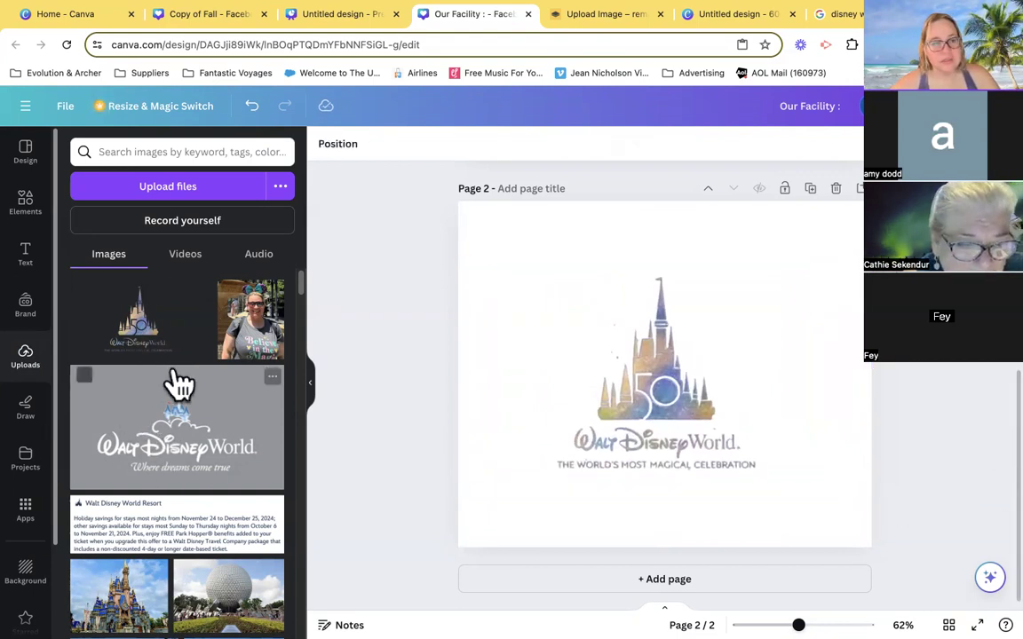
- Look at the uploaded videos and audio files, and open the self-recording studio with camera and microphone access allowed
click(182, 261)
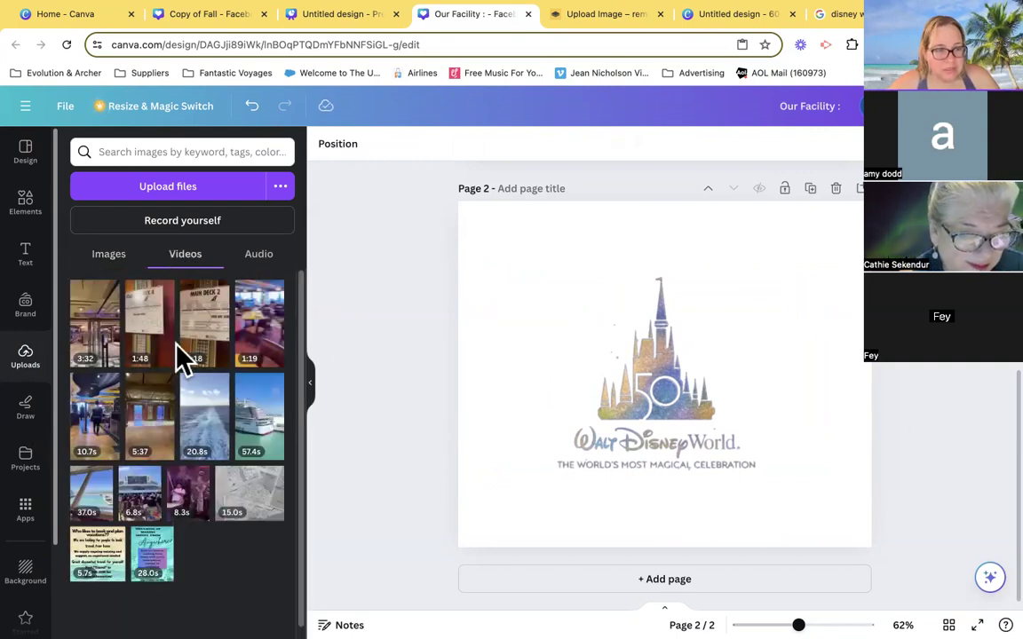
click(249, 267)
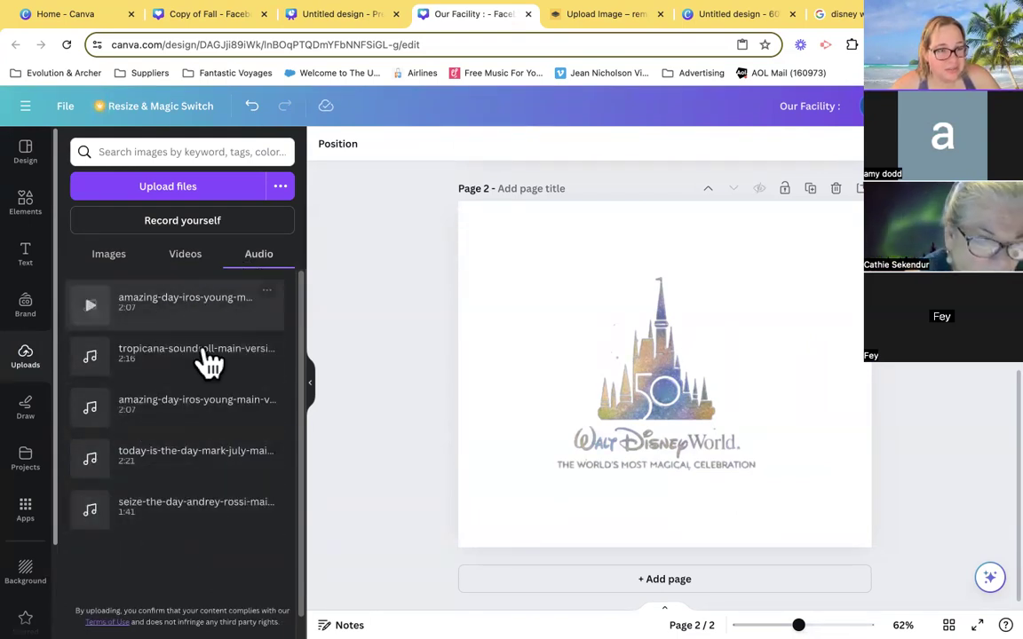
click(178, 229)
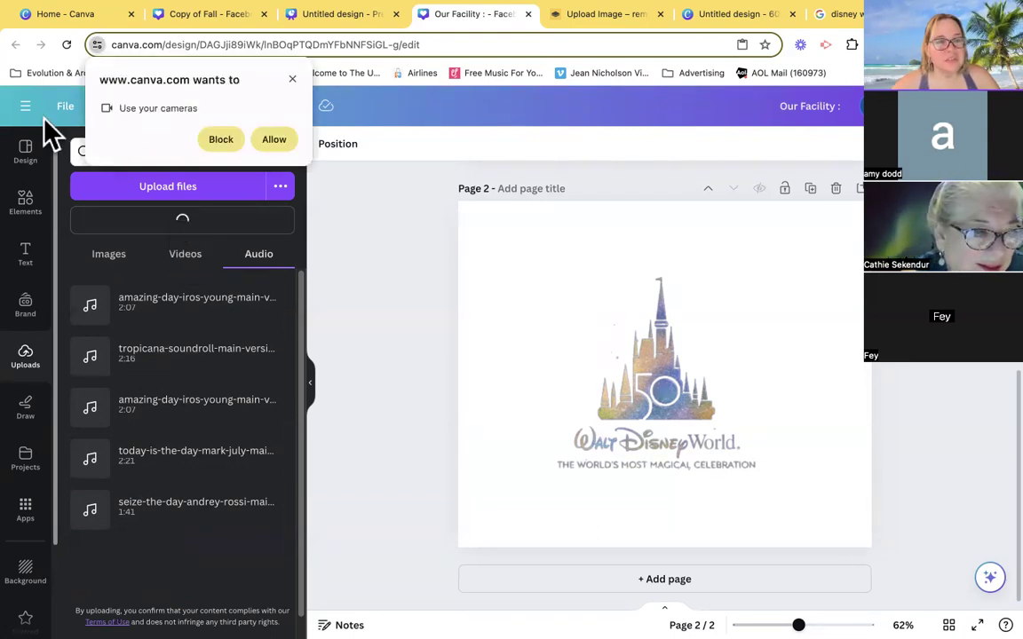
click(274, 142)
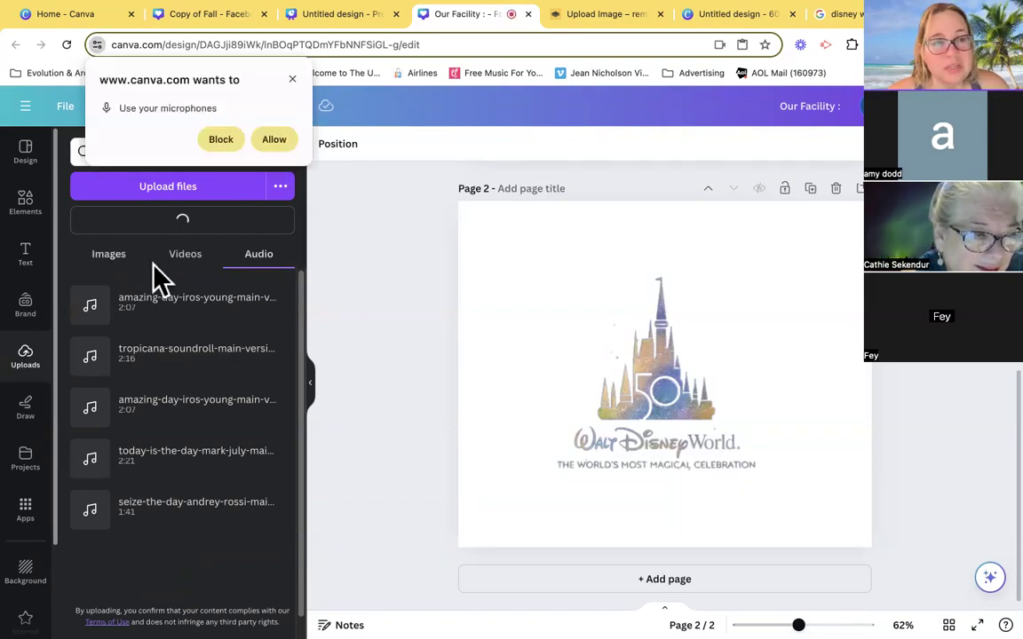
click(274, 139)
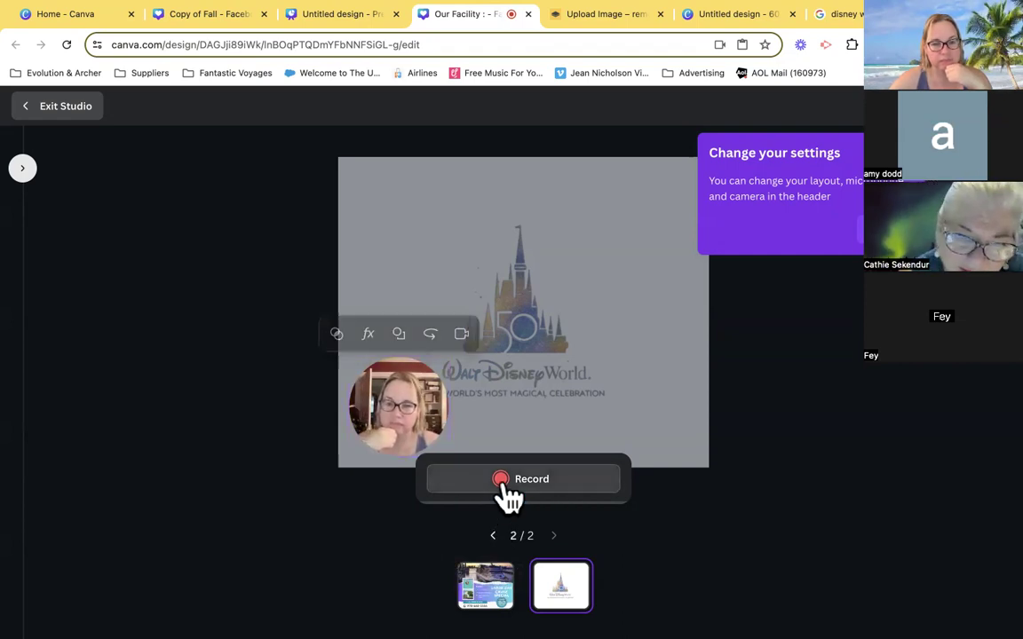
- Record a short camera clip over page 2 and save it into the design
click(508, 490)
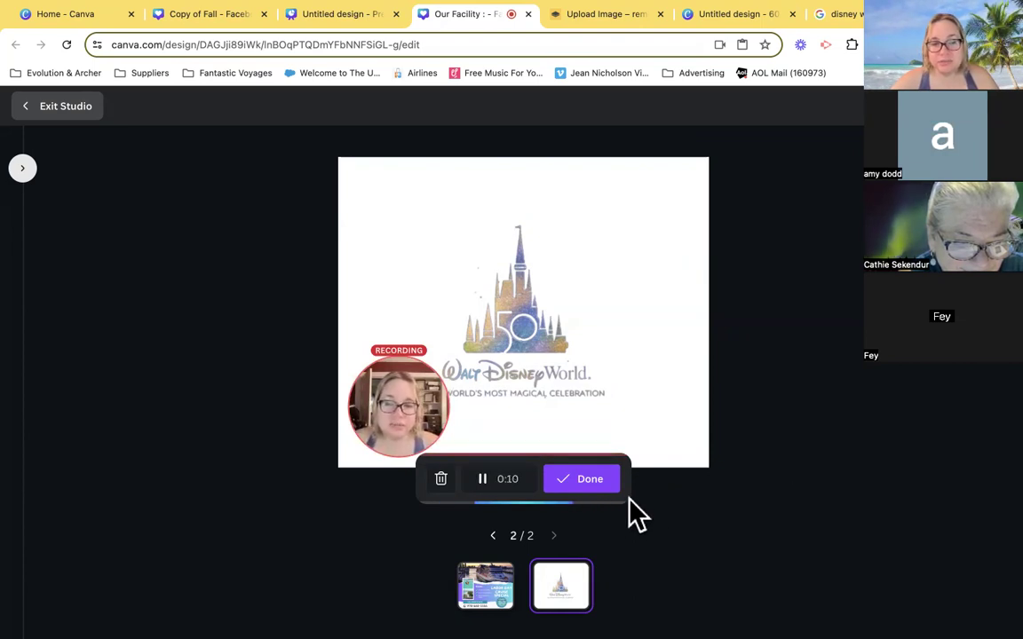
click(577, 487)
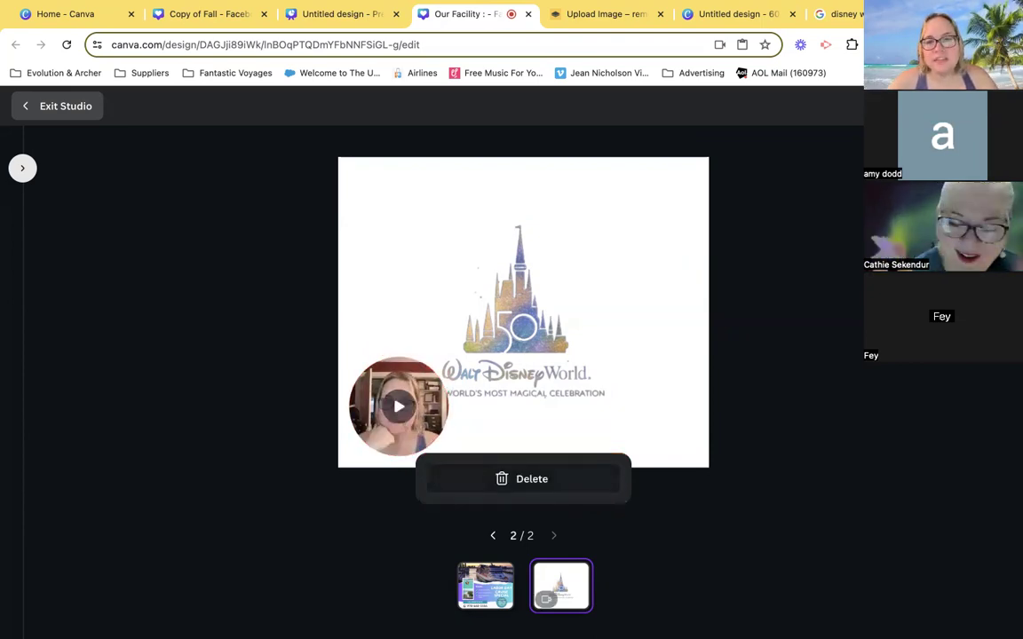
click(963, 105)
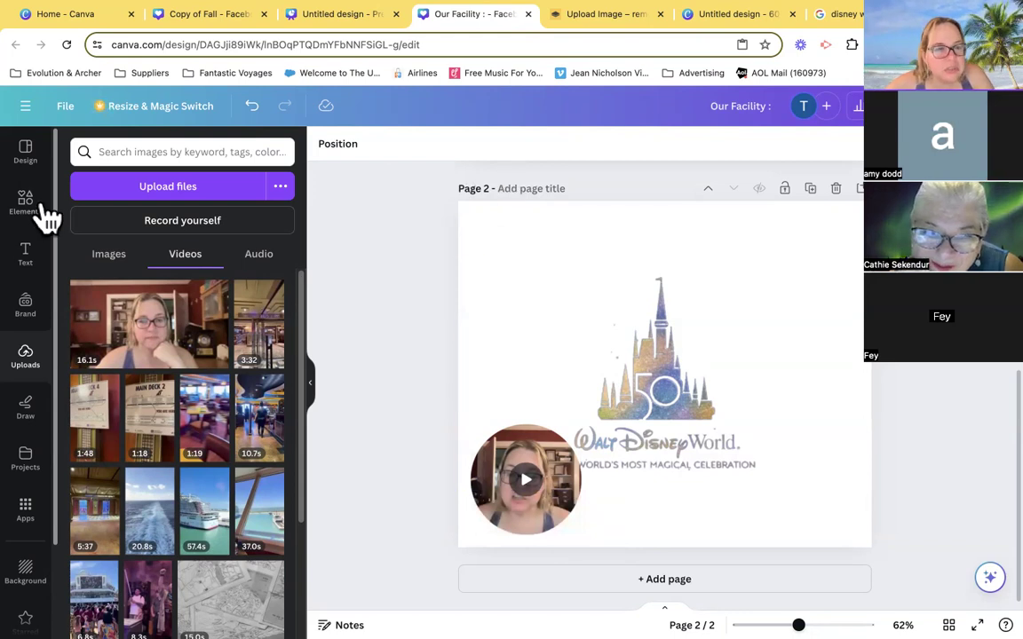
- Browse the uploaded images of the design
click(104, 257)
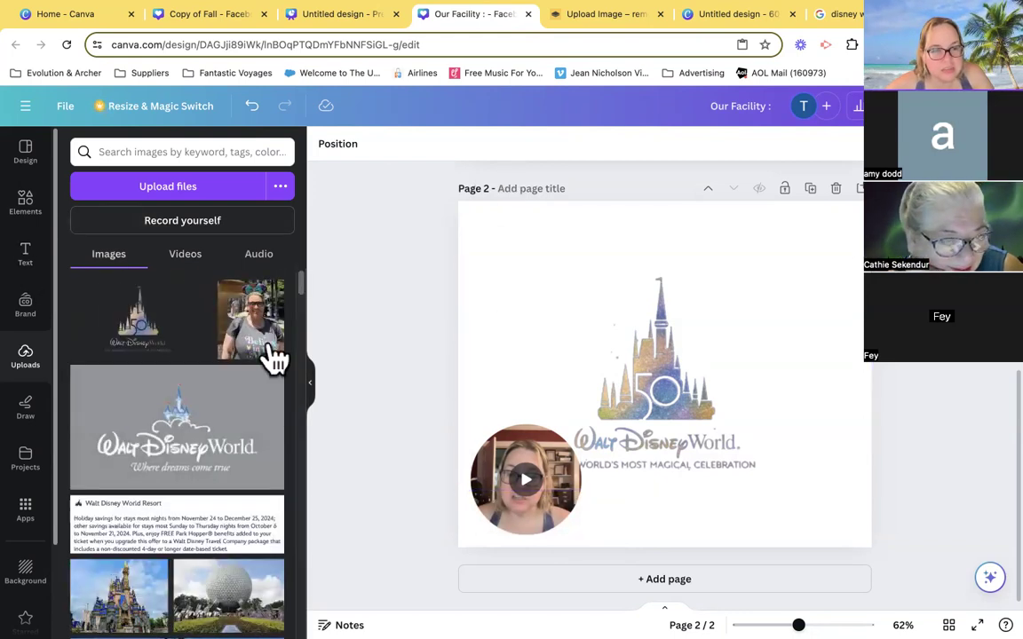
scroll(238, 457, down, 5)
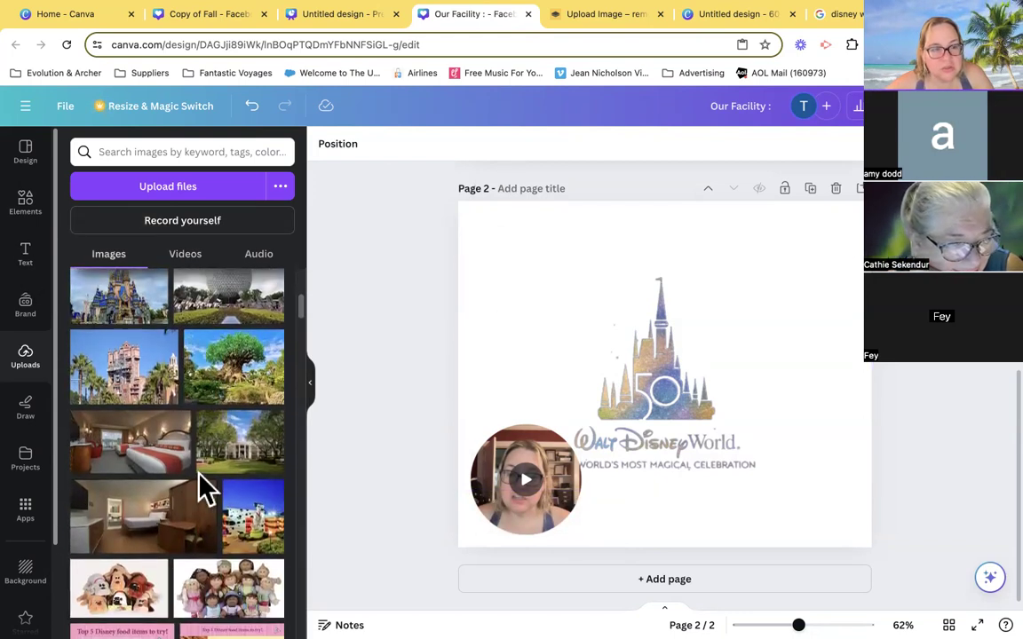
scroll(204, 488, up, 1)
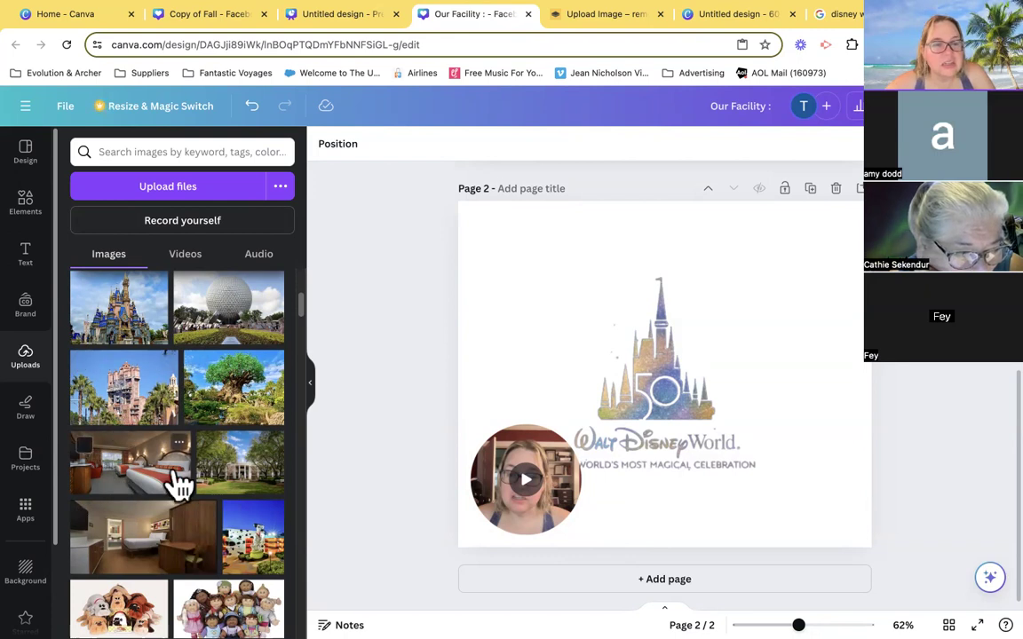
- Replace the old bahamas search in the elements library with a search for "photo frames"
scroll(176, 471, up, 1)
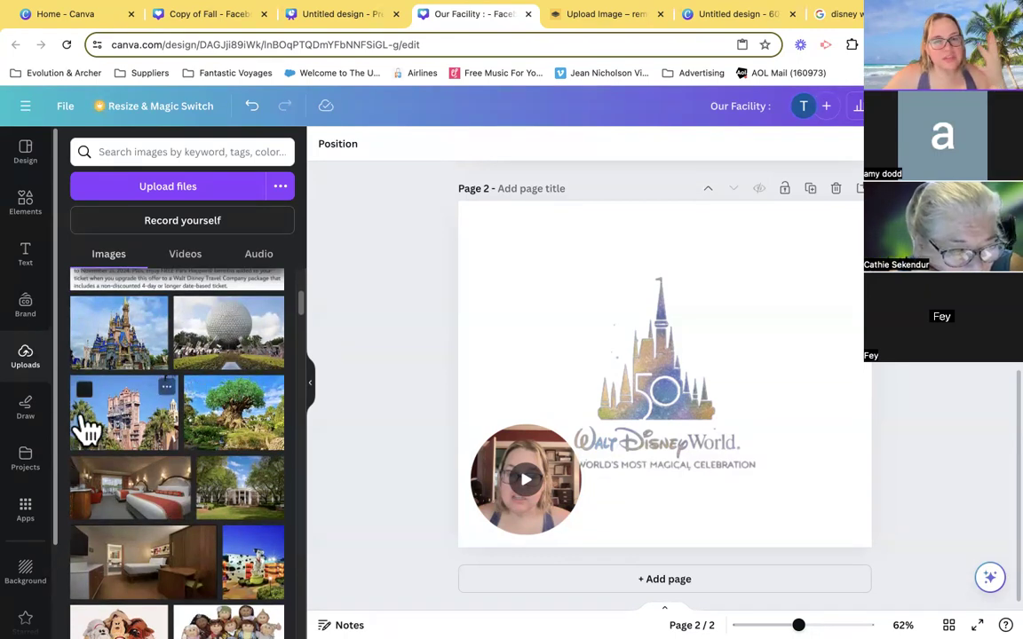
click(34, 217)
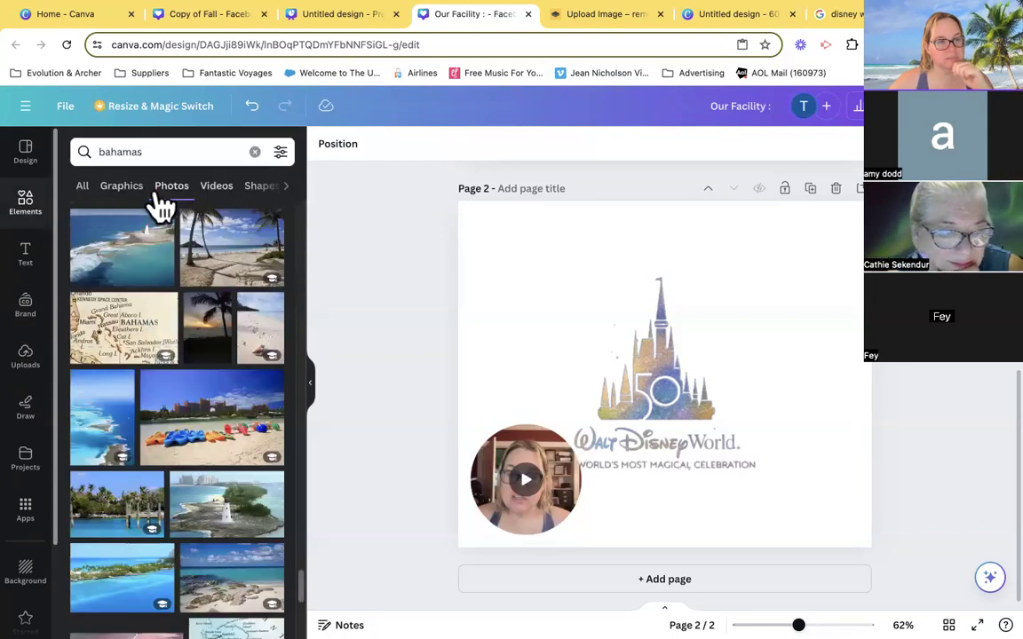
click(82, 196)
click(255, 151)
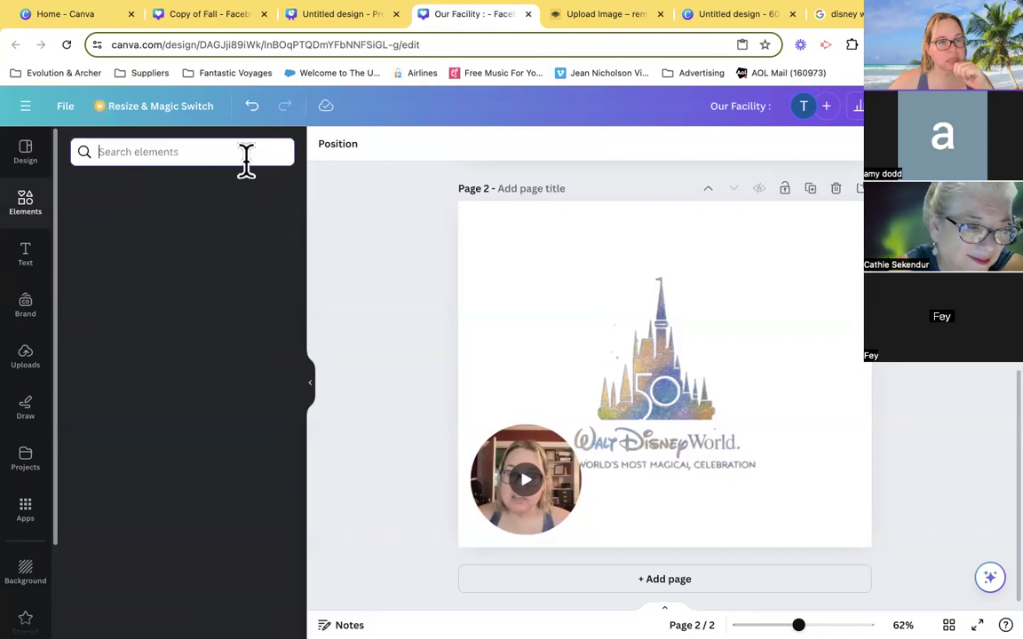
text(pho)
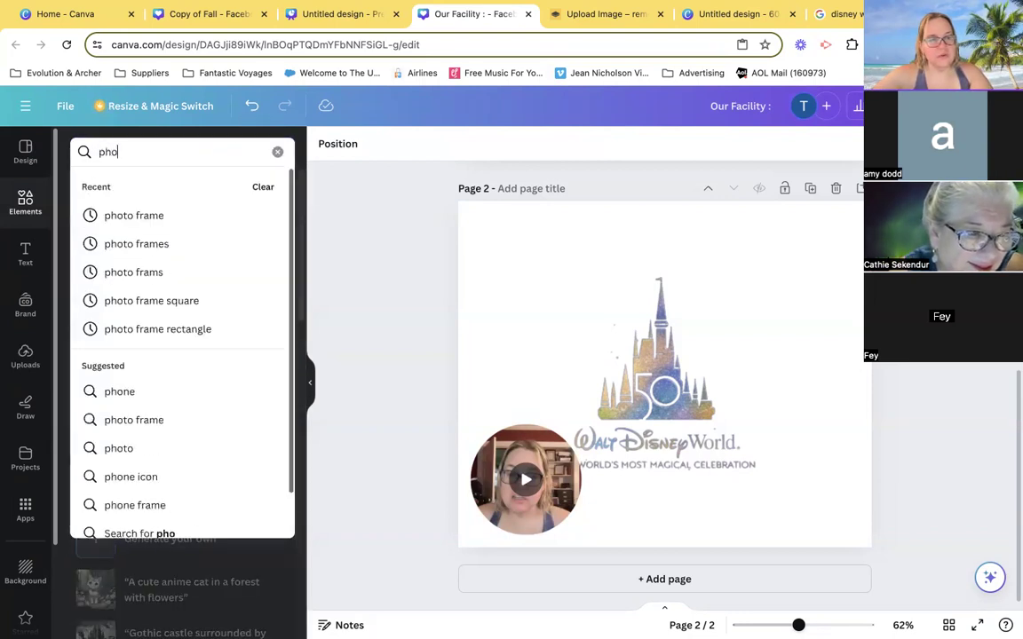
text(to frames)
key(Return)
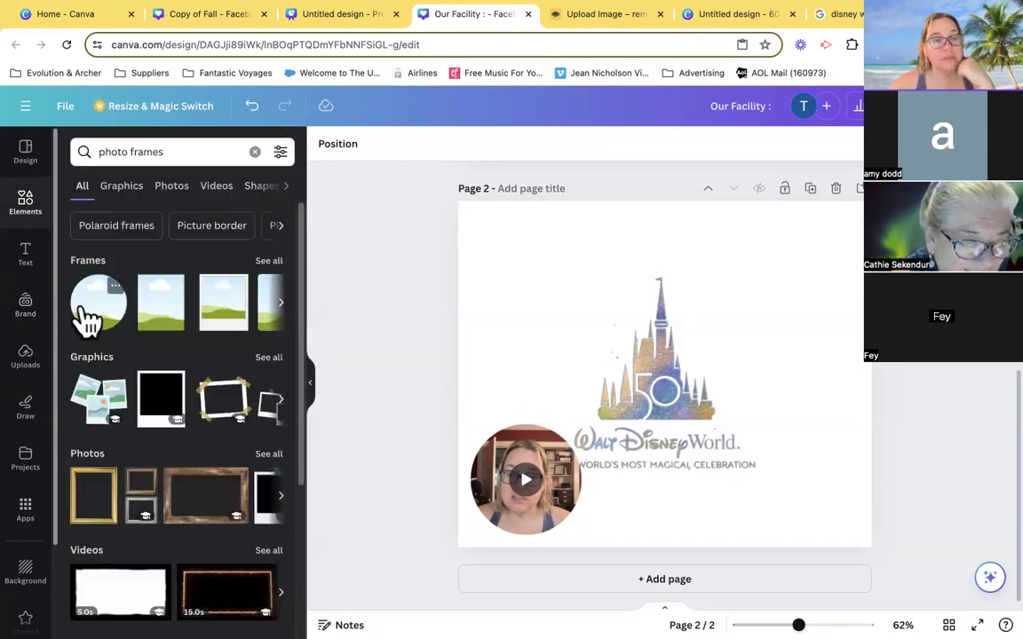
- Show all matching frames and add the landscape rectangular frame with rounded corners and a thin light border to page 2
click(277, 262)
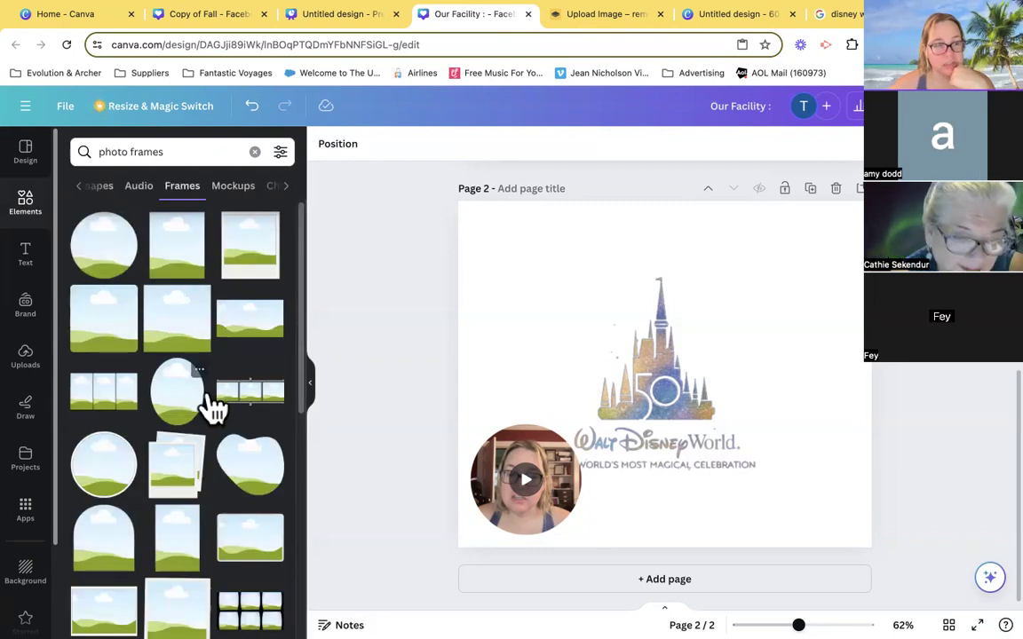
scroll(208, 406, down, 1)
scroll(211, 409, down, 2)
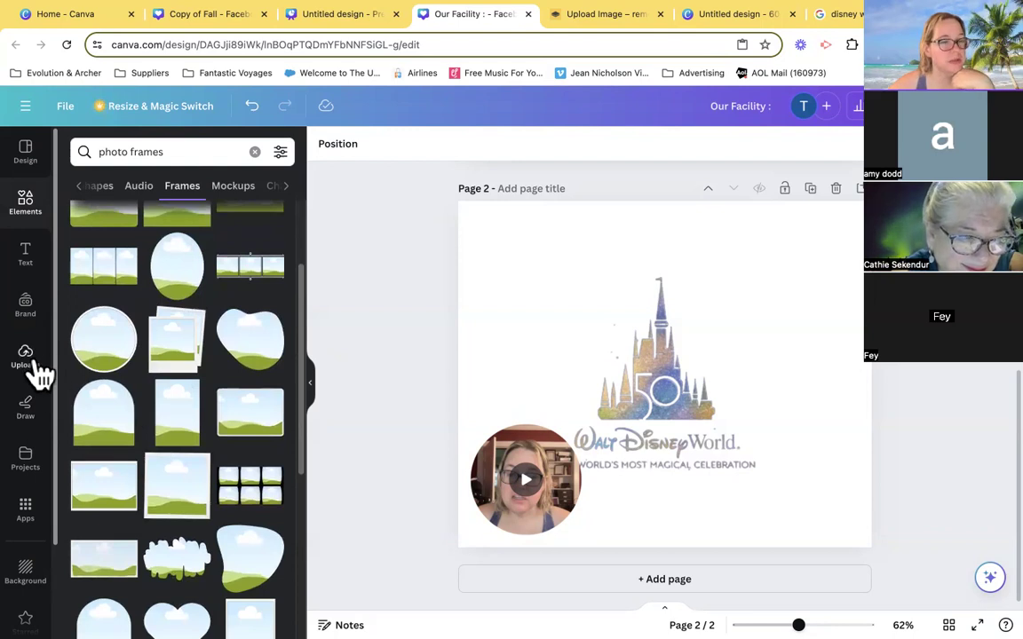
click(35, 364)
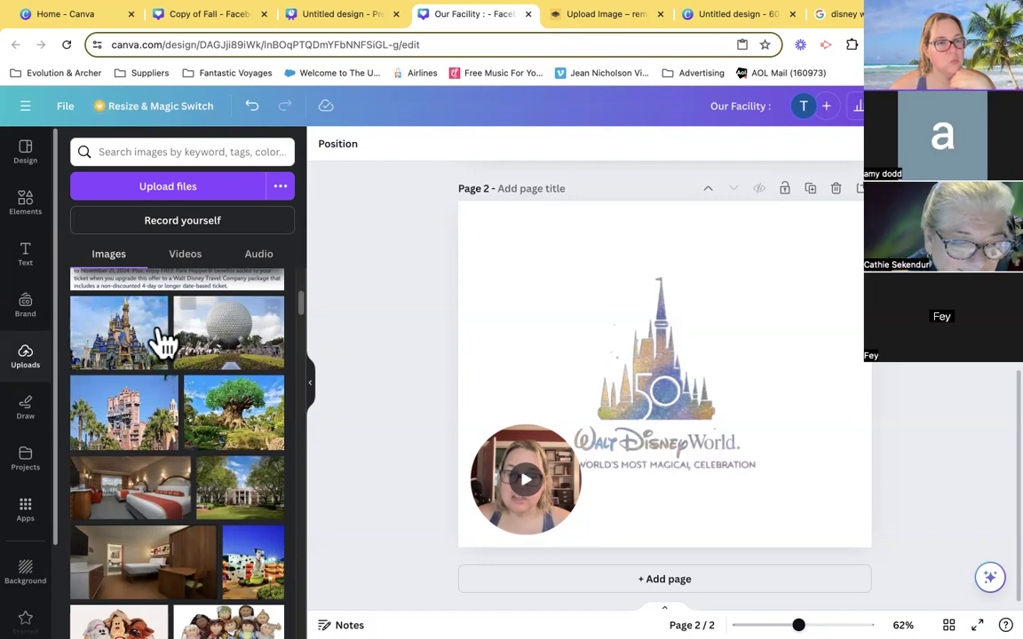
click(27, 200)
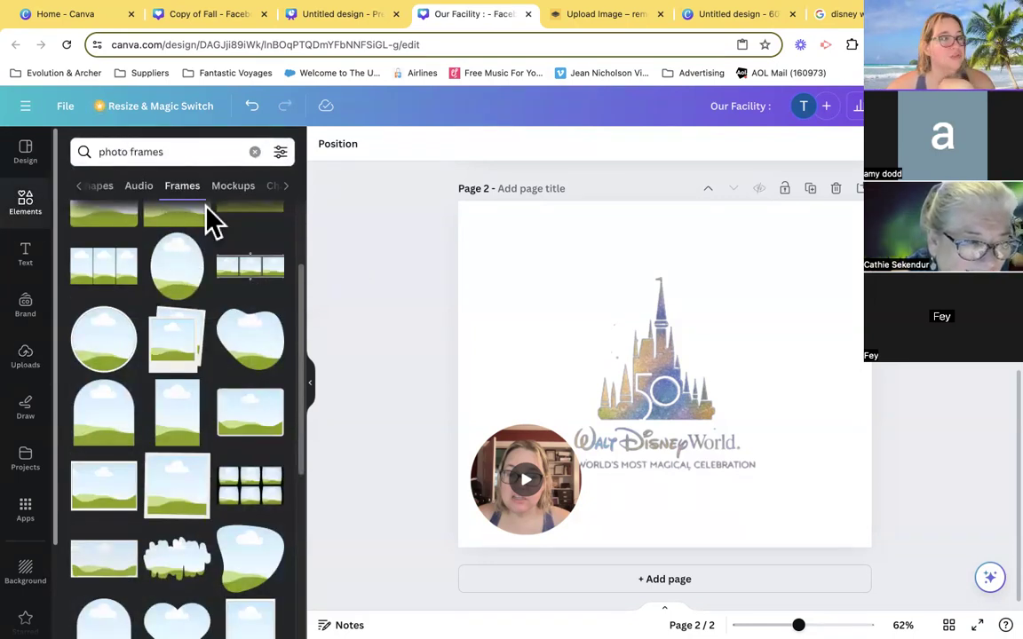
click(250, 417)
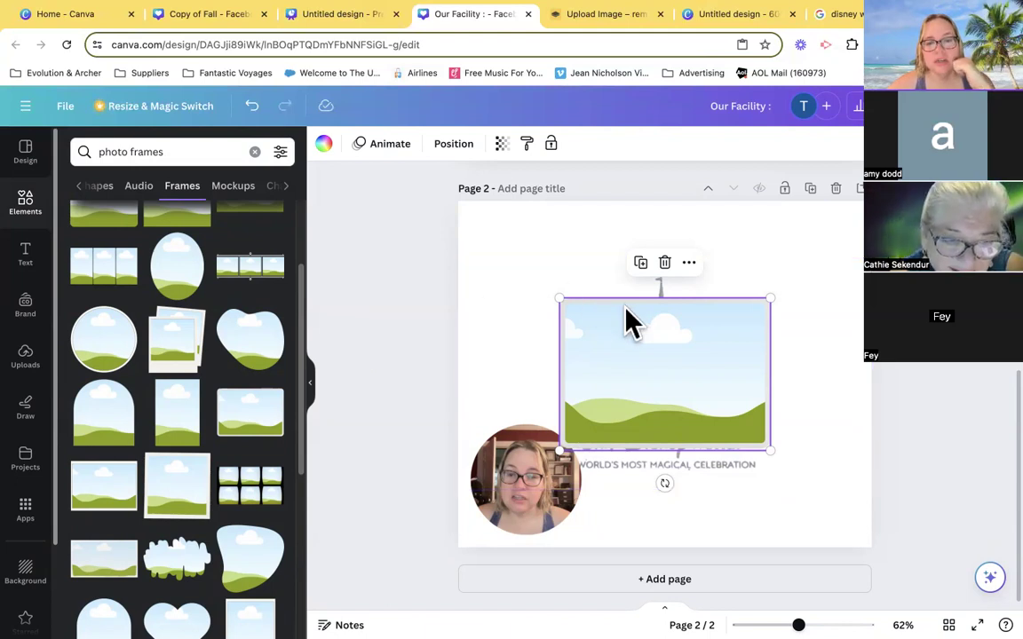
- Try the purple-to-turquoise document gradient as the frame's fill, and set the fill to white
click(323, 145)
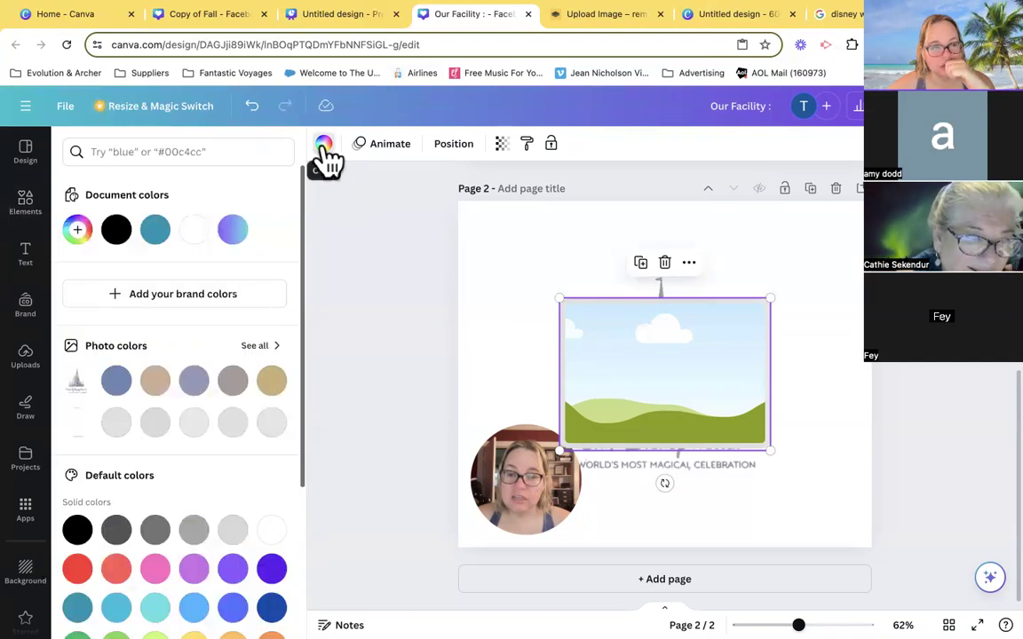
click(232, 229)
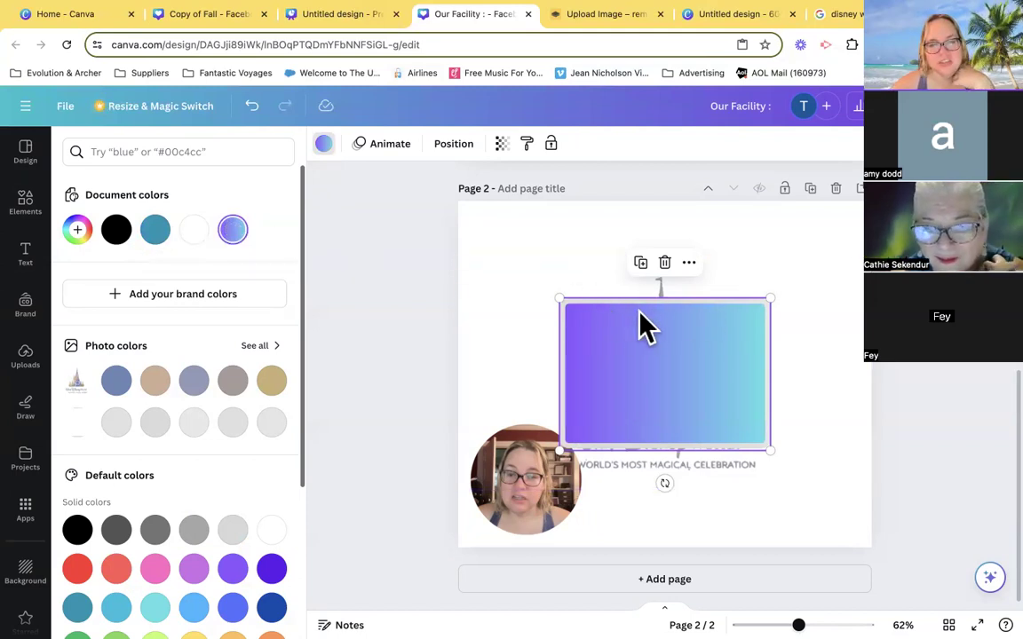
click(206, 238)
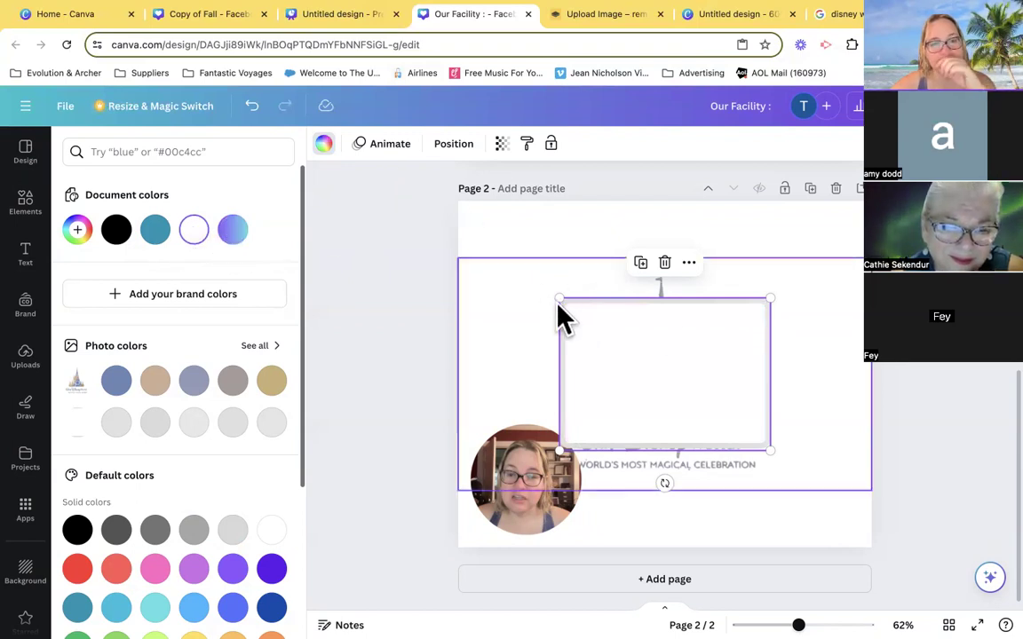
- Shrink the white frame to just over a quarter of the page width and place it in the page's upper-left corner
drag(559, 300, 635, 353)
drag(742, 429, 574, 278)
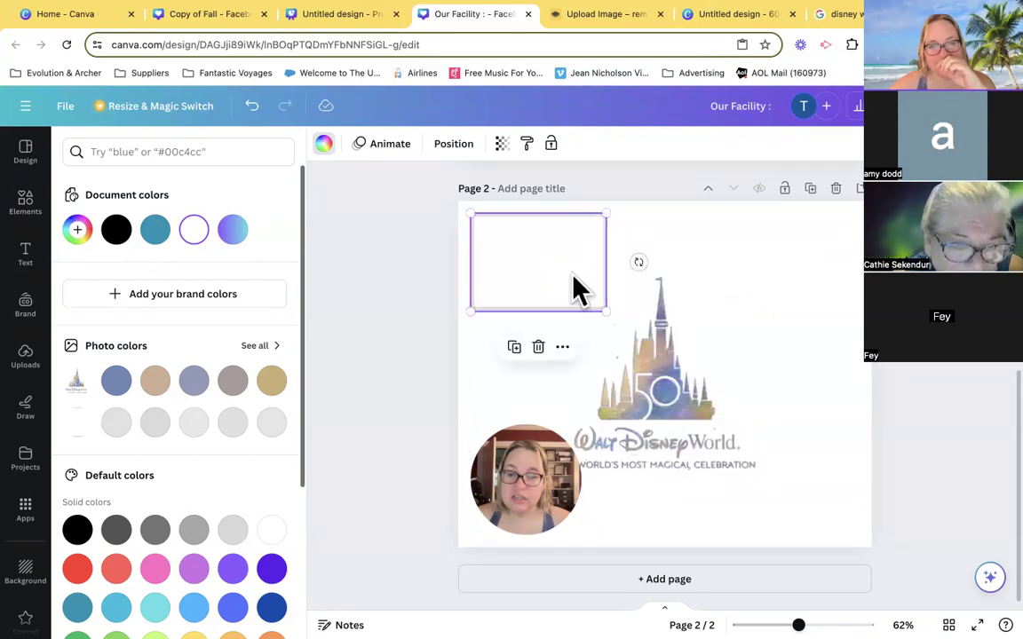
drag(607, 311, 585, 297)
mouse_move(539, 269)
mouse_down()
mouse_move(549, 261)
mouse_move(543, 367)
mouse_move(752, 365)
mouse_move(803, 379)
mouse_move(780, 253)
mouse_move(533, 256)
mouse_move(543, 265)
mouse_up()
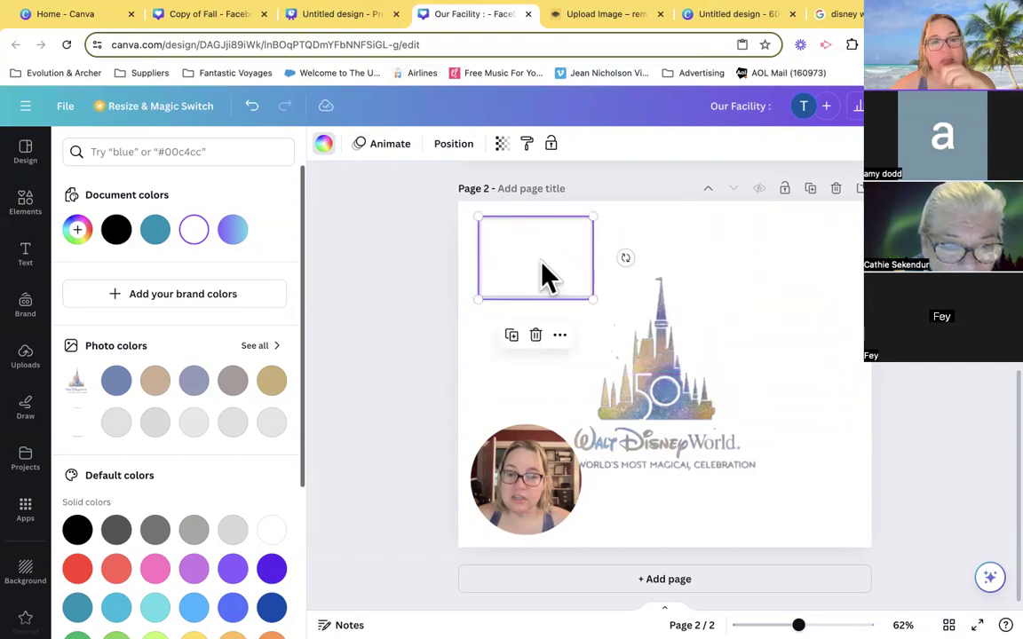
- Copy the white frame and paste a second one in the upper-right corner of page 2, level with the first
click(561, 337)
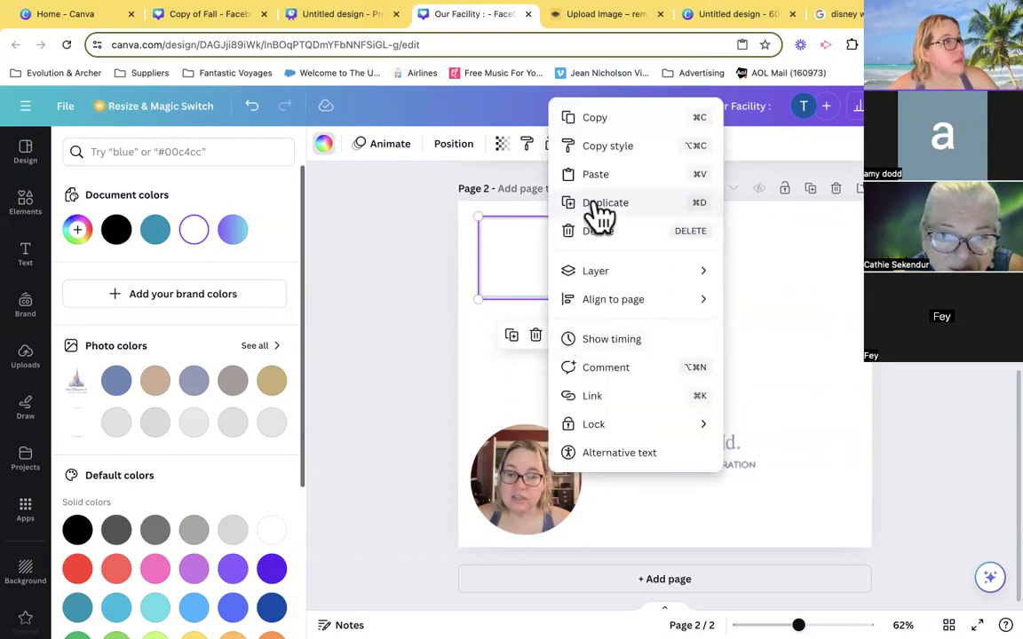
click(521, 253)
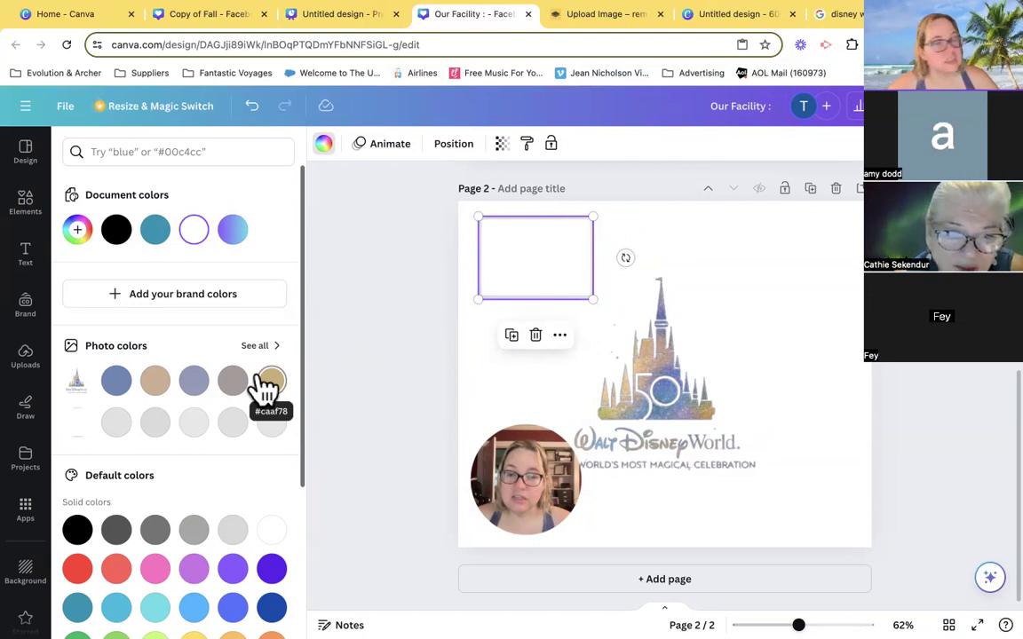
right_click(522, 238)
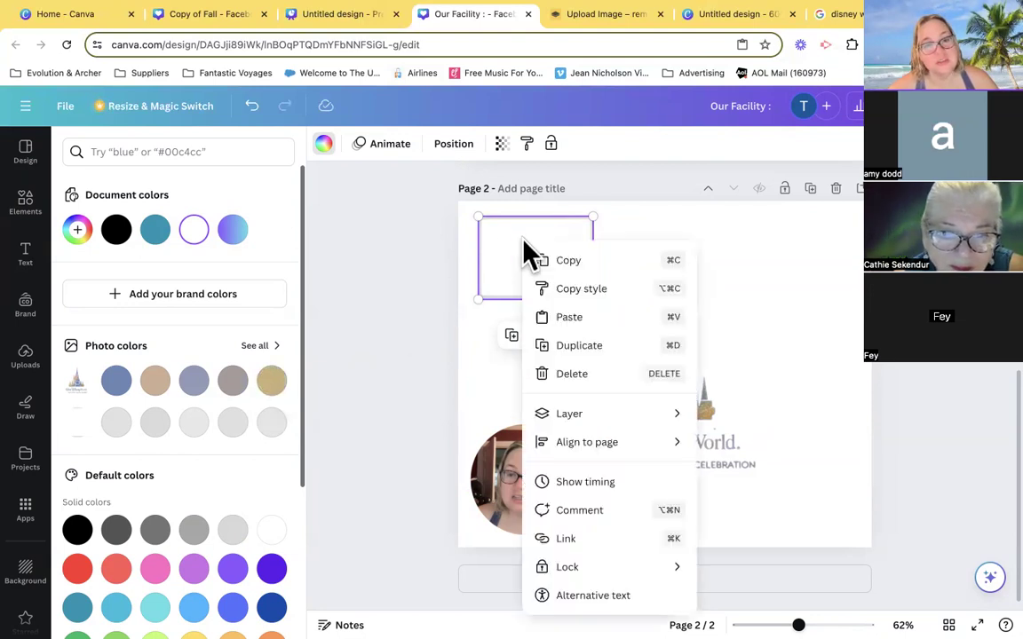
click(569, 261)
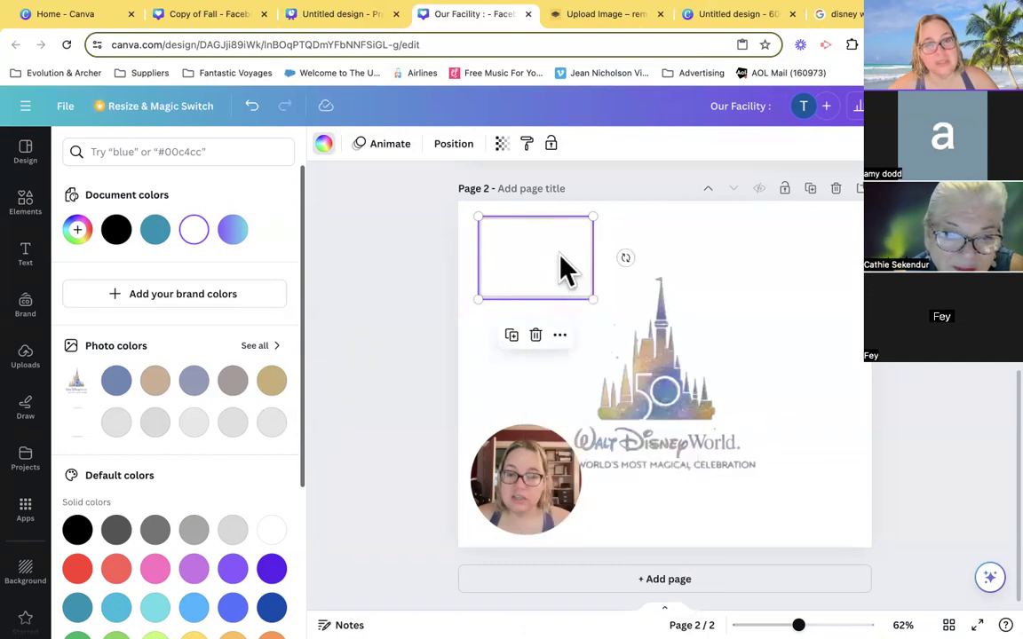
right_click(531, 245)
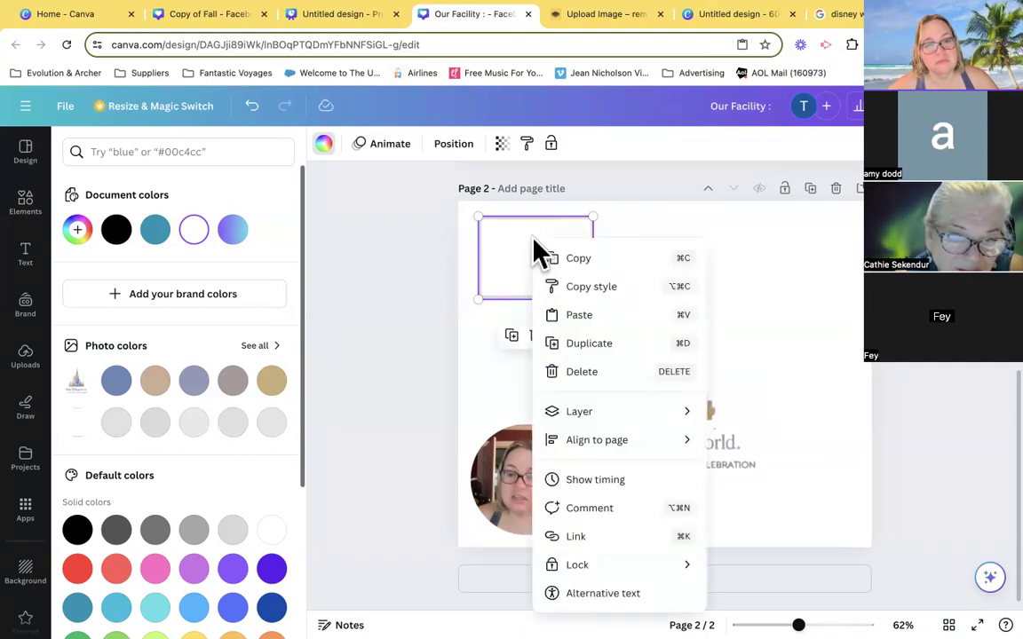
click(593, 314)
drag(566, 238, 799, 238)
- Paste a third frame left of the castle above the camera clip, and move the two upper frames closer to the page centre
right_click(711, 253)
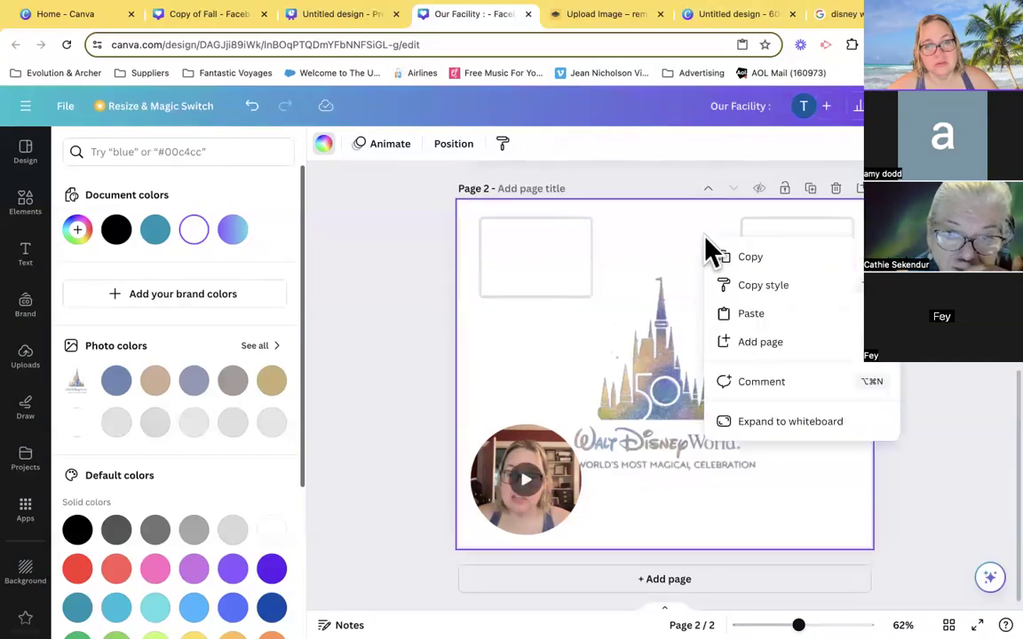
click(740, 320)
drag(582, 275, 567, 359)
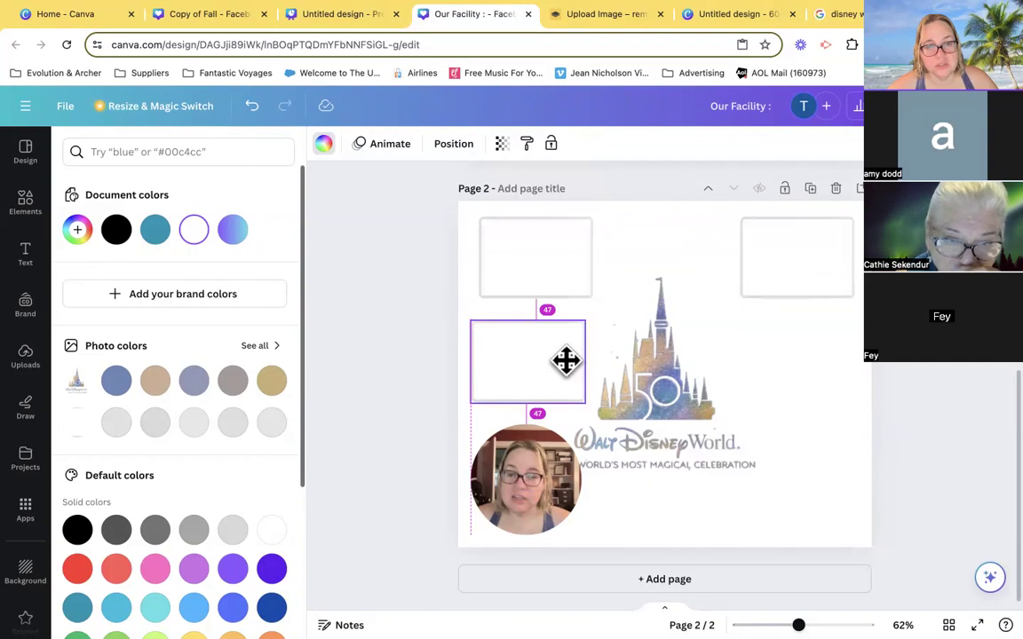
drag(585, 270, 614, 256)
drag(763, 263, 730, 257)
- Paste a fourth frame to the right of the castle, level with the one on its left, and deselect it
right_click(795, 411)
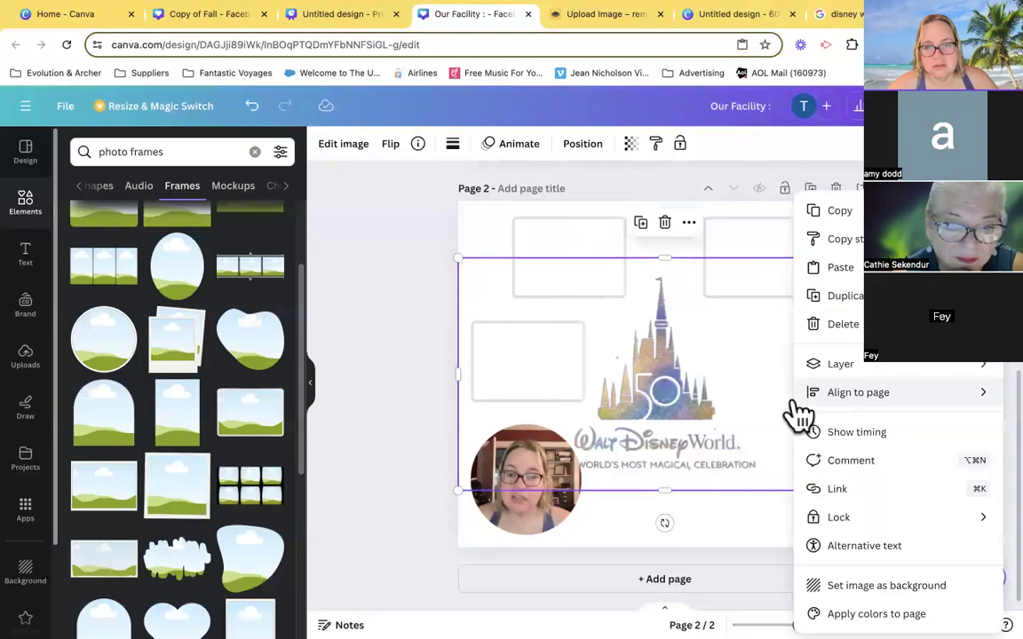
click(840, 267)
drag(586, 284, 813, 355)
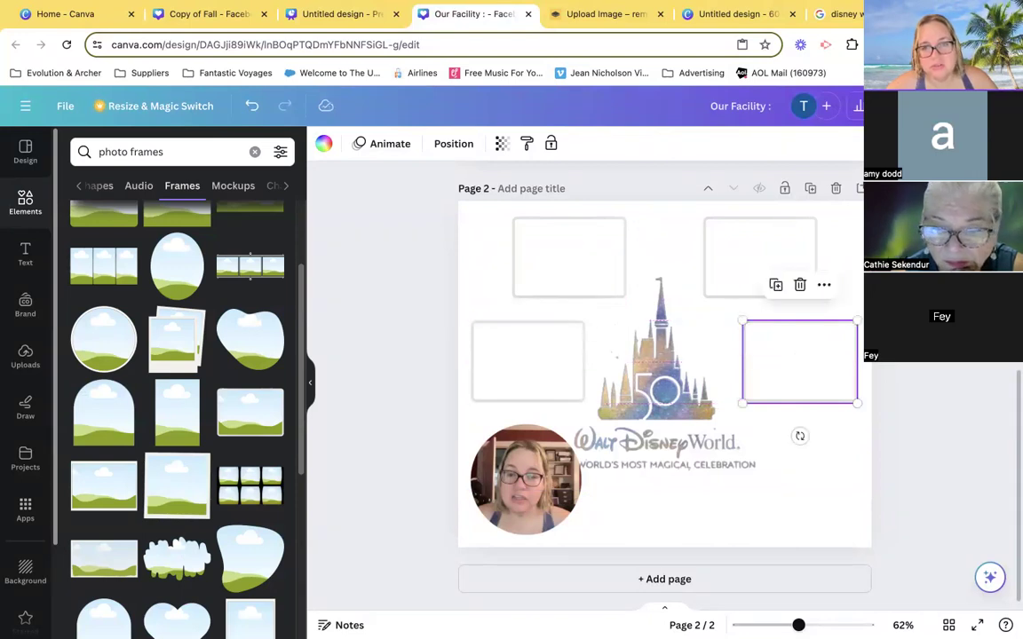
click(920, 359)
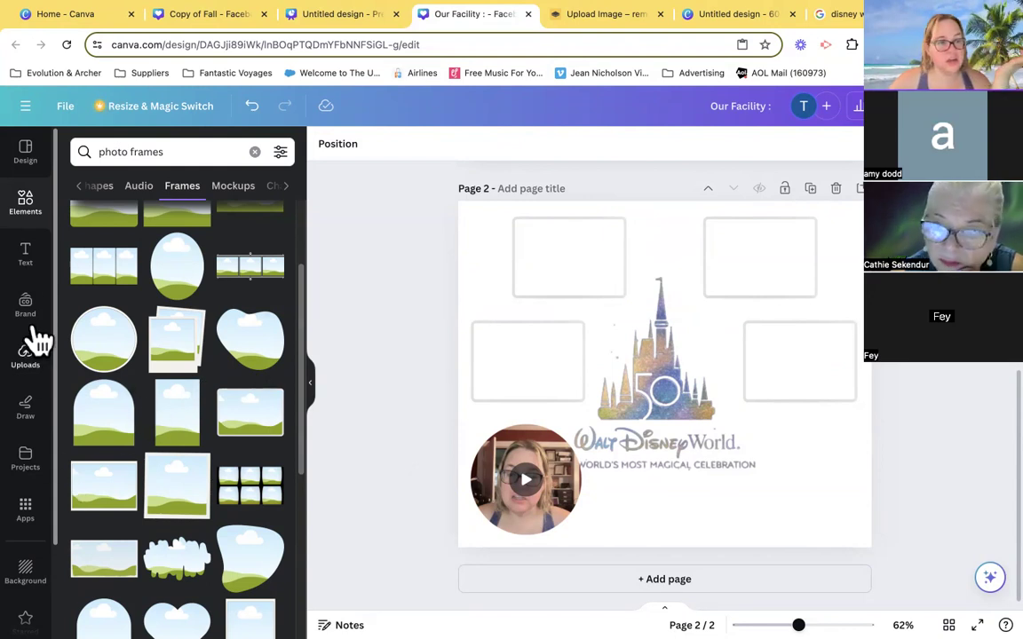
- Fill the frames with uploaded photos: castle upper left, Epcot sphere upper right, Tower of Terror lower left, Tree of Life lower right
click(36, 365)
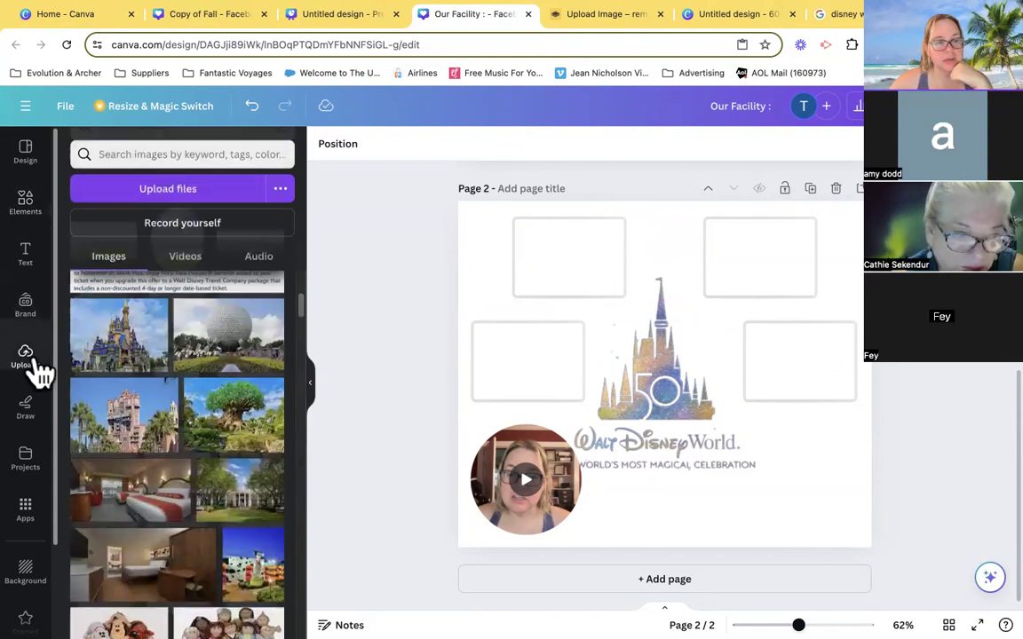
drag(100, 354, 527, 258)
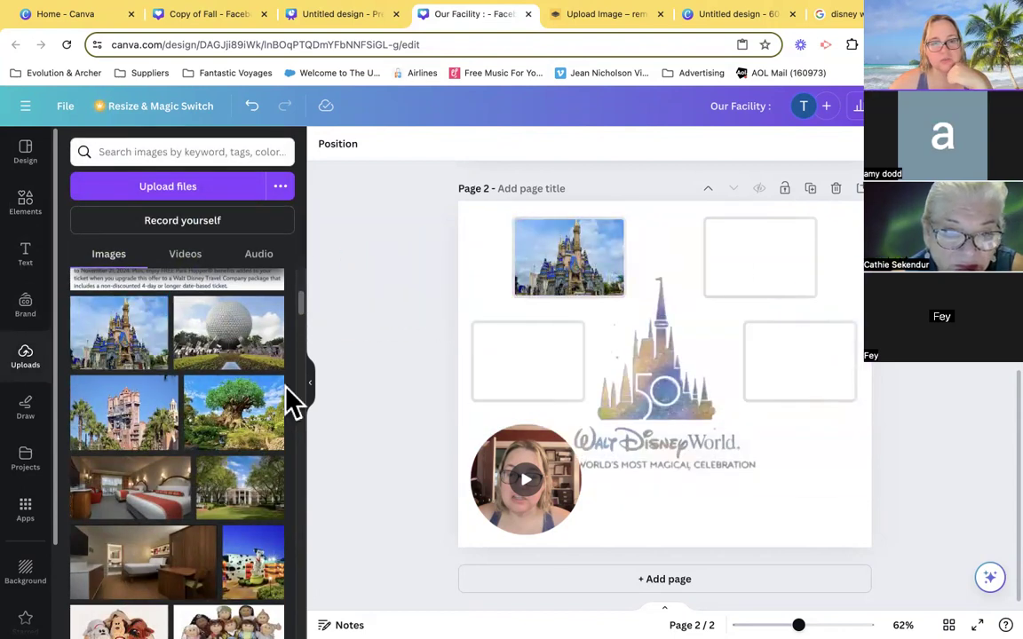
drag(222, 354, 730, 257)
drag(149, 407, 493, 349)
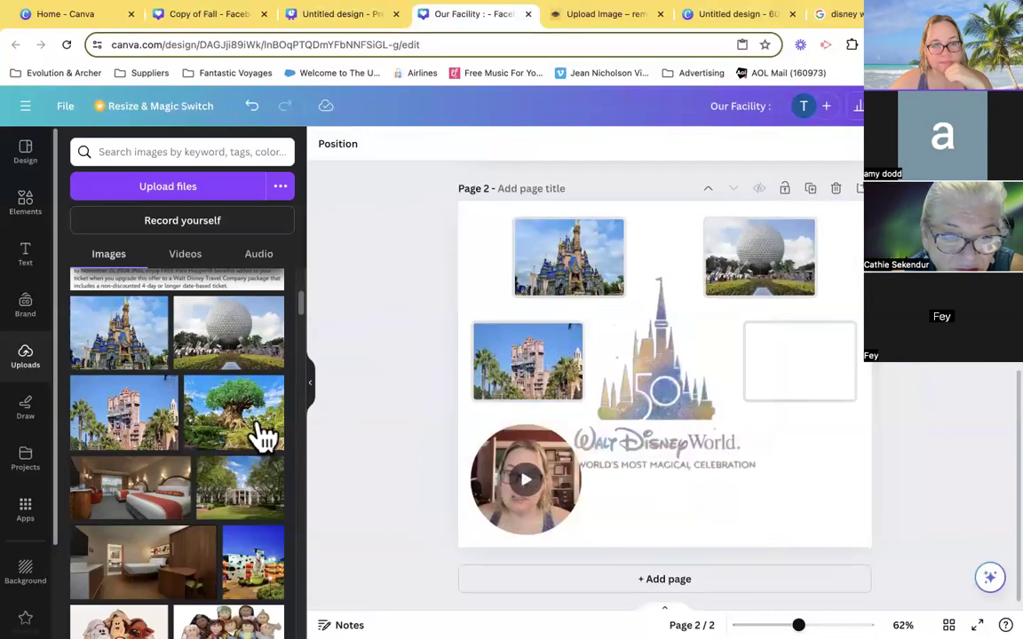
drag(262, 429, 799, 360)
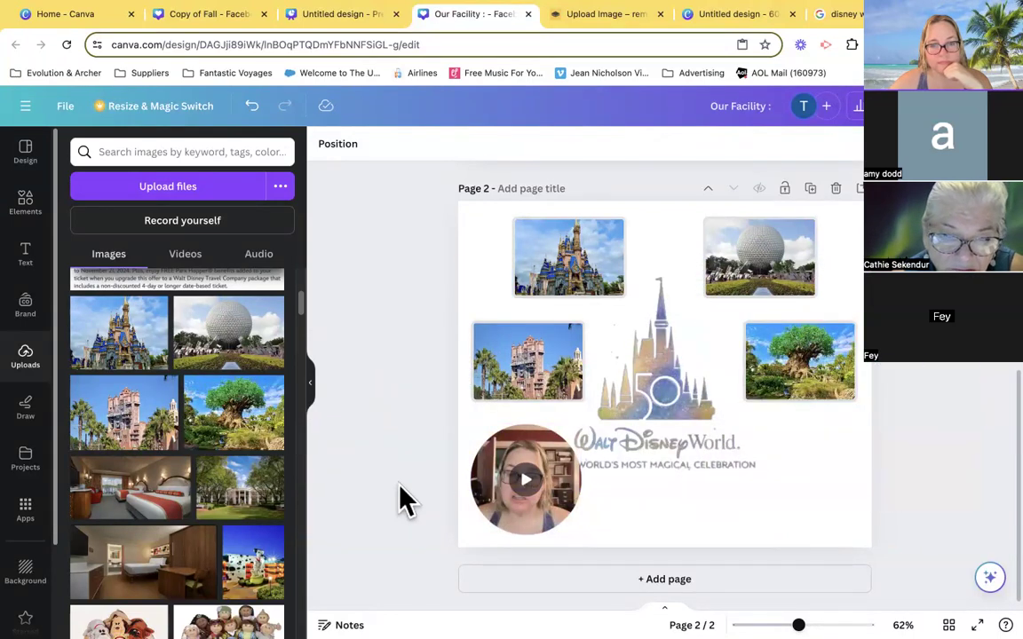
- Shrink the round camera clip in the page's lower-left corner so it clears the logo's tagline, and deselect it
click(570, 494)
drag(581, 427, 557, 446)
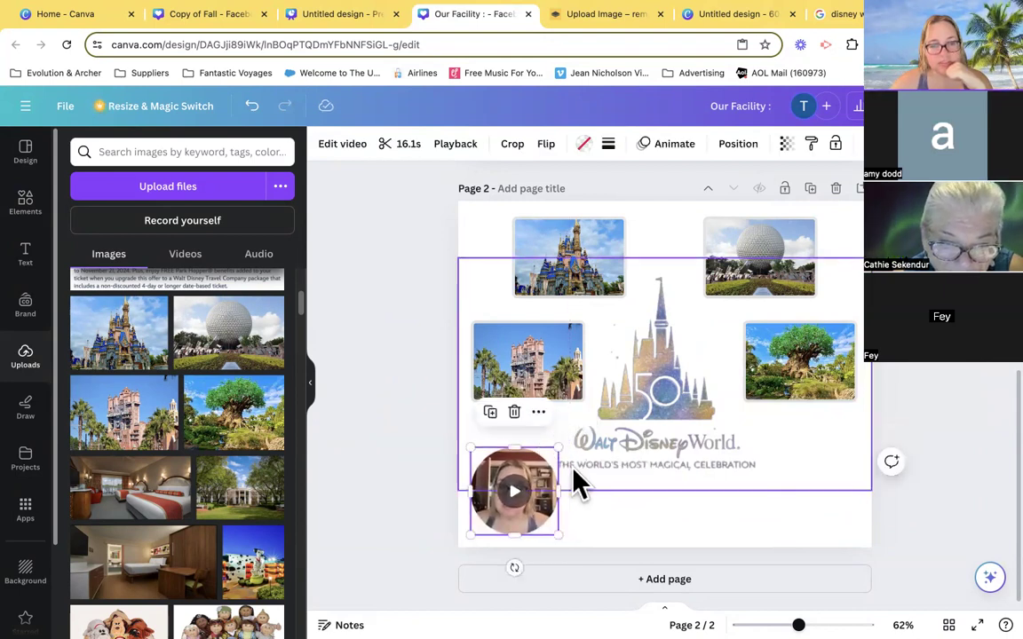
click(964, 430)
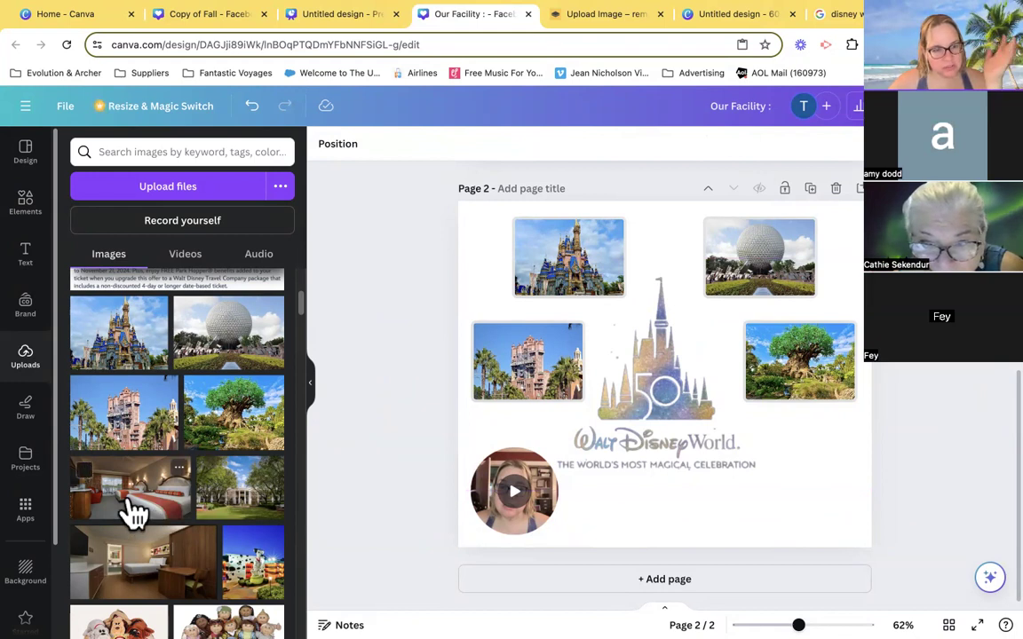
- Search the background library for "magical" to find a backdrop for page 2
scroll(159, 502, down, 6)
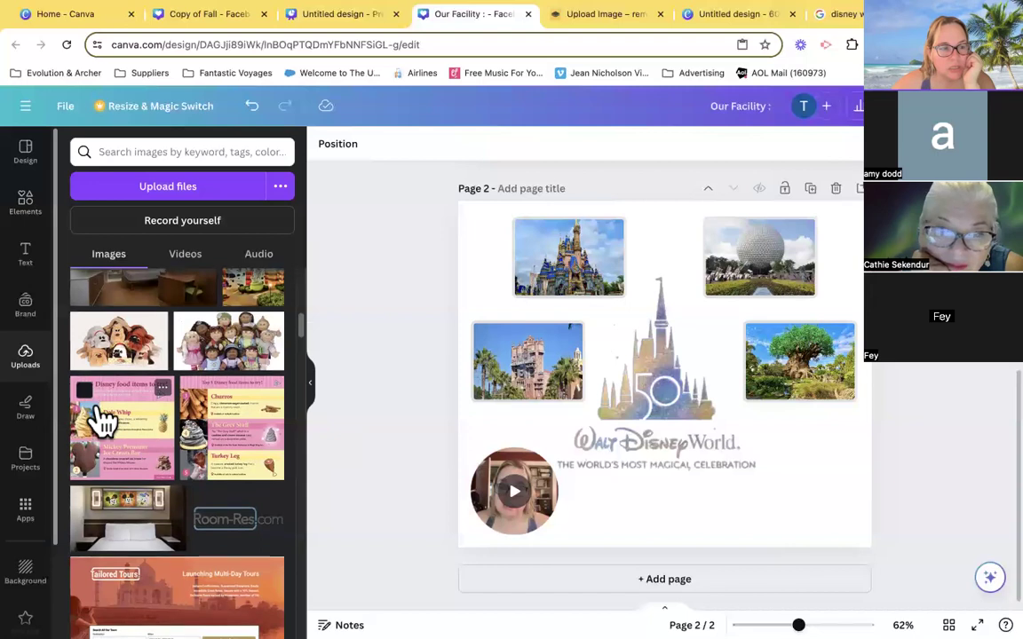
scroll(103, 417, down, 3)
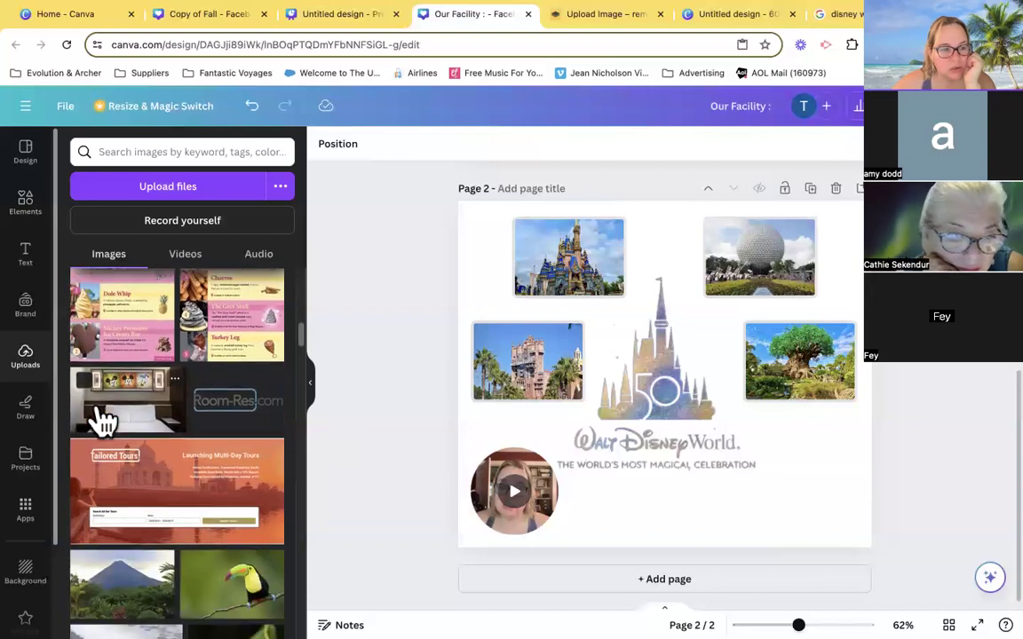
click(27, 573)
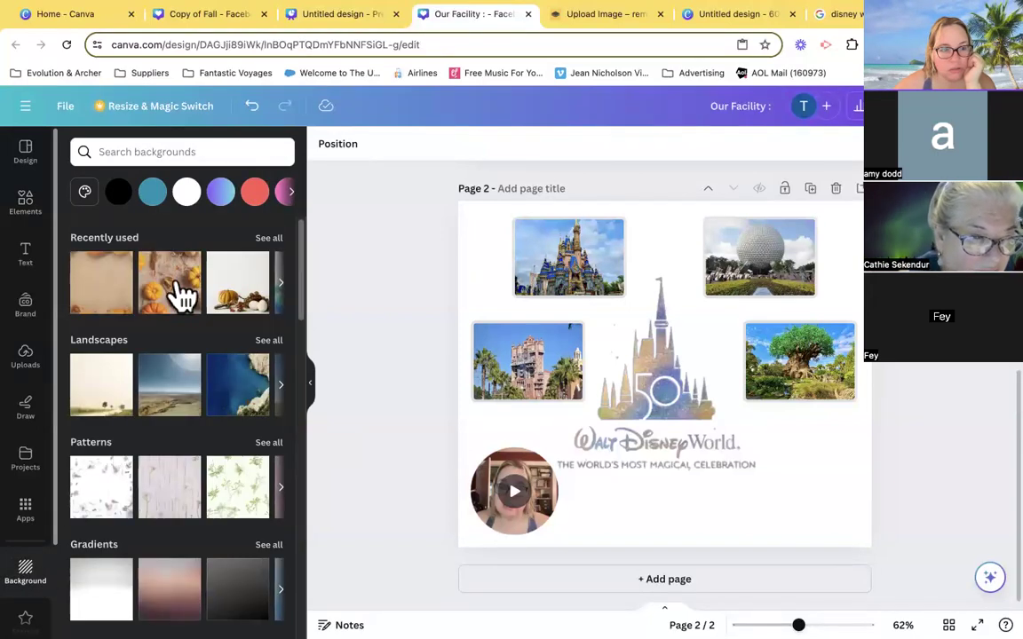
click(231, 156)
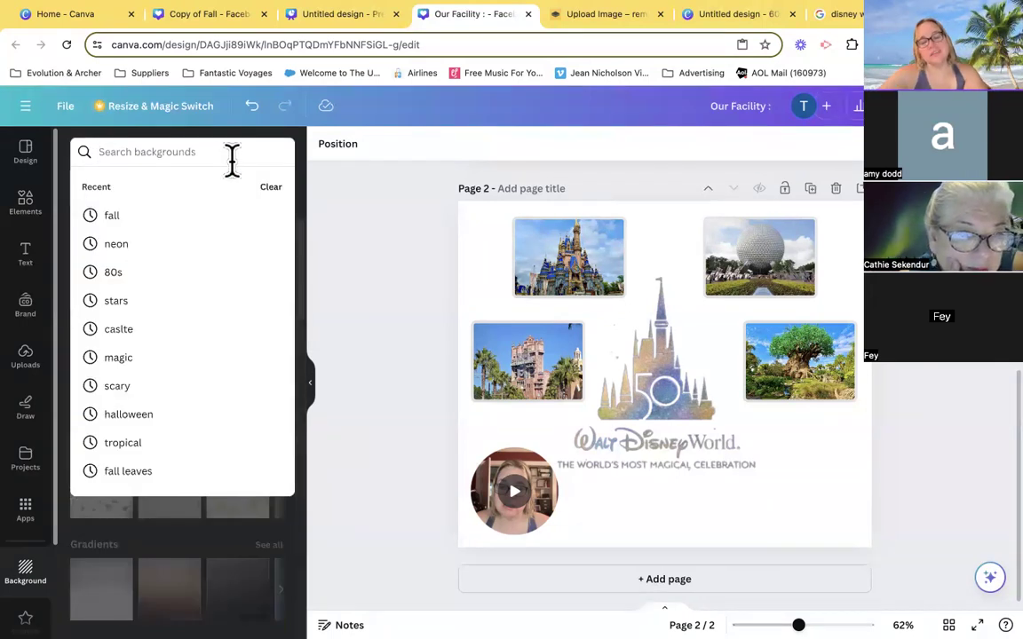
text(magi)
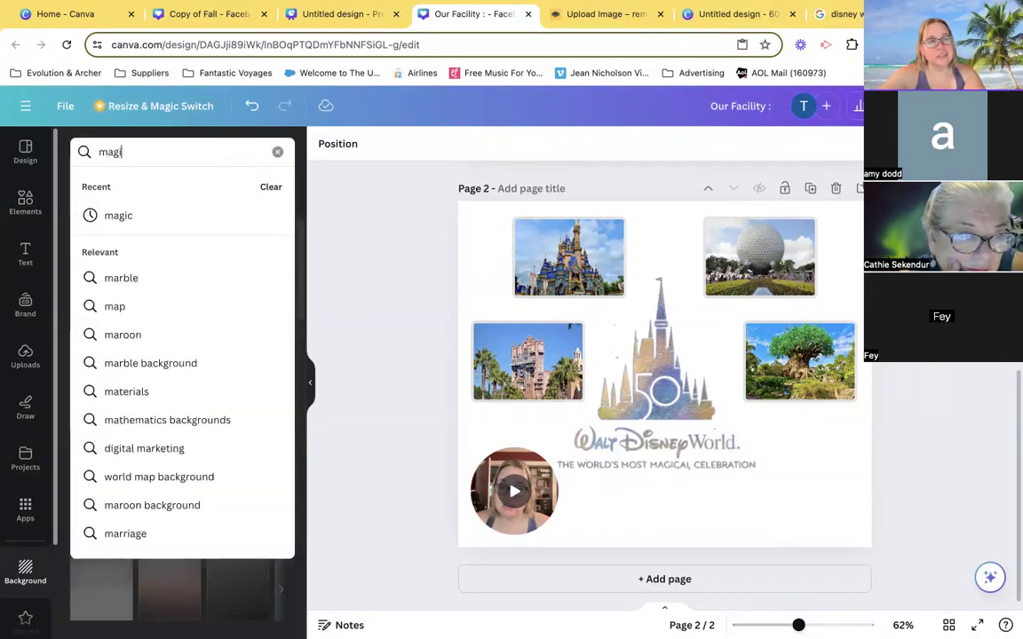
text(cal)
key(Return)
- Search the backgrounds for "stars" and apply the blue fabric image with stars to page 2
click(208, 152)
text(s)
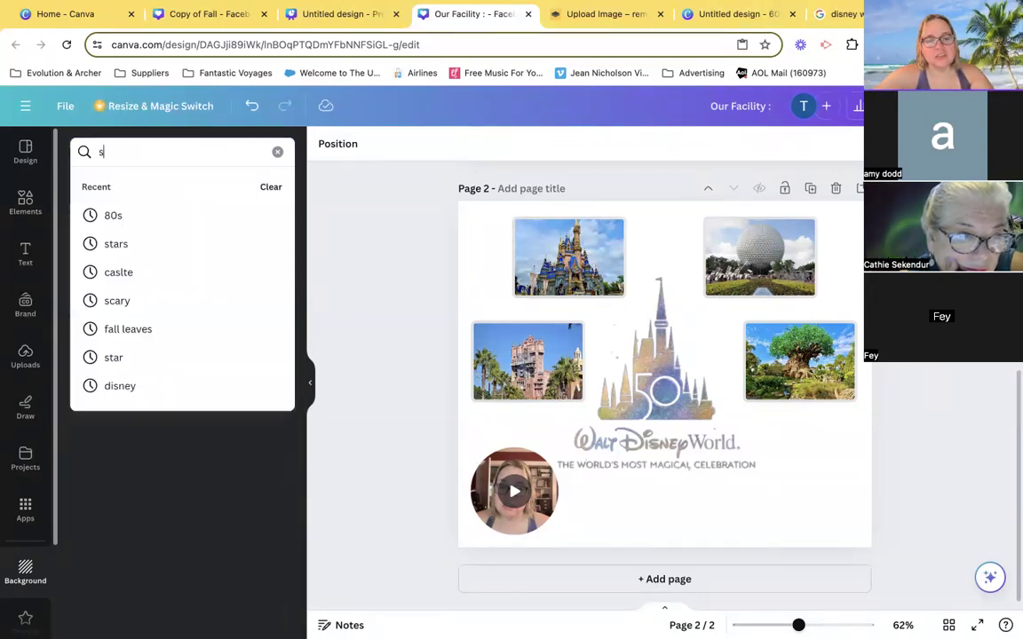
text(tars)
key(Return)
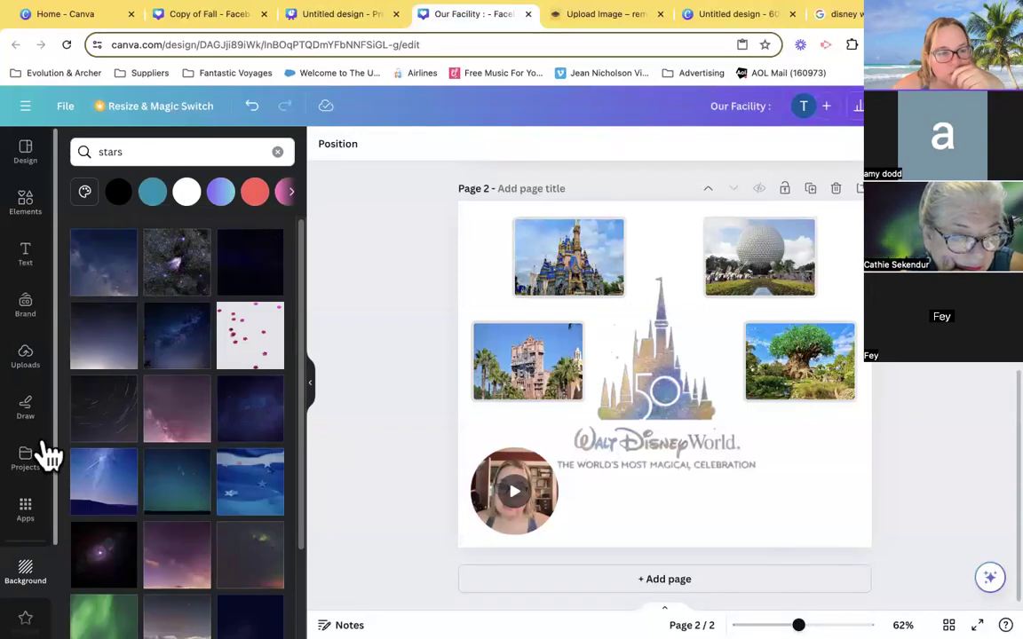
click(236, 508)
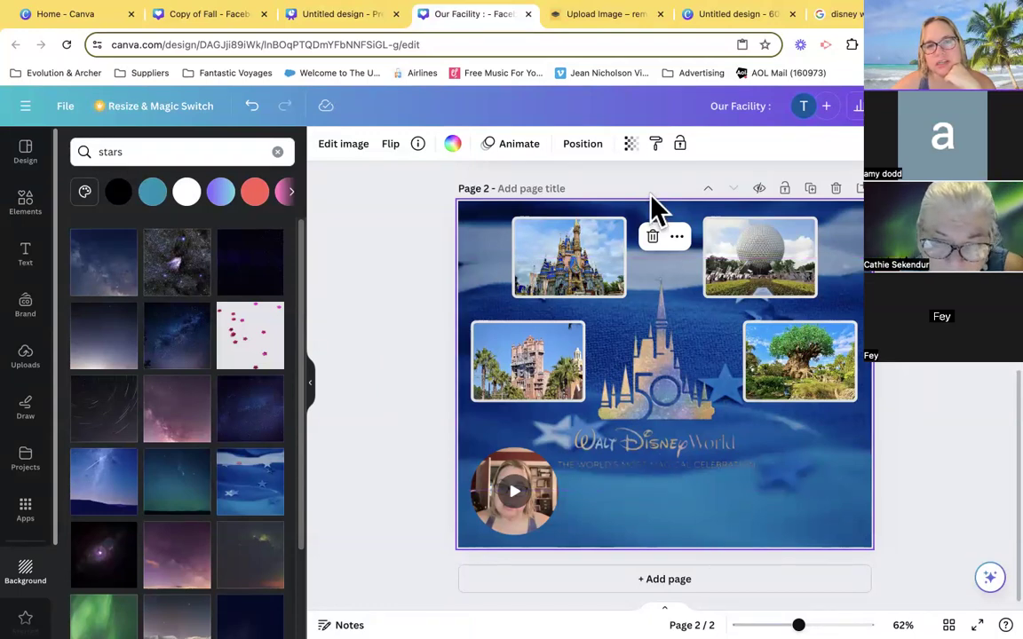
- Try the blue star background at transparency 65 and 50, and return it to 100
click(632, 146)
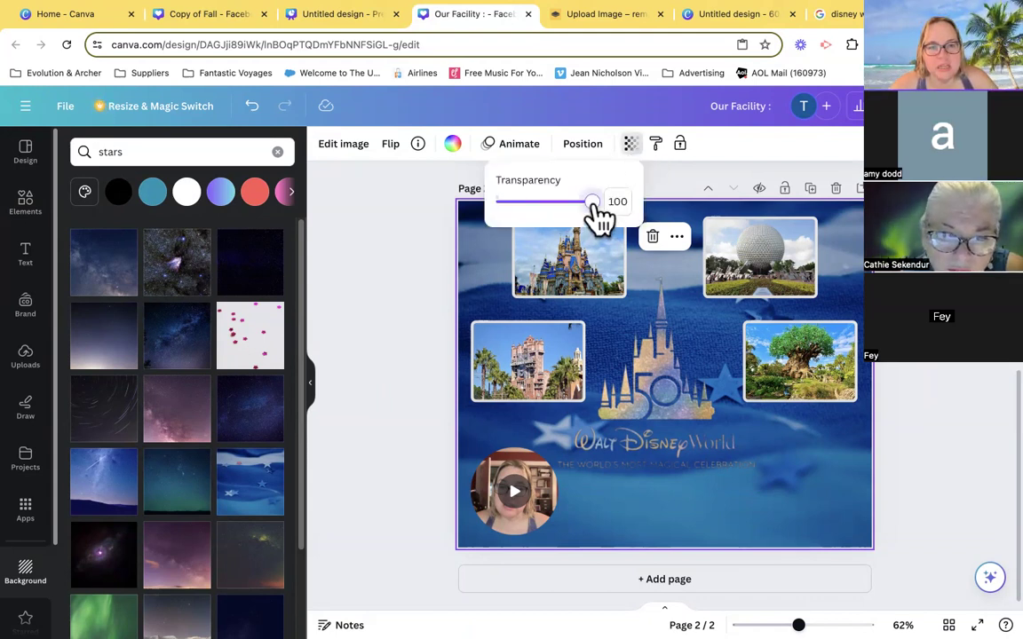
drag(593, 204, 560, 205)
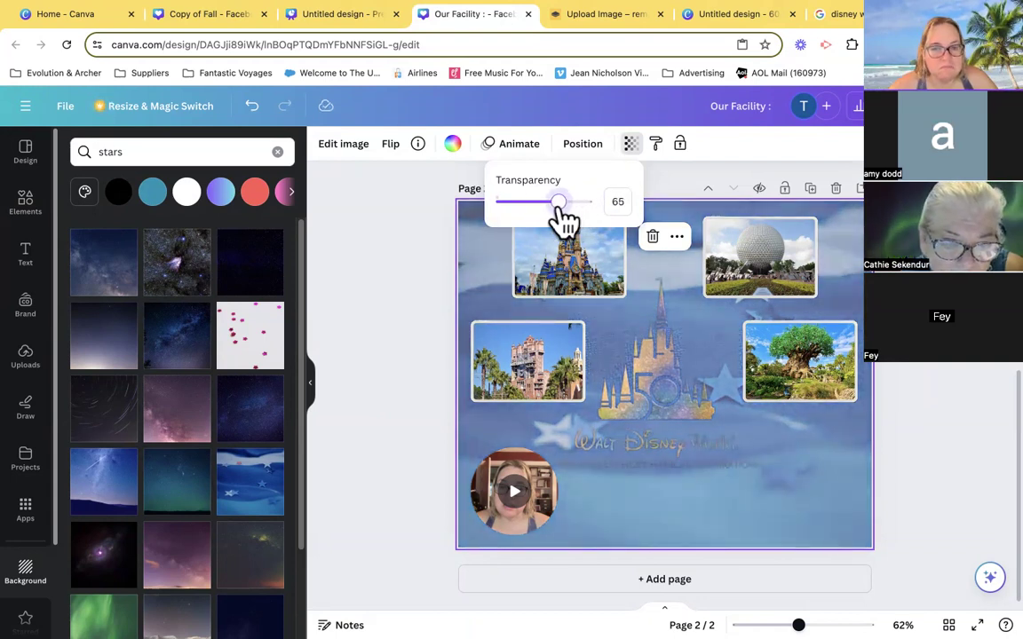
drag(562, 213, 549, 218)
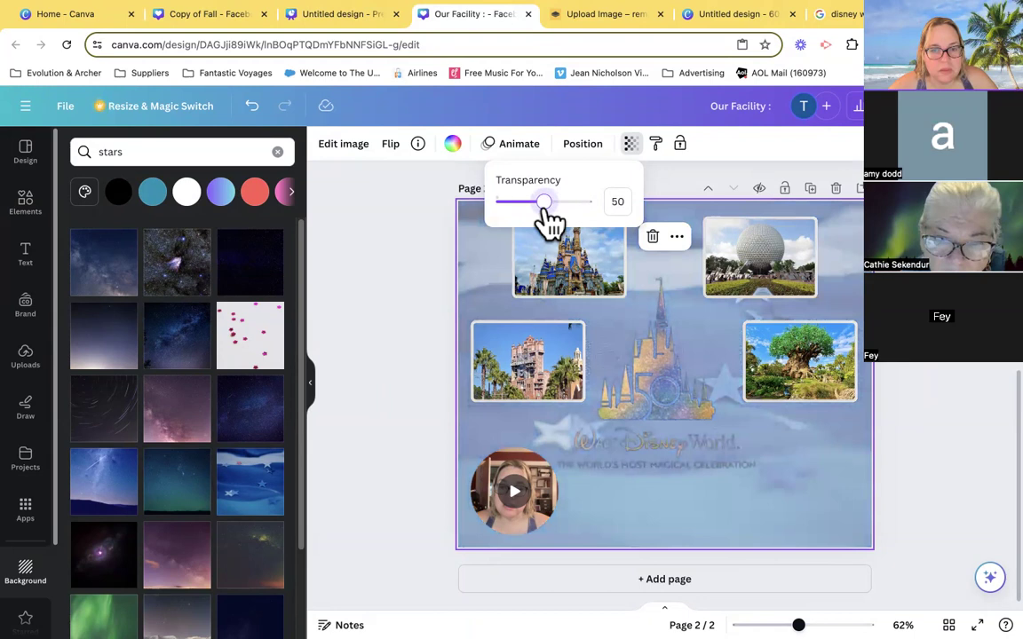
drag(544, 212, 593, 213)
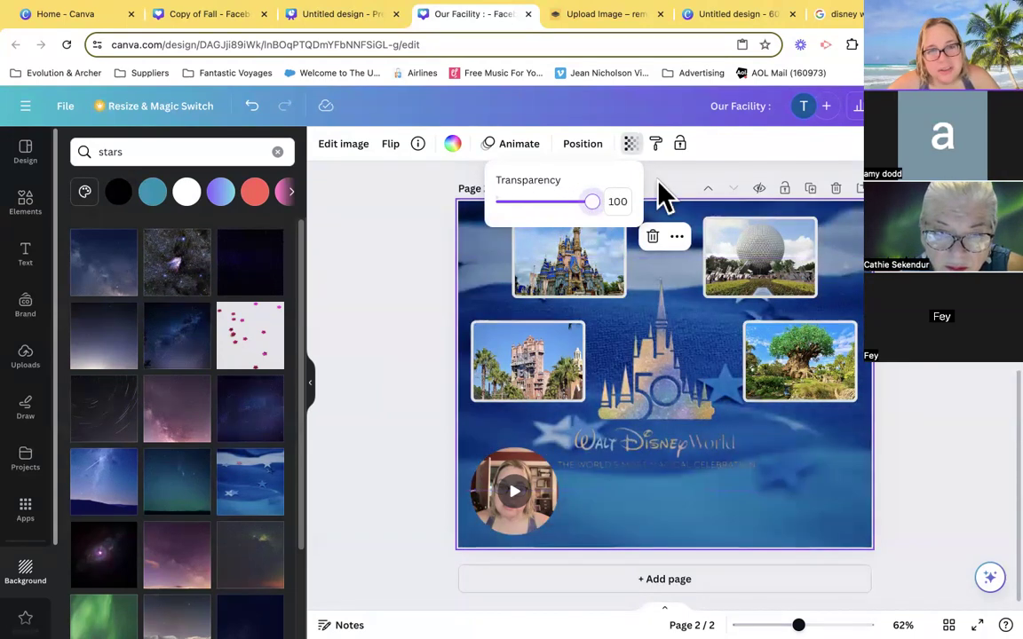
click(631, 144)
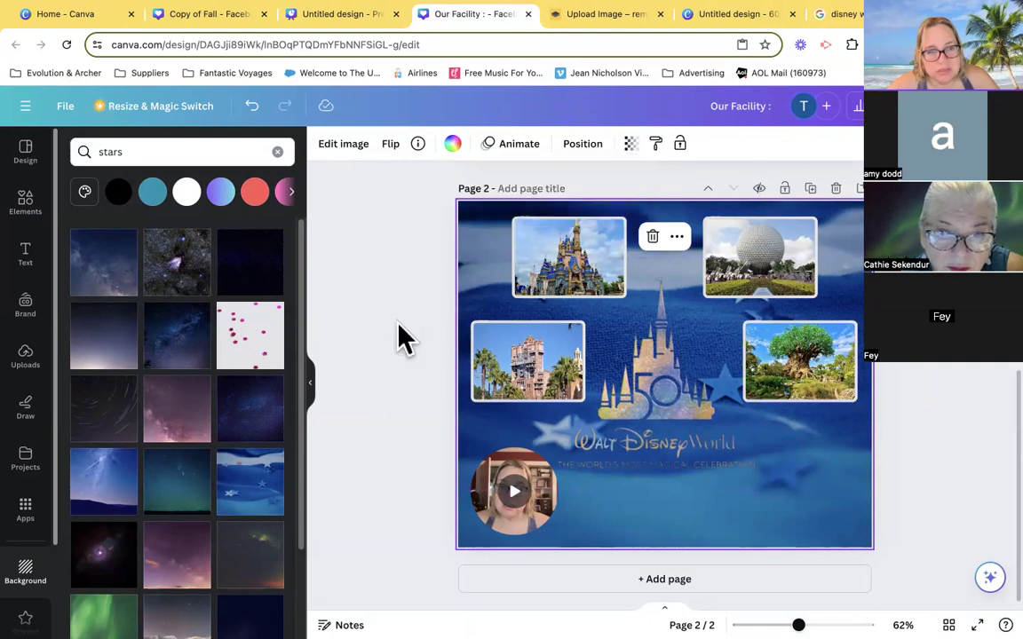
- Try other star backgrounds on page 2: pink stars on white, the near-black starry sky, the dusk gradient sky and the purple Milky Way
click(259, 351)
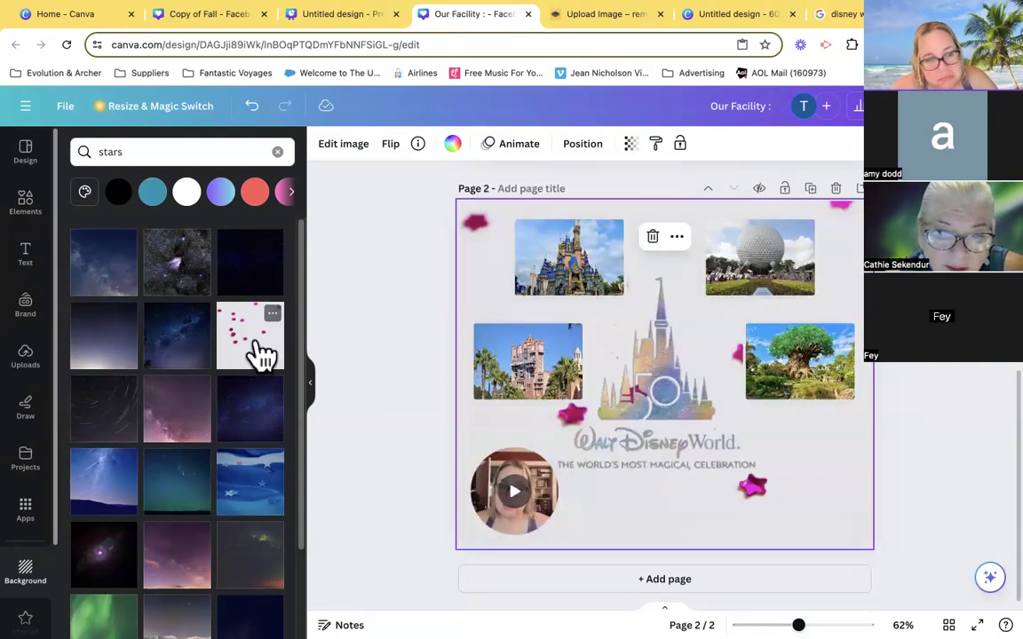
scroll(151, 425, down, 3)
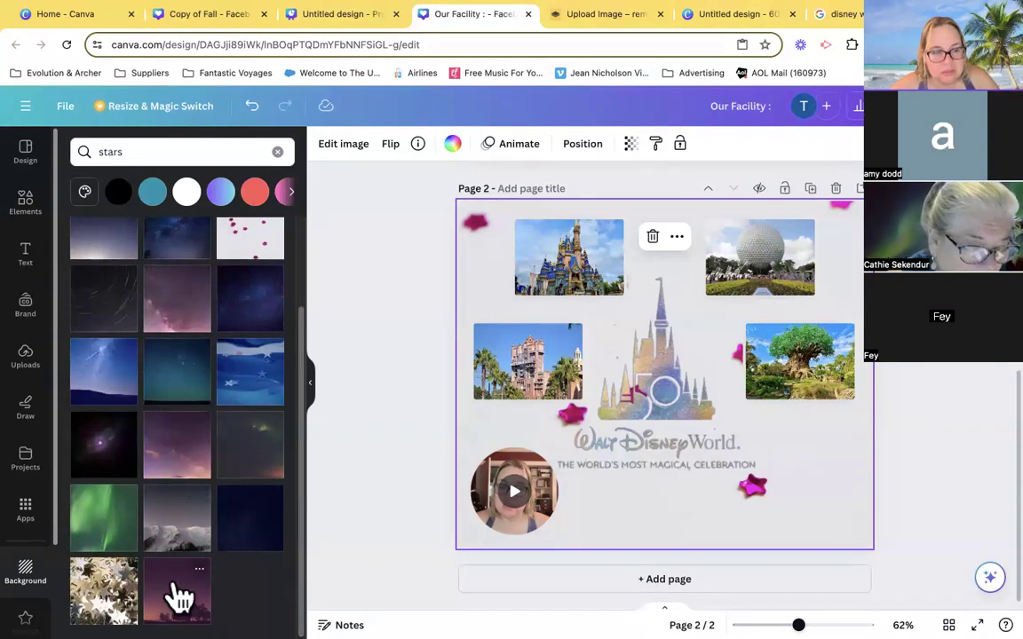
scroll(182, 538, up, 3)
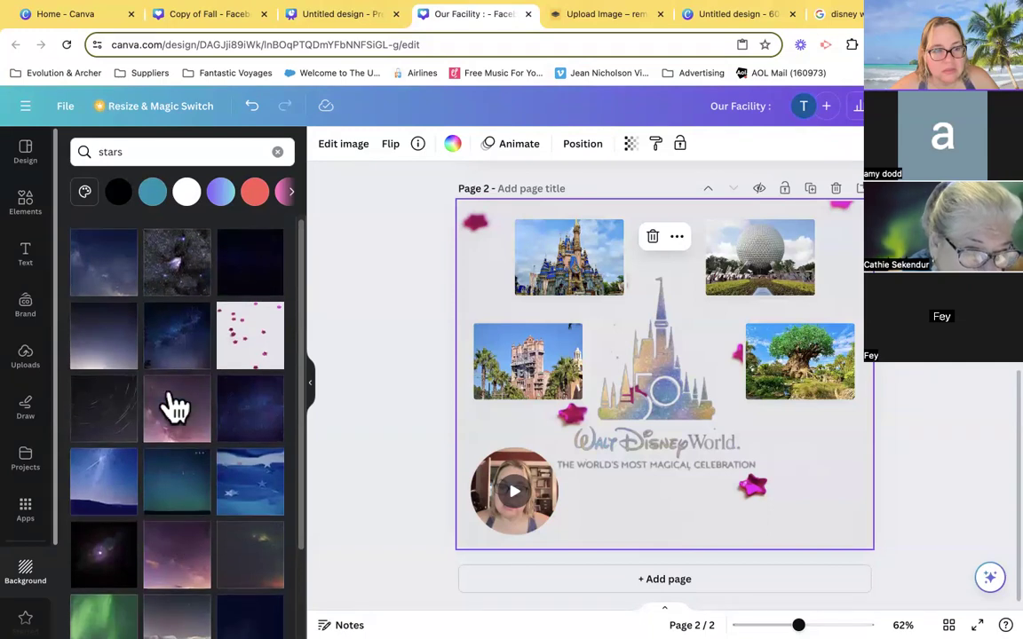
click(282, 271)
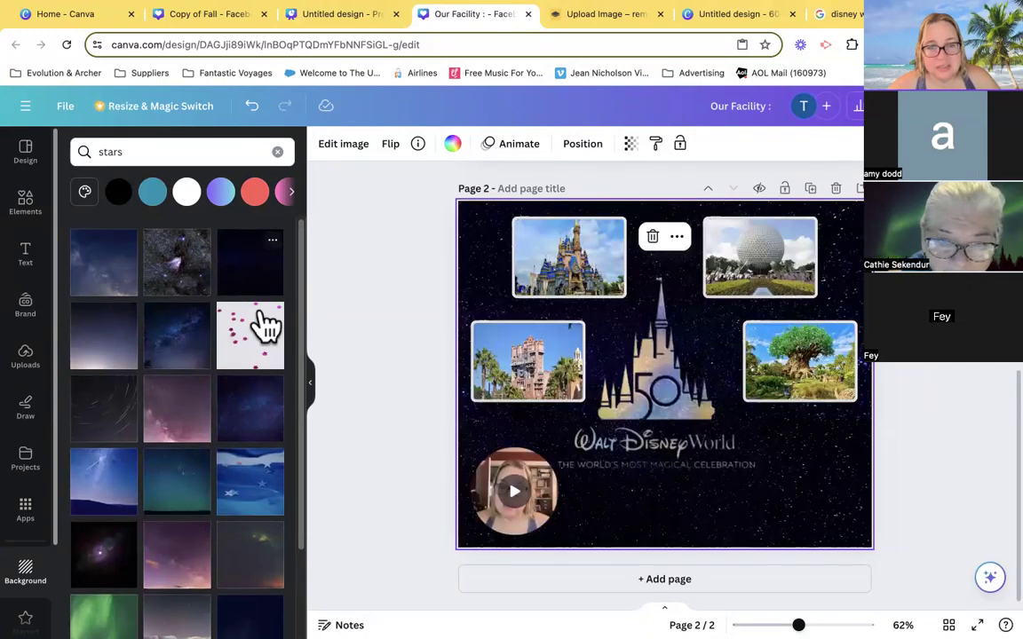
click(103, 292)
click(103, 351)
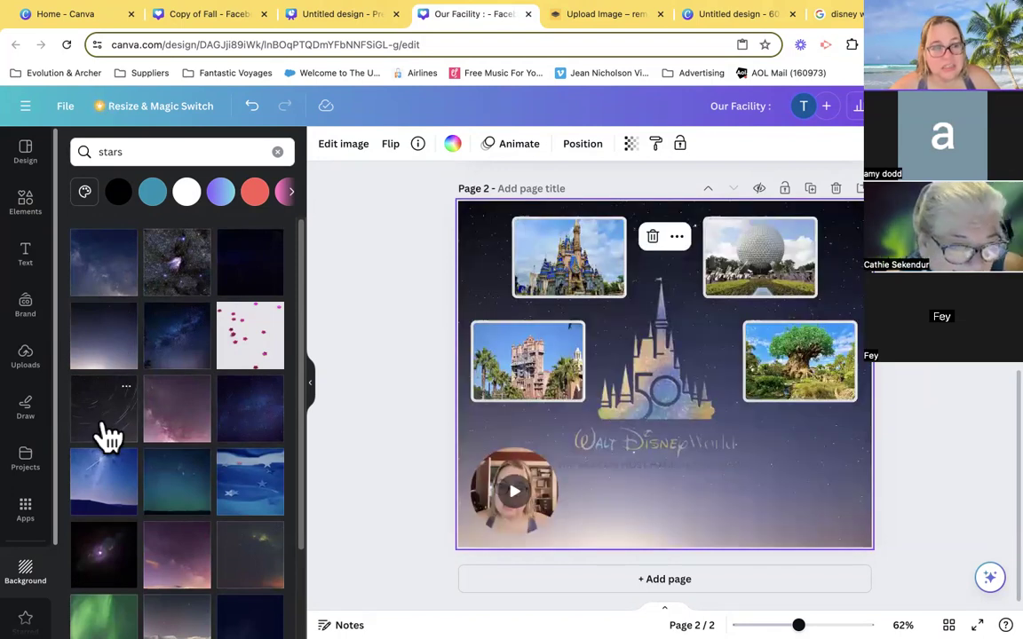
click(167, 430)
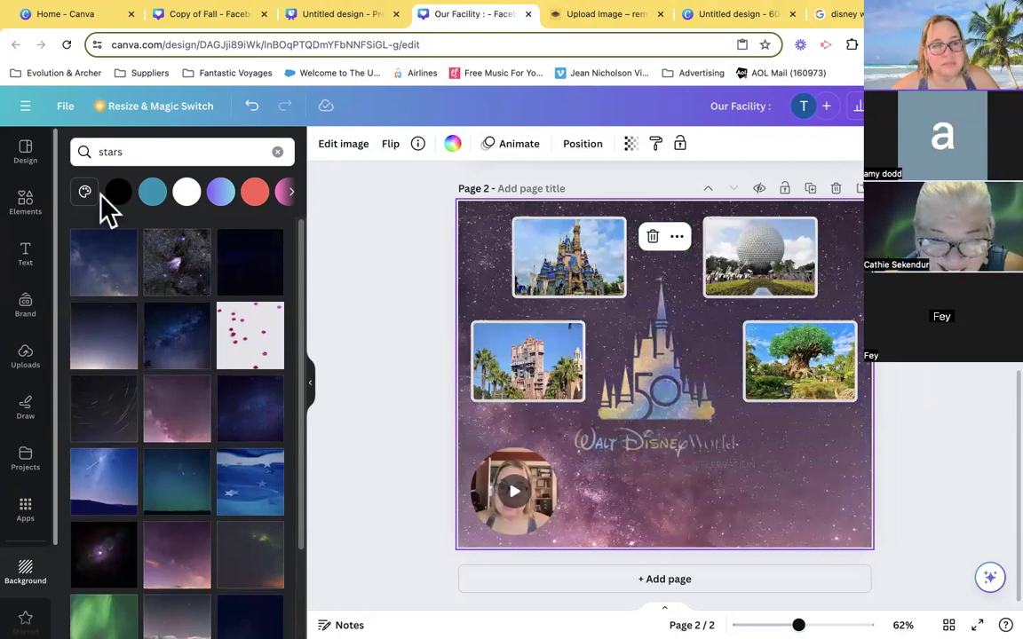
- Search the backgrounds for "cartoon" and for "theme park"
click(278, 152)
click(182, 152)
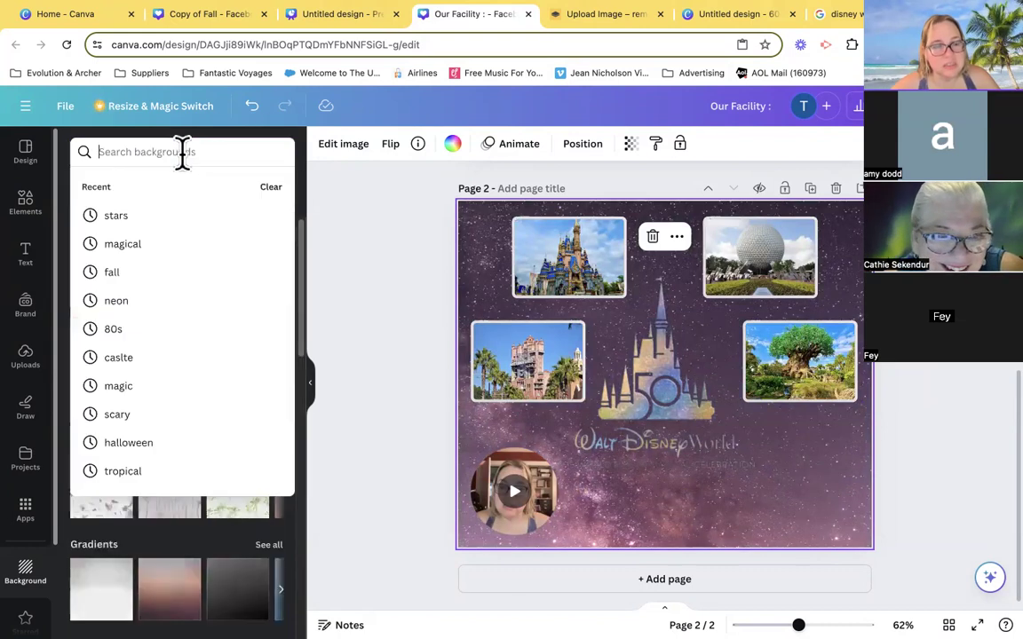
text(car)
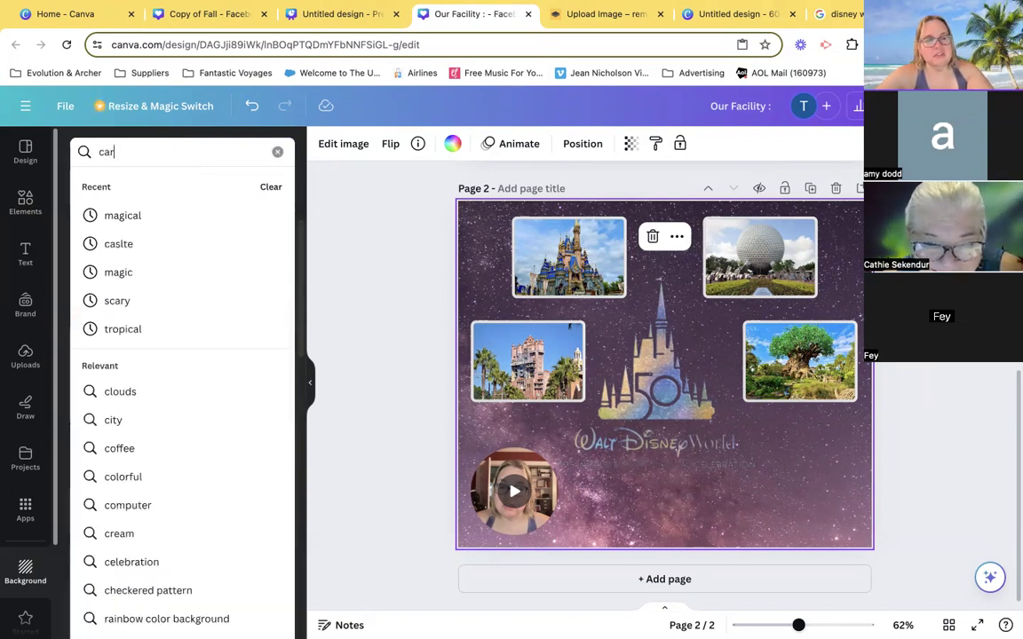
text(toon)
key(Return)
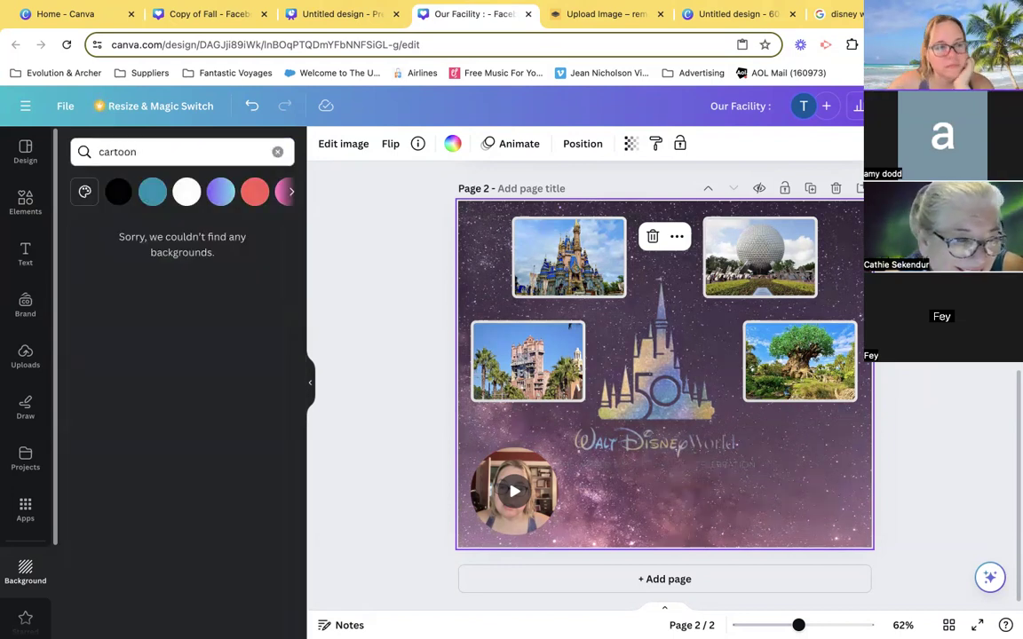
click(171, 152)
key(BackSpace)
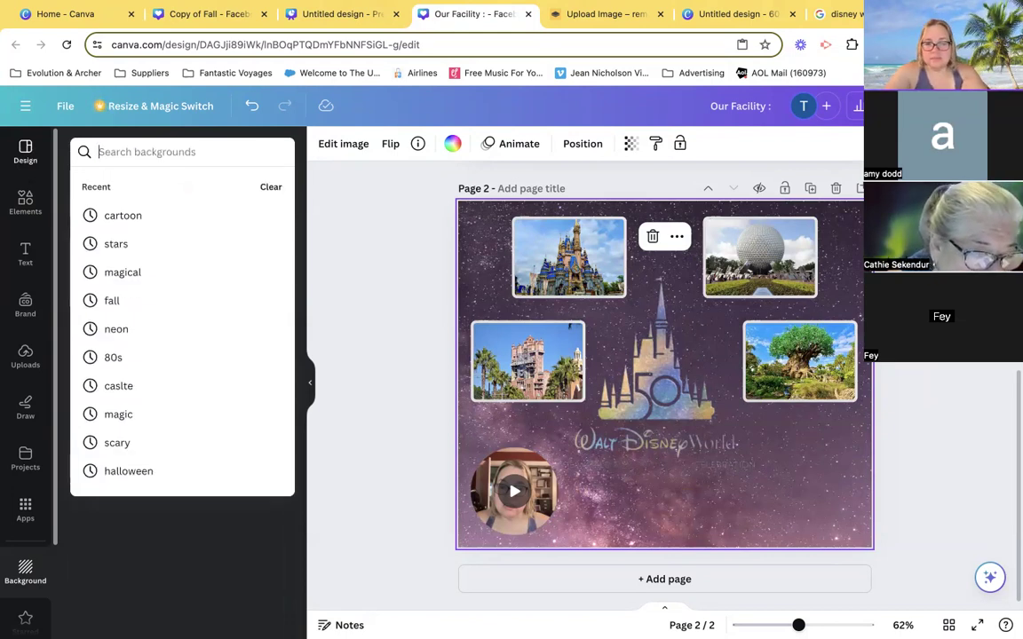
text(theme park)
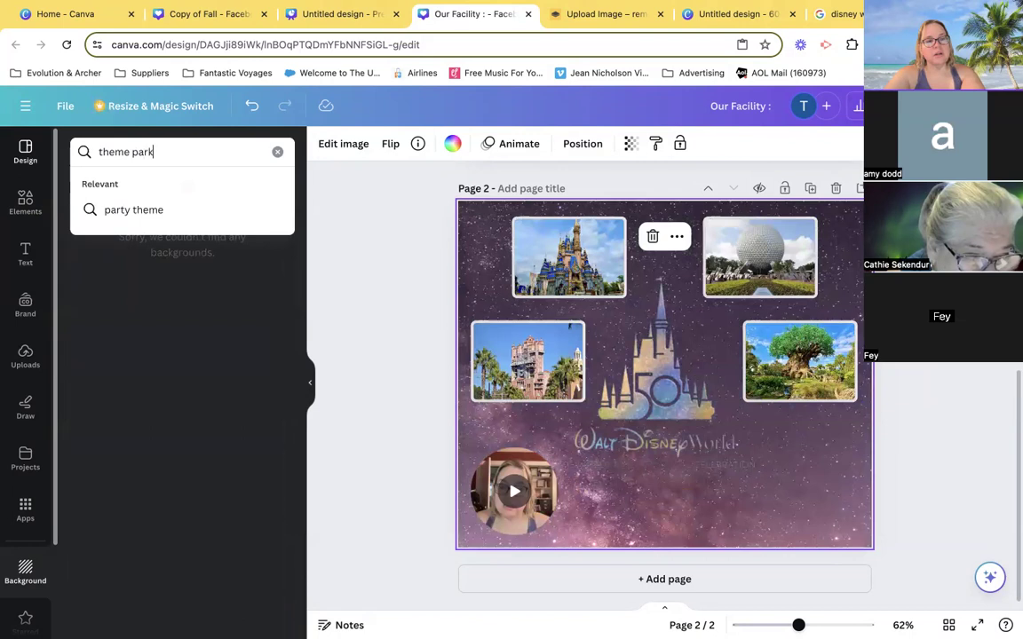
key(Return)
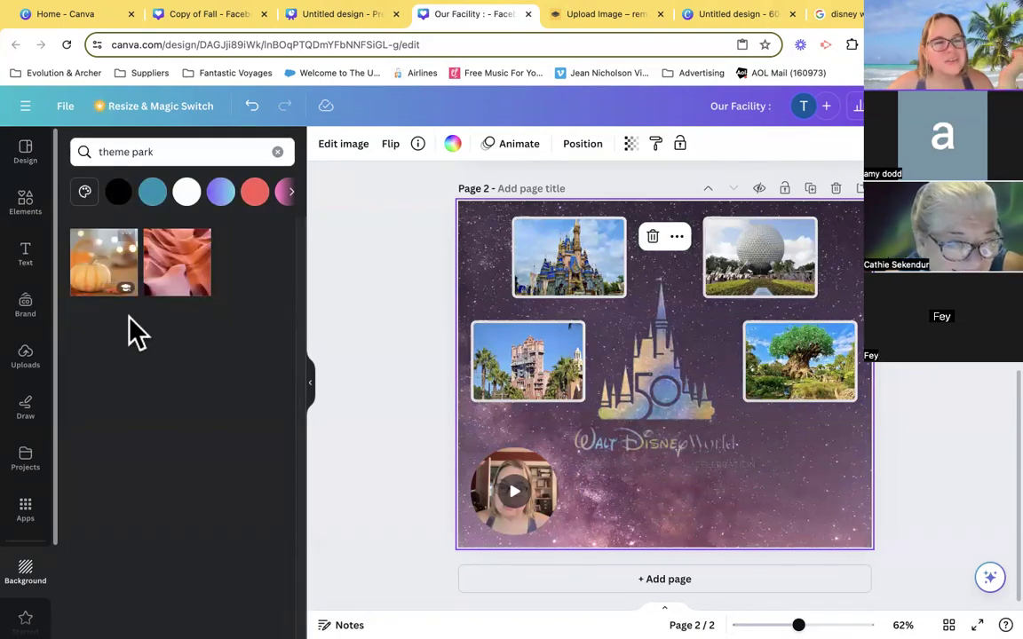
- Search the backgrounds for "party" and try the purple balloons, the colourful-topped cupcakes and the pink cupcake image on page 2
click(173, 151)
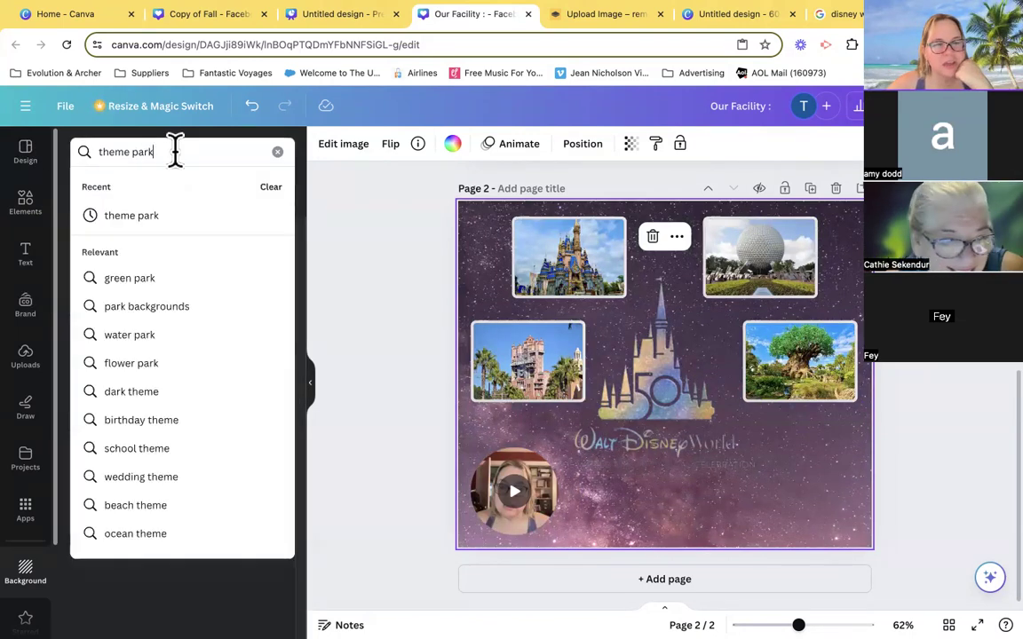
text(party)
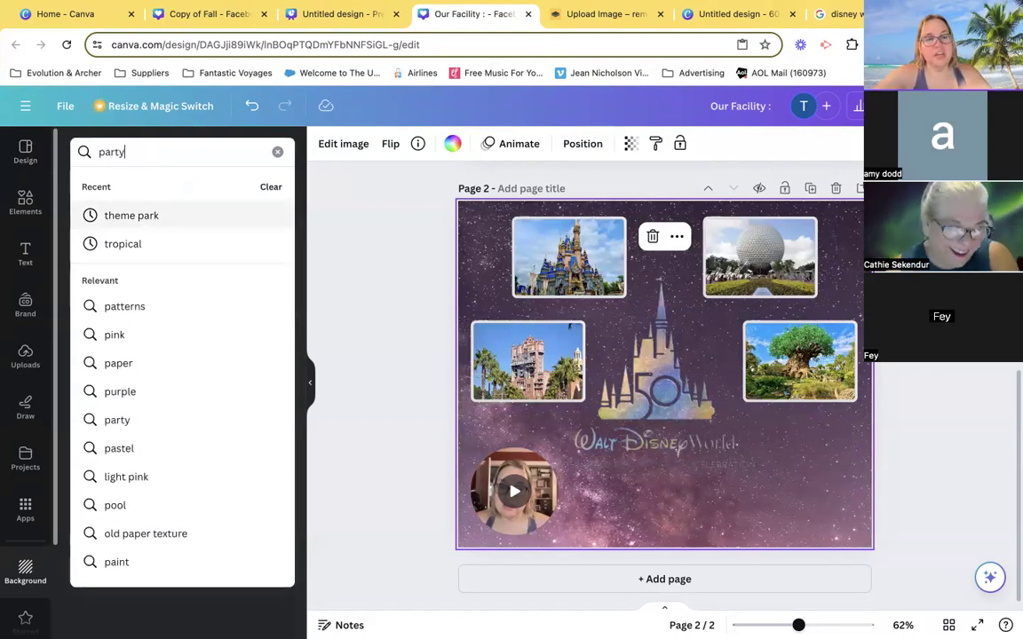
key(Return)
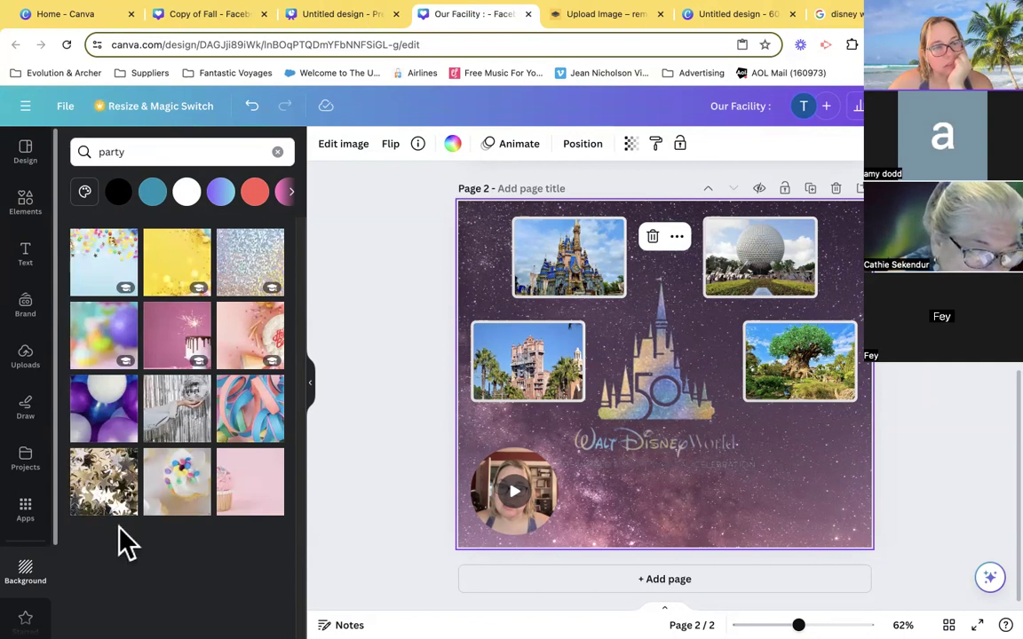
click(109, 419)
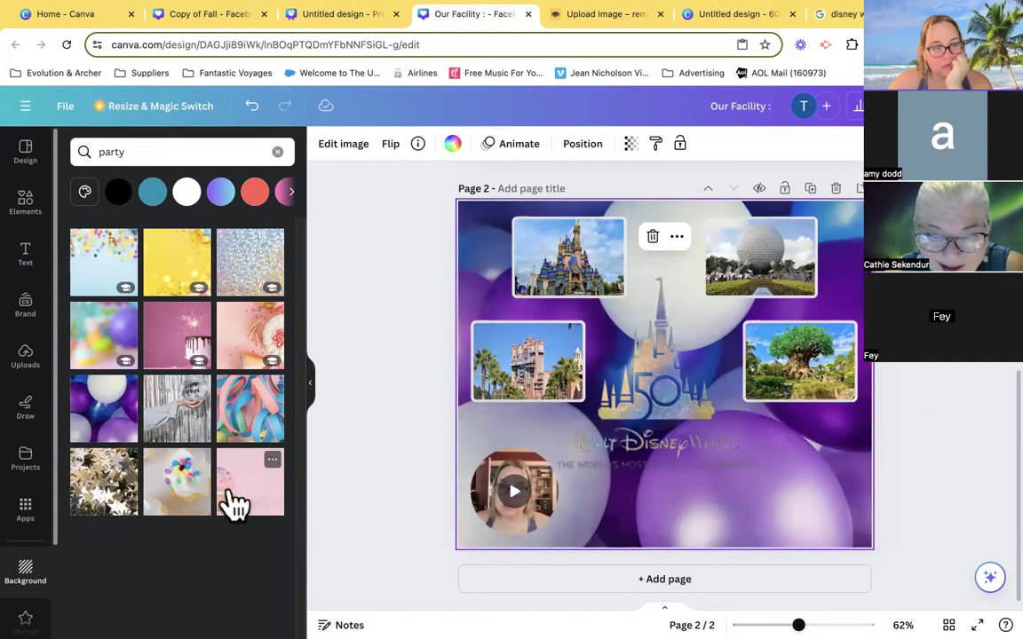
click(190, 499)
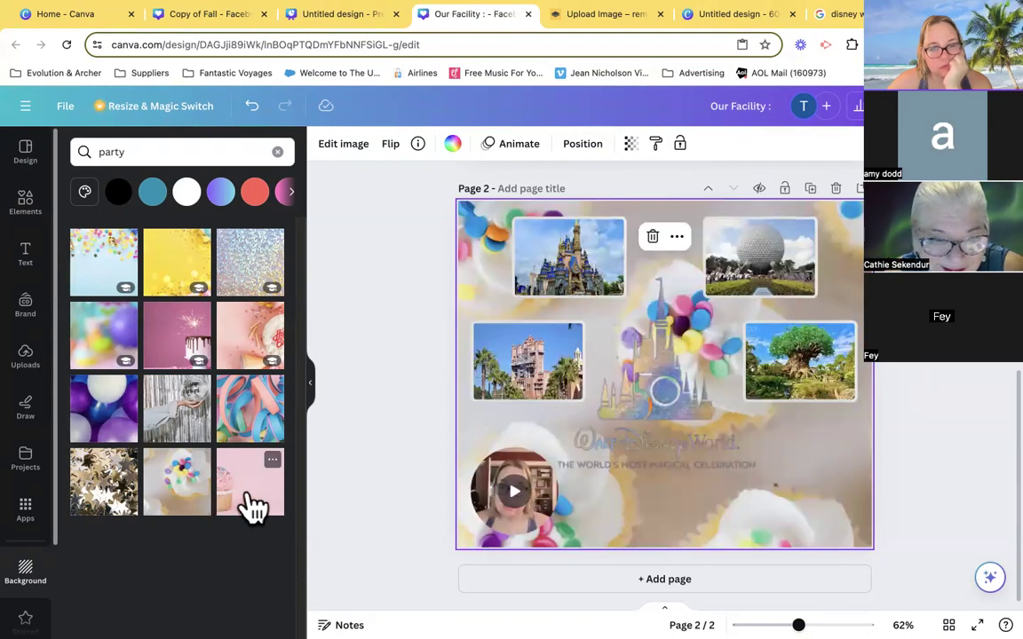
click(252, 508)
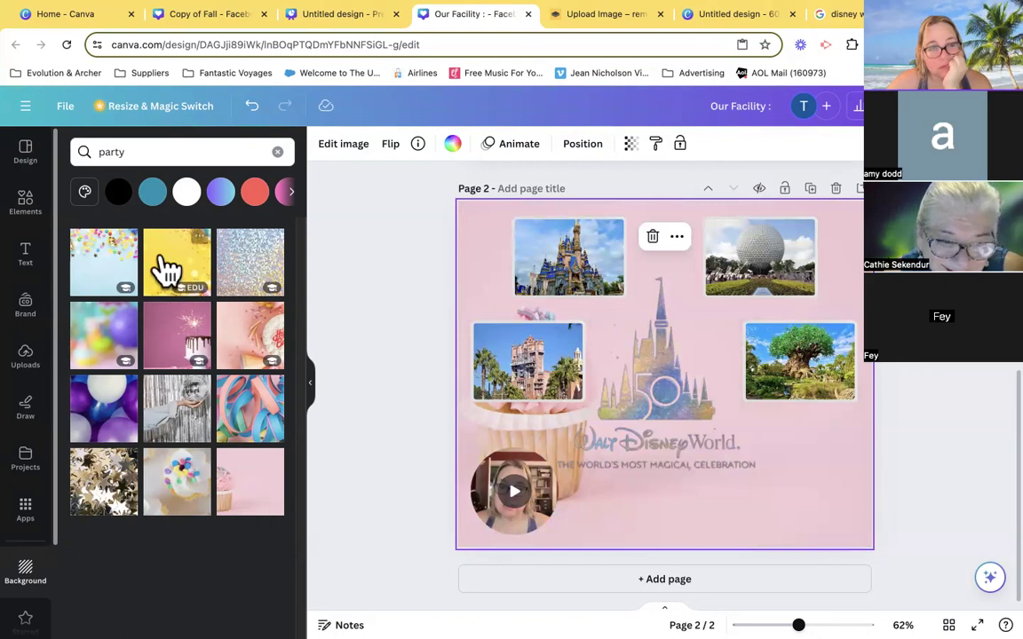
- Search the backgrounds for "balloons" and reopen the search for another term
click(153, 151)
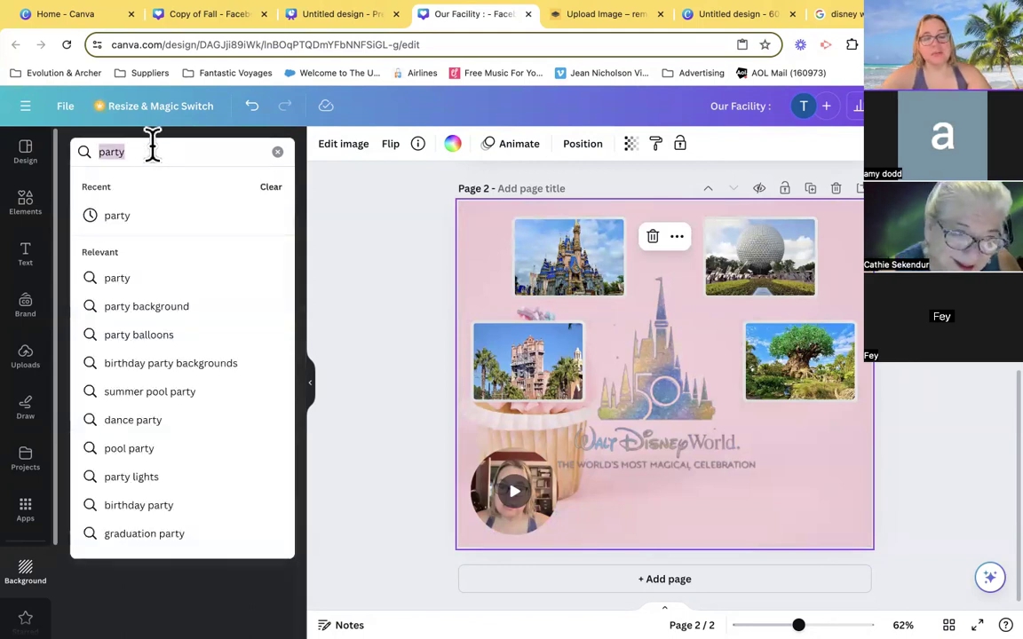
text(balloons)
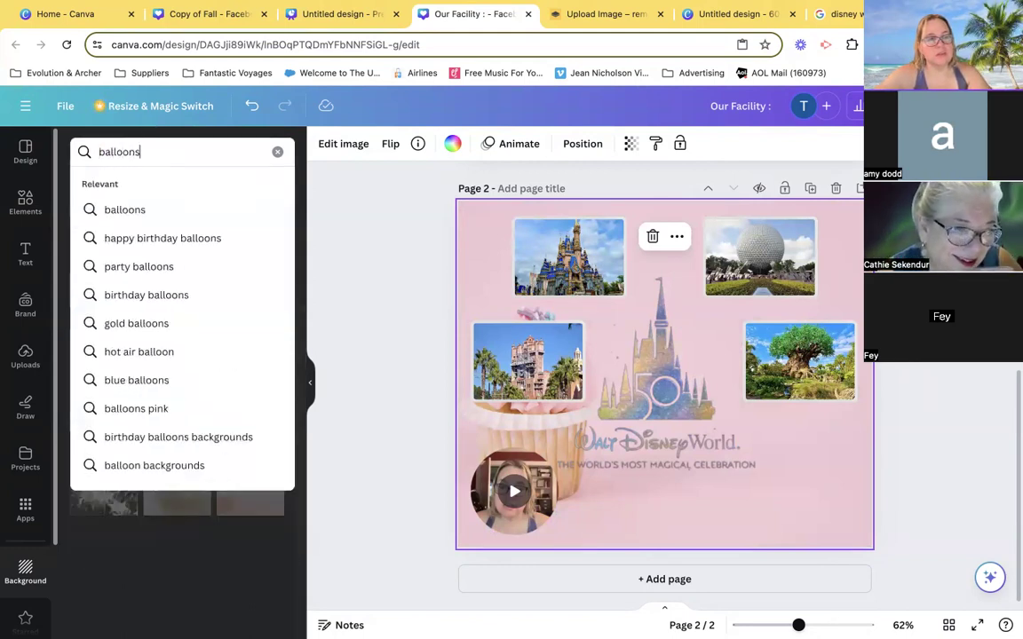
key(Return)
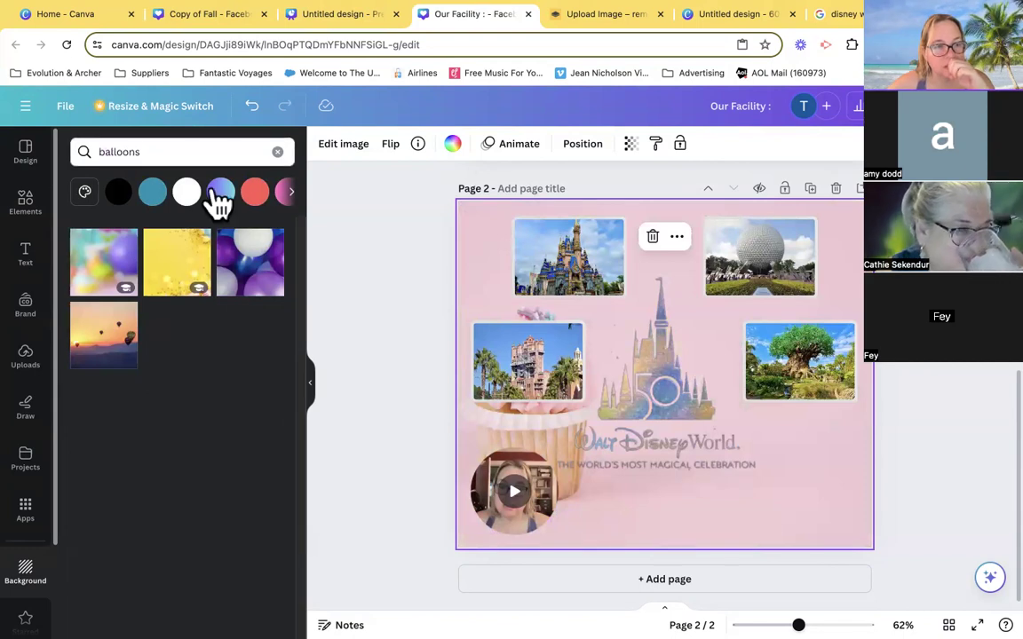
click(171, 153)
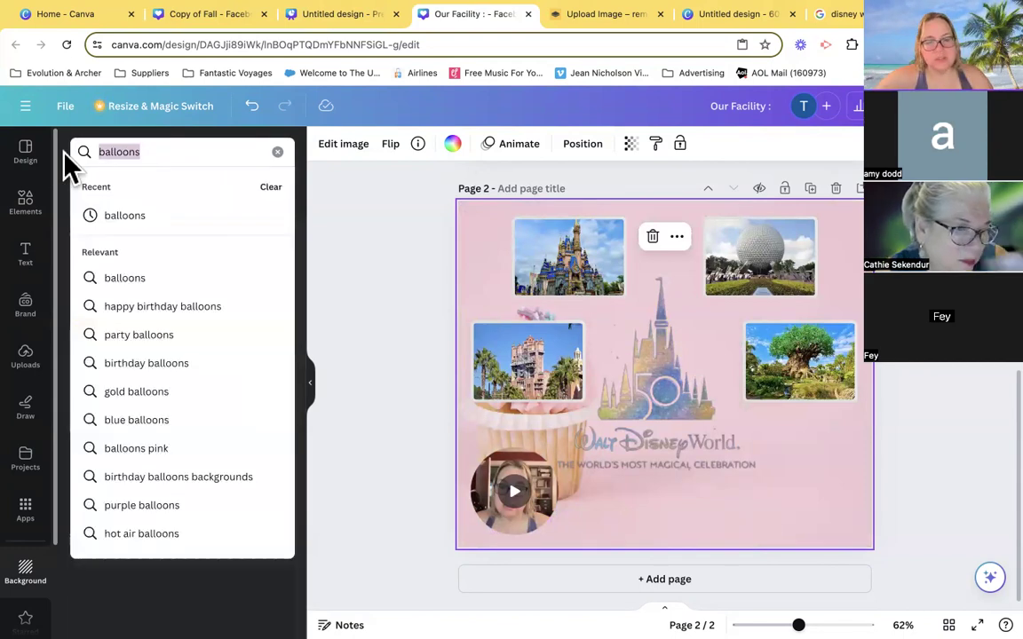
- Search the backgrounds for "confetti" and for "fireworks"
text(confetti)
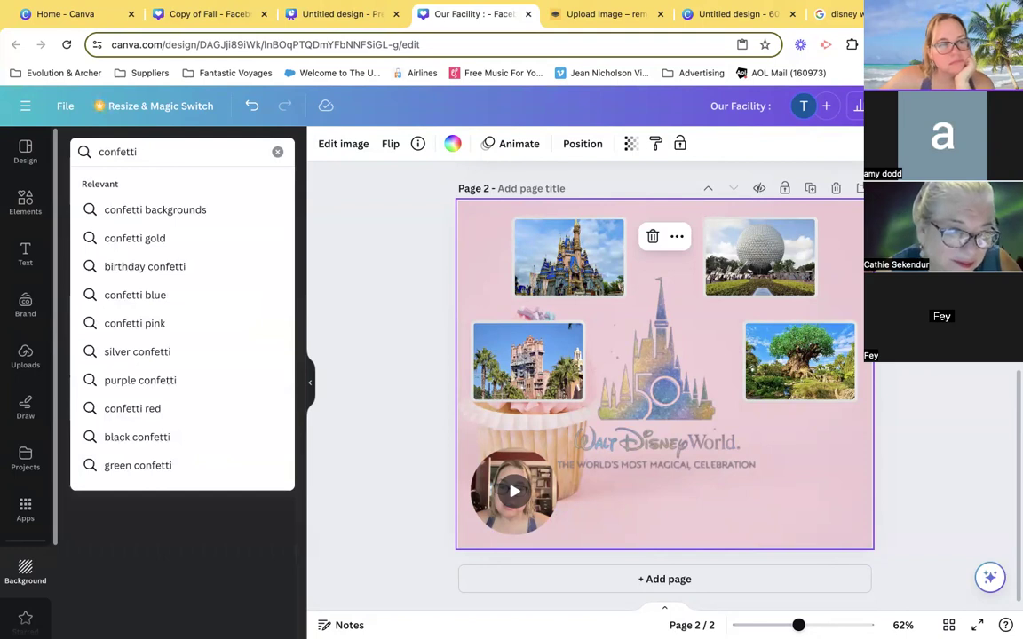
key(Return)
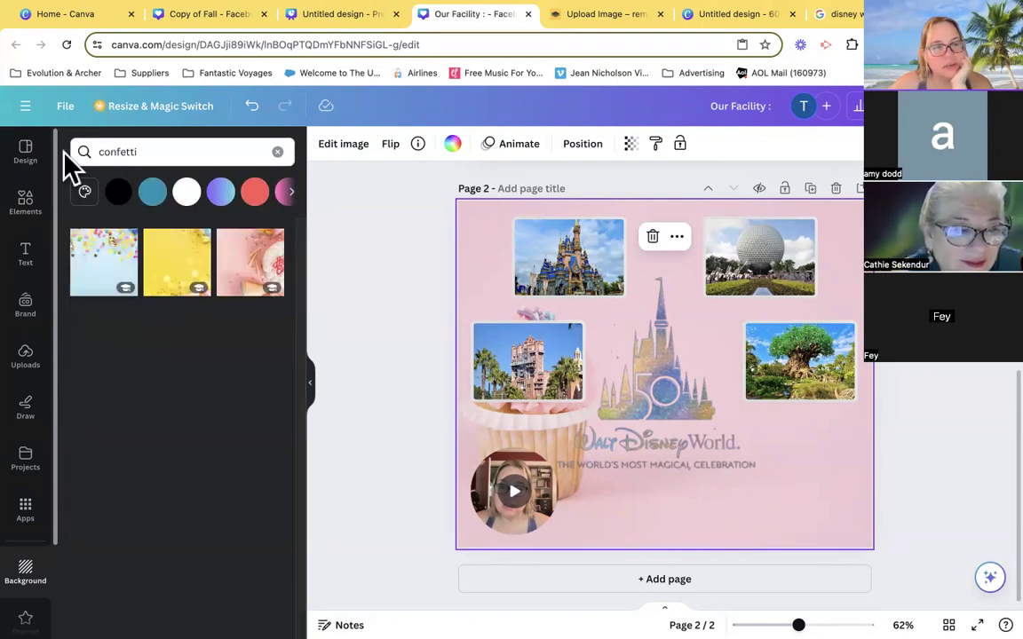
click(177, 158)
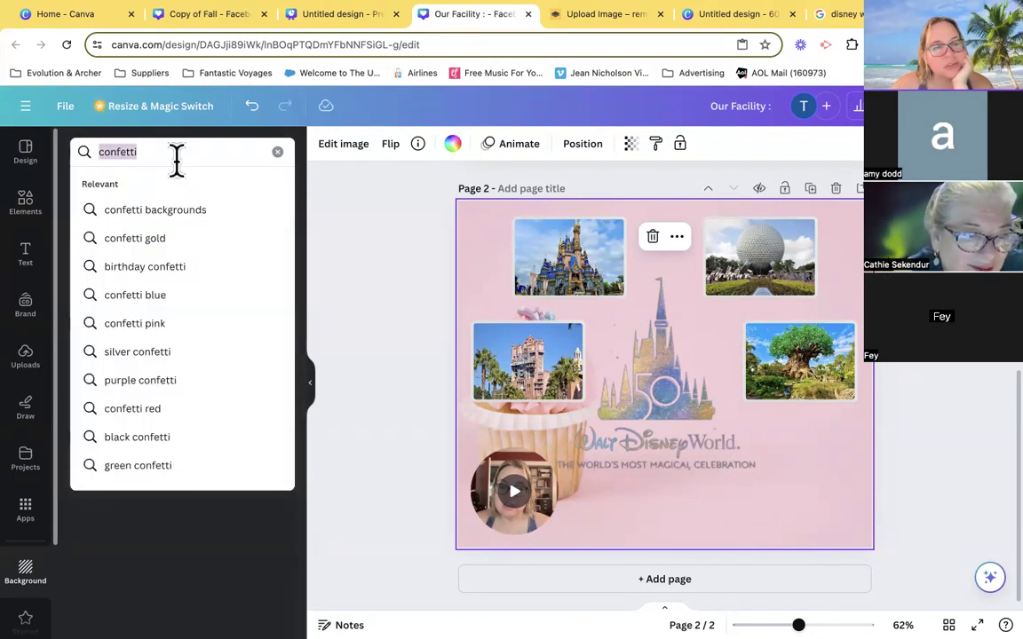
text(fire)
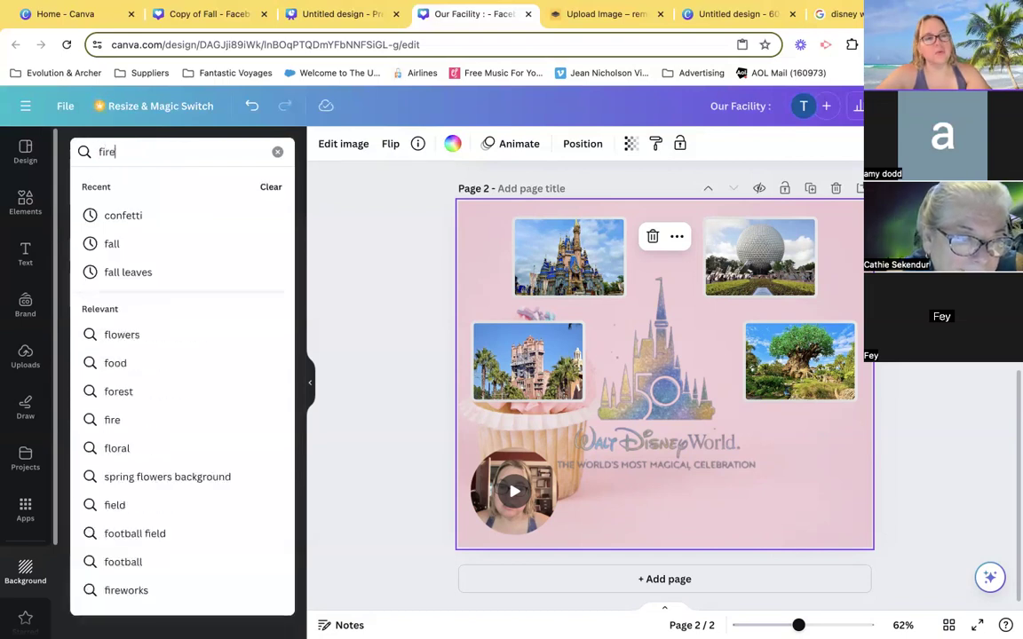
text(works)
key(Return)
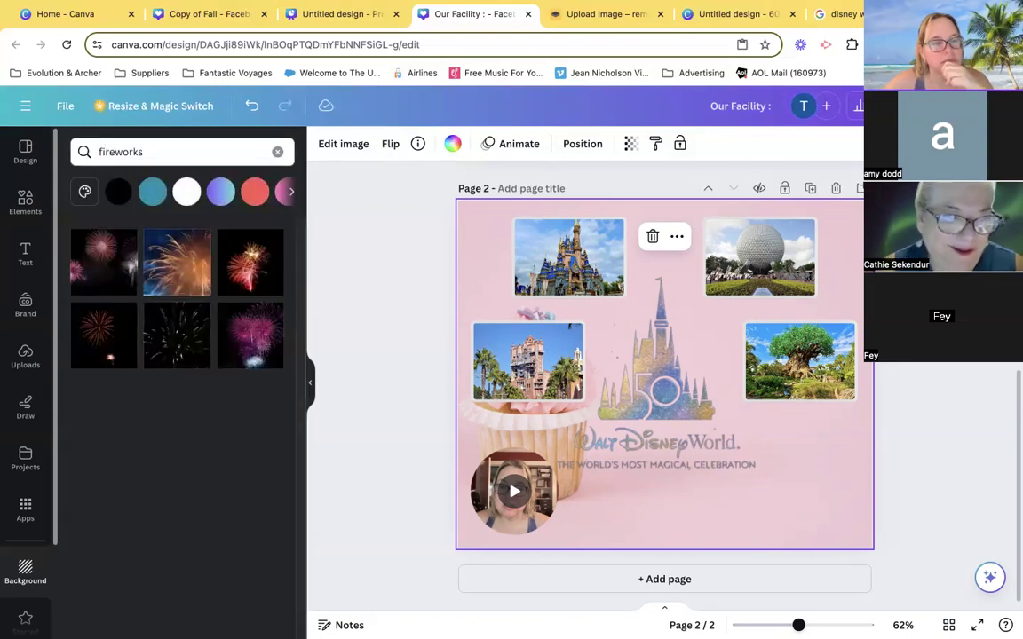
- Try the pink, red-and-white, orange-on-blue and red-burst fireworks on page 2, then apply the scattered gold sparks on black as its background
click(265, 342)
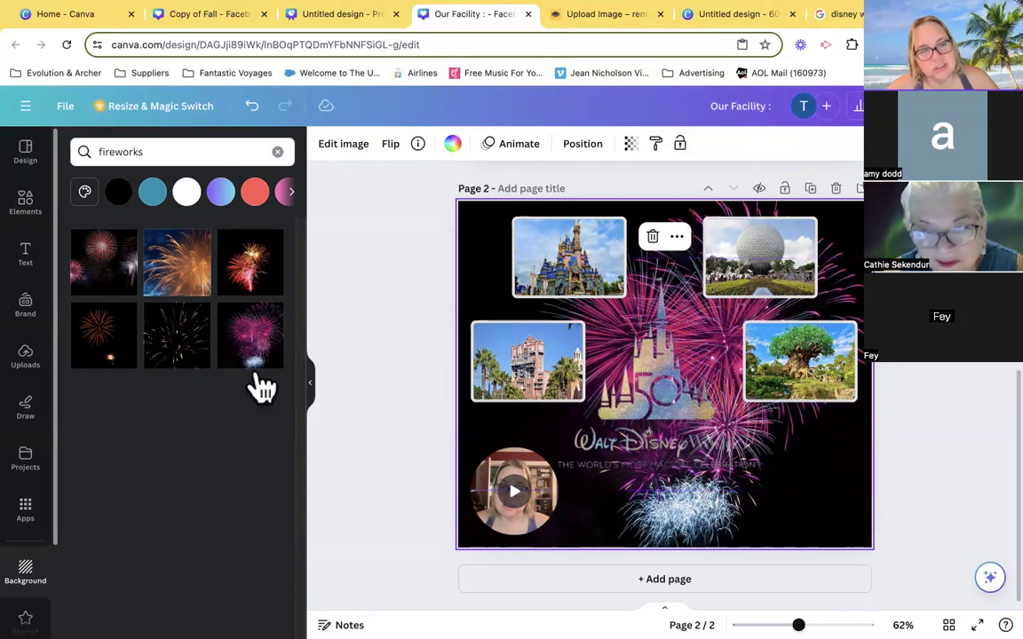
click(105, 267)
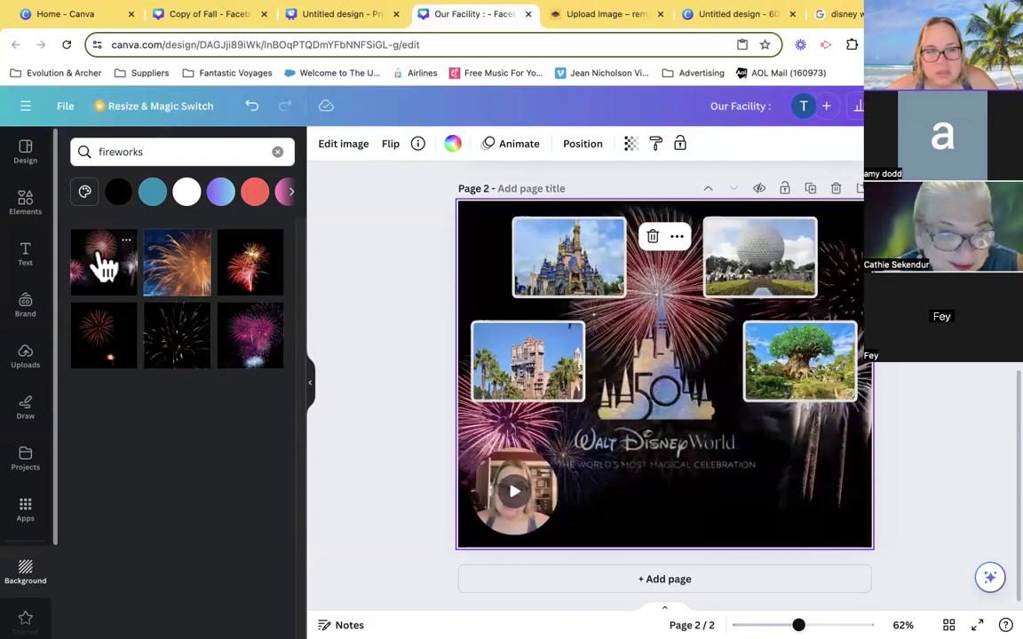
click(188, 289)
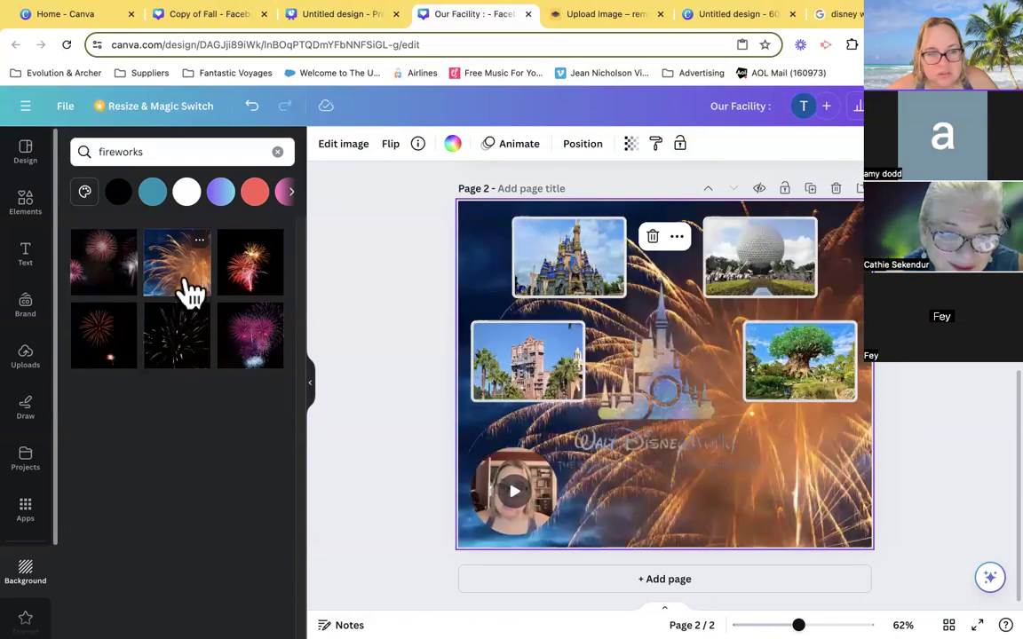
click(117, 353)
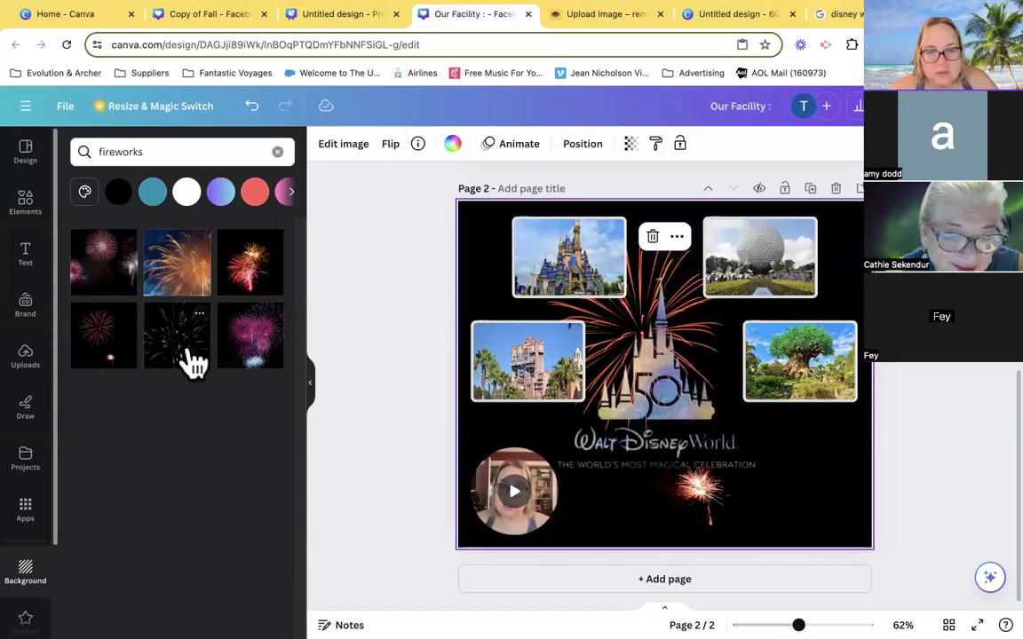
click(189, 360)
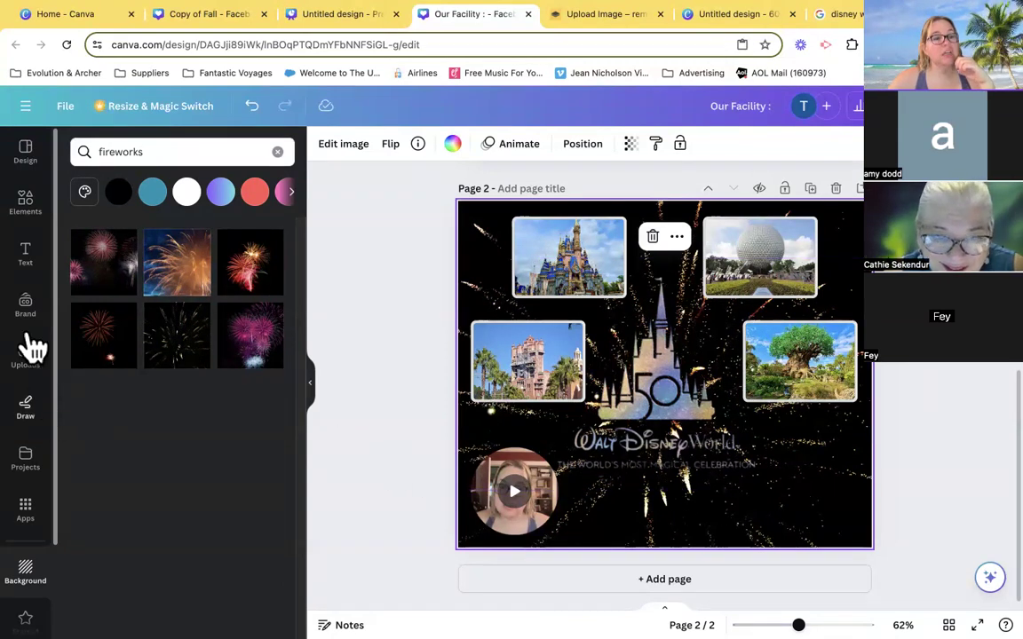
- Add the "this is pure GOLD" font combination to page 2 and move it to the lower part of the page
click(27, 255)
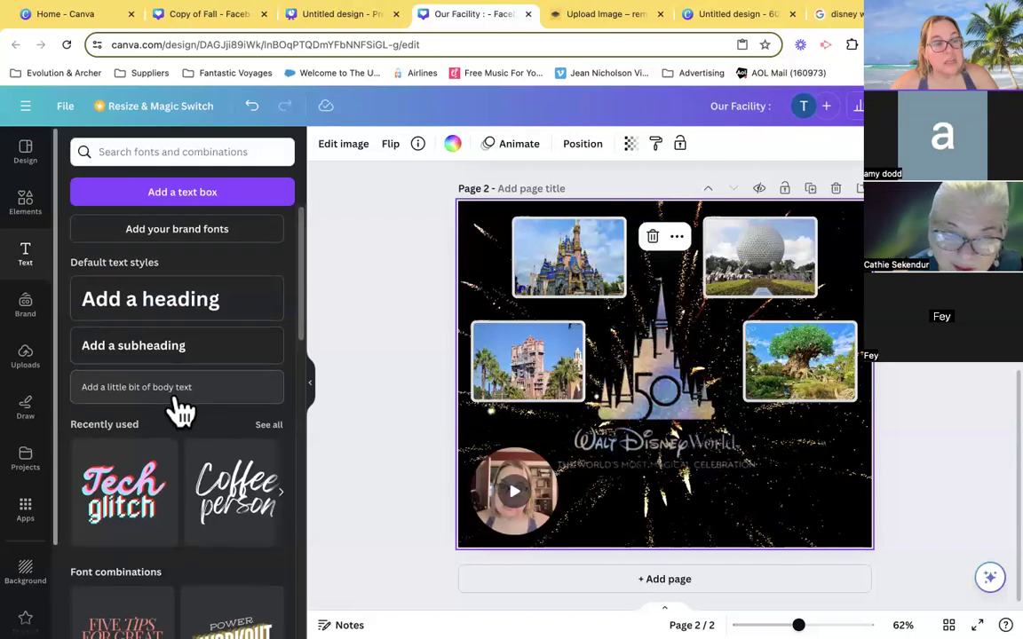
scroll(142, 404, down, 2)
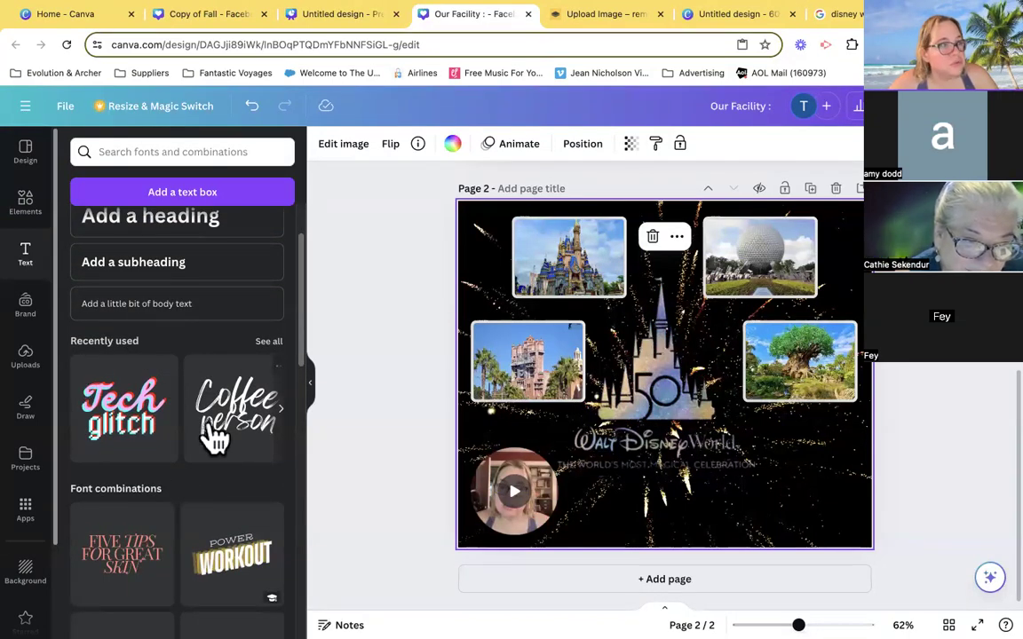
scroll(212, 432, down, 2)
scroll(211, 435, down, 8)
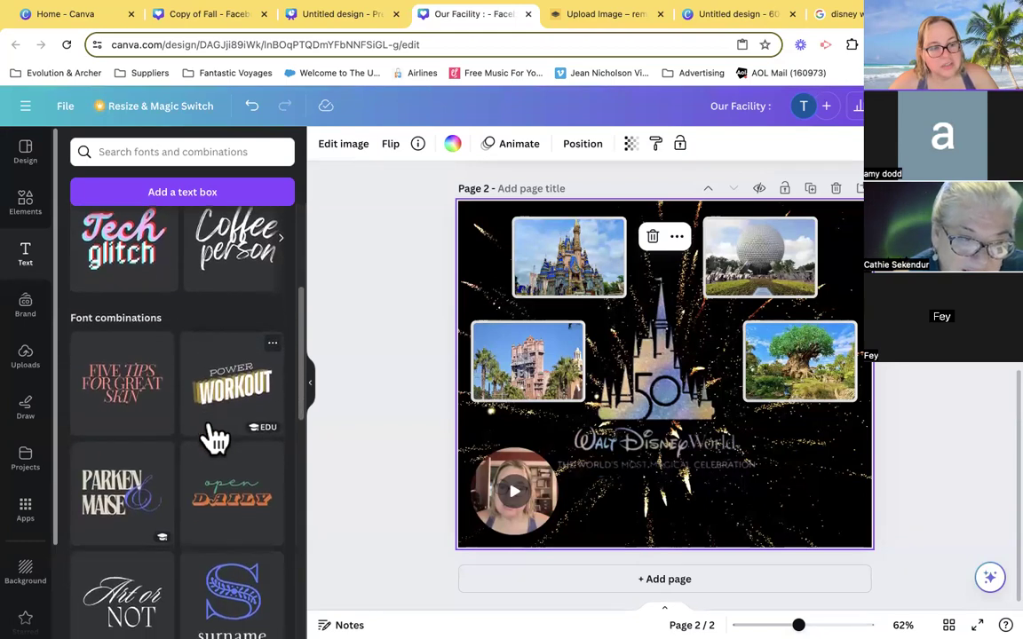
scroll(213, 436, down, 4)
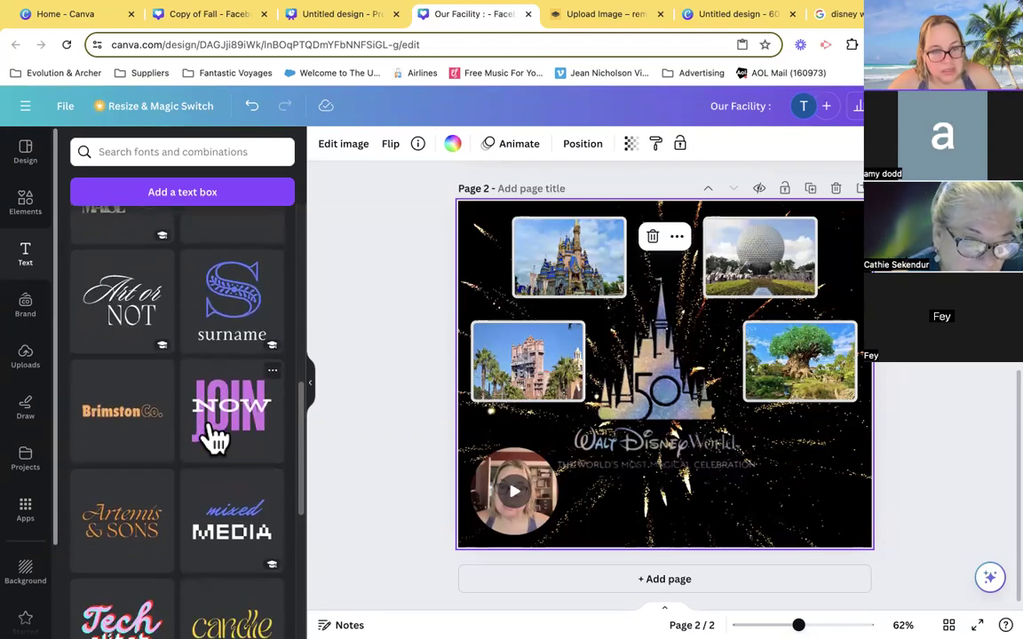
scroll(142, 564, down, 2)
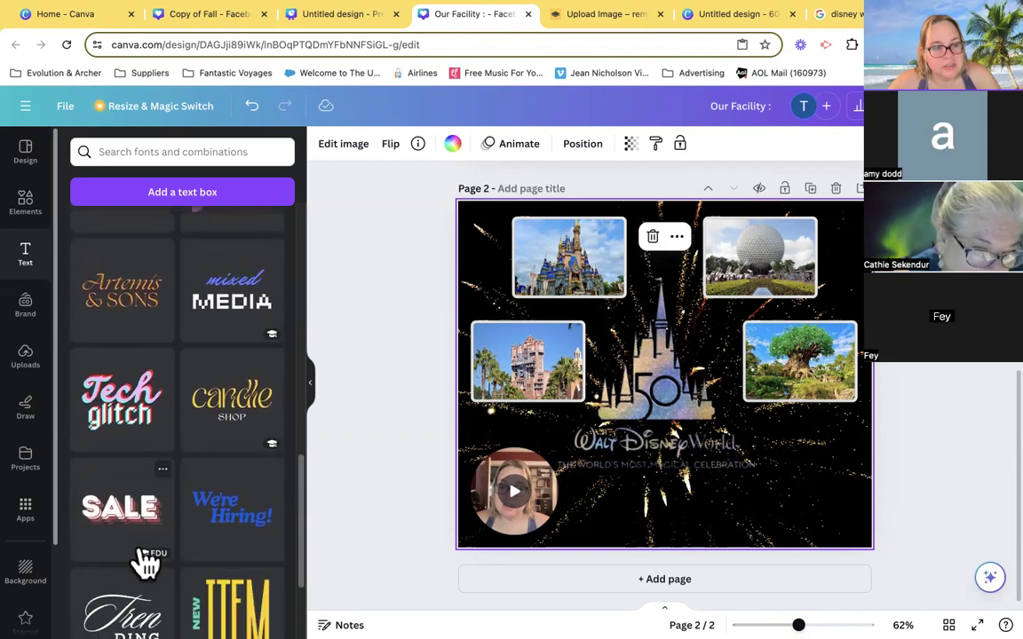
scroll(82, 583, down, 1)
scroll(205, 596, down, 2)
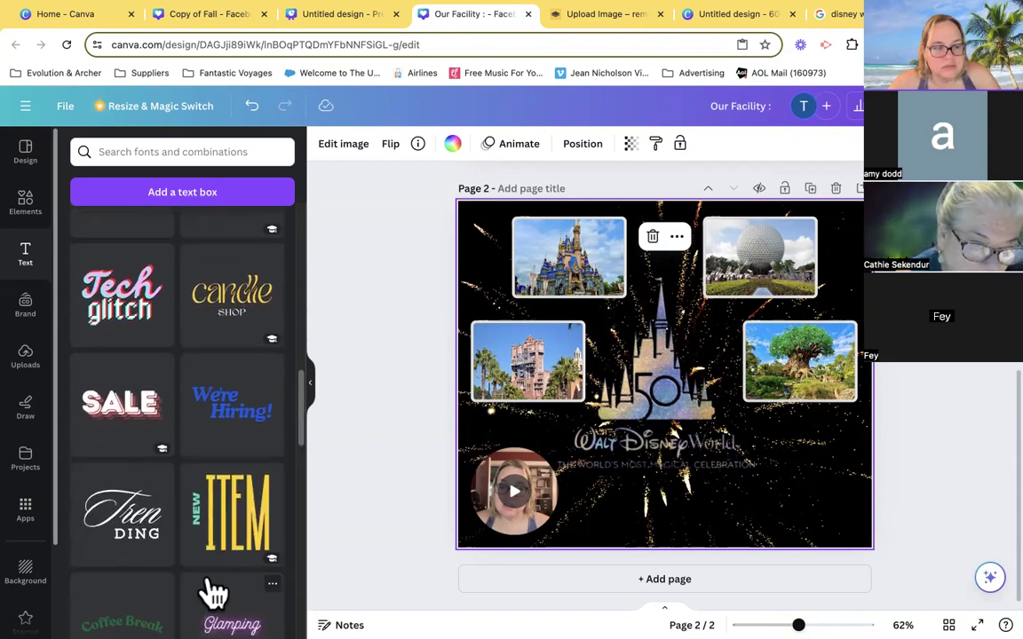
scroll(210, 597, down, 4)
scroll(213, 593, down, 2)
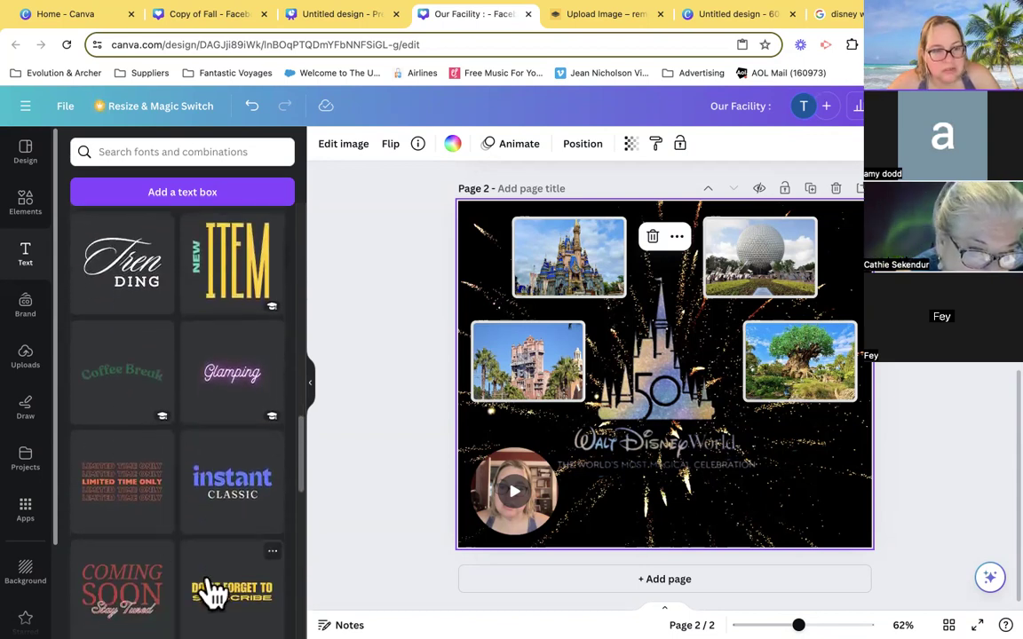
scroll(213, 593, down, 3)
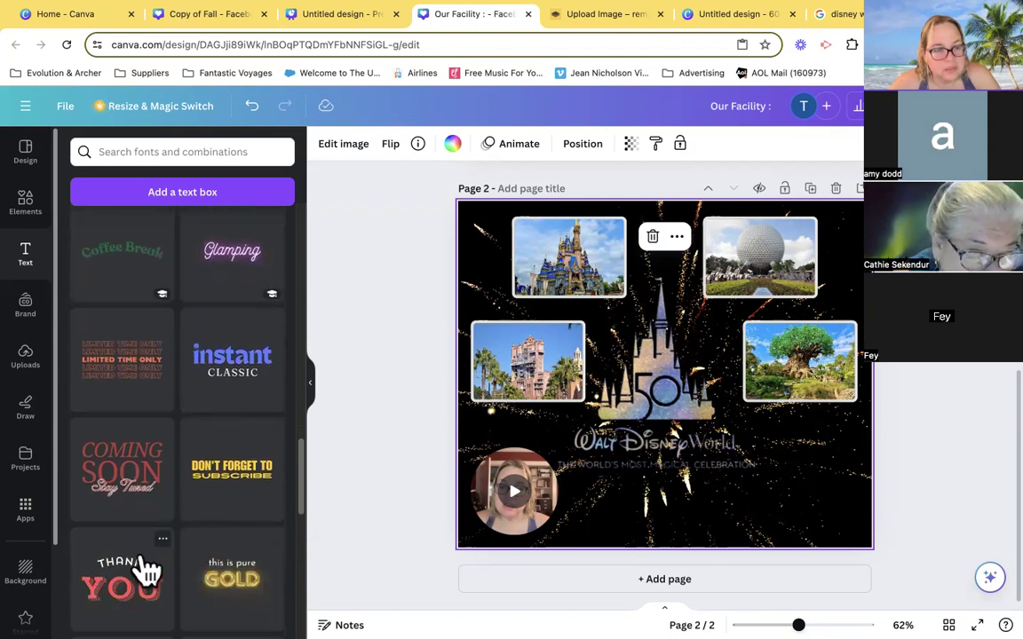
scroll(145, 569, down, 1)
scroll(146, 570, down, 5)
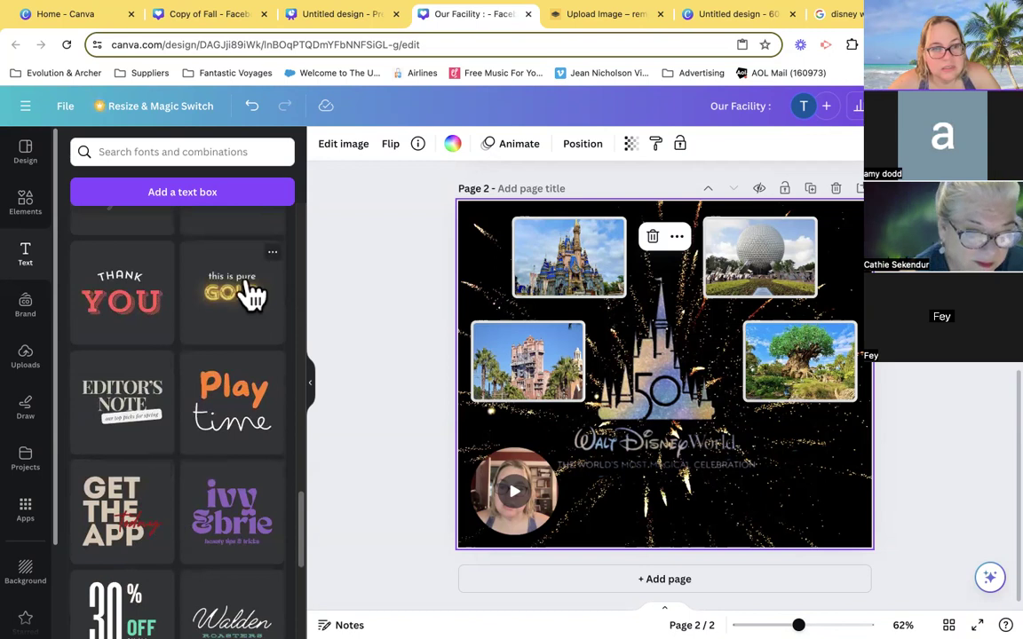
click(241, 301)
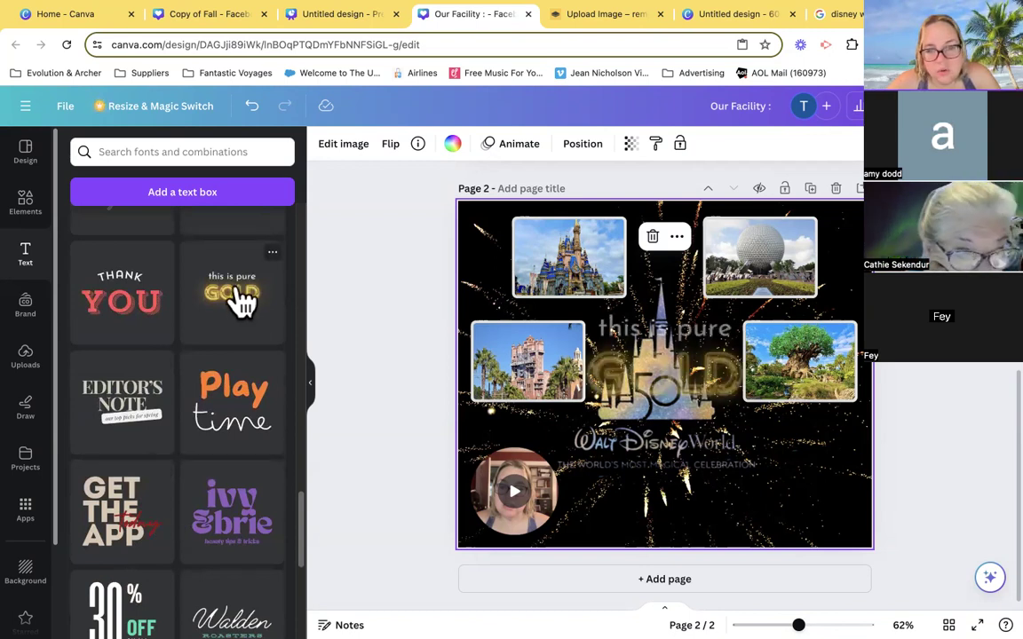
drag(743, 392, 751, 500)
- Delete the "this is pure" line and centre the remaining GOLD text beneath the castle logo
click(734, 454)
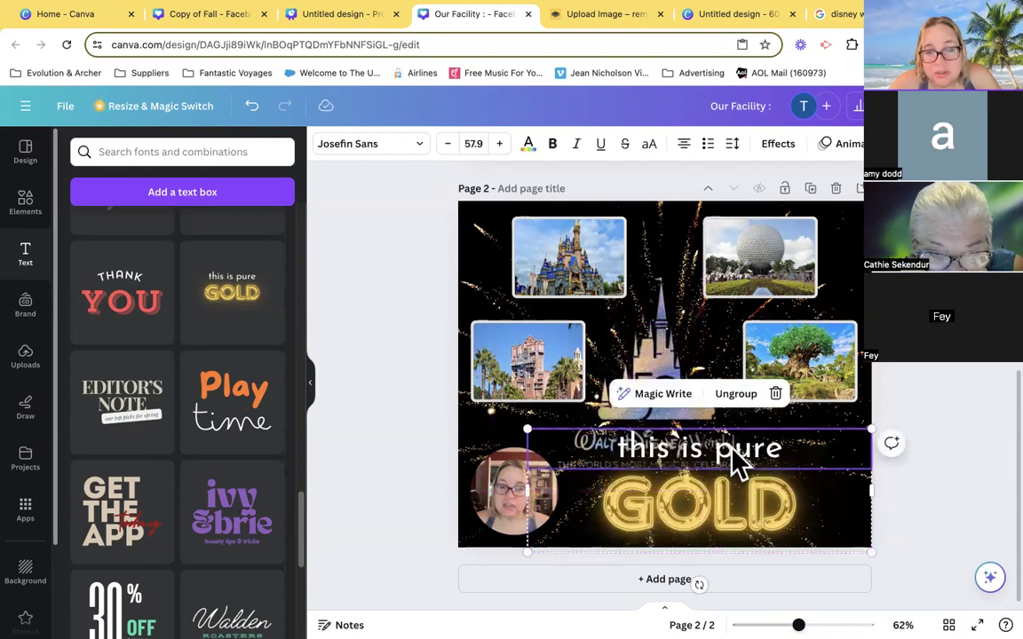
key(Delete)
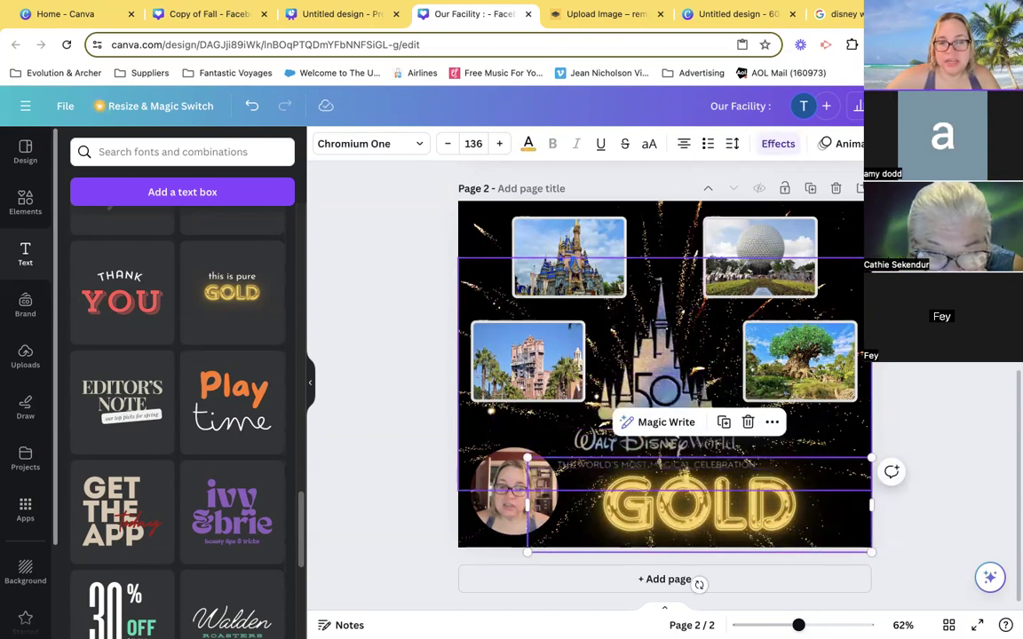
drag(699, 518, 759, 494)
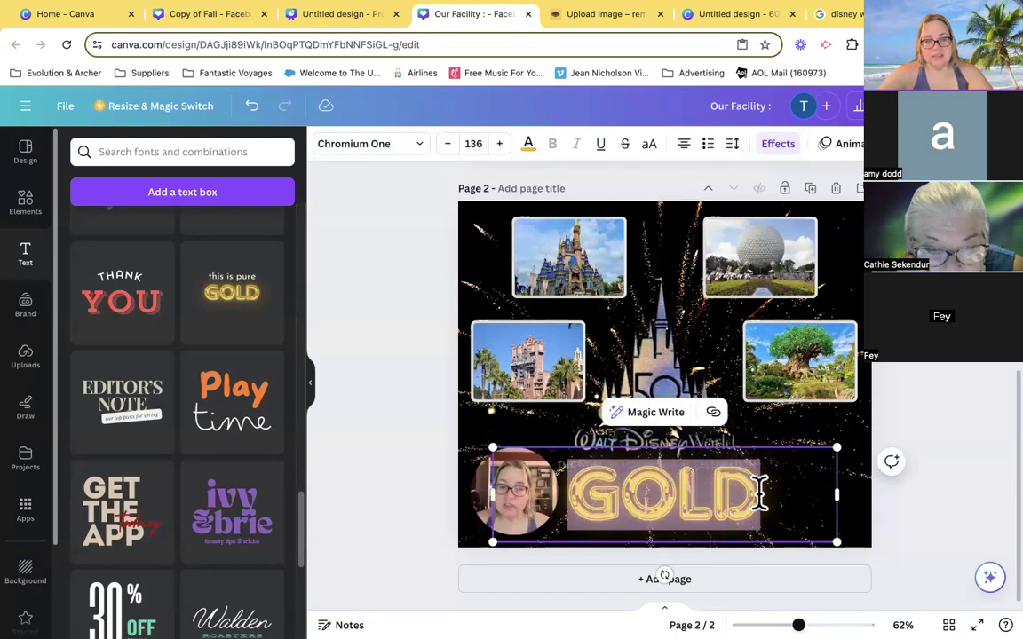
- Replace the GOLD text with "DISNEY VACATIONS BY" followed by the presenter's first name
key(BackSpace)
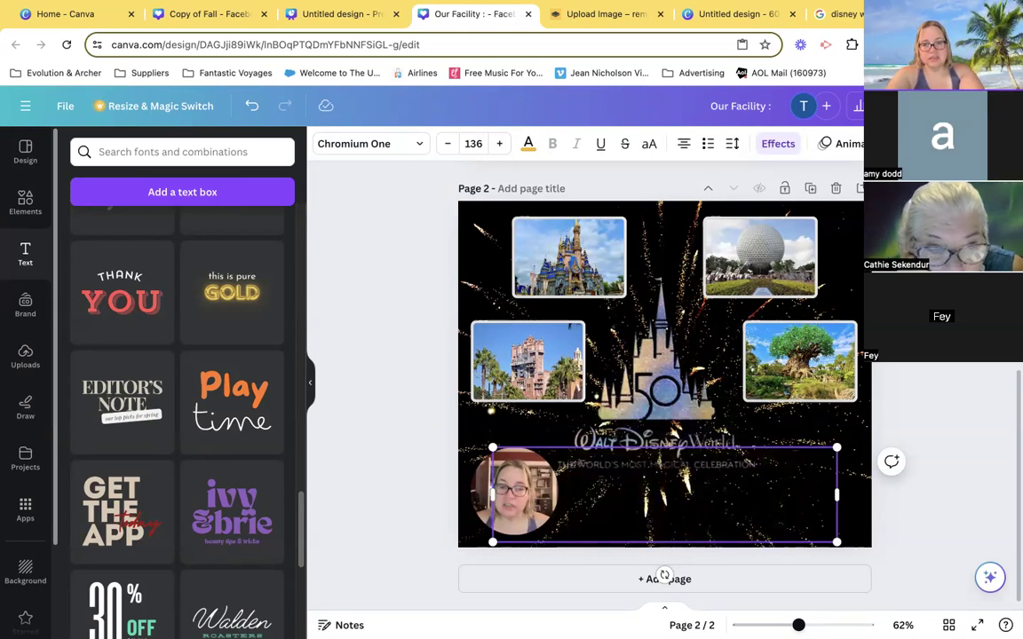
text(IH)
key(BackSpace)
key(BackSpace)
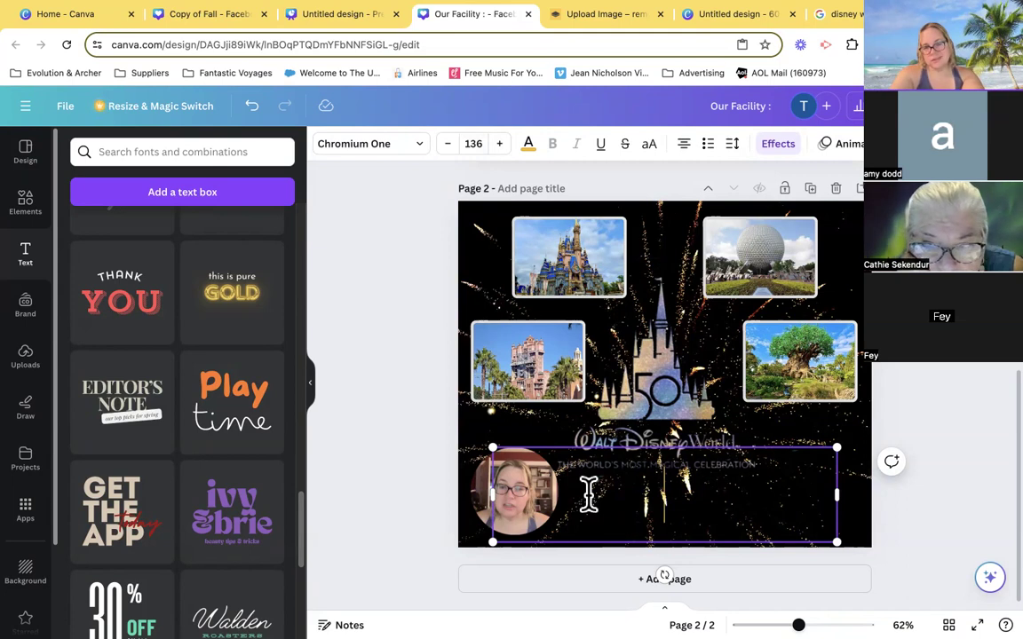
text(DISNE)
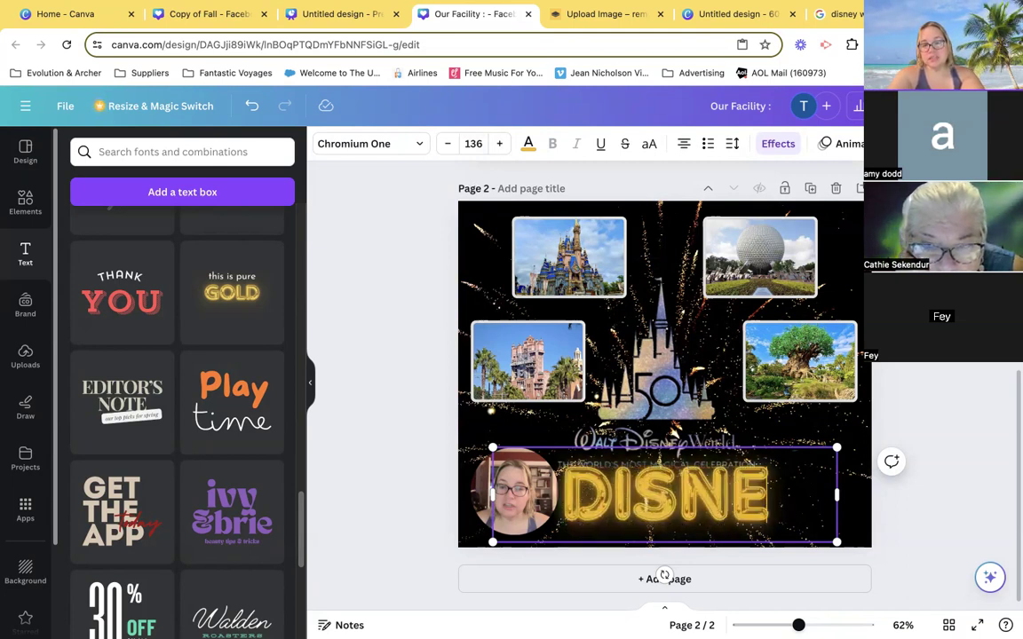
text(Y VACATION)
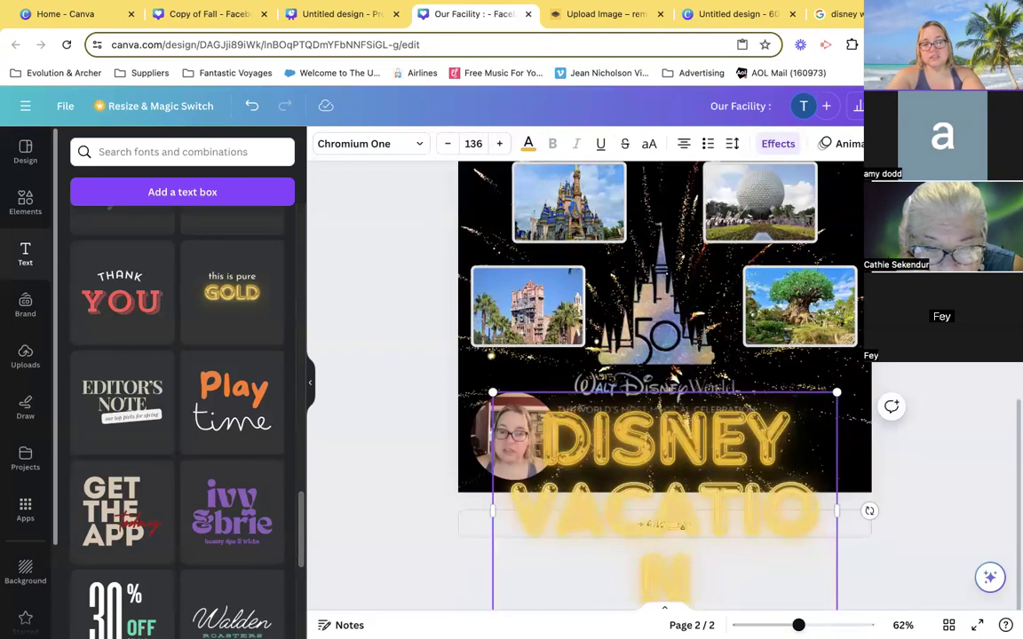
text(S BY TASHA)
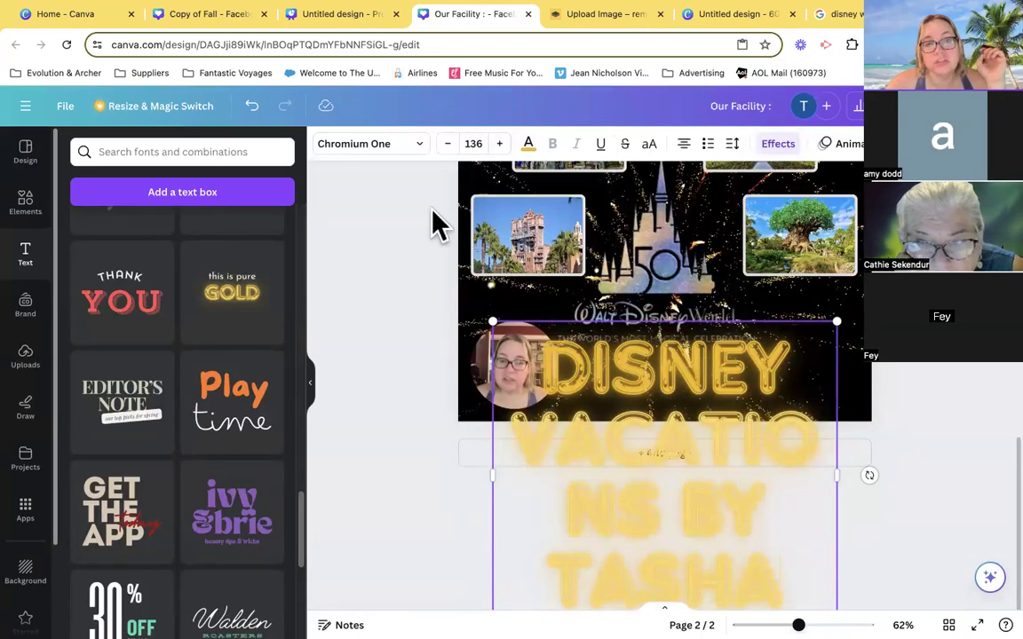
- Reduce the gold headline's font size to about 67 so it fits on two lines within page 2
click(448, 145)
click(448, 144)
click(448, 145)
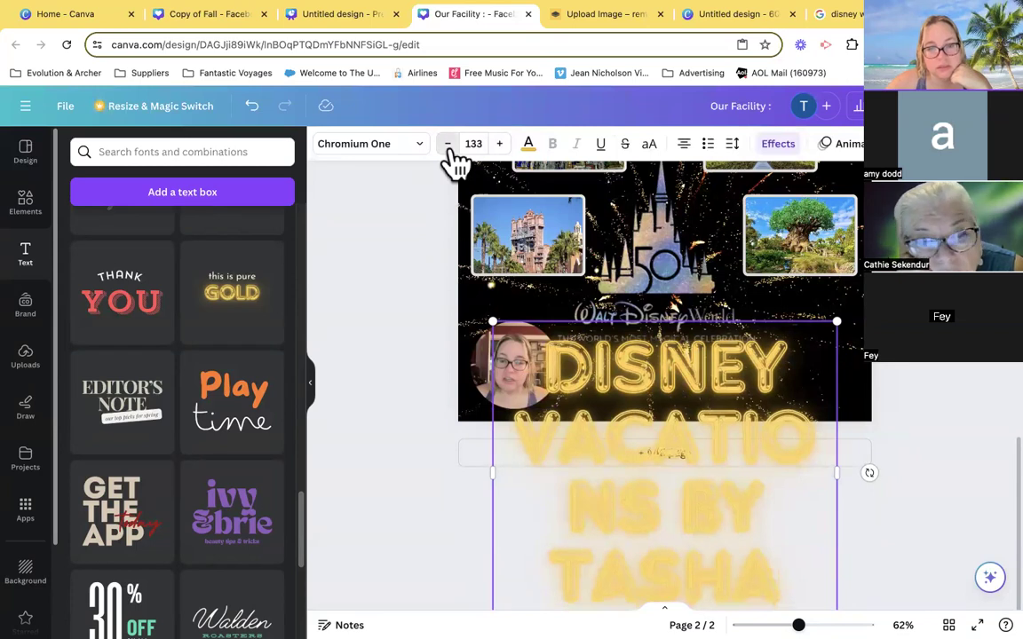
click(448, 145)
click(448, 145)
click(448, 145)
click(448, 145)
click(448, 145)
click(449, 145)
click(448, 144)
click(448, 145)
click(448, 145)
click(448, 145)
click(448, 145)
click(448, 145)
click(449, 145)
click(449, 145)
click(449, 145)
click(448, 144)
click(449, 145)
click(448, 144)
click(448, 145)
click(448, 145)
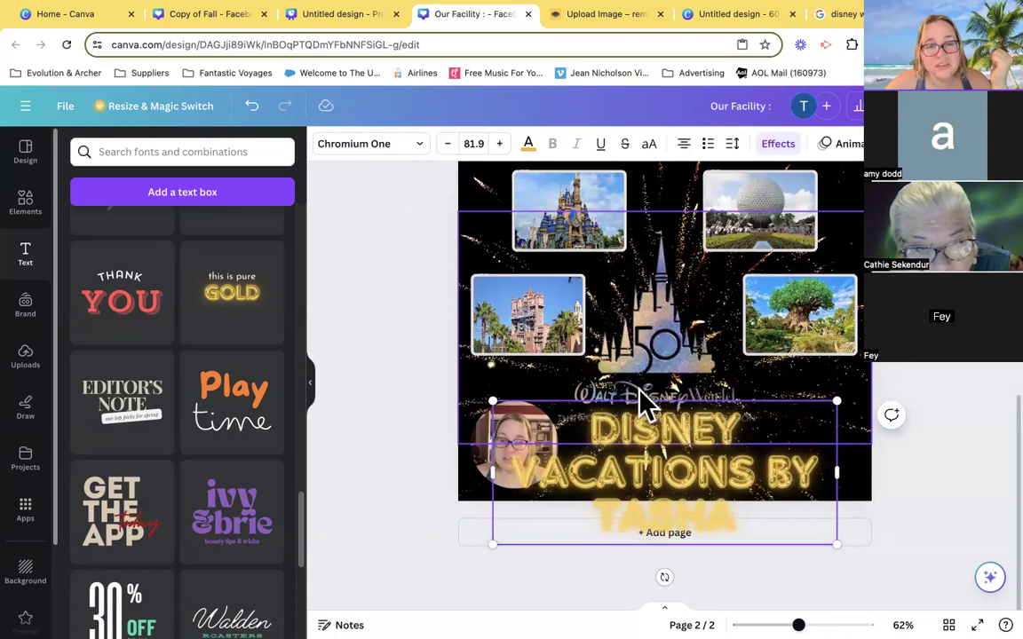
click(451, 147)
click(450, 146)
click(451, 146)
click(450, 146)
click(450, 146)
click(450, 147)
click(450, 147)
click(450, 147)
click(450, 146)
click(450, 146)
click(450, 147)
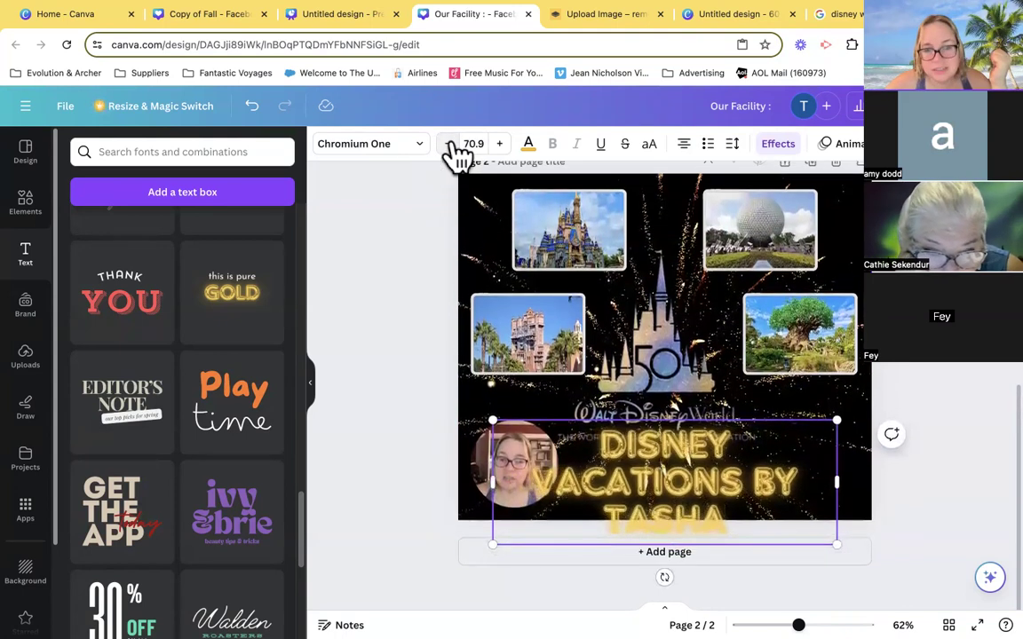
click(450, 147)
click(450, 146)
click(450, 147)
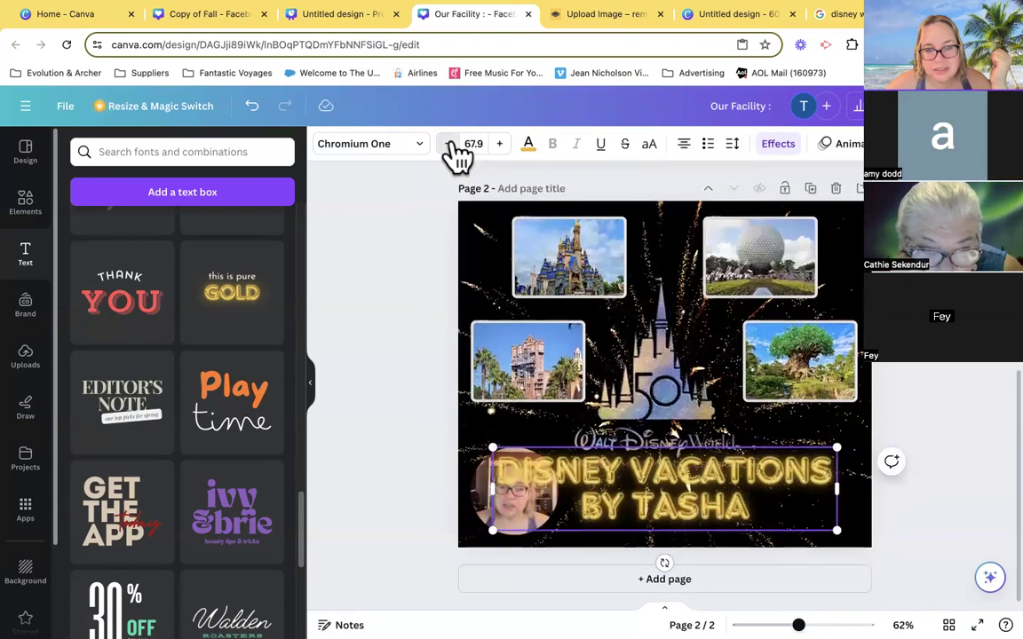
click(451, 146)
- Move the gold headline beside the round camera clip and scale it down to font size 60.9 to fit the page's width
drag(679, 486, 737, 479)
drag(544, 448, 578, 459)
drag(717, 513, 703, 495)
click(955, 443)
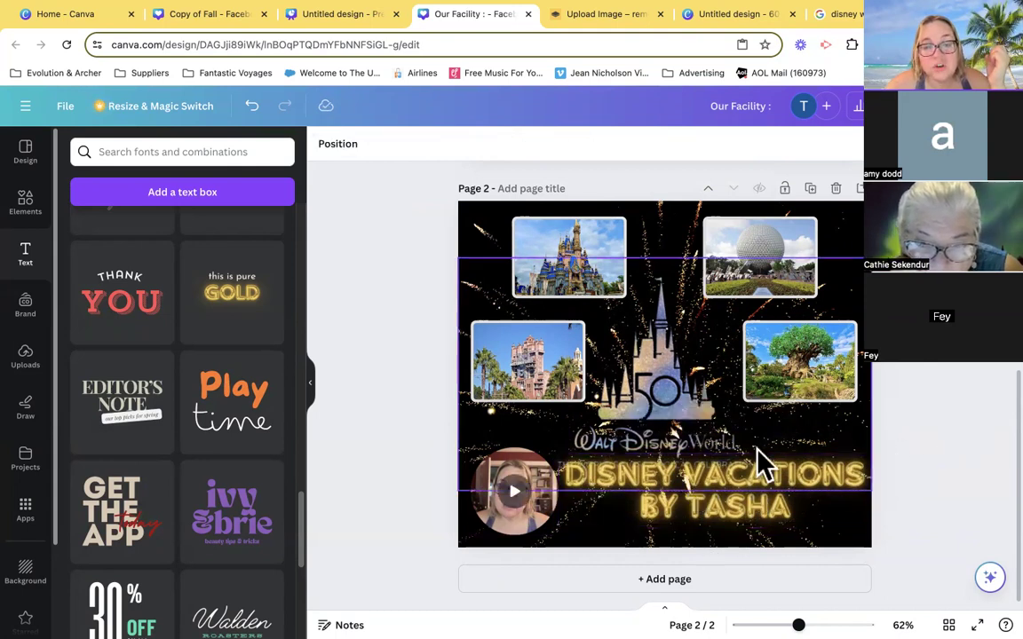
- Reword the gold headline to "DISNEY VACATION TIPS BY" followed by the presenter's first name
click(861, 475)
click(860, 475)
key(BackSpace)
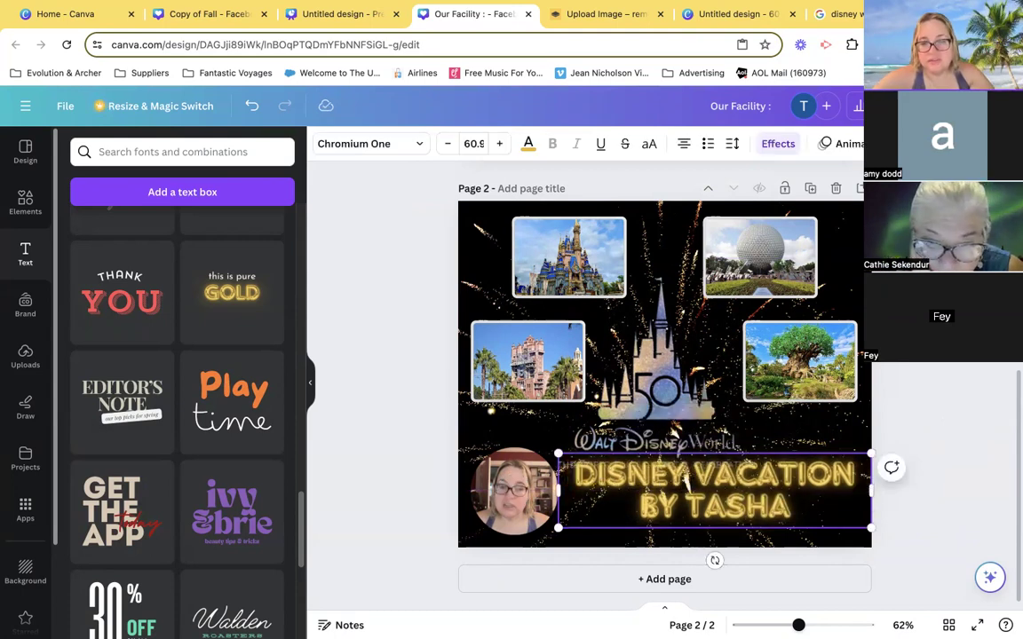
text(TIPS)
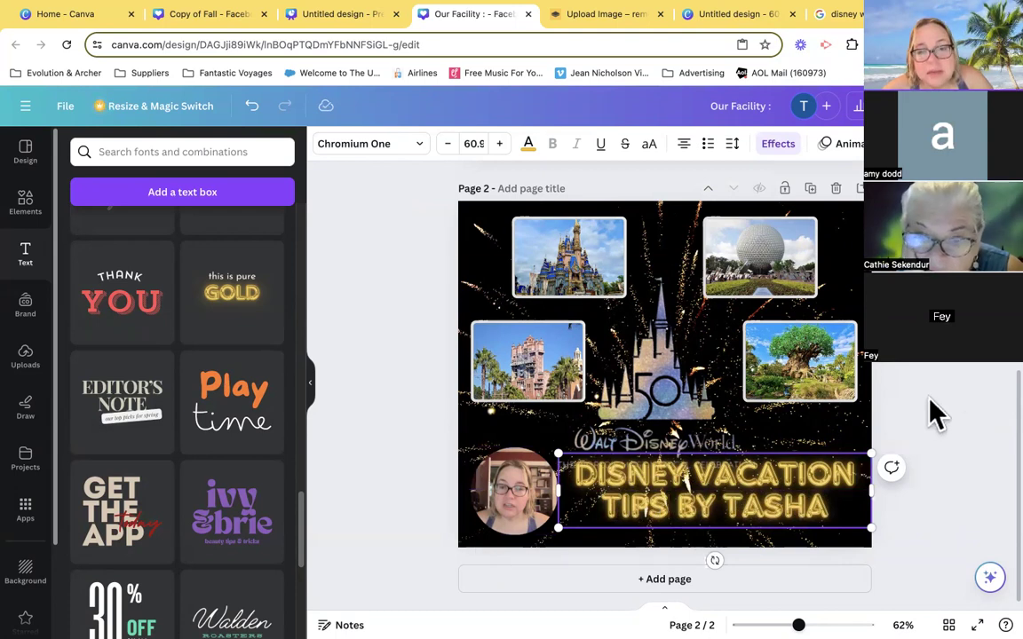
click(915, 432)
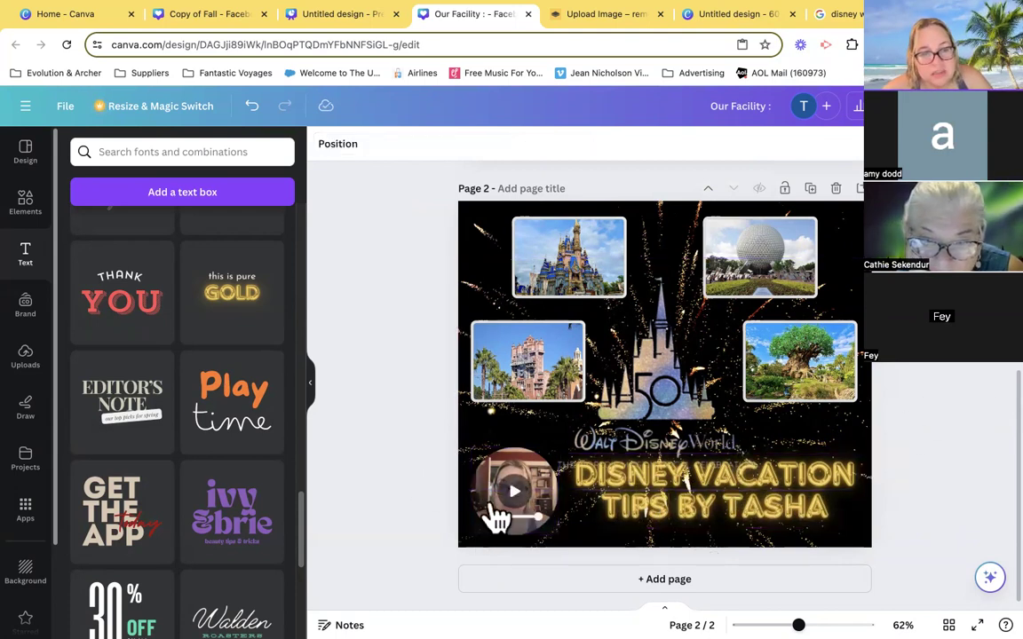
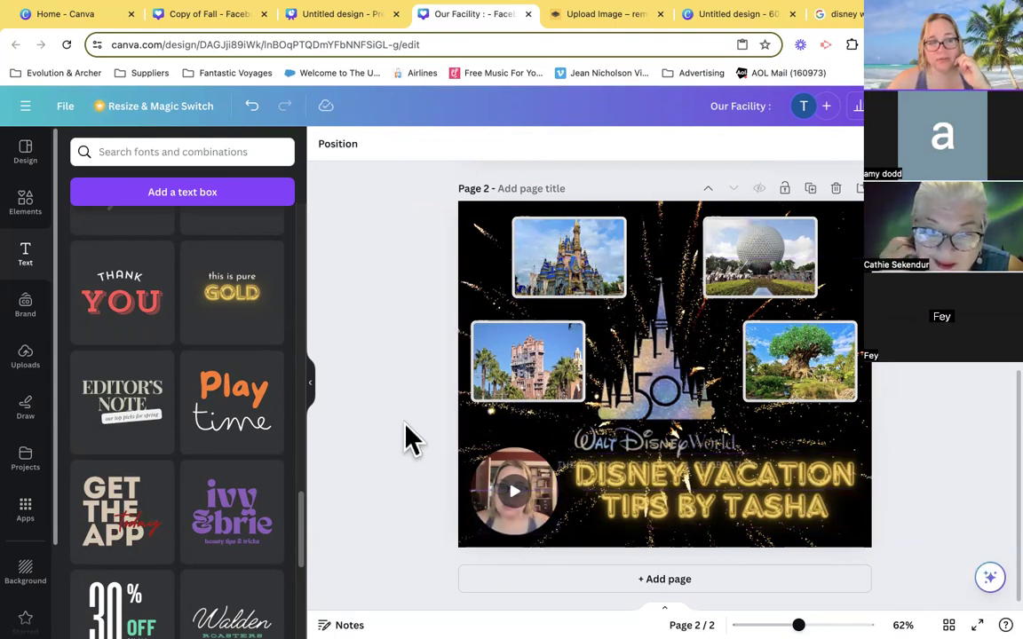
- Add a blank page after the Disney vacation tips page
click(858, 200)
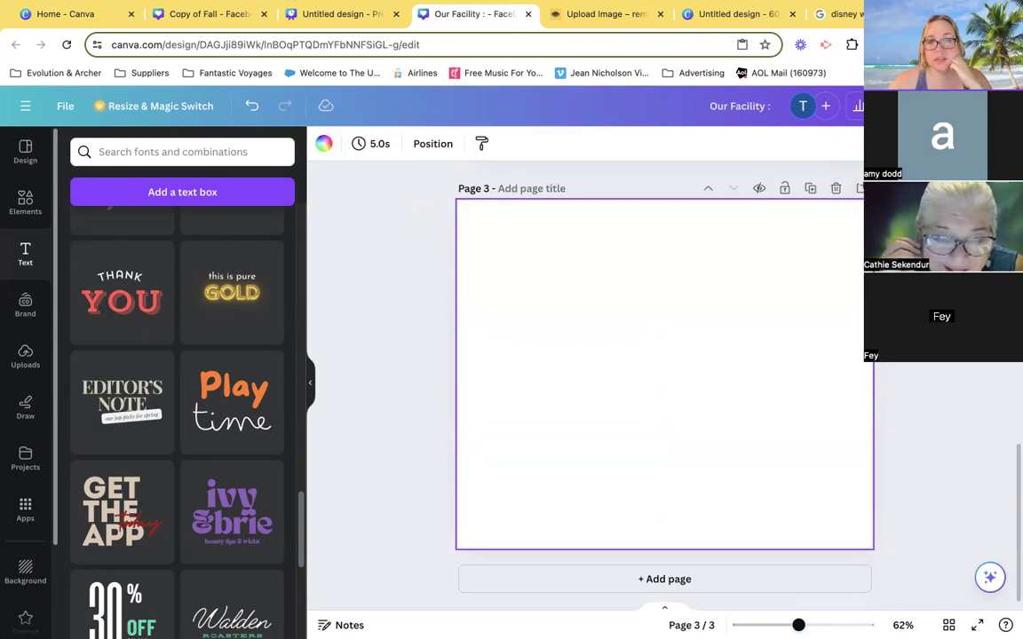
scroll(664, 373, up, 3)
click(753, 275)
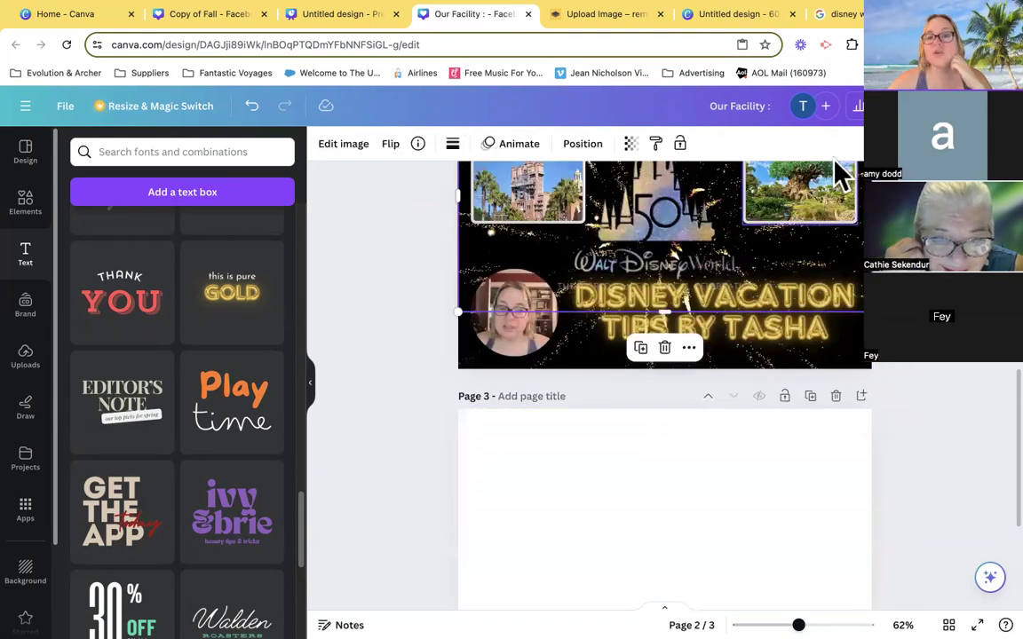
click(676, 491)
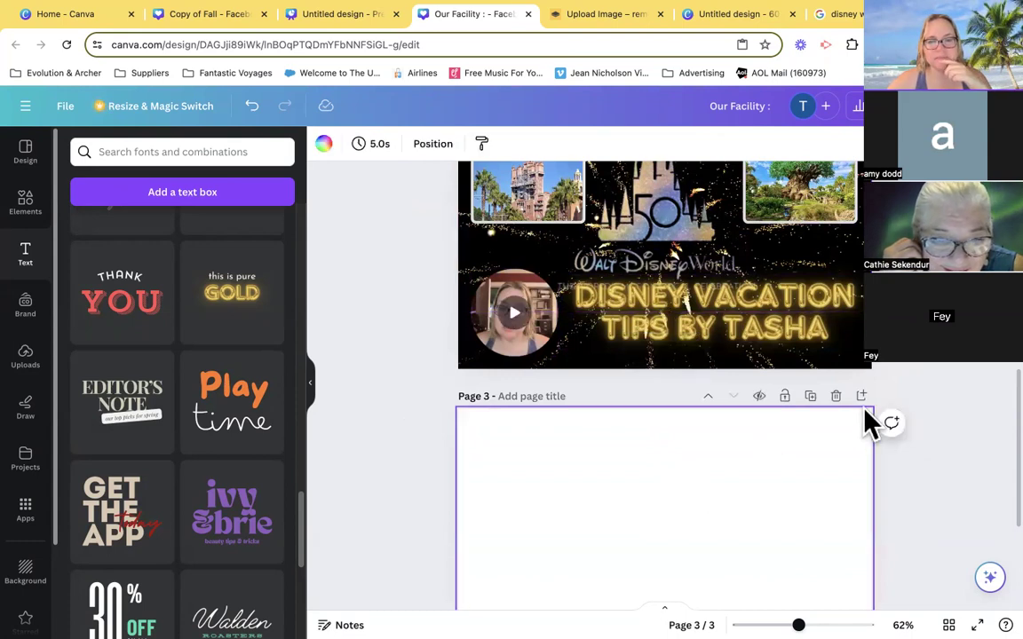
scroll(867, 423, down, 2)
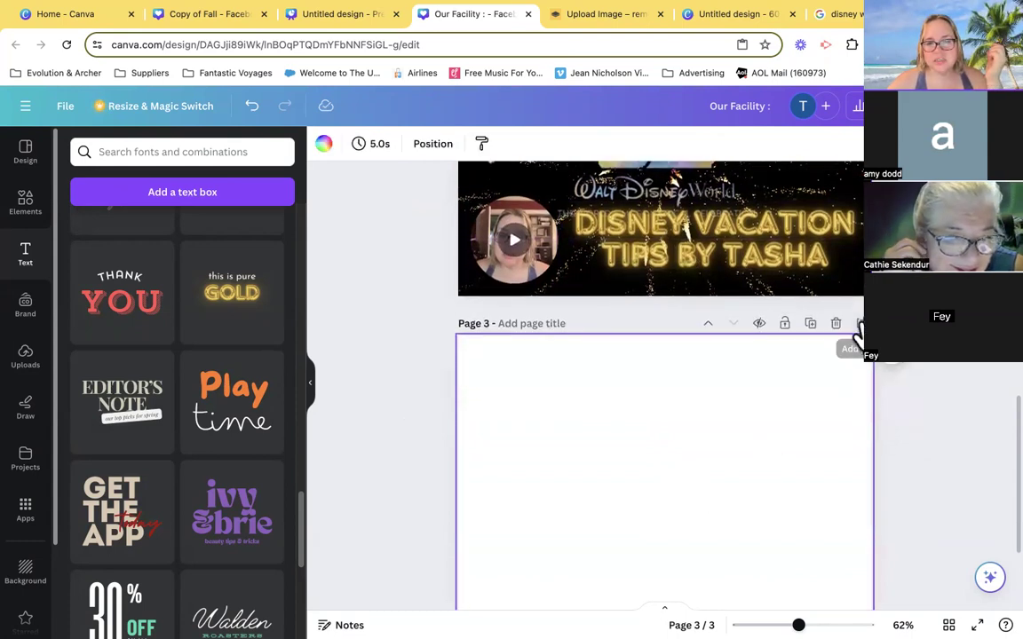
scroll(823, 359, up, 10)
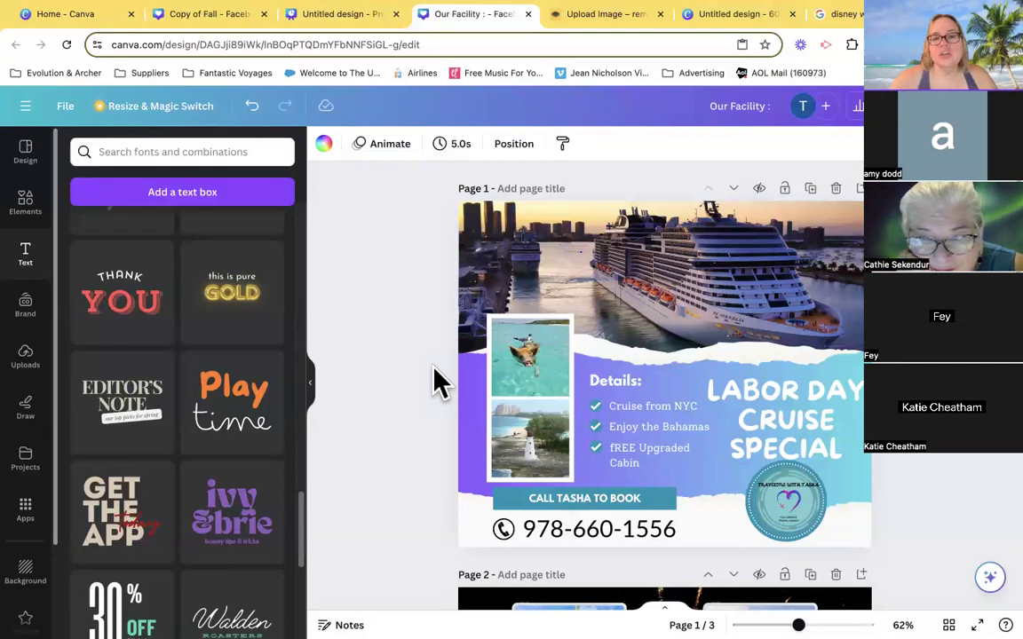
- Duplicate the Labor Day cruise special page and replace the first name in the copy's "CALL ... TO BOOK" banner with another agent's
click(810, 190)
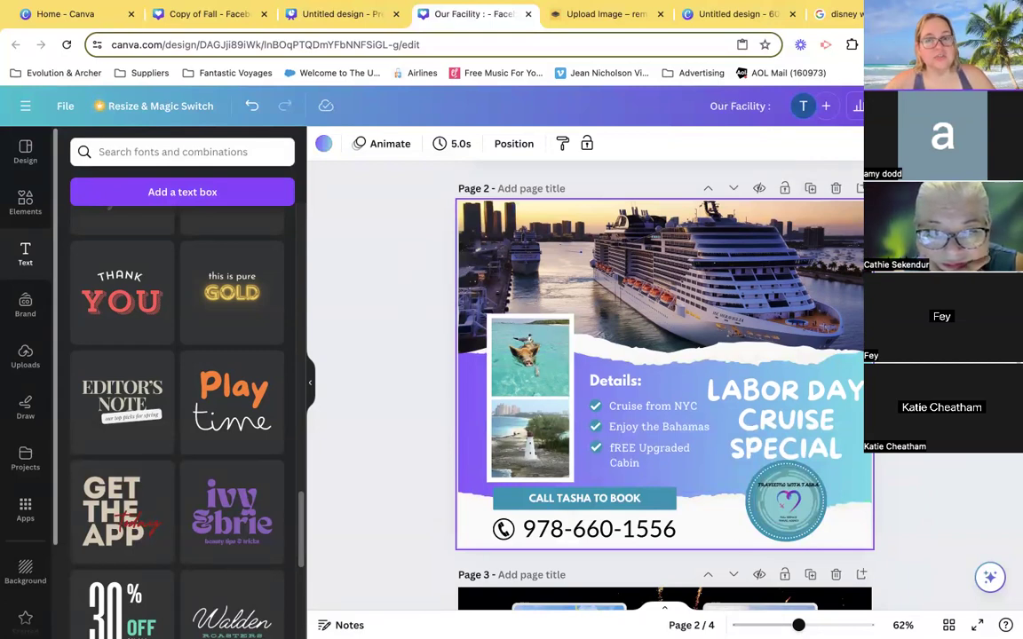
click(568, 508)
double_click(576, 498)
text(CATHIE)
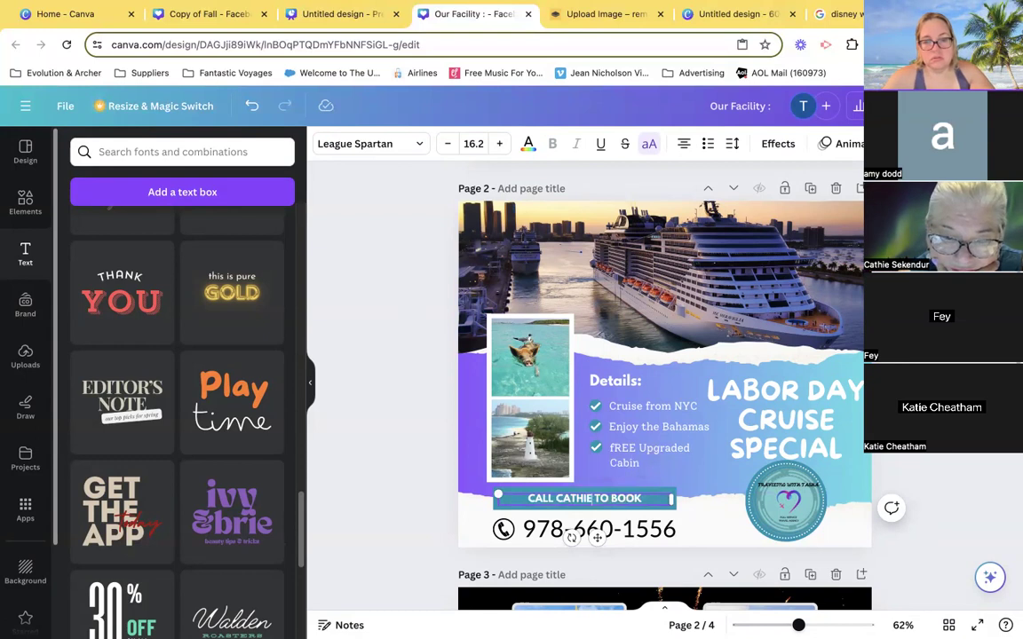
- Replace the phone number on the duplicated page with a placeholder number and delete the logo from the round badge
click(539, 539)
double_click(529, 527)
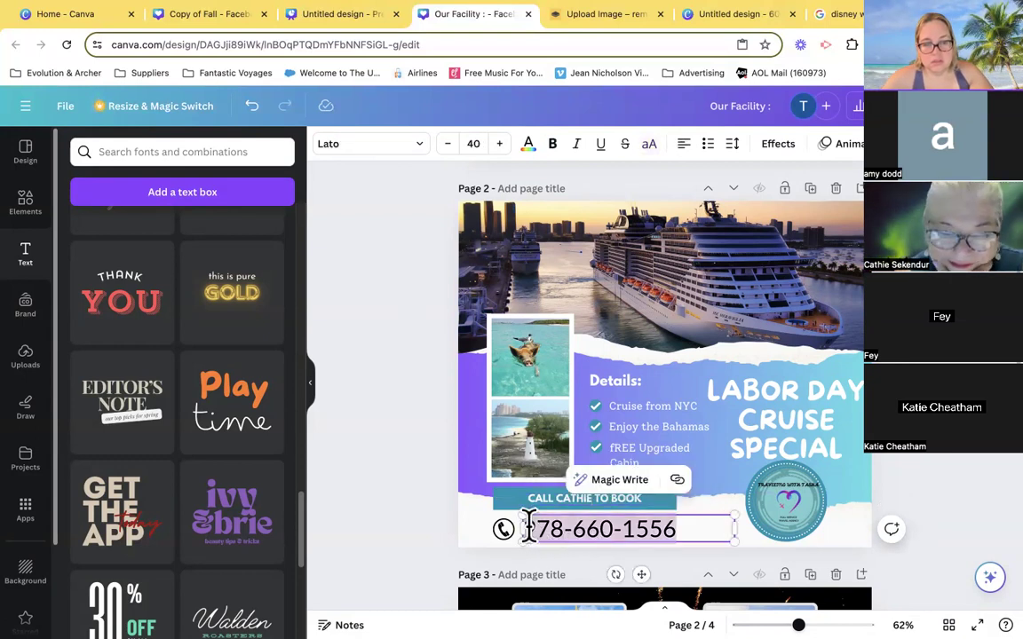
text(555-555-5555)
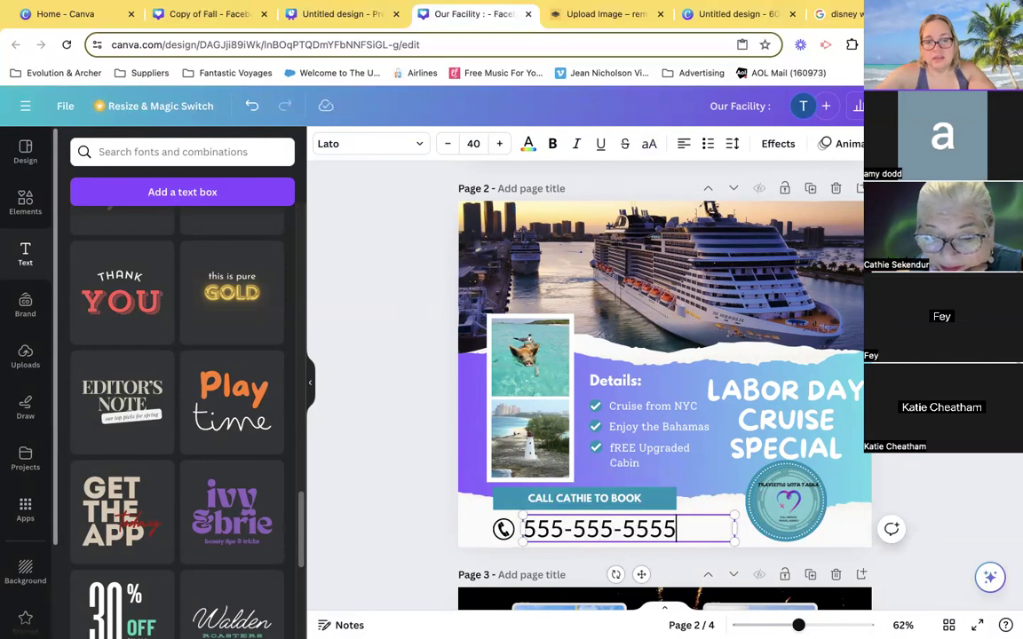
click(790, 515)
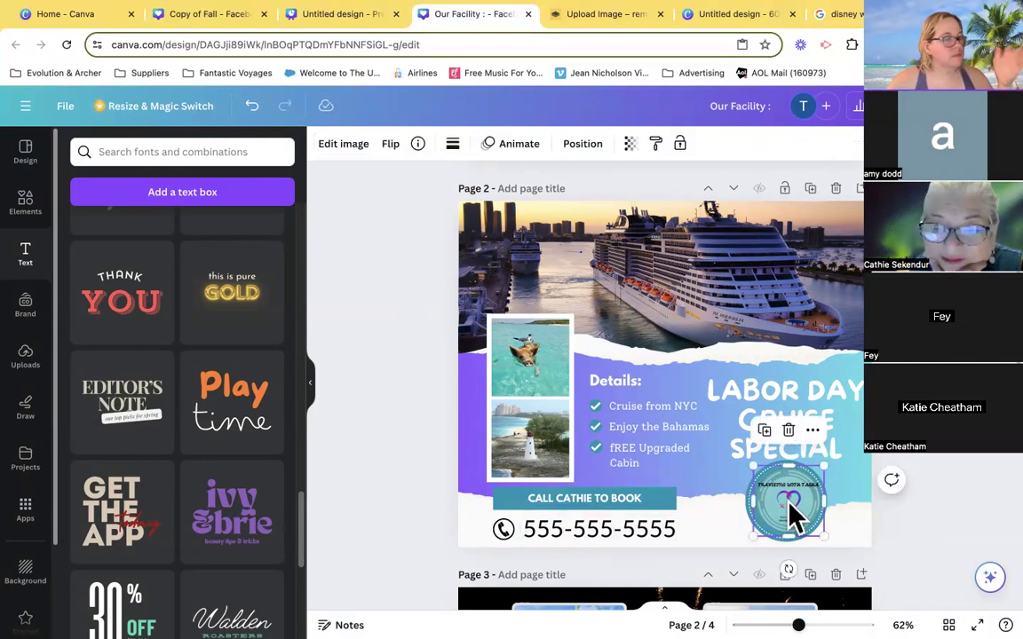
key(Delete)
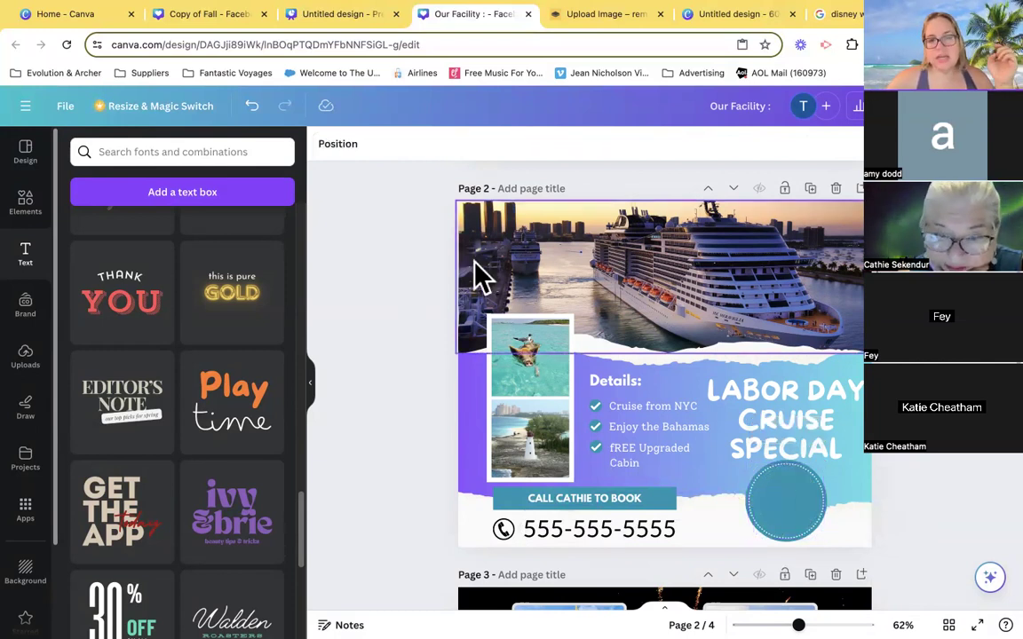
- Change the duplicated page's background from the gradient to the yellow document color
click(473, 413)
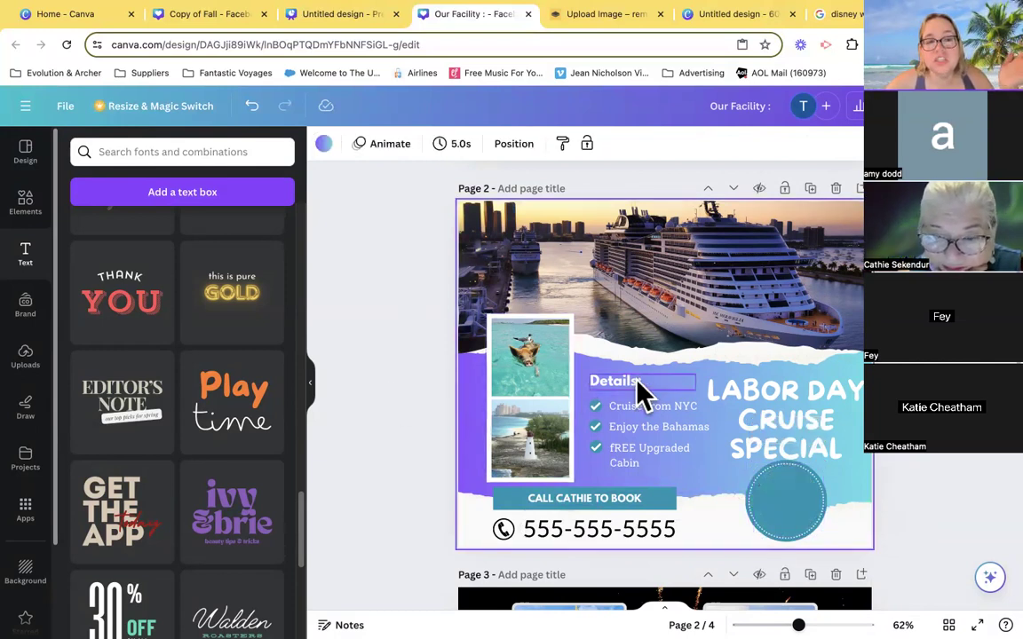
click(324, 145)
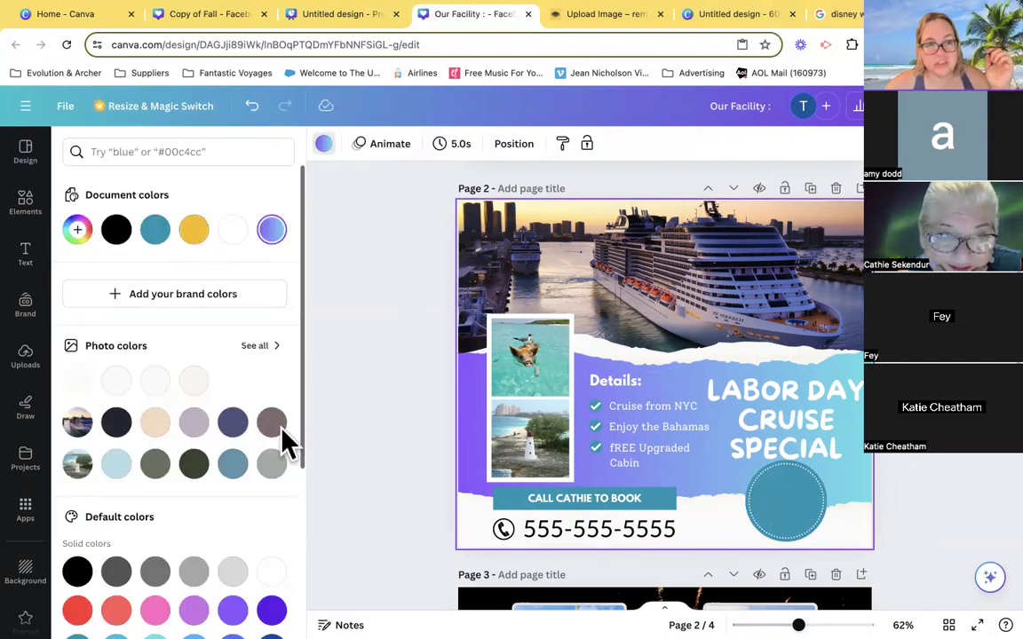
click(194, 233)
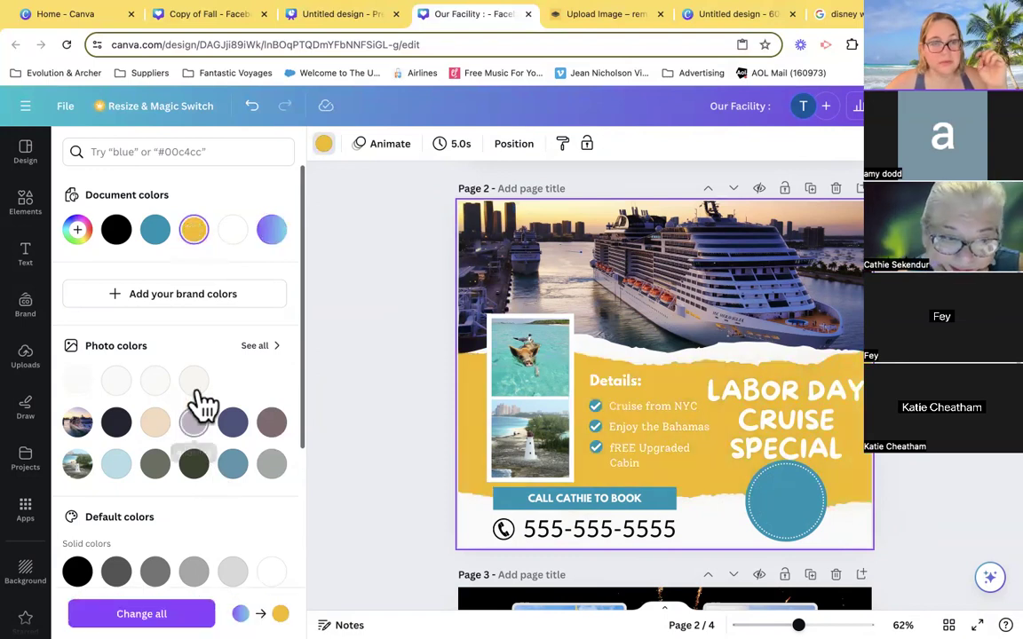
scroll(272, 425, down, 1)
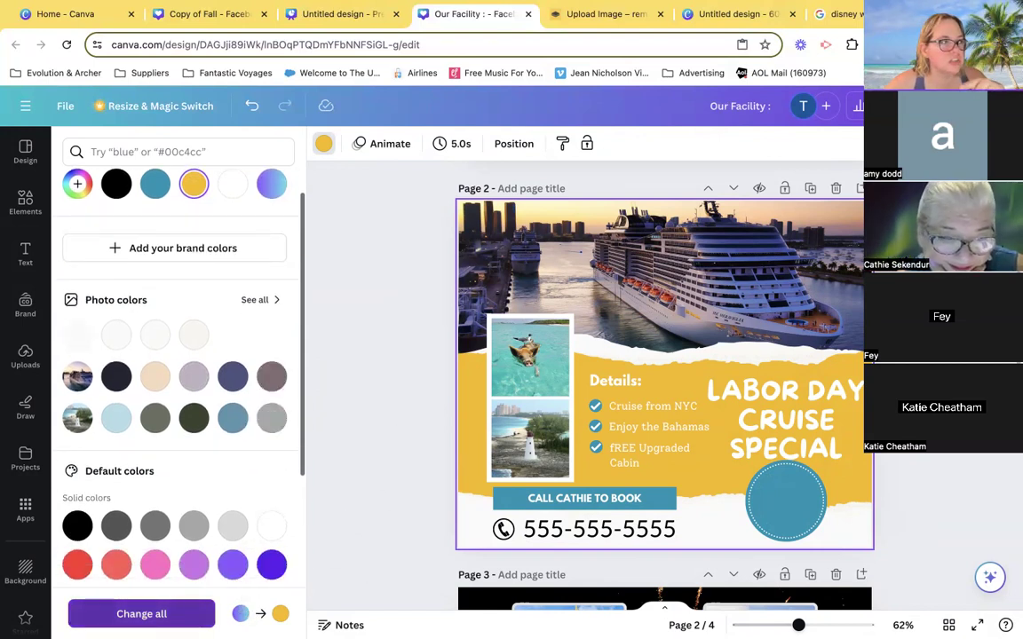
click(351, 419)
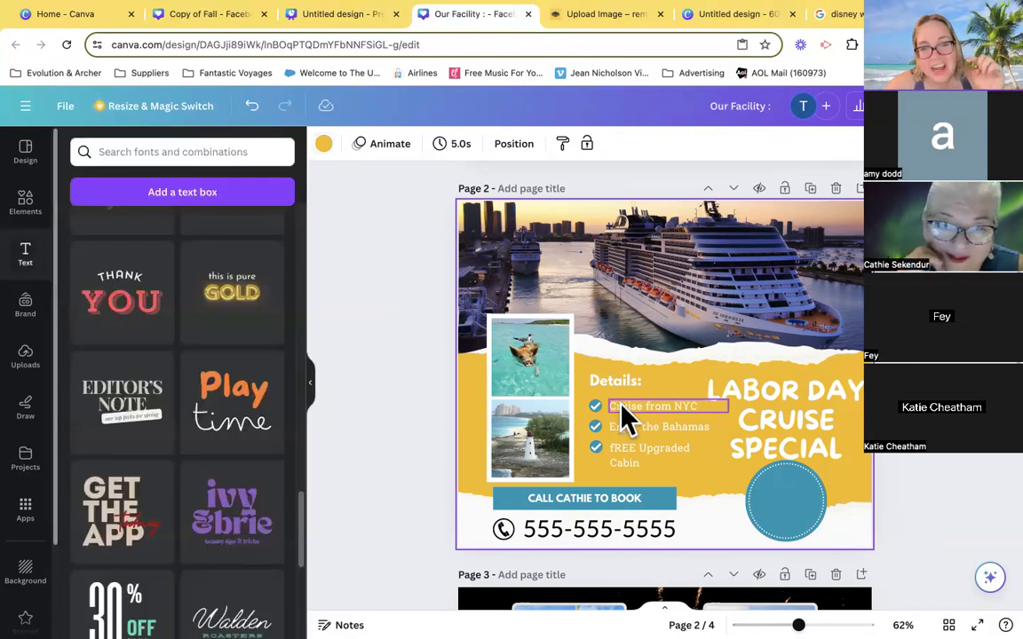
- Select the check marks, call banner and round badge together and recolor the banner with the default solid red
click(596, 408)
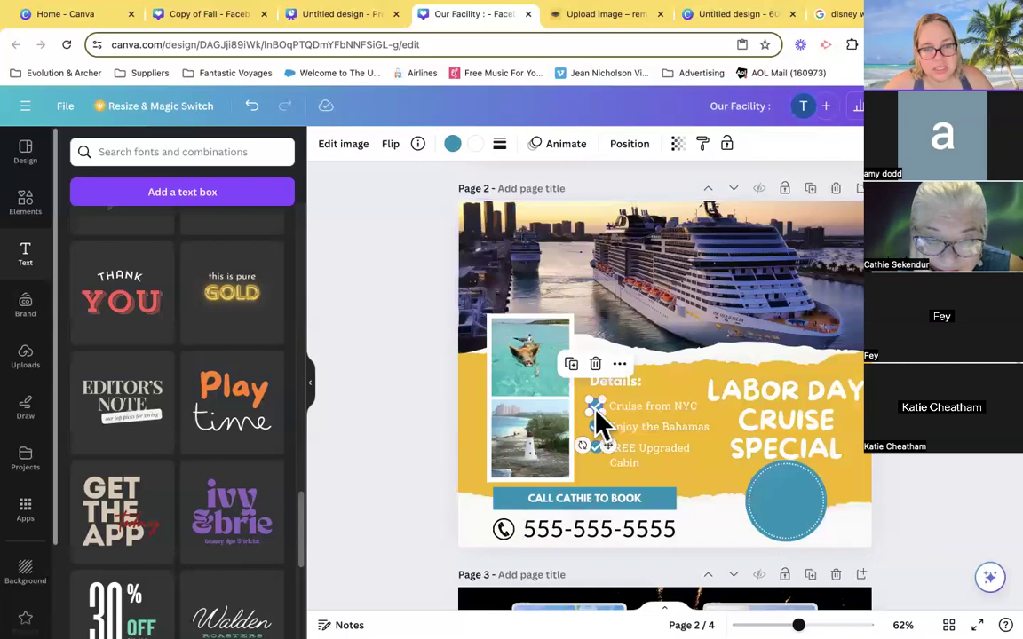
shift+click(594, 429)
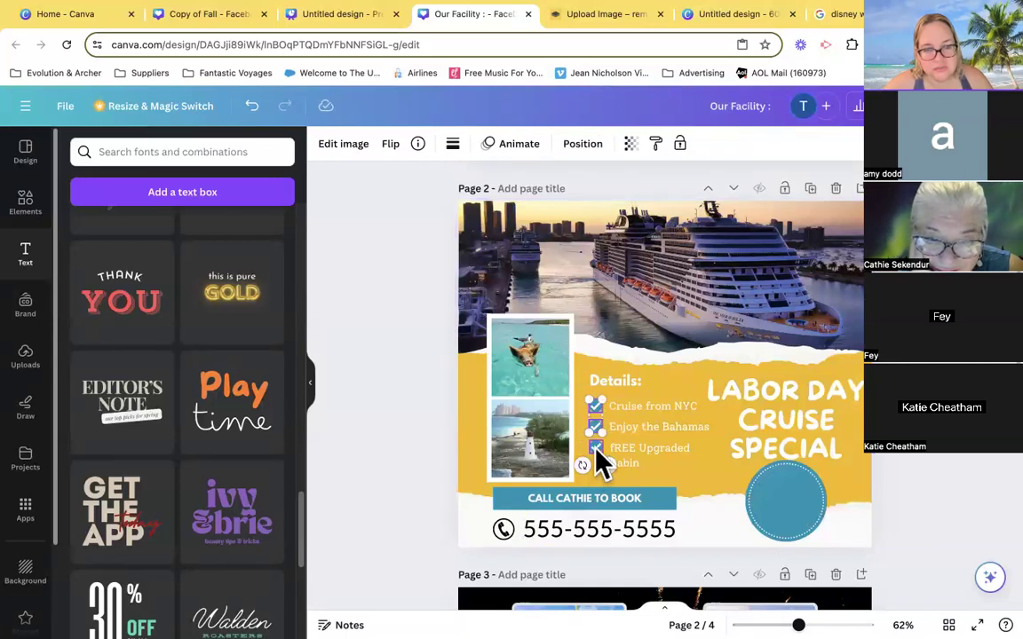
click(672, 504)
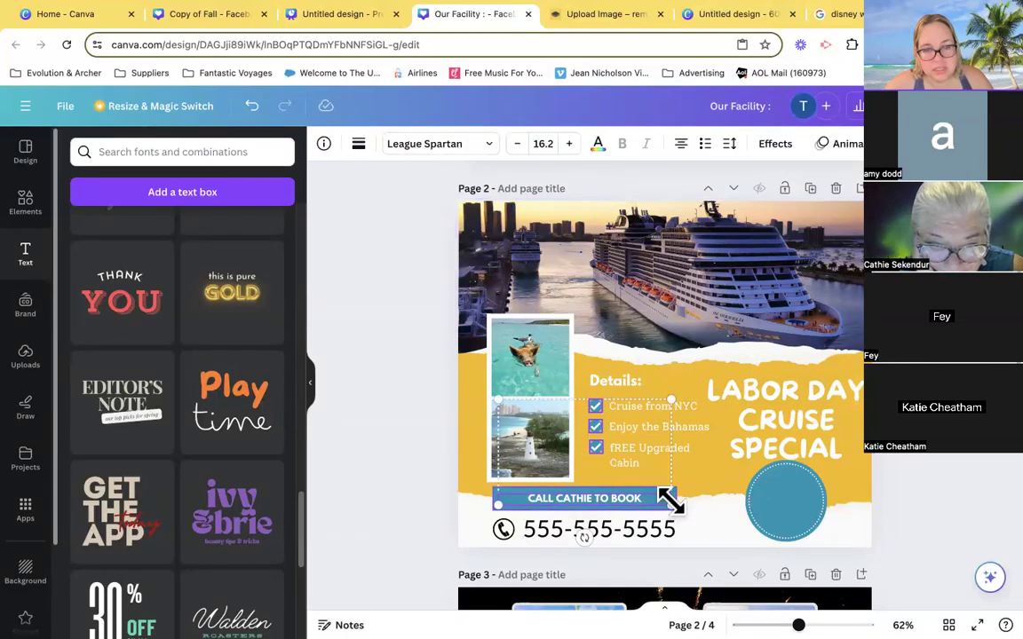
click(653, 513)
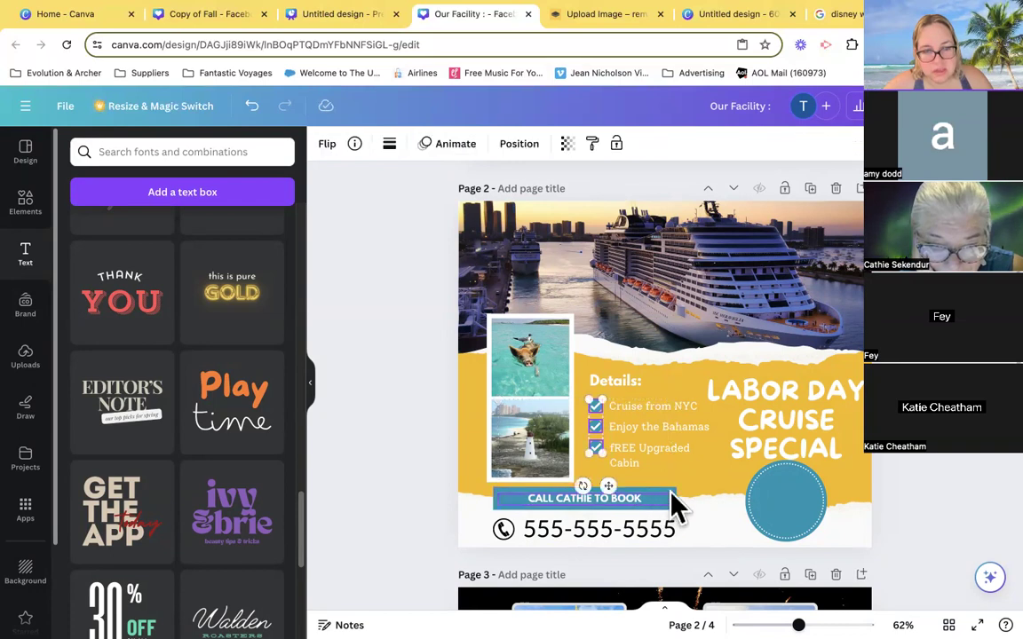
click(675, 503)
shift+click(780, 504)
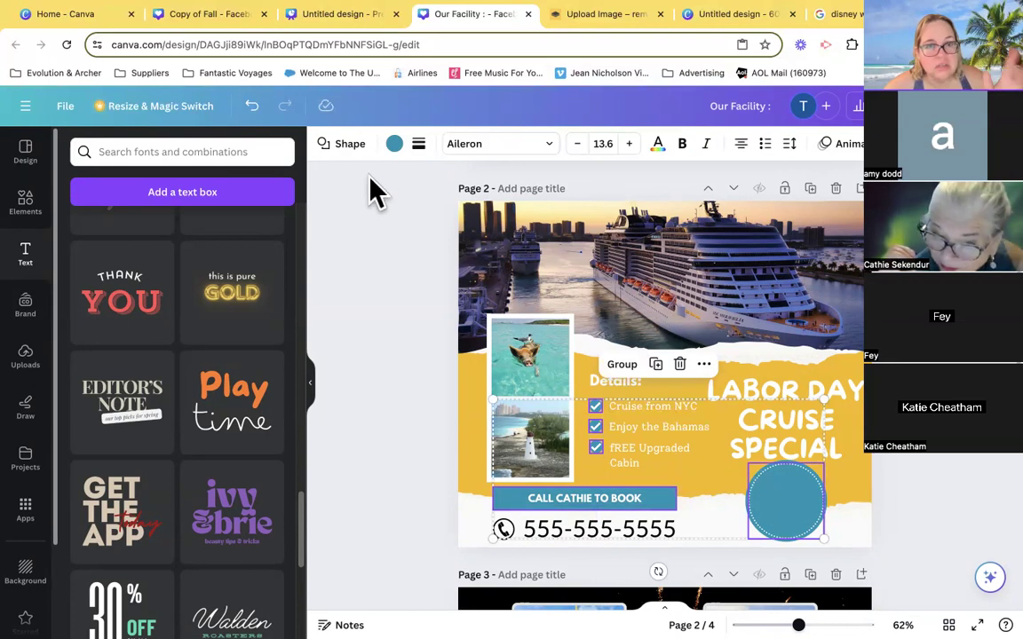
click(393, 144)
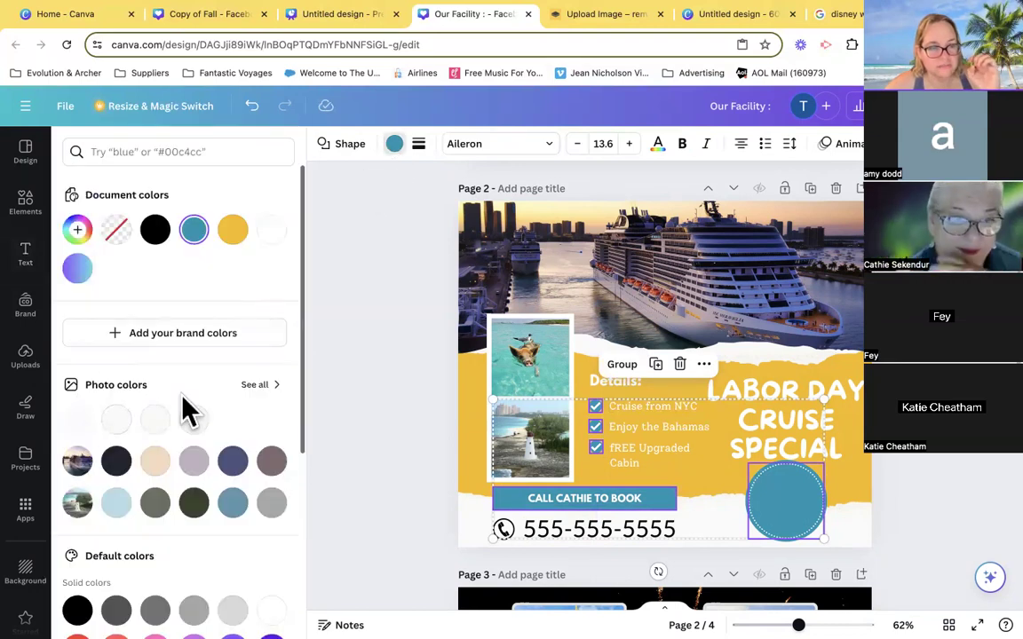
scroll(183, 409, down, 5)
scroll(177, 430, down, 2)
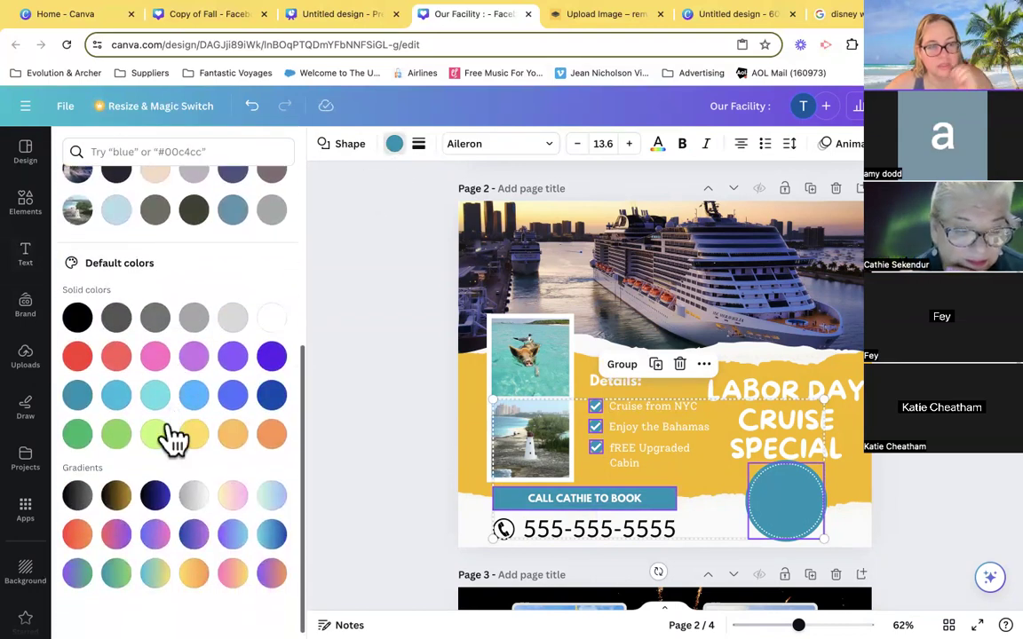
click(78, 360)
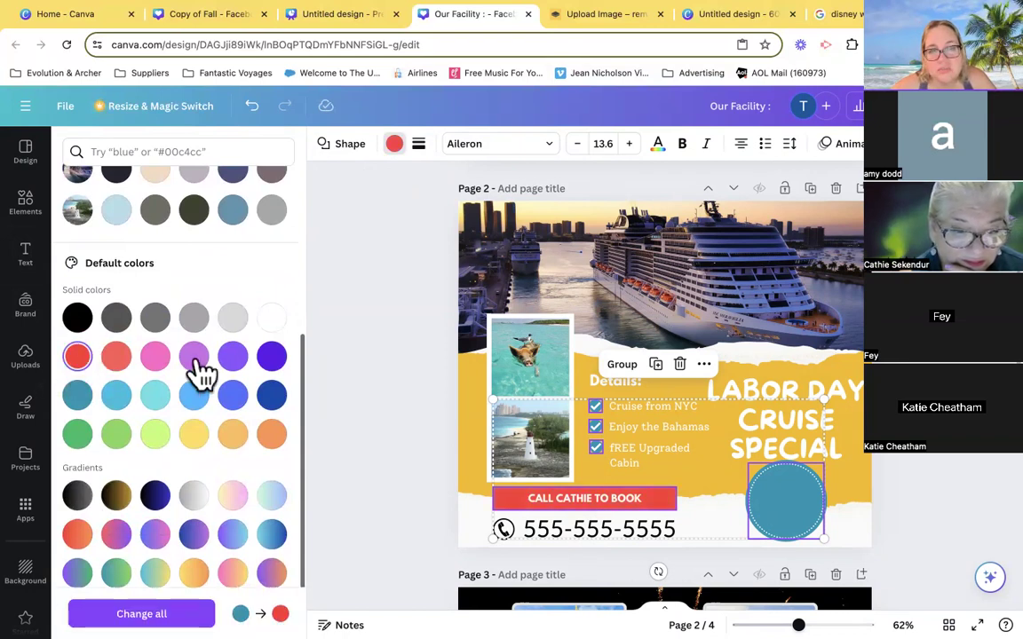
click(353, 348)
click(357, 365)
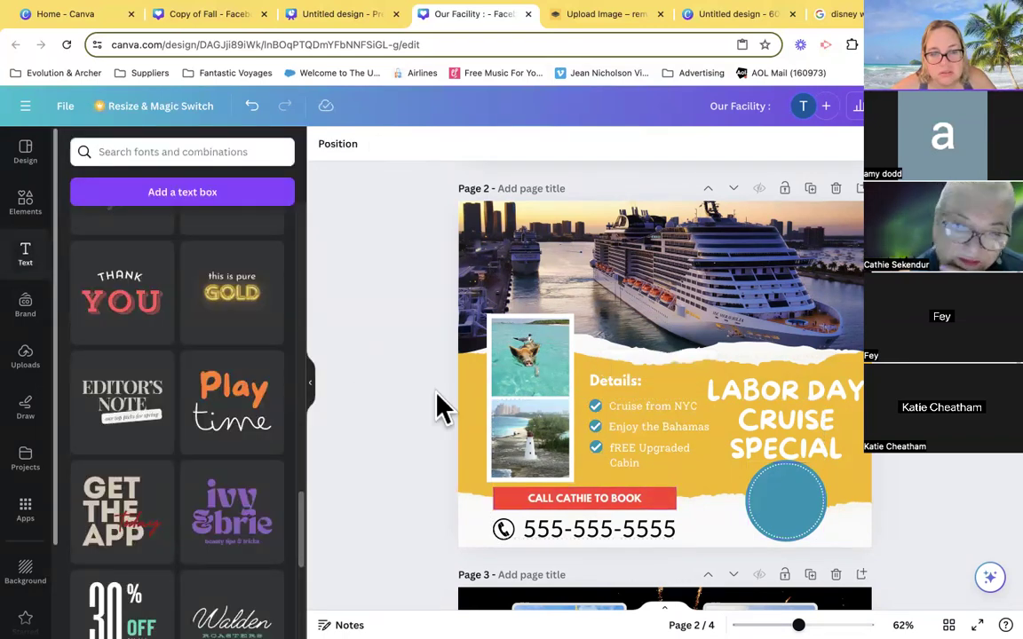
- Recolor the round badge shape on the duplicated page with the red document color
click(812, 511)
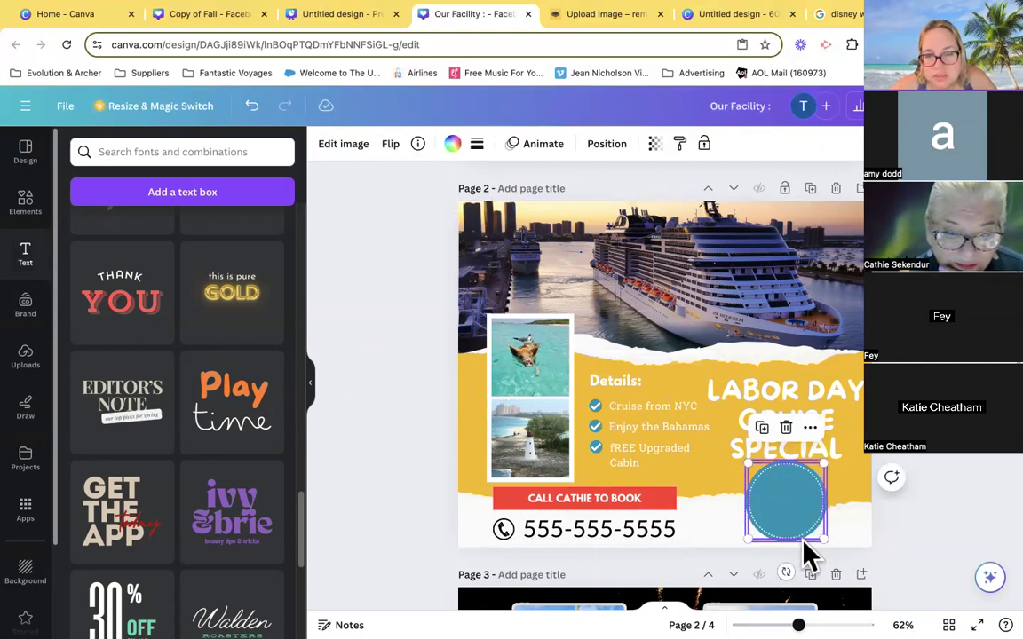
click(802, 536)
click(394, 145)
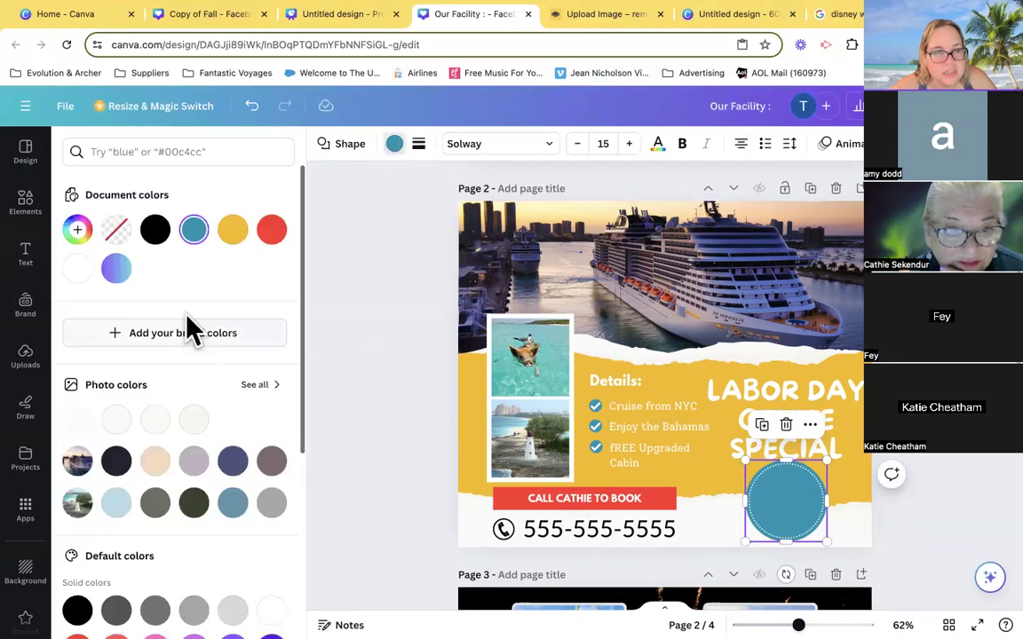
click(272, 233)
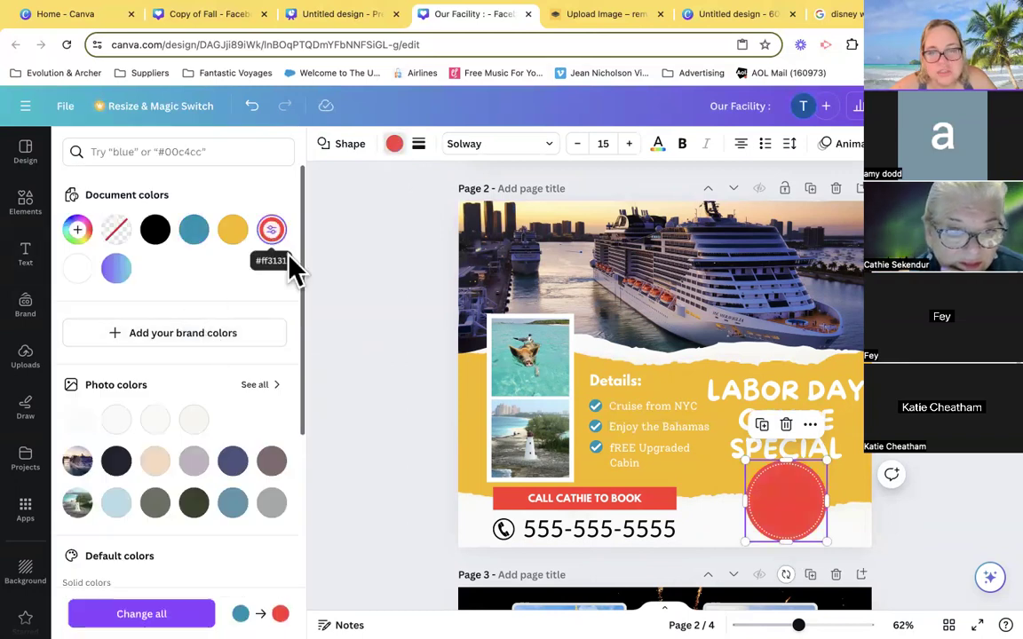
click(596, 407)
shift+click(597, 427)
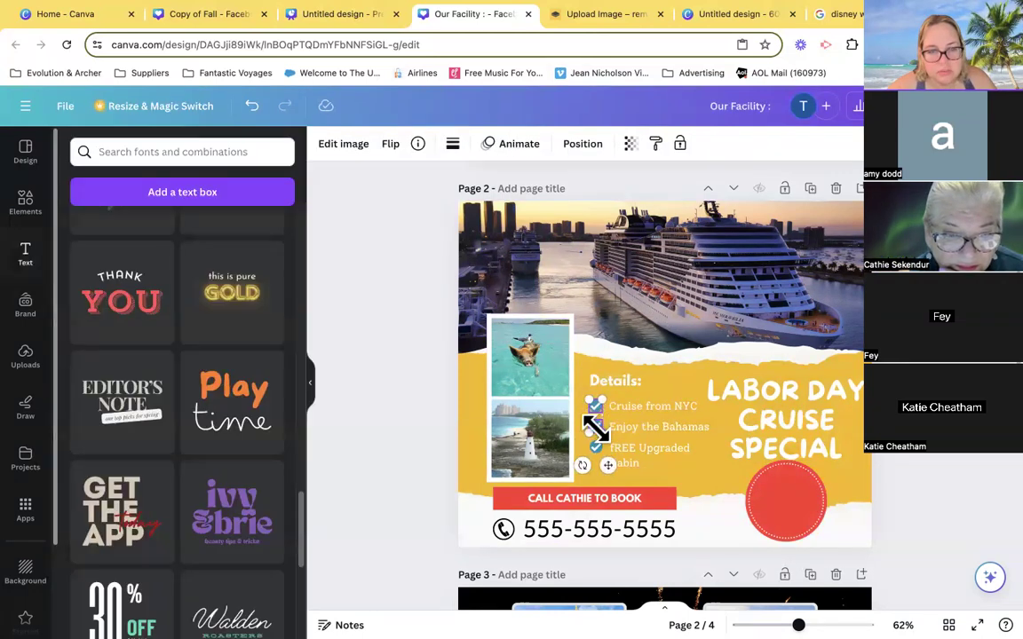
shift+click(597, 448)
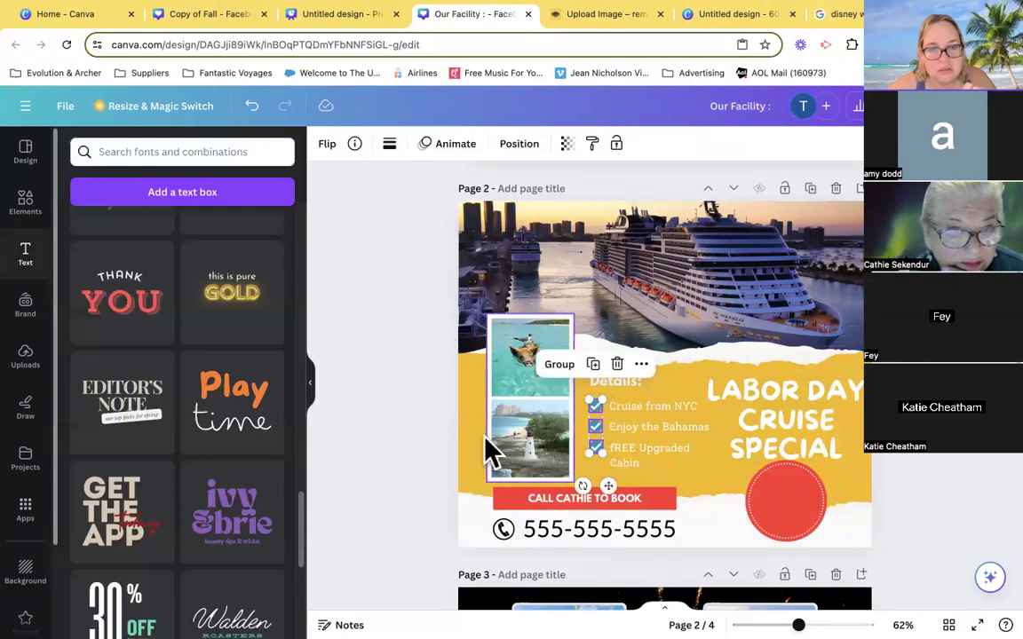
click(422, 433)
- Recolor the three check marks beside the detail lines on page 2 with the red document color
click(596, 407)
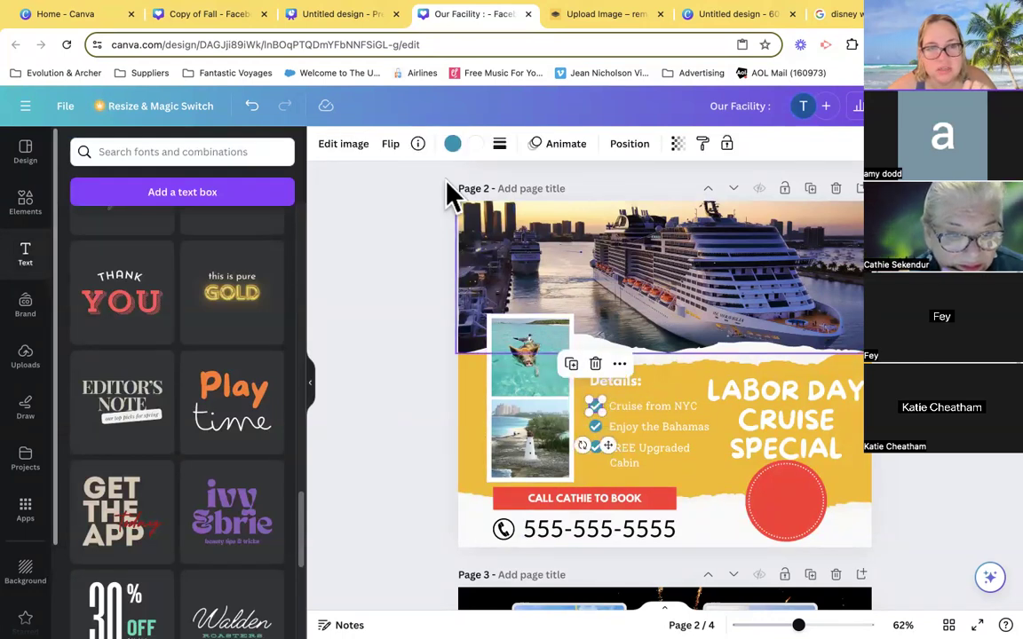
click(454, 146)
click(233, 230)
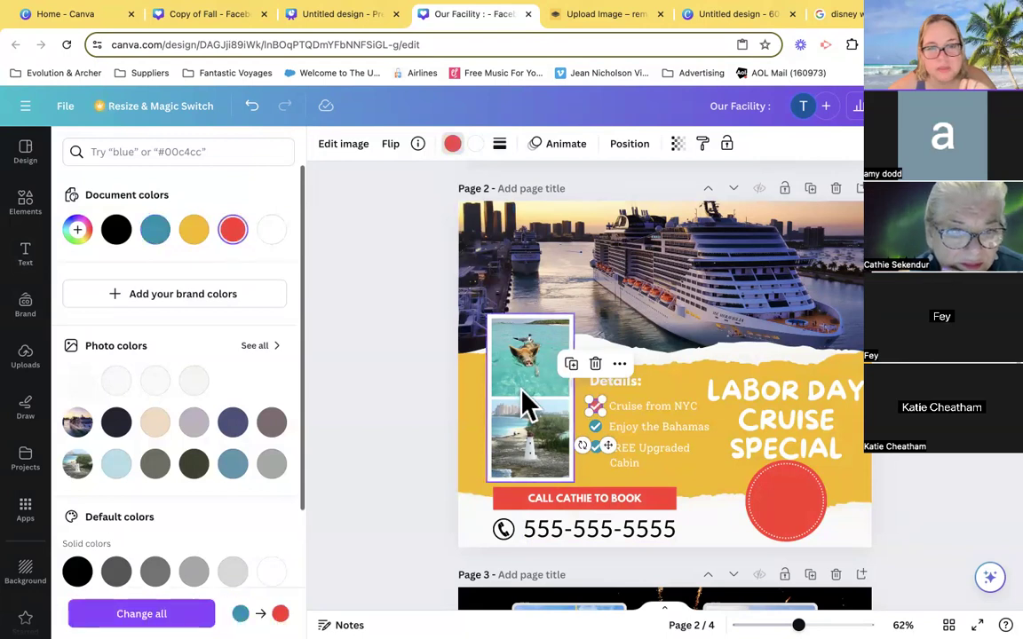
click(594, 427)
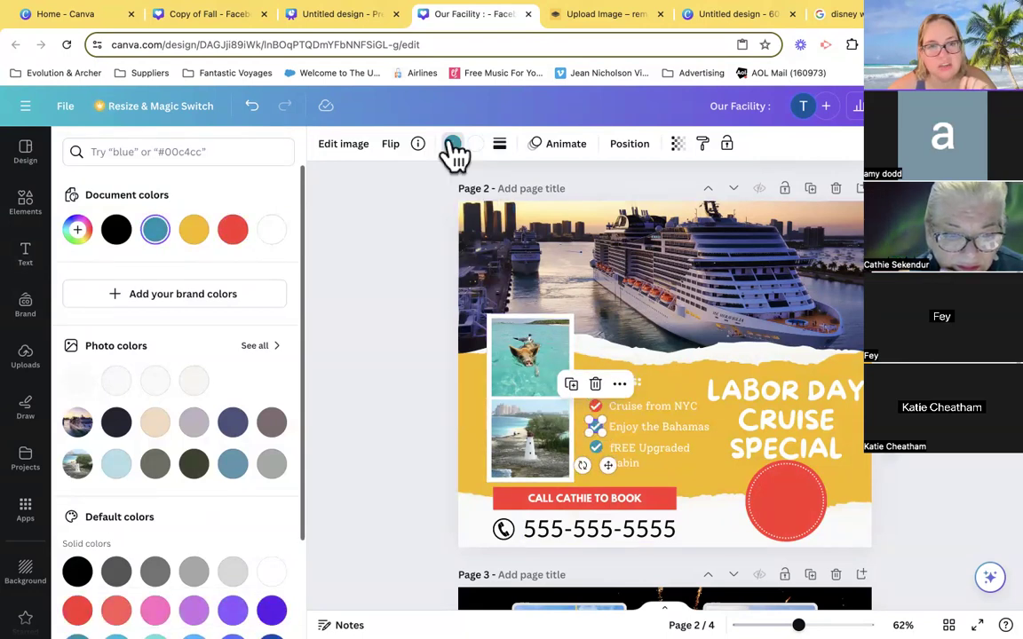
click(453, 144)
click(452, 144)
click(233, 231)
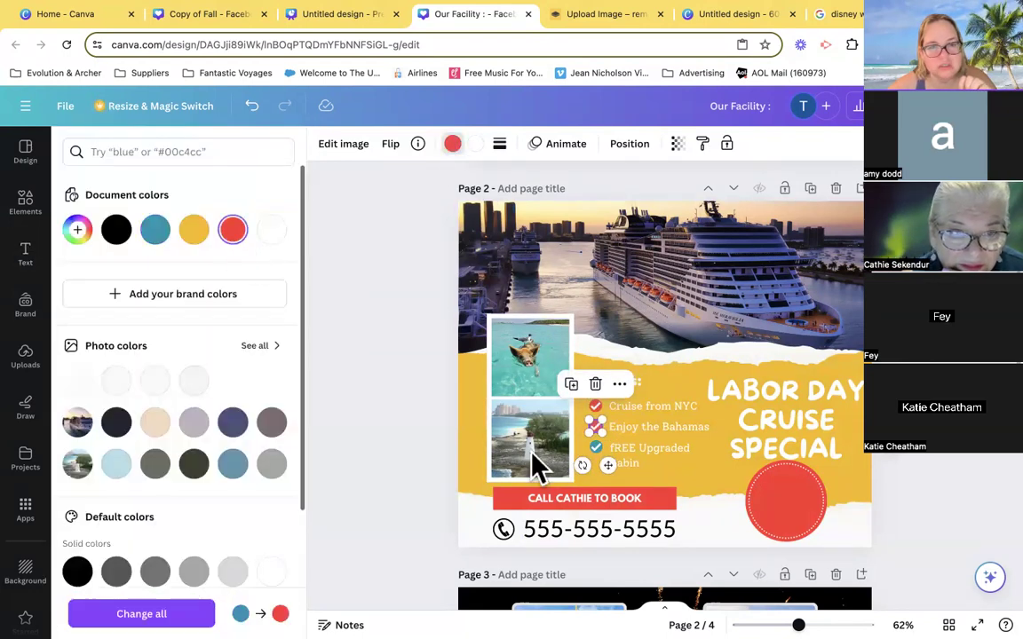
click(593, 449)
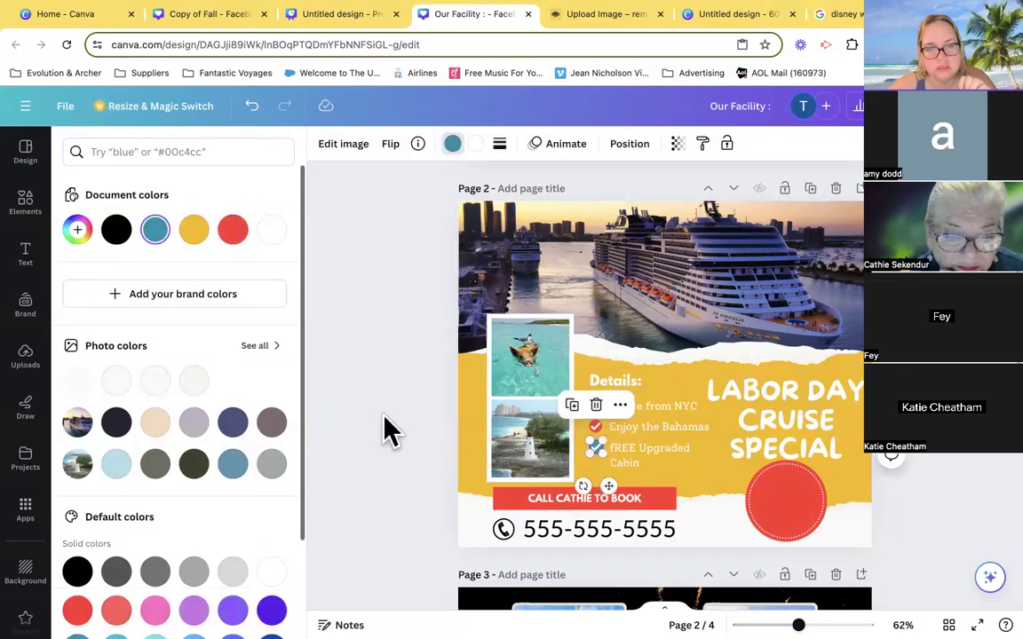
click(233, 233)
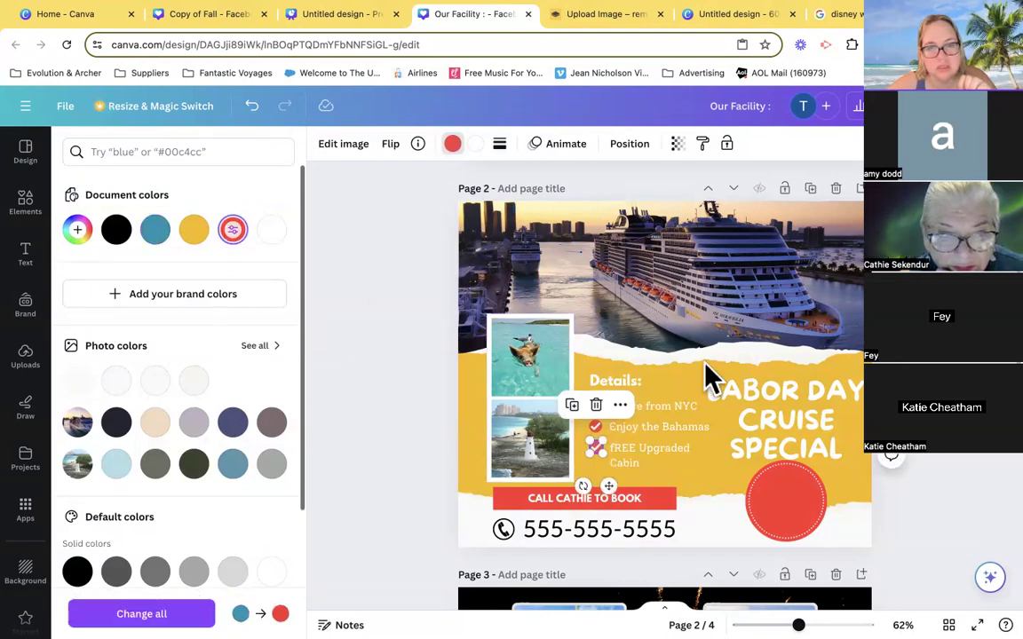
- Change the "Labor Day Cruise Special" title on page 2 to the default solid Royal blue #5271ff
click(767, 420)
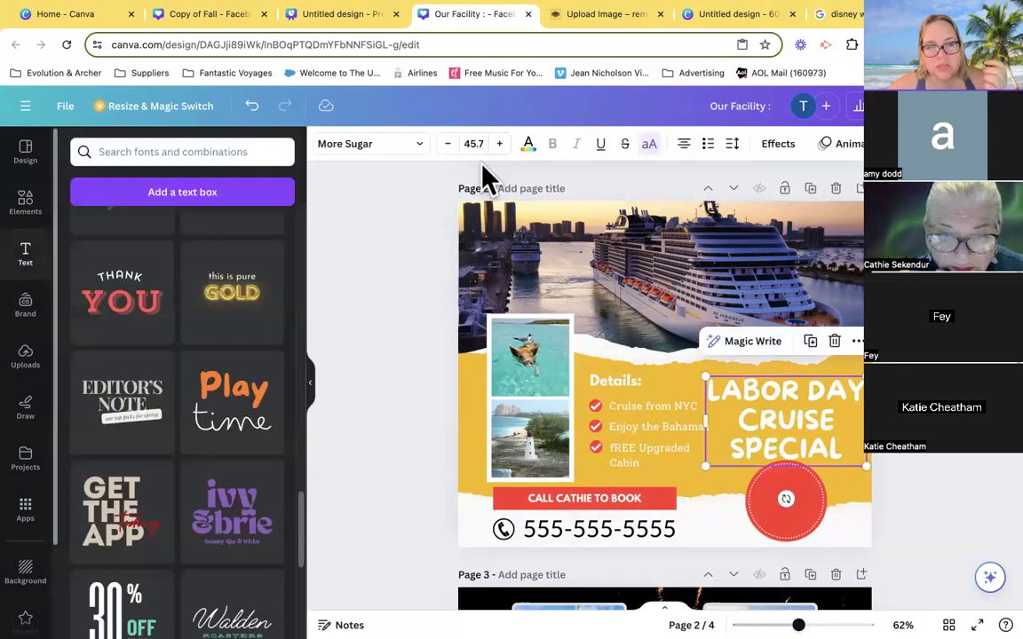
click(803, 444)
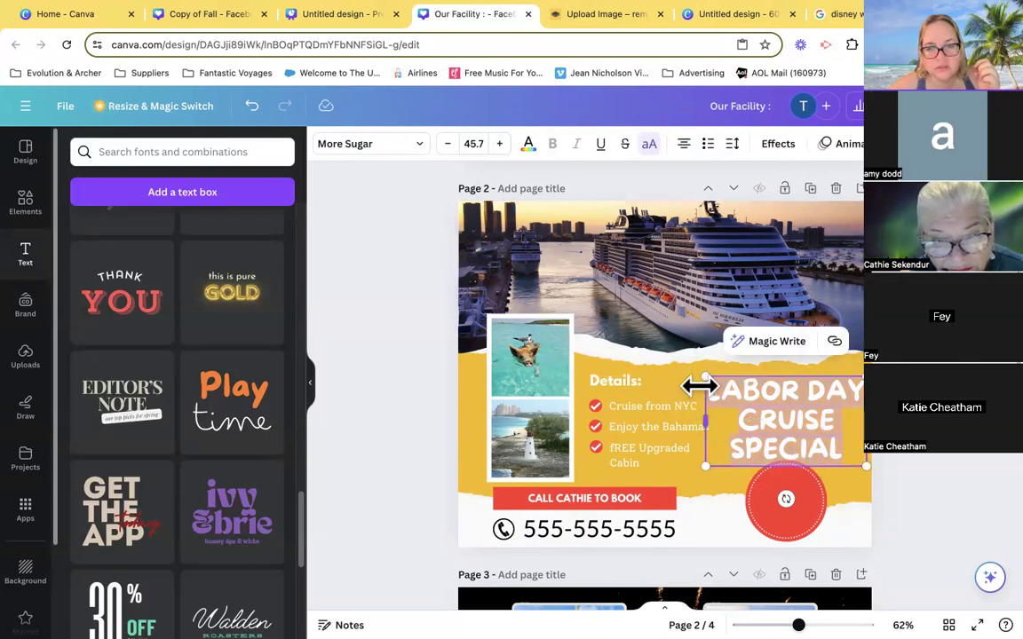
click(529, 147)
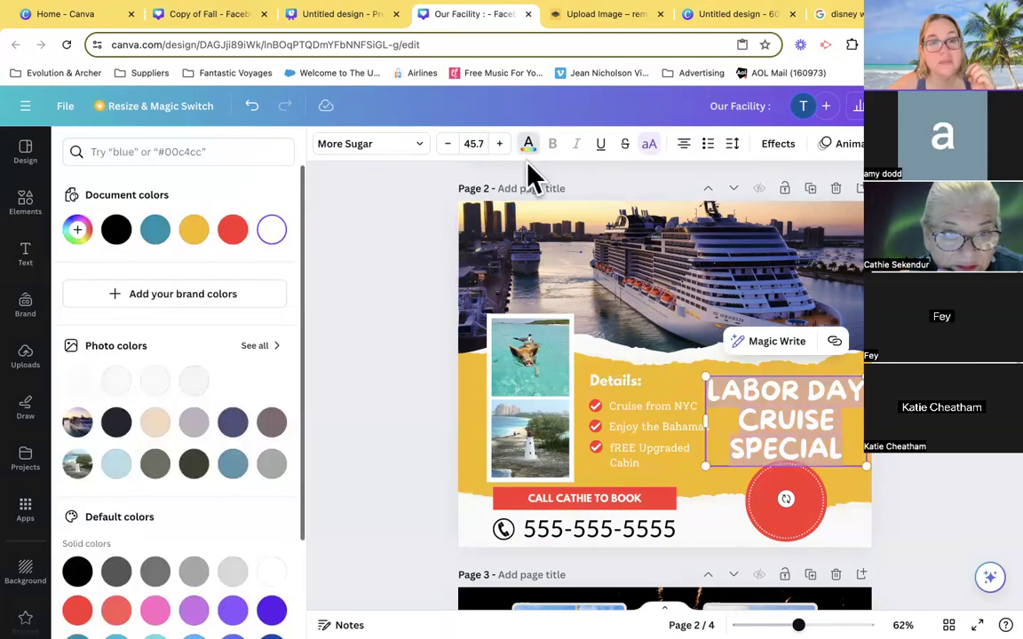
click(531, 158)
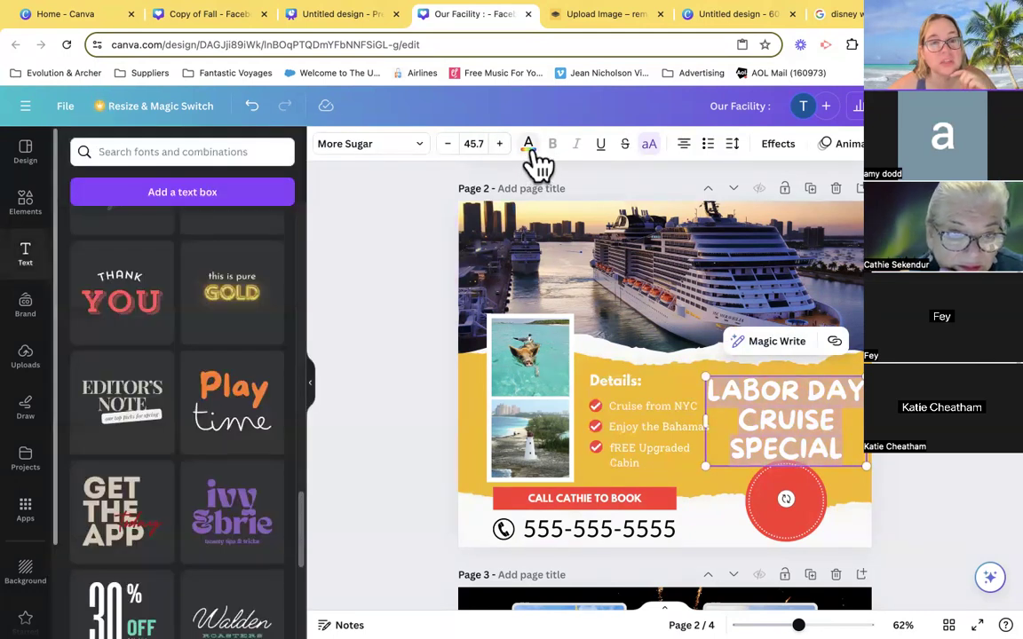
click(536, 156)
scroll(160, 400, down, 2)
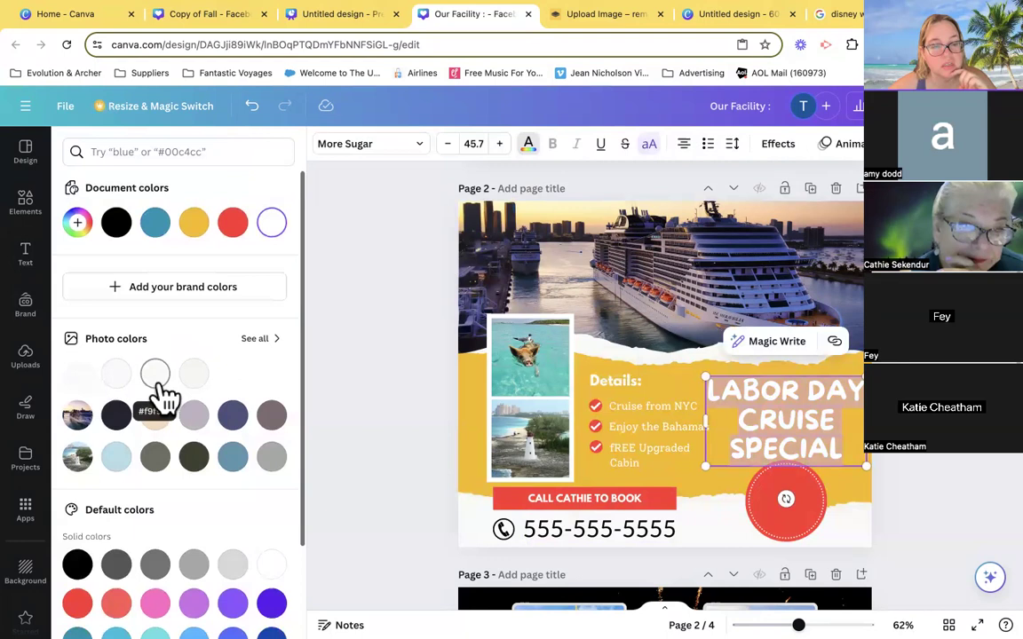
scroll(160, 400, down, 1)
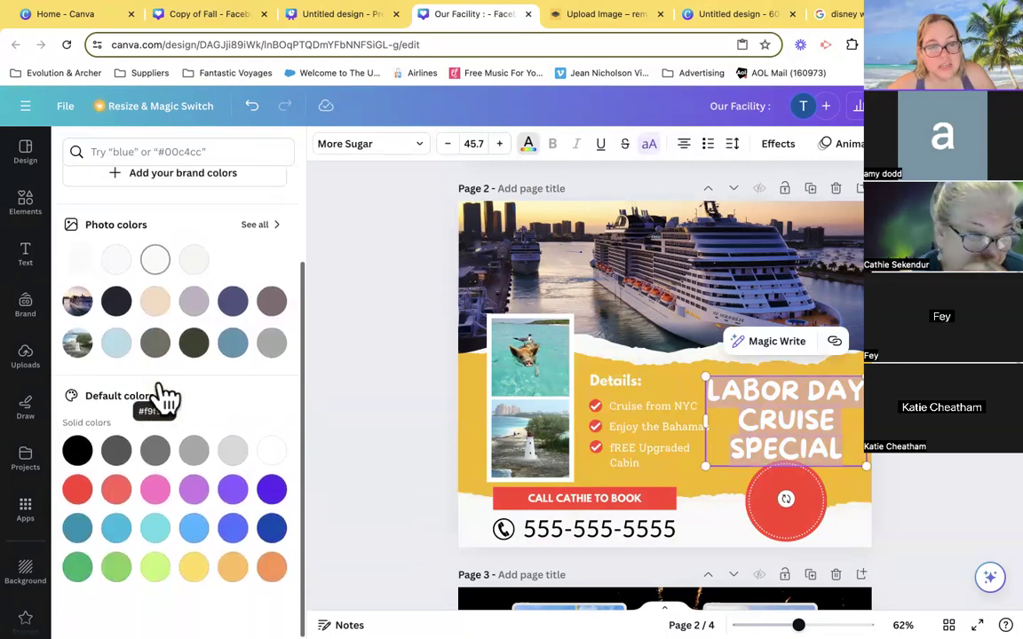
click(235, 529)
scroll(664, 400, down, 2)
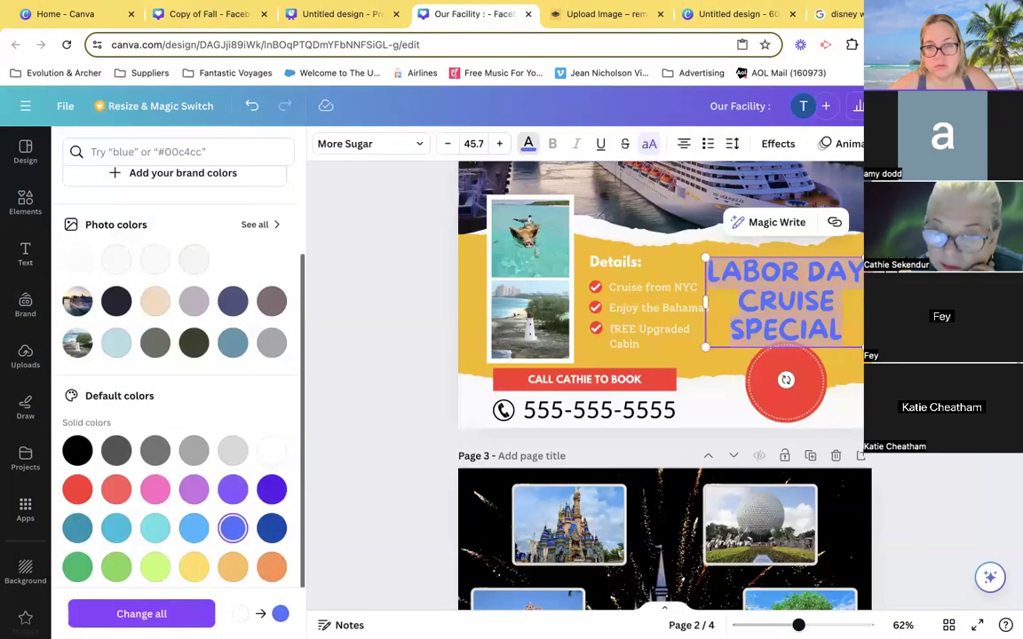
click(25, 253)
- Recolor the "Details:" heading on page 2 with the royal blue document color
click(621, 263)
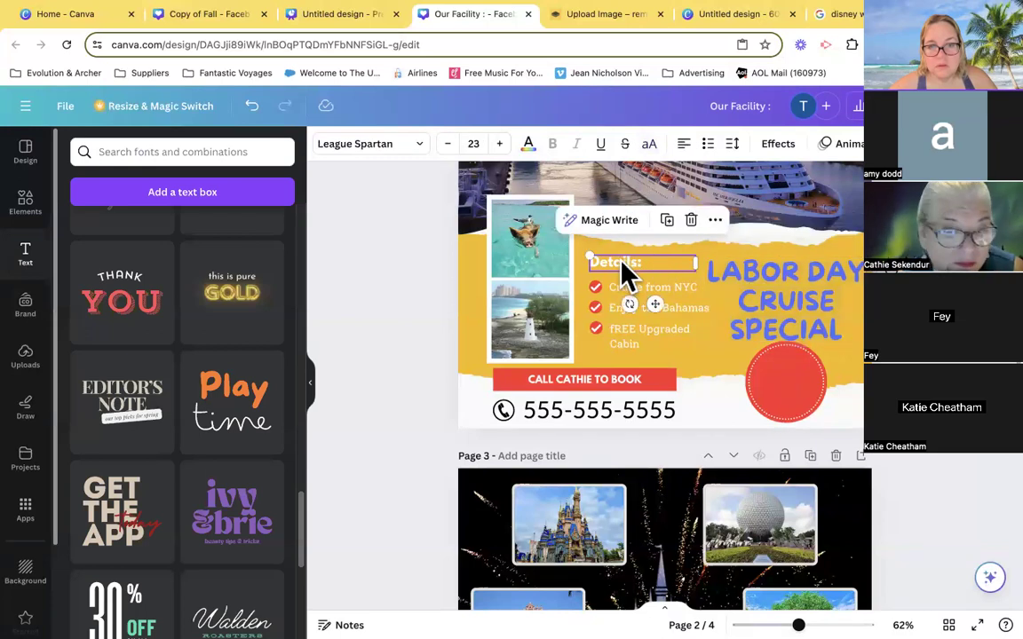
click(529, 143)
click(195, 233)
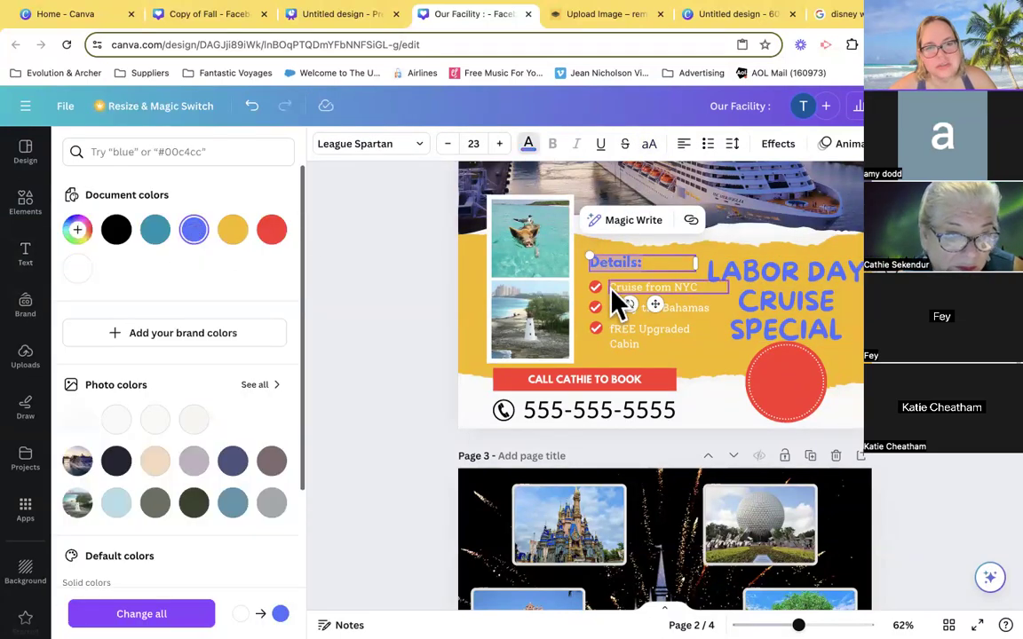
- Recolor the three detail lines under the heading, from the NYC cruise to the upgraded cabin, with royal blue #5271ff
click(646, 294)
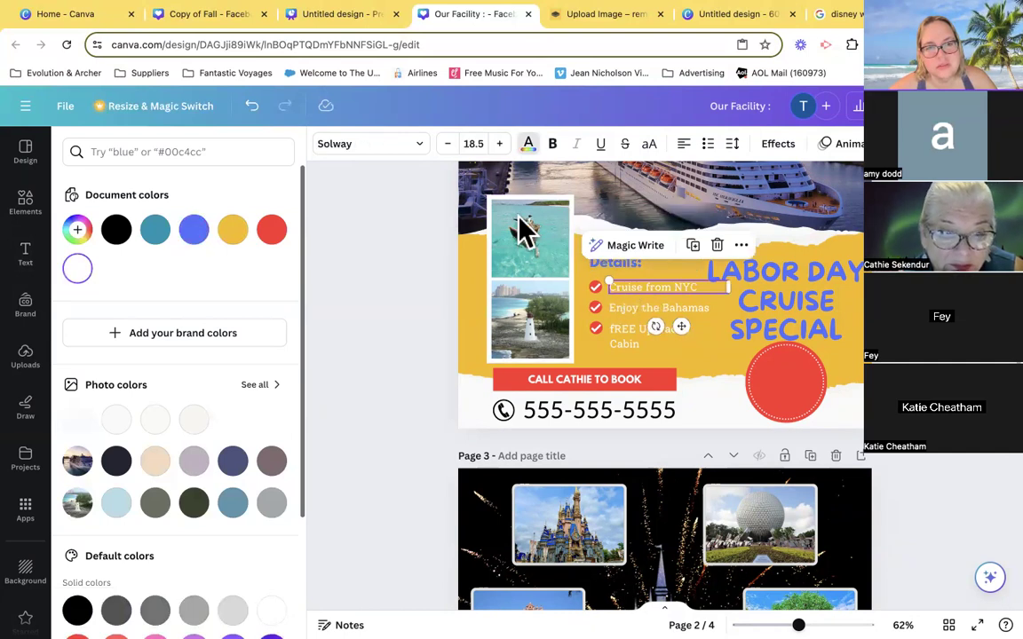
click(529, 144)
click(530, 144)
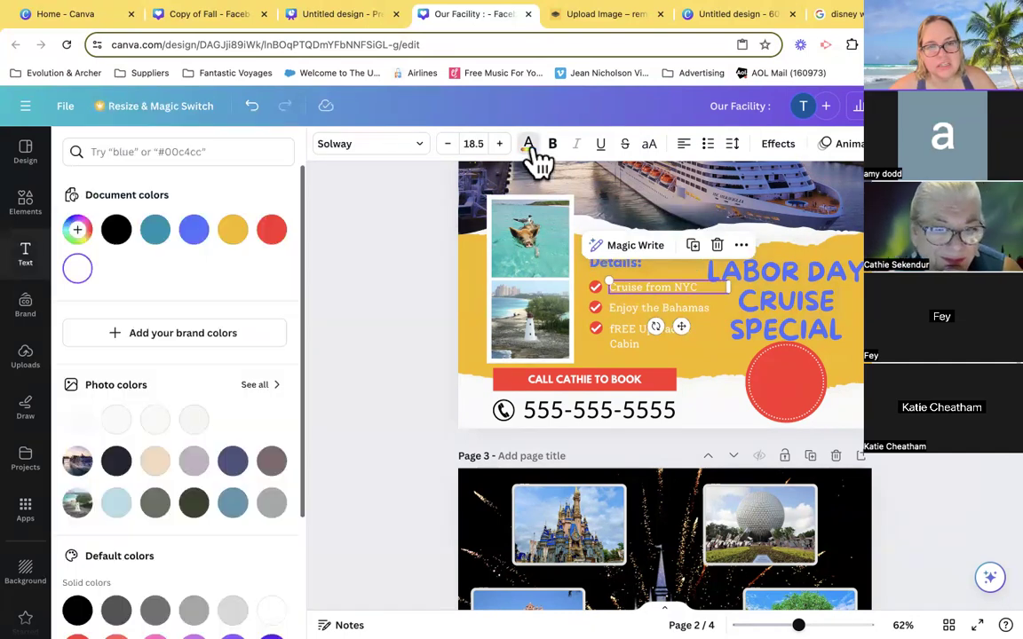
click(196, 233)
click(647, 309)
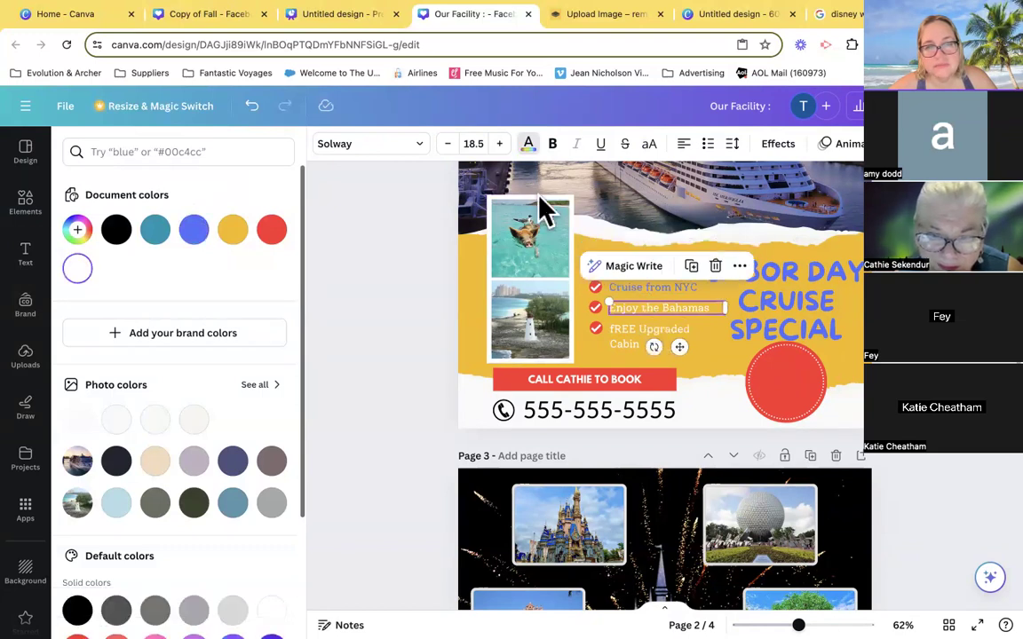
click(194, 233)
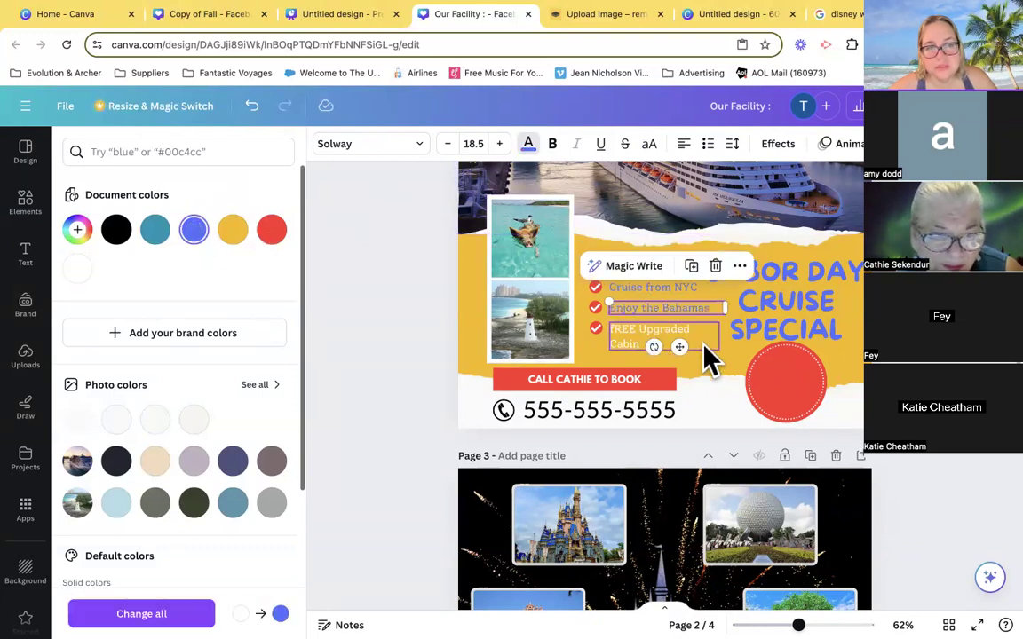
click(606, 340)
click(195, 233)
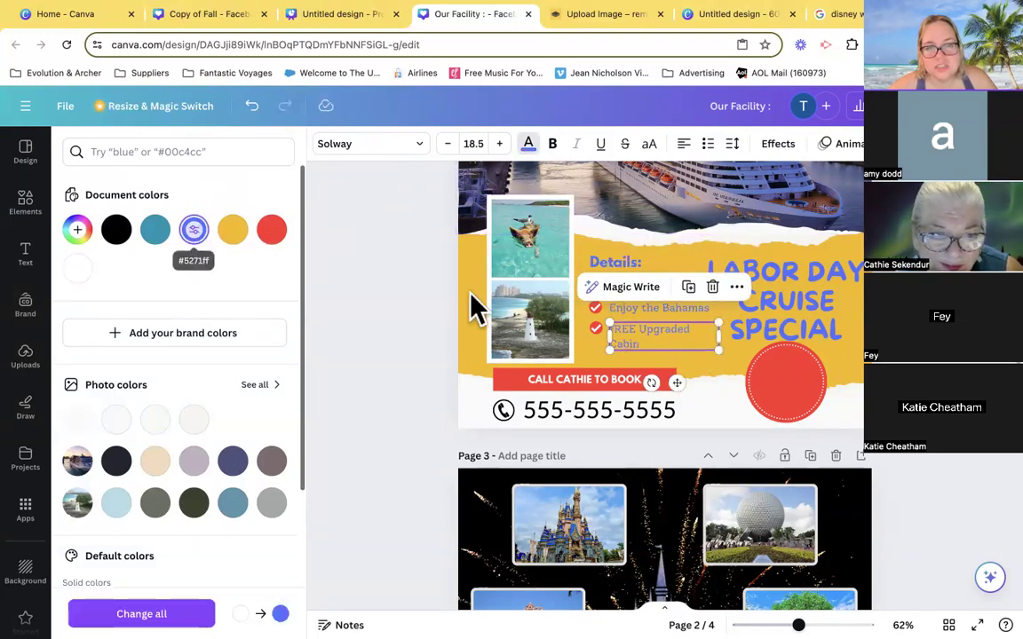
click(766, 396)
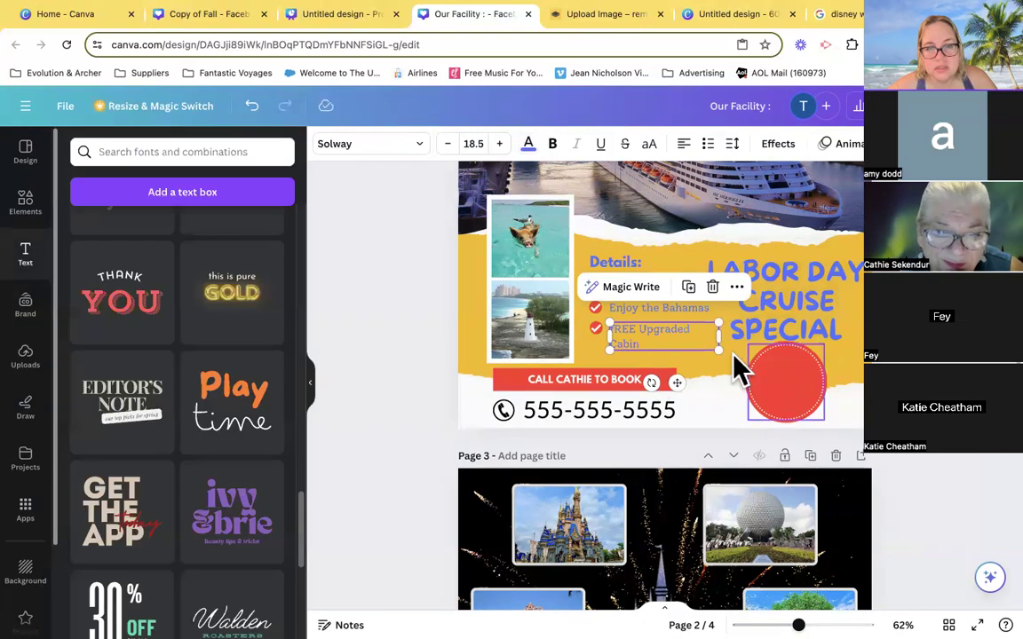
click(427, 292)
- Make the three detail lines on page 2 bold
click(672, 292)
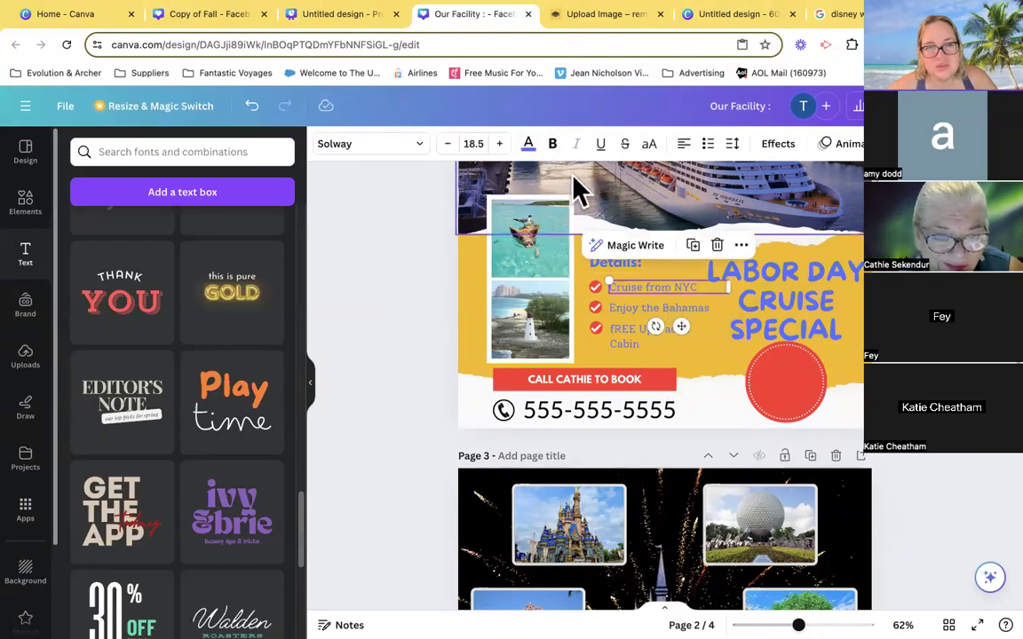
click(552, 146)
click(648, 309)
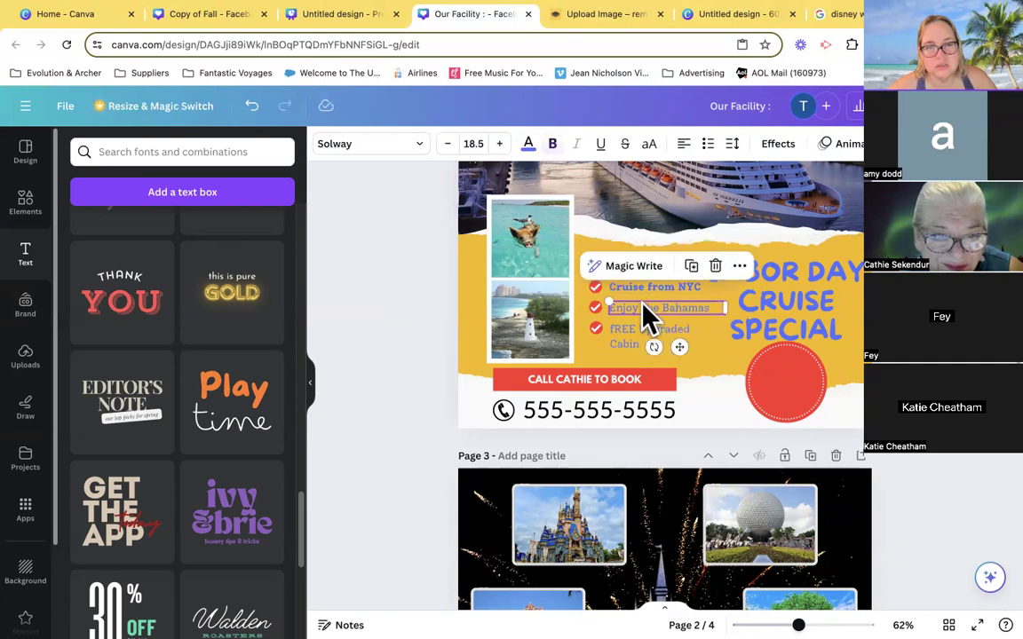
click(552, 146)
click(651, 336)
click(552, 144)
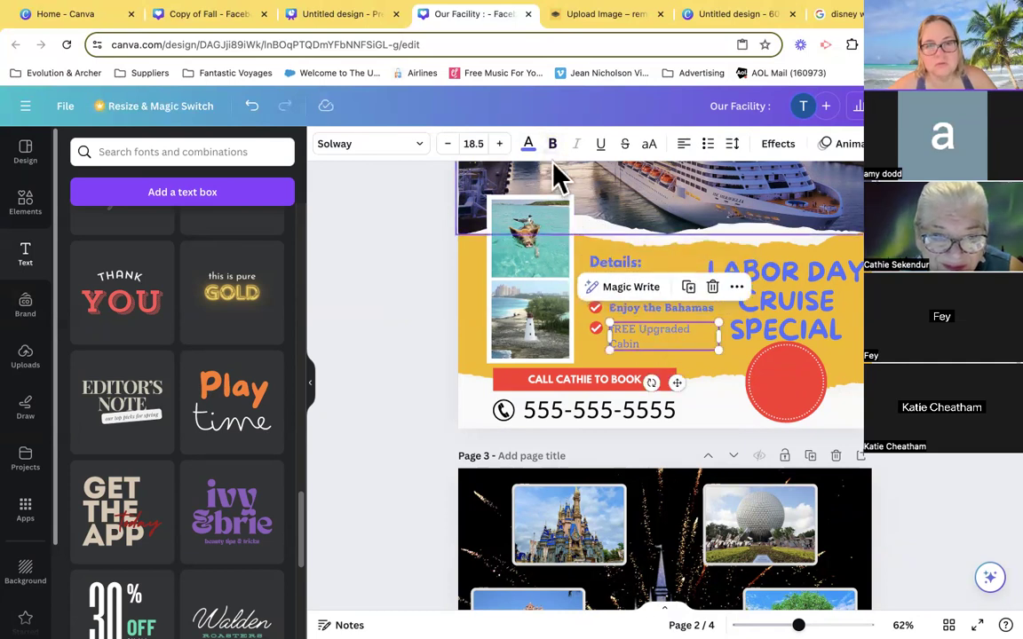
key(Escape)
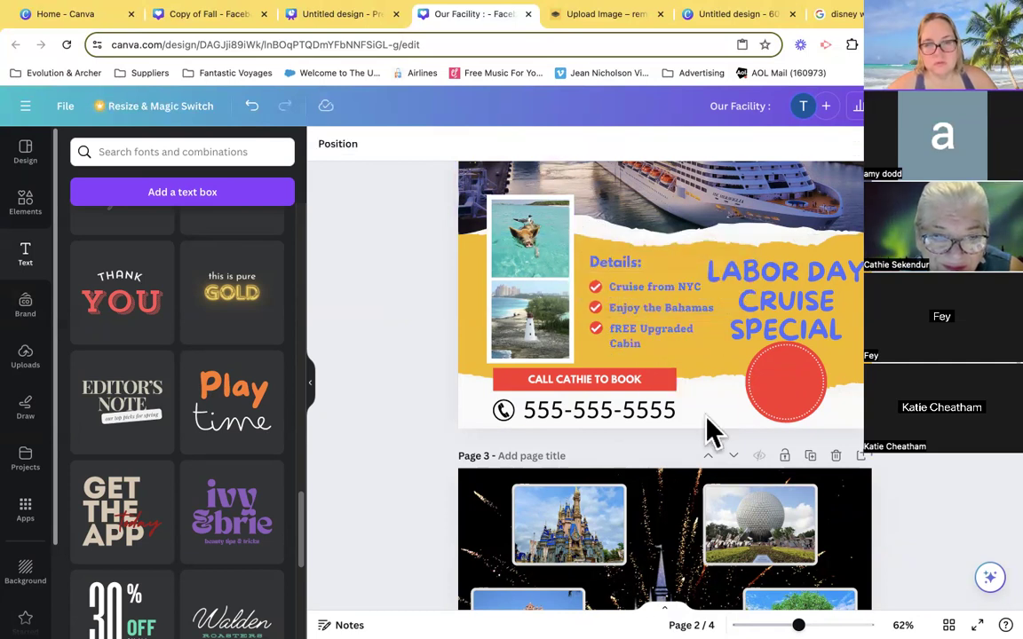
- Make the placeholder phone number on page 2 bold and royal blue, and recolor its phone icon to match
click(612, 412)
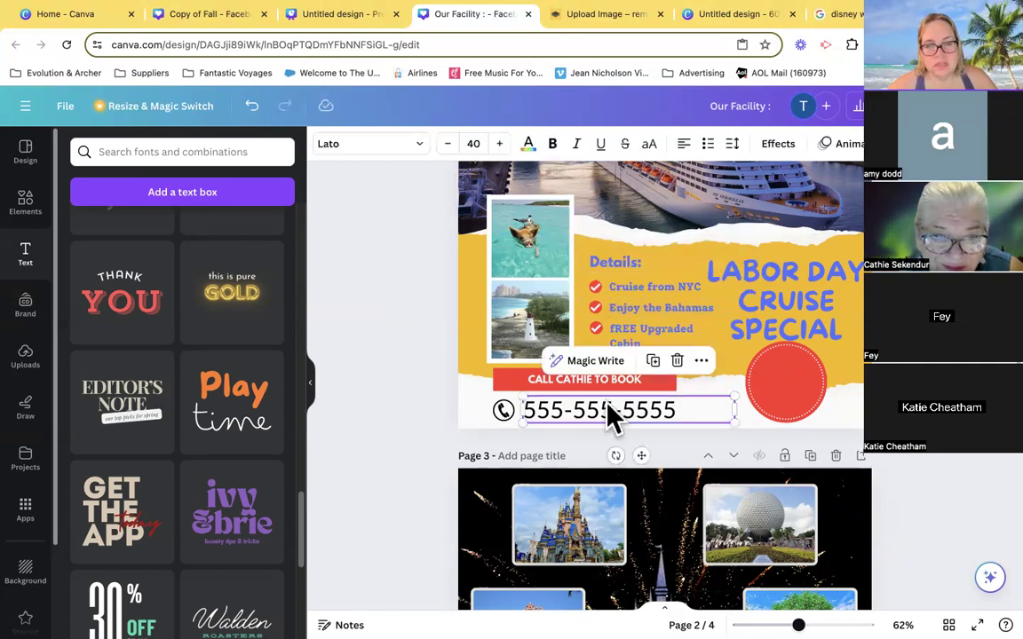
click(527, 144)
click(193, 229)
click(552, 144)
click(497, 407)
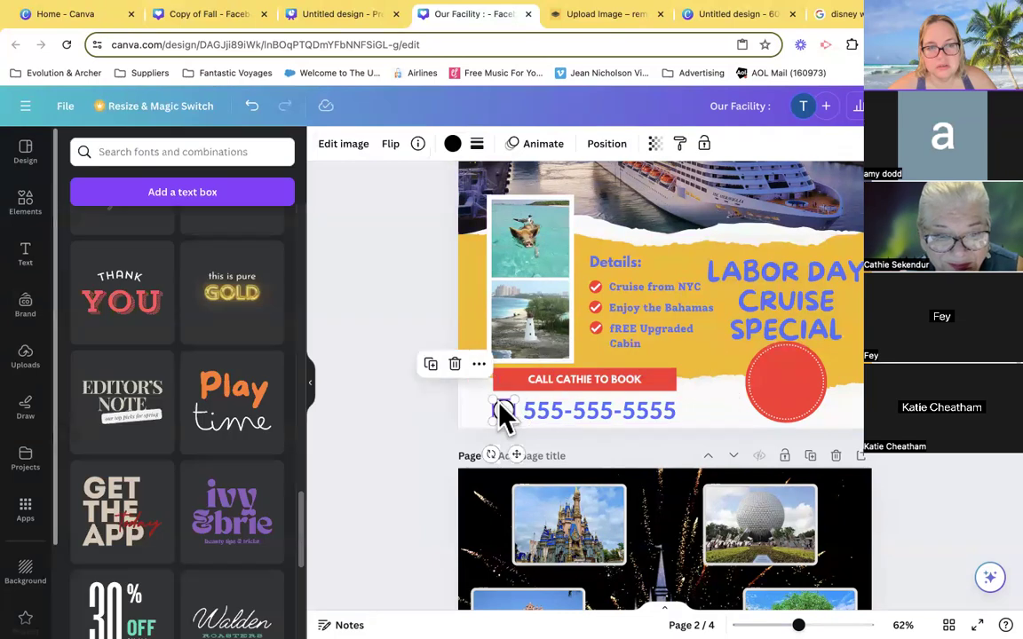
click(452, 144)
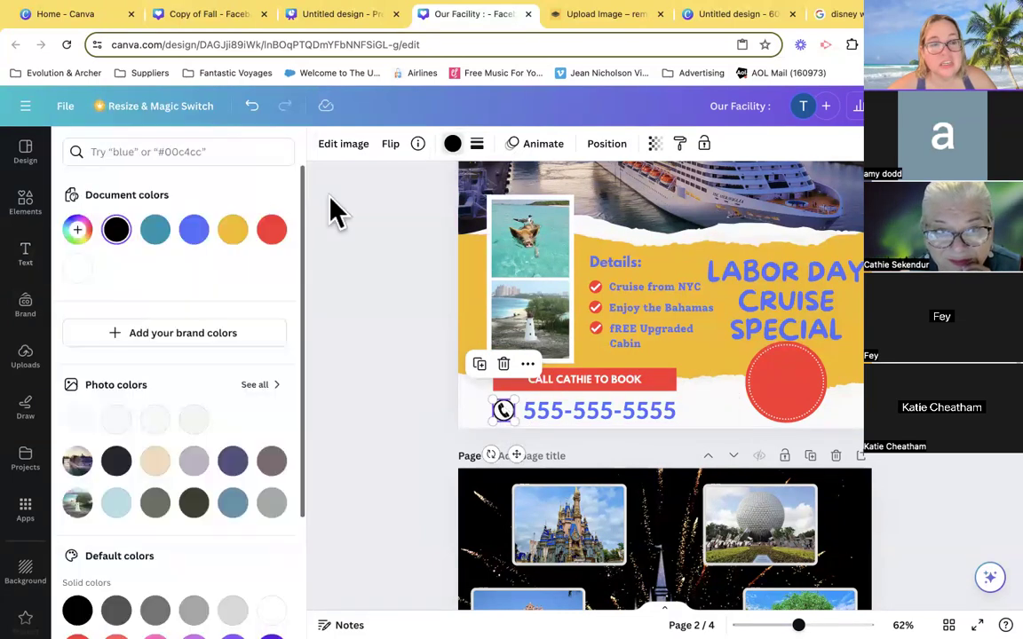
click(193, 233)
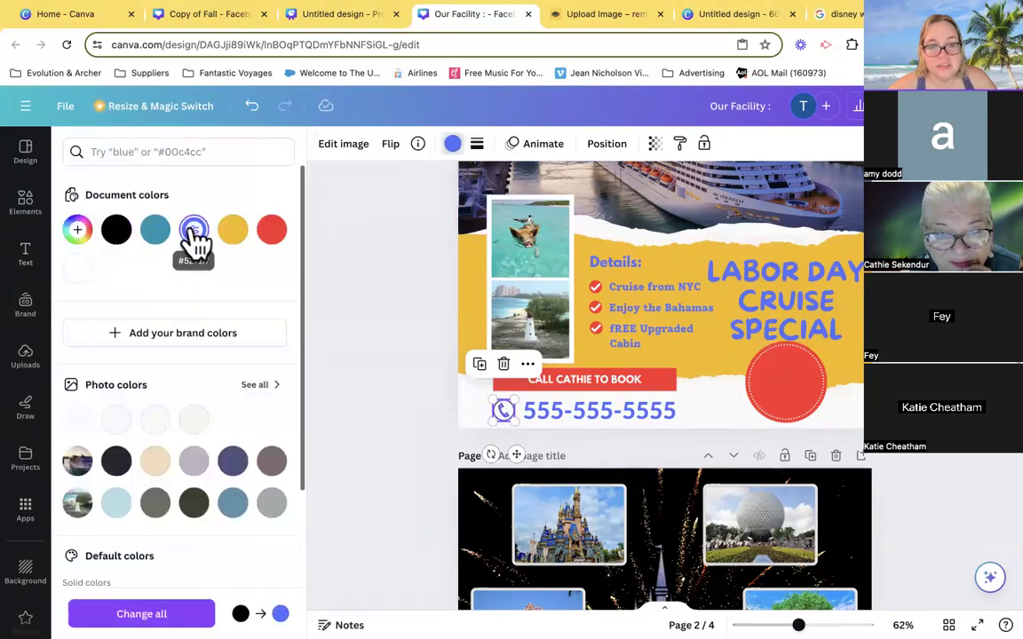
- Recolor the text in the red call-to-book banner on page 2 with the royal blue document color
click(587, 390)
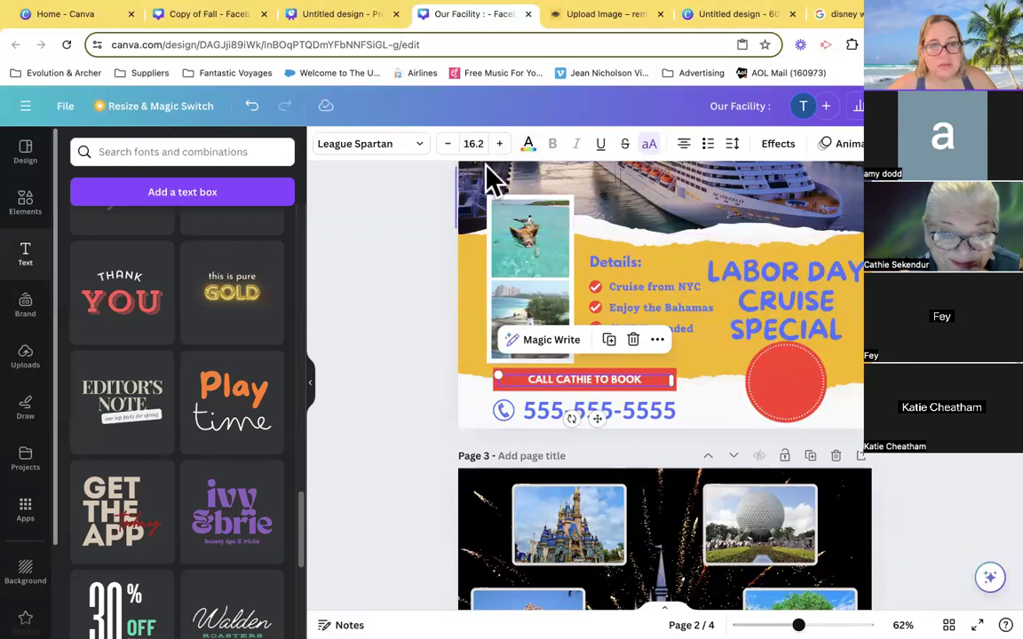
click(528, 147)
click(196, 233)
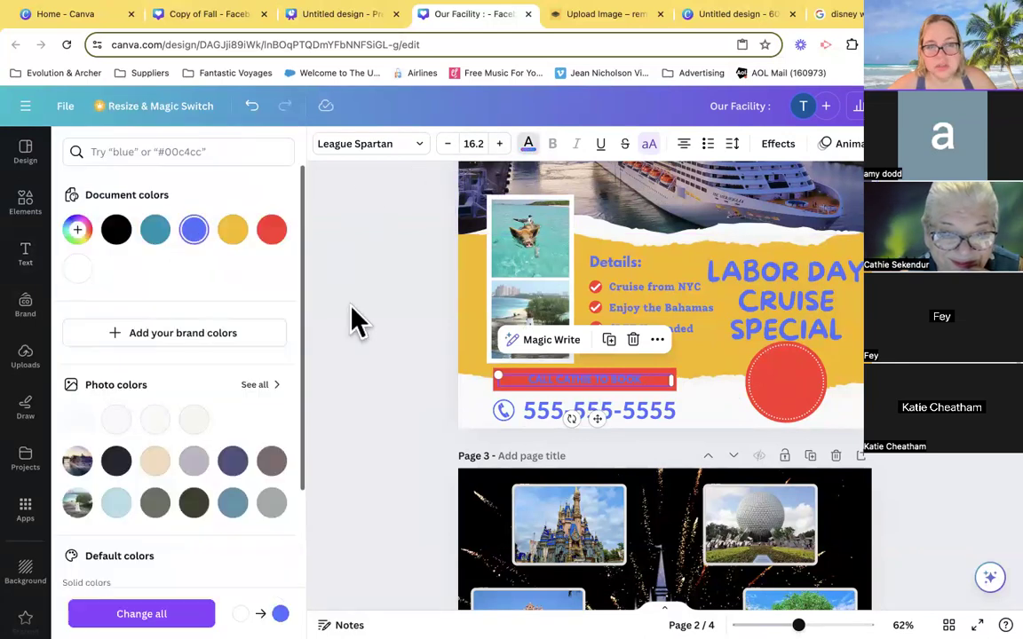
key(Escape)
key(Escape)
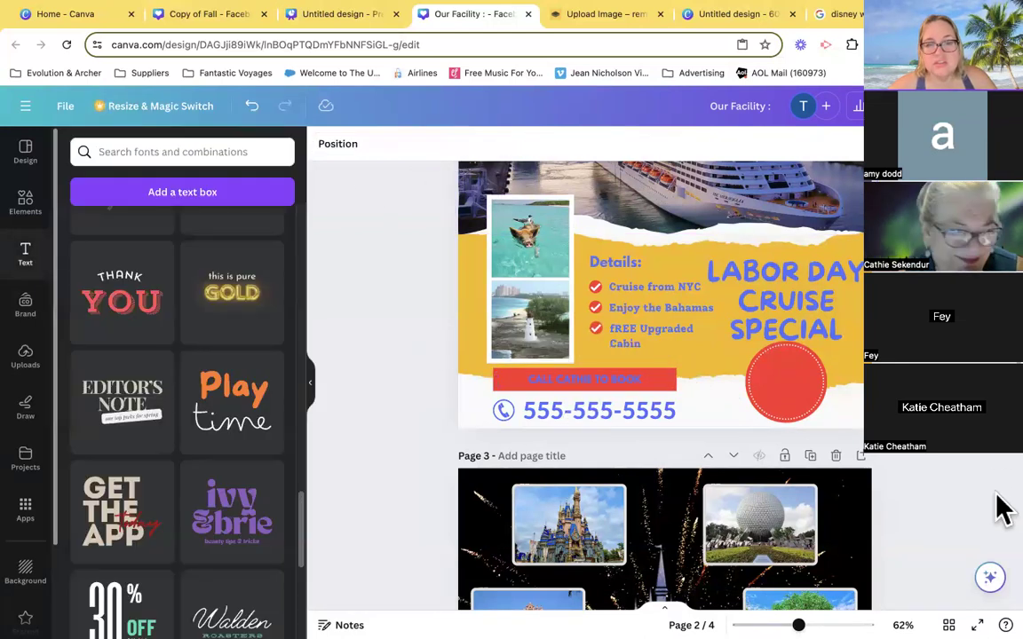
scroll(1003, 460, up, 5)
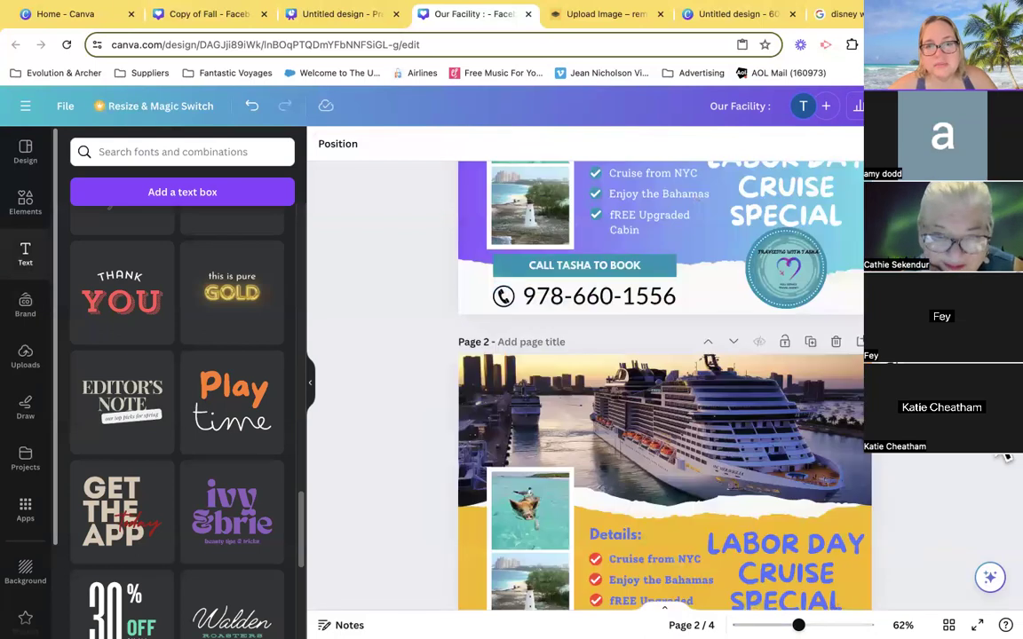
scroll(996, 516, down, 2)
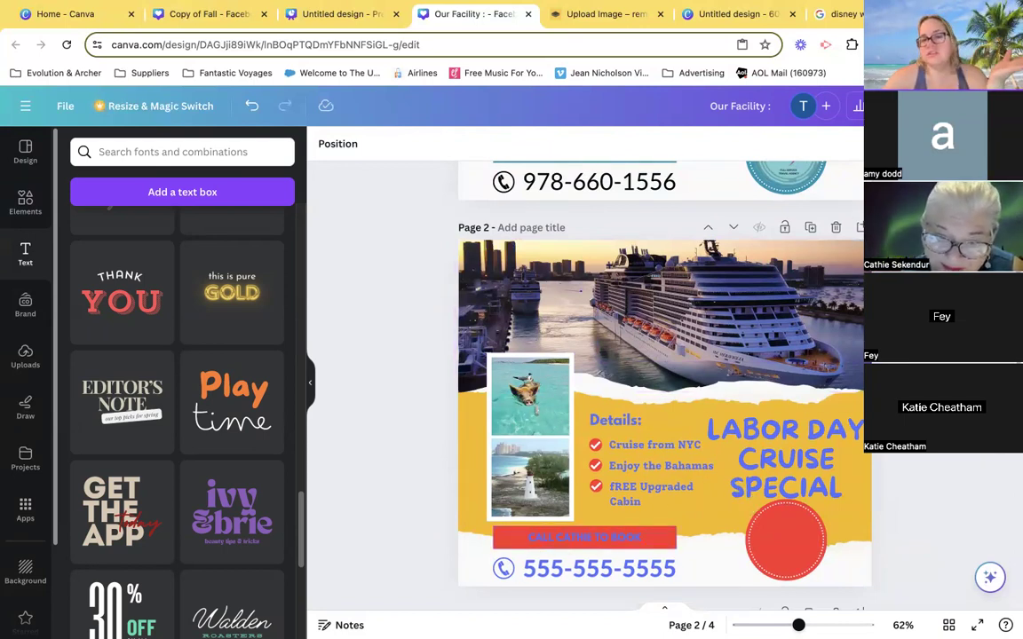
scroll(854, 331, up, 4)
scroll(854, 331, up, 2)
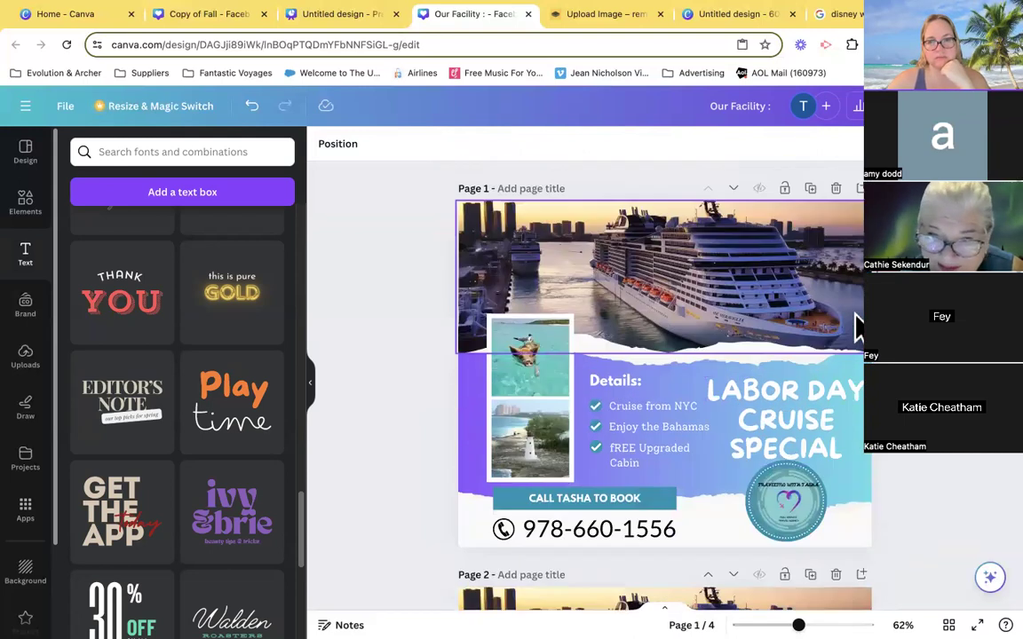
scroll(854, 326, down, 4)
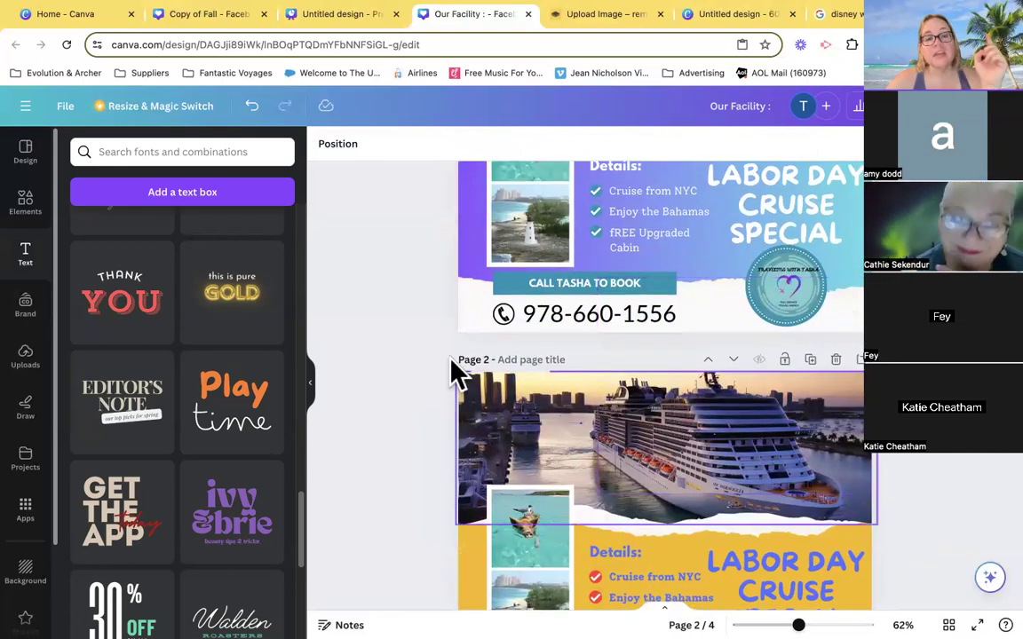
scroll(408, 329, up, 1)
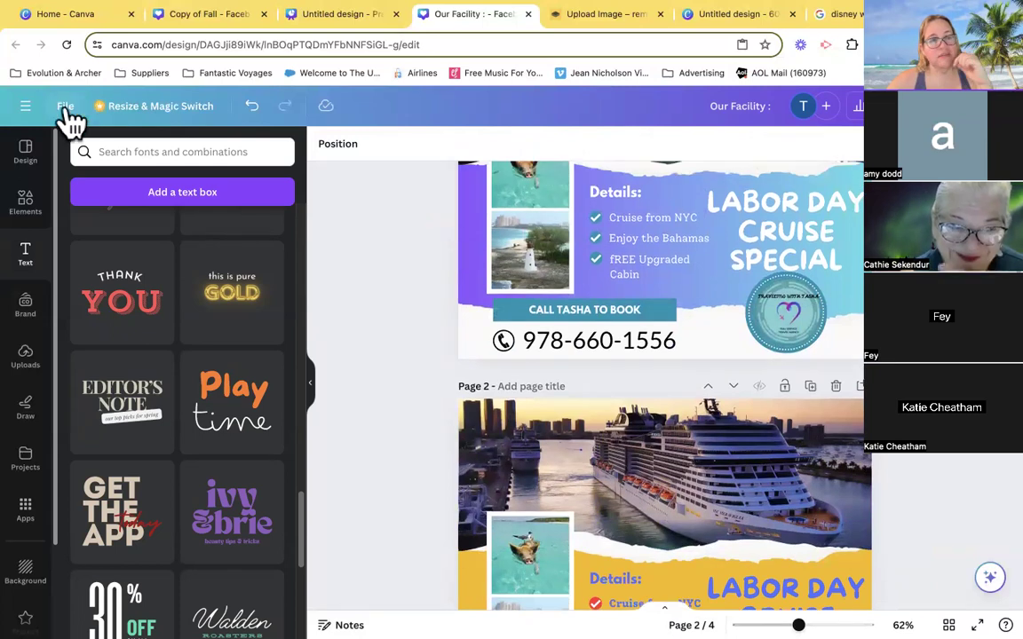
click(65, 105)
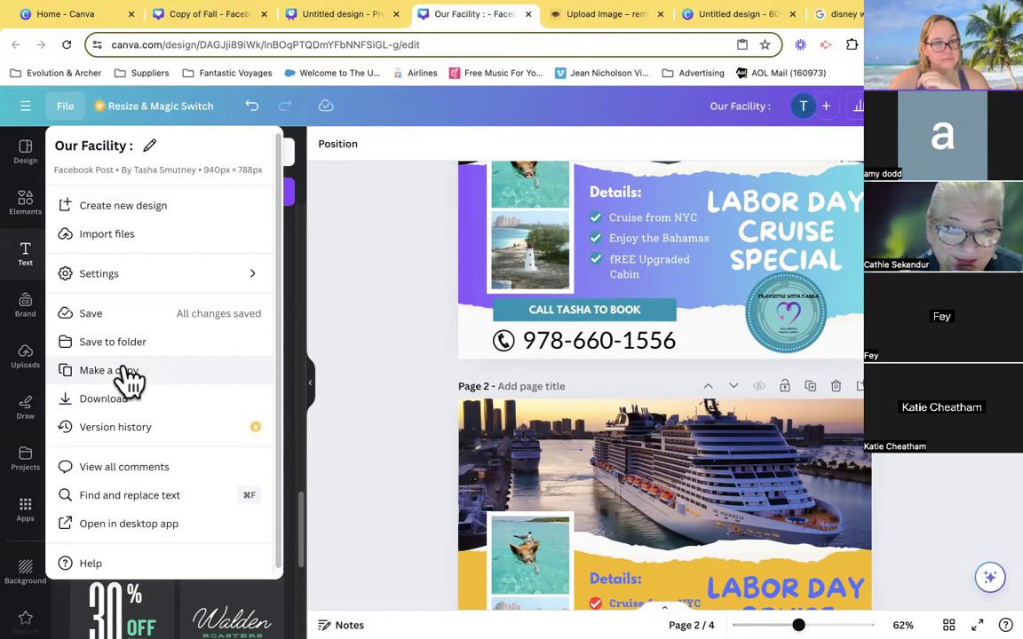
click(398, 372)
- Draw a looping teal freehand line across the blank page 4 and undo it
scroll(396, 372, down, 5)
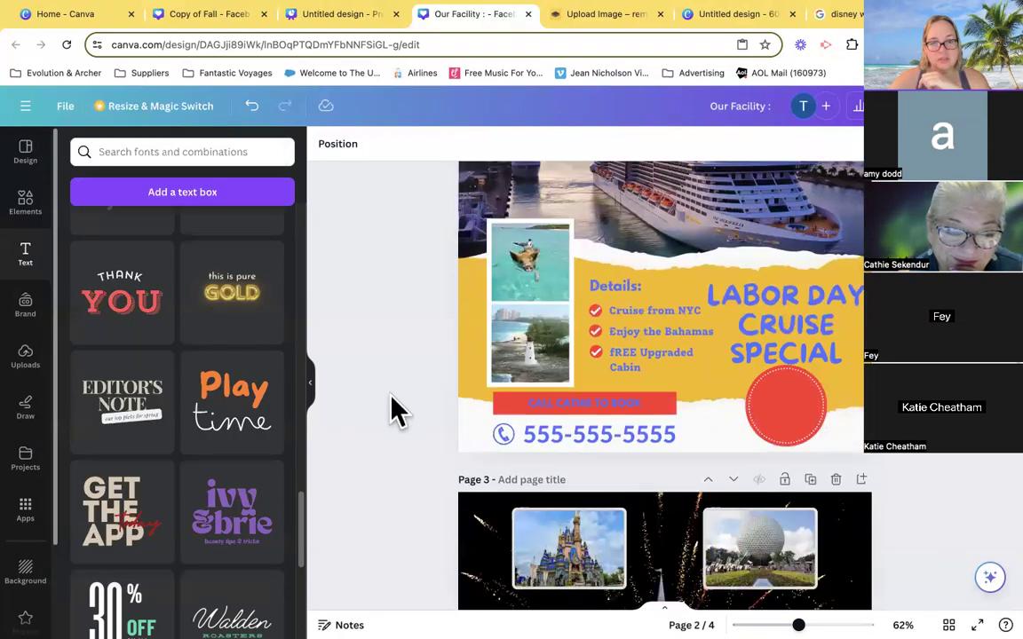
scroll(394, 410, down, 7)
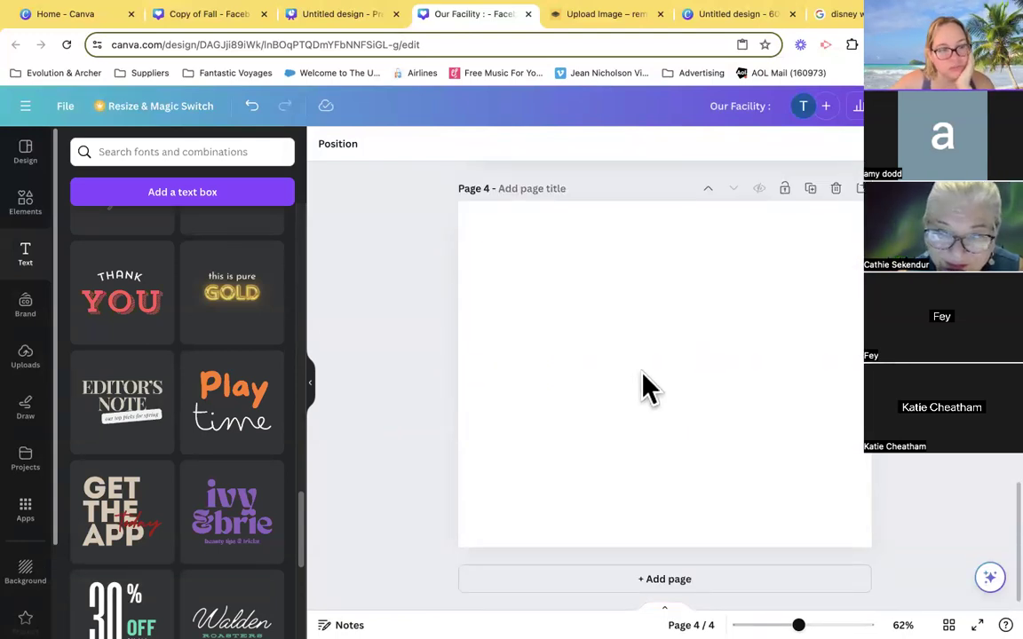
click(649, 387)
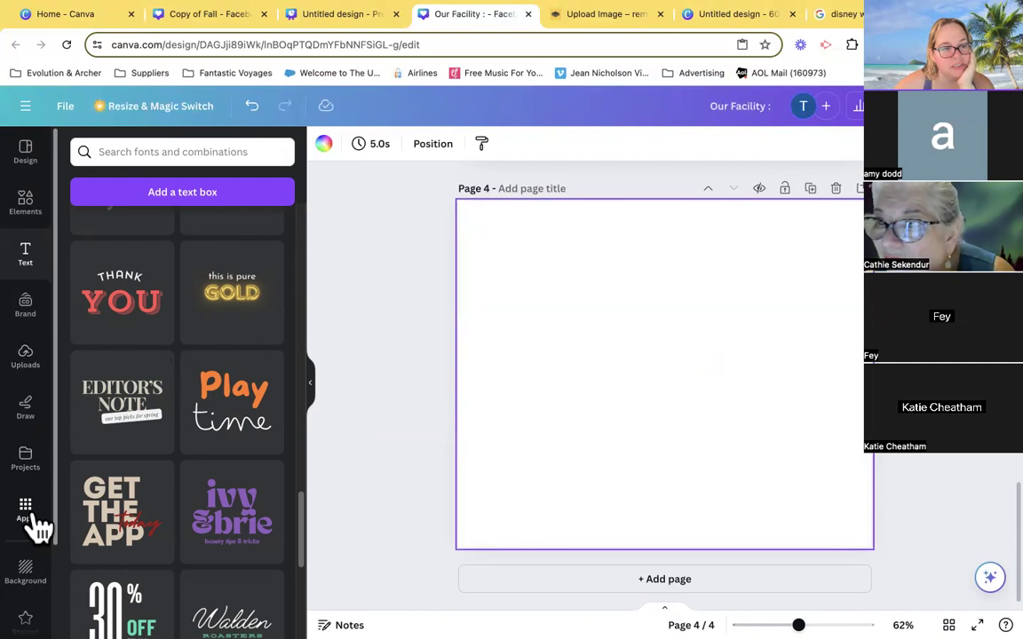
click(32, 414)
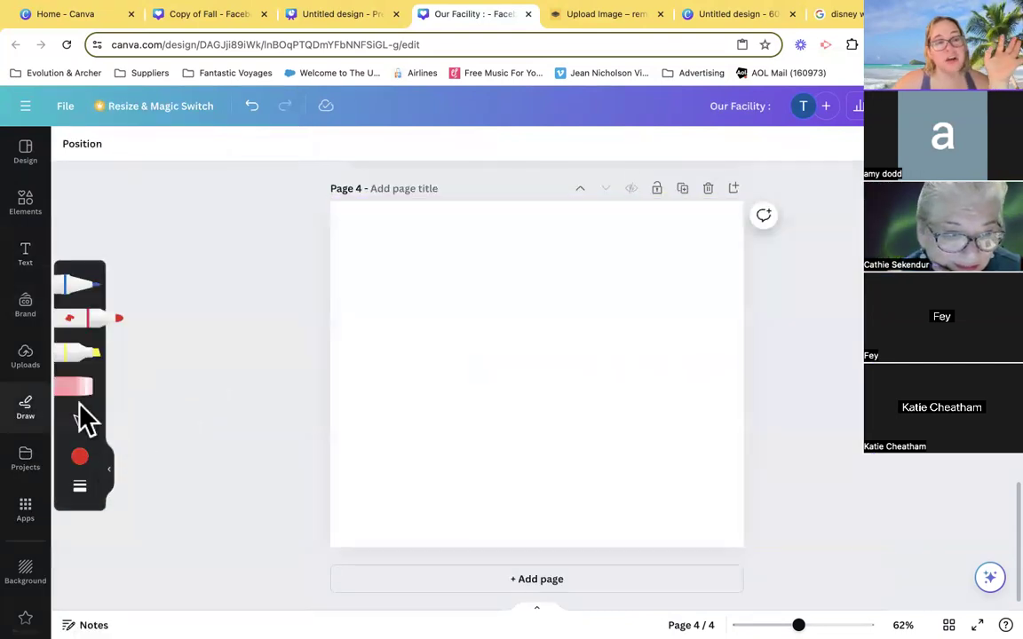
click(78, 464)
click(220, 470)
drag(394, 287, 463, 263)
mouse_move(527, 264)
mouse_down()
mouse_move(455, 356)
mouse_move(651, 285)
mouse_move(440, 306)
mouse_move(746, 429)
mouse_up()
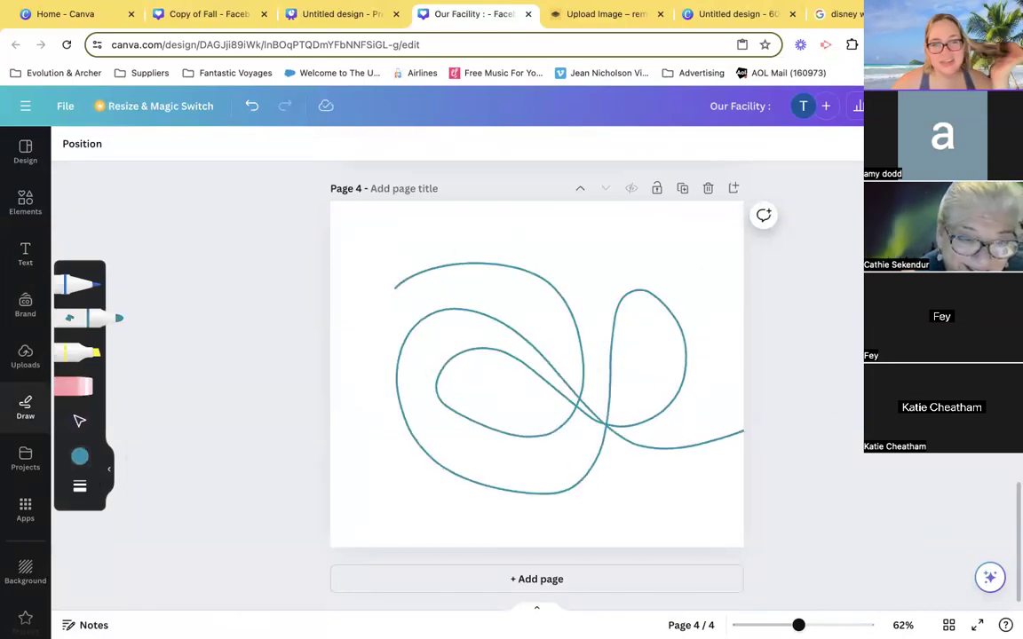
click(256, 110)
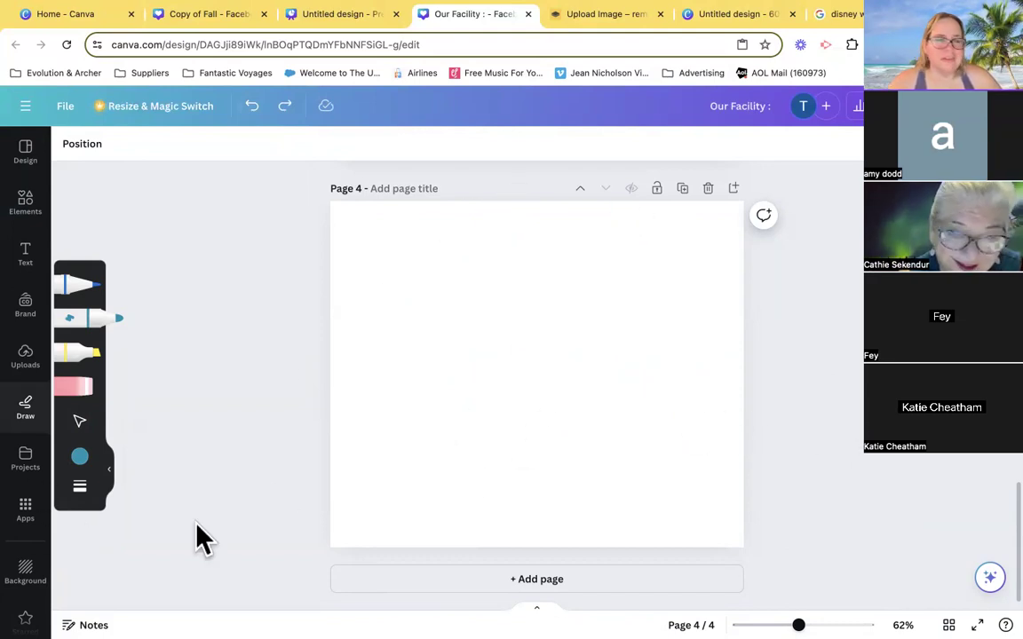
- Find the YouTube app among the Canva apps and open it
click(26, 508)
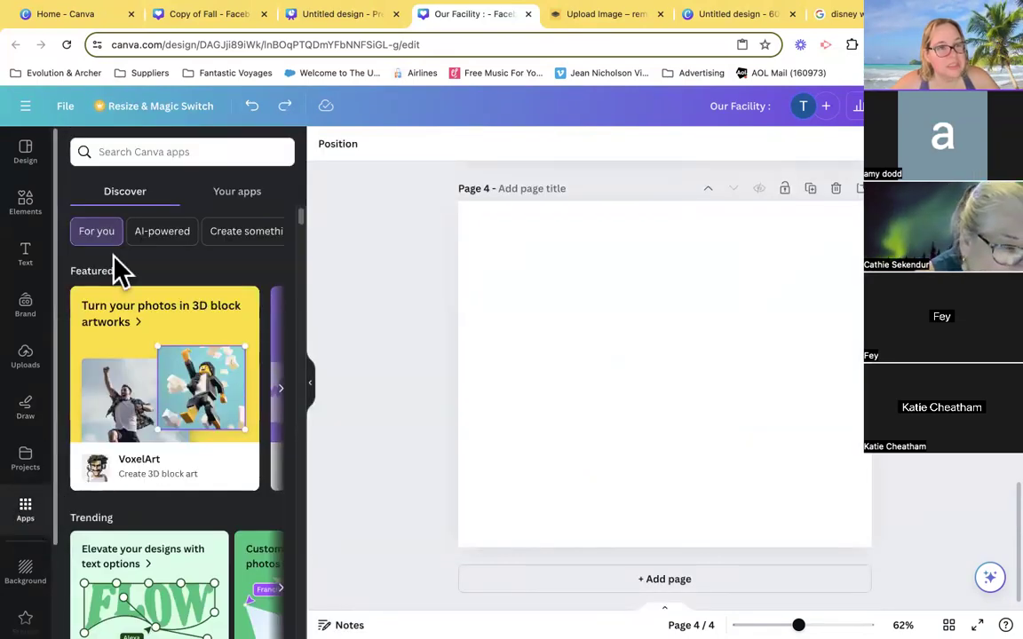
click(192, 152)
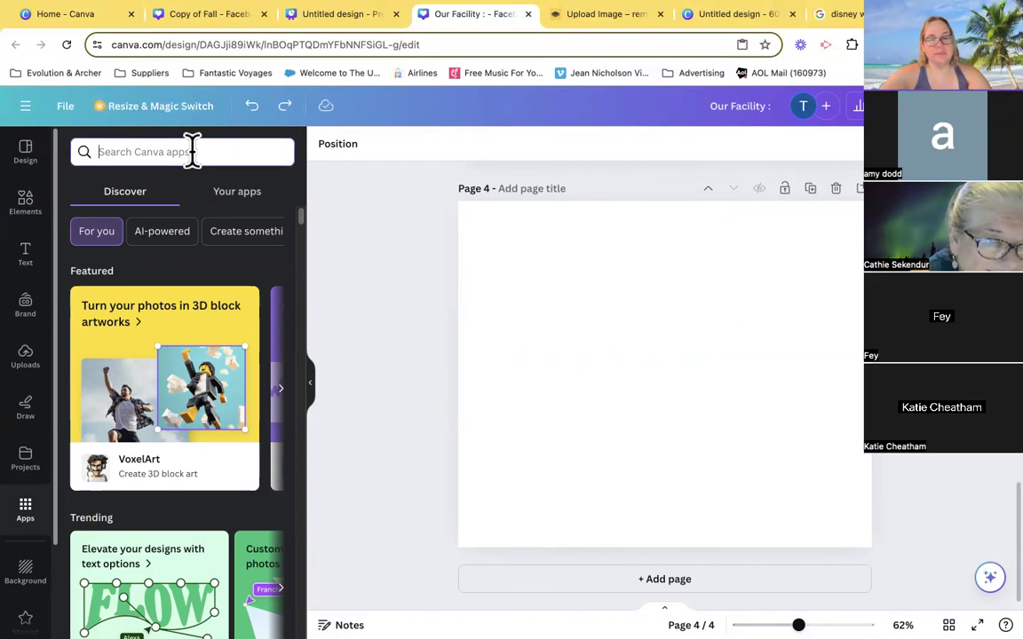
text(youtube)
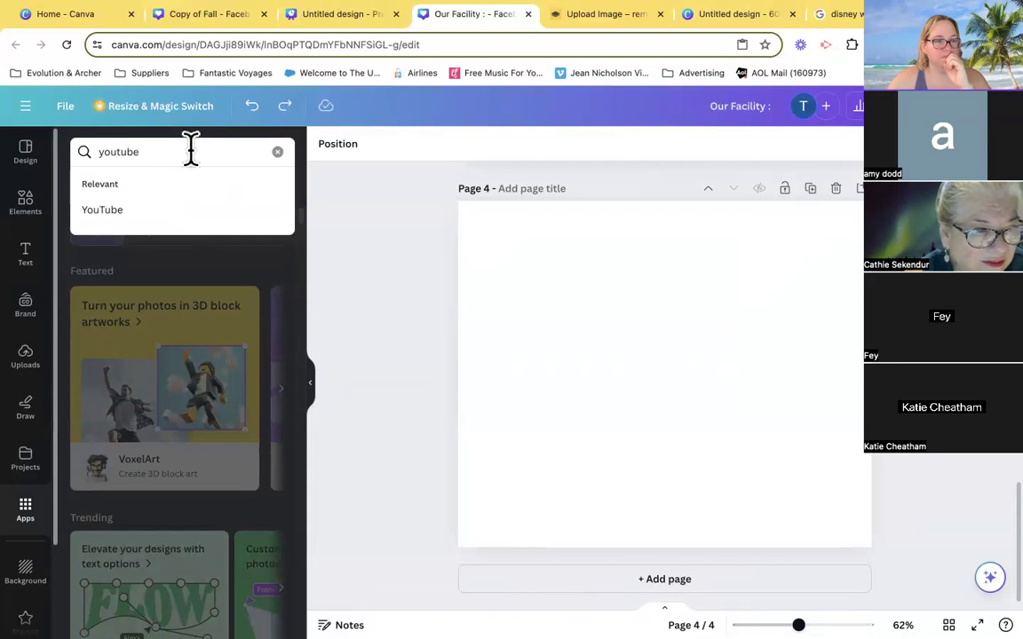
click(100, 211)
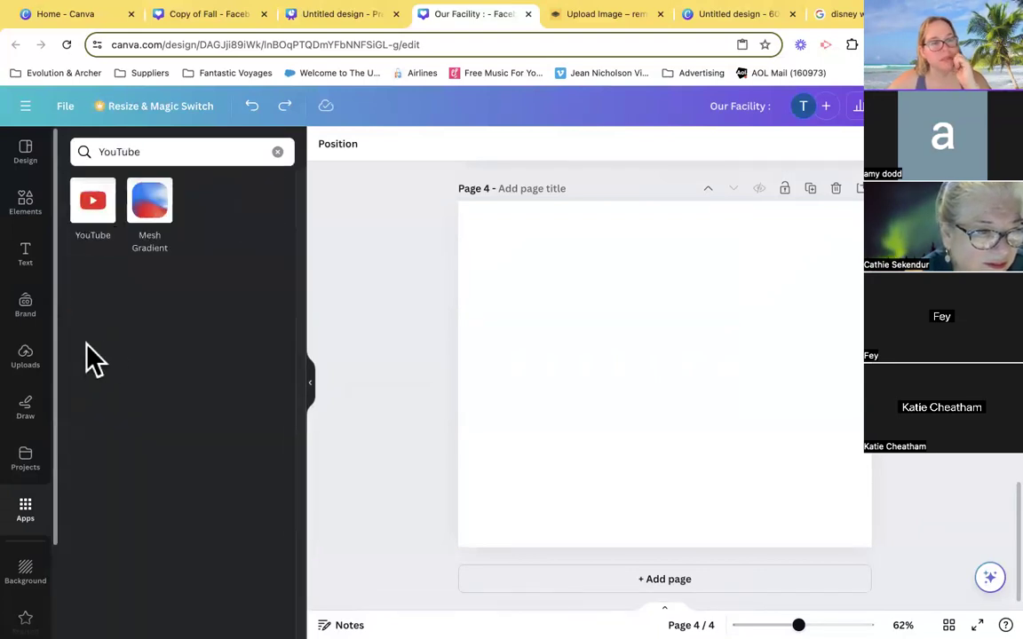
click(98, 212)
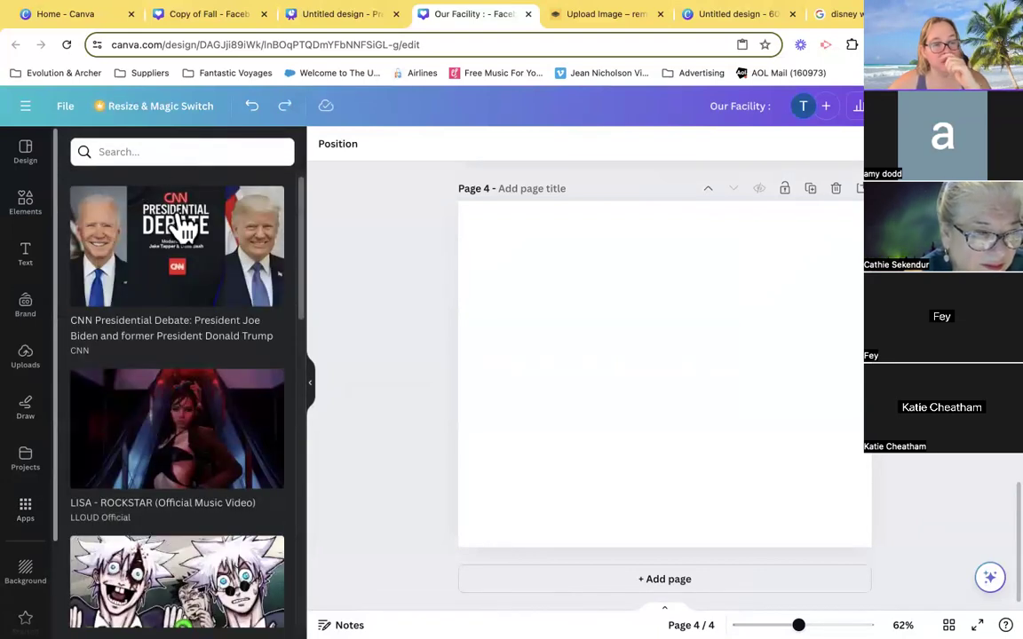
- Browse the suggested YouTube videos and search them for "evolution travel"
scroll(169, 404, down, 10)
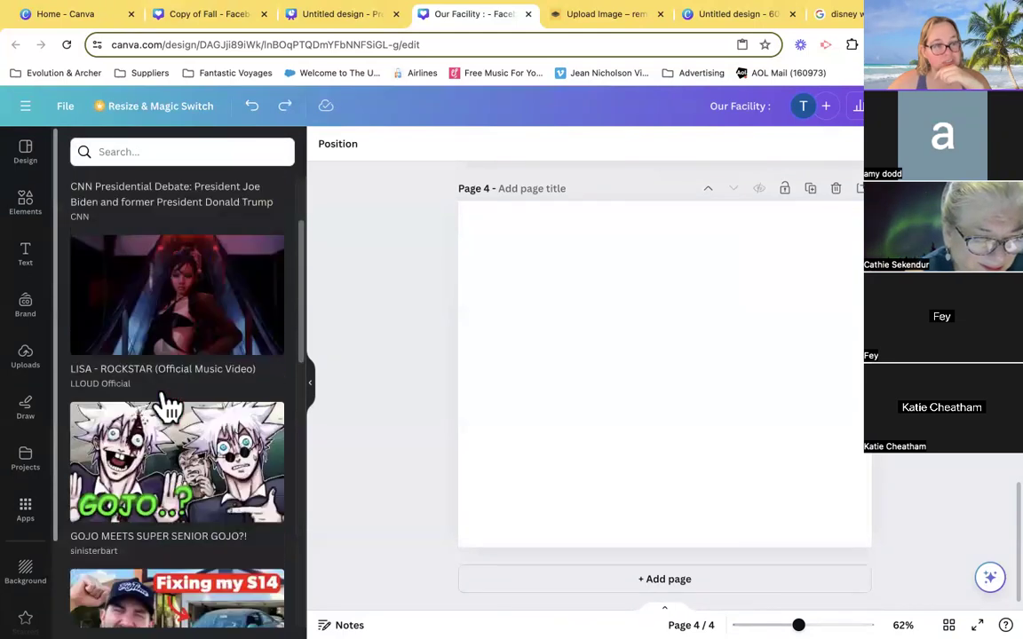
scroll(164, 406, down, 4)
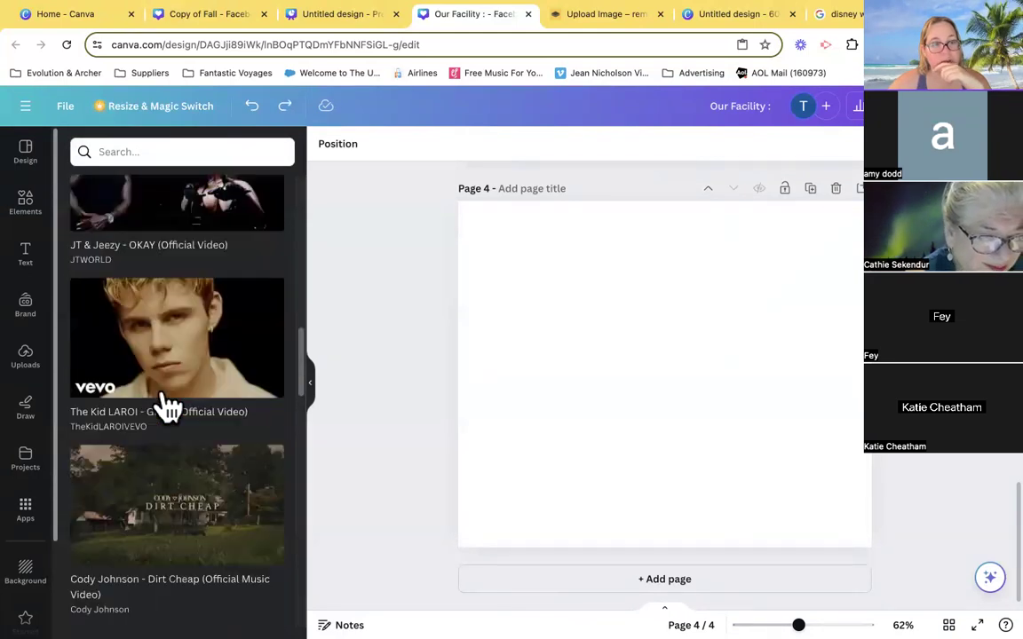
scroll(177, 355, up, 10)
click(184, 147)
text(evolution trave)
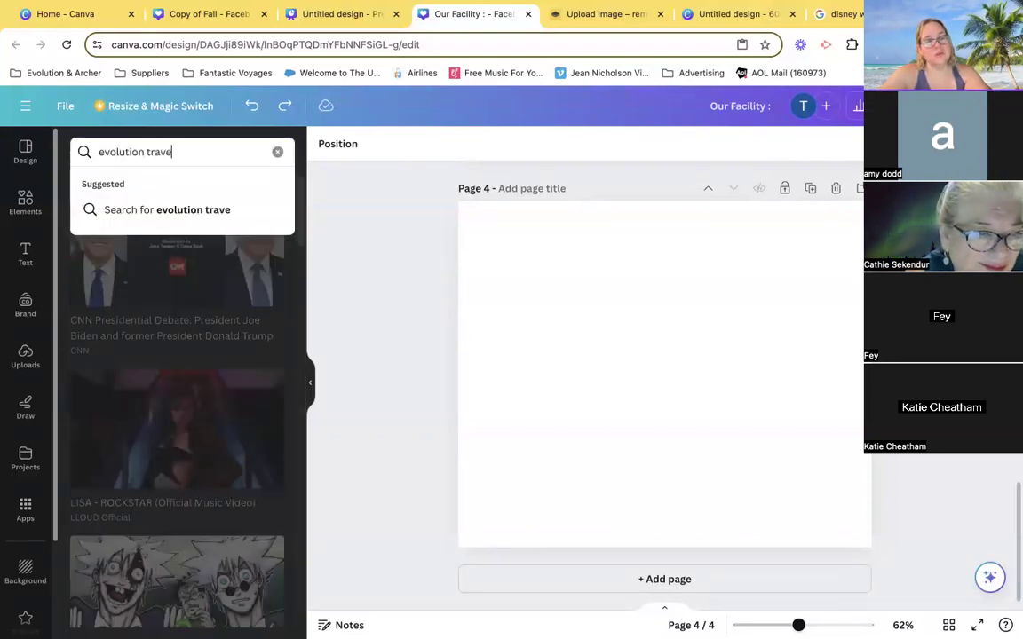
key(Return)
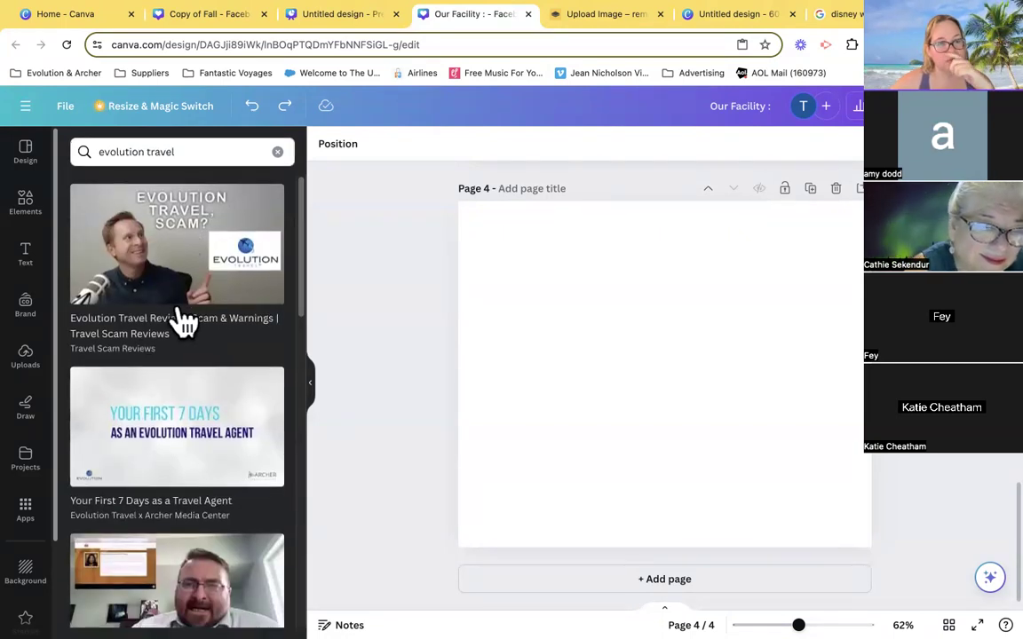
- Insert the "Join Evolution Travel 2024" video on page 4 and enlarge it to span most of the page width
scroll(182, 321, down, 5)
scroll(182, 337, down, 1)
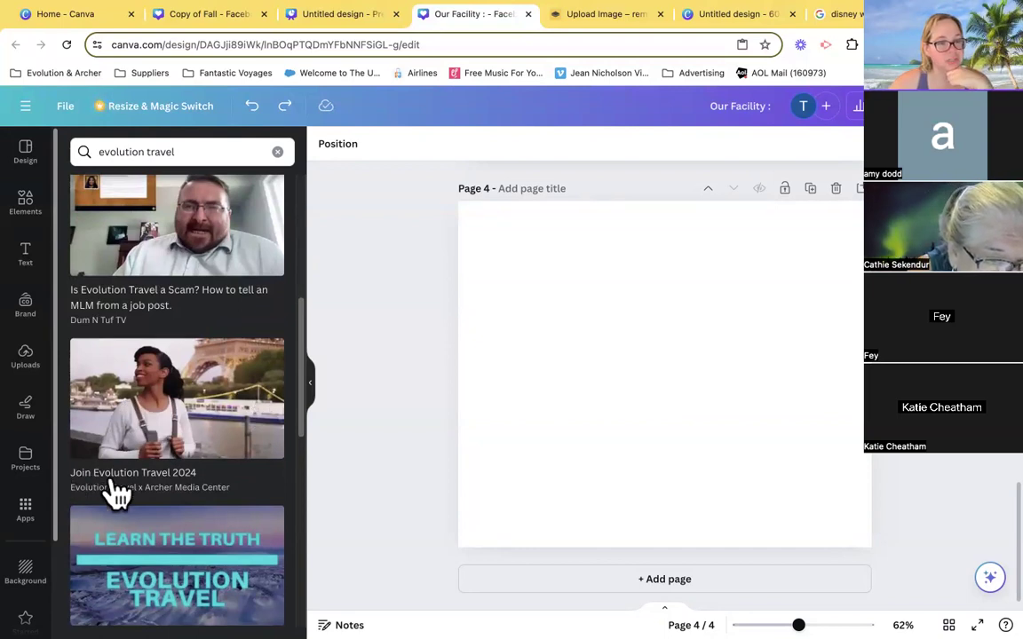
click(177, 425)
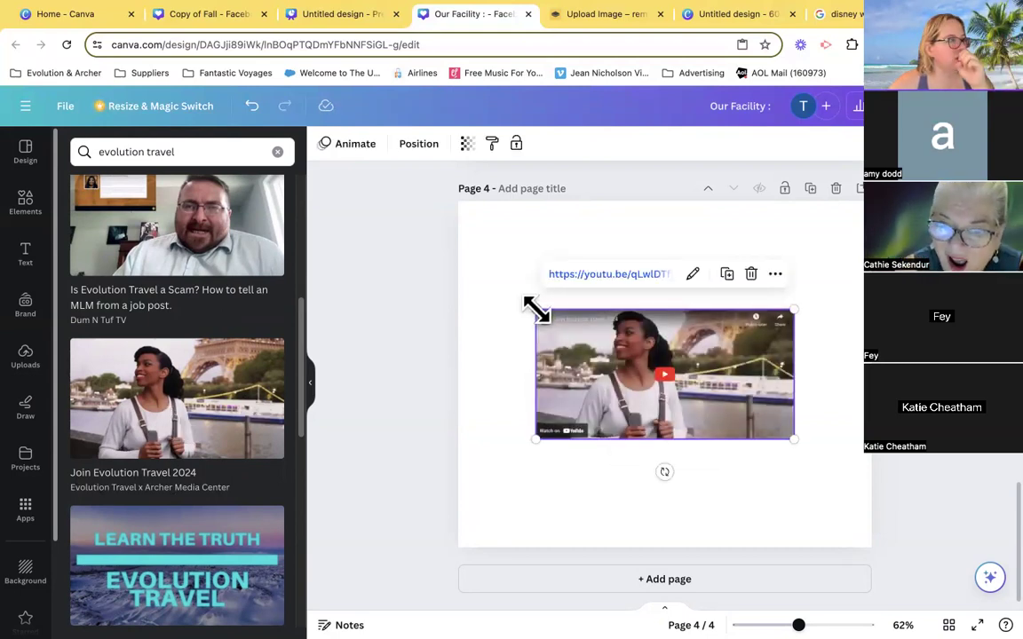
drag(535, 309, 497, 290)
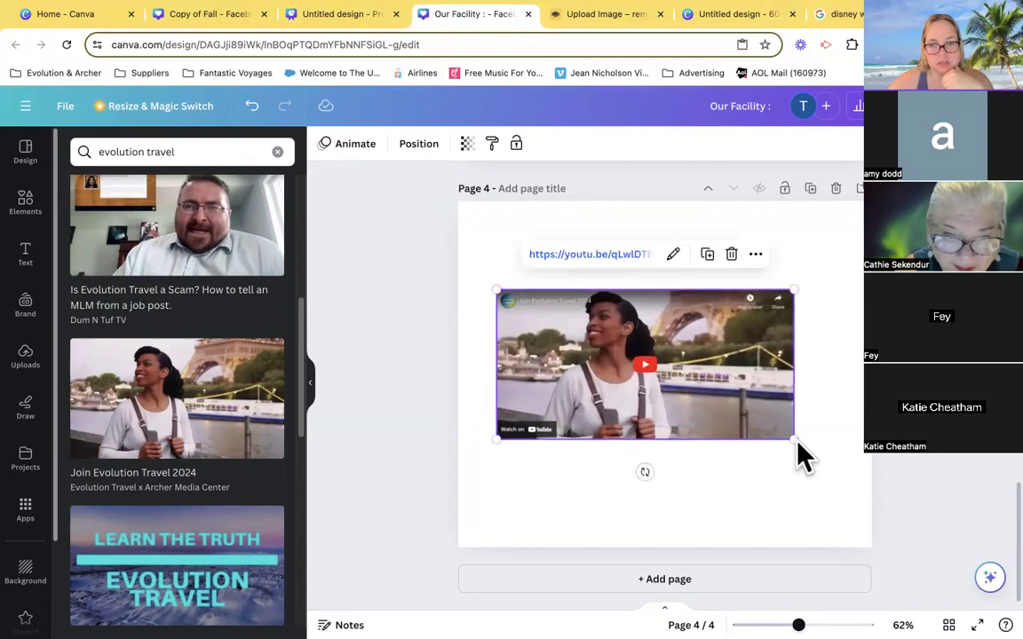
drag(789, 436, 846, 466)
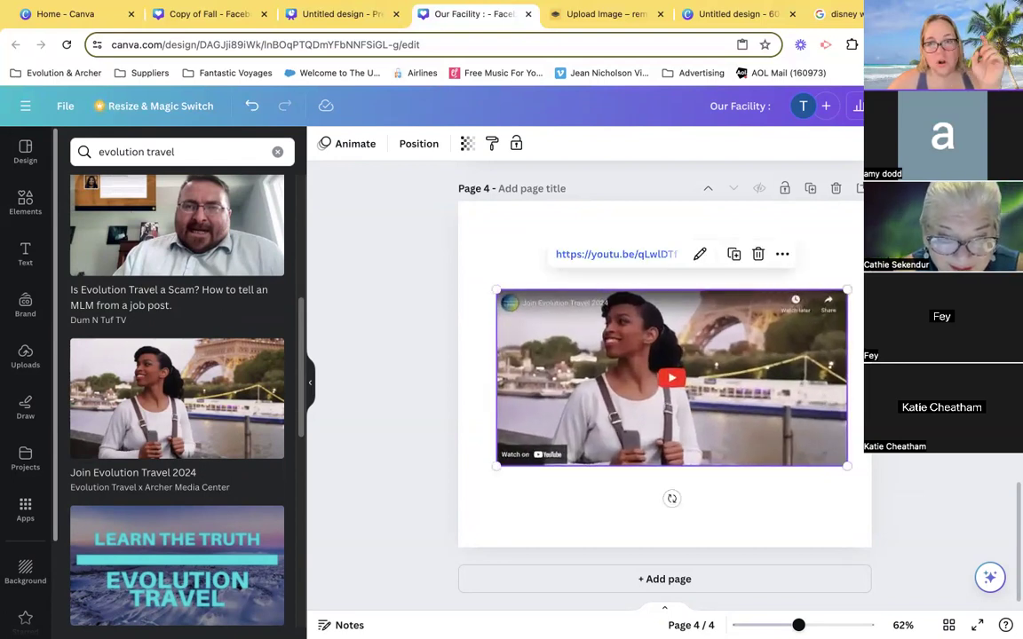
- Open the YouTube website in a new browser tab and search it for "twinkle twinkle little star"
key(super+t)
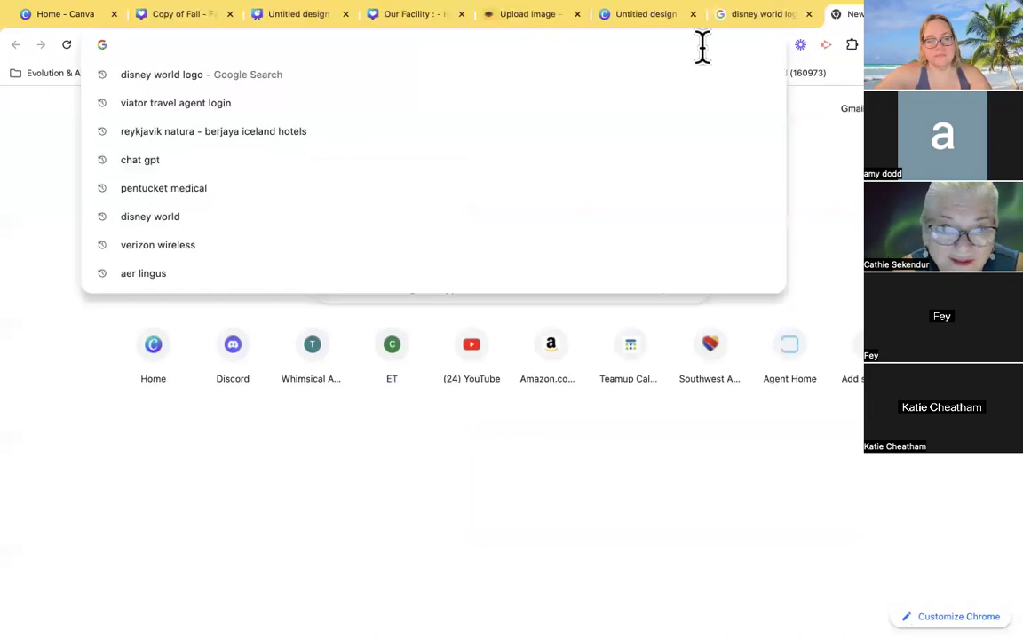
text(yout)
key(Return)
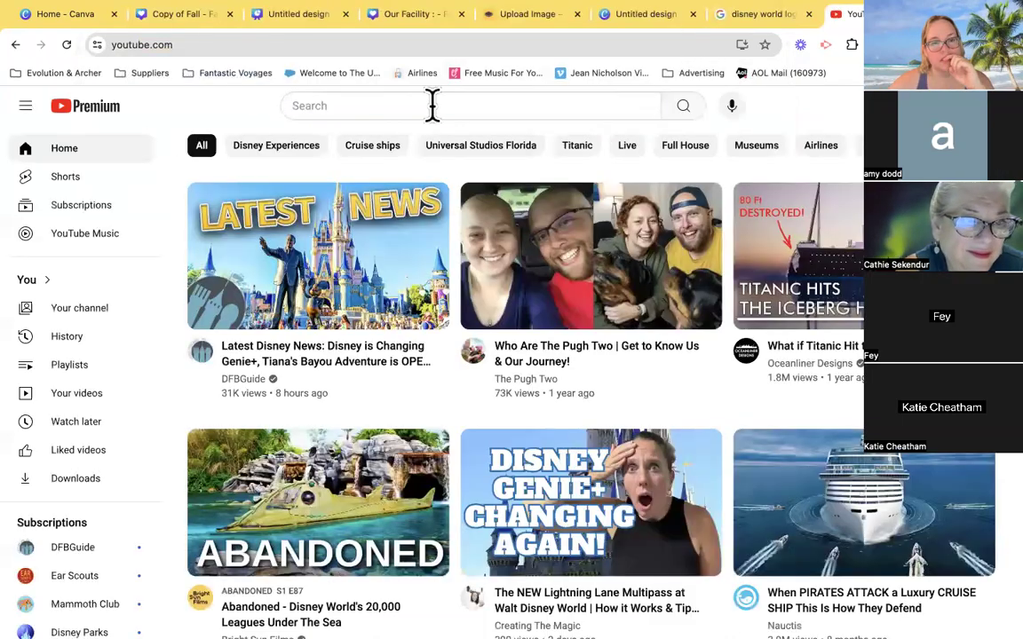
click(432, 105)
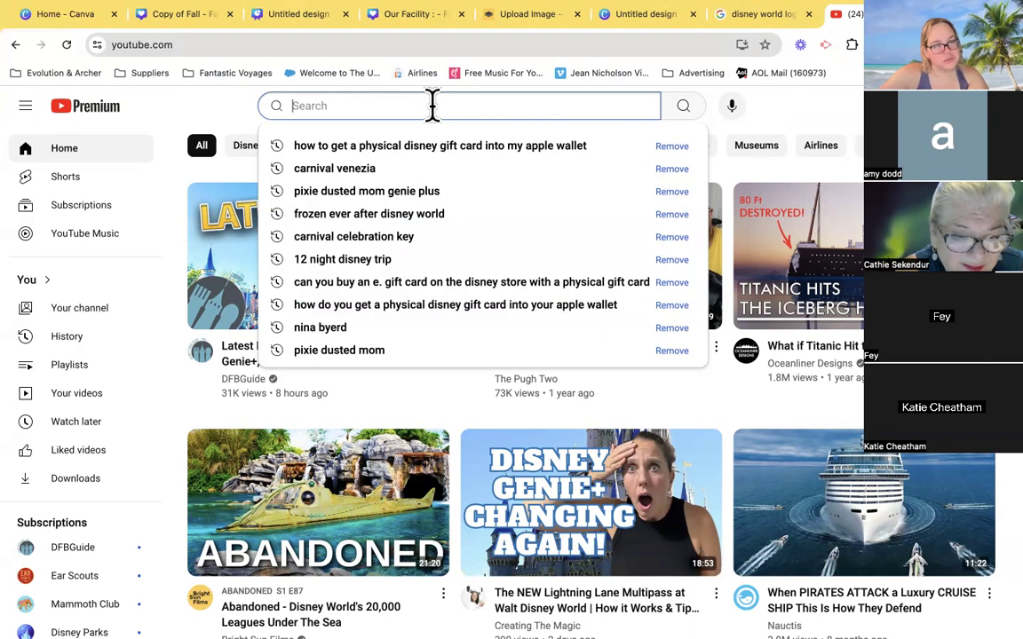
text(twinkl)
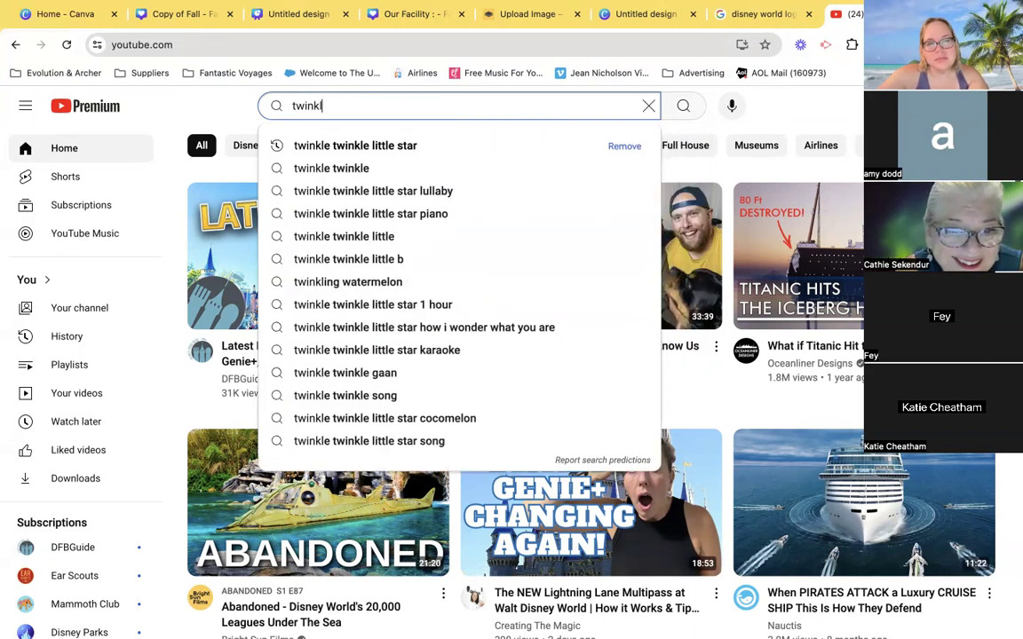
text(e twinkle )
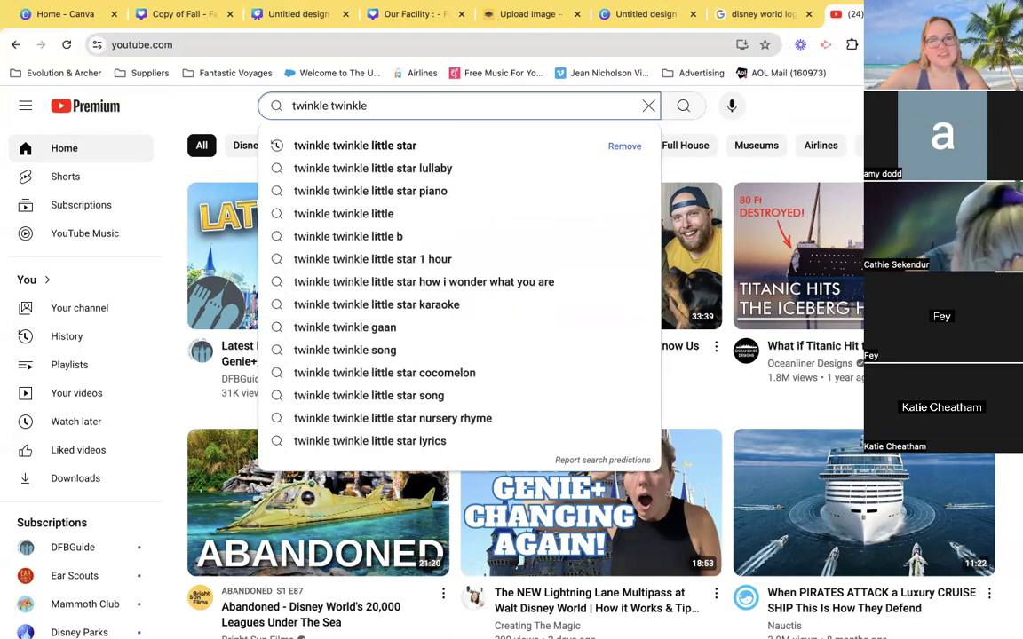
text(little star)
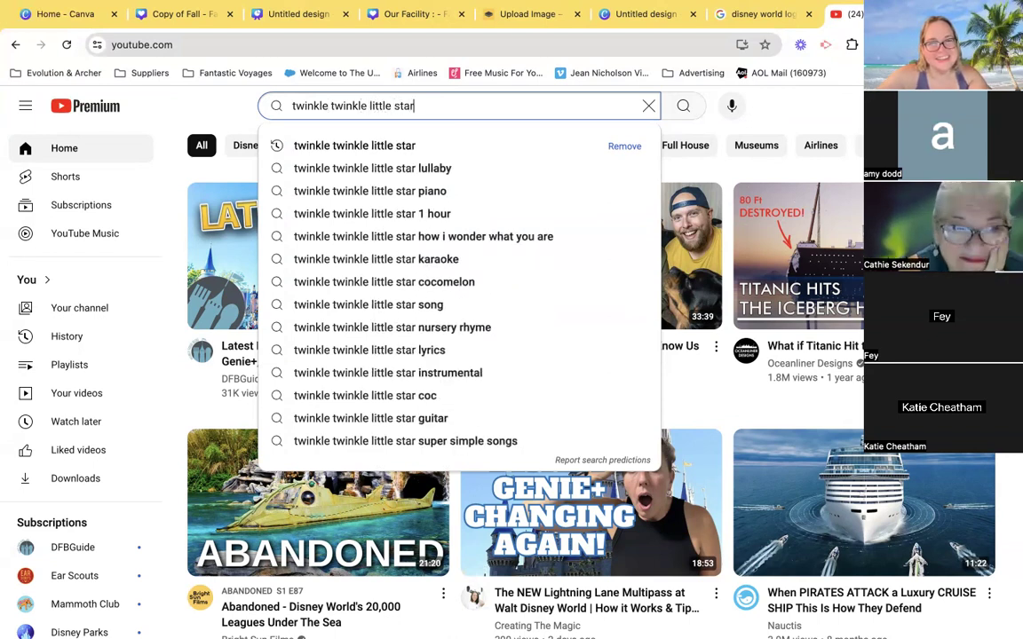
key(Return)
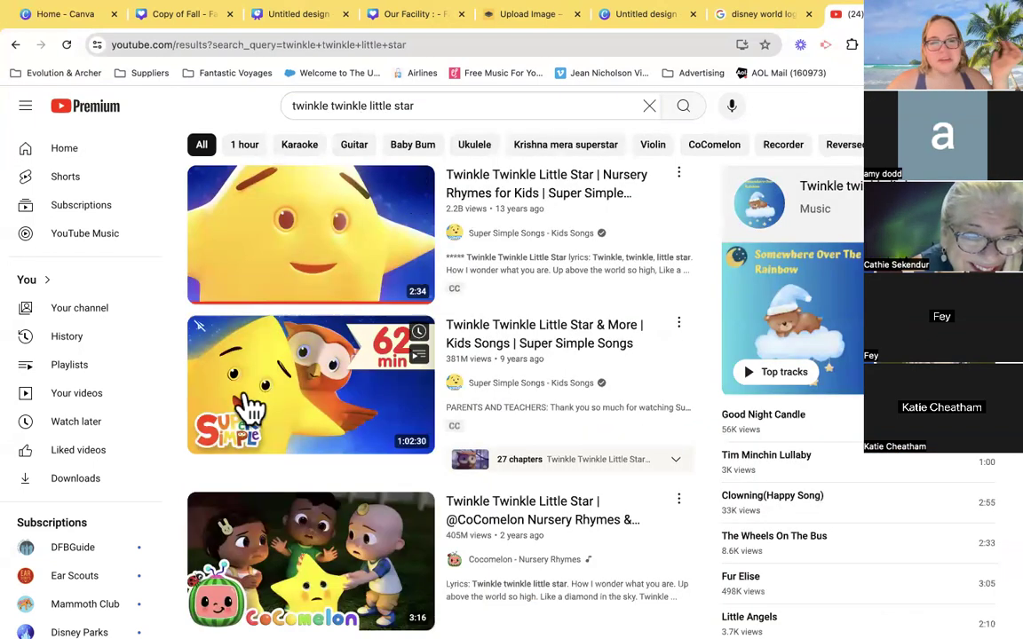
- Open the first Super Simple Songs "Twinkle Twinkle Little Star" video, pause it and copy its share link
click(298, 263)
click(40, 508)
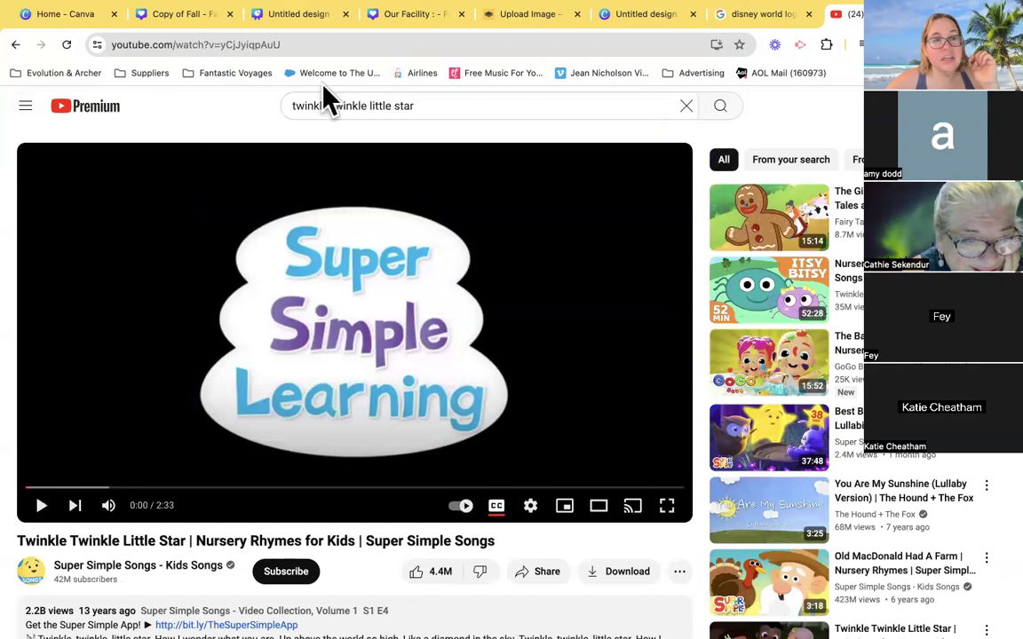
click(533, 575)
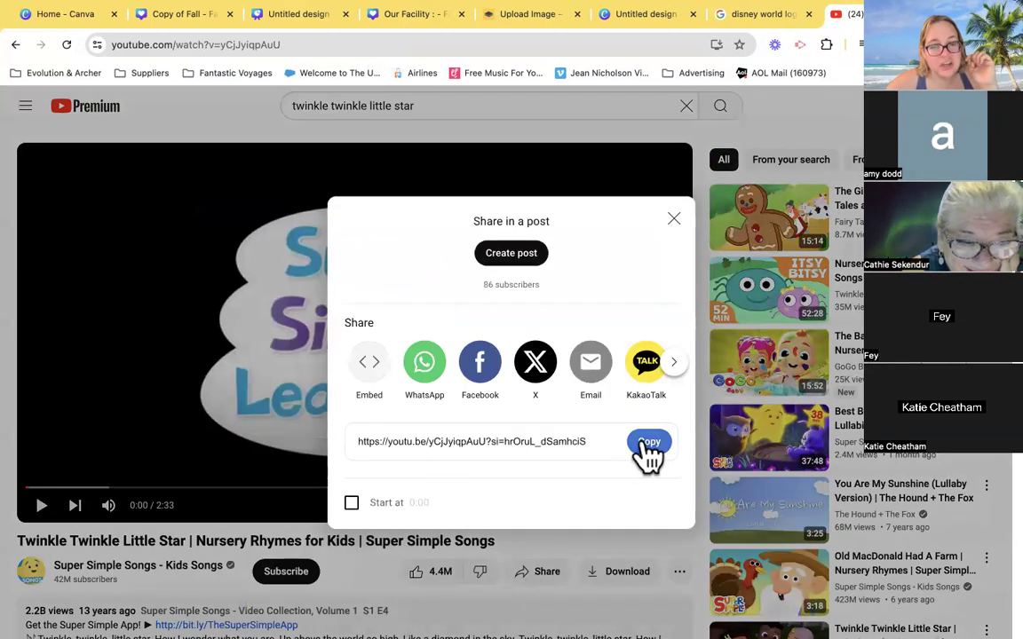
click(648, 442)
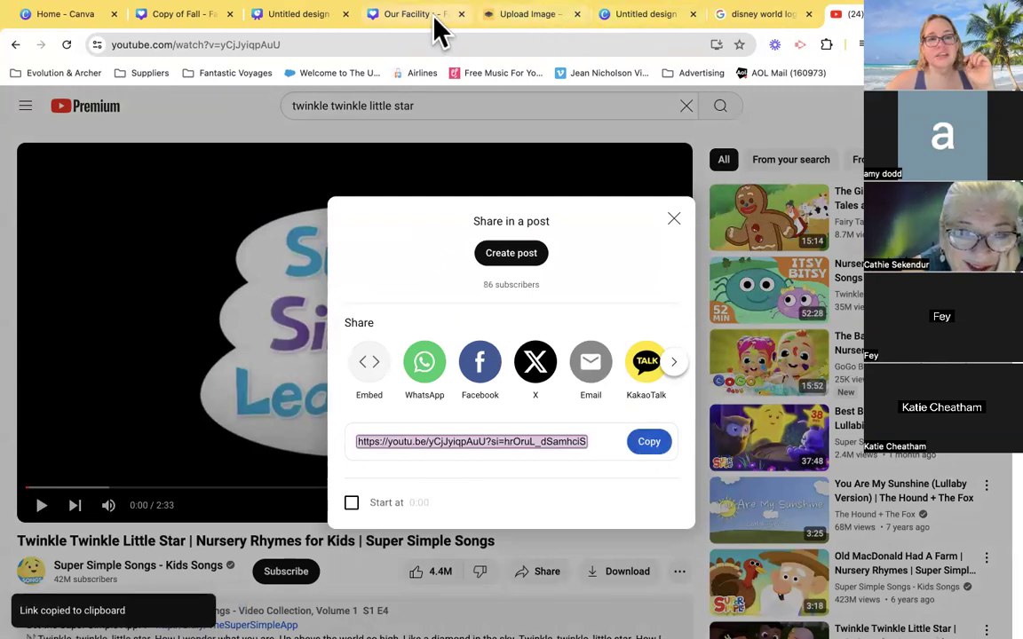
- Return to the Canva design and search its YouTube app with the copied video link instead of "evolution travel"
click(392, 21)
double_click(186, 149)
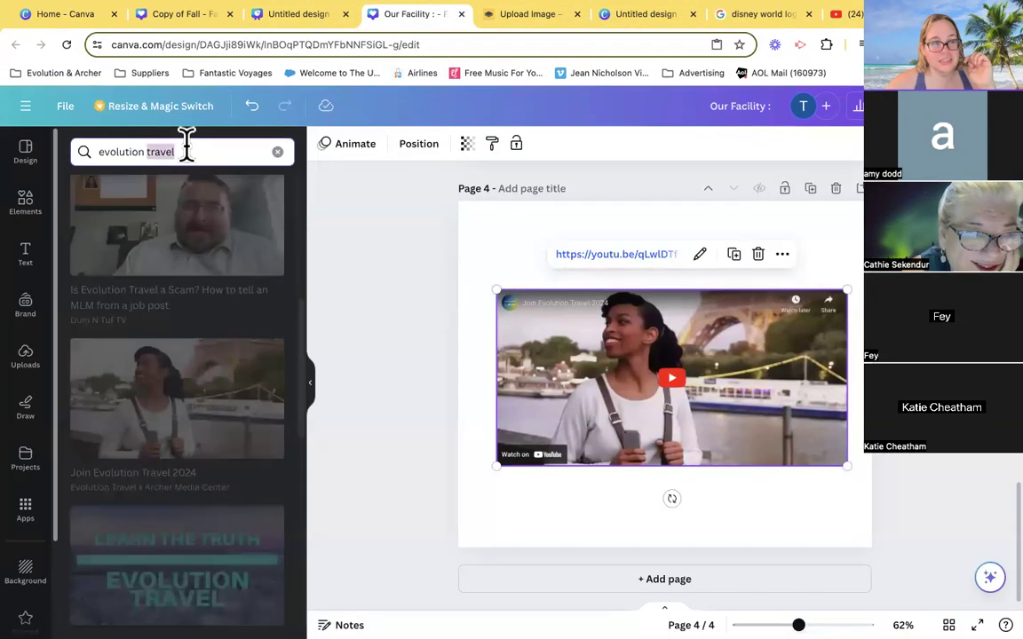
click(186, 149)
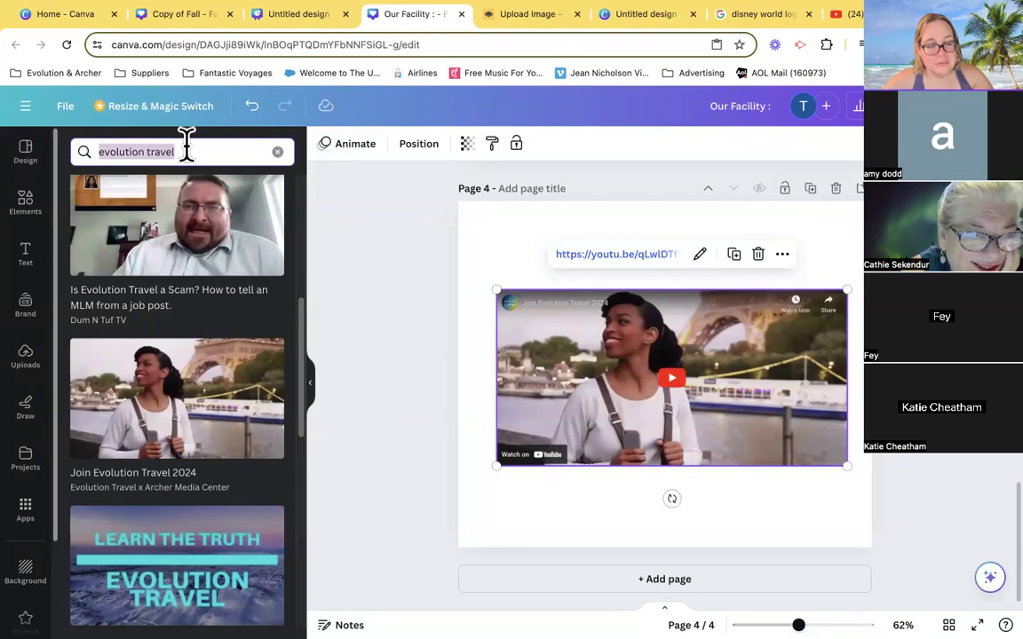
key(ctrl+v)
key(Return)
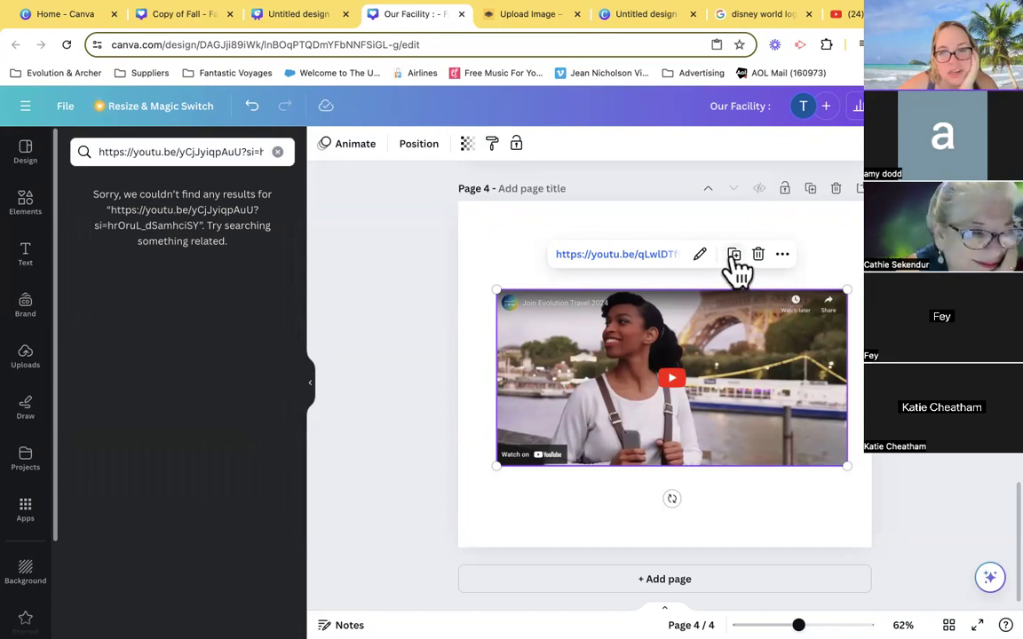
- Replace the link of the embedded Evolution Travel video on page 4 with the copied "Twinkle Twinkle Little Star" video link
click(700, 255)
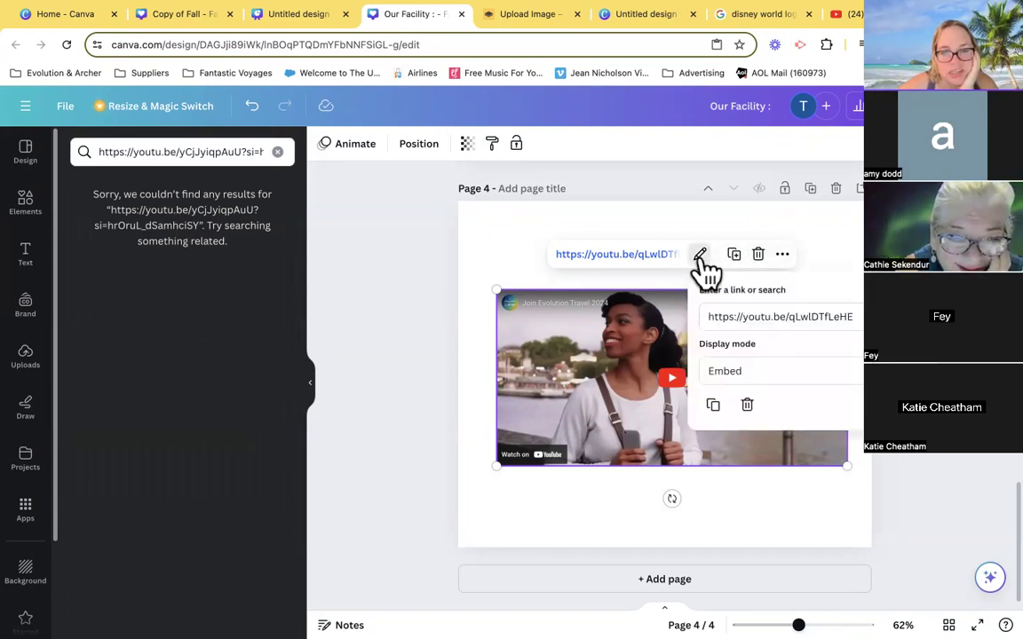
triple_click(799, 311)
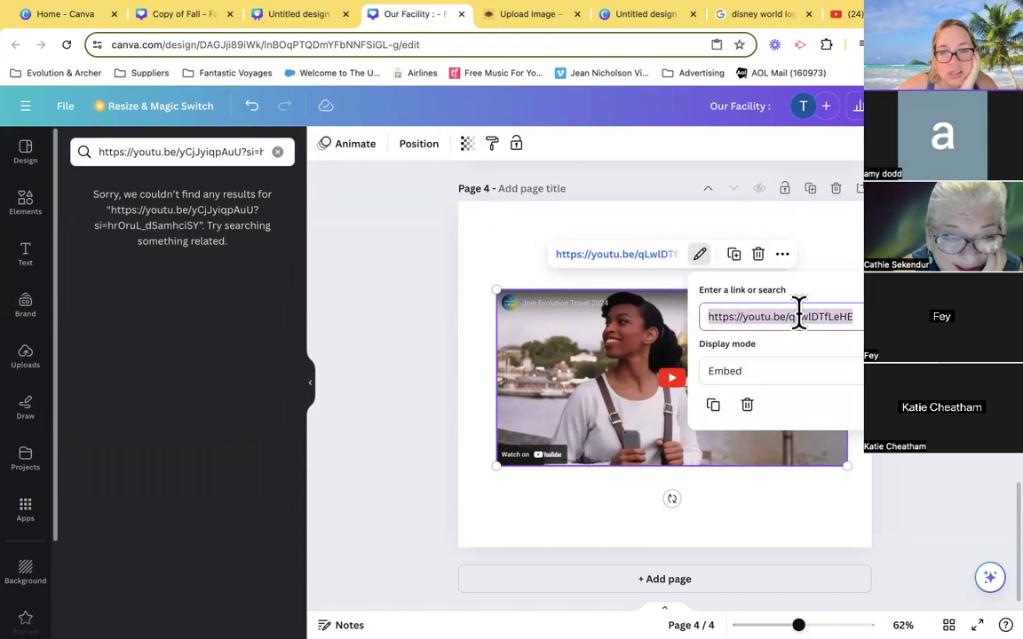
key(ctrl+v)
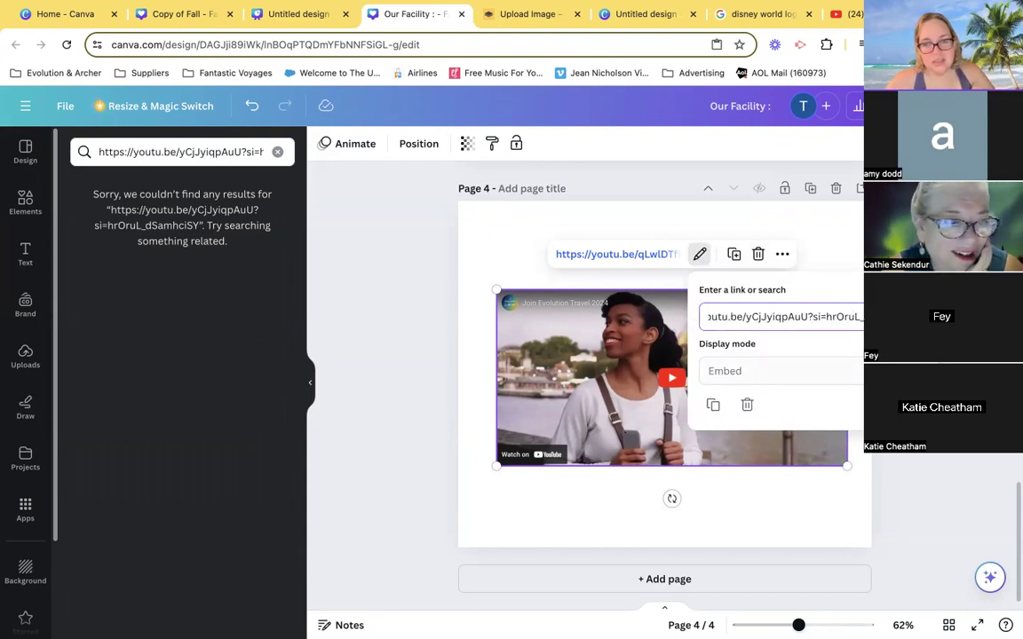
key(Return)
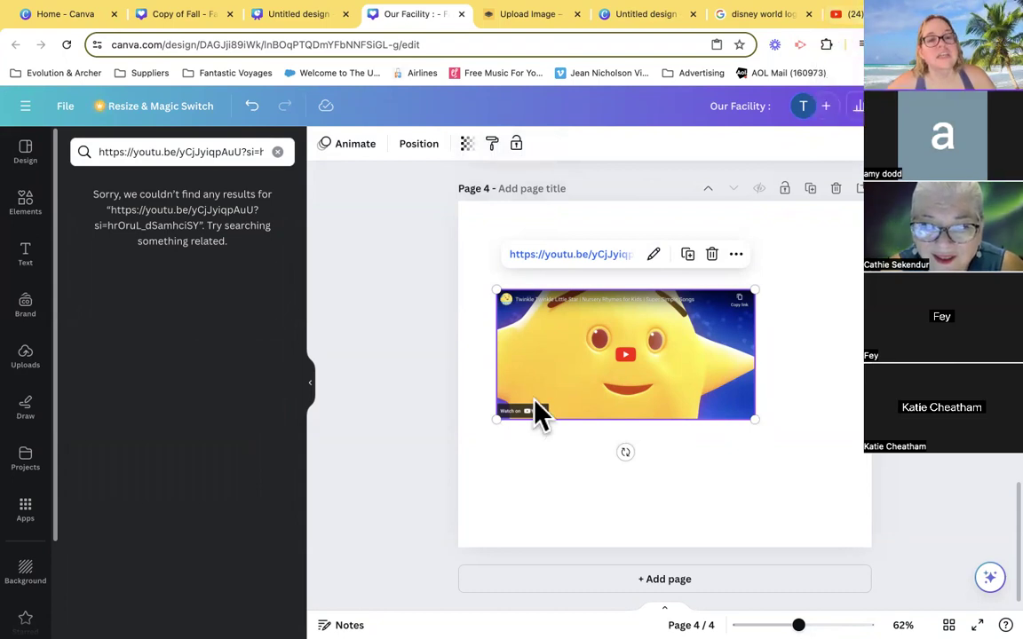
- Clear the link from the YouTube app search, search for "twinkle twinkle little star" and browse the resulting videos
click(278, 152)
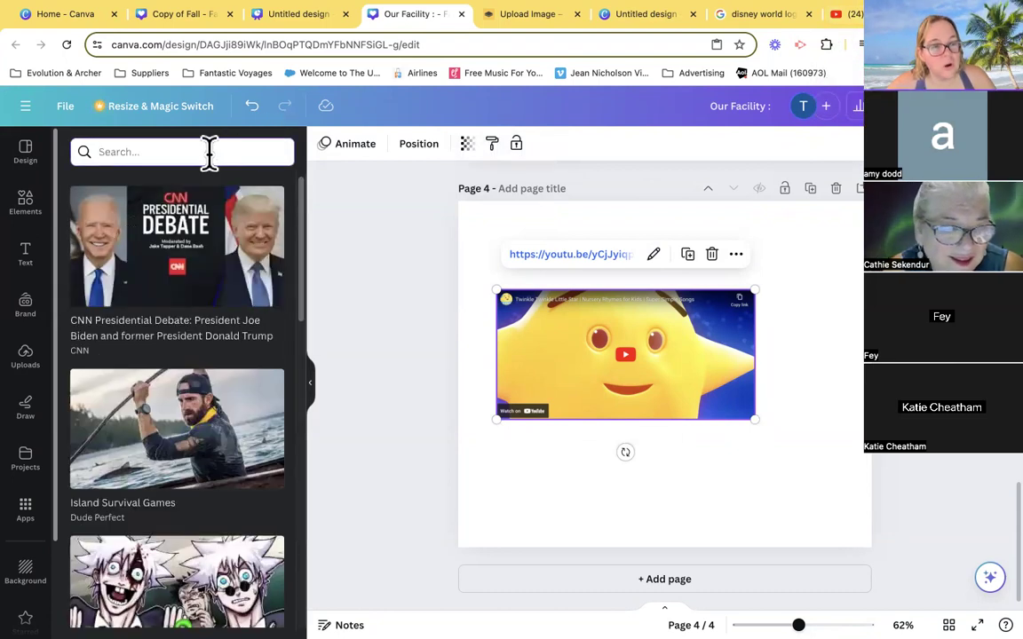
click(209, 152)
text(twinkle twinkle little star)
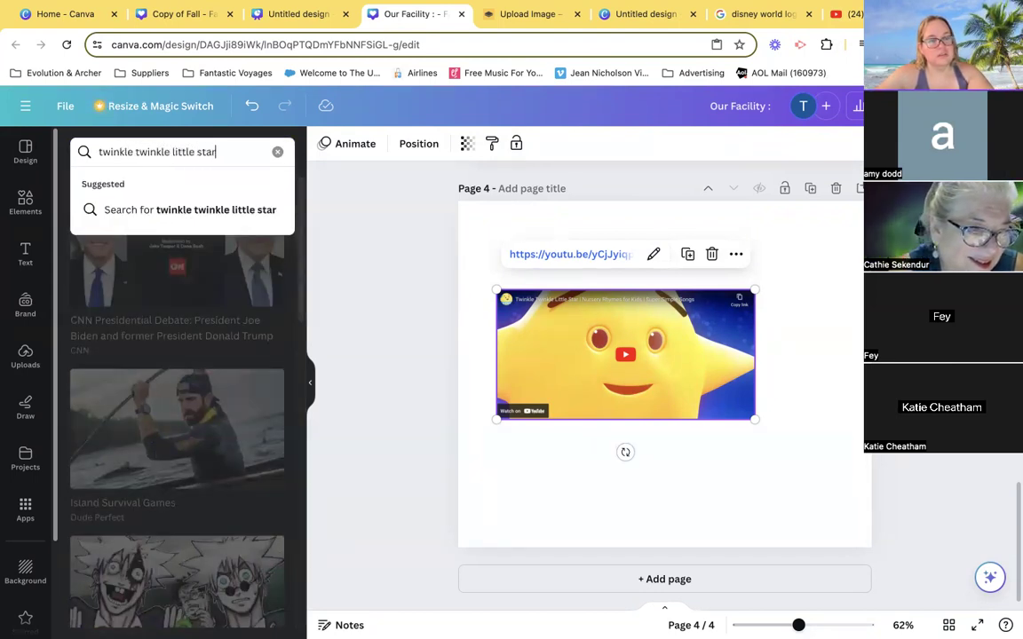
key(Return)
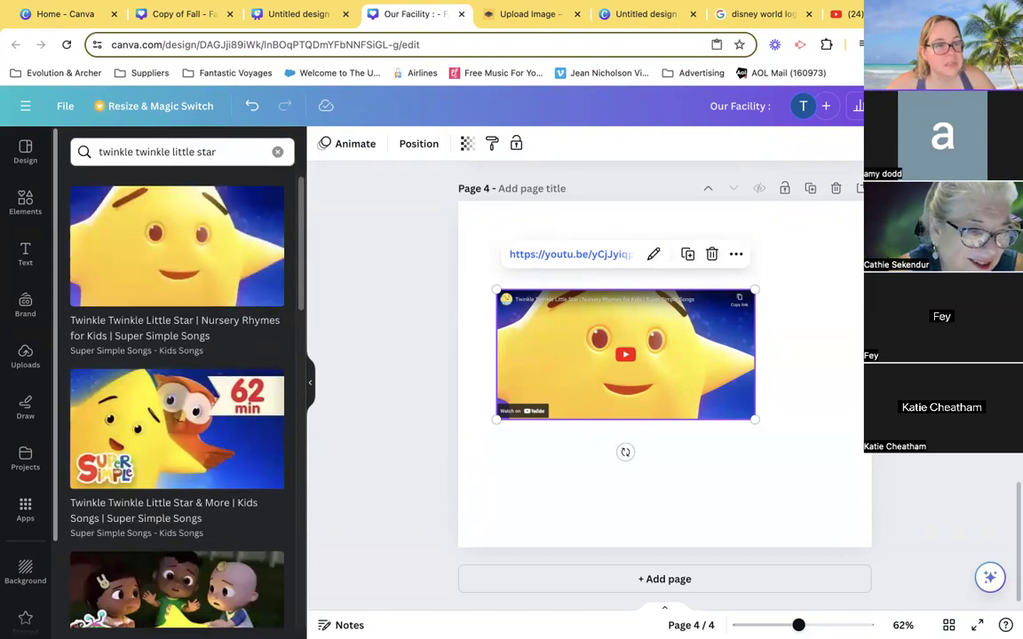
scroll(175, 508, down, 7)
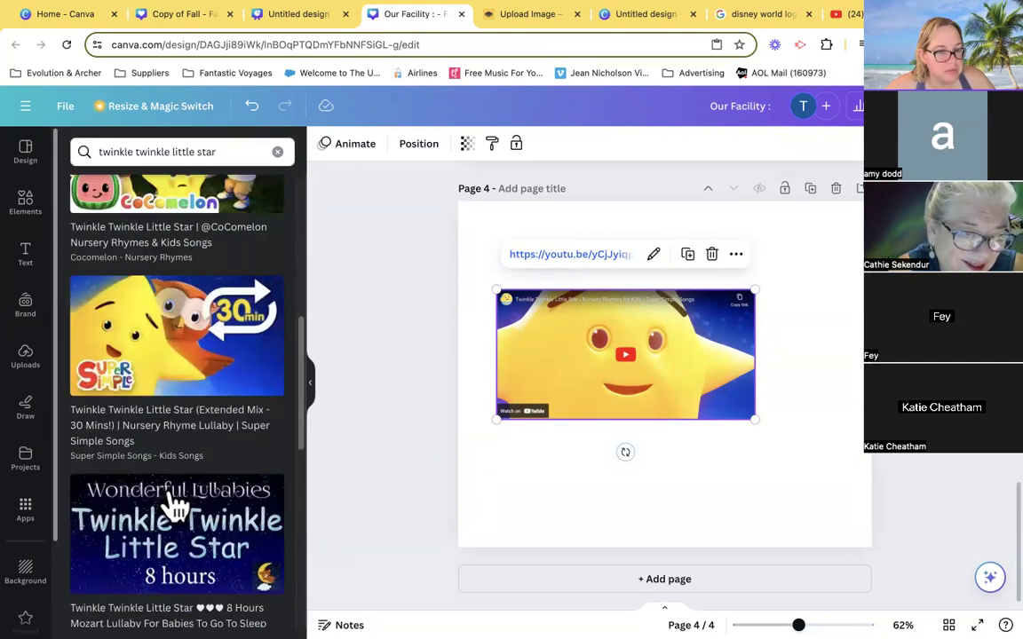
scroll(162, 539, up, 5)
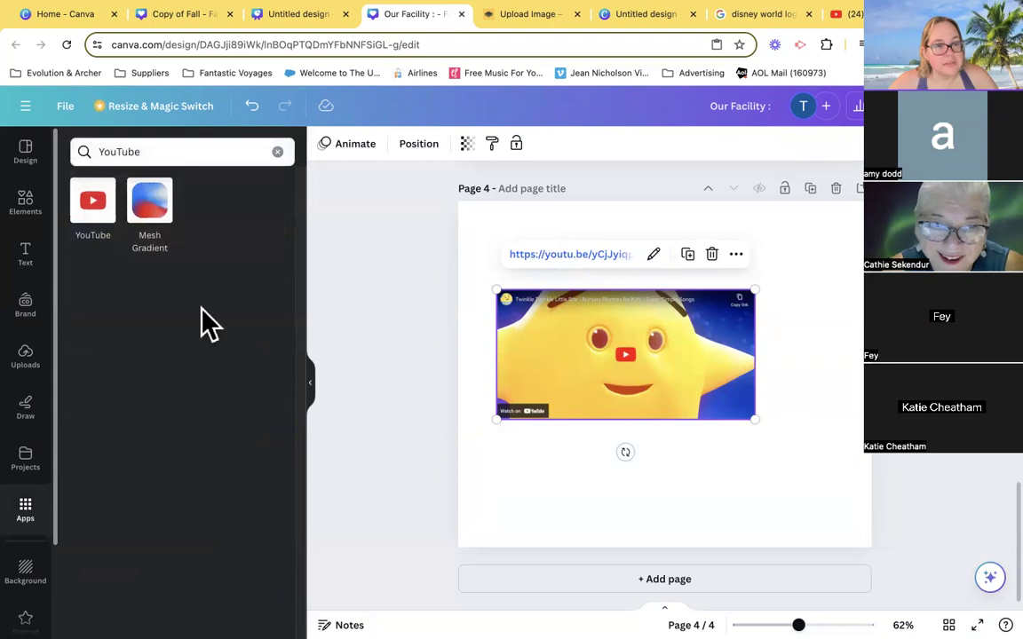
- Clear the "YouTube" app search and open the QR Code app from the popular Canva apps
click(278, 152)
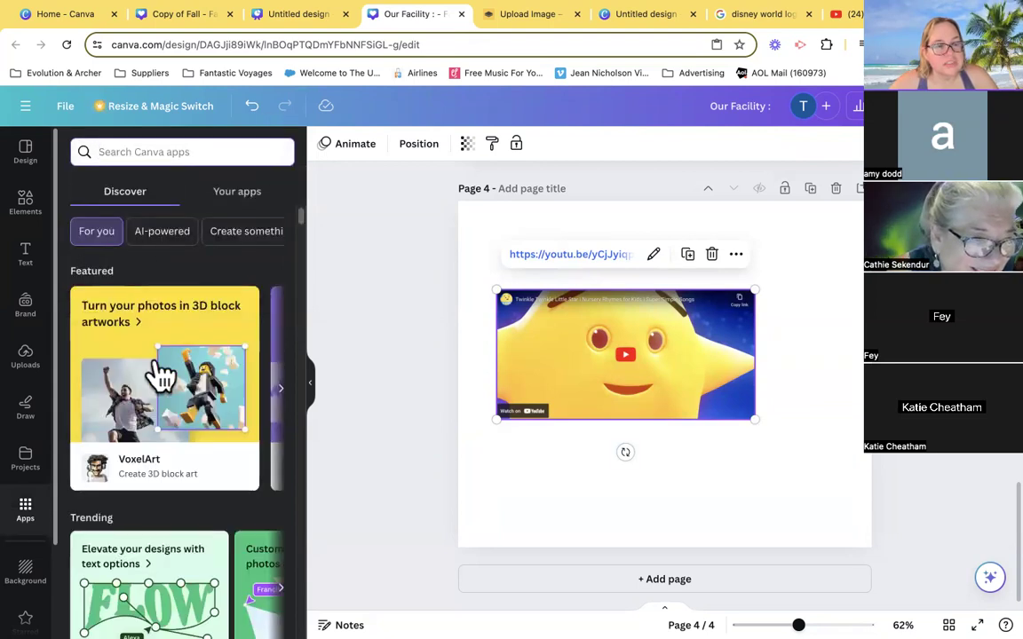
scroll(160, 373, down, 2)
scroll(160, 373, down, 5)
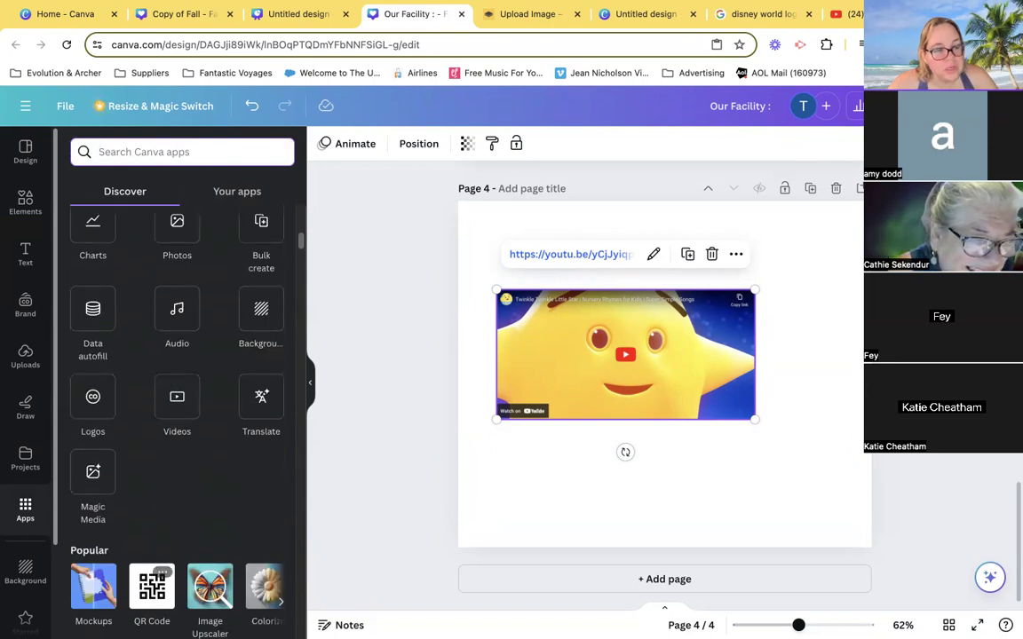
scroll(124, 515, down, 1)
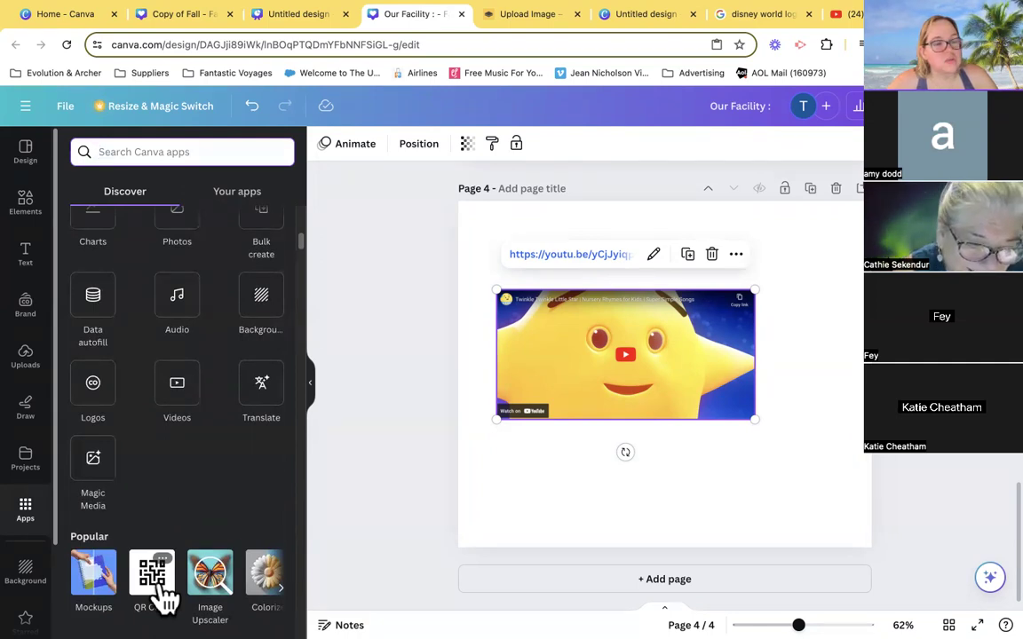
click(164, 584)
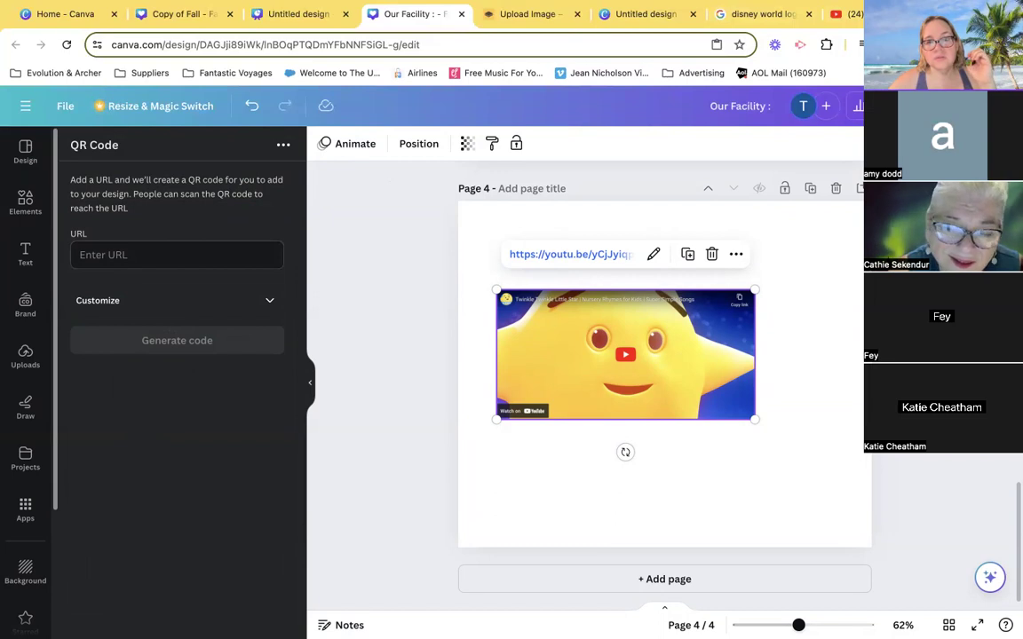
- Open a new browser tab, return to the YouTube video, close its share dialog and view your own channel
click(950, 15)
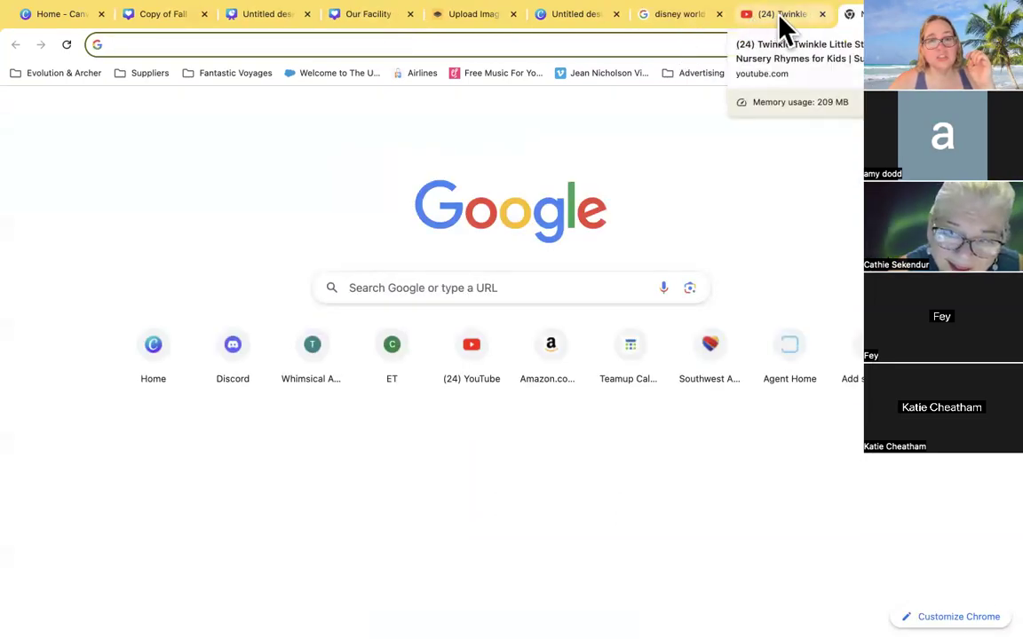
click(779, 16)
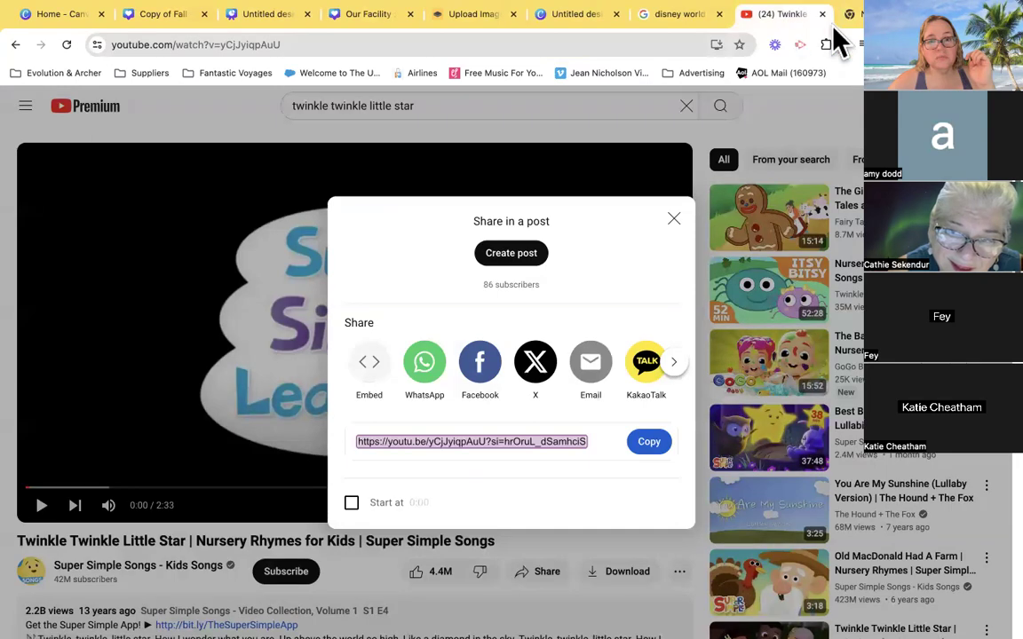
click(675, 218)
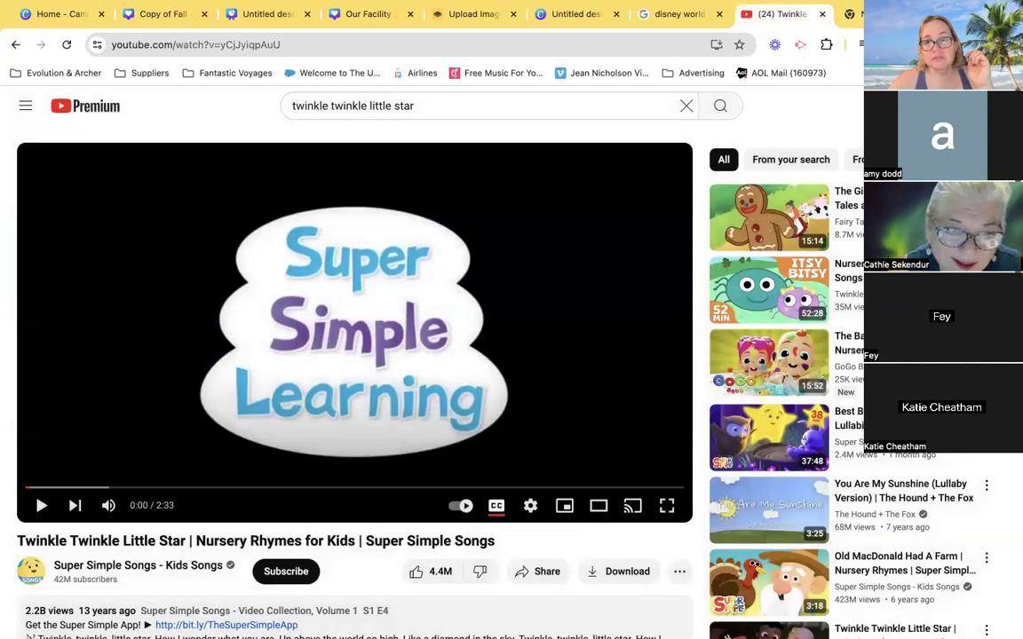
click(974, 106)
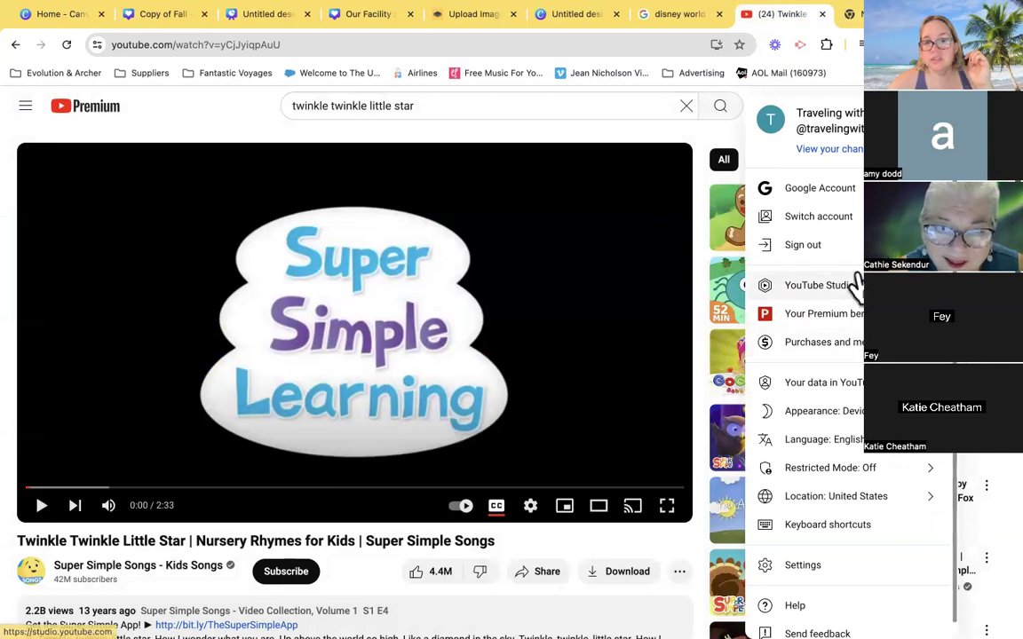
click(828, 148)
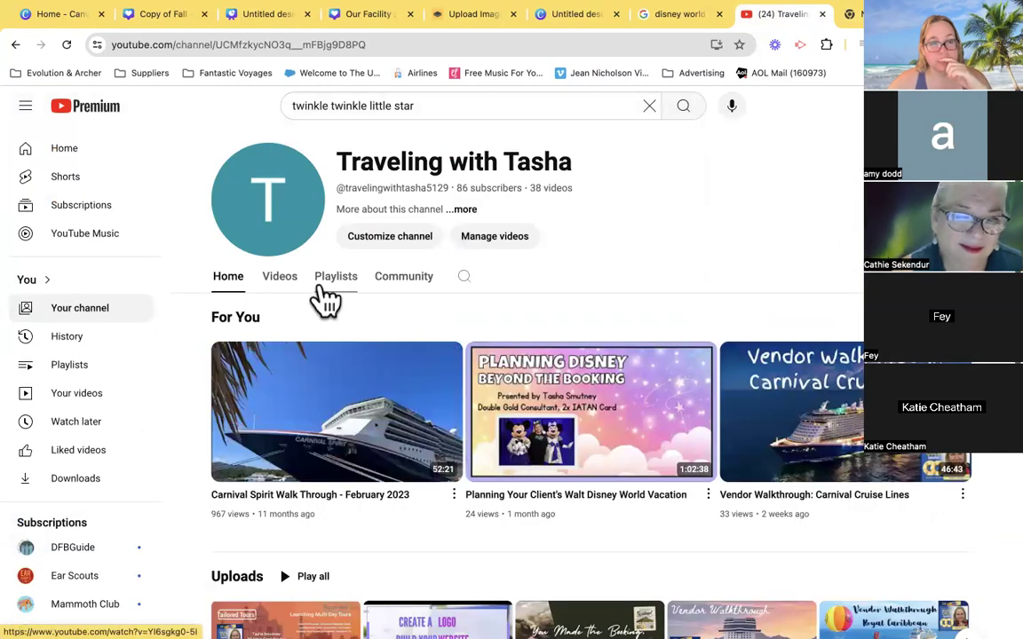
- Show the channel's playlists and open the full Cruising playlist
click(323, 292)
scroll(322, 297, down, 1)
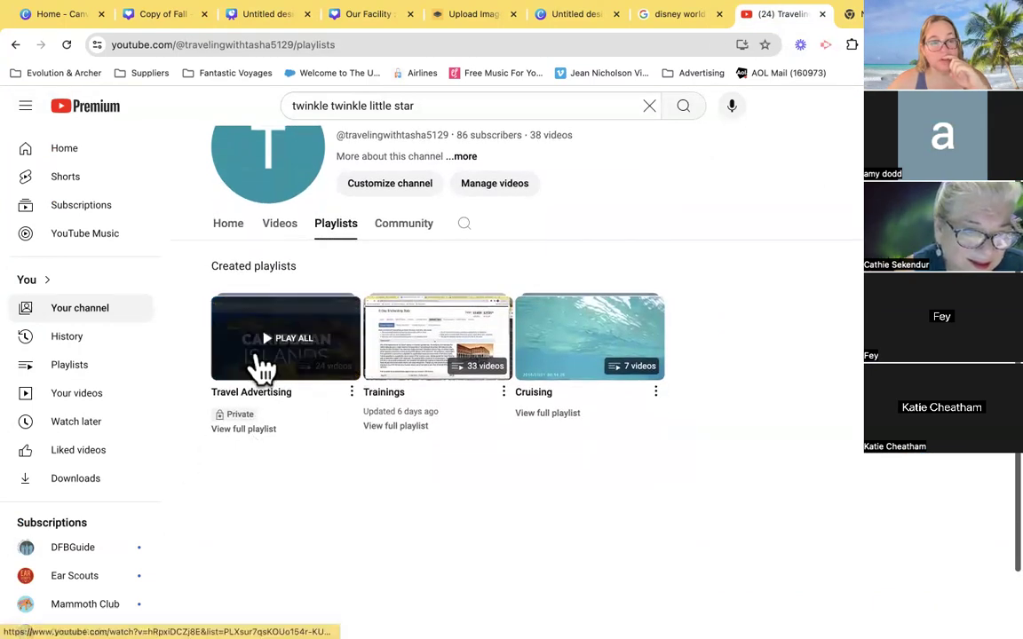
click(563, 414)
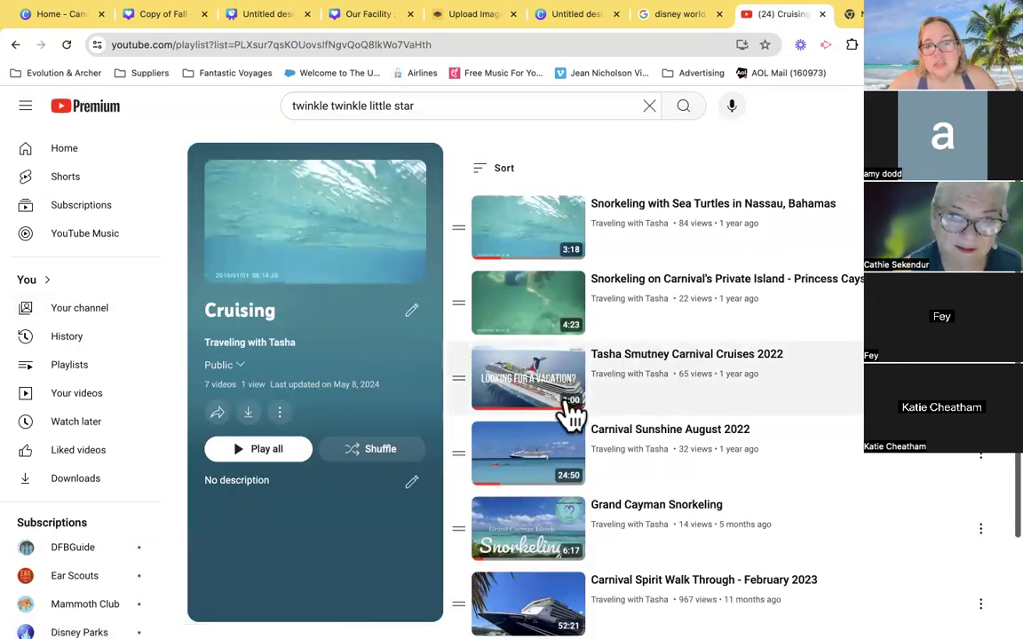
- Copy the share link of the "Snorkeling in Cozumel Chankanaab Park" video in the Cruising playlist
scroll(803, 425, down, 2)
scroll(803, 424, down, 2)
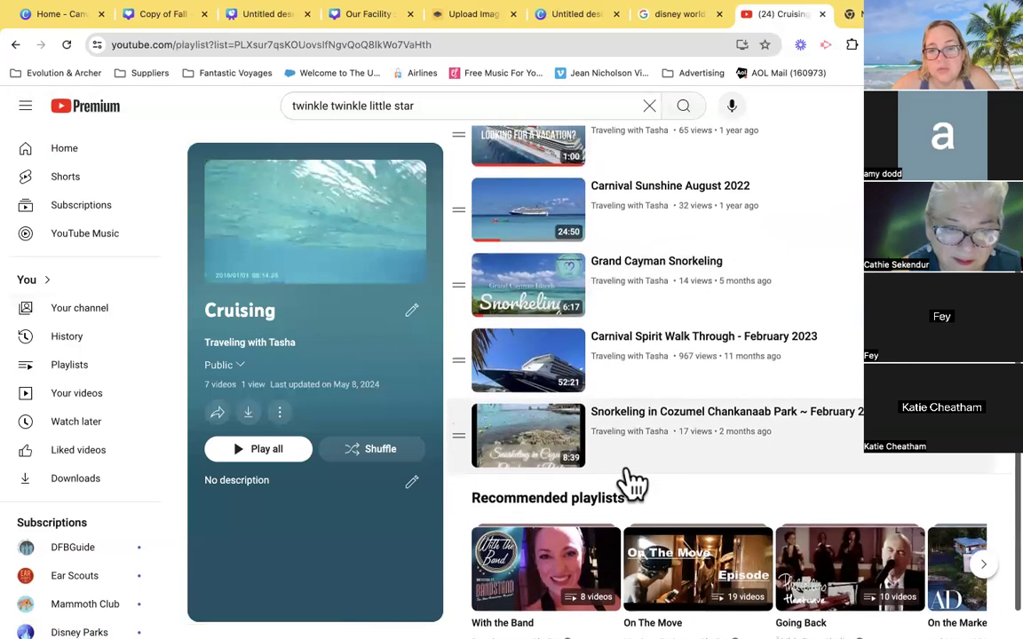
scroll(628, 479, down, 1)
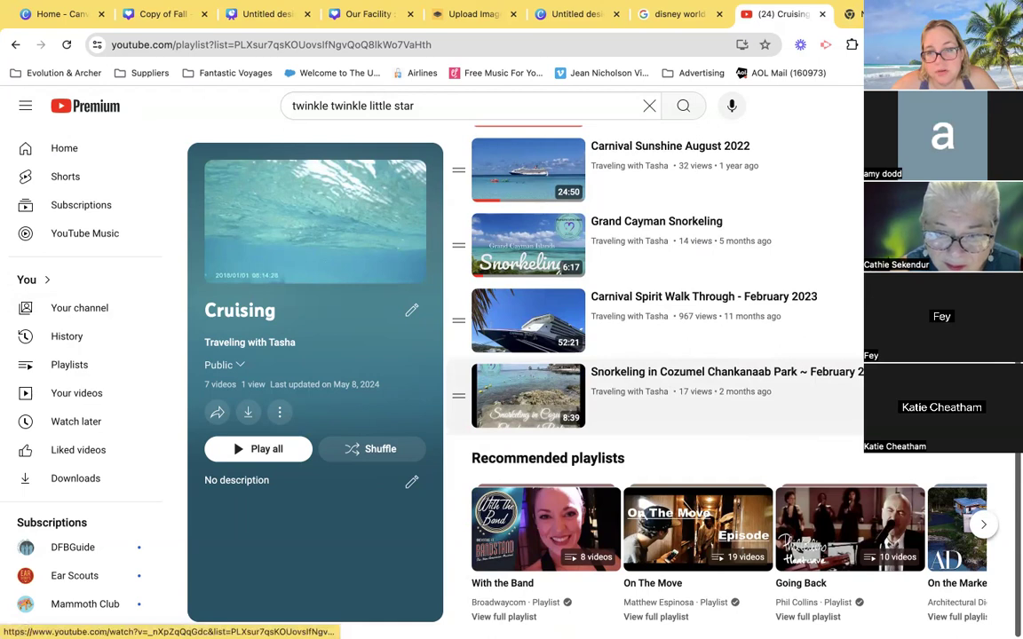
click(959, 396)
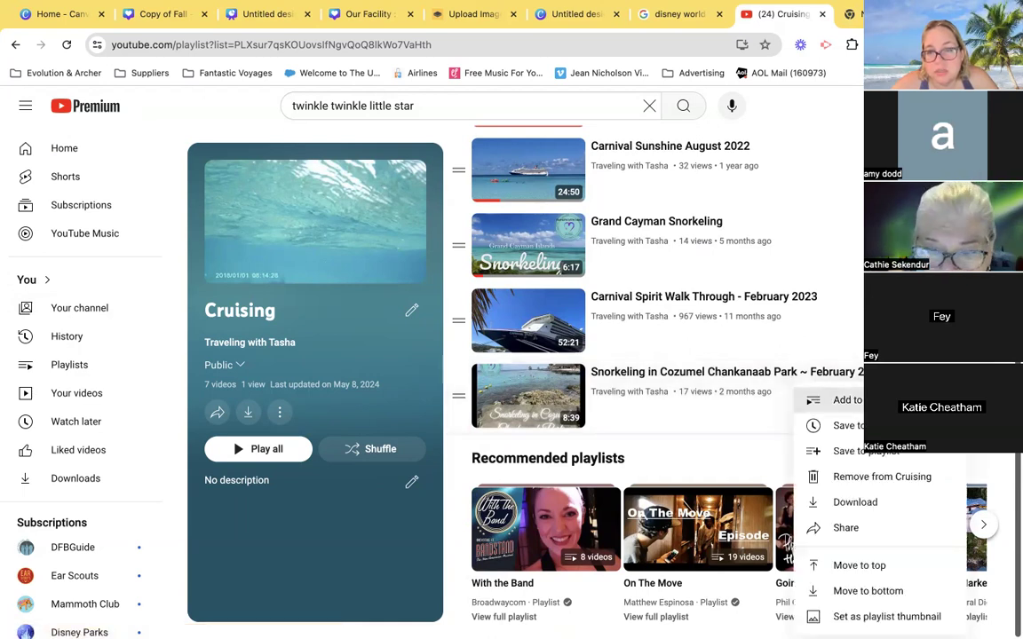
click(856, 529)
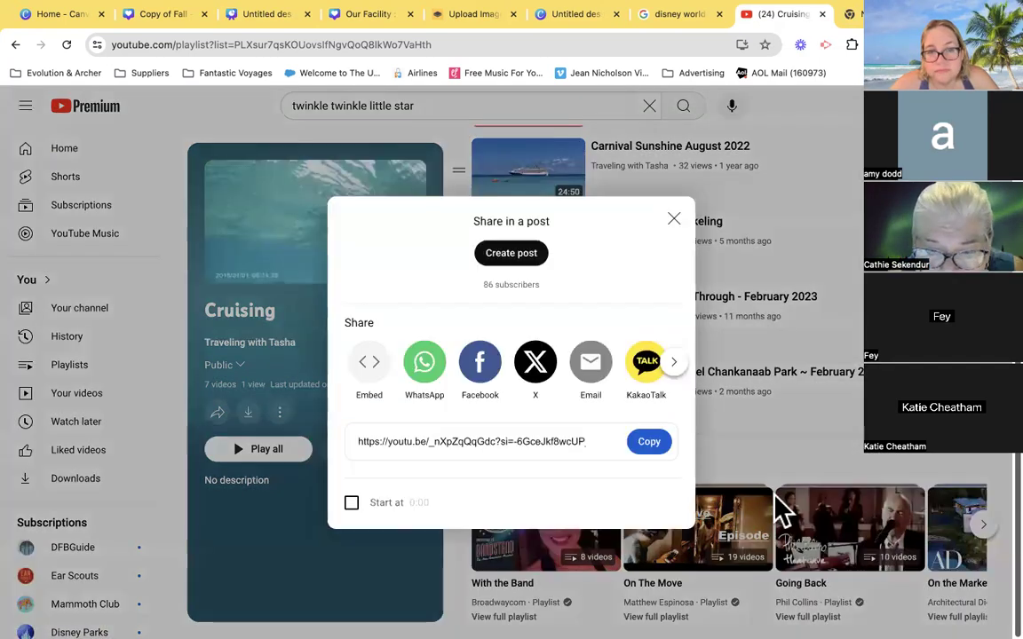
click(651, 444)
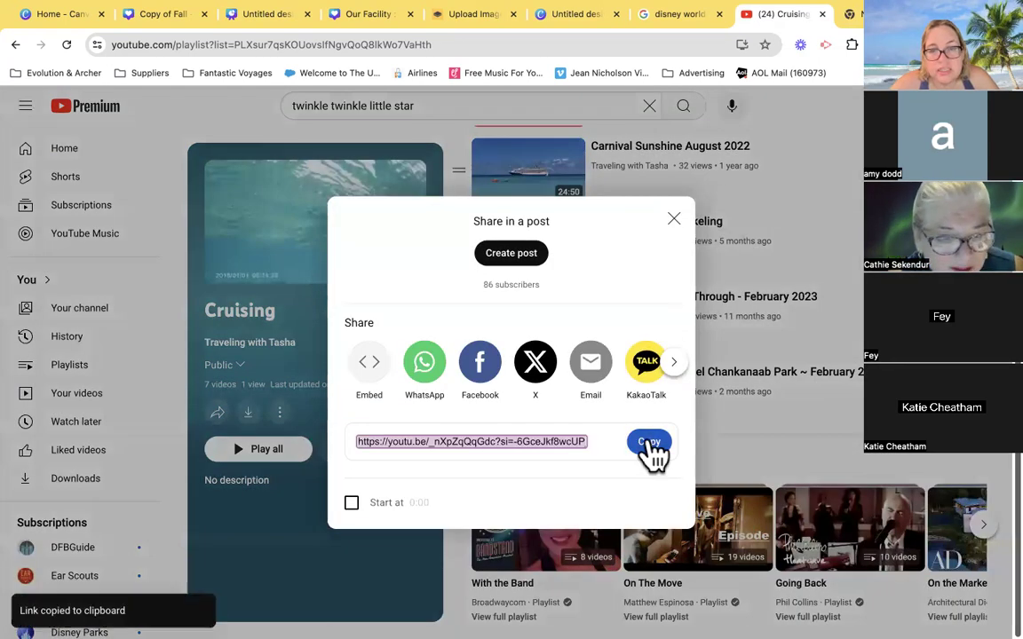
- Return to the Canva design, generate a QR code from the copied video link and place it in page 4's lower-right corner
click(366, 18)
click(138, 255)
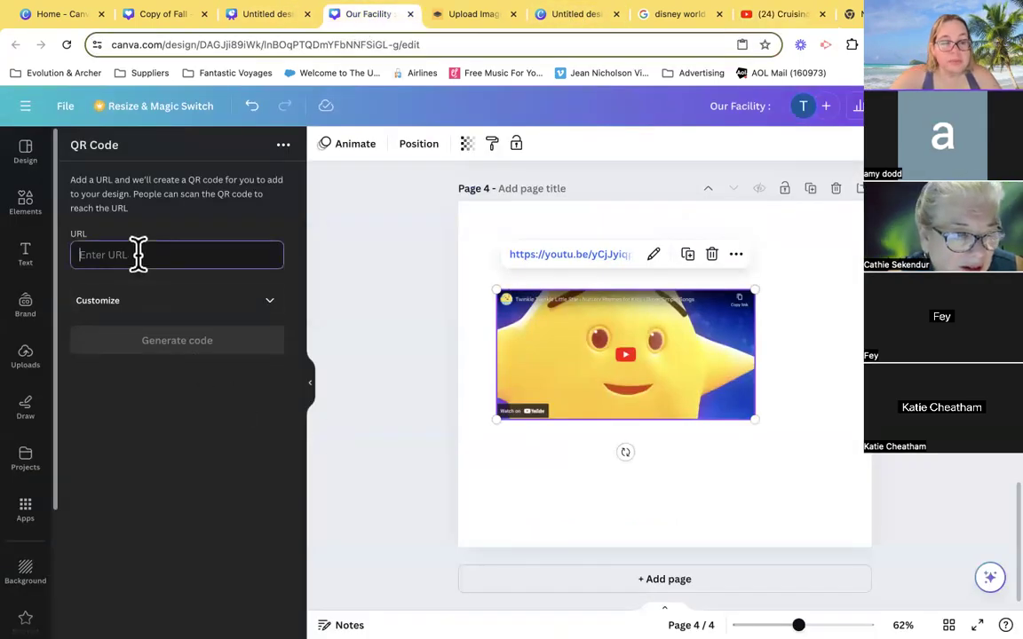
key(ctrl+v)
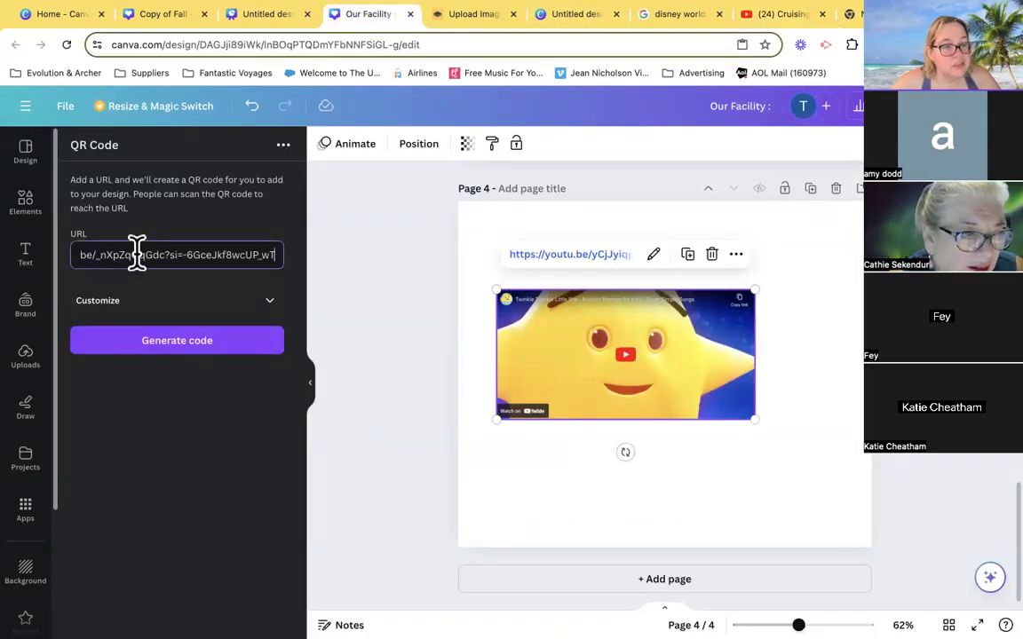
click(166, 345)
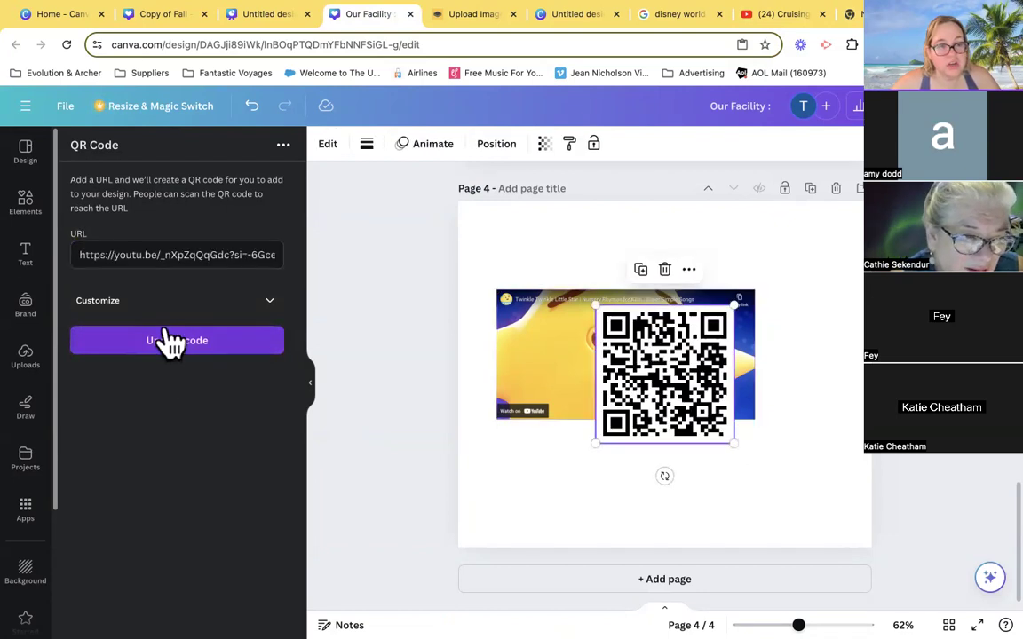
drag(675, 343, 804, 447)
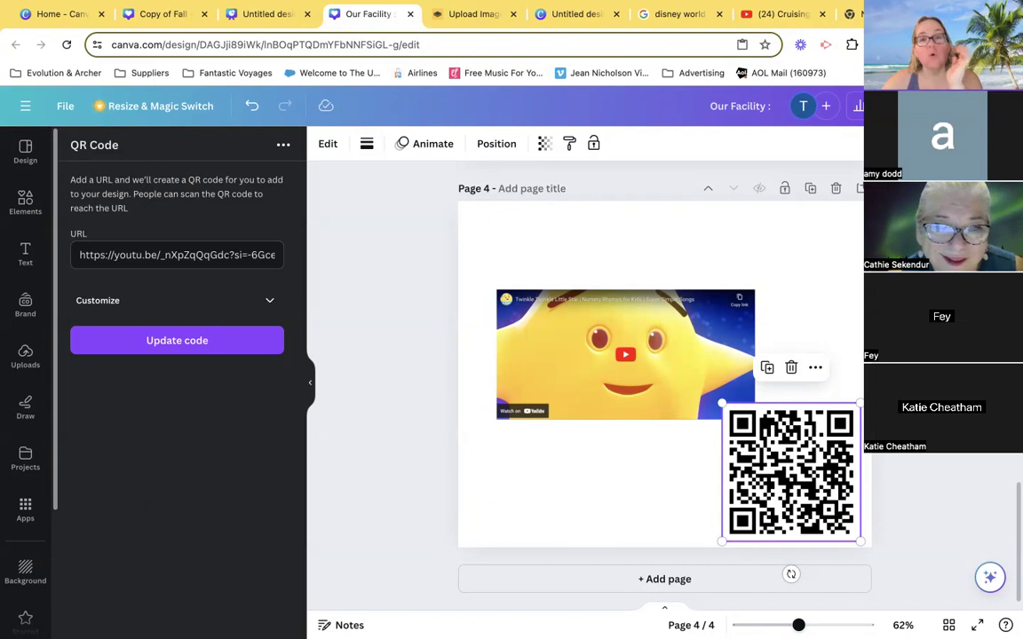
- Switch to the empty browser tab and open the Facebook website
click(850, 14)
click(619, 43)
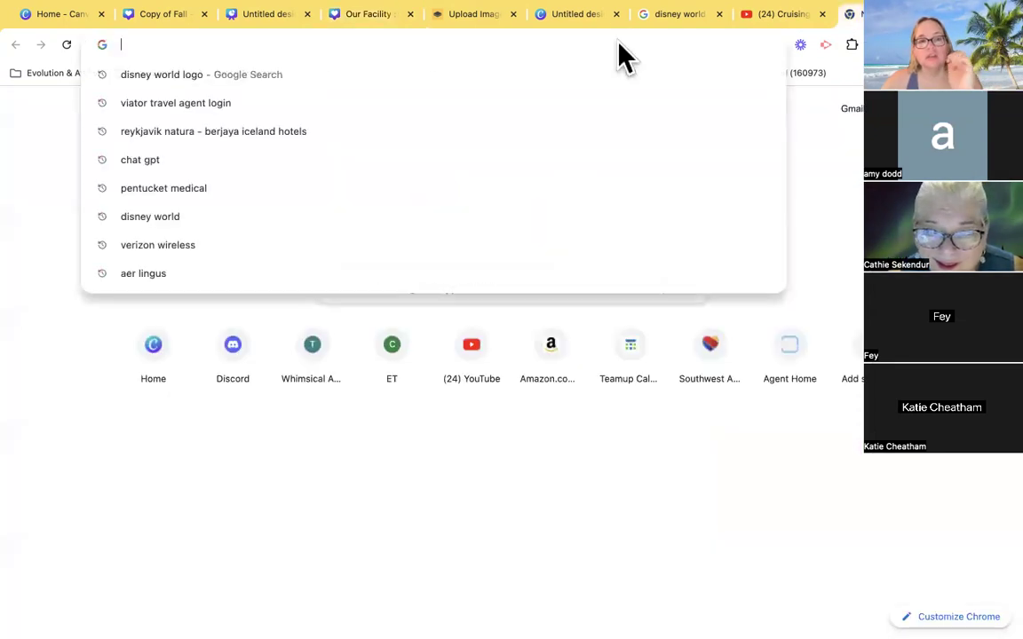
text(fac)
key(BackSpace)
text(ac)
key(Return)
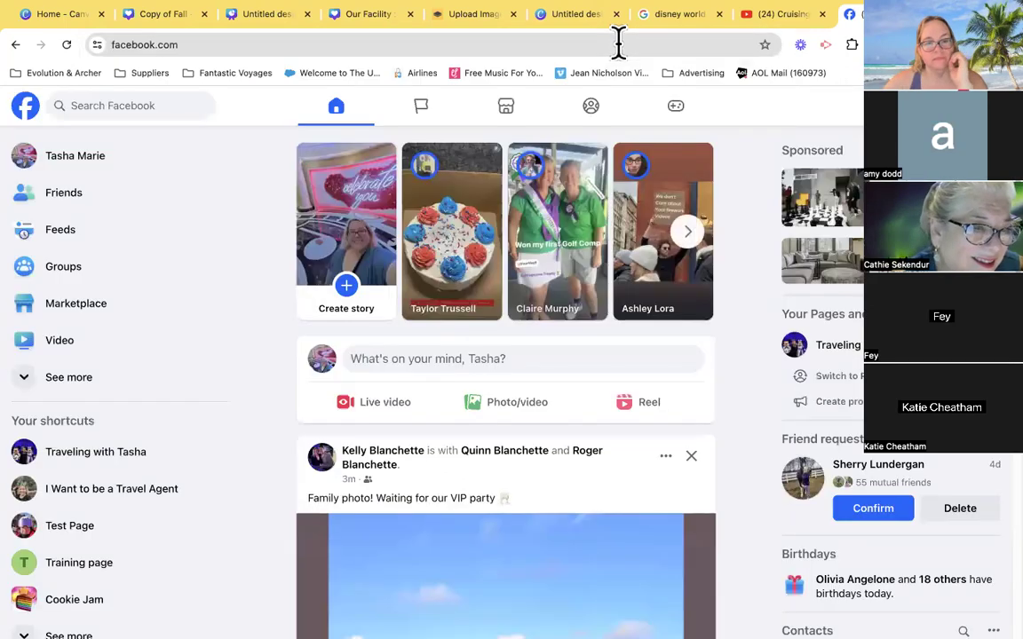
- Open the travel agency's page from the managed Facebook pages, select its web address and close the chat pop-up
click(439, 111)
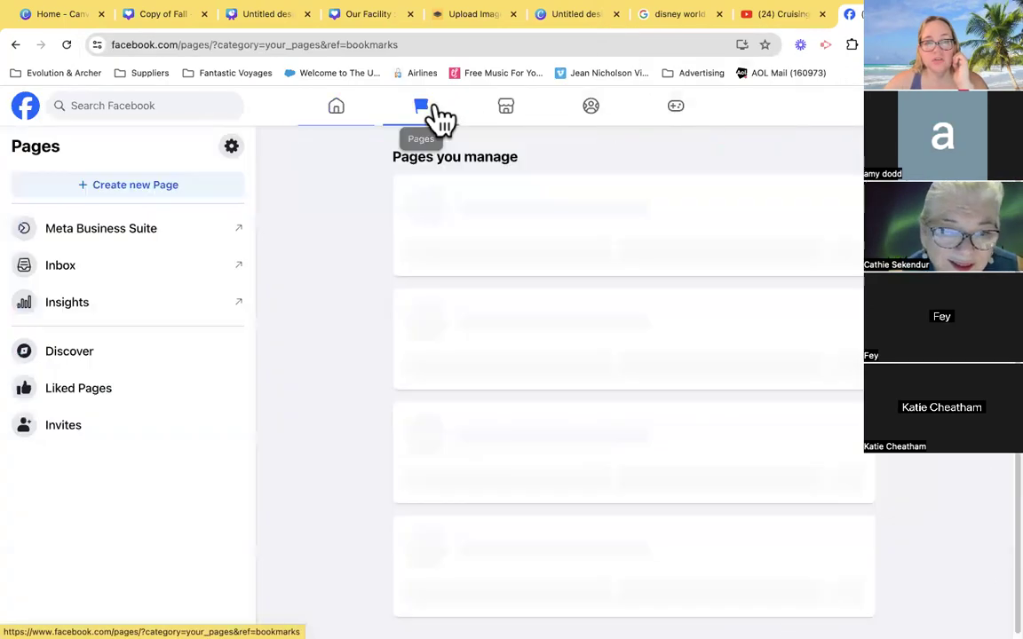
click(475, 188)
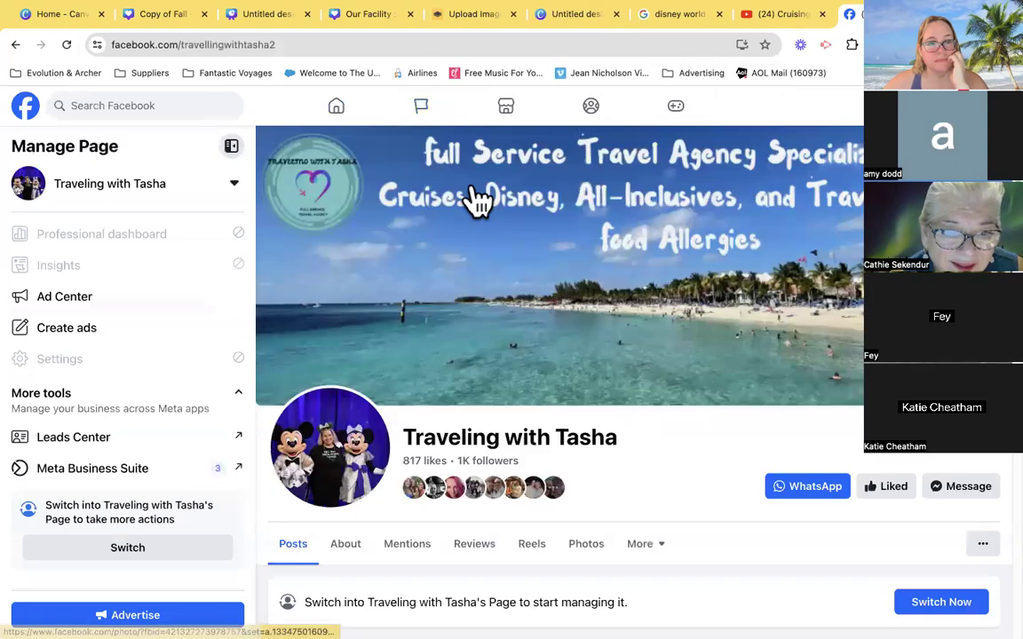
click(286, 46)
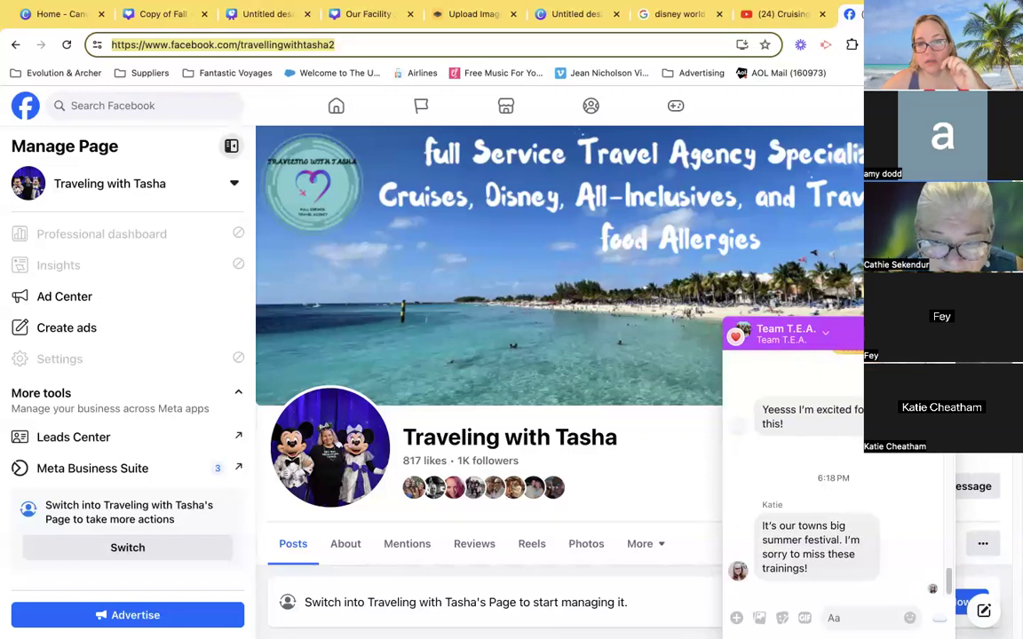
click(940, 334)
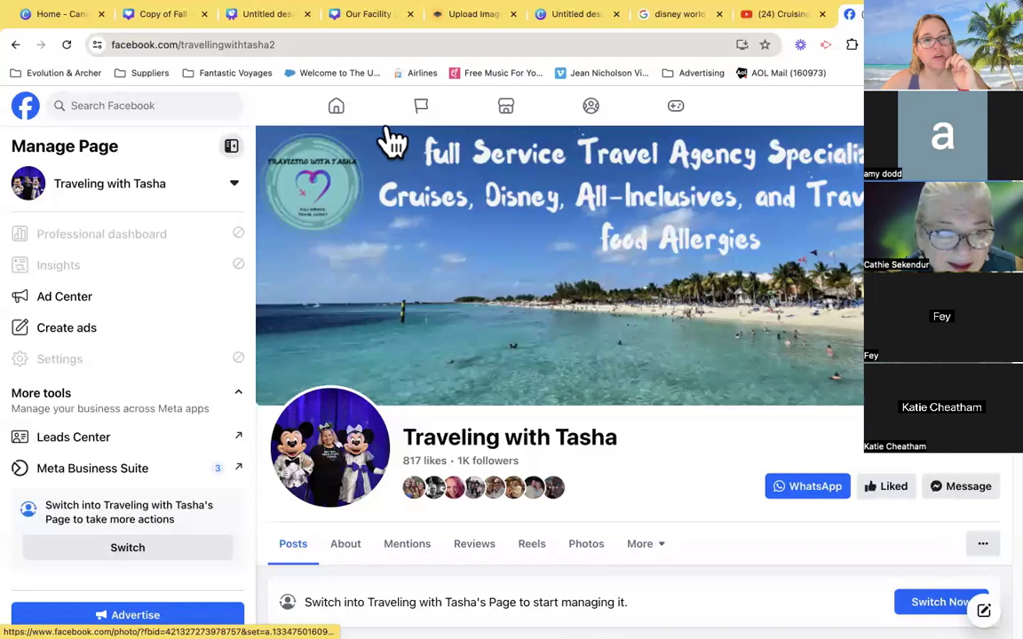
- Copy the travel agency page's web address and switch back to the "Our Facility" design in Canva
click(315, 45)
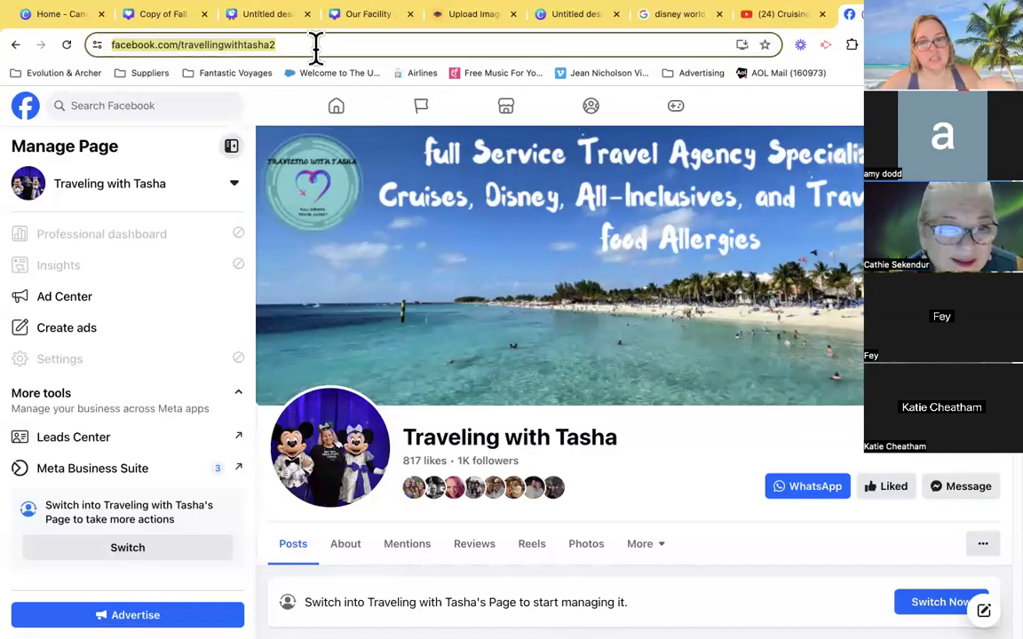
click(982, 543)
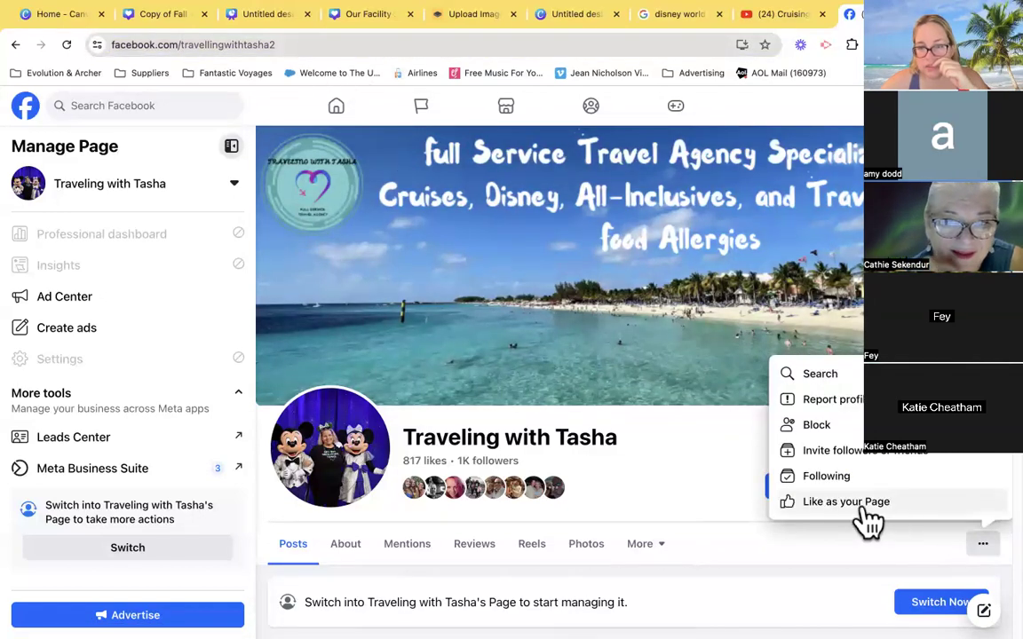
click(713, 508)
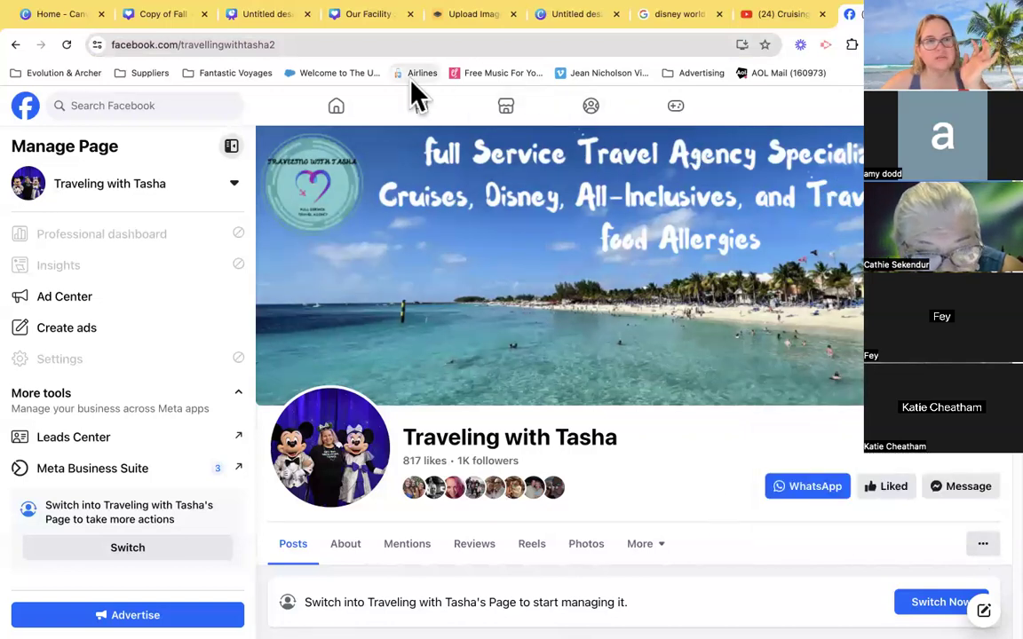
click(280, 16)
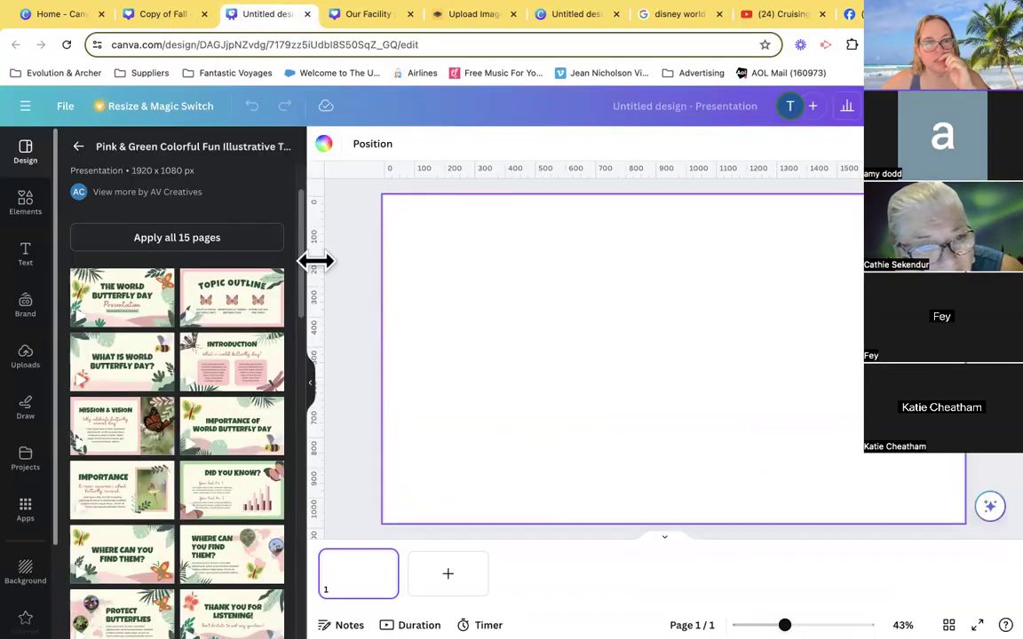
click(366, 14)
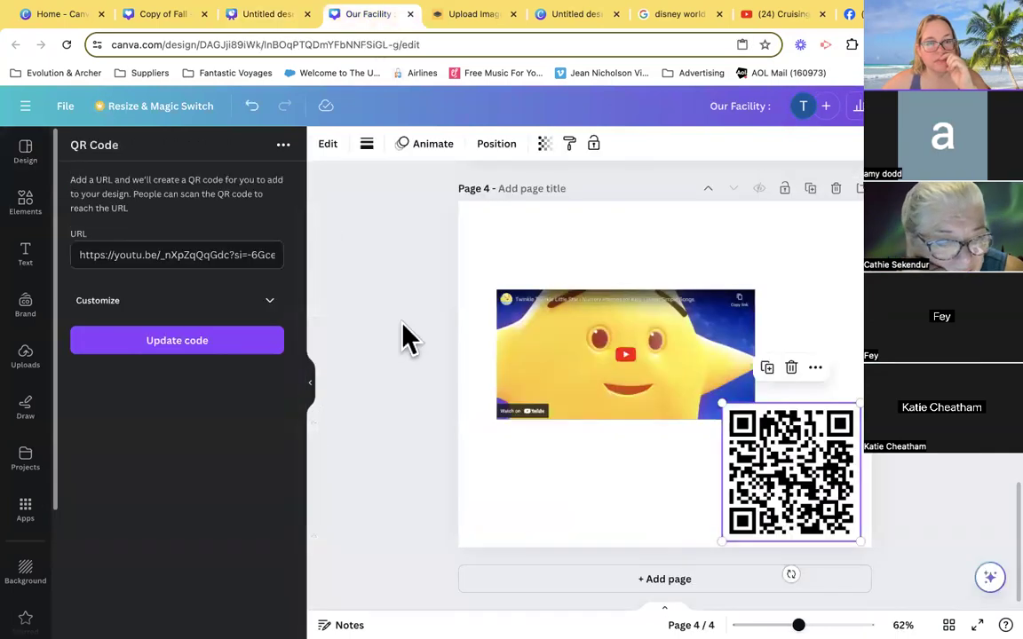
- Replace the page 4 QR code's URL with the copied Facebook page link, update the code and shrink it toward the lower-right corner
triple_click(215, 253)
key(ctrl+v)
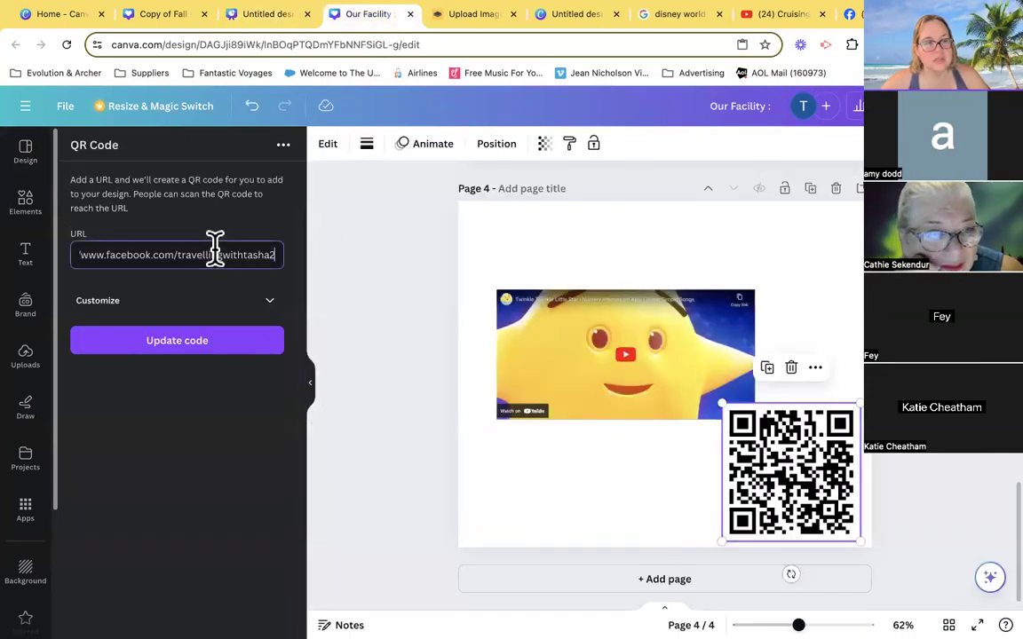
click(224, 357)
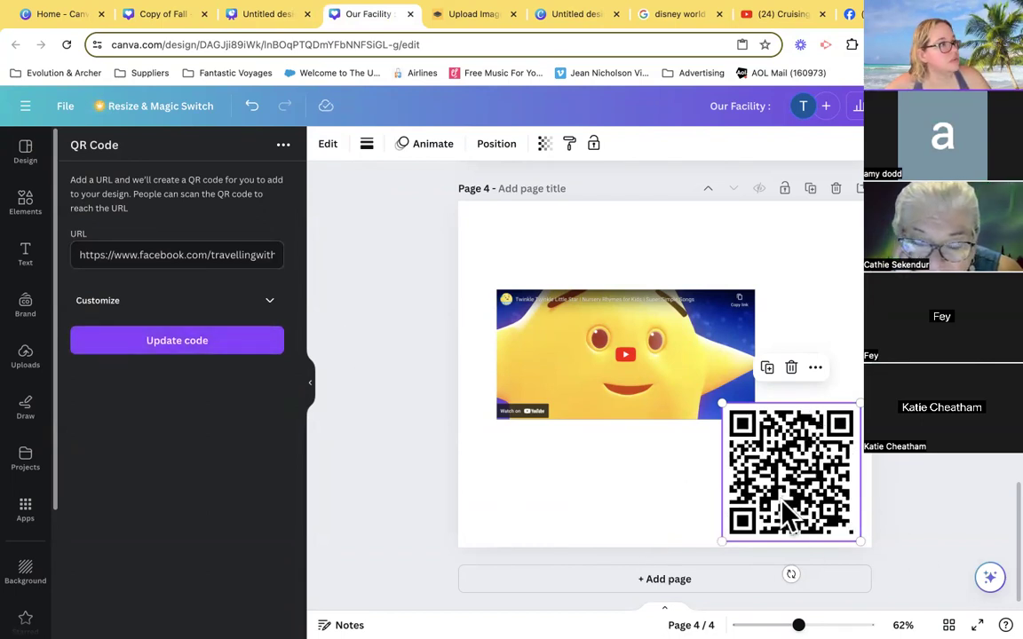
drag(721, 403, 763, 444)
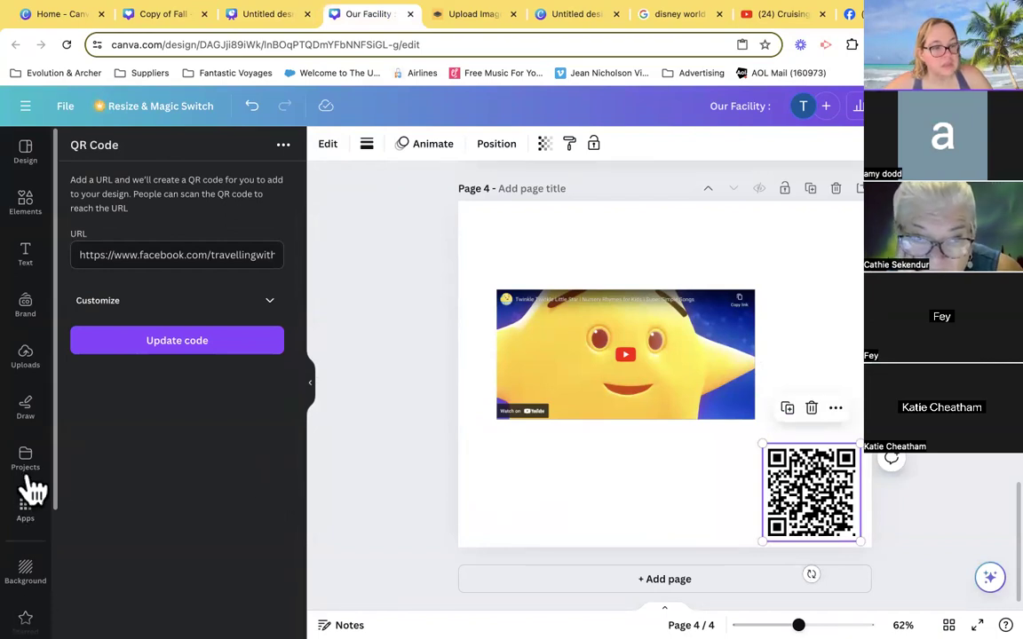
scroll(26, 484, down, 3)
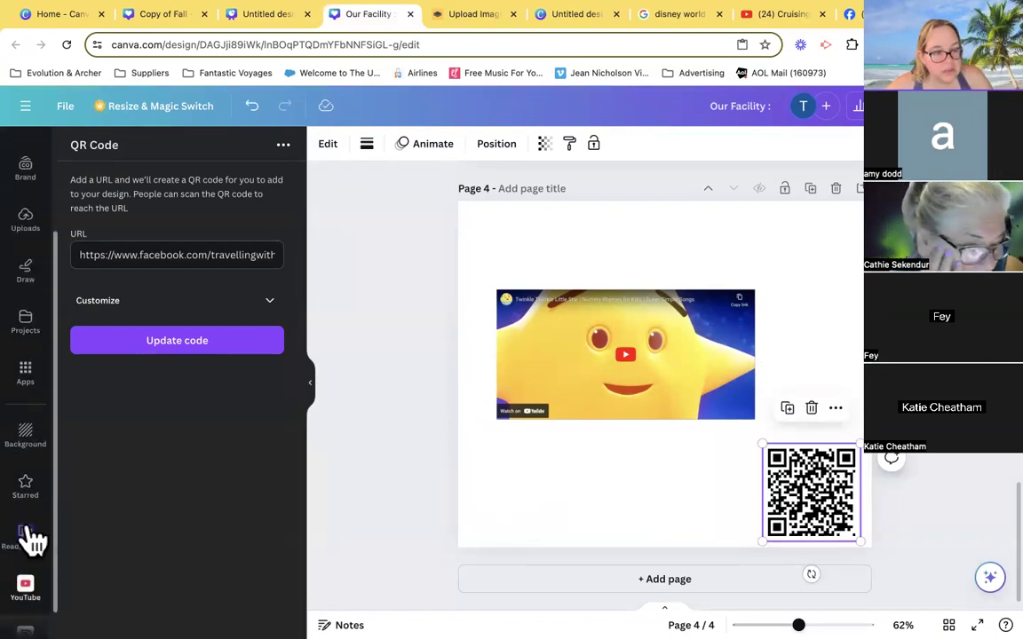
scroll(31, 444, down, 1)
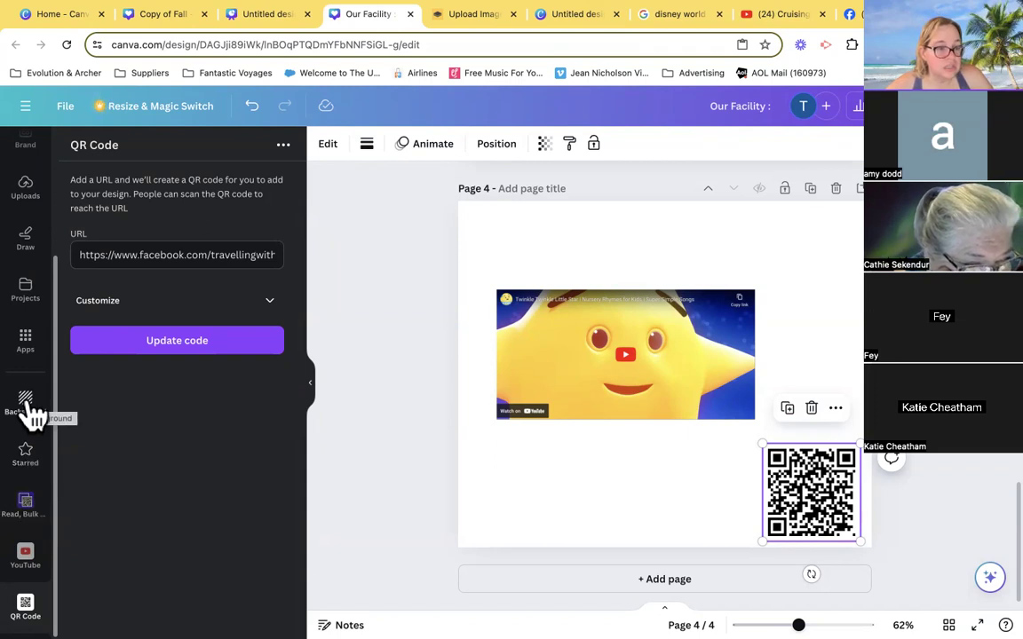
scroll(32, 418, up, 3)
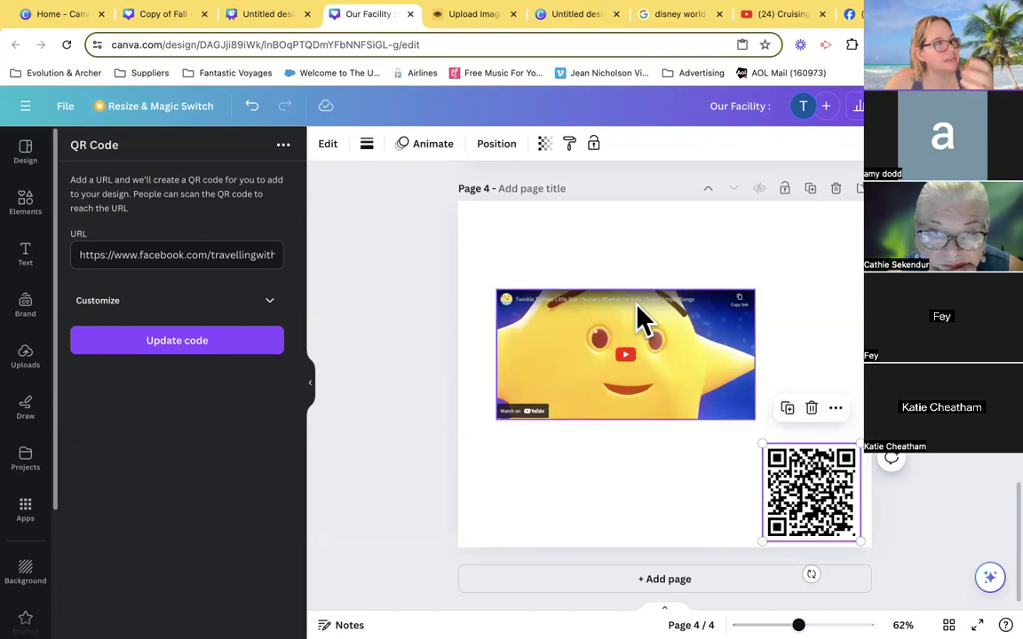
- Return to page 1 and look over the social platforms offered for sharing the design
scroll(521, 347, up, 10)
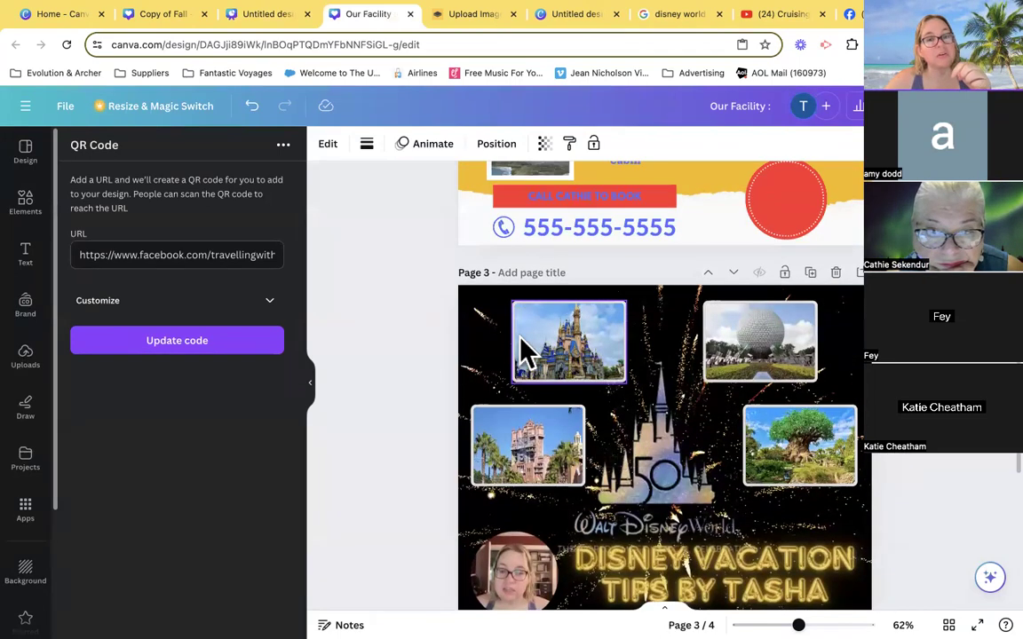
scroll(664, 357, up, 2)
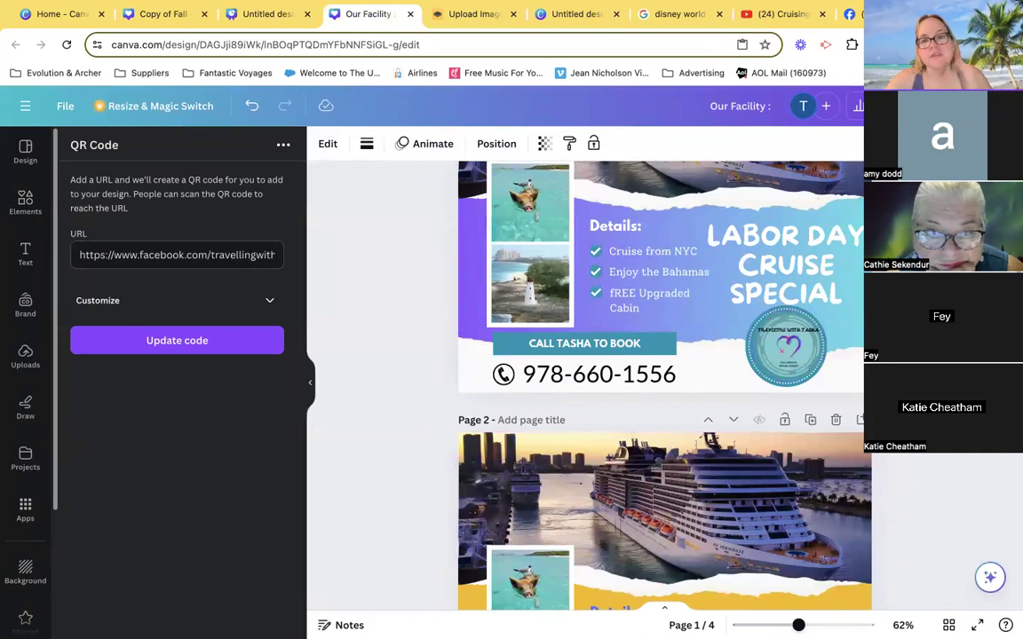
scroll(750, 203, up, 3)
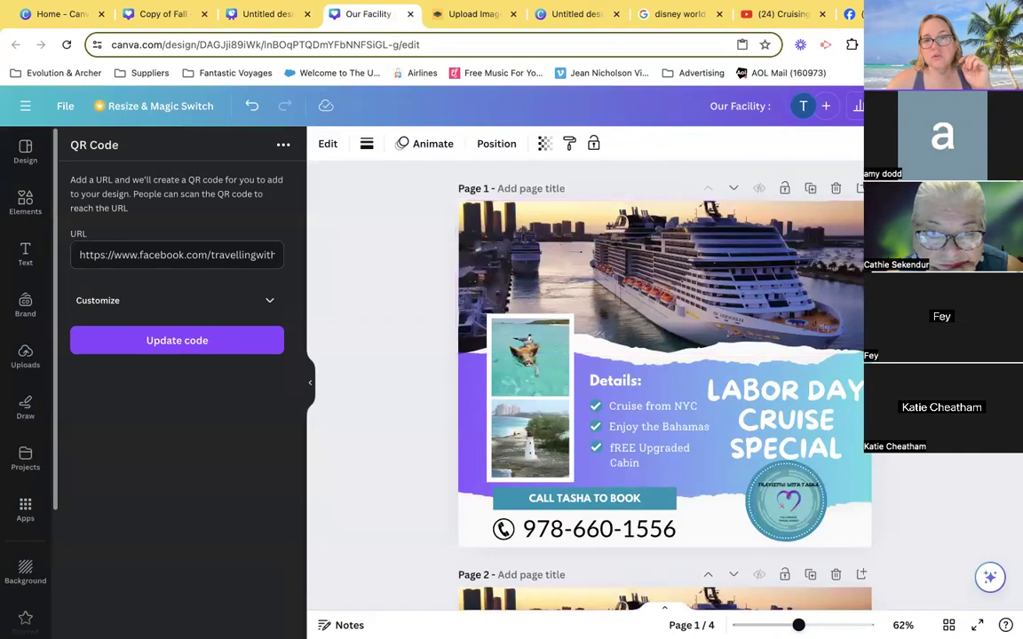
click(981, 106)
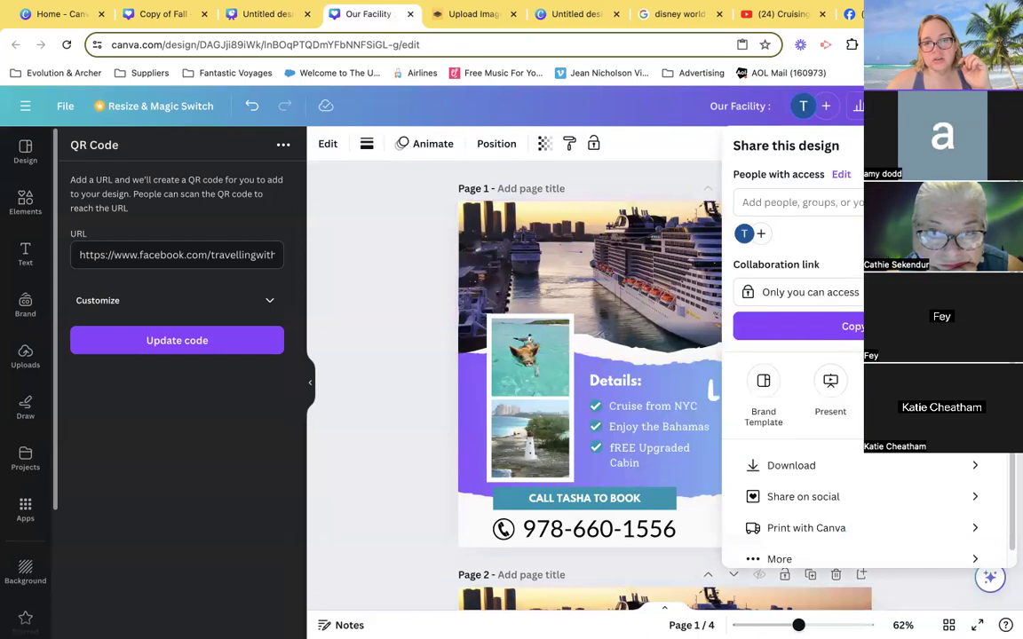
click(801, 499)
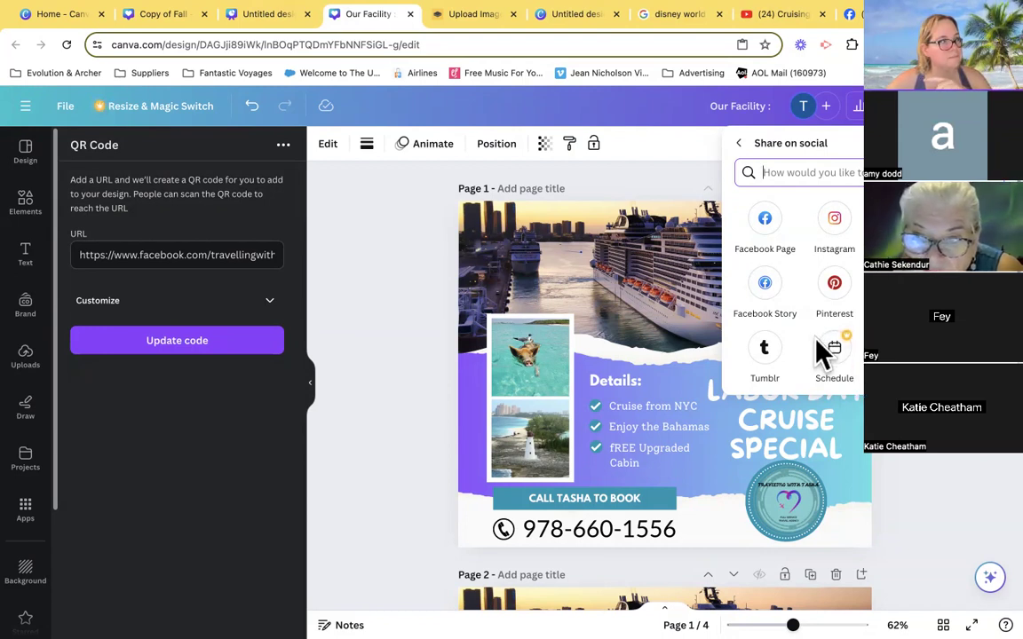
click(738, 144)
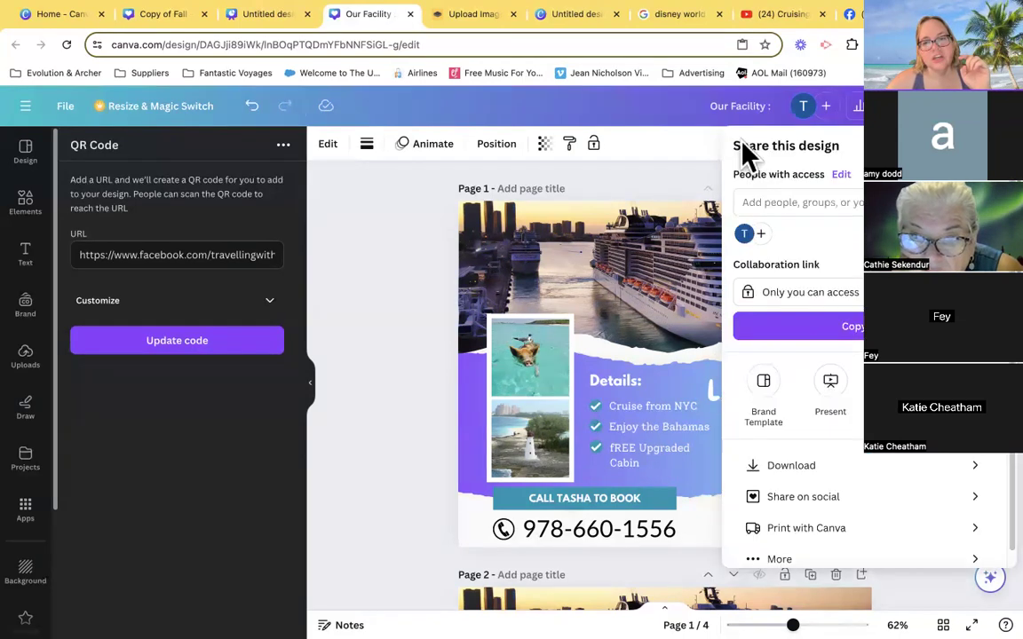
- Open the download options and limit the page selection to page 1 only
click(826, 469)
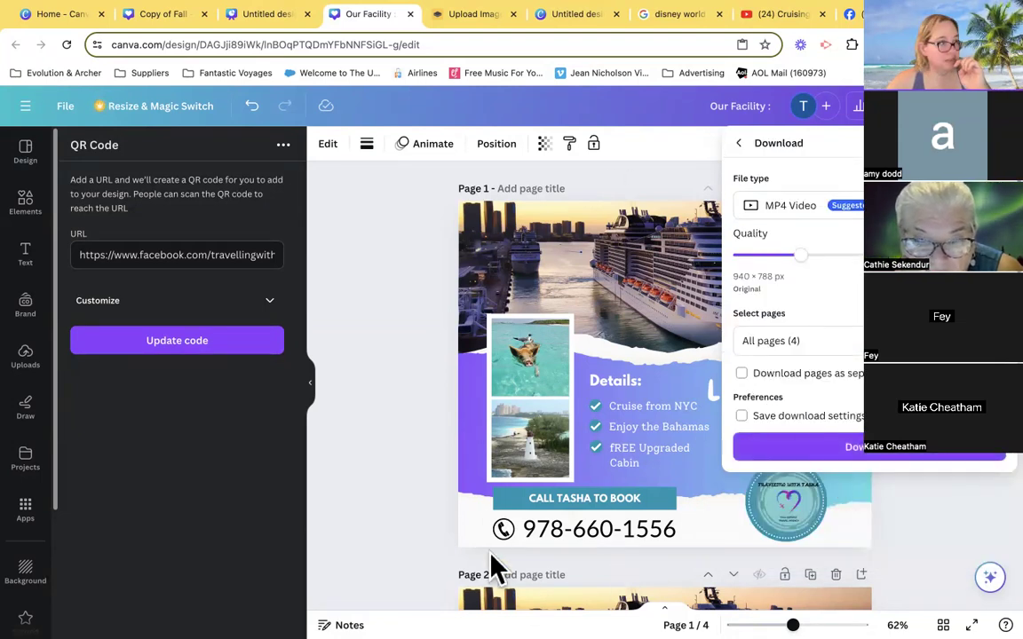
click(846, 342)
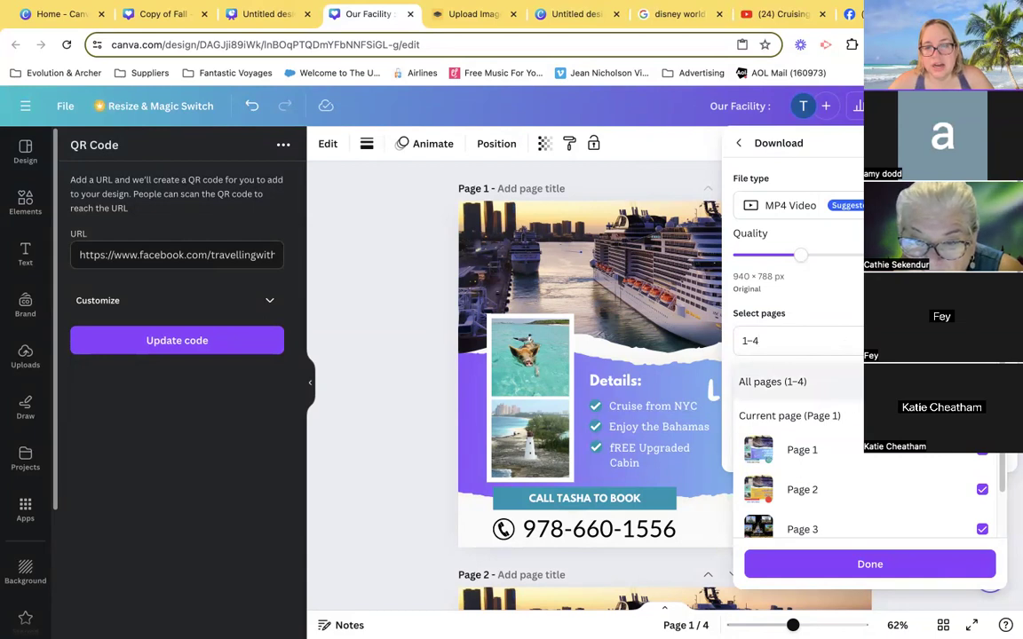
key(BackSpace)
key(BackSpace)
key(BackSpace)
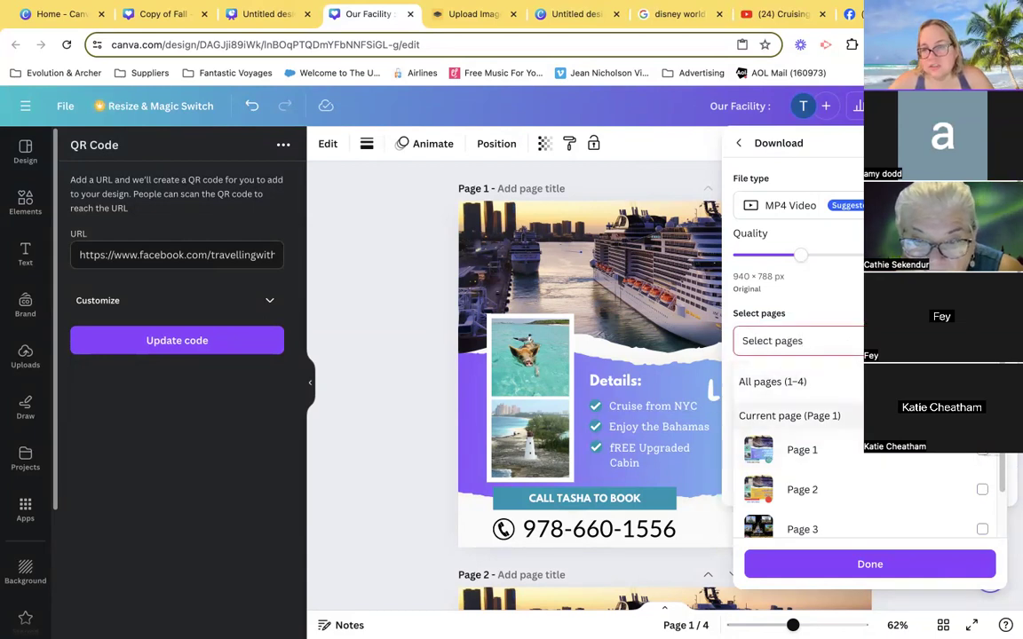
click(798, 455)
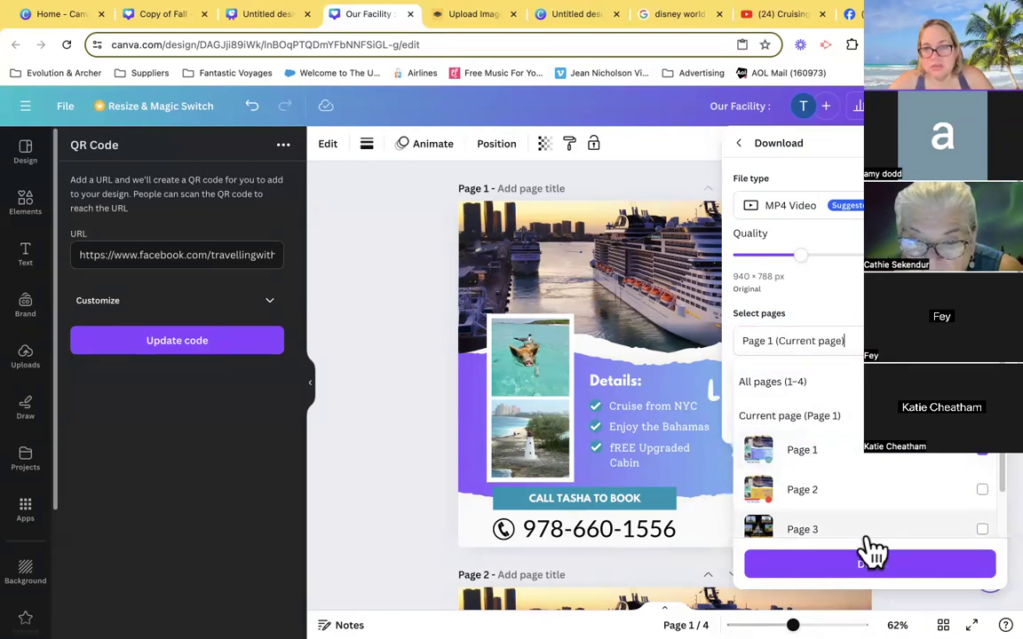
- Set the download file type to JPG and return to the sharing options without downloading
click(785, 213)
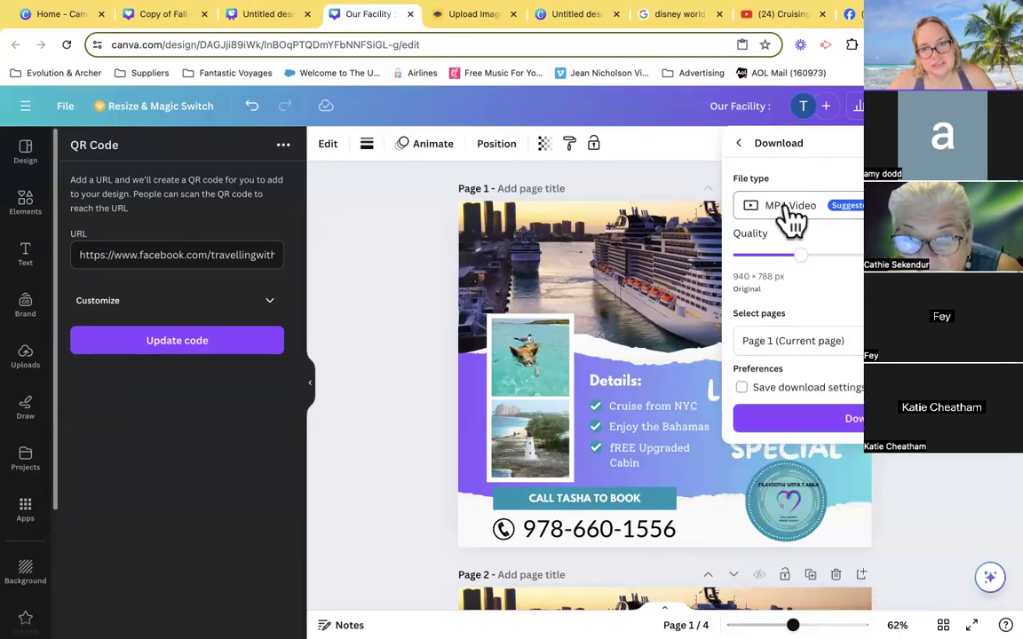
click(789, 212)
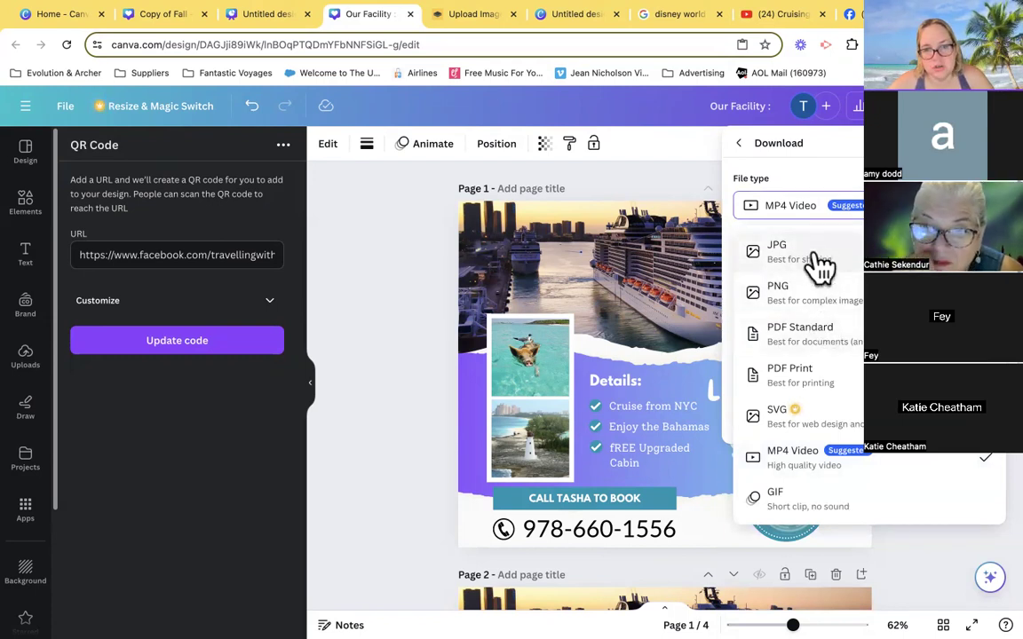
click(815, 255)
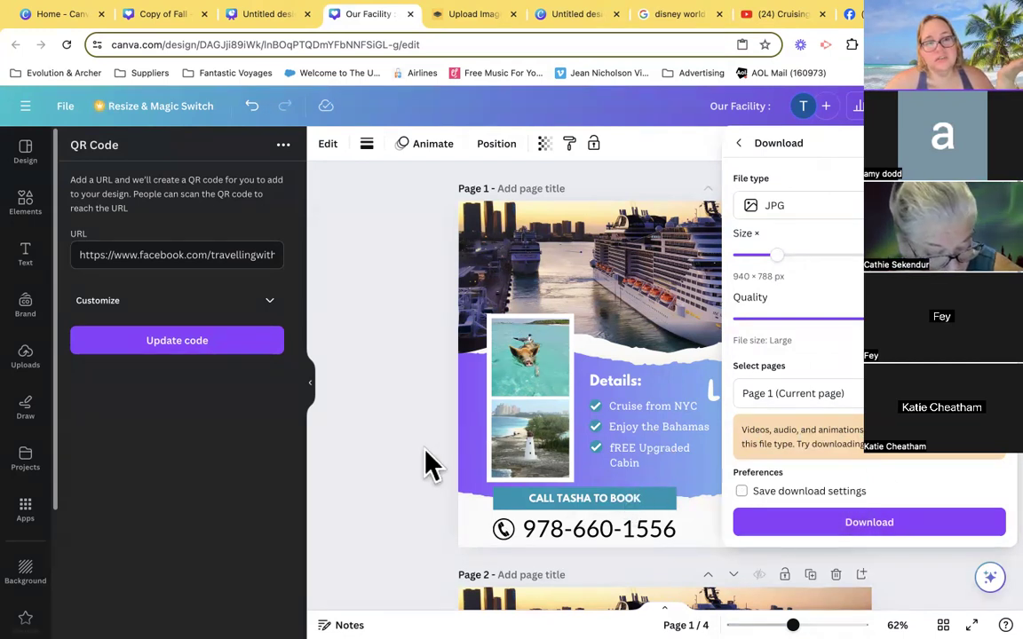
click(738, 144)
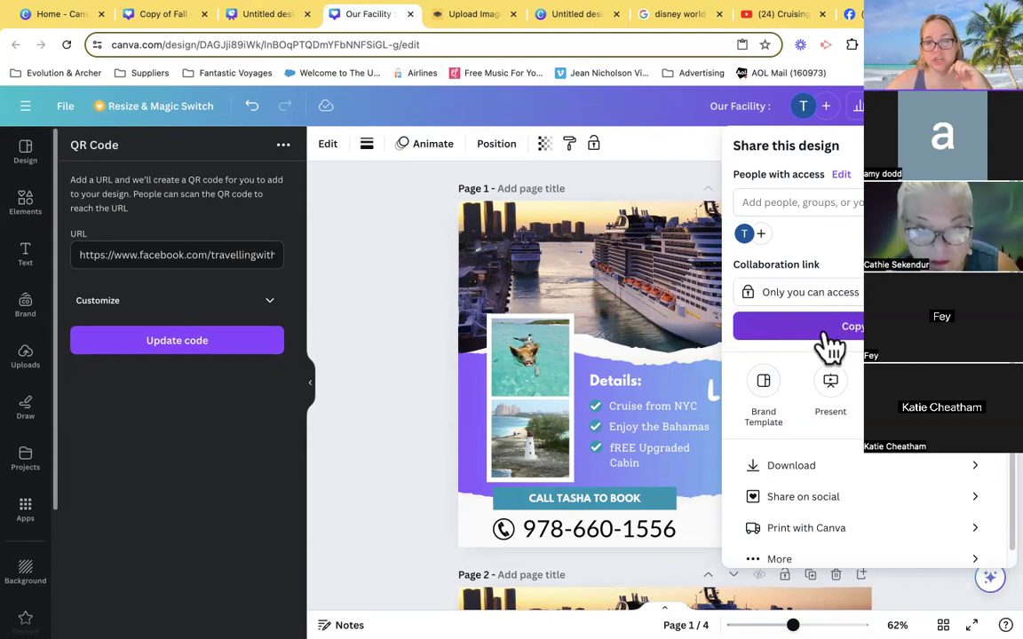
- Set the collaboration link access to anyone with the link, choose its first permission level and copy the link
click(979, 106)
click(979, 106)
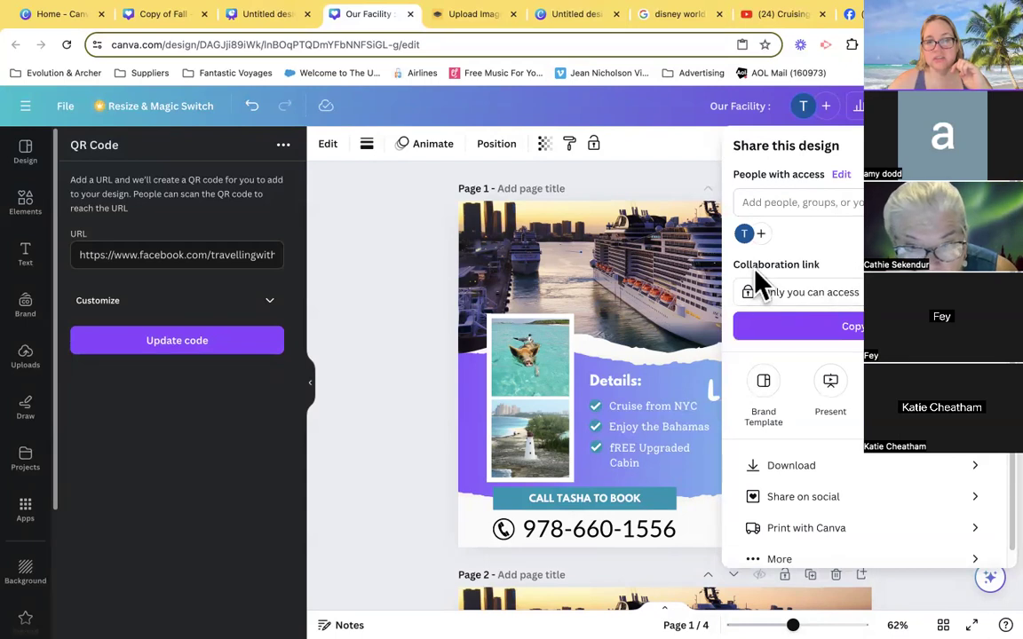
click(812, 299)
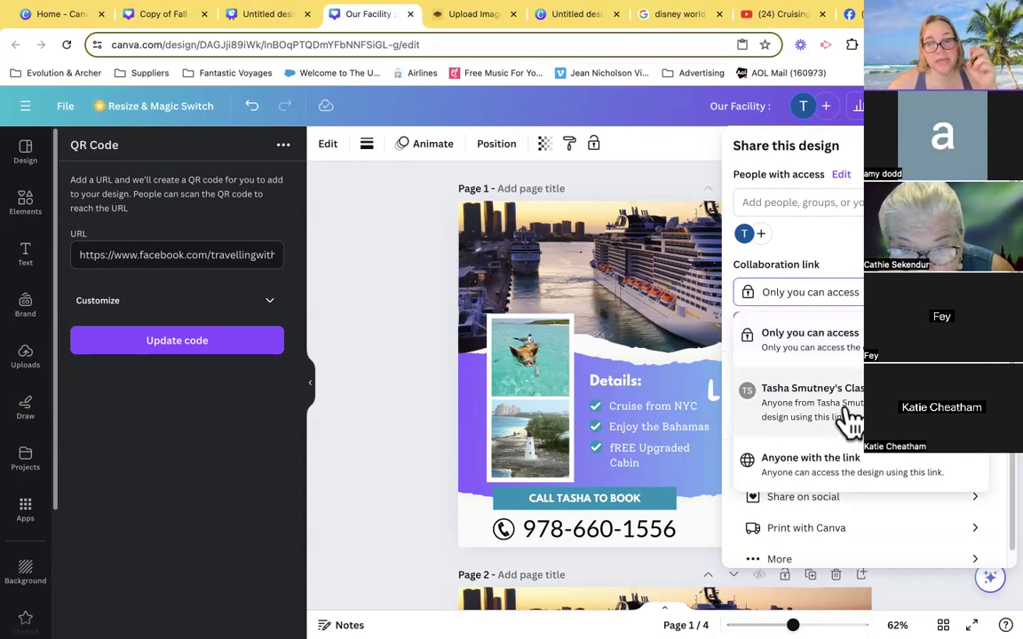
click(799, 470)
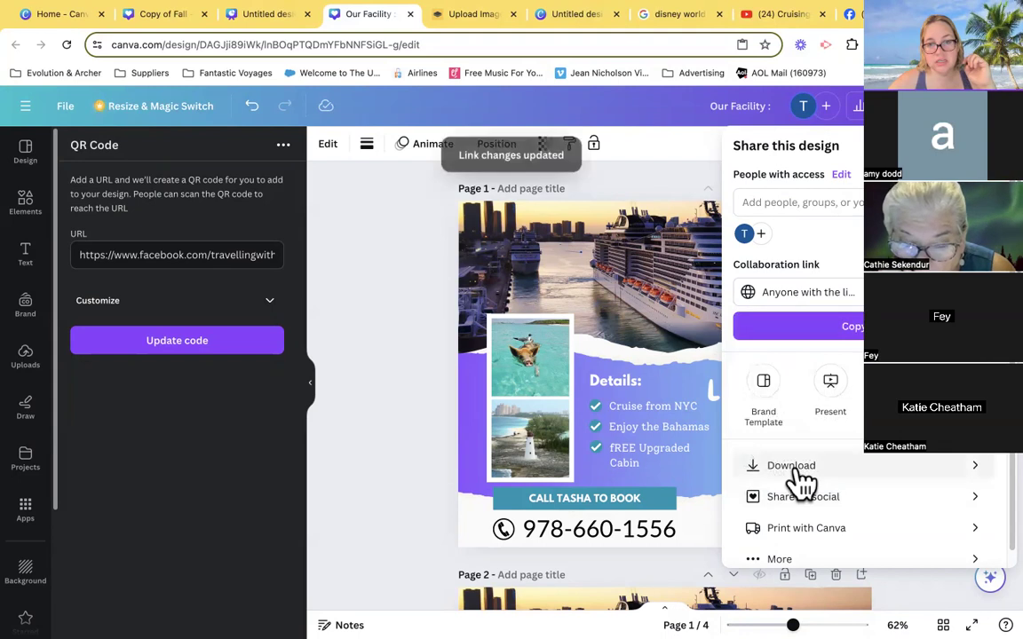
click(958, 292)
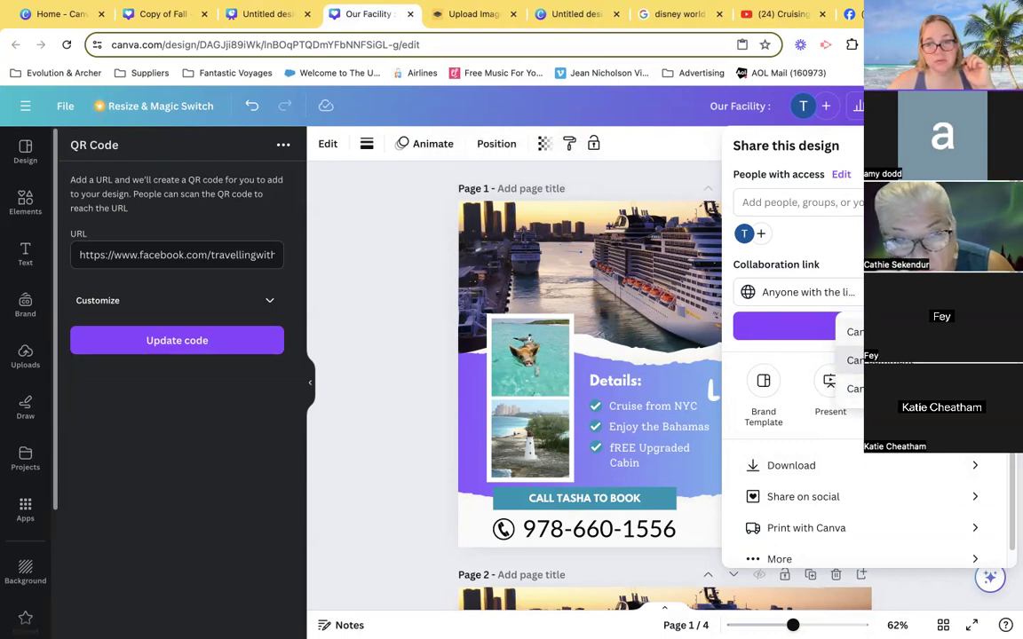
click(897, 334)
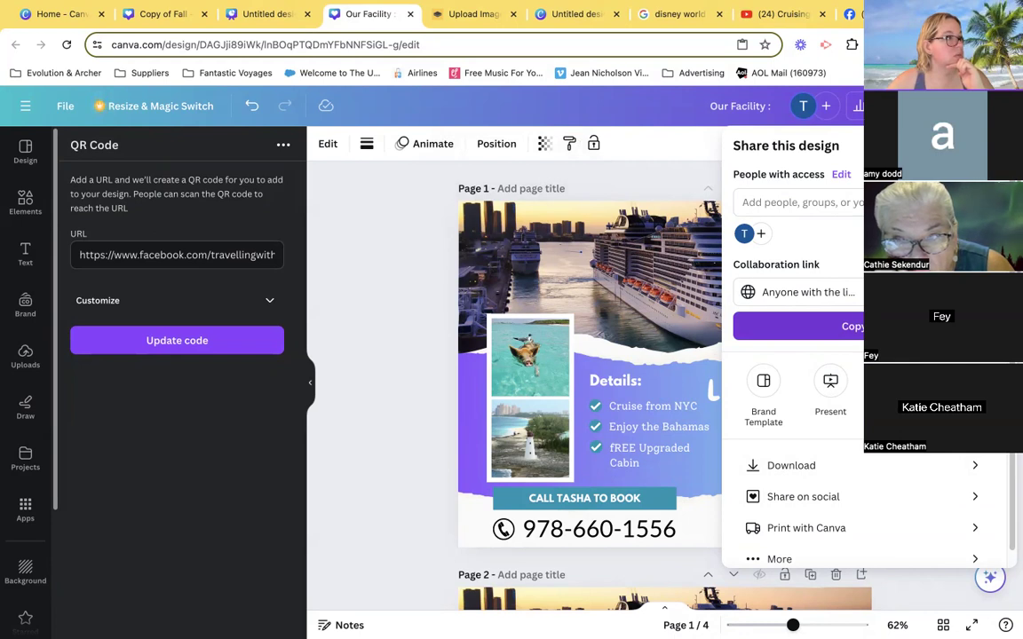
click(842, 330)
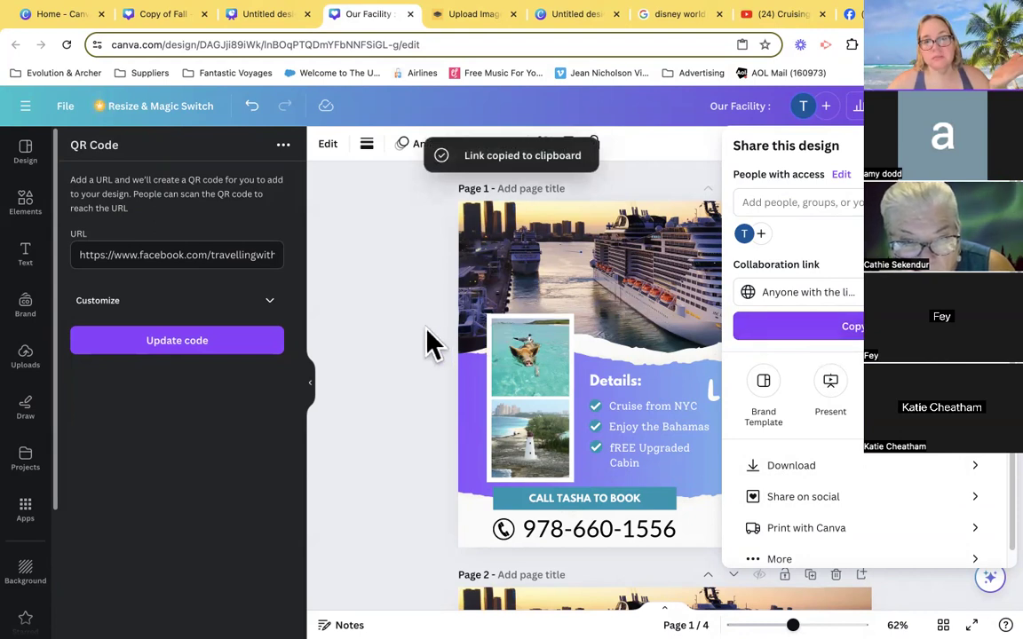
- Enter a collaborator's e-mail address under the people with access, and close the sharing options without sending the invitation
click(776, 207)
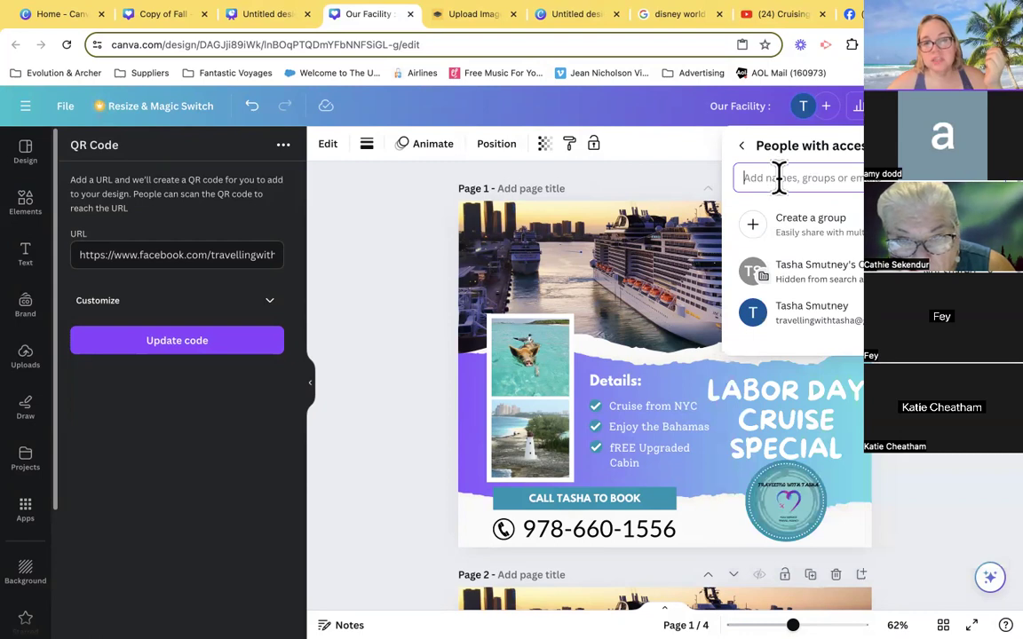
click(778, 177)
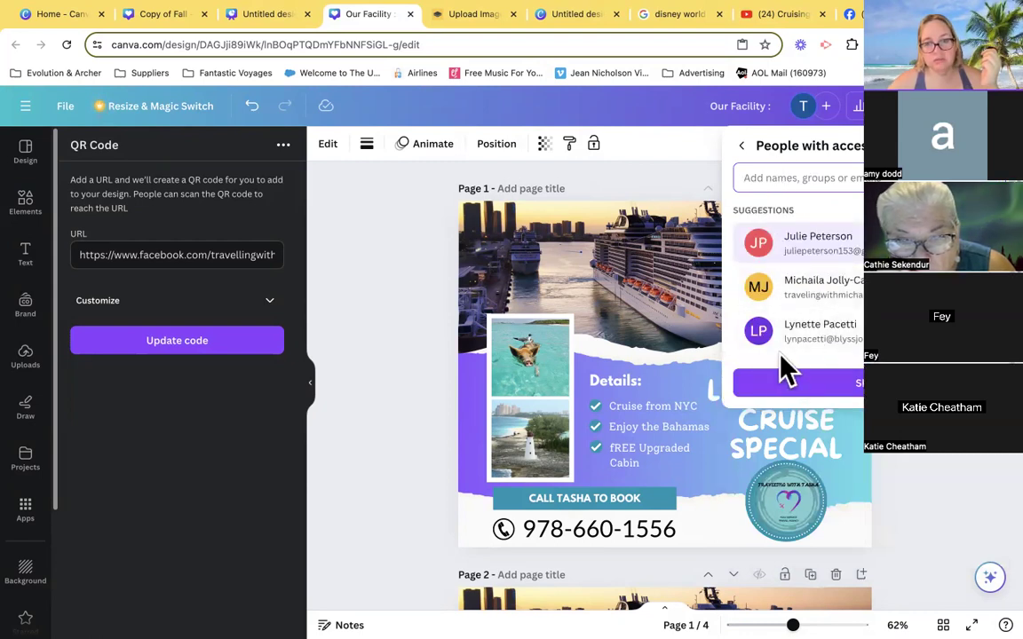
click(744, 149)
click(751, 159)
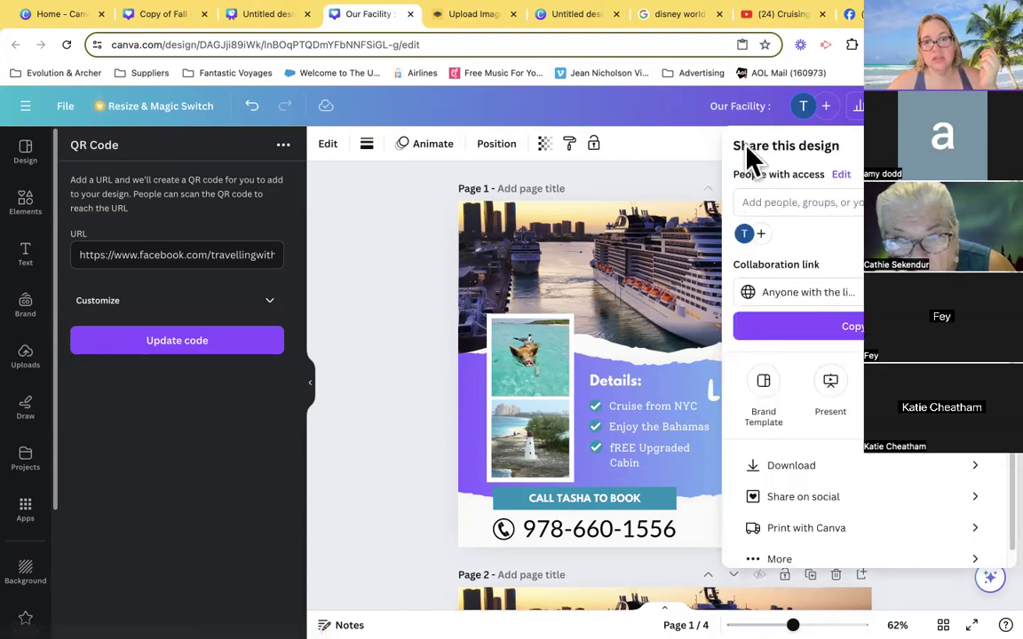
click(797, 199)
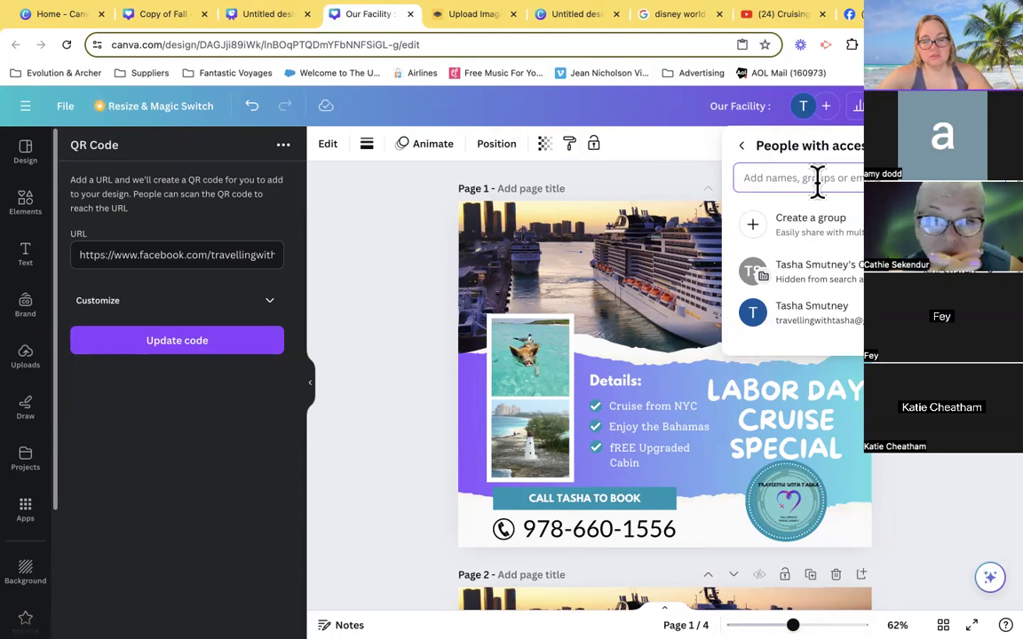
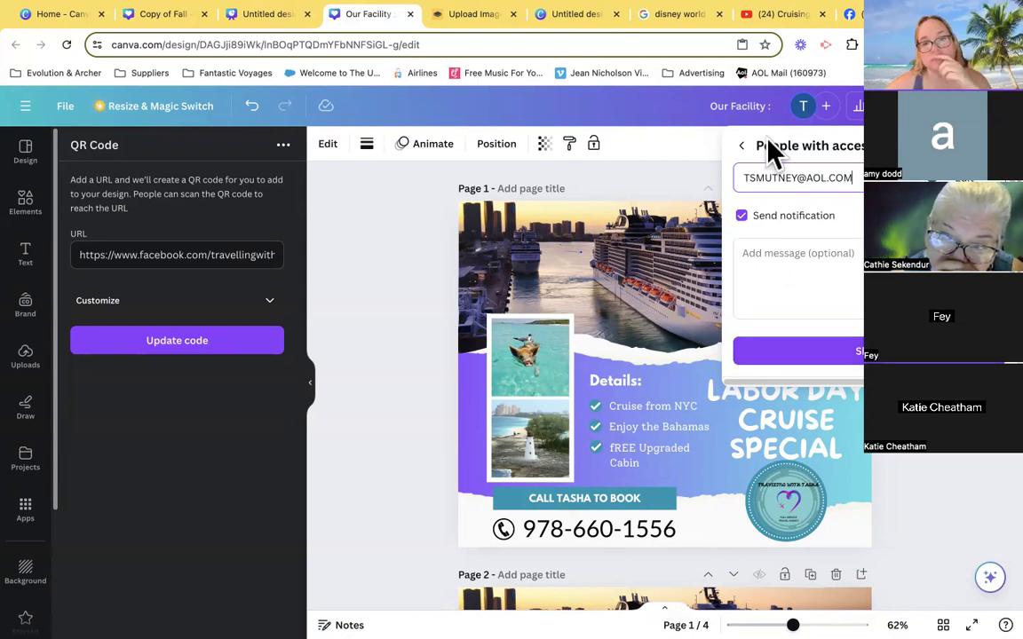
click(701, 140)
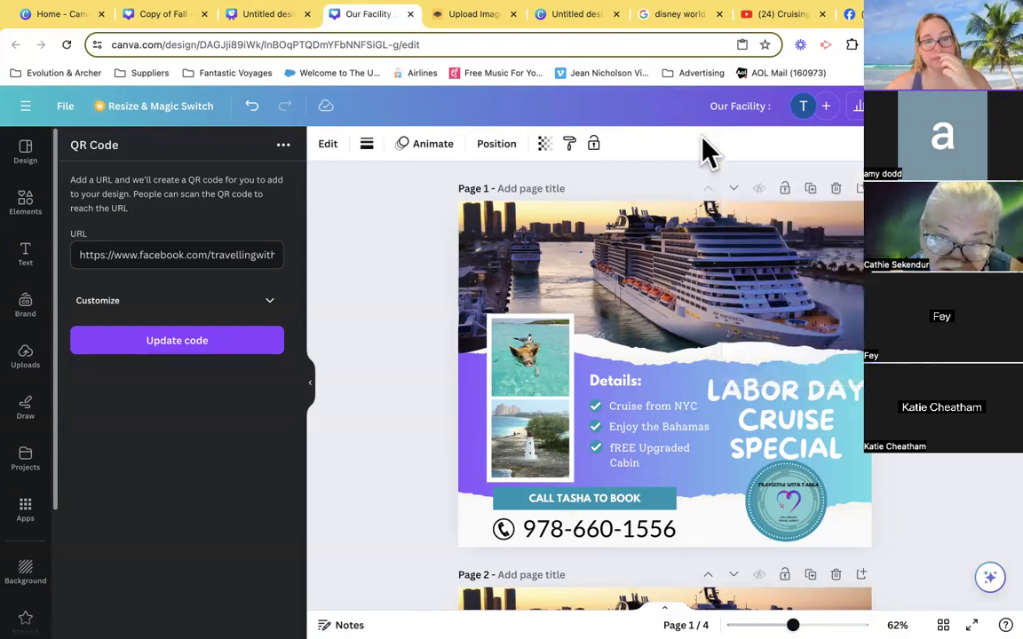